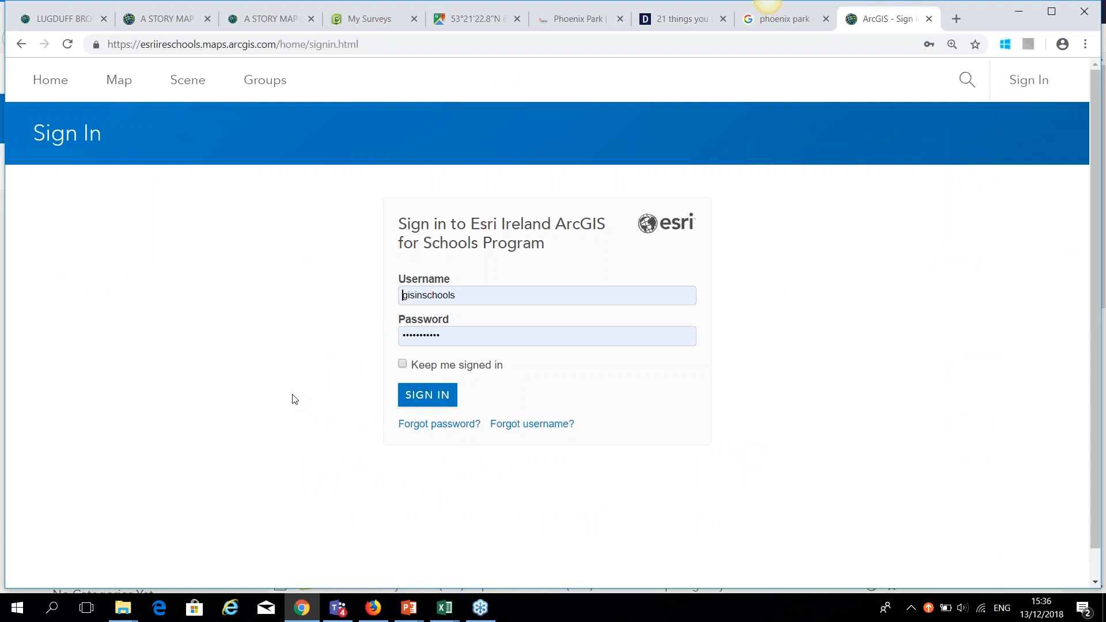
click(378, 45)
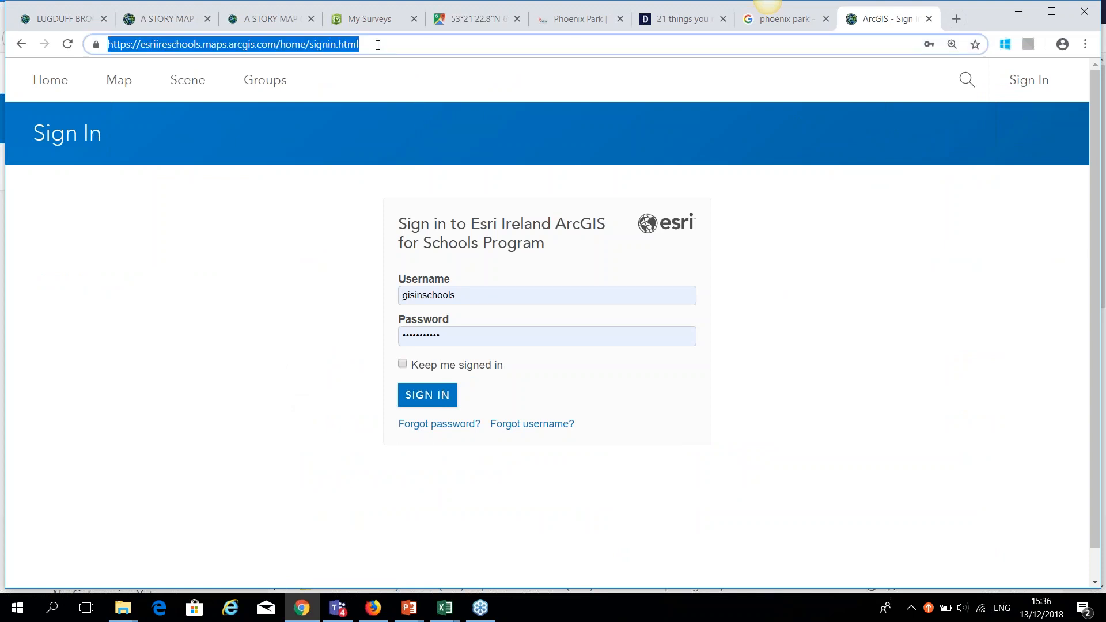
key(BackSpace)
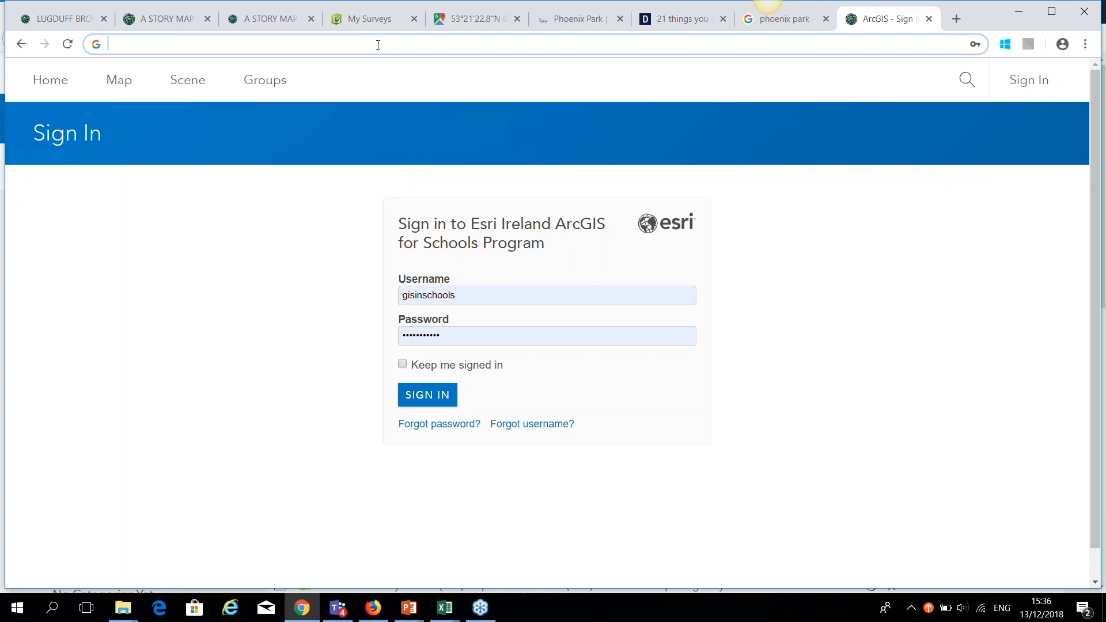
text(www.arcgis.com)
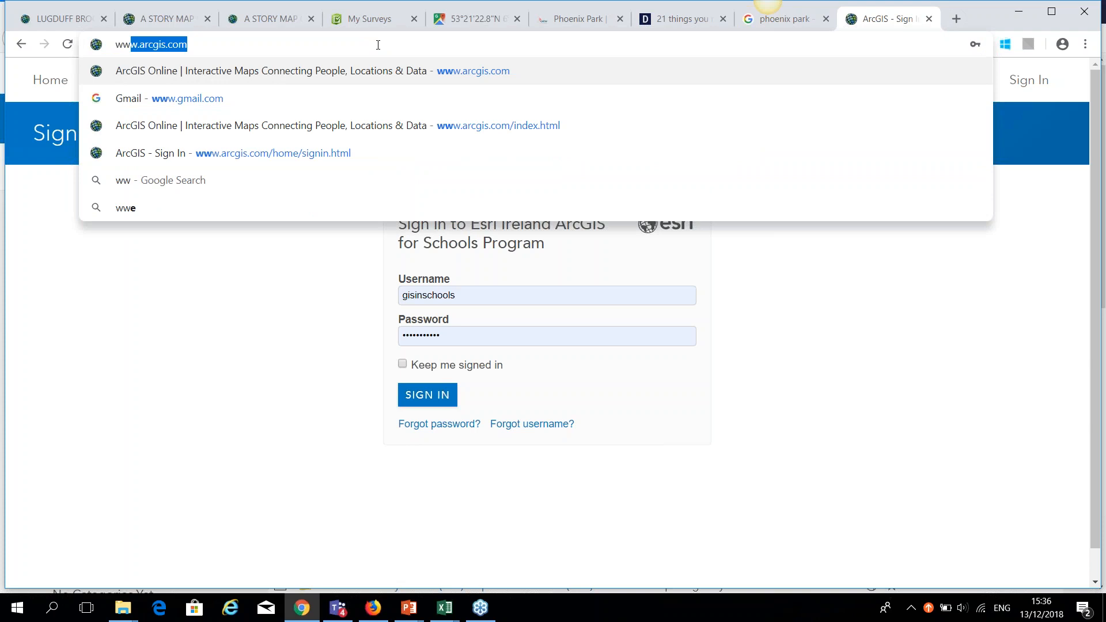
key(Return)
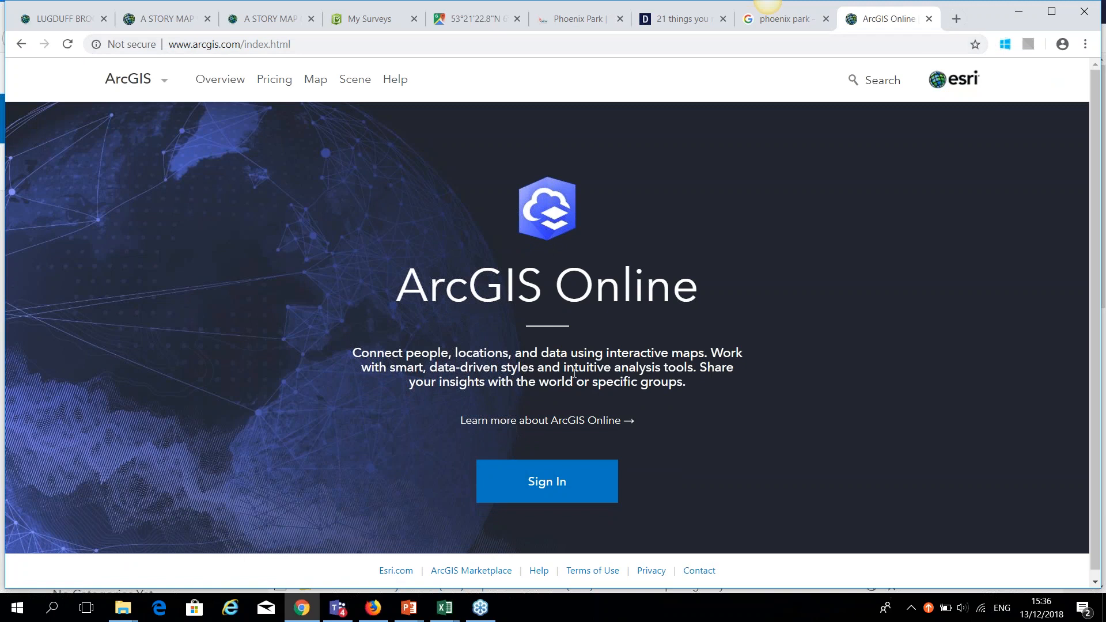
click(562, 486)
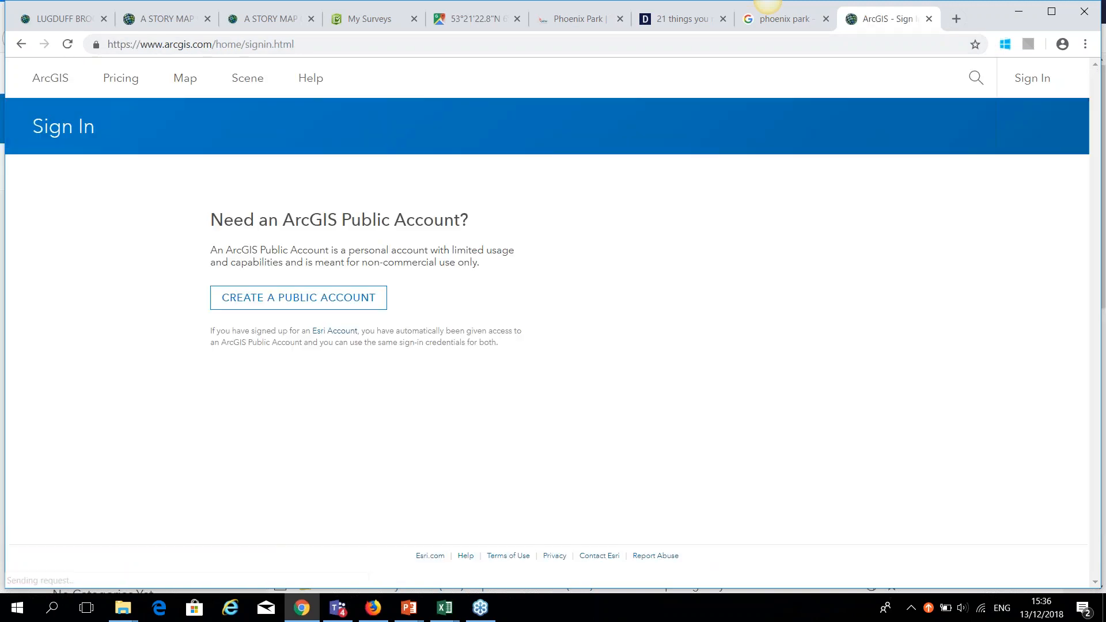
Clear the prefilled username and sign in with the saved schools account login.
click(660, 260)
key(ctrl+a)
key(BackSpace)
text(gis)
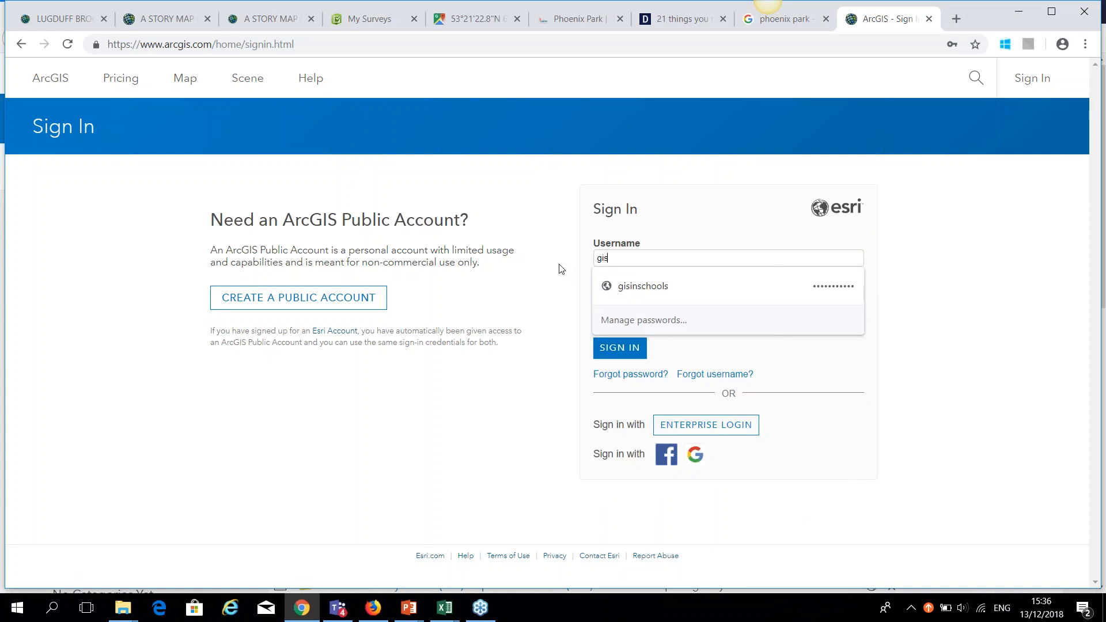
click(640, 287)
click(622, 348)
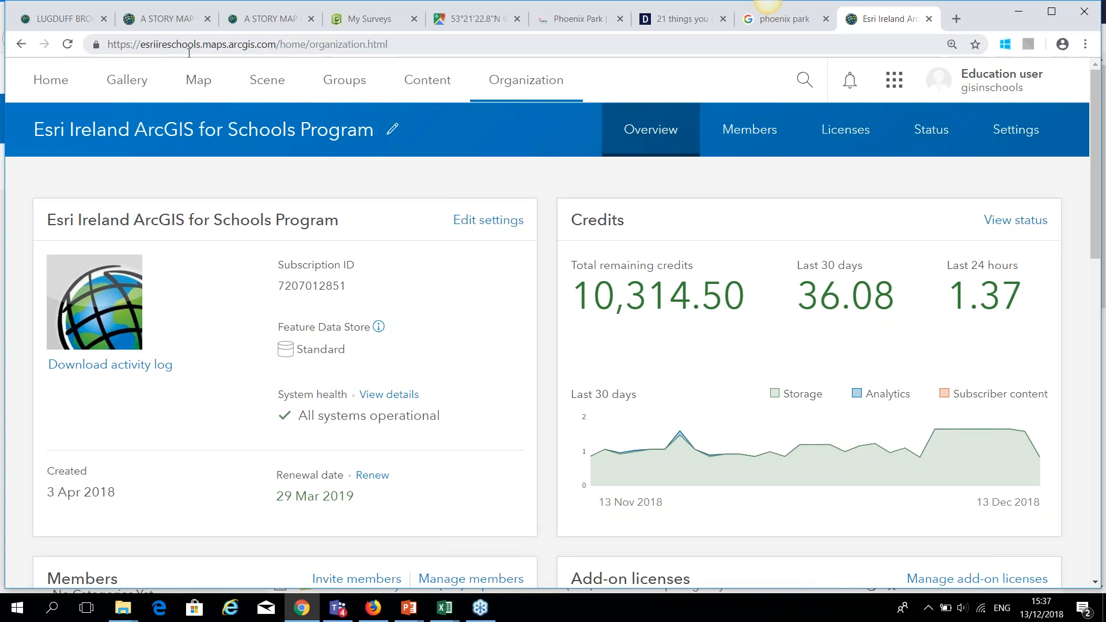
Review the organization overview, then switch to the Members list of 25 members.
scroll(269, 260, down, 3)
scroll(268, 260, down, 1)
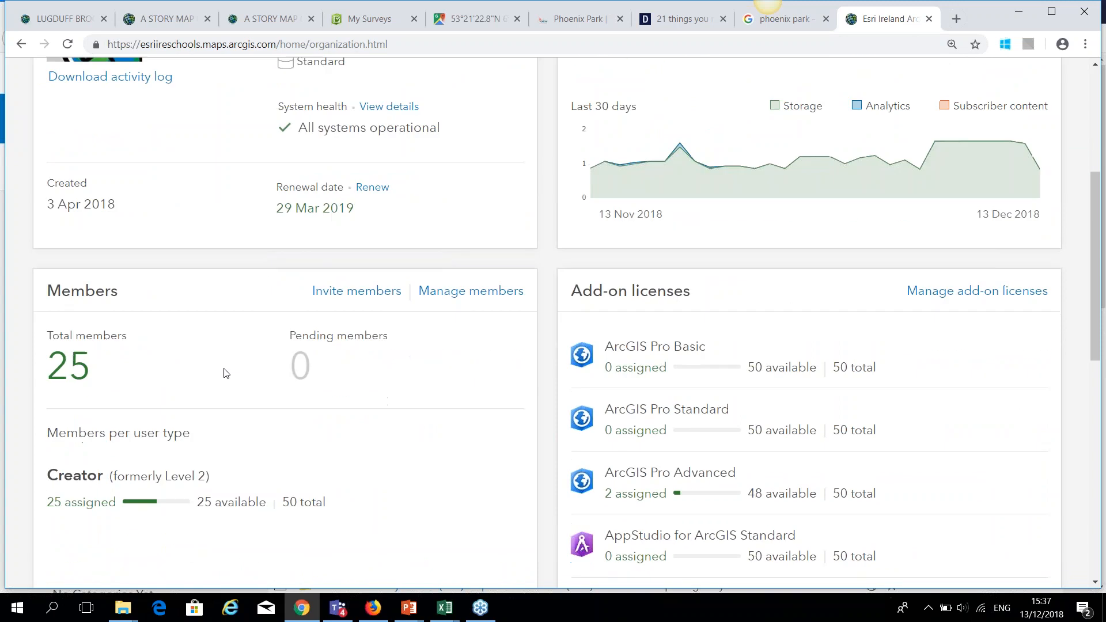
scroll(229, 373, down, 1)
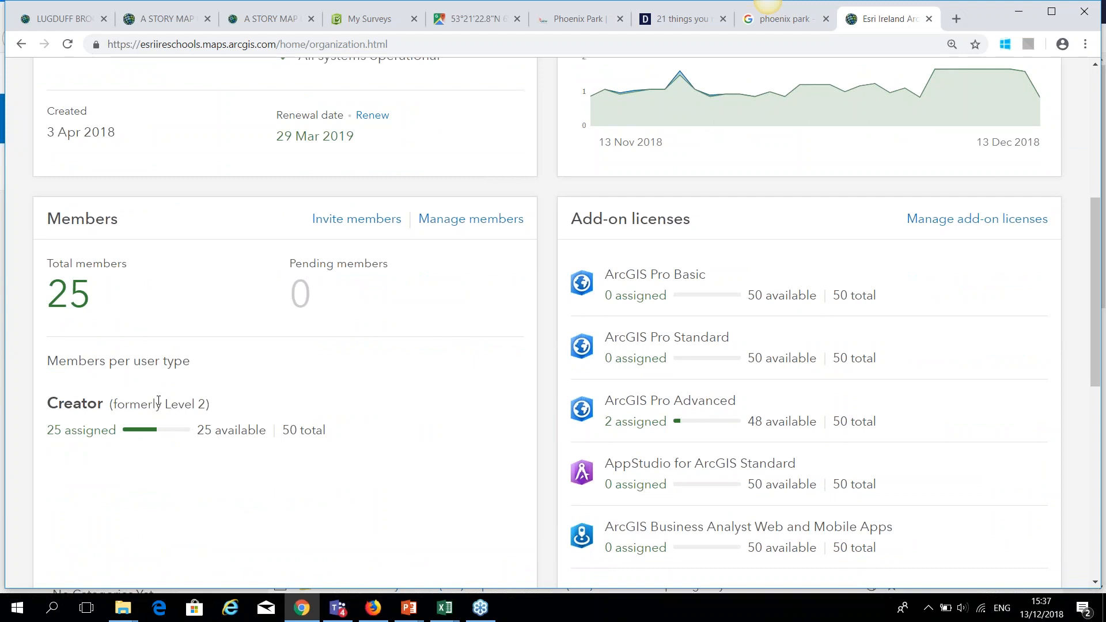
scroll(159, 400, down, 1)
scroll(553, 323, up, 6)
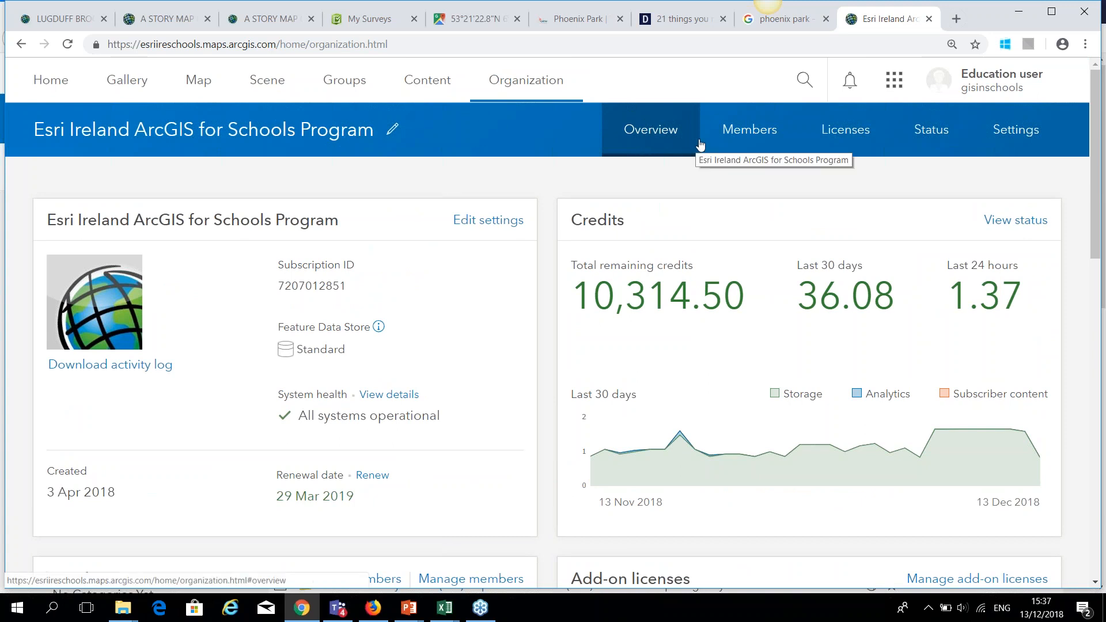
click(747, 133)
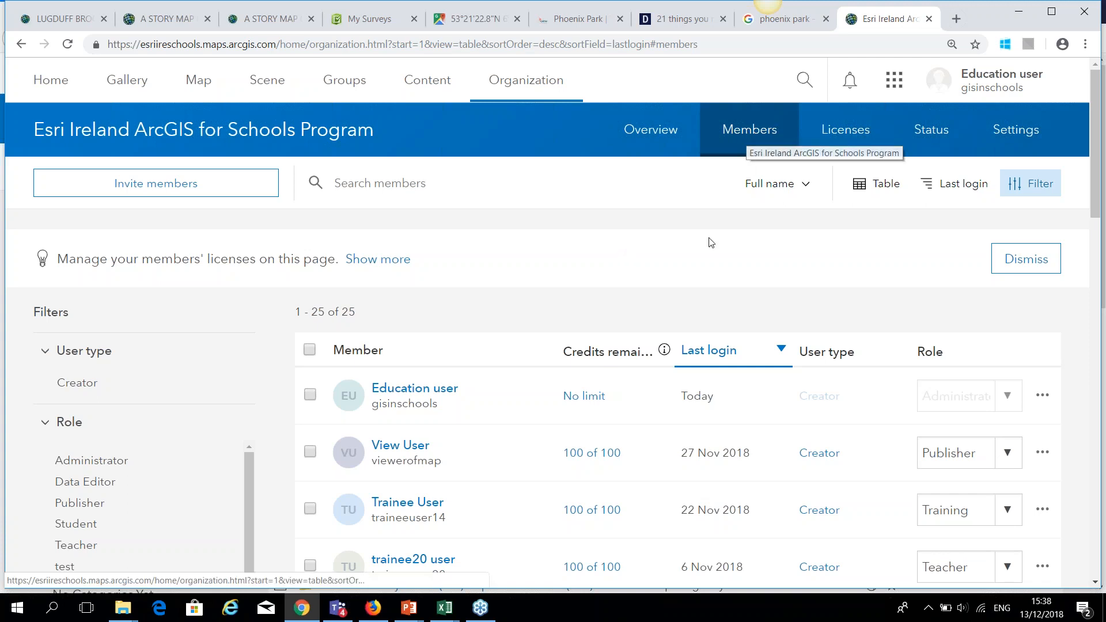
Invite members without sending invitations and start a blank New member form.
click(169, 182)
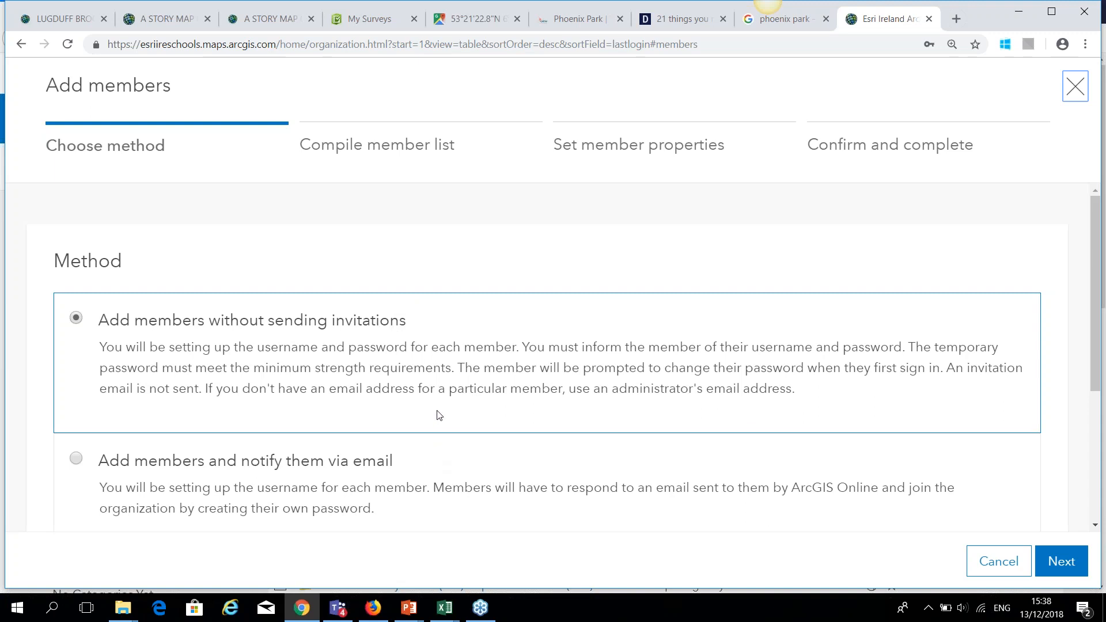
click(1064, 560)
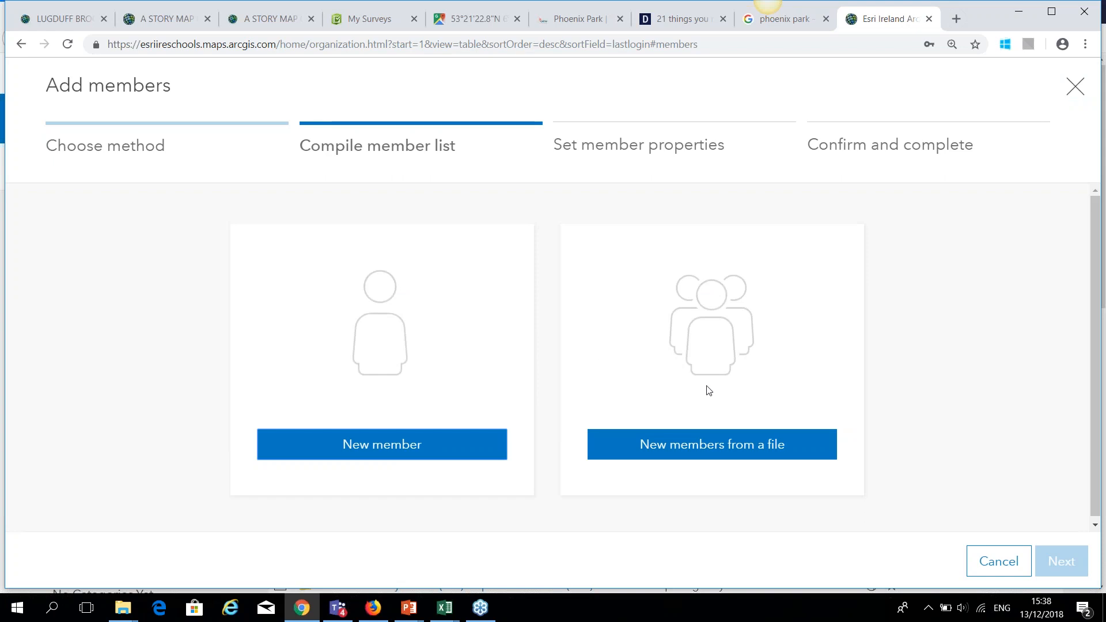
click(401, 453)
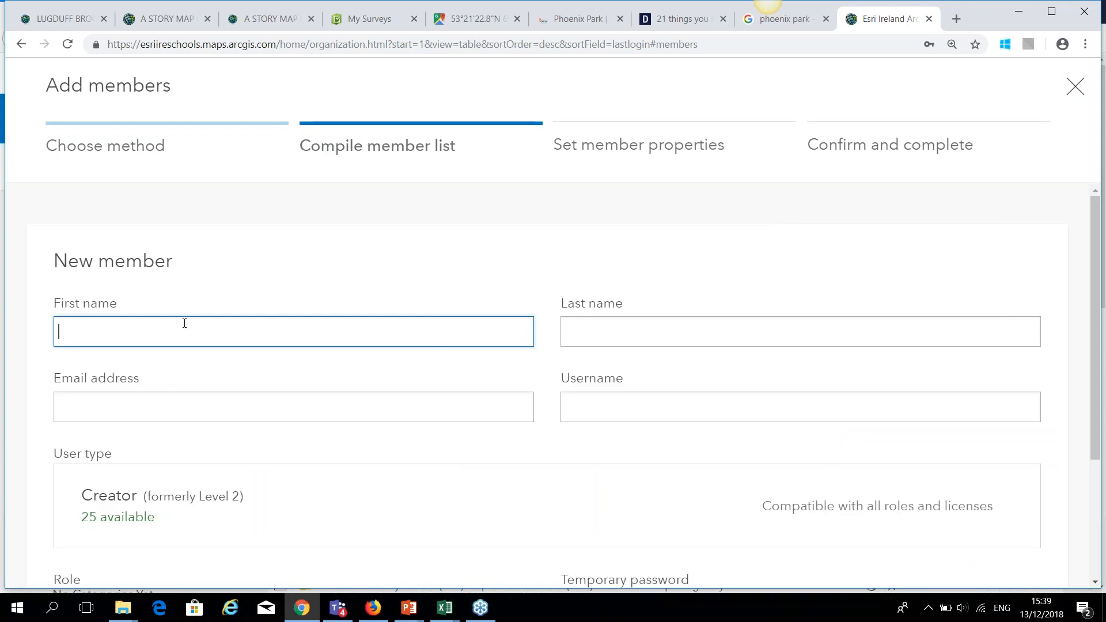
Enter the new member's first name, last name and e-mail address.
click(633, 335)
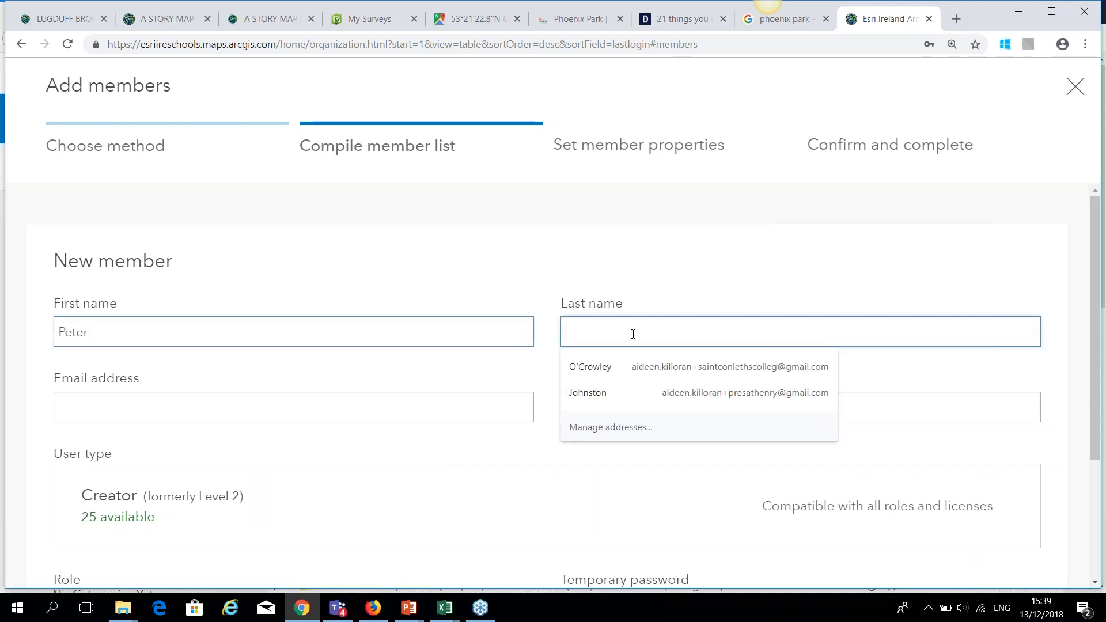
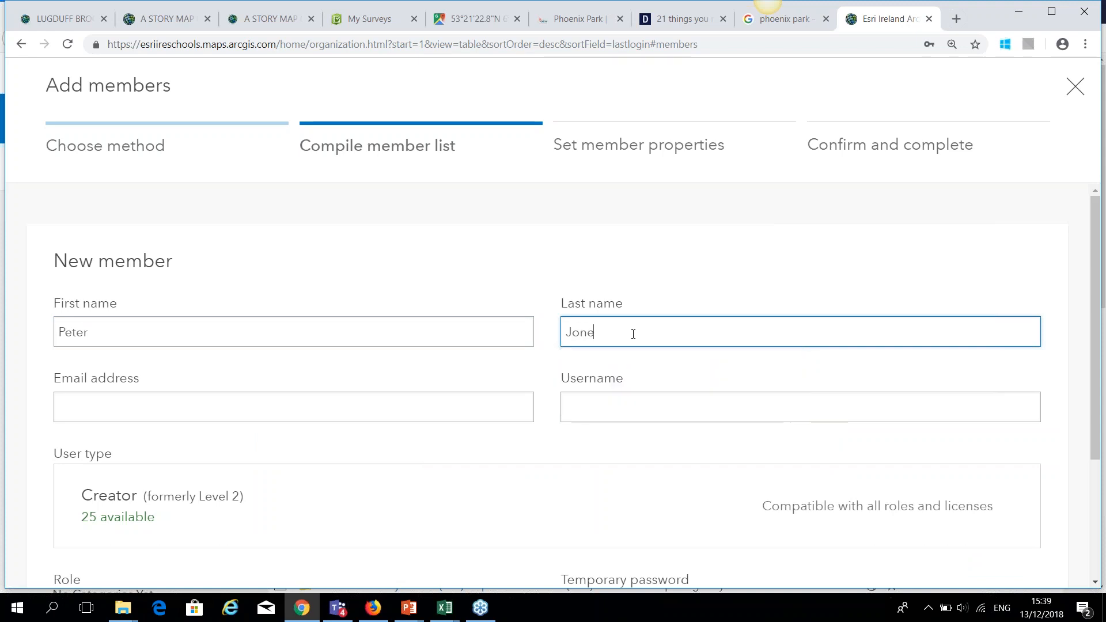
click(339, 407)
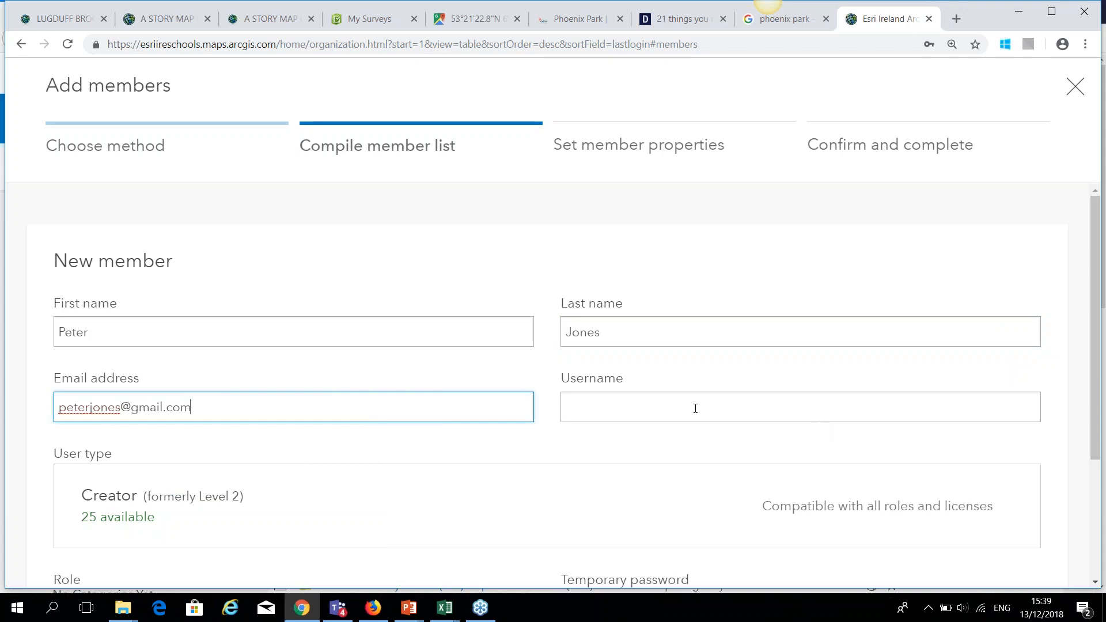
Type a username for the new member based on their name.
click(695, 408)
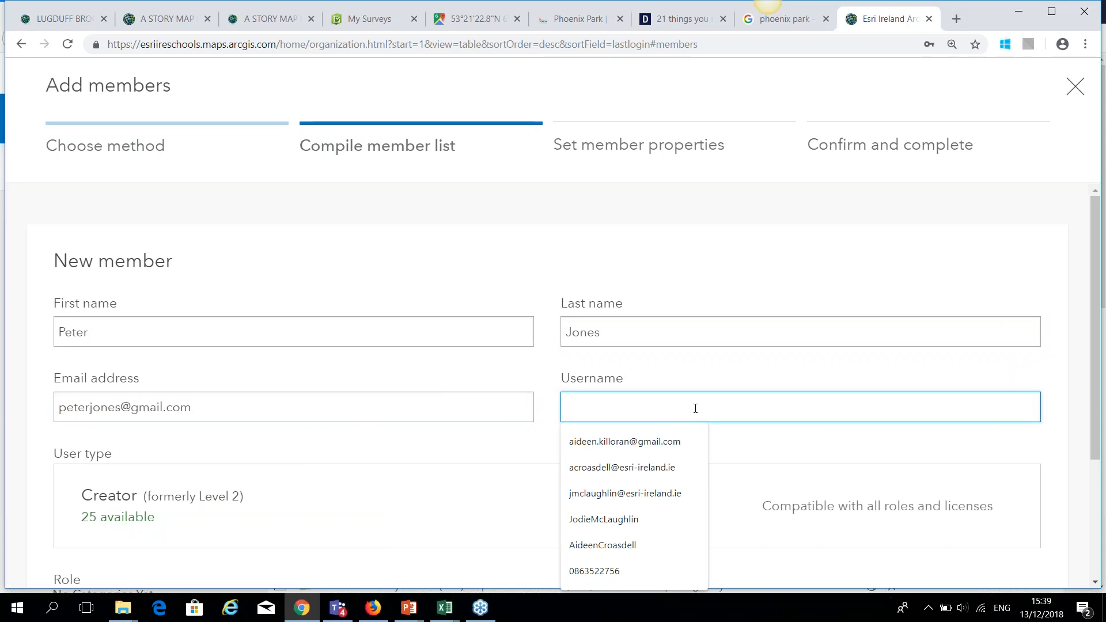
text(schools)
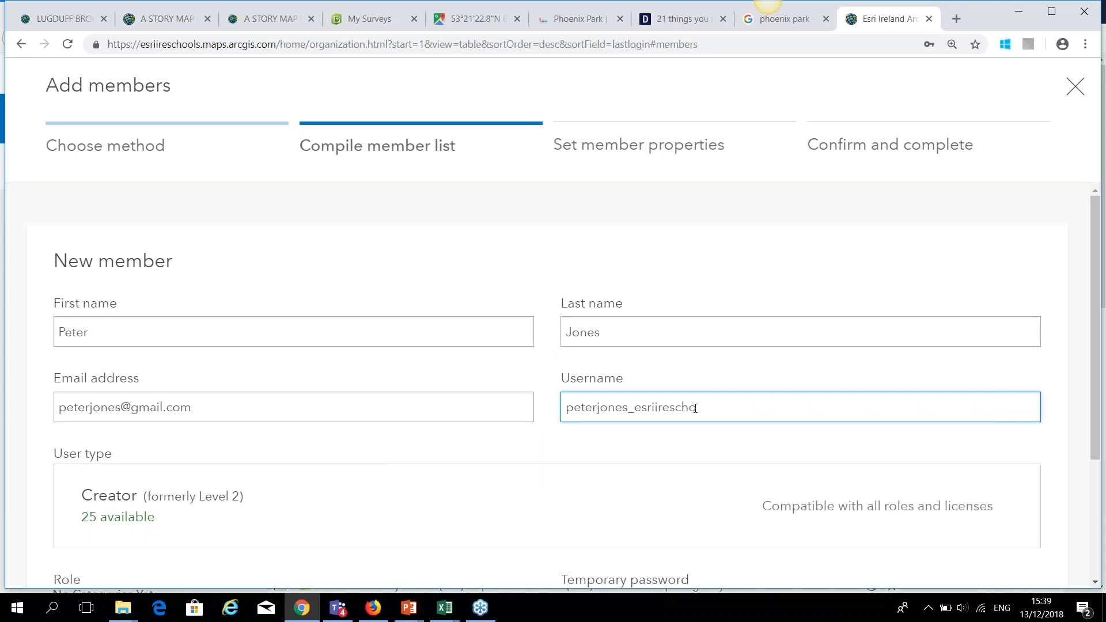
key(BackSpace)
key(BackSpace)
key(BackSpace)
key(BackSpace)
key(BackSpace)
key(BackSpace)
key(BackSpace)
key(BackSpace)
key(BackSpace)
key(BackSpace)
key(BackSpace)
key(BackSpace)
key(BackSpace)
key(BackSpace)
key(BackSpace)
key(BackSpace)
key(BackSpace)
key(BackSpace)
key(BackSpace)
key(BackSpace)
key(BackSpace)
key(BackSpace)
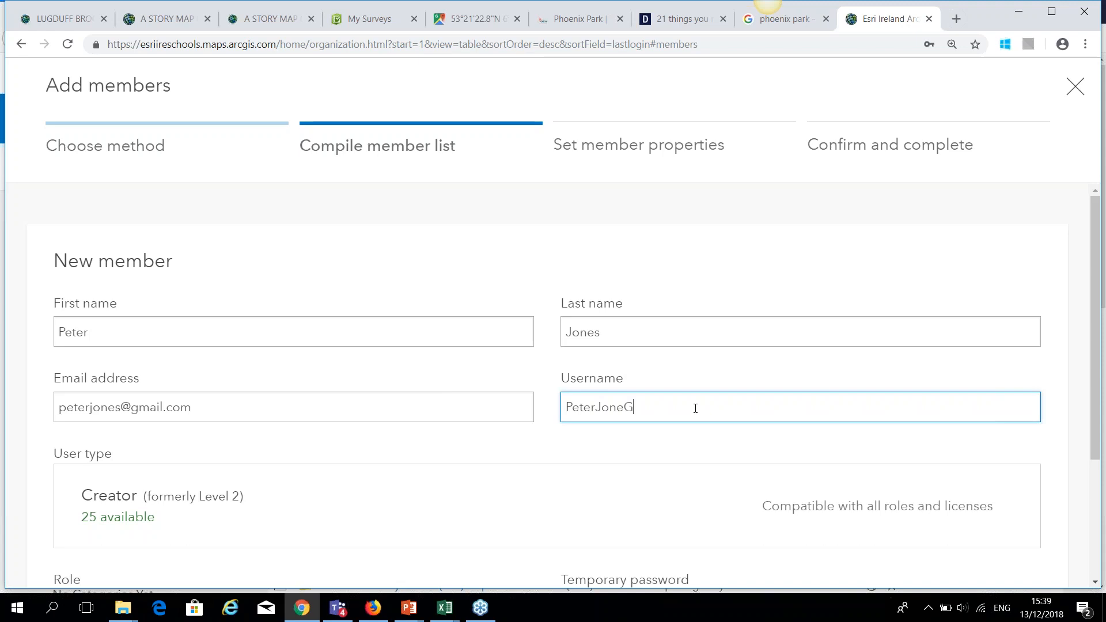
scroll(608, 445, down, 1)
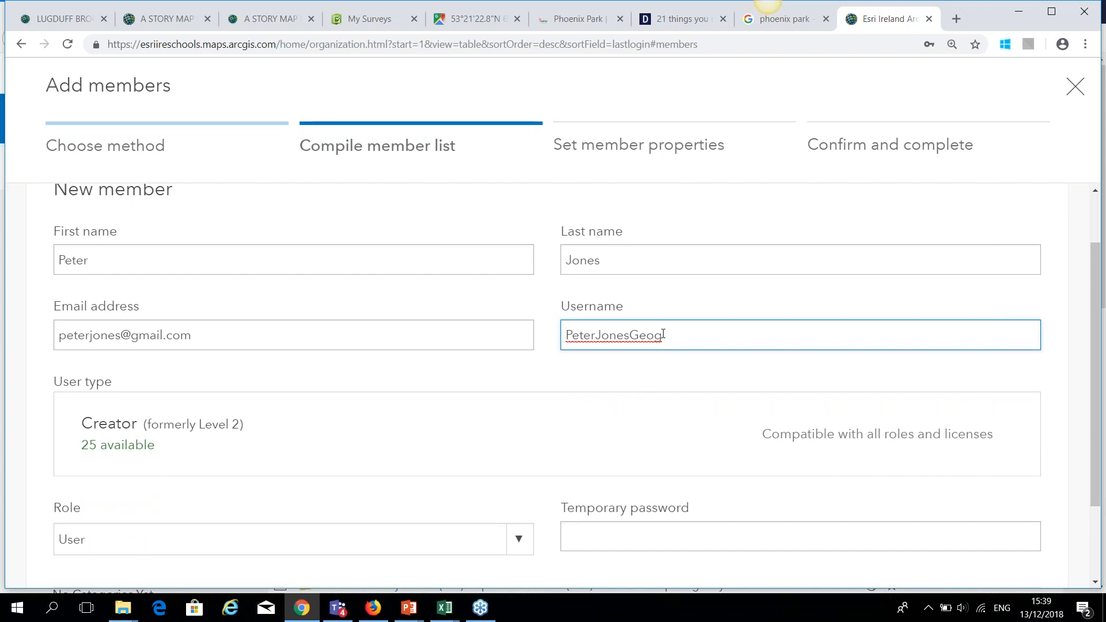
click(631, 336)
Shorten the new member's username and keep the User role.
key(BackSpace)
key(BackSpace)
key(BackSpace)
key(BackSpace)
key(BackSpace)
click(626, 368)
scroll(378, 469, down, 2)
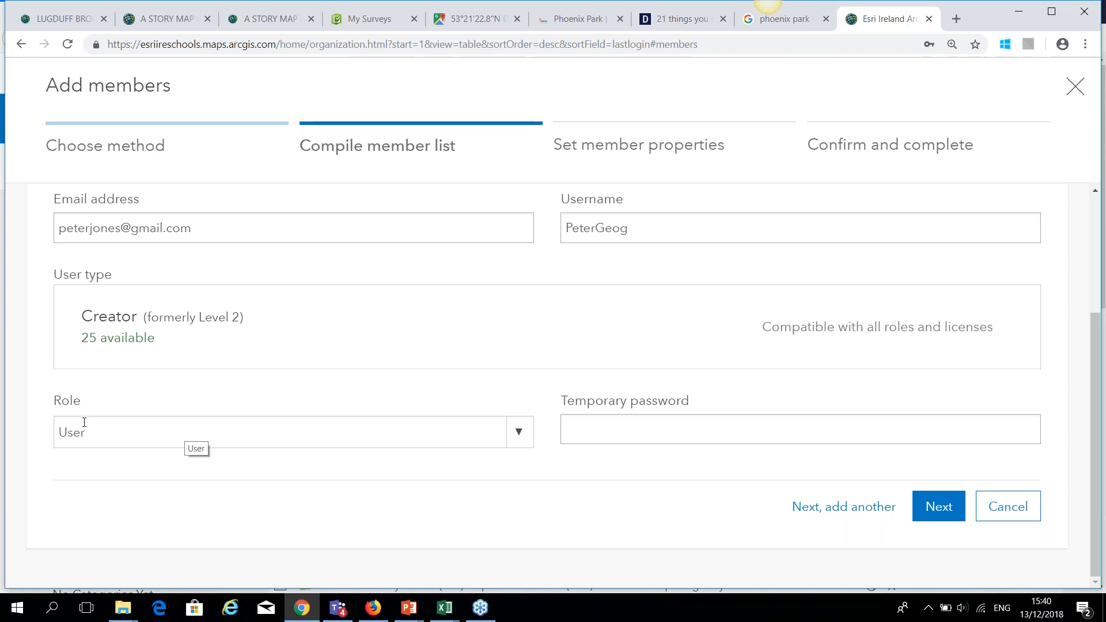
click(522, 439)
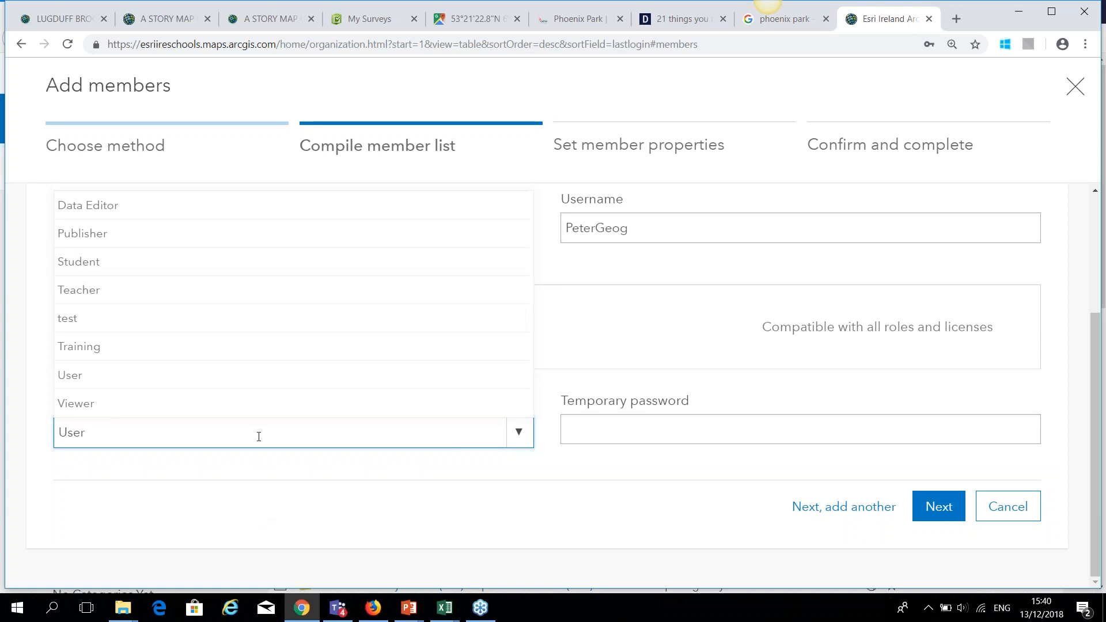
click(252, 478)
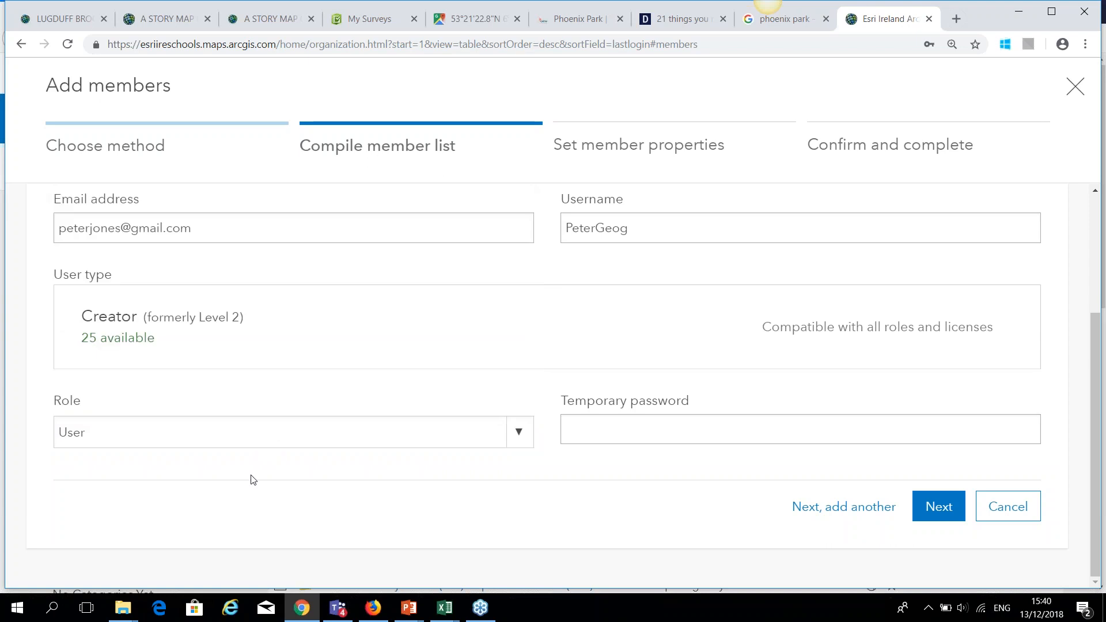
Set a temporary password and add the member to the list.
click(620, 429)
text(•••••••••)
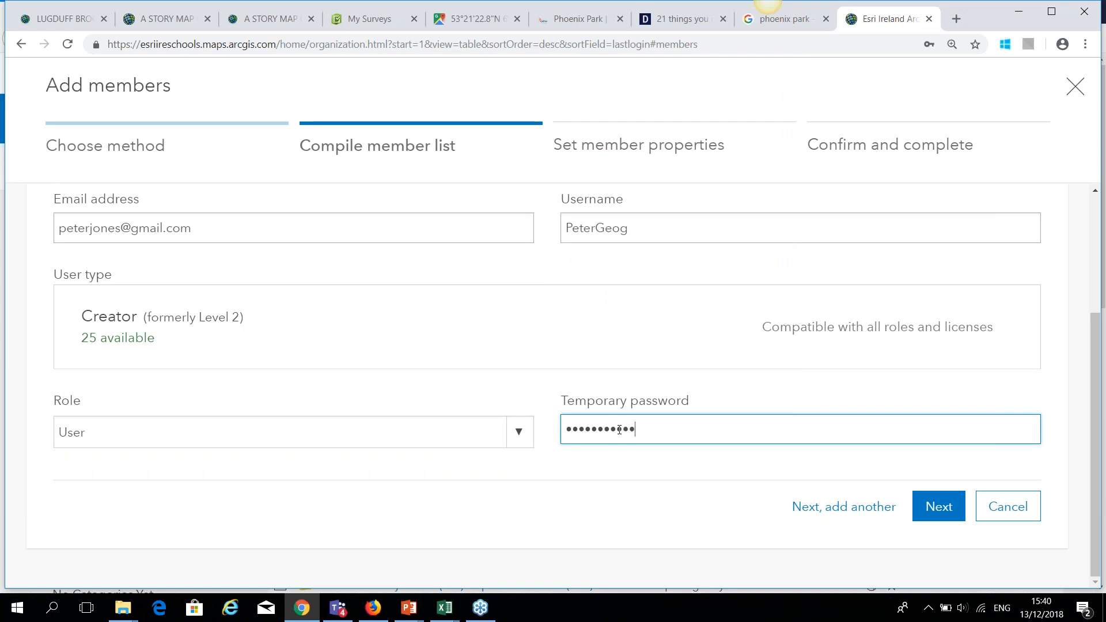
click(943, 513)
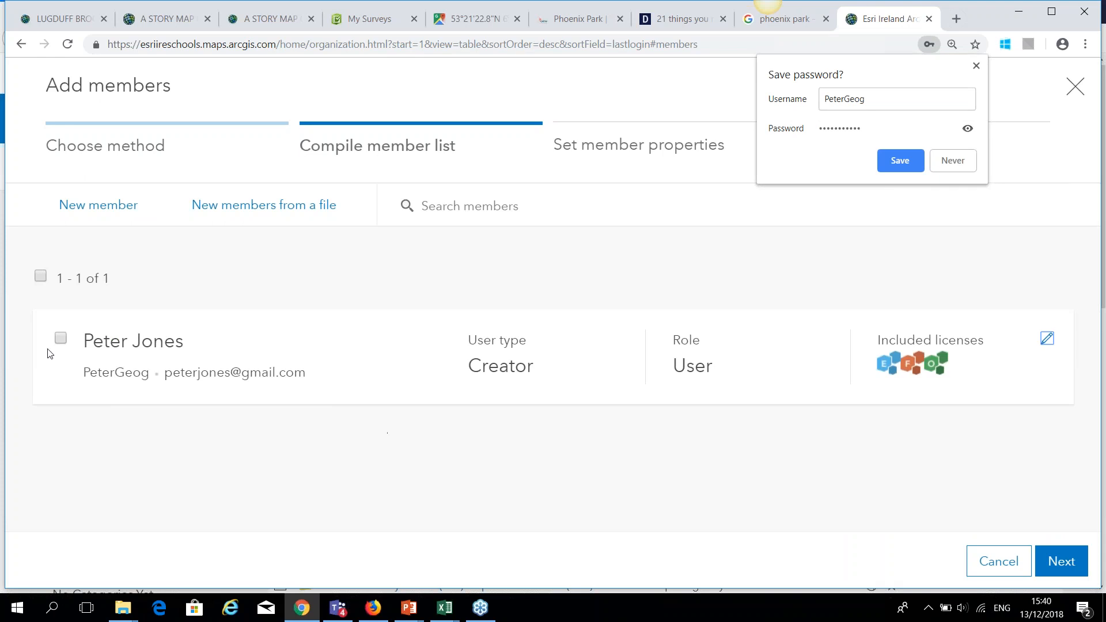
Select the new Creator member, step through to confirmation and add them, making 26 members.
click(67, 342)
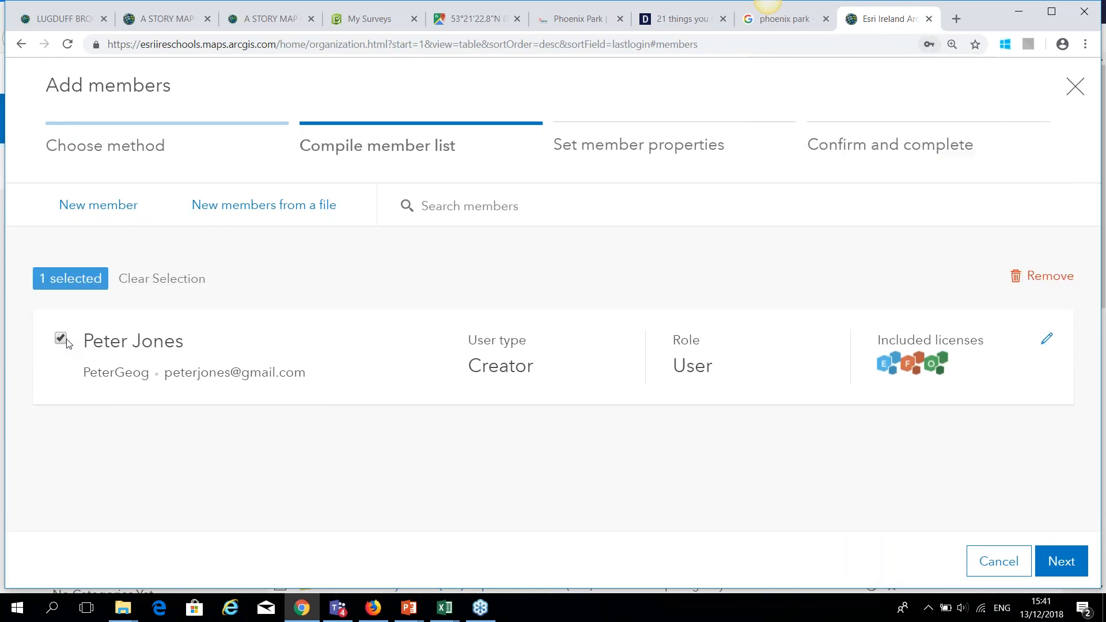
click(1068, 563)
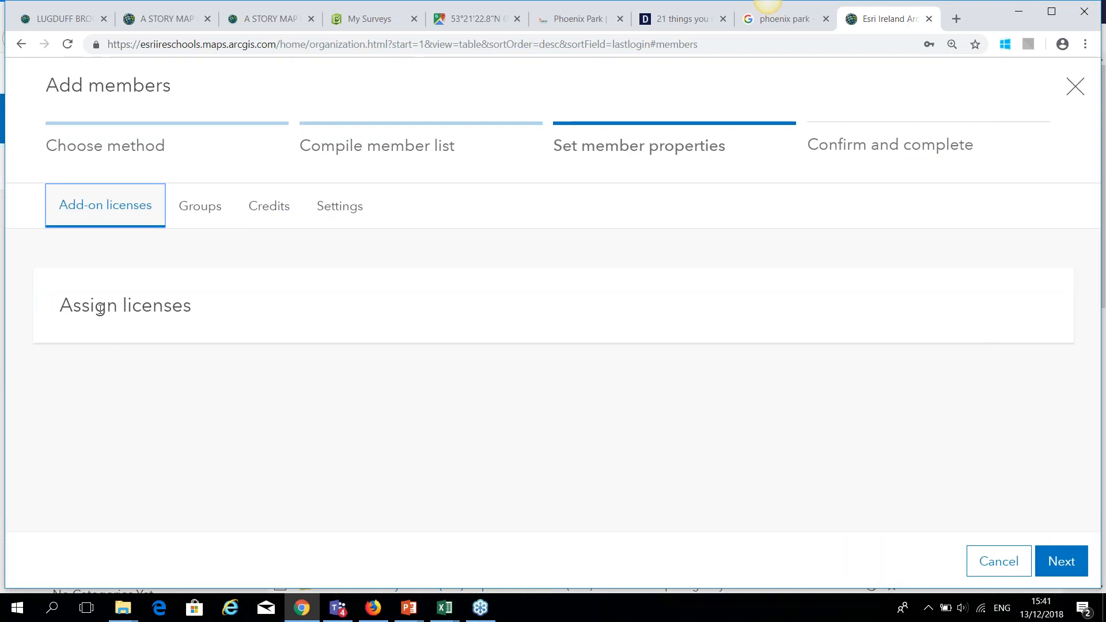
click(1066, 561)
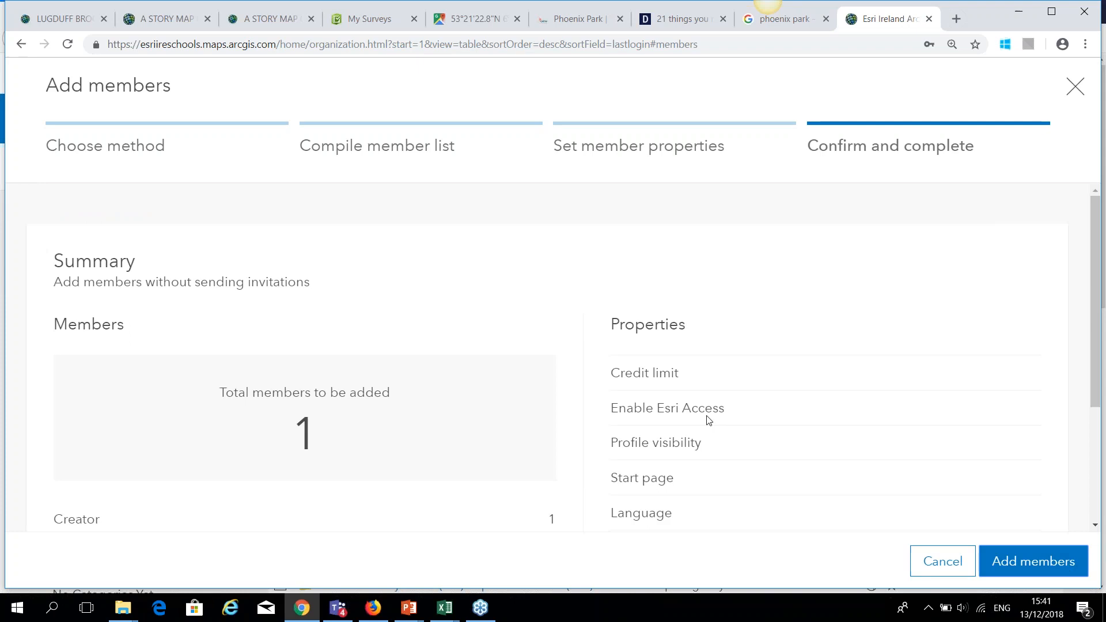
scroll(683, 378, down, 3)
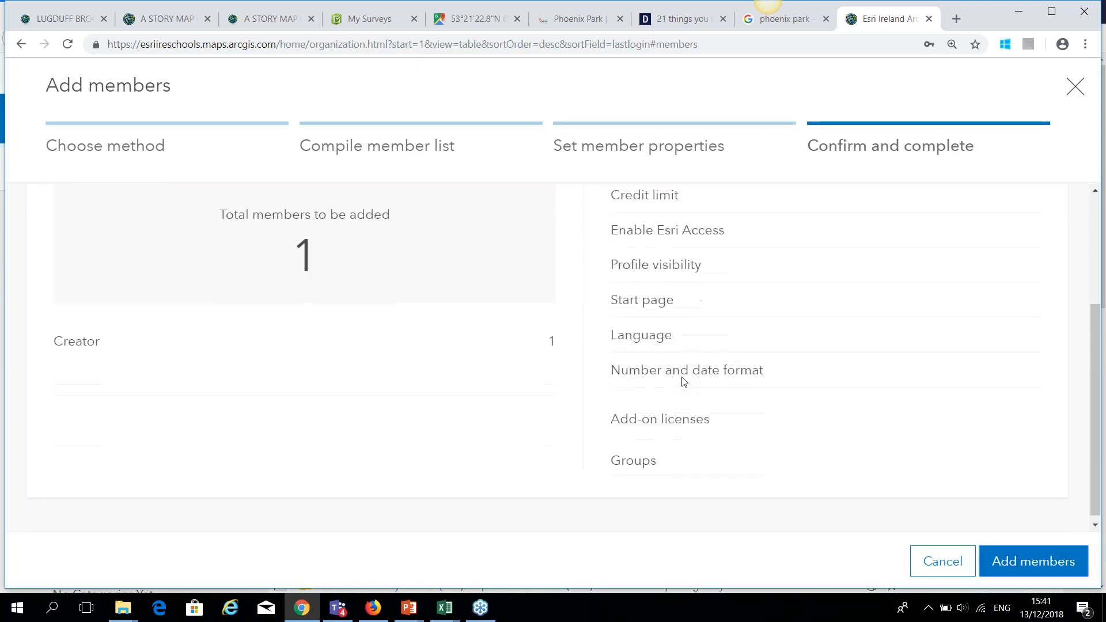
scroll(684, 382, up, 2)
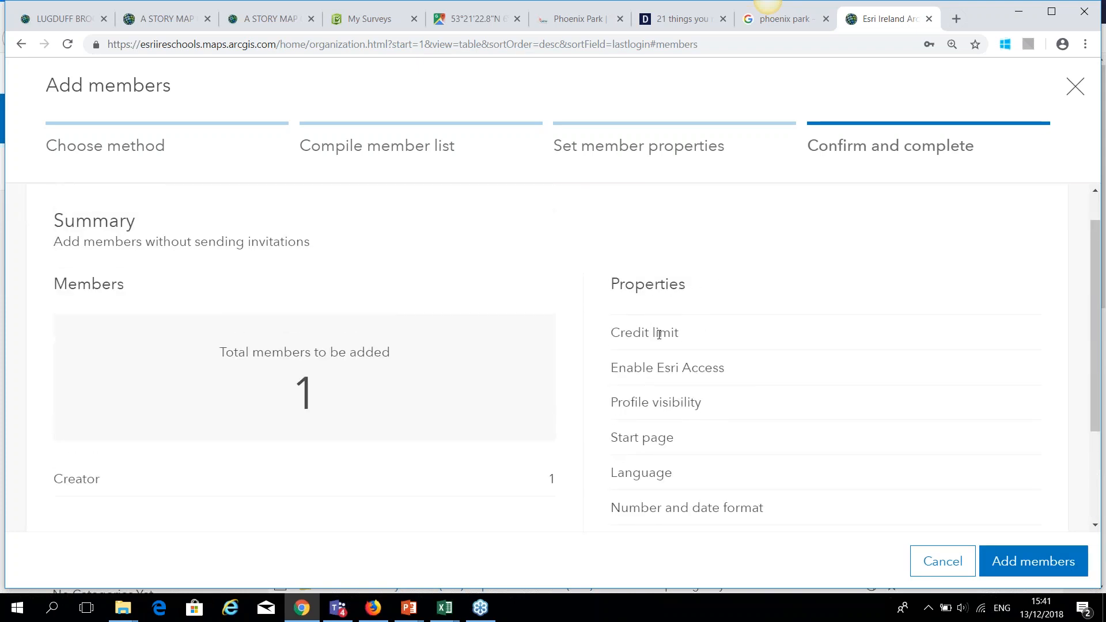
click(1028, 564)
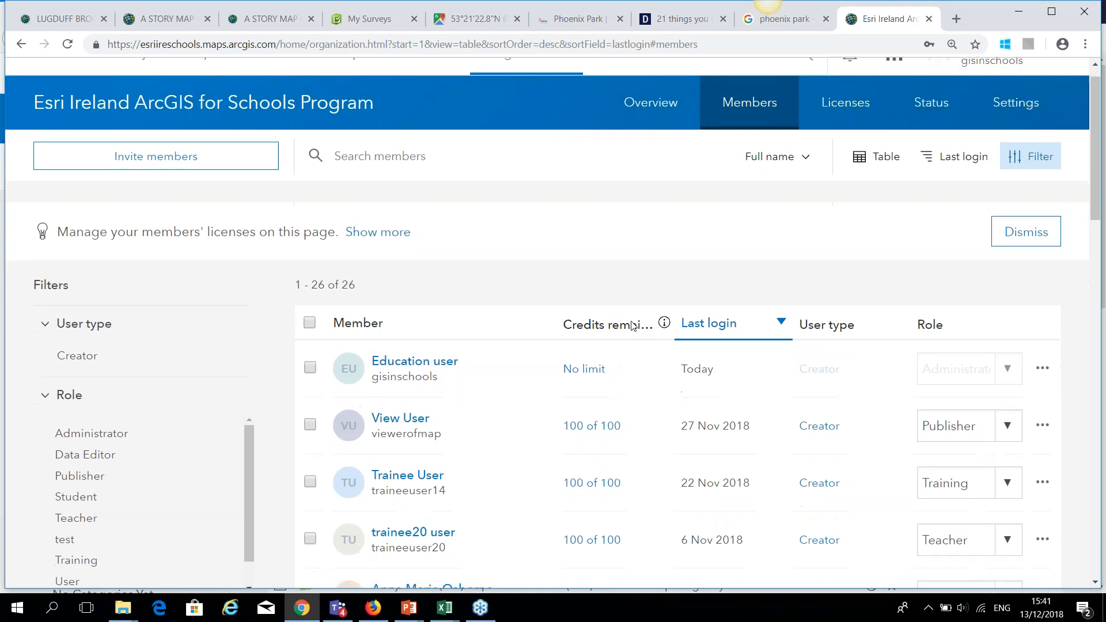
scroll(553, 242, down, 1)
Find the new member by first name and change their role to Student.
click(455, 108)
text(Peter)
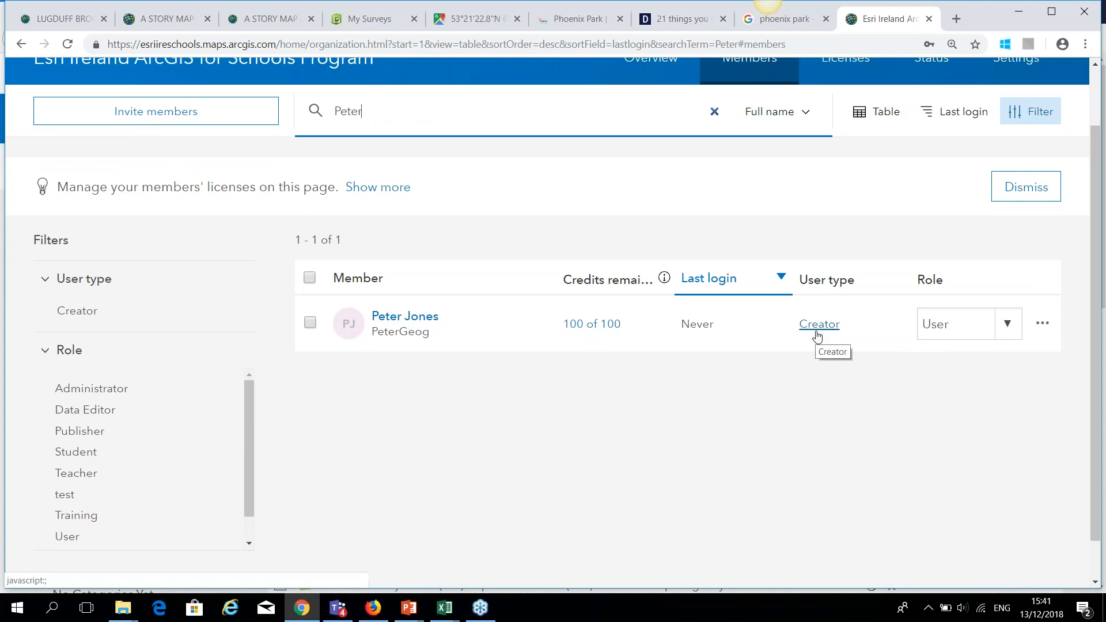
click(1012, 333)
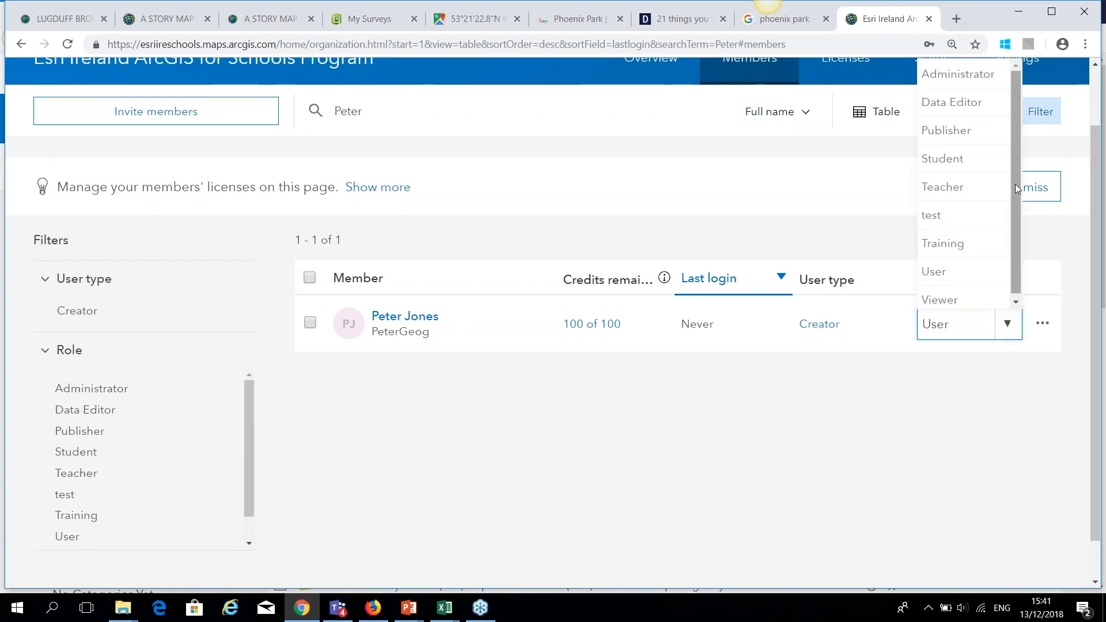
click(958, 160)
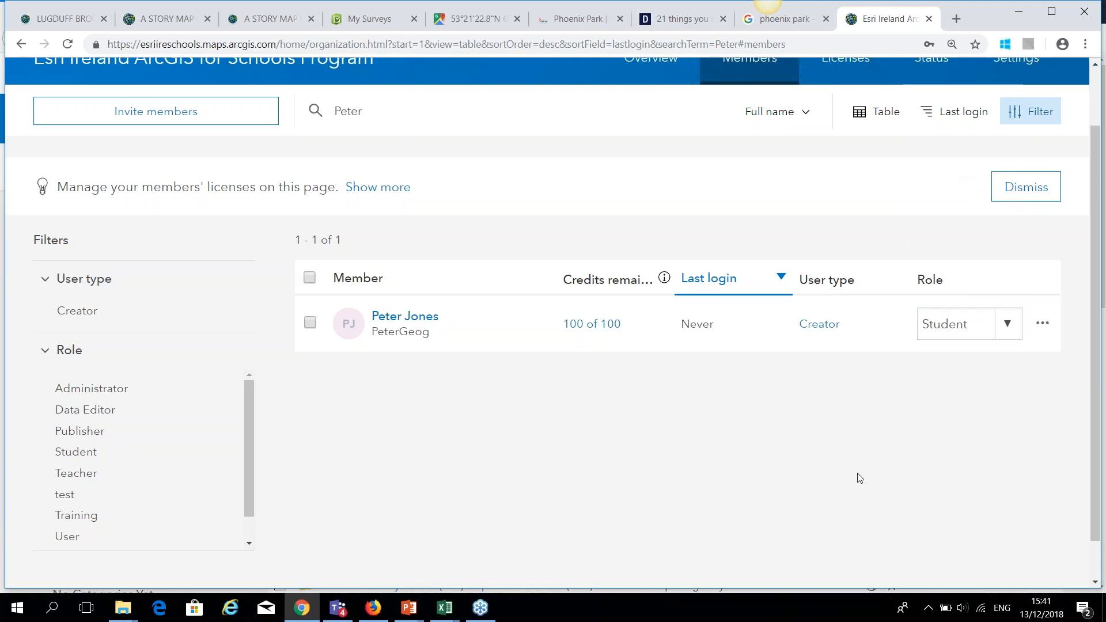
click(1007, 333)
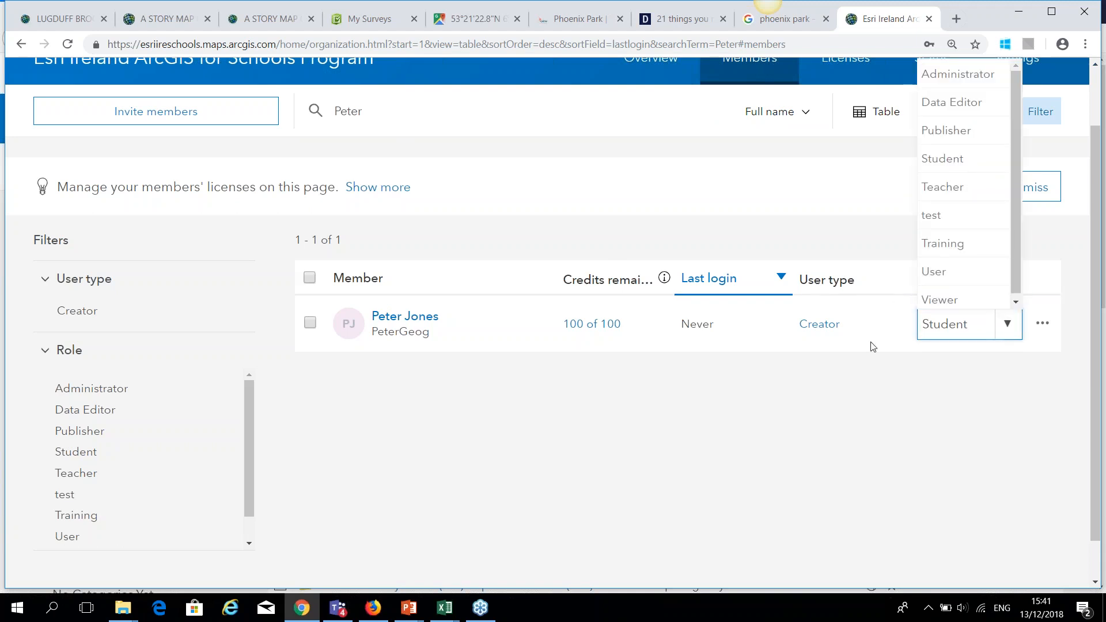
click(786, 410)
Return to the organization page and open its Settings.
scroll(562, 397, up, 2)
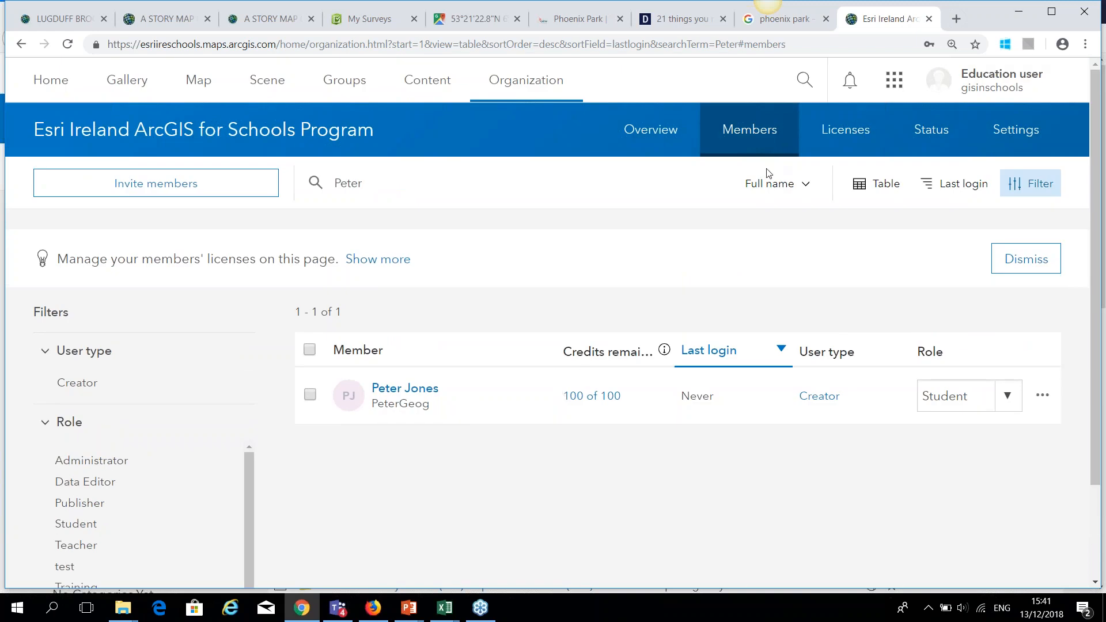
click(513, 87)
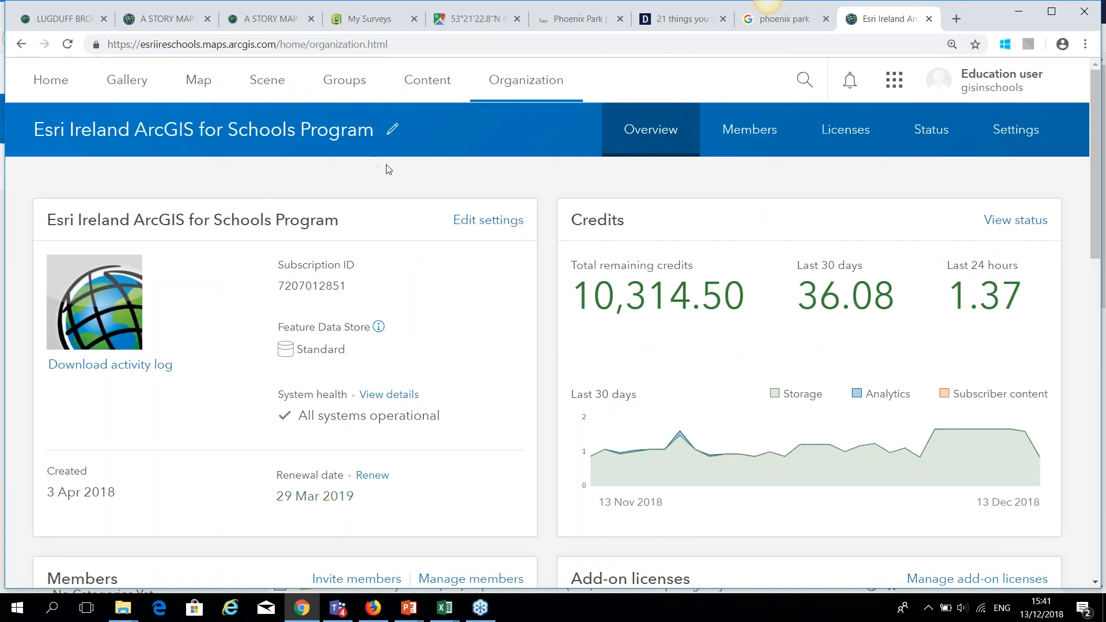
click(1016, 136)
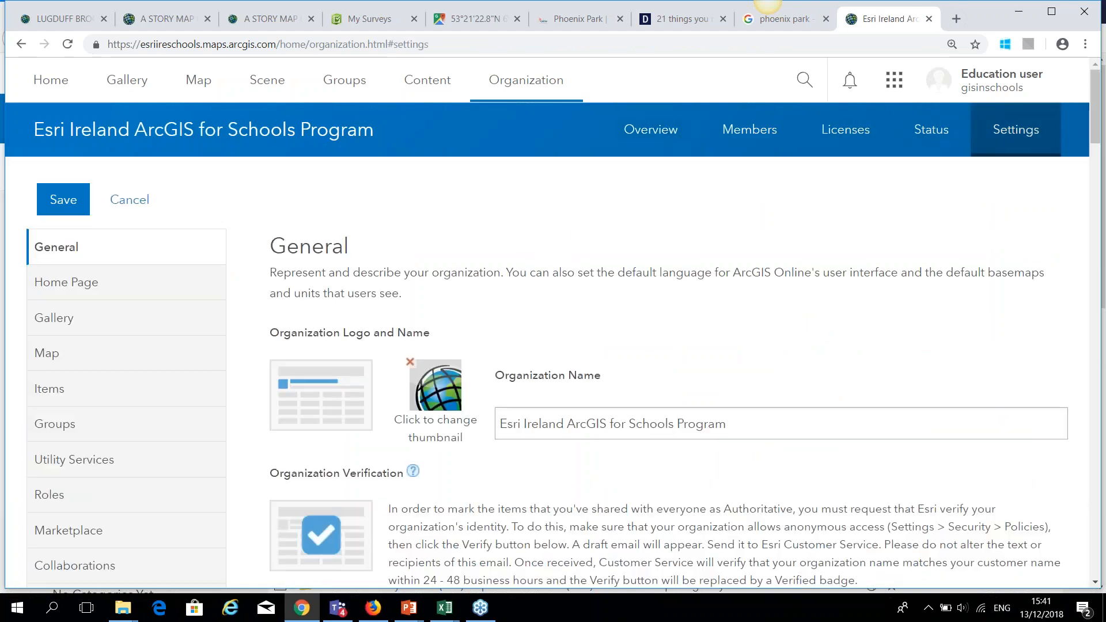
Show the Roles settings listing Administrator, Student, Teacher and Training with member counts.
scroll(467, 317, down, 3)
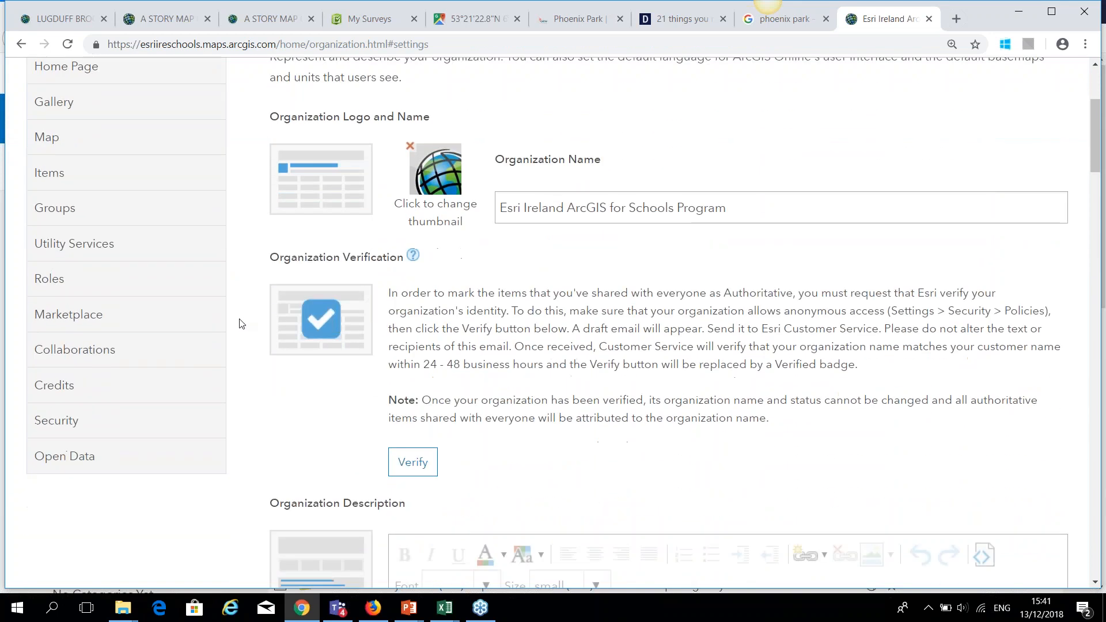
scroll(112, 143, up, 1)
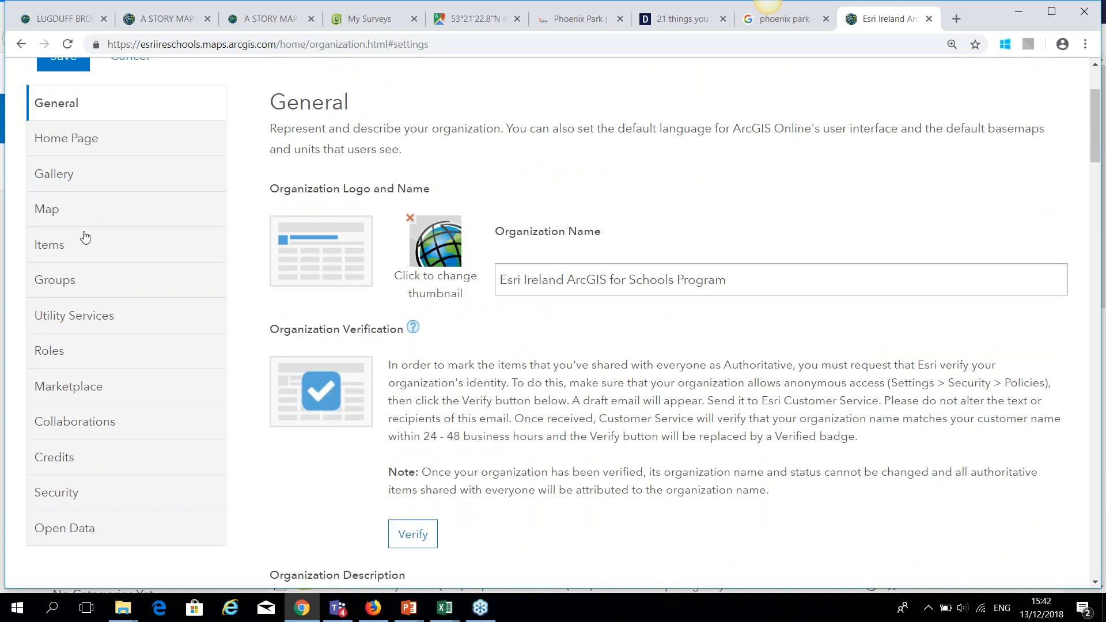
click(56, 350)
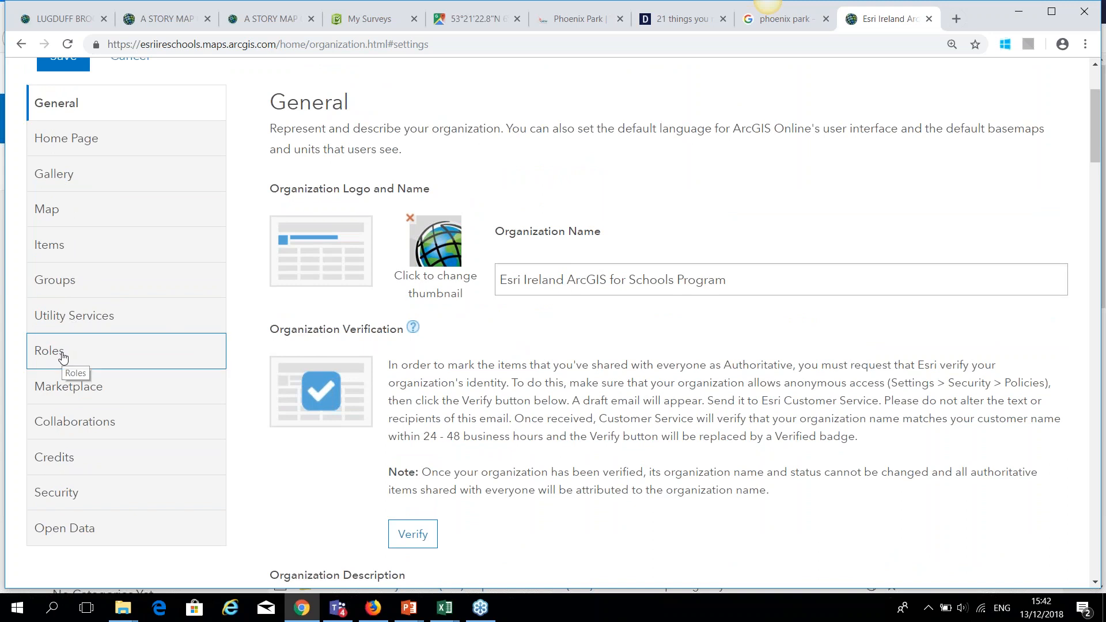
scroll(731, 223, down, 3)
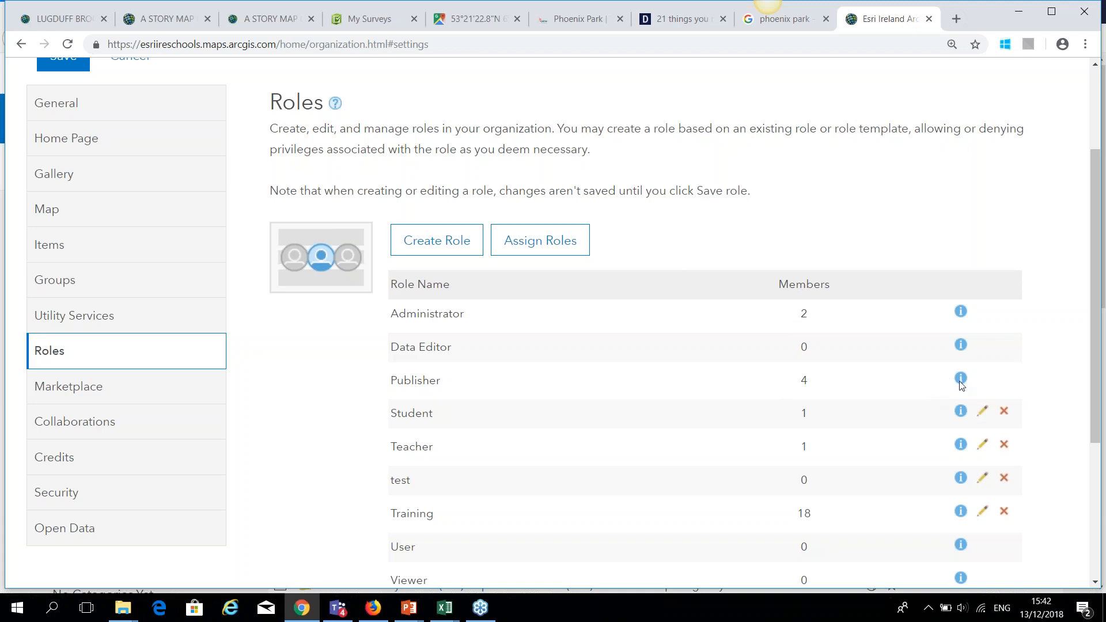
Create a role named test with no description and scroll to its privilege list.
click(416, 240)
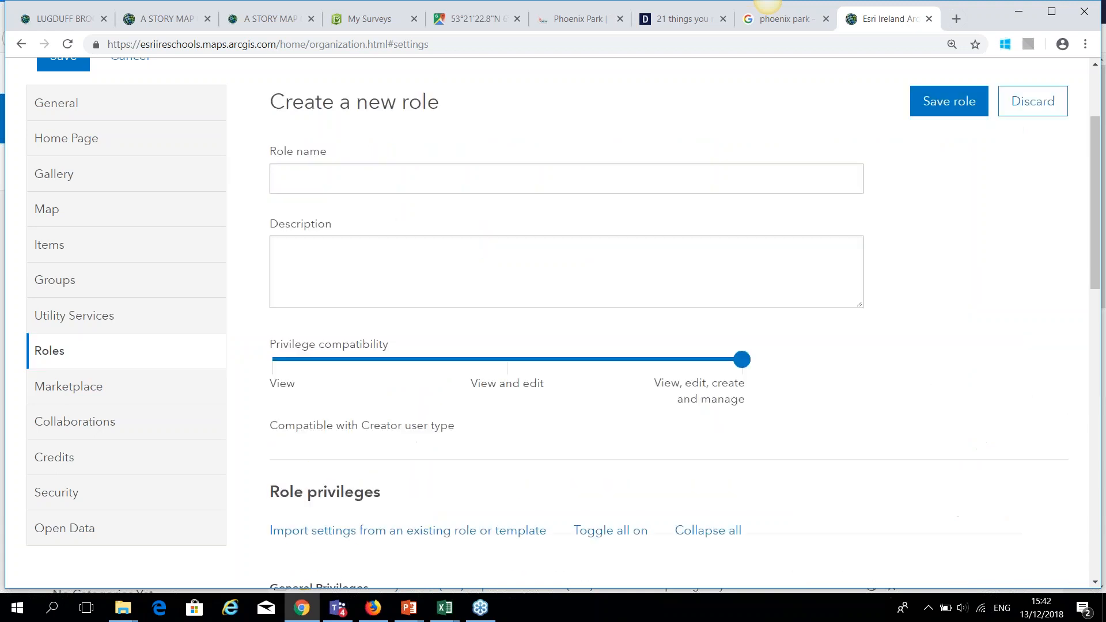
click(349, 192)
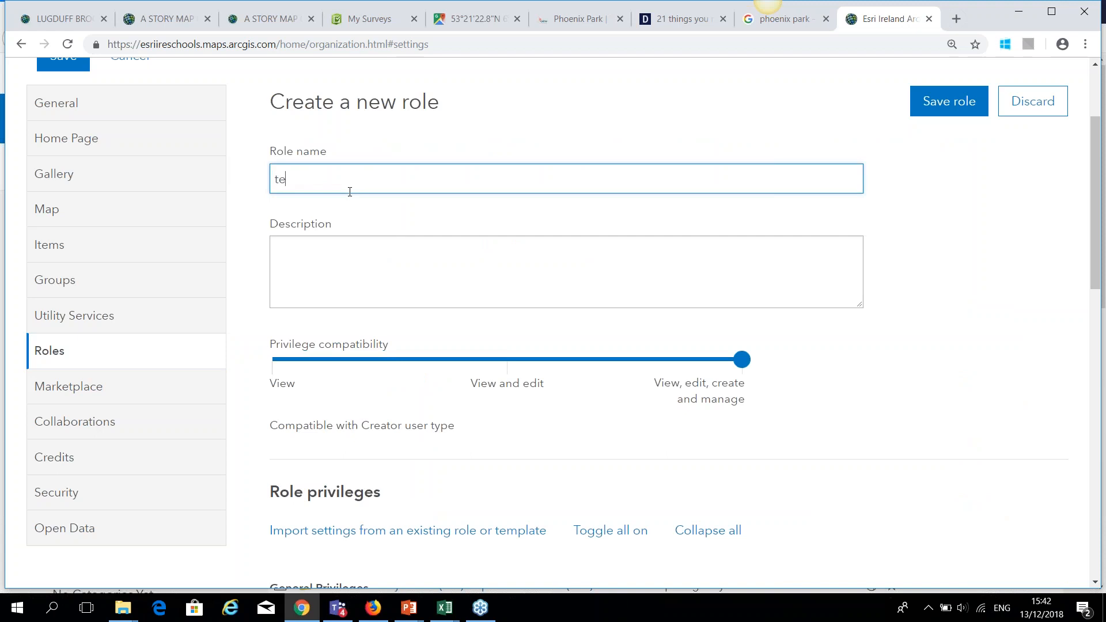
click(315, 247)
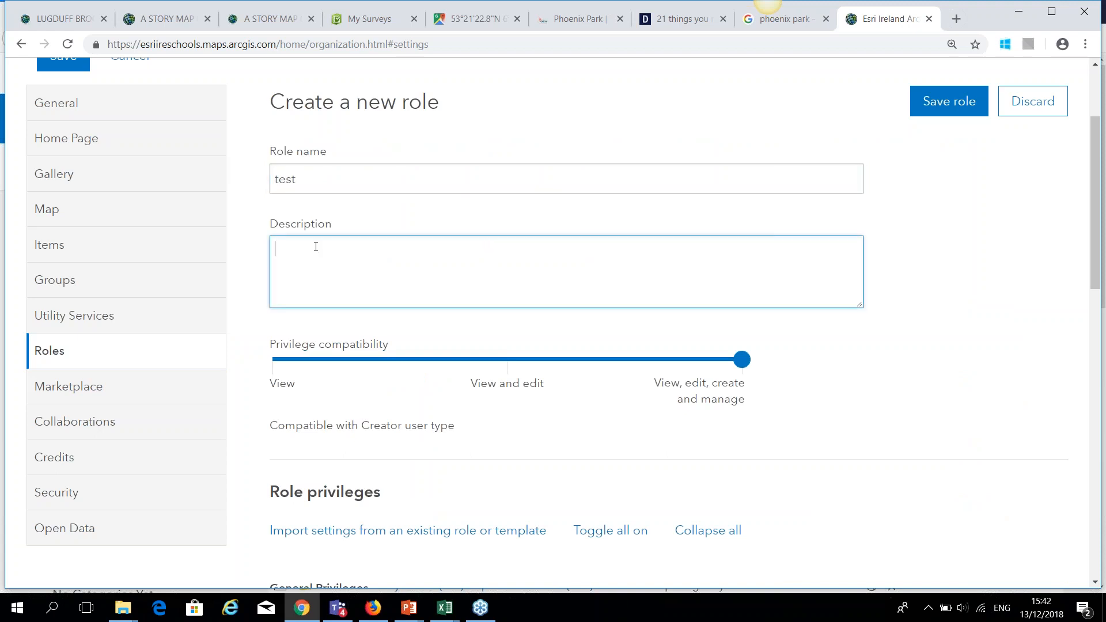
click(847, 393)
scroll(847, 393, down, 5)
scroll(847, 393, down, 2)
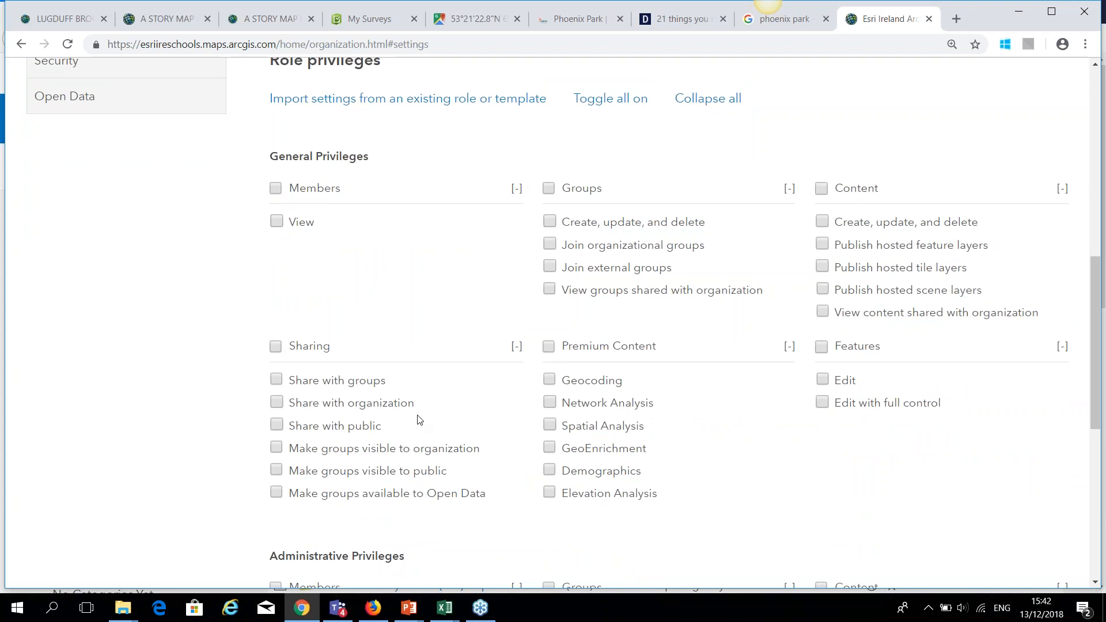
scroll(326, 469, down, 2)
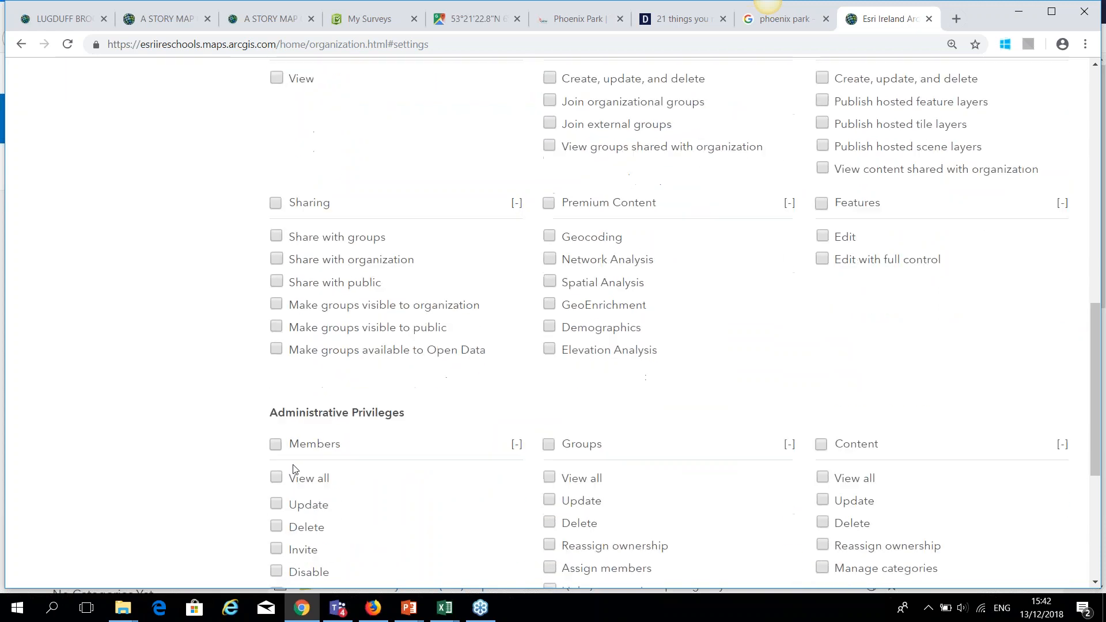
scroll(245, 467, up, 3)
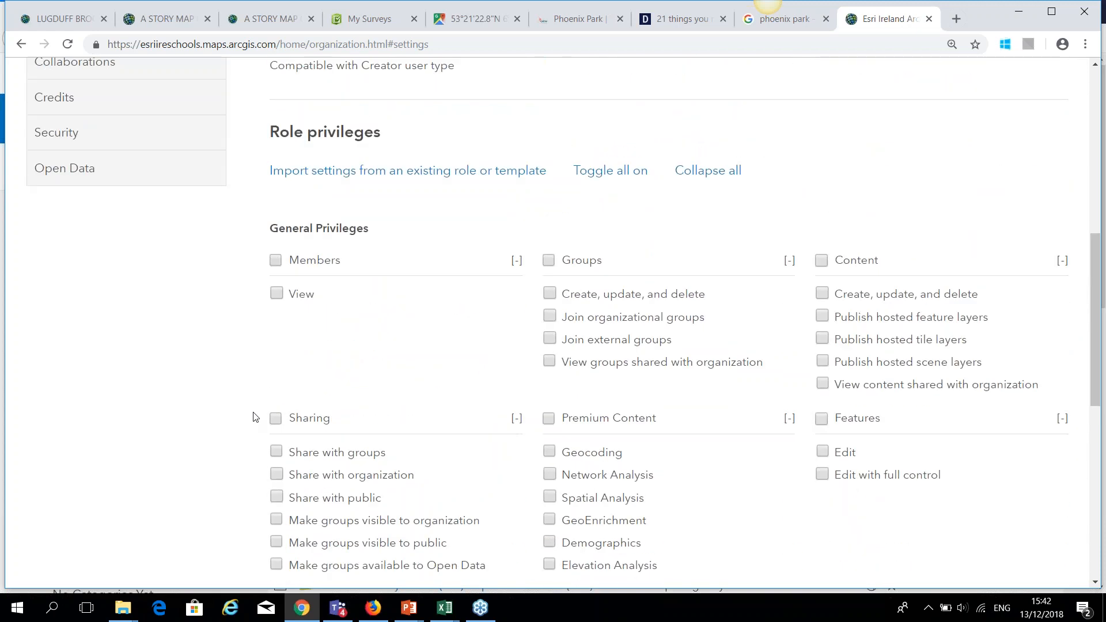
Give test Members View, Groups/Content create-update-delete, Features Edit, Share with groups, and save.
click(278, 294)
click(551, 295)
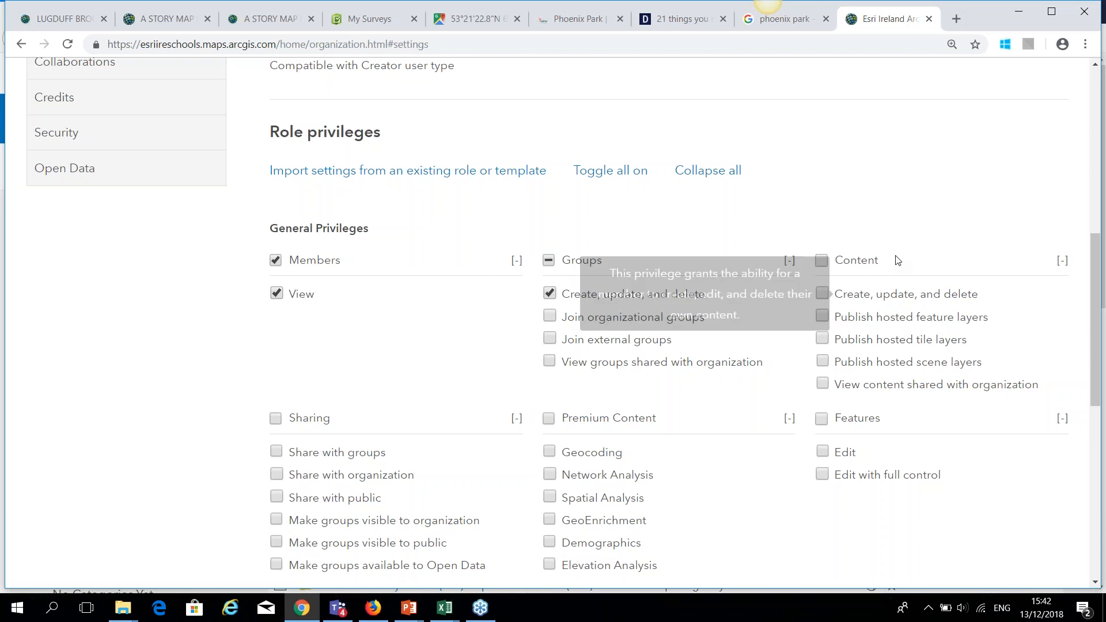
click(823, 294)
scroll(745, 389, down, 1)
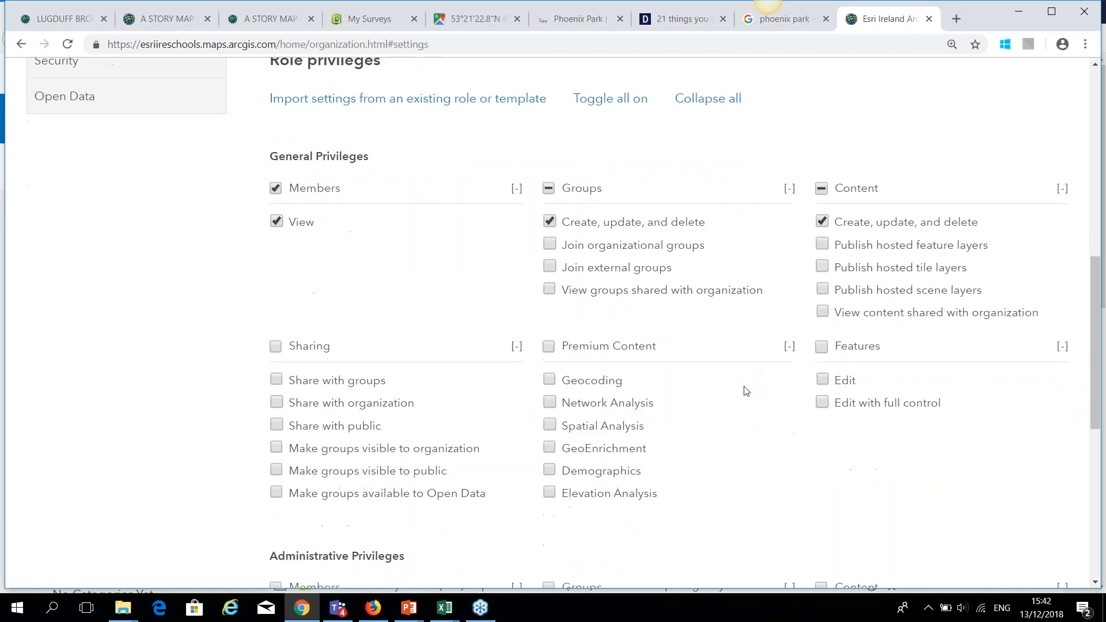
click(822, 382)
click(277, 380)
scroll(311, 437, down, 1)
scroll(316, 455, down, 5)
scroll(932, 429, up, 1)
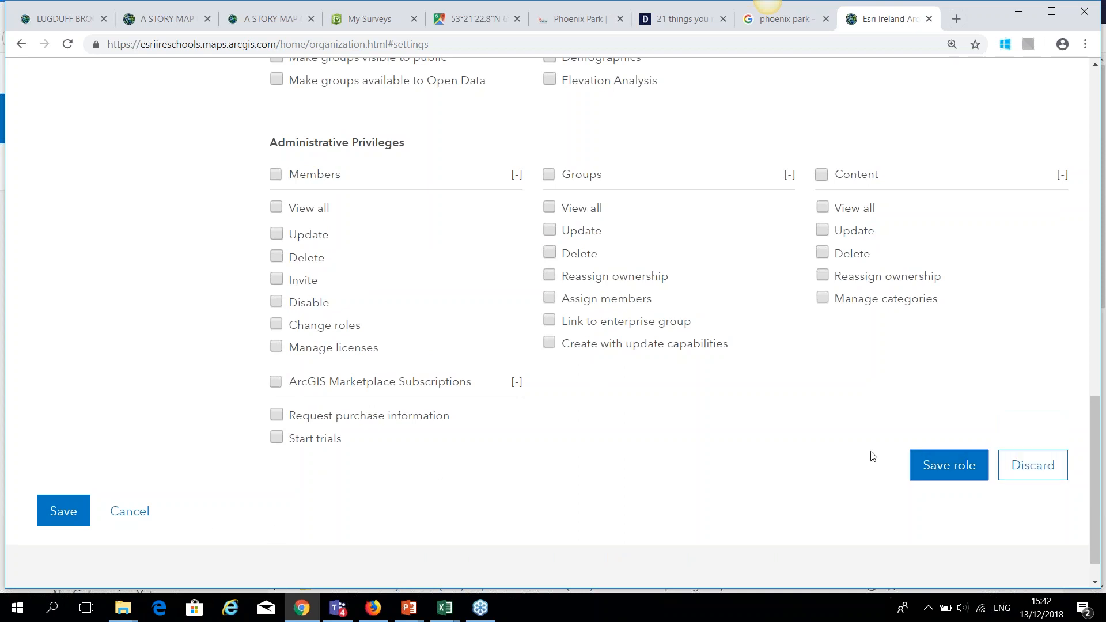
click(69, 512)
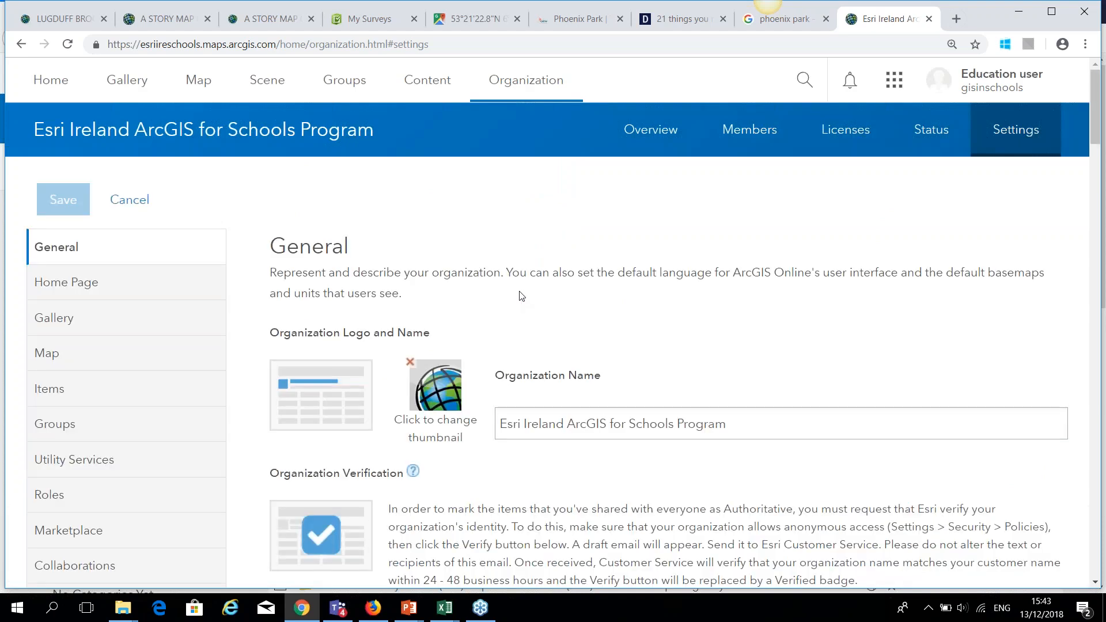
Search the members for 'pete', confirm the role is still Student, then start adding members.
click(752, 135)
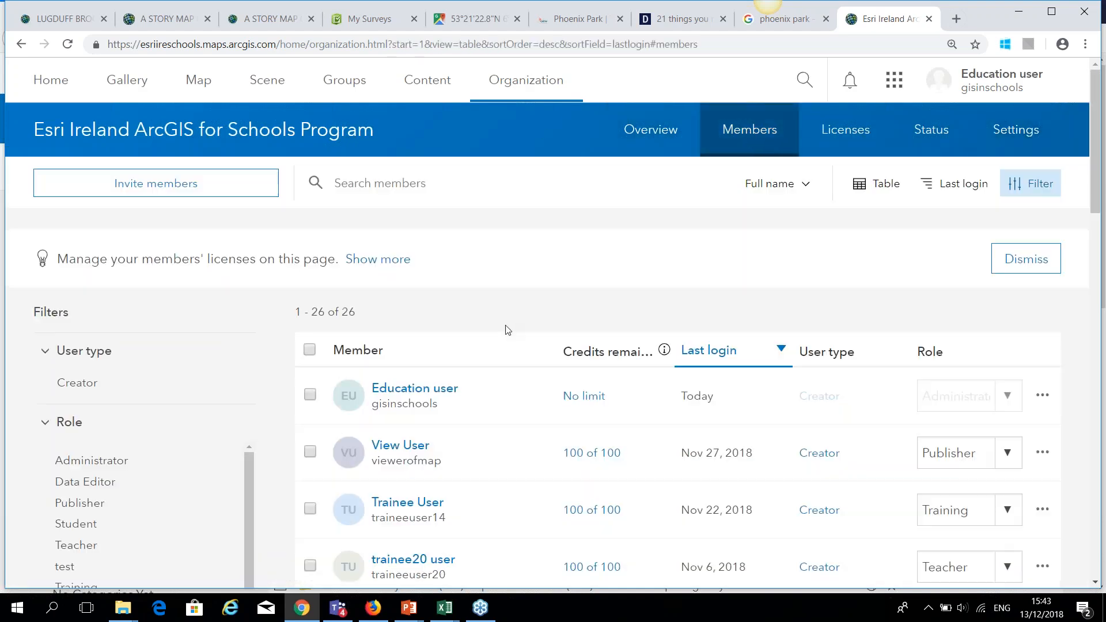
click(402, 189)
text(peter)
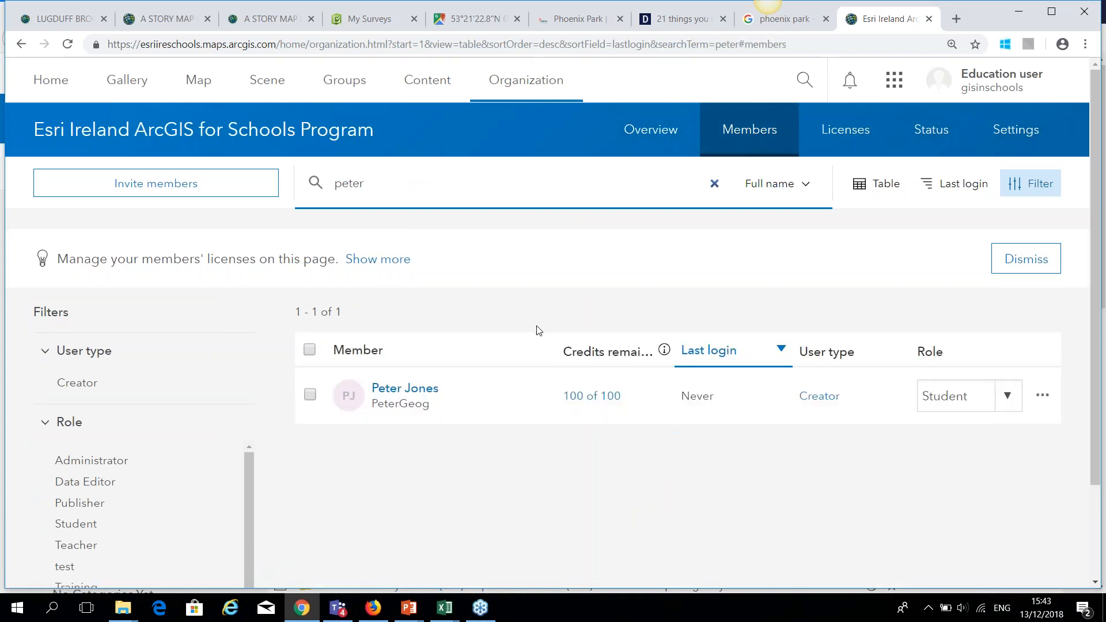
click(1010, 407)
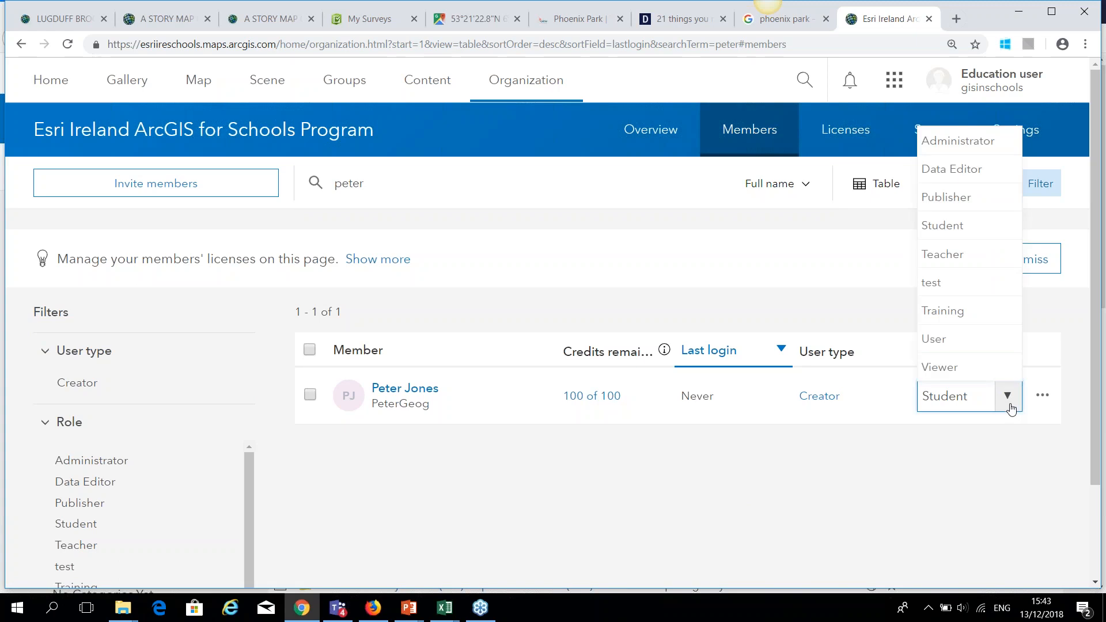
scroll(989, 275, down, 3)
scroll(979, 272, up, 3)
click(696, 481)
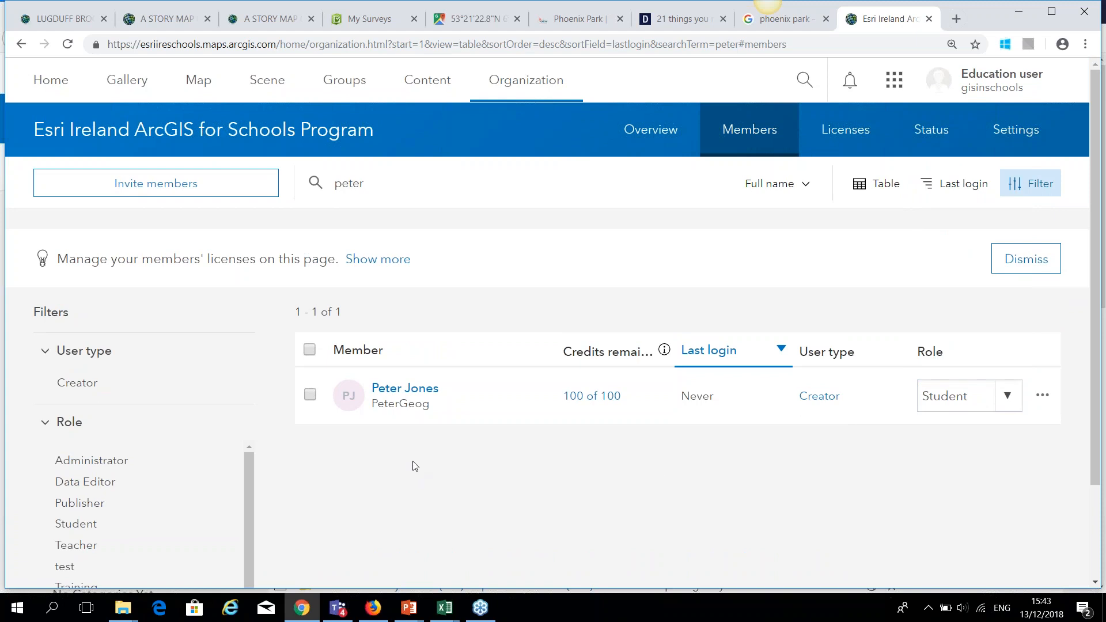
click(173, 184)
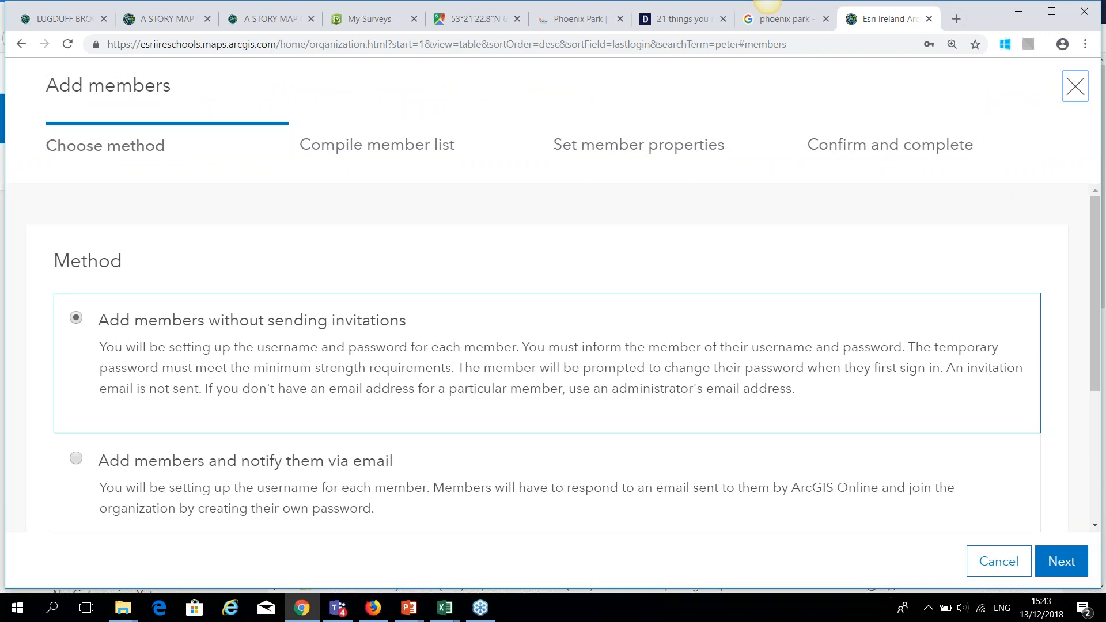
Choose to add new members from a file, then bring up the usertableaddlistUSE spreadsheet in Excel.
click(1058, 564)
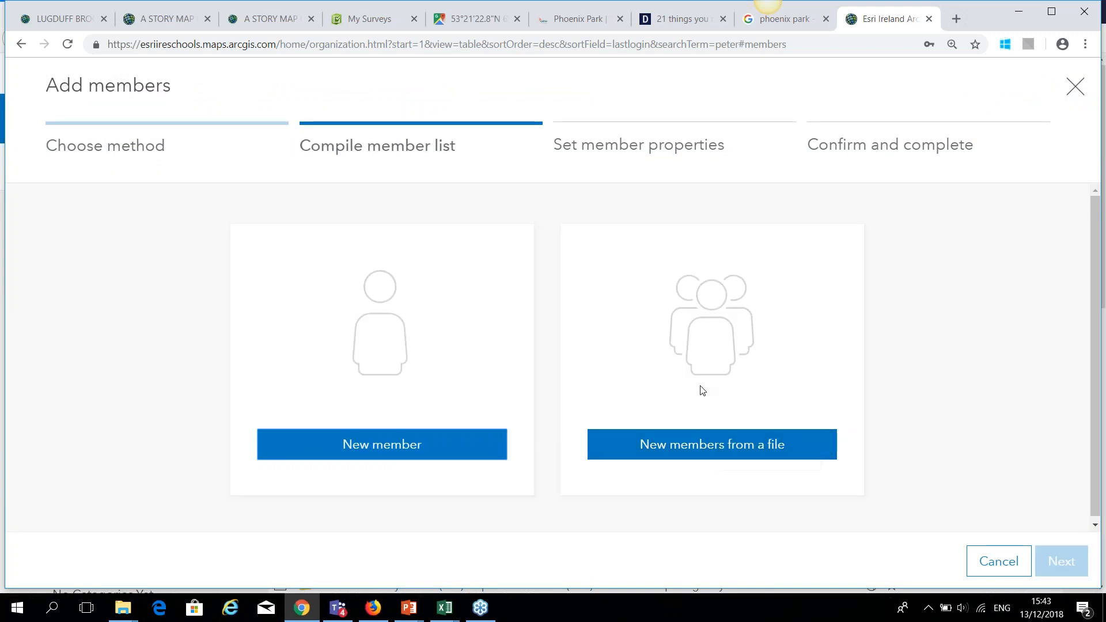
click(726, 447)
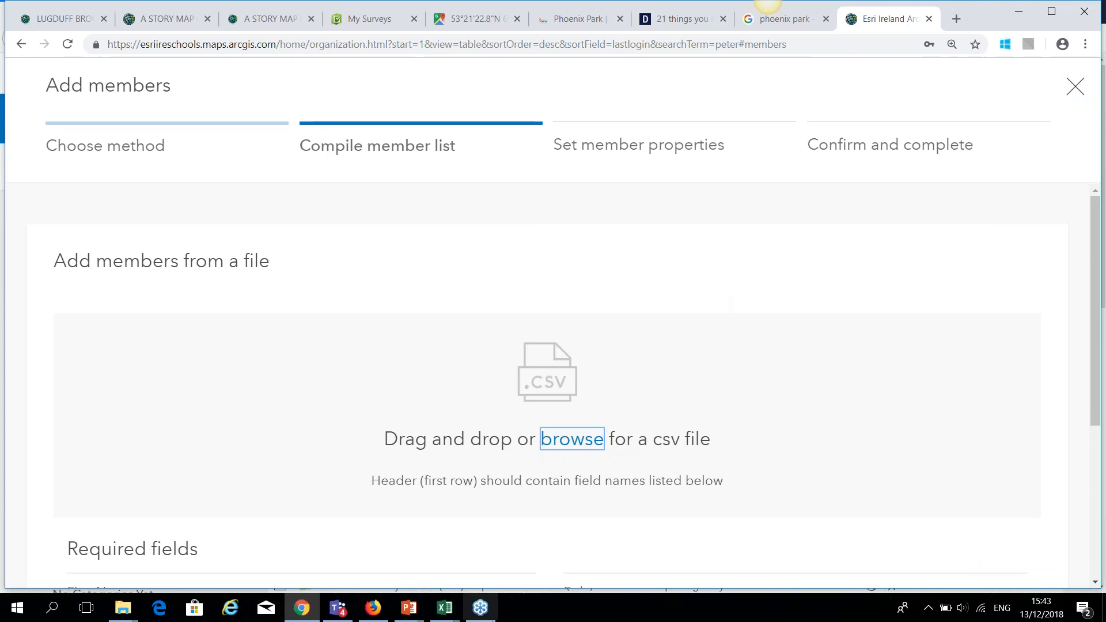
click(450, 613)
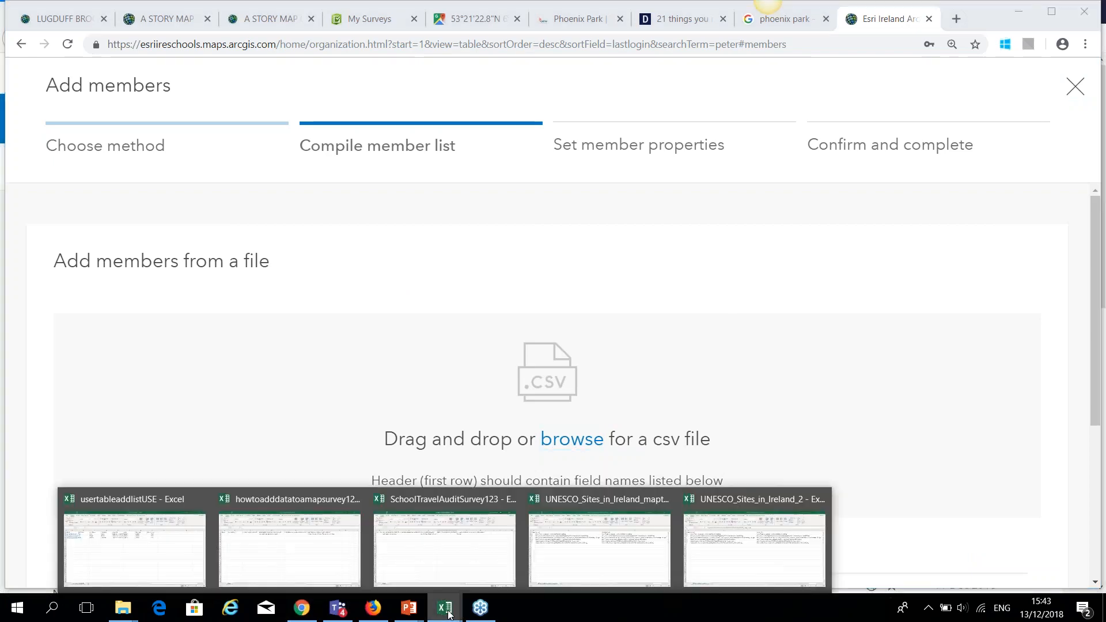
click(159, 548)
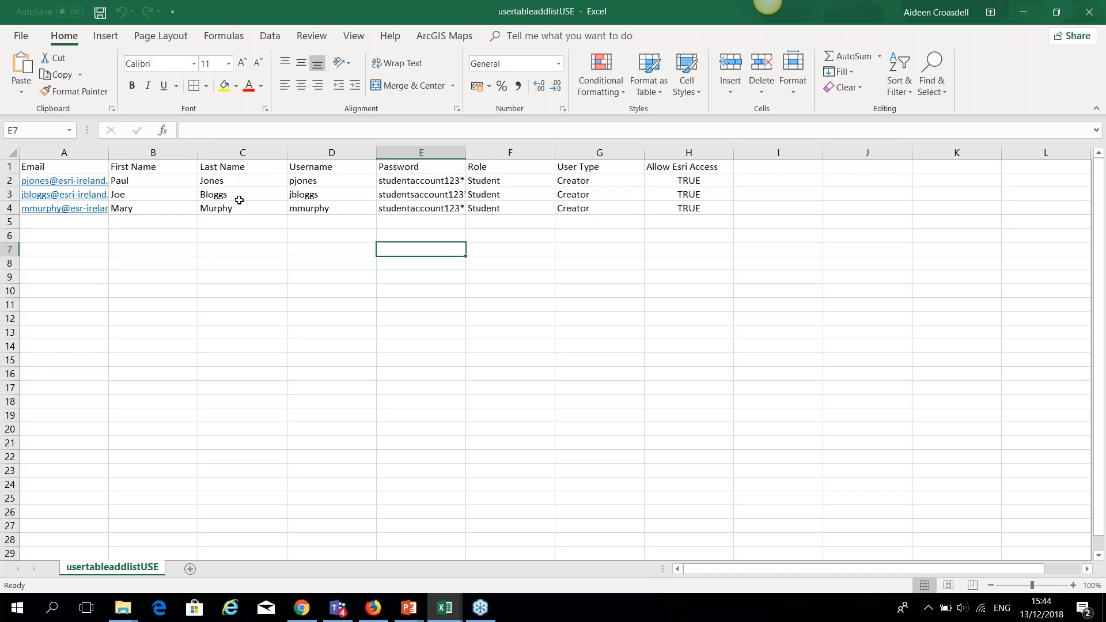
Return to the Add members page and open the file chooser for the member CSV.
click(311, 609)
click(572, 440)
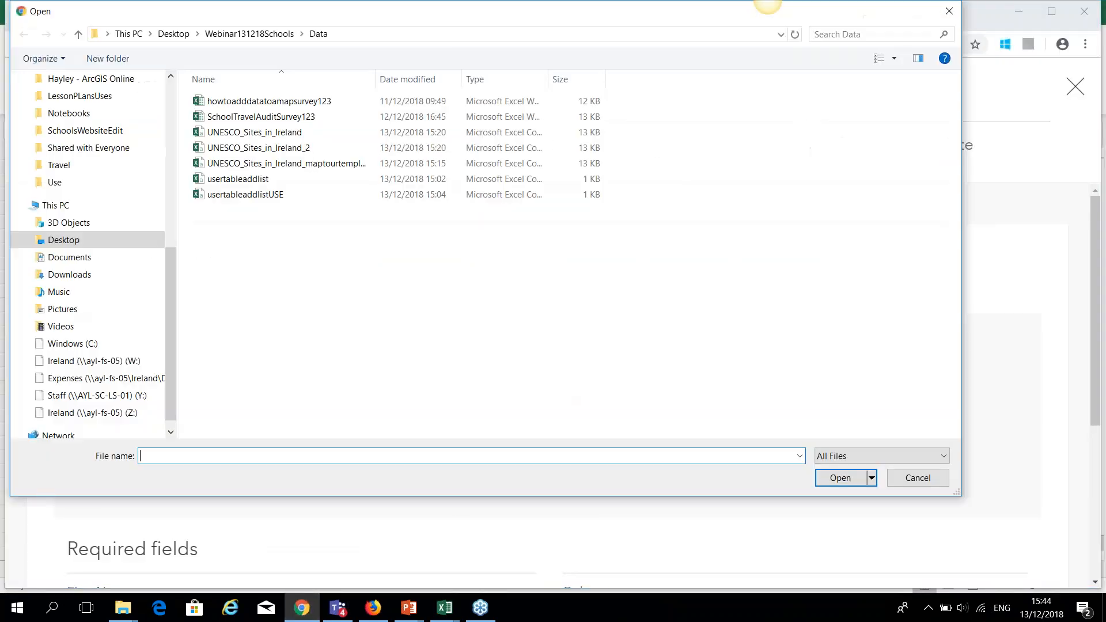
Upload the usertableaddlistUSE member file and continue to the imported member list.
click(270, 196)
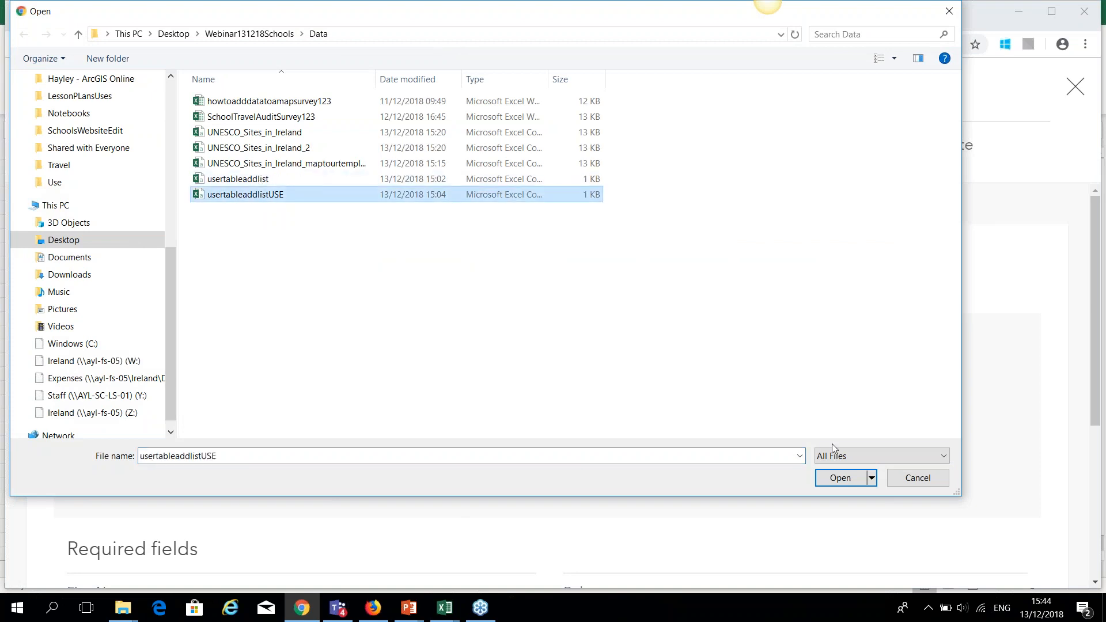
click(837, 478)
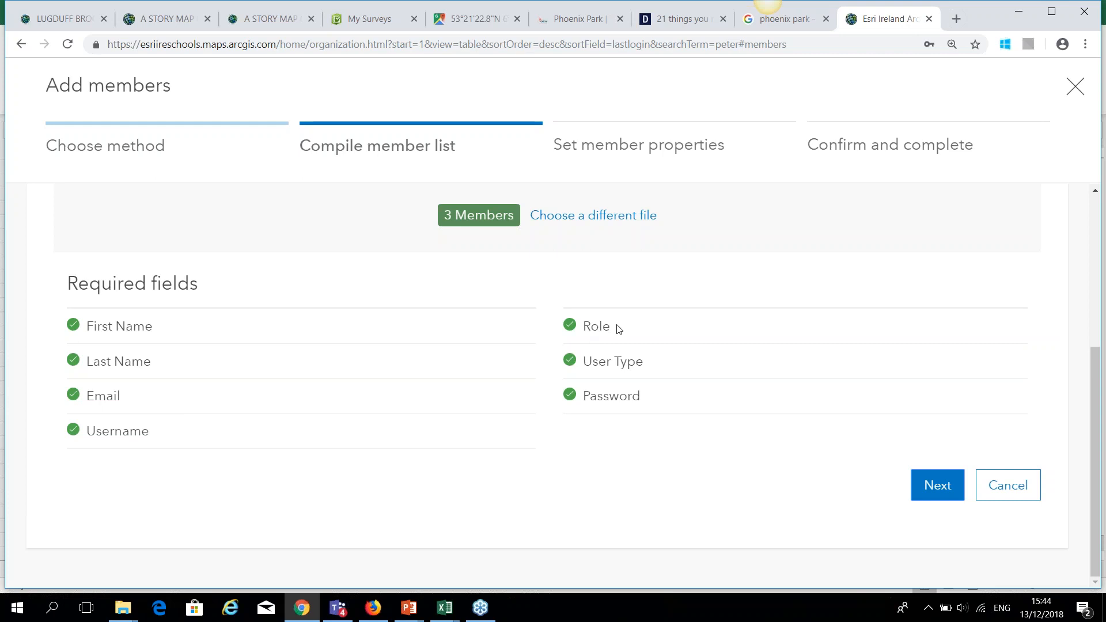
click(937, 483)
Select all three imported members and continue to setting member properties.
scroll(530, 409, up, 3)
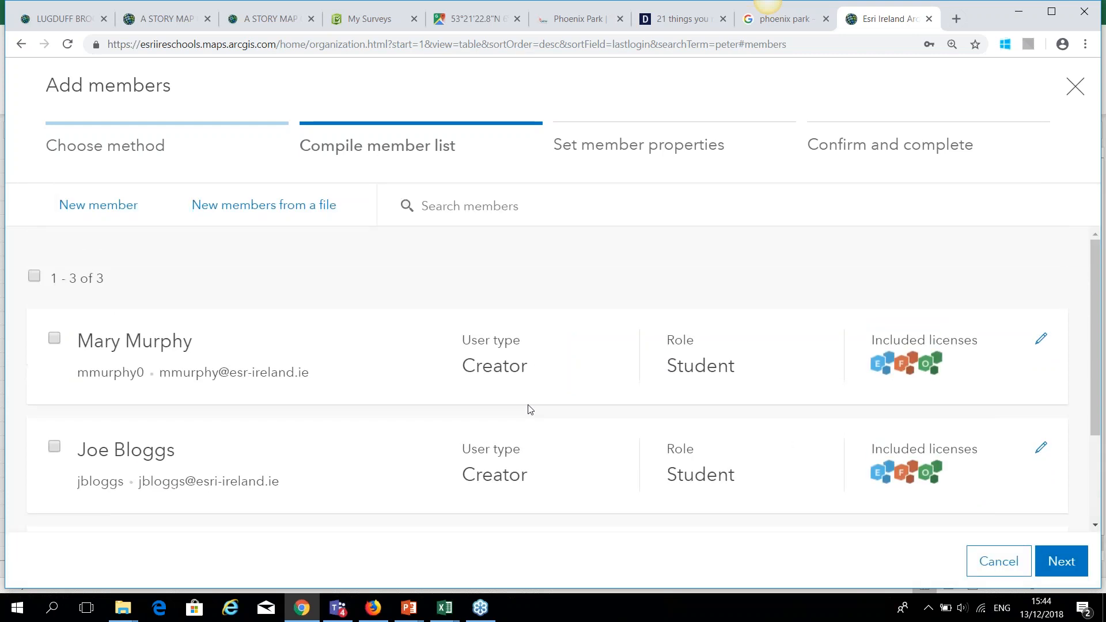
scroll(388, 395, down, 3)
scroll(77, 303, up, 3)
click(34, 276)
scroll(452, 340, down, 2)
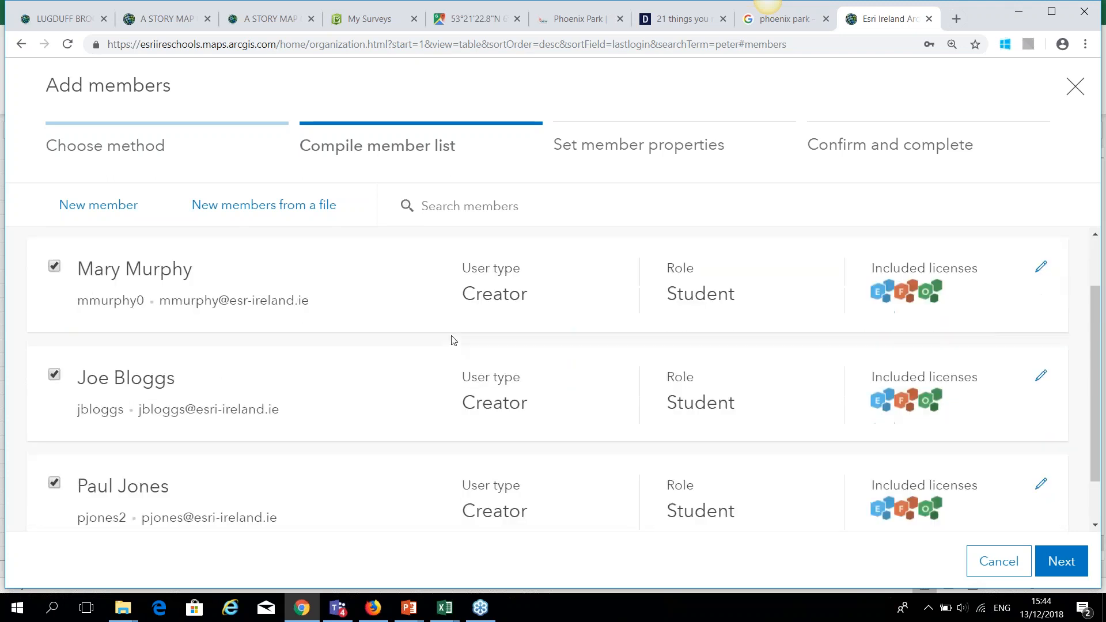
scroll(454, 341, down, 1)
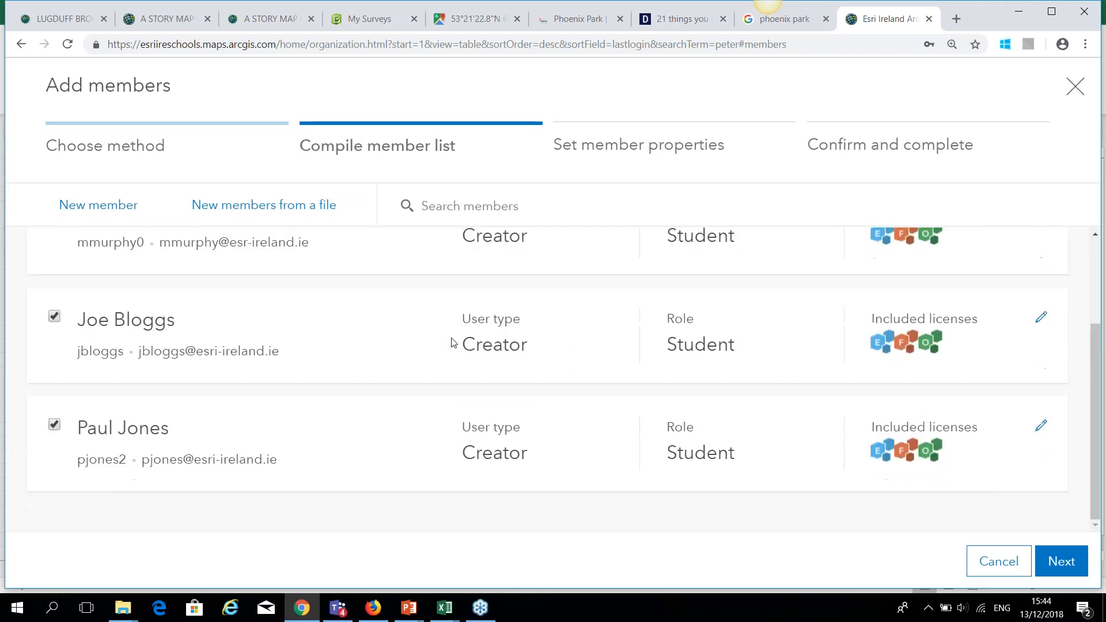
click(1078, 567)
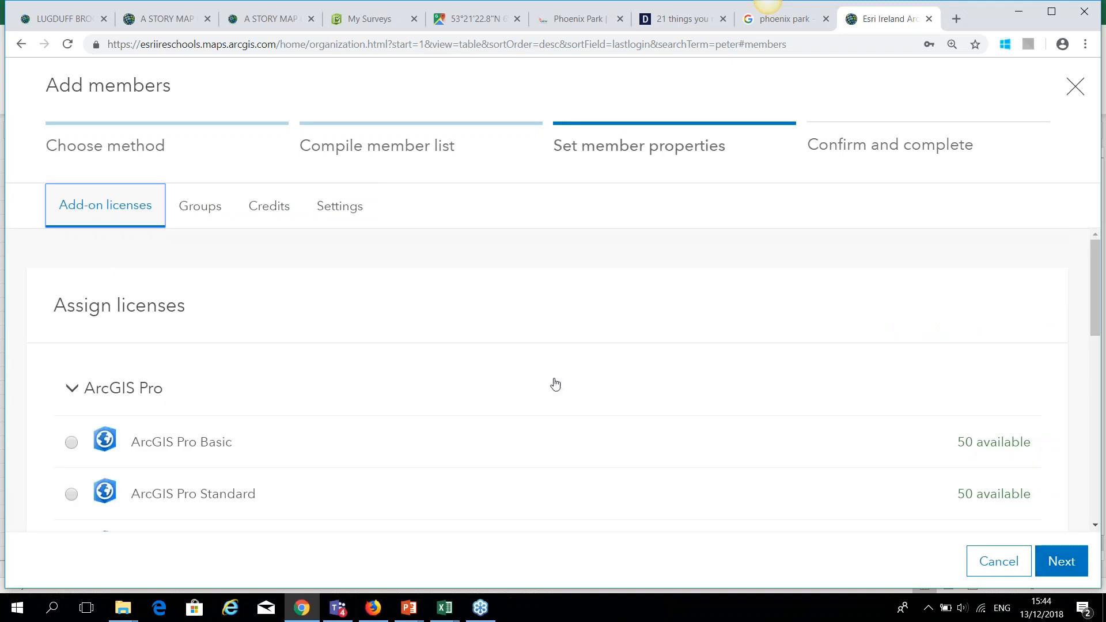
scroll(540, 361, down, 1)
scroll(540, 361, down, 1)
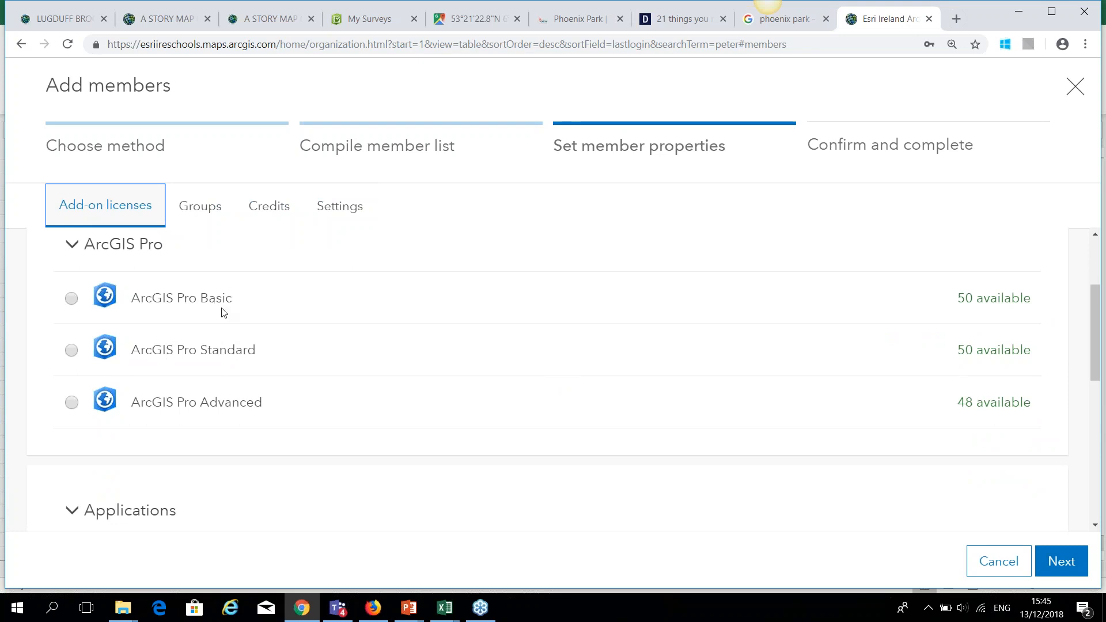
scroll(293, 328, down, 1)
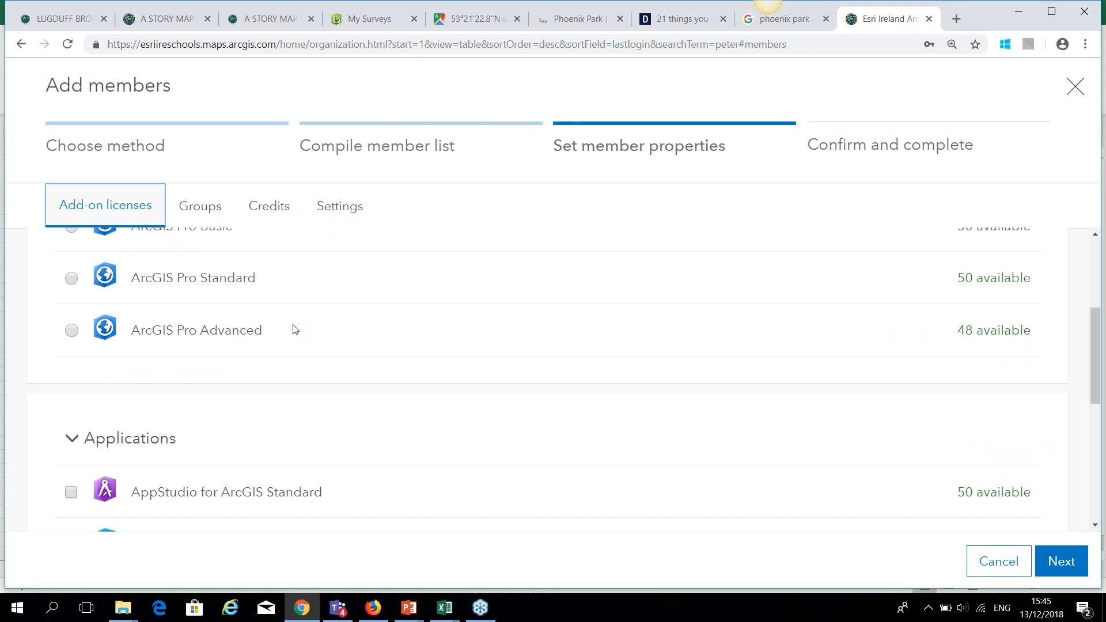
scroll(292, 329, up, 1)
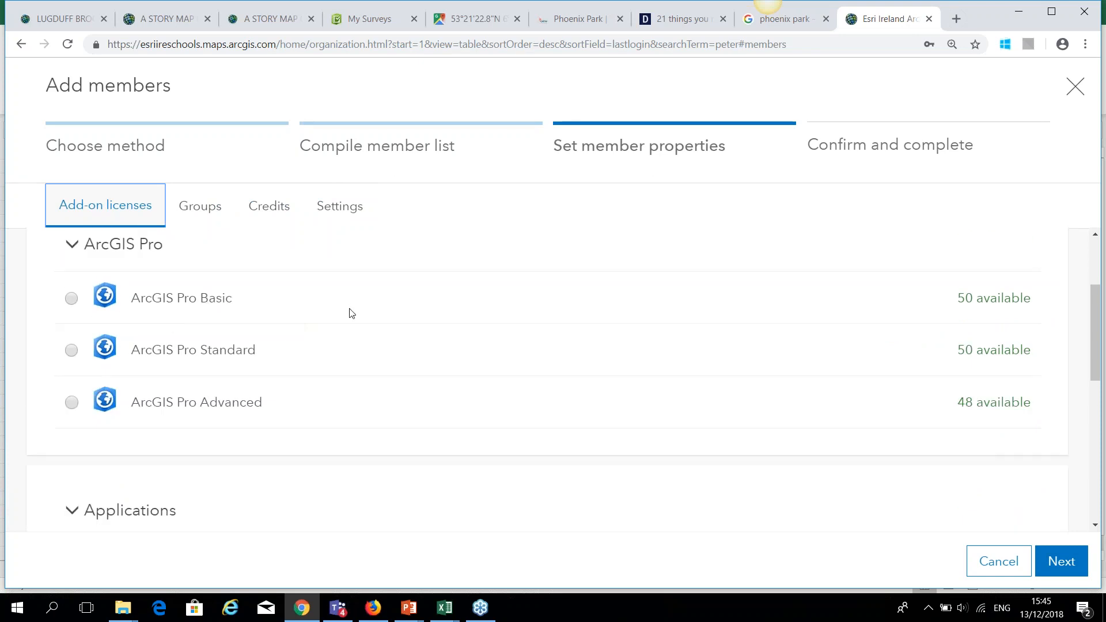
scroll(351, 313, down, 1)
scroll(259, 288, down, 1)
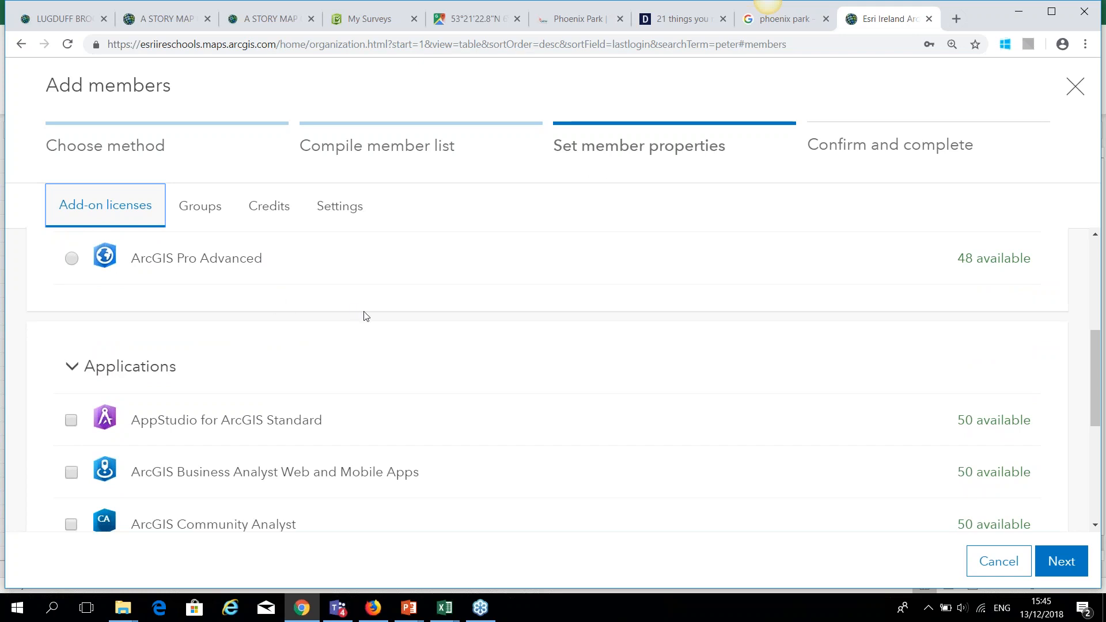
scroll(366, 317, down, 2)
scroll(368, 320, down, 2)
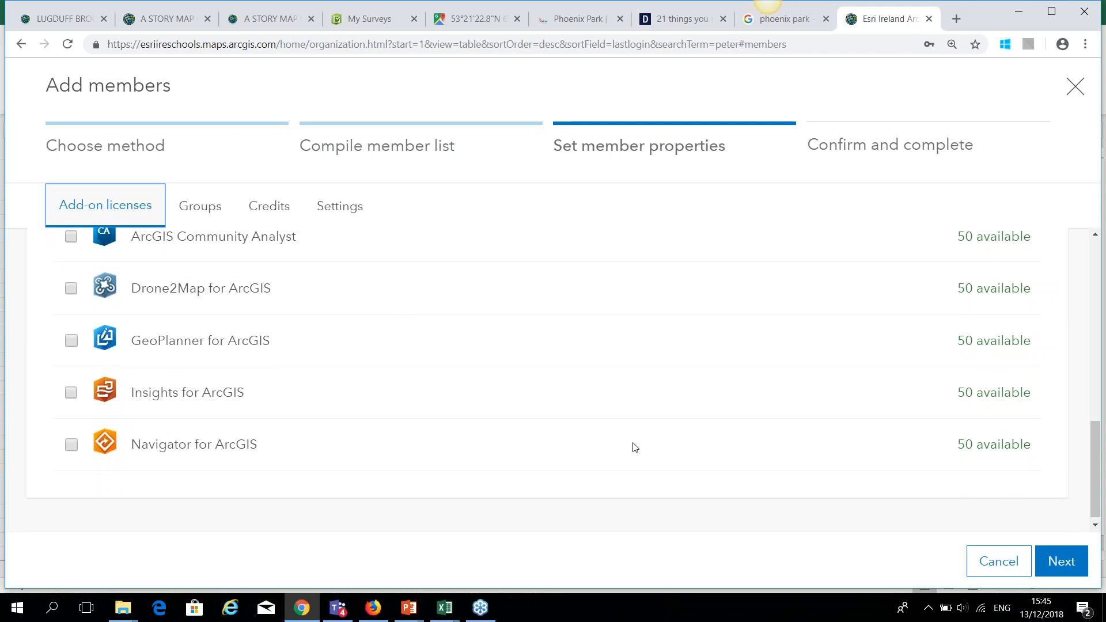
click(1054, 565)
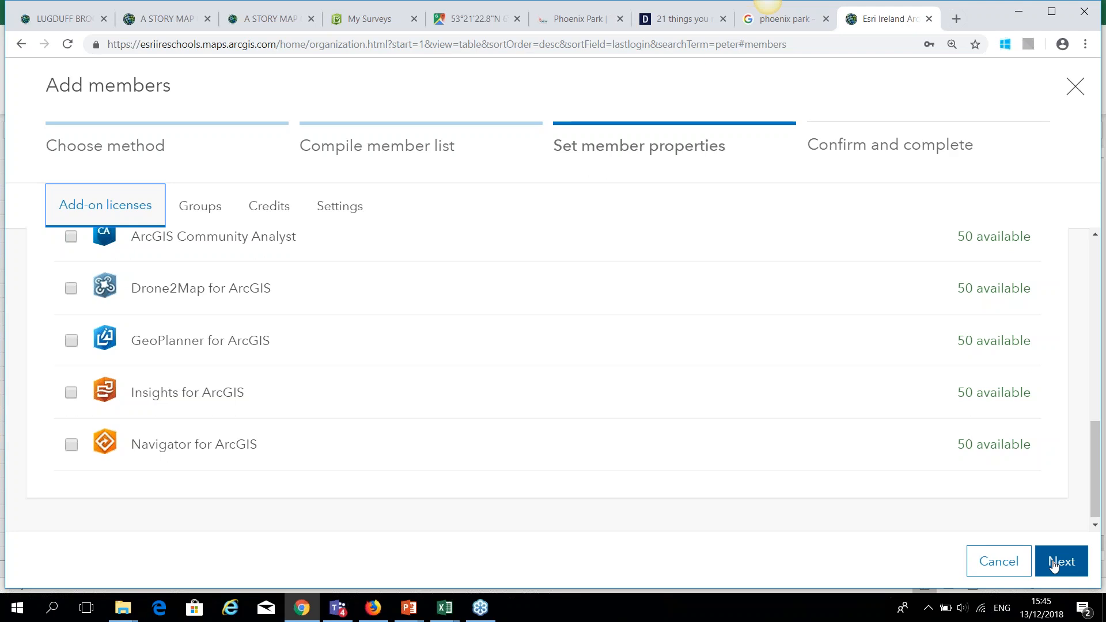
click(1054, 565)
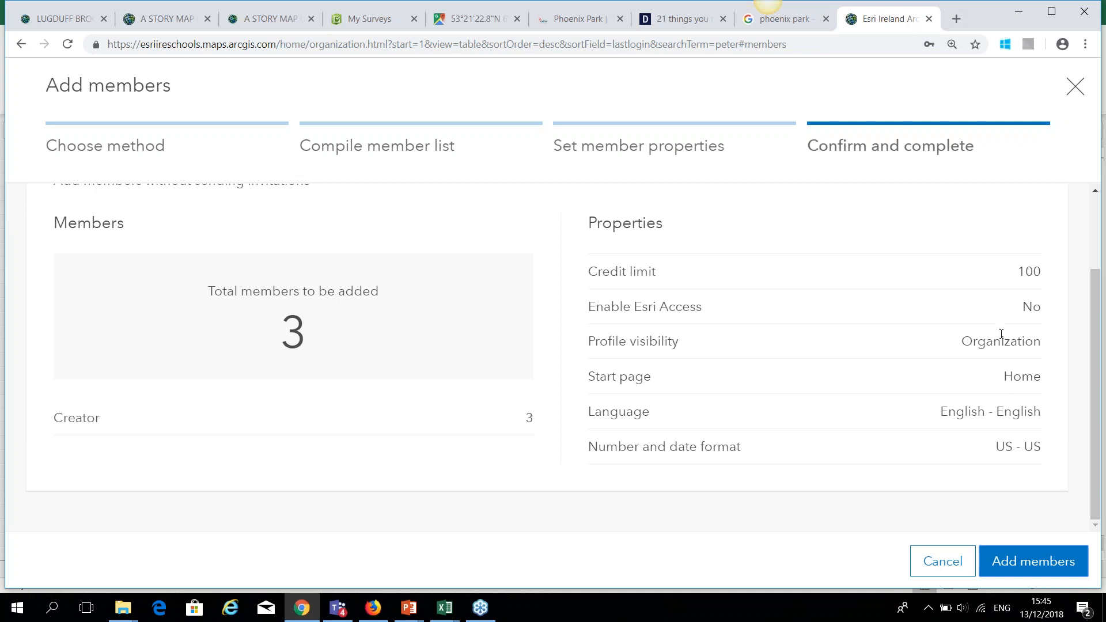
Confirm and add the three new Creator Student members to the organization.
click(1026, 568)
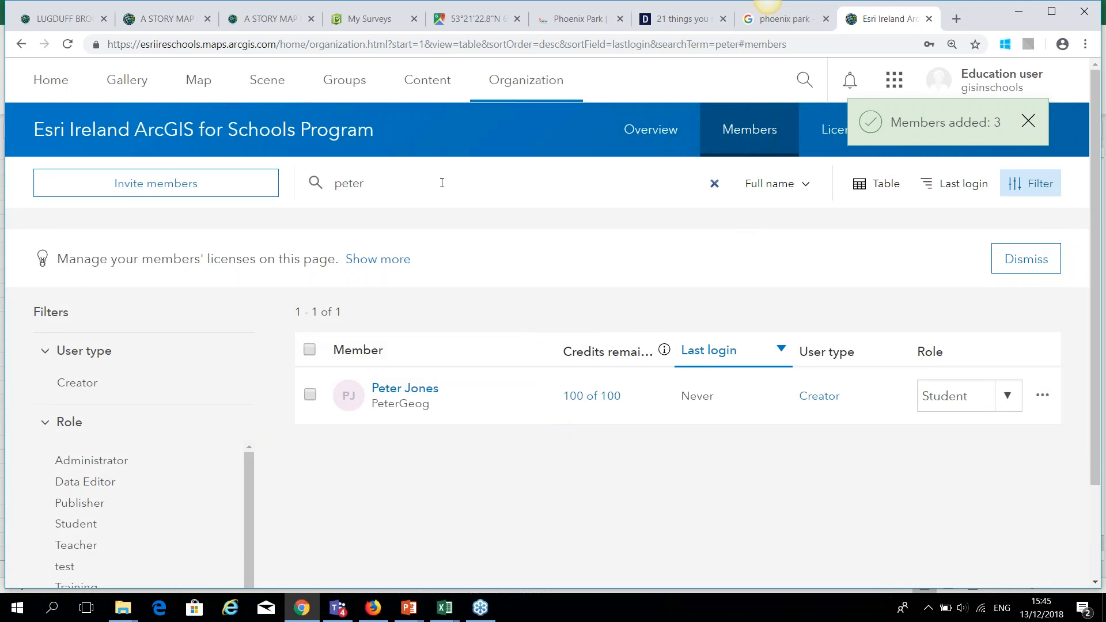
Clear the member search and sort all 29 members by last login, never-logged-in first.
click(427, 188)
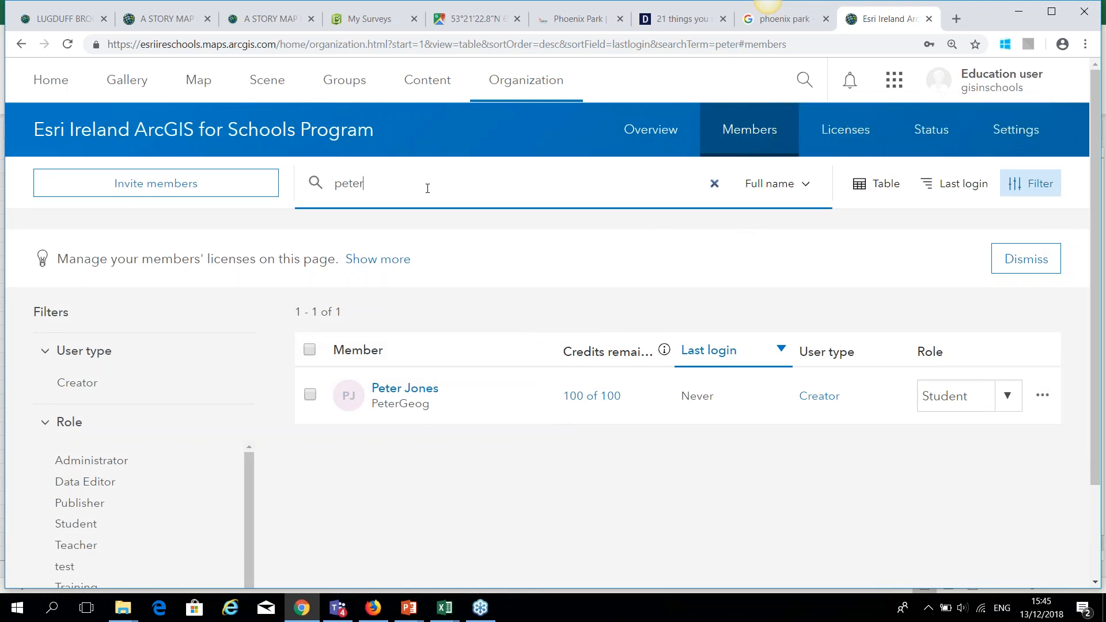
key(BackSpace)
key(BackSpace)
text(Mary)
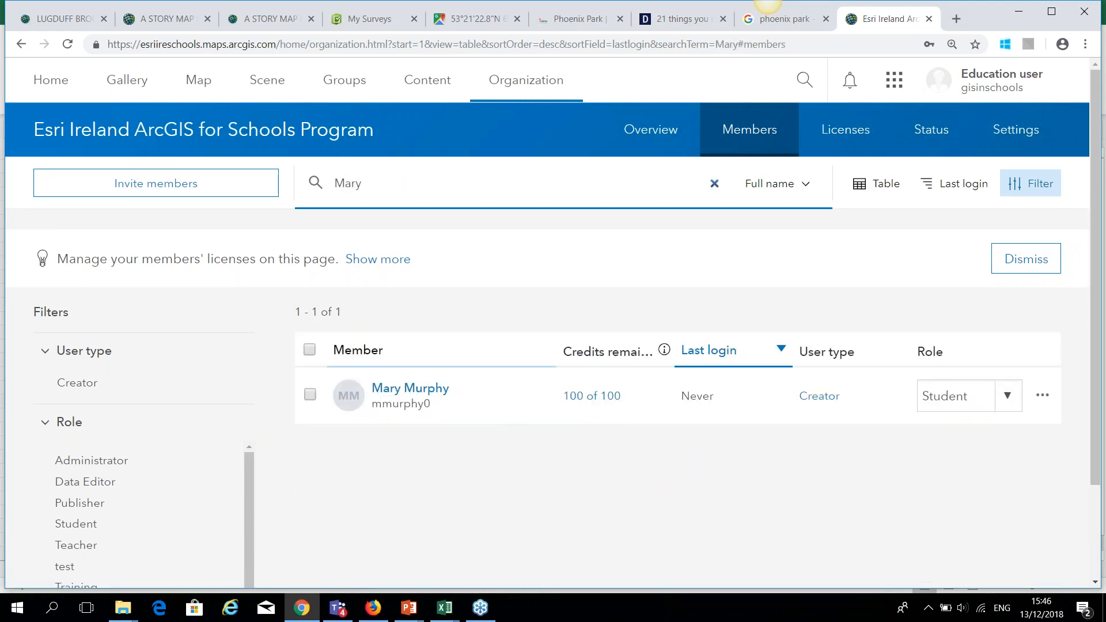
click(715, 183)
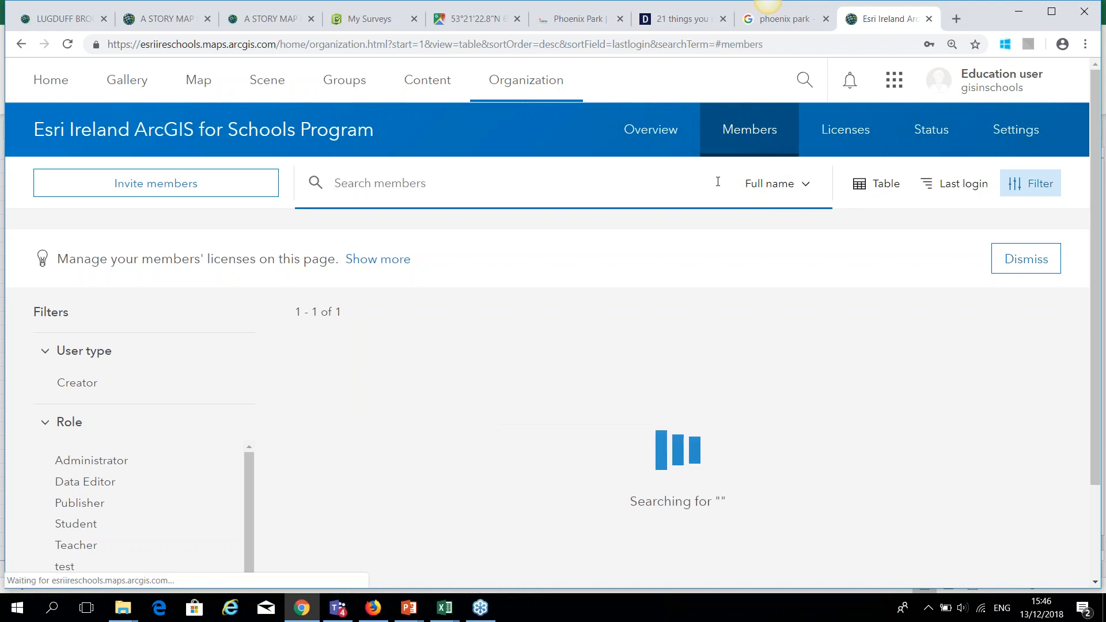
scroll(599, 444, down, 3)
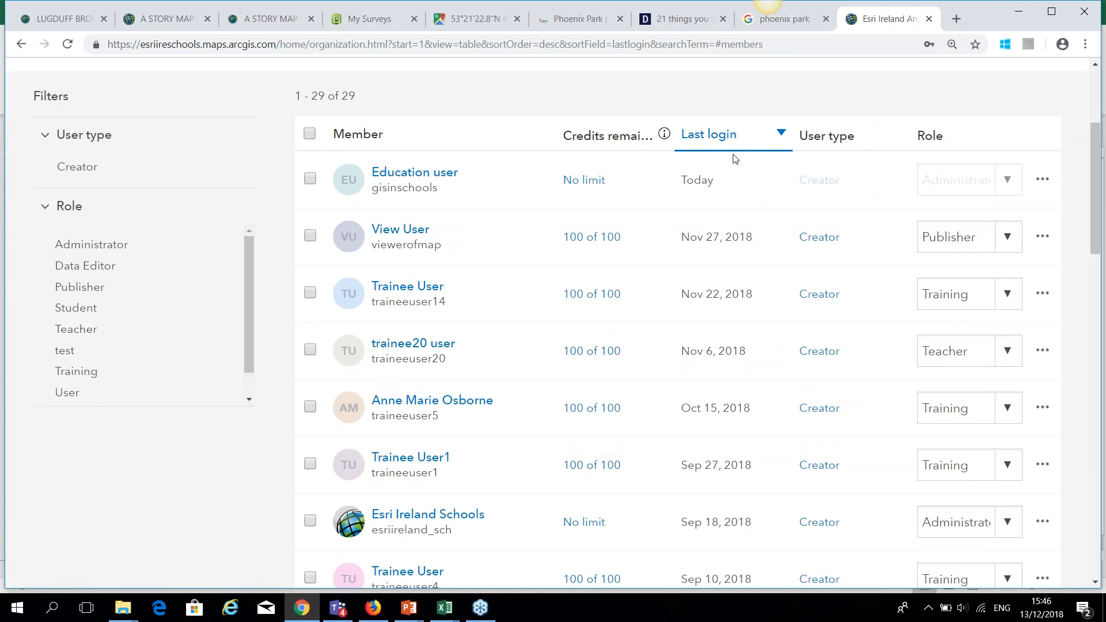
click(764, 137)
click(765, 138)
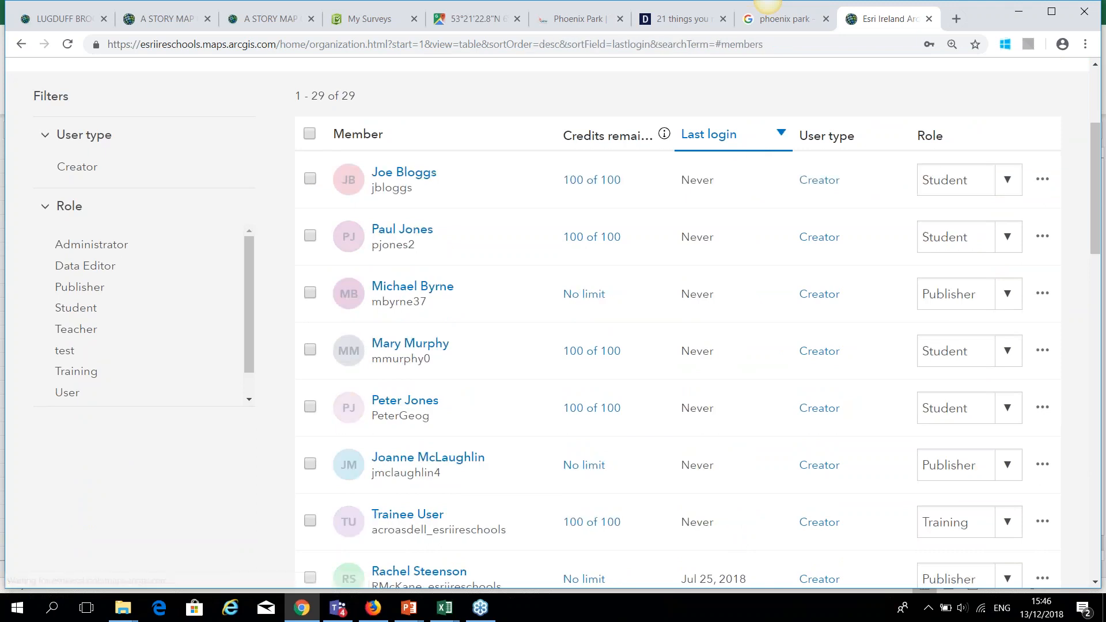
click(765, 138)
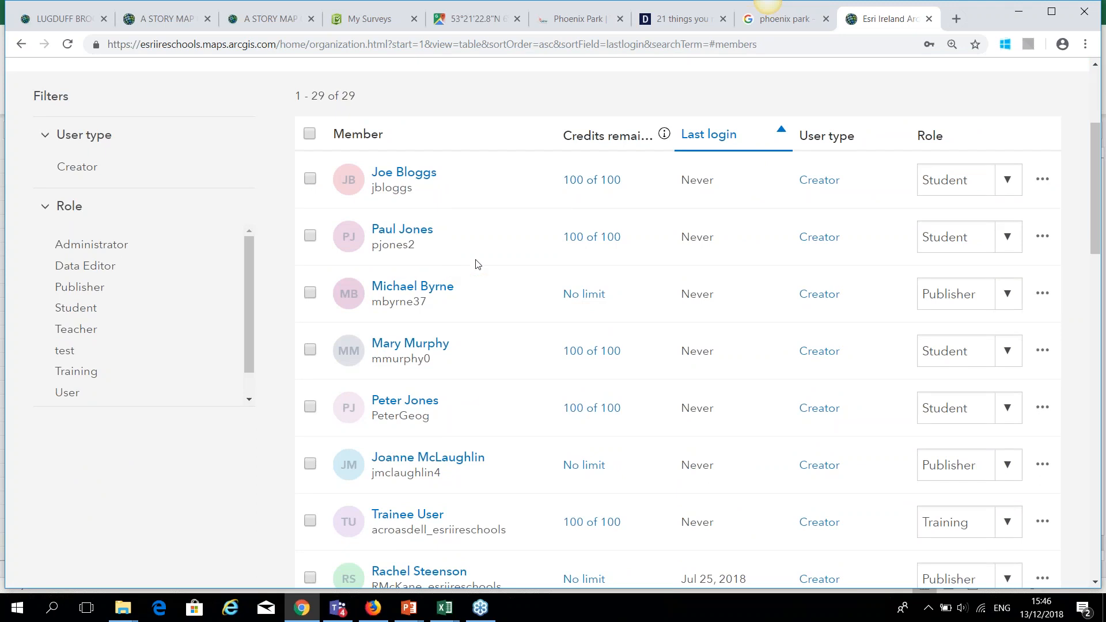
scroll(537, 233, up, 4)
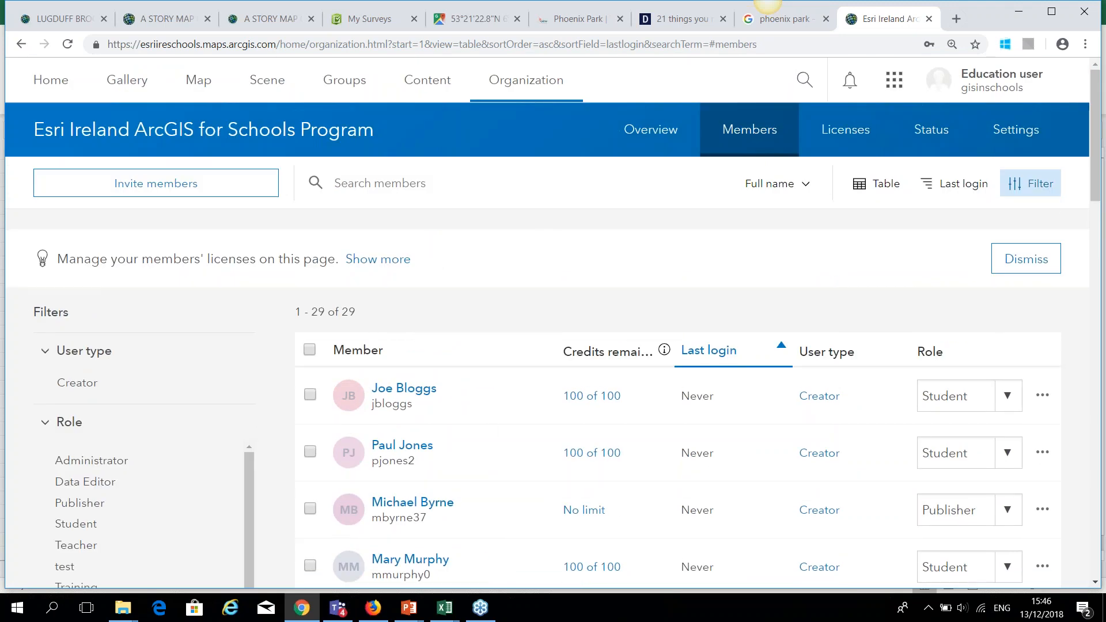
Bring up the webinar presentation at slide 3, the Webinar Agenda.
mouse_move(419, 615)
click(369, 562)
click(204, 243)
click(127, 179)
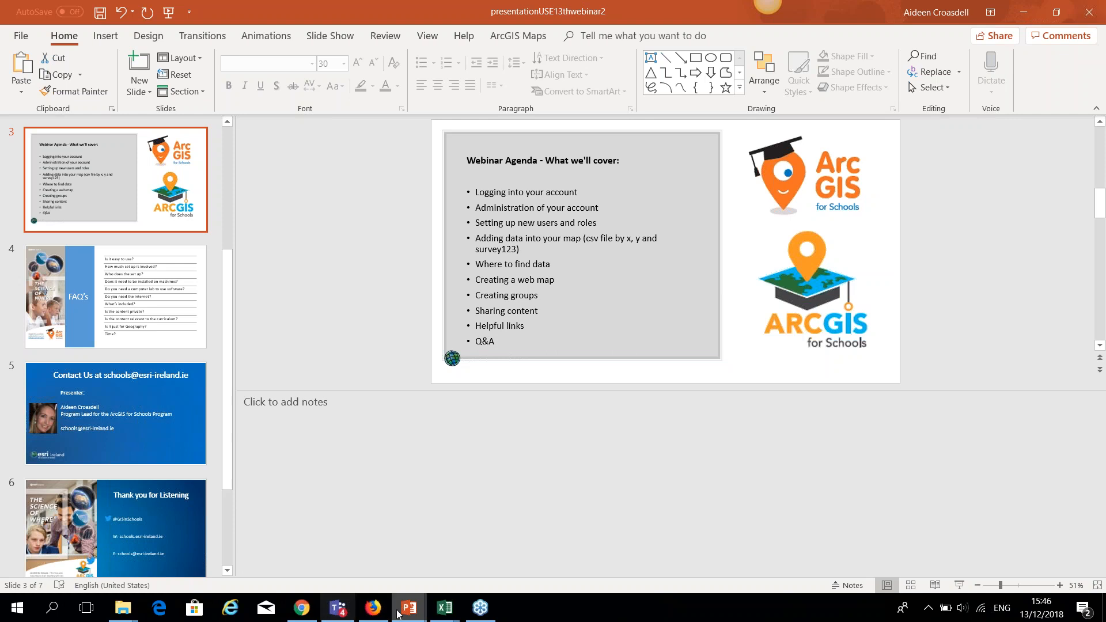
Leave PowerPoint and return to the browser's Survey123 My Surveys page.
click(373, 608)
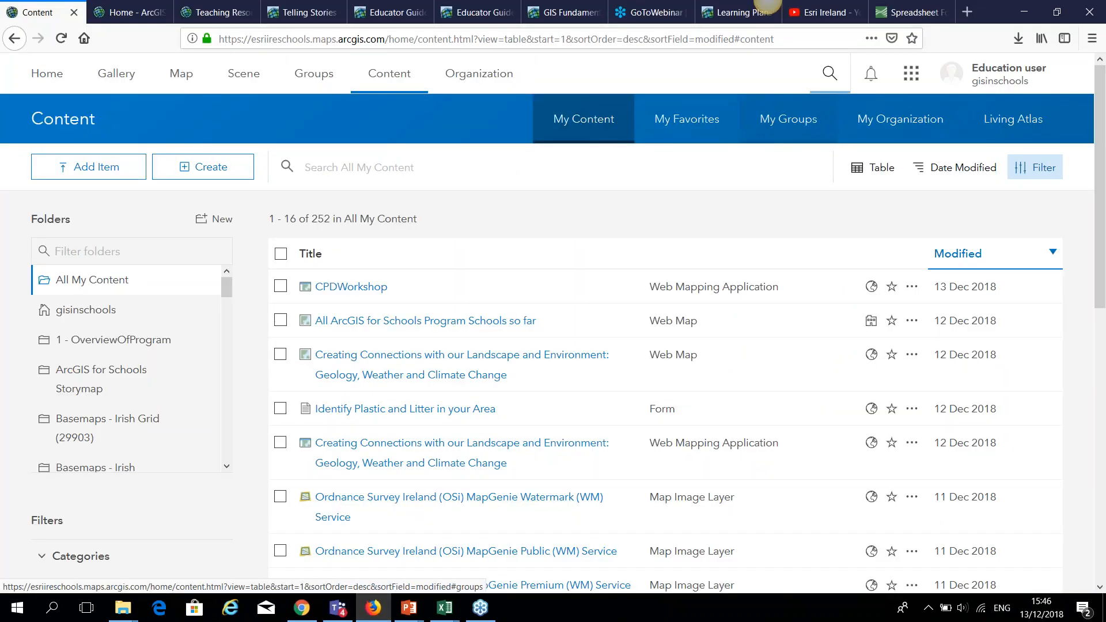
click(302, 607)
click(358, 22)
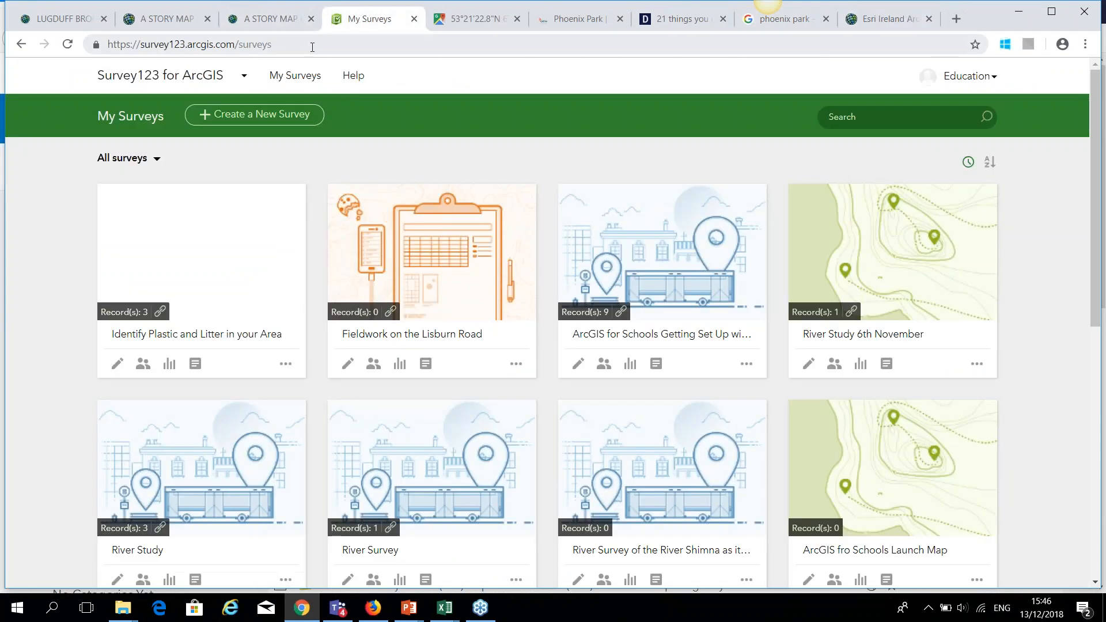
Search Google for 'survey123' in a new browser tab.
click(956, 22)
text(survey123)
key(Return)
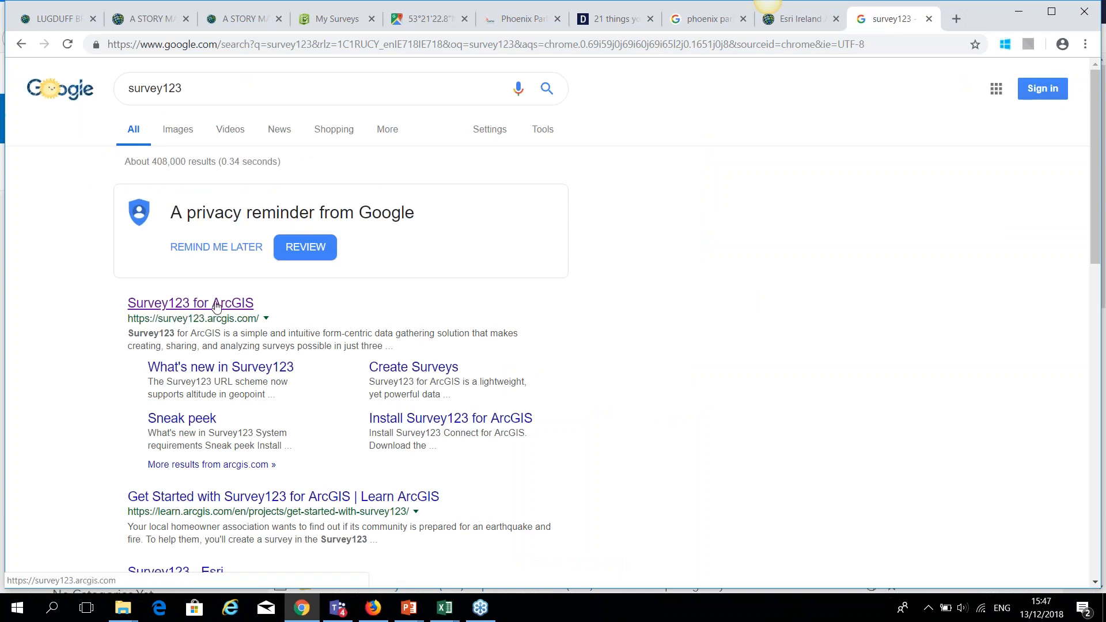
Open the Survey123 for ArcGIS home page from the Google results.
click(216, 305)
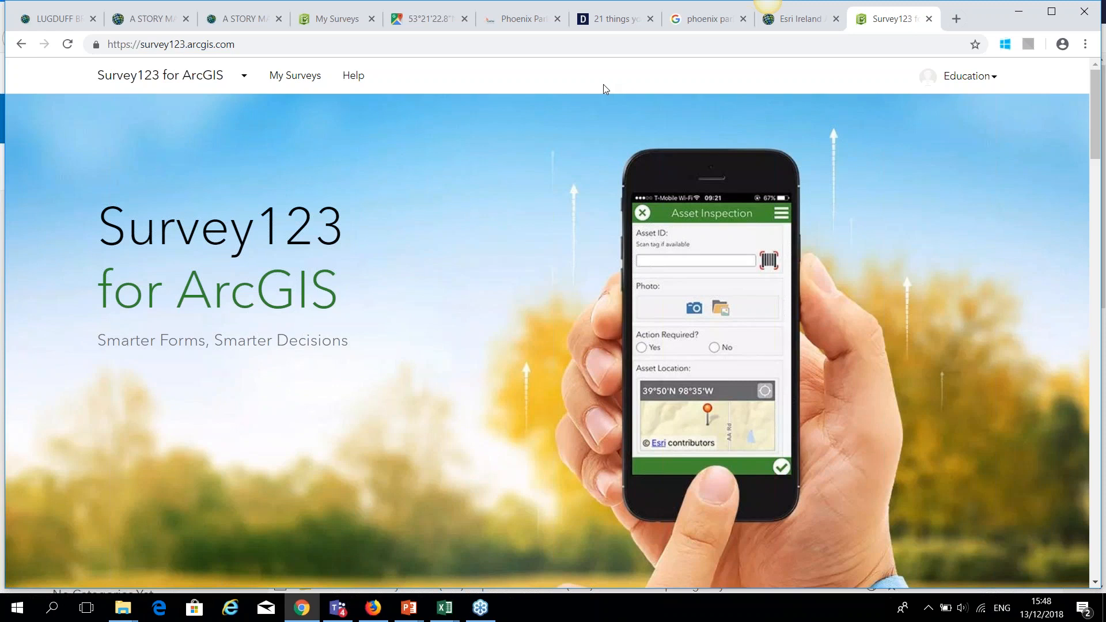
Start a new survey in the web designer from My Surveys.
click(297, 79)
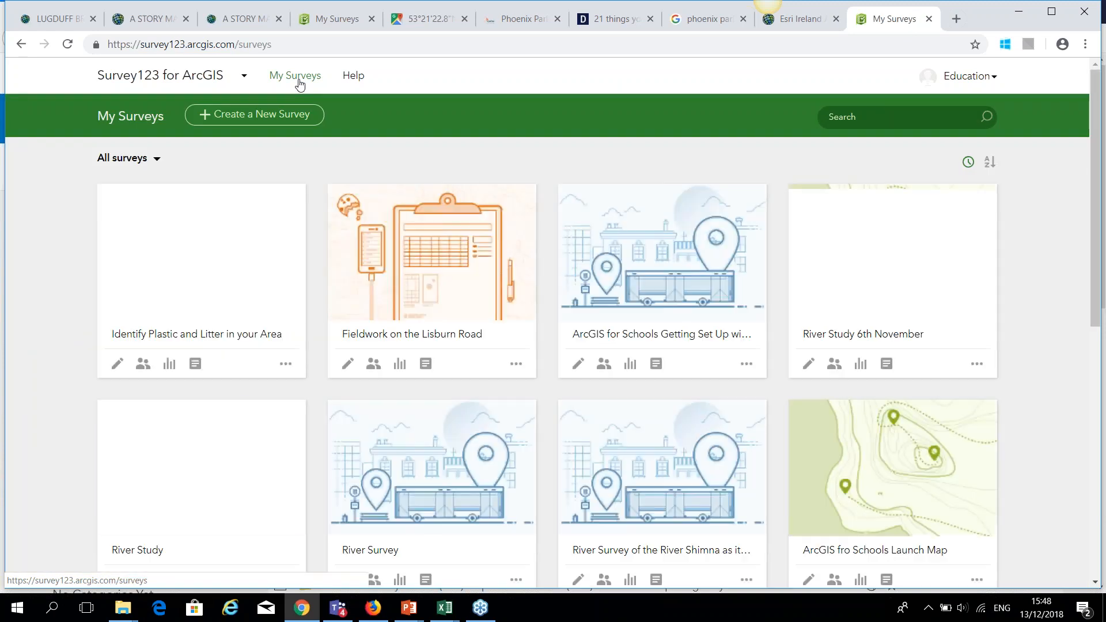
click(281, 119)
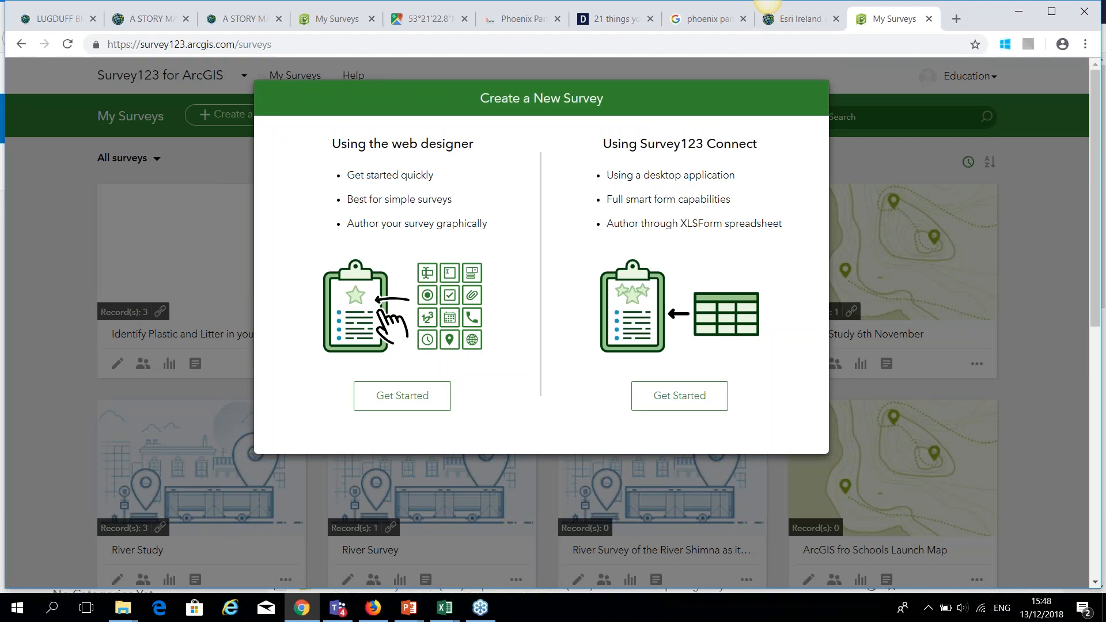
click(410, 397)
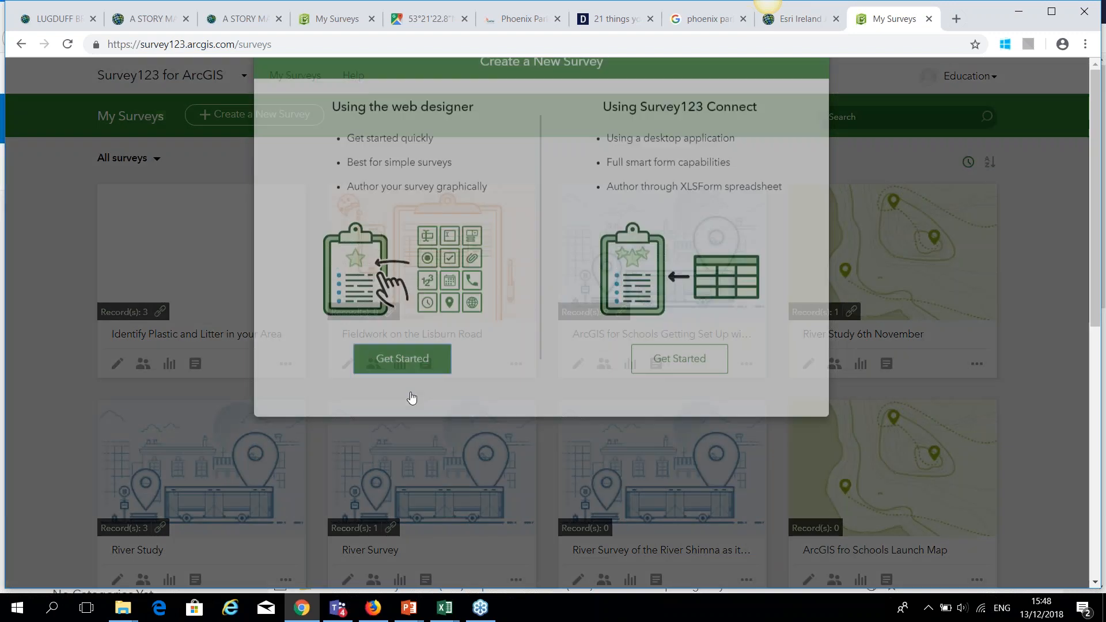
Create 'Schools Travel Audit', tagged 'schools webinar', summary 'Schools Travel Audit using survey123'.
click(485, 174)
text(Sc)
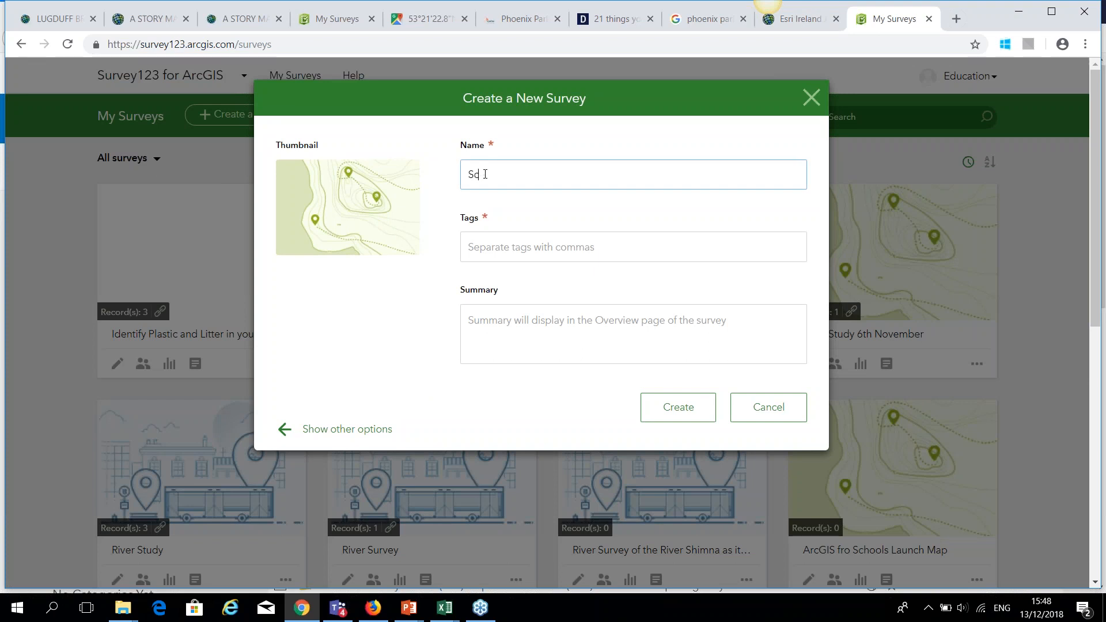
text(hools Travel Audit)
click(518, 251)
text(schools webinar)
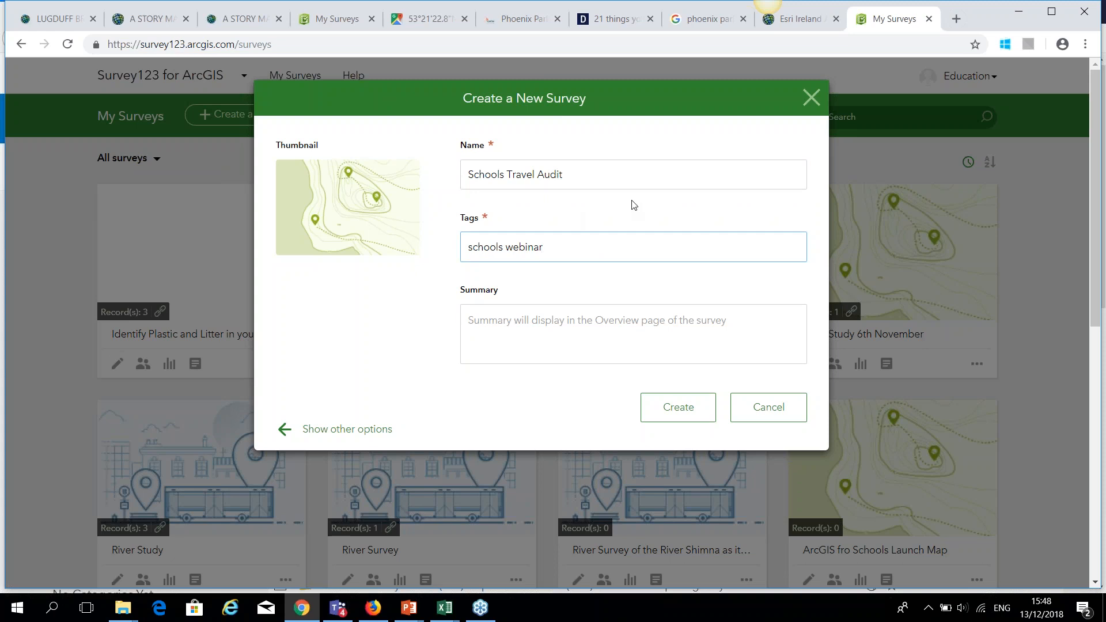
drag(570, 171, 426, 173)
key(ctrl+c)
click(522, 326)
key(ctrl+v)
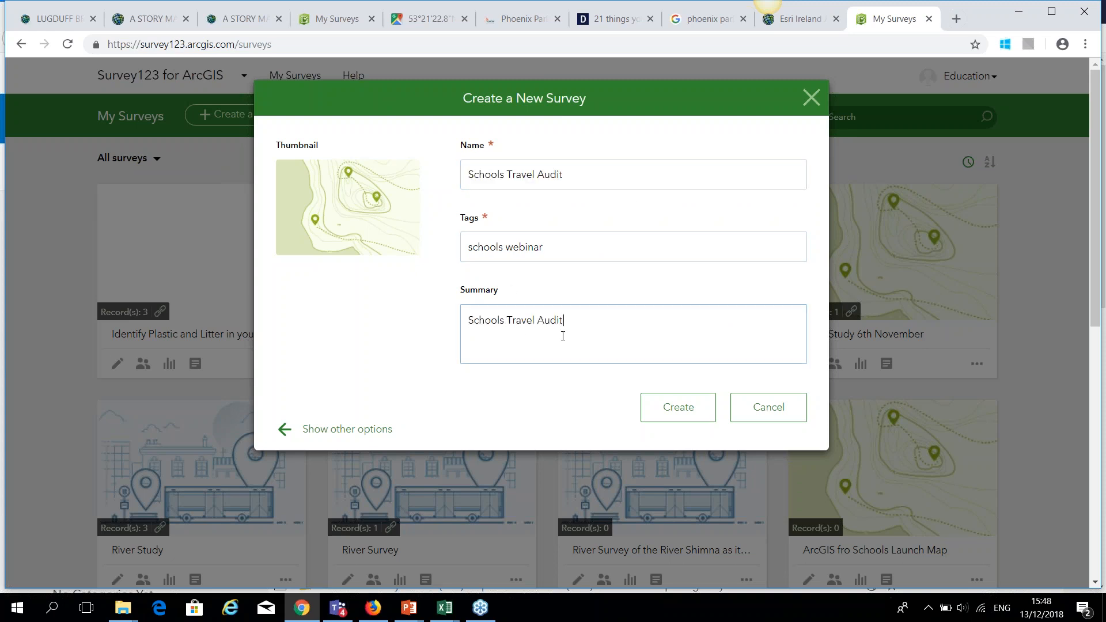
text(using survey123)
click(678, 407)
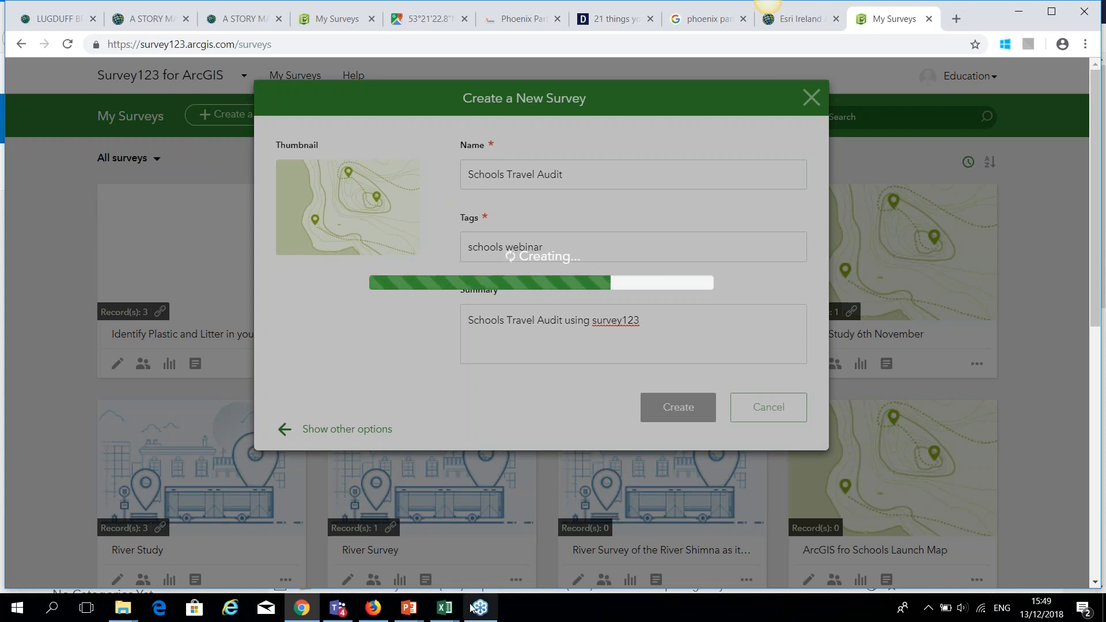
mouse_move(446, 617)
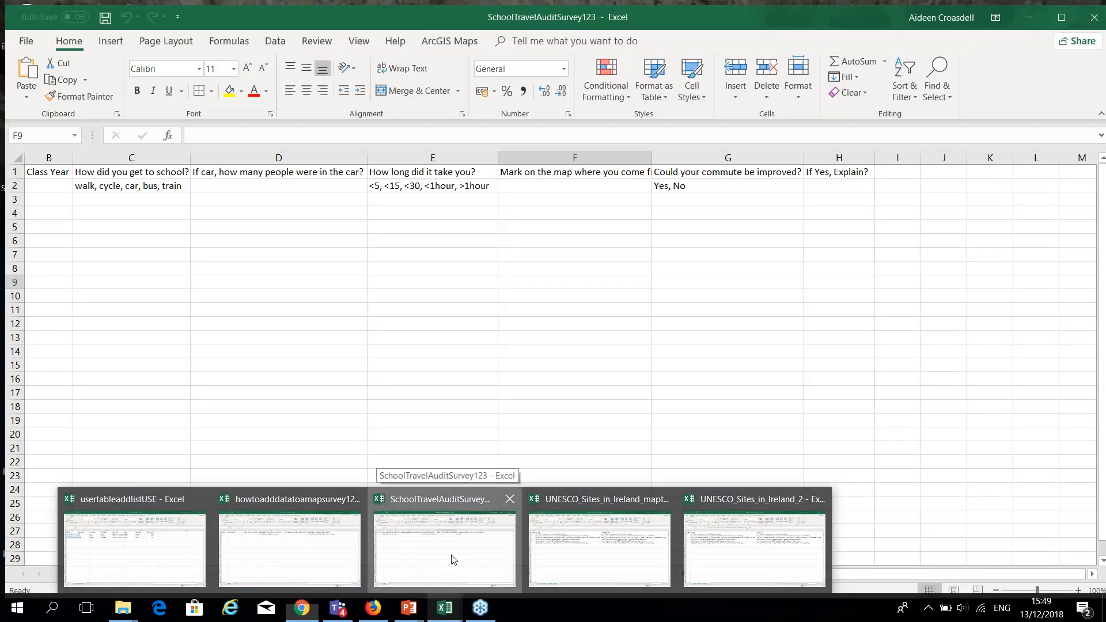
Widen column F in the SchoolTravelAuditSurvey123 workbook to reveal the map question, then go back to the browser.
click(452, 559)
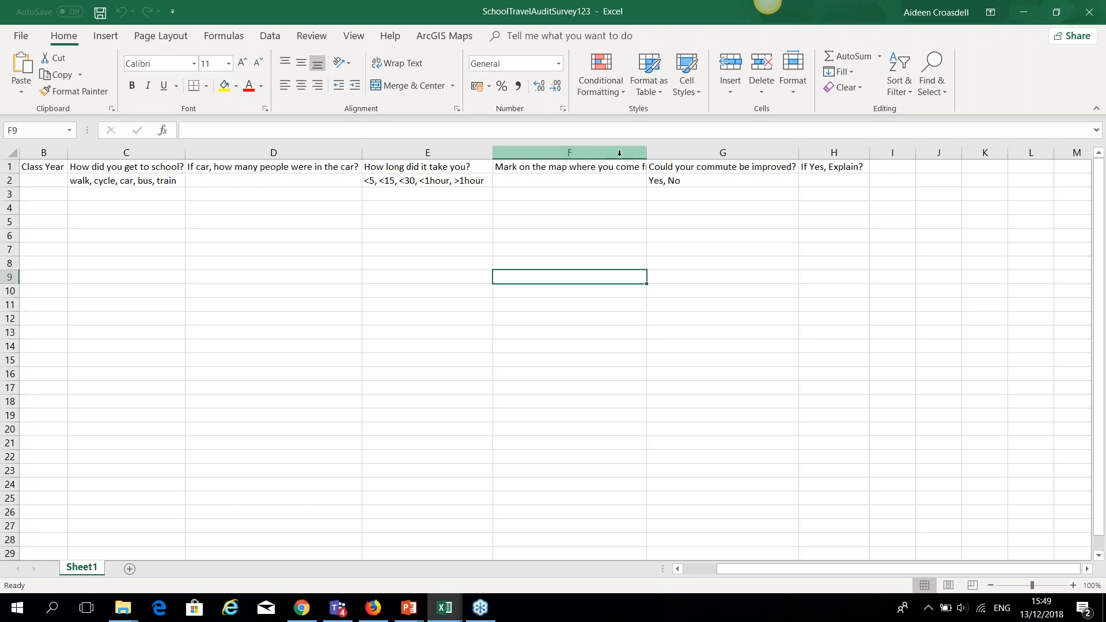
drag(647, 153, 687, 152)
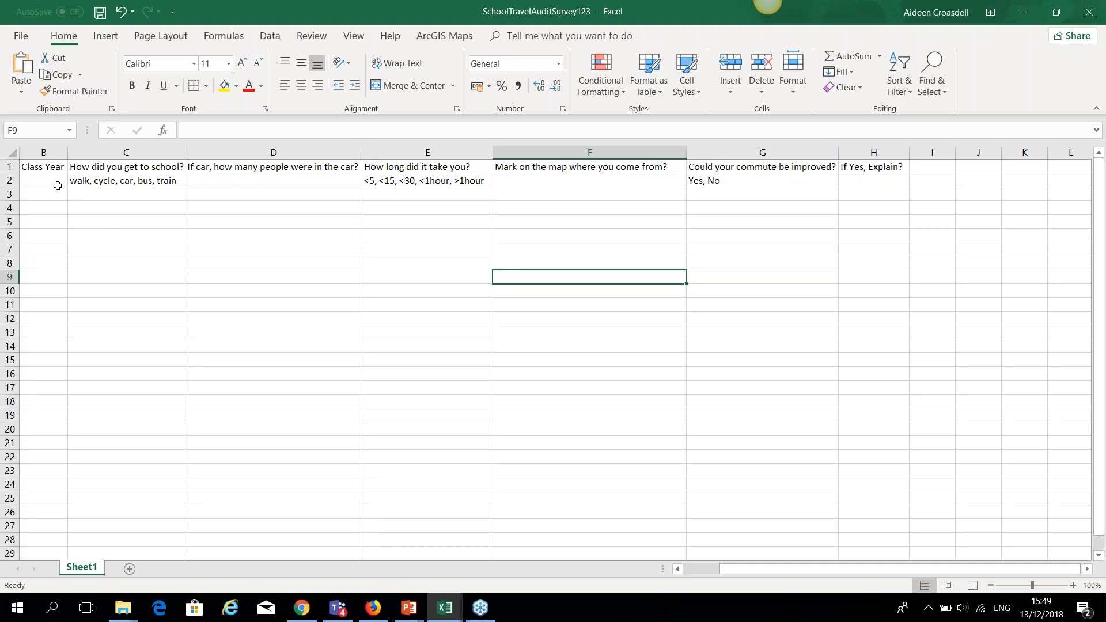
click(303, 610)
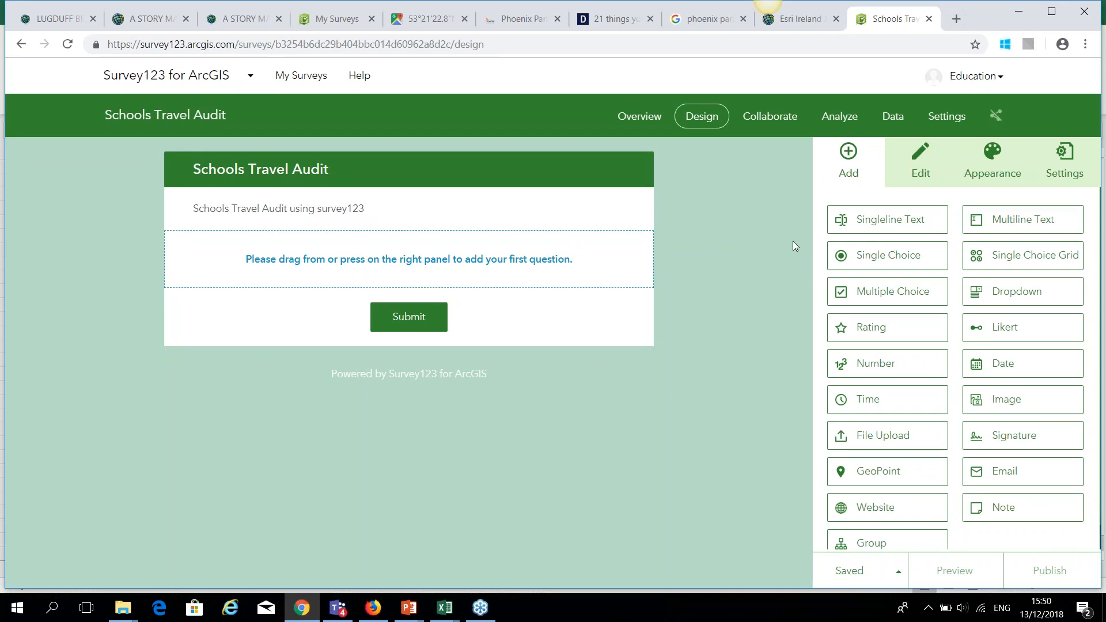
Add a single-line text question labelled 'Class Year', mark it required, and save the survey.
click(883, 231)
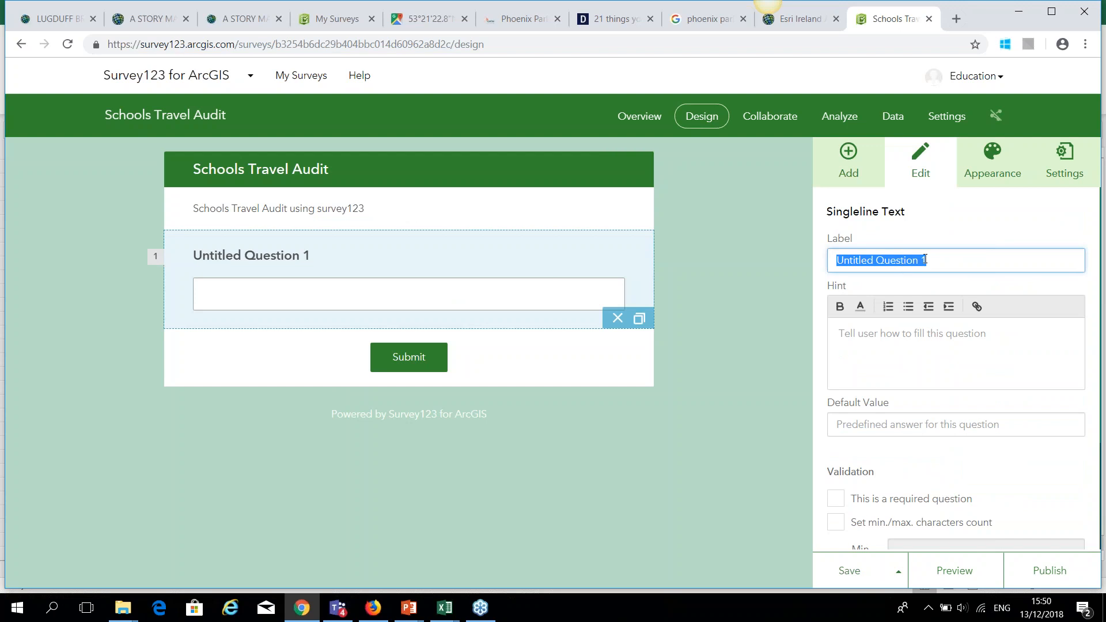
key(BackSpace)
text(Cl)
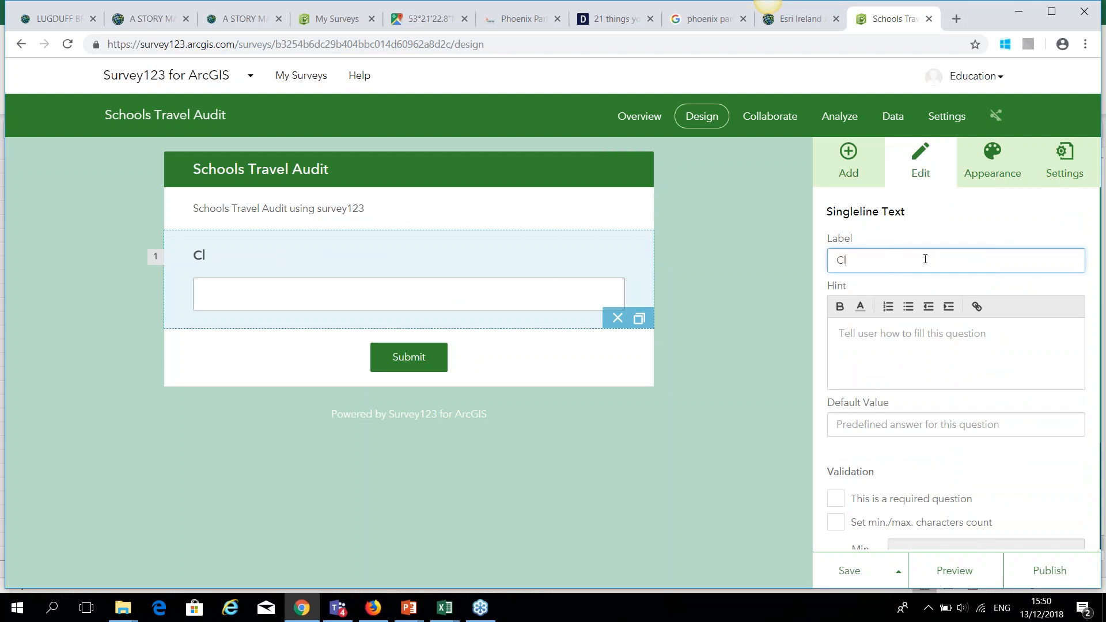
text(ass Year)
scroll(876, 458, down, 2)
click(837, 427)
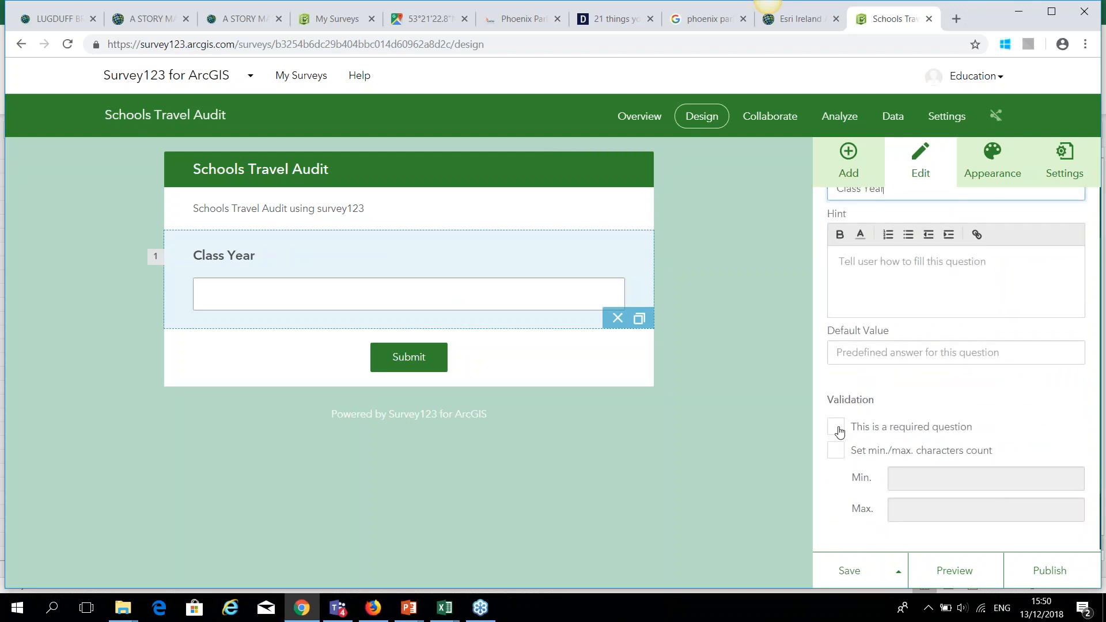
click(842, 570)
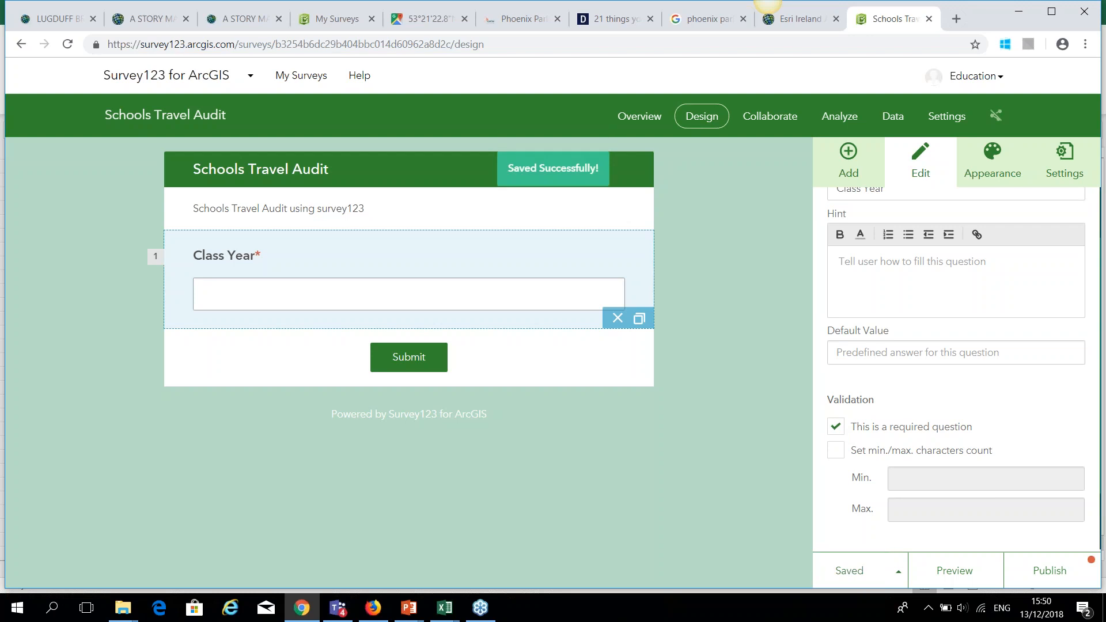
click(849, 161)
Add a multiple choice question labelled 'How did you get to school'.
click(882, 293)
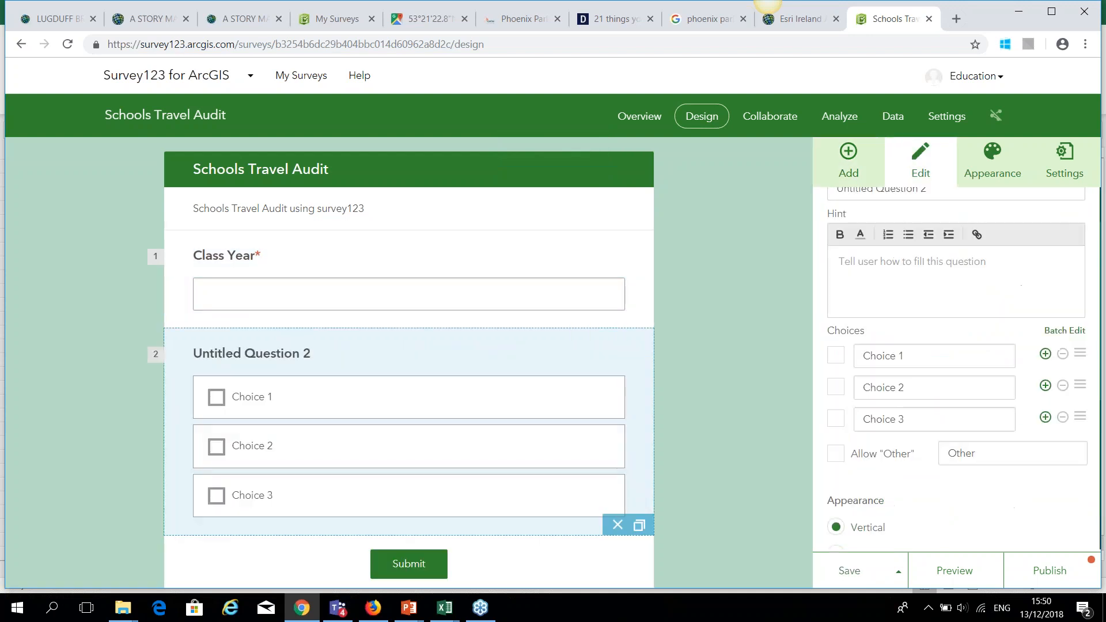
scroll(882, 297, up, 1)
click(935, 266)
key(BackSpace)
text(HOw did)
key(BackSpace)
key(BackSpace)
key(BackSpace)
key(BackSpace)
key(BackSpace)
key(BackSpace)
text(ow did you get to school)
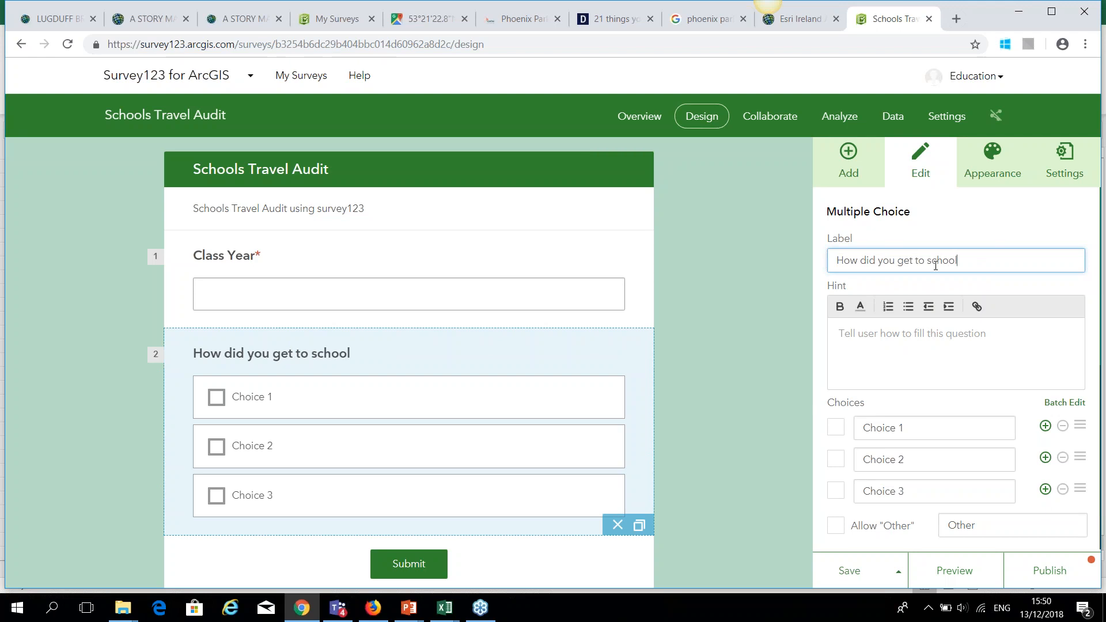
Set its choices to Car, Cycle, Walk, Bus and Train.
click(923, 428)
text(Car)
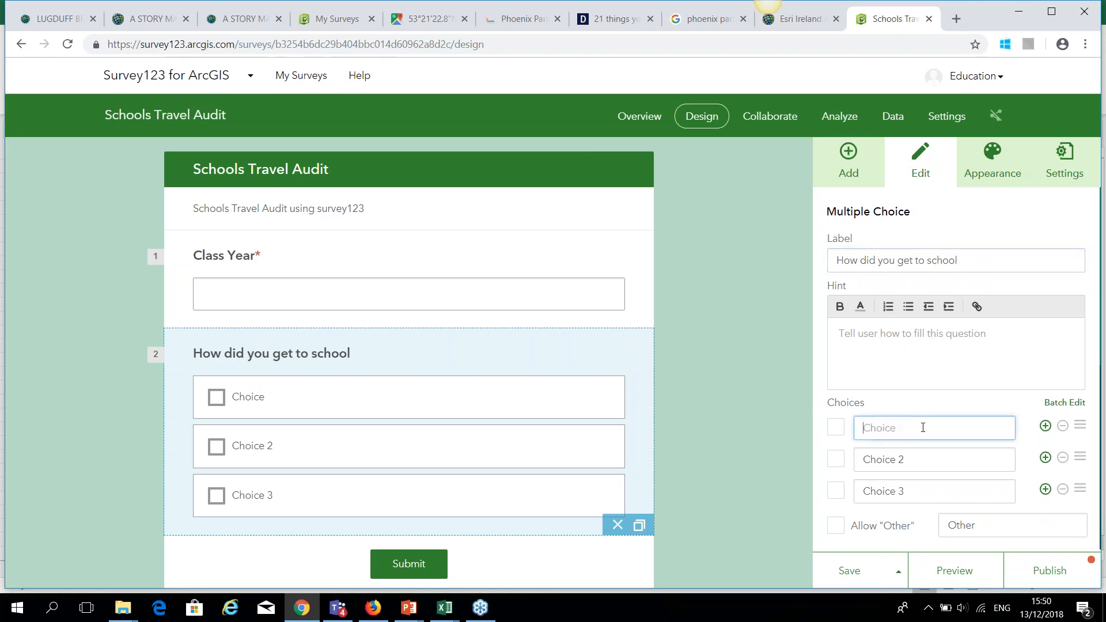
click(921, 460)
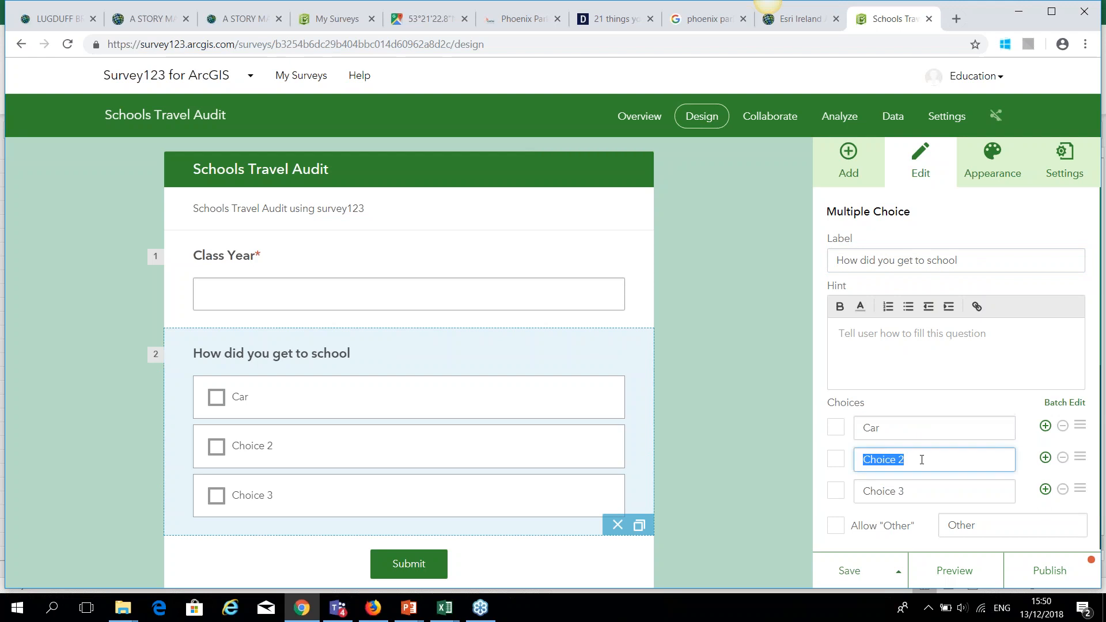
key(BackSpace)
text(Cy)
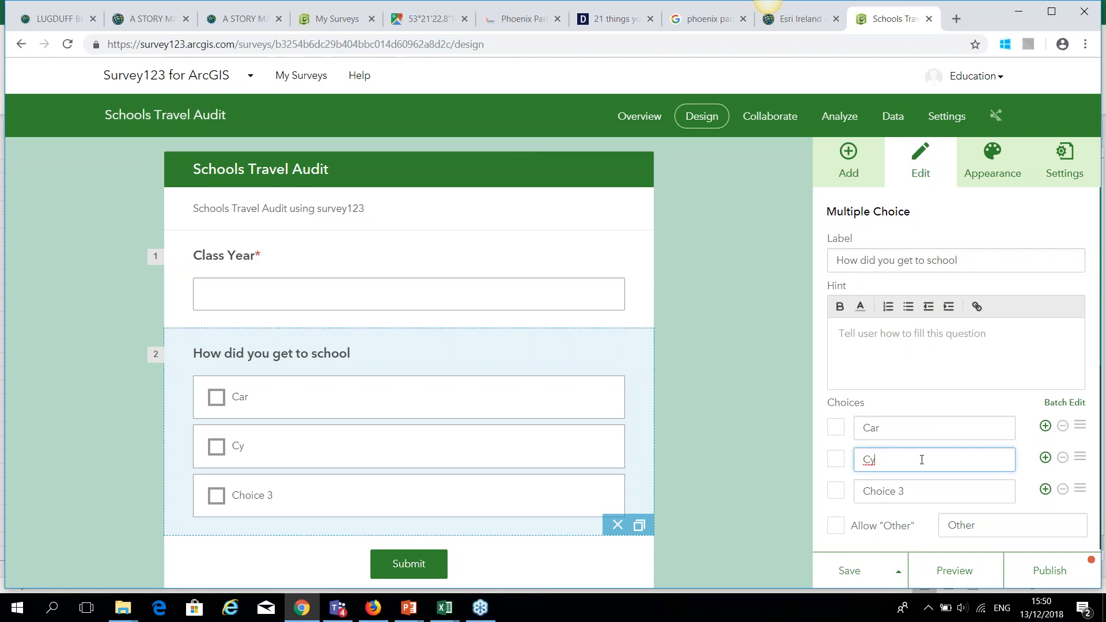
text(cle)
click(938, 487)
text(Walk)
scroll(1045, 421, down, 1)
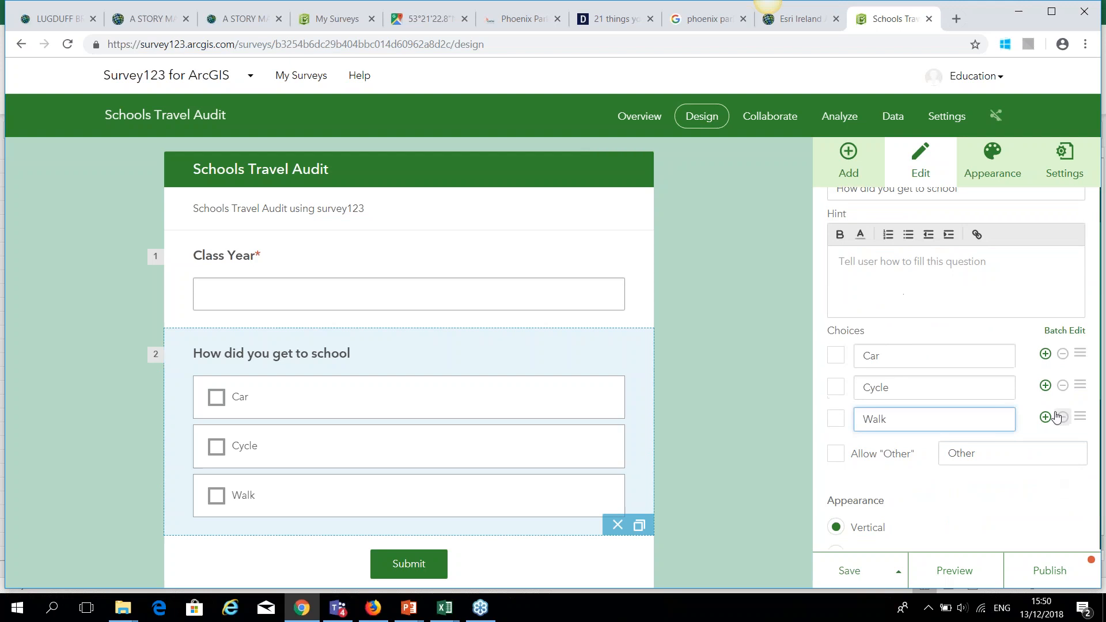
click(1045, 419)
click(929, 454)
key(BackSpace)
text(Bus)
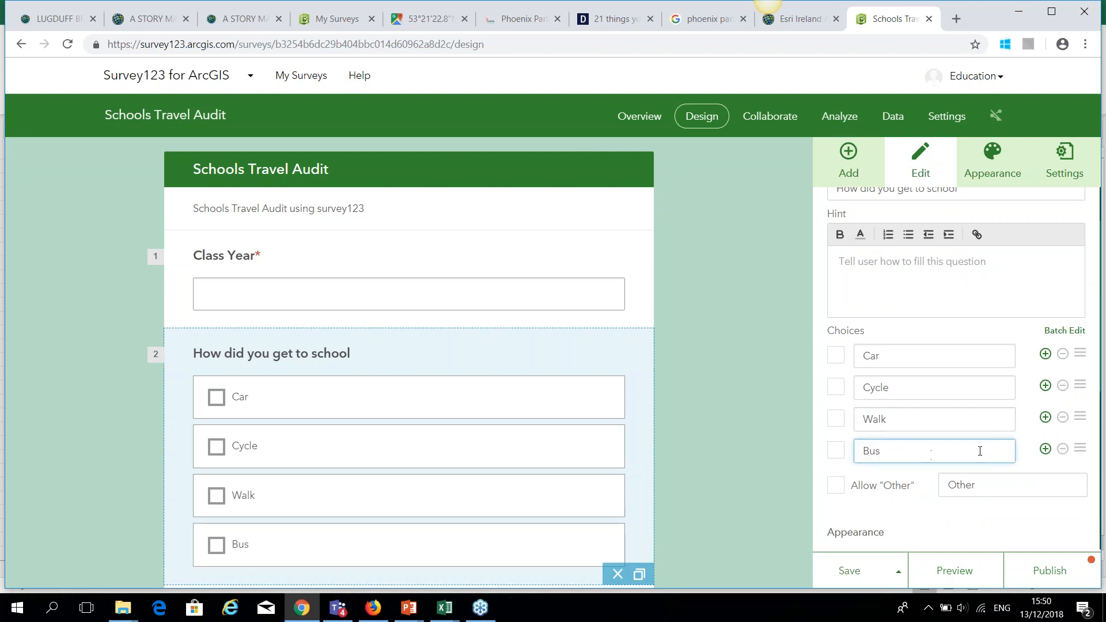
click(1045, 449)
click(924, 478)
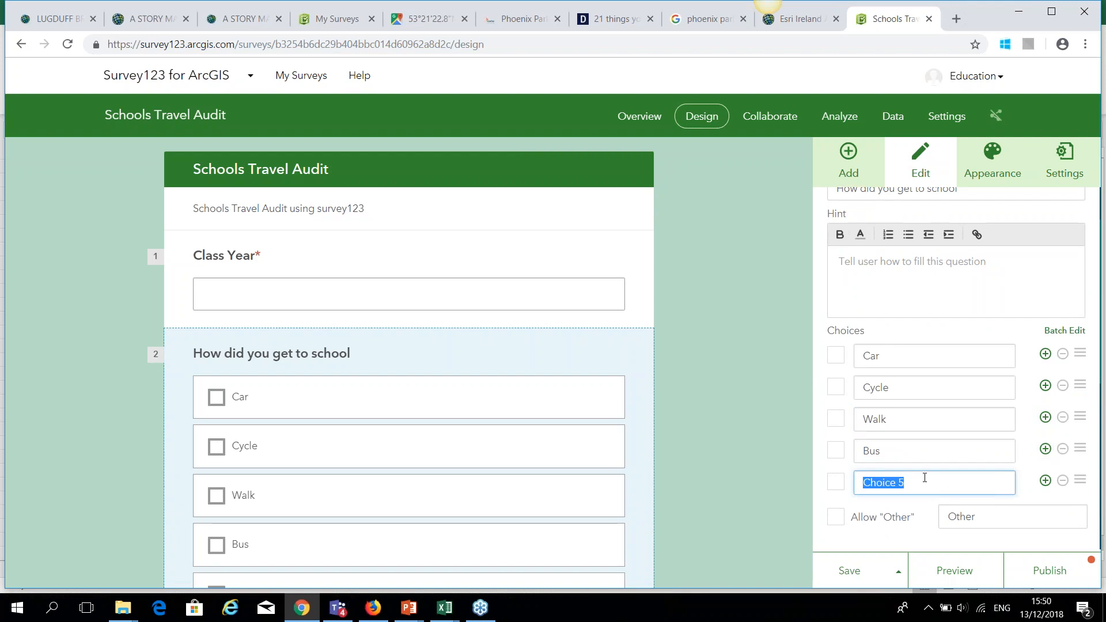
text(Train)
Lay the choices out as a compact horizontal row, make the question required, and save.
scroll(925, 478, down, 4)
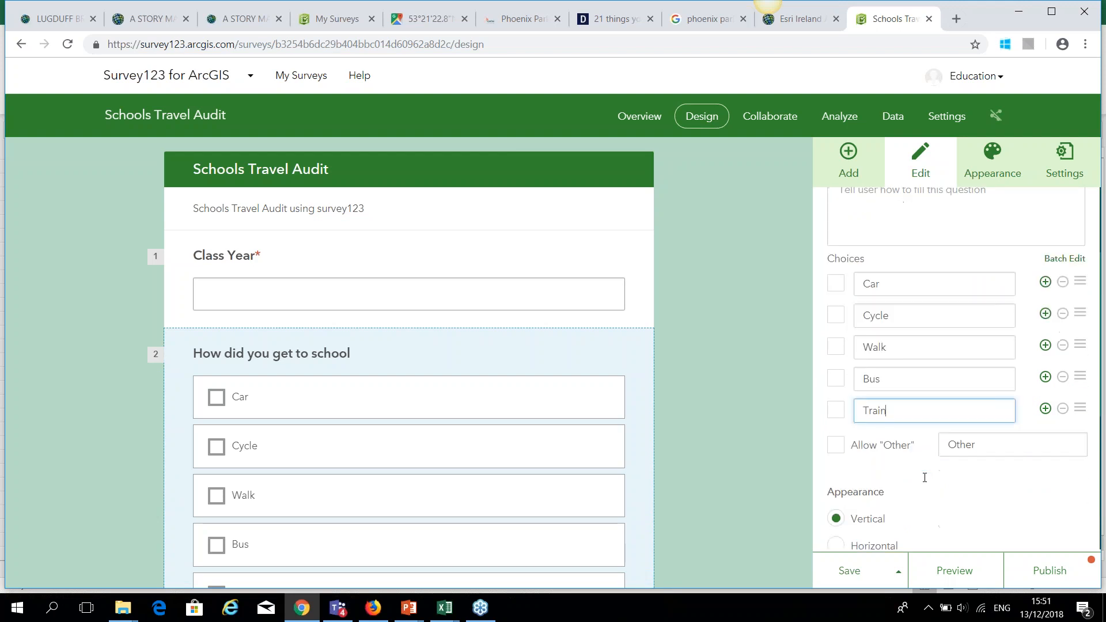
click(836, 402)
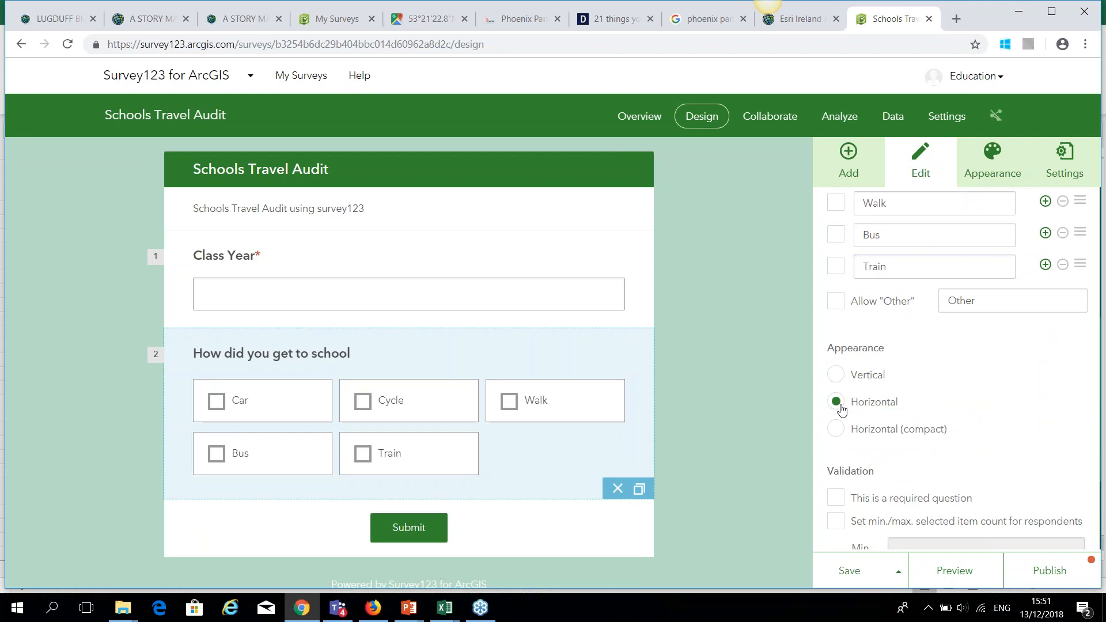
click(835, 429)
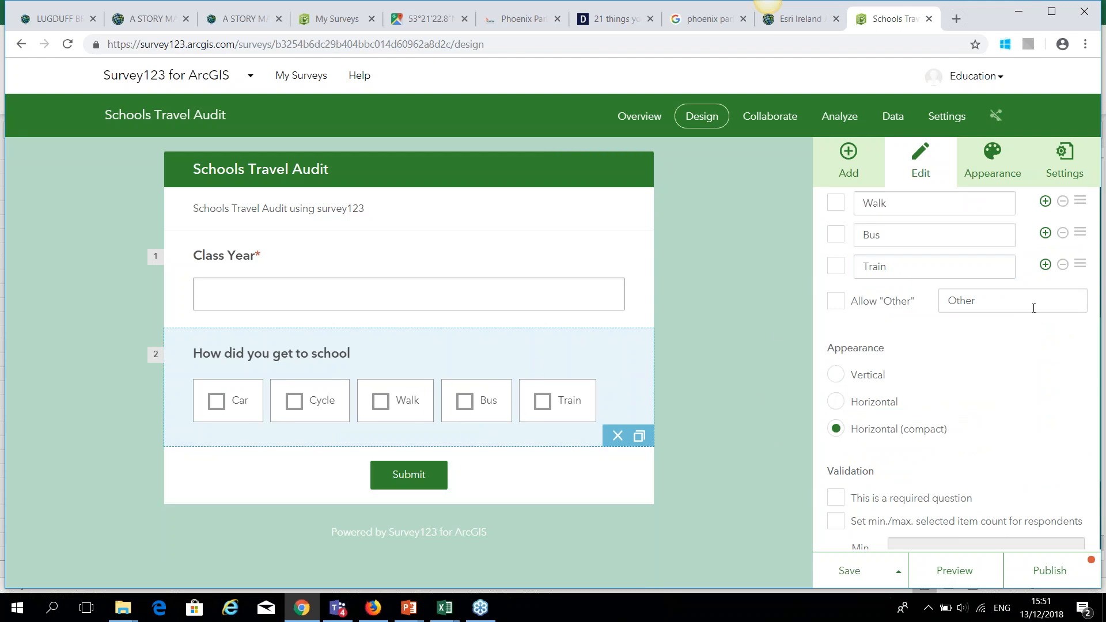
click(838, 403)
click(840, 375)
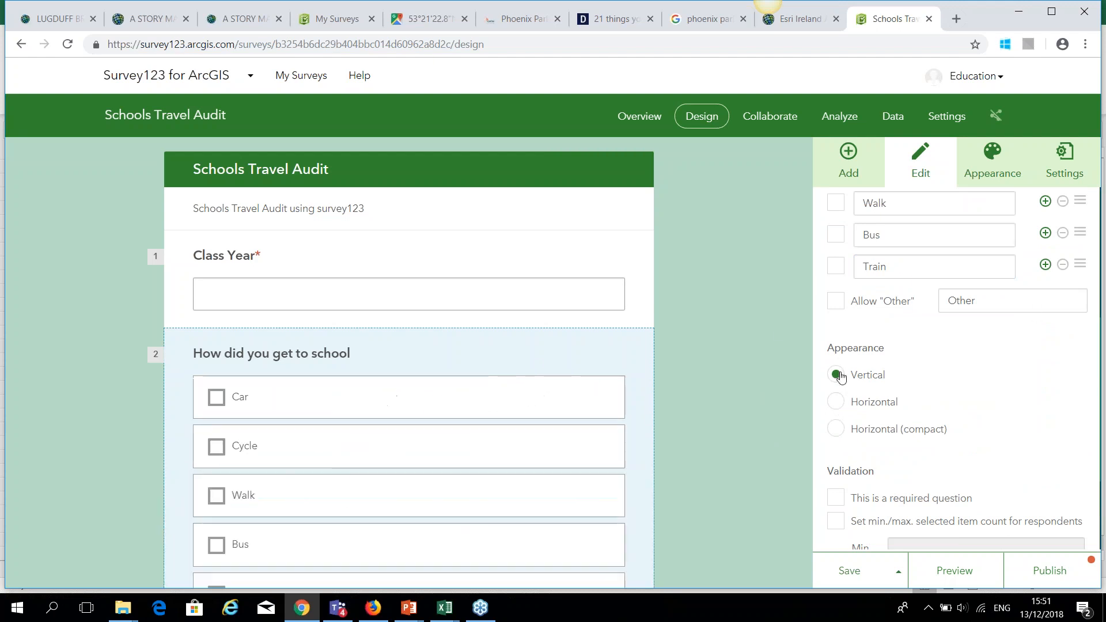
click(836, 436)
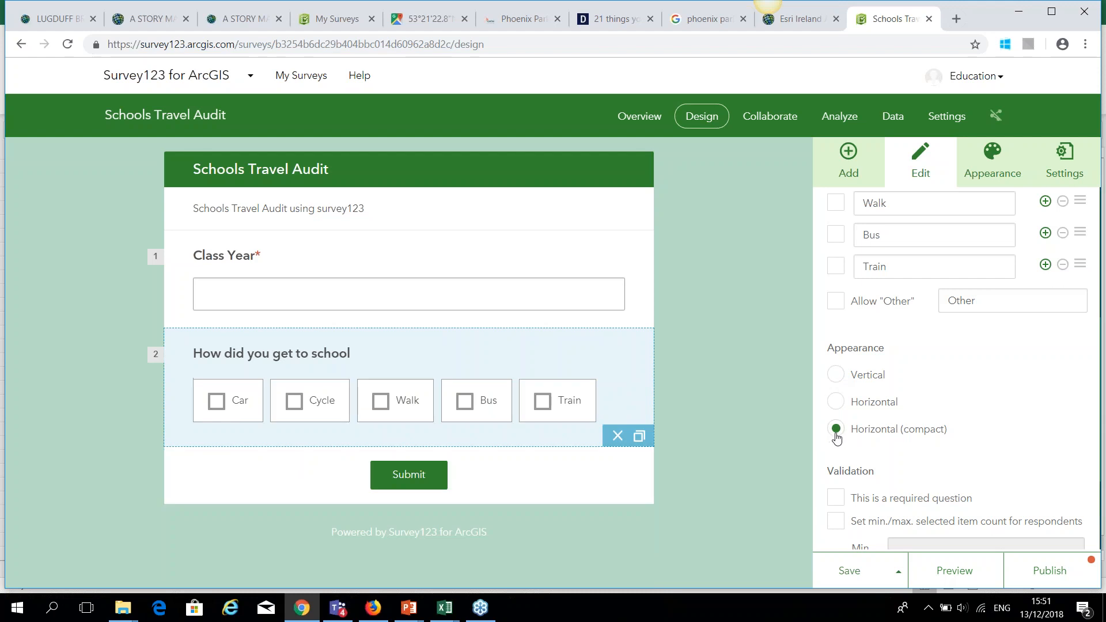
scroll(994, 407, down, 1)
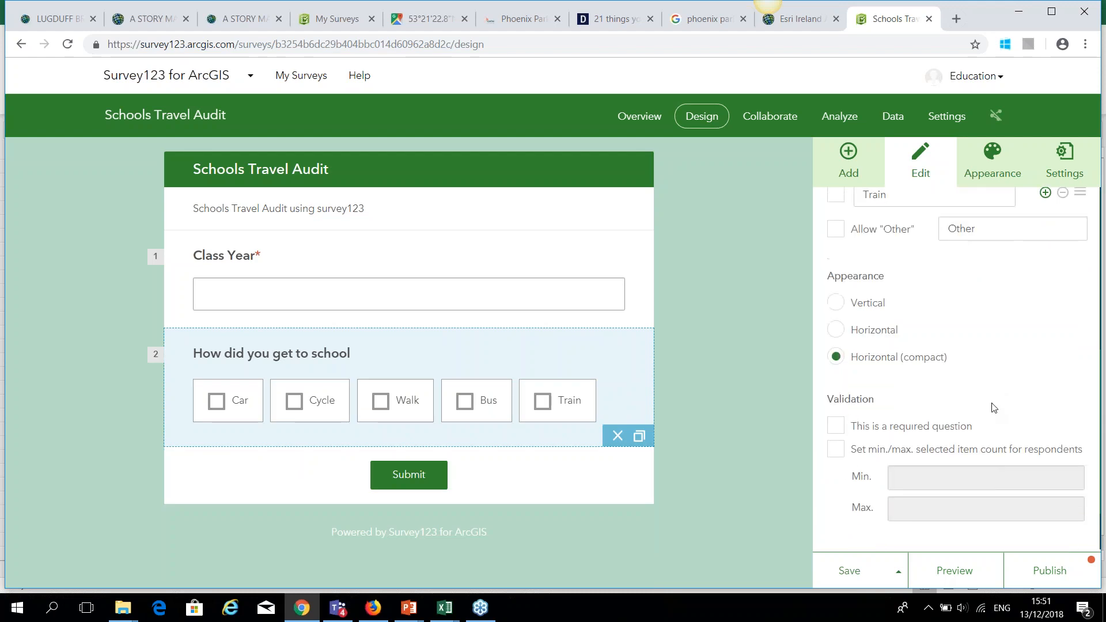
scroll(994, 408, down, 1)
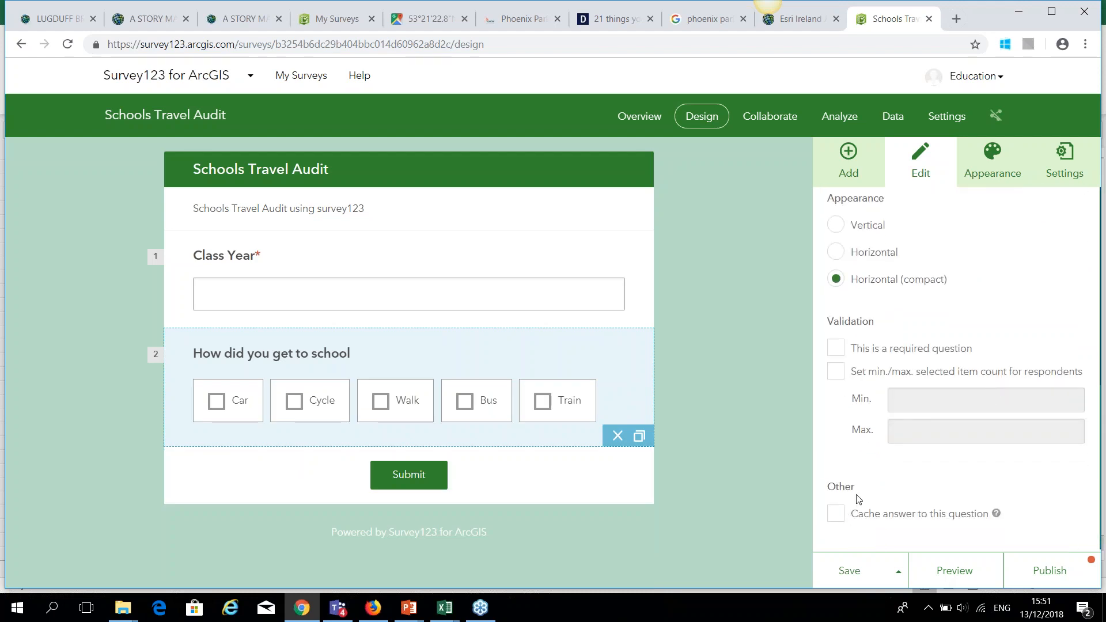
click(834, 351)
click(859, 561)
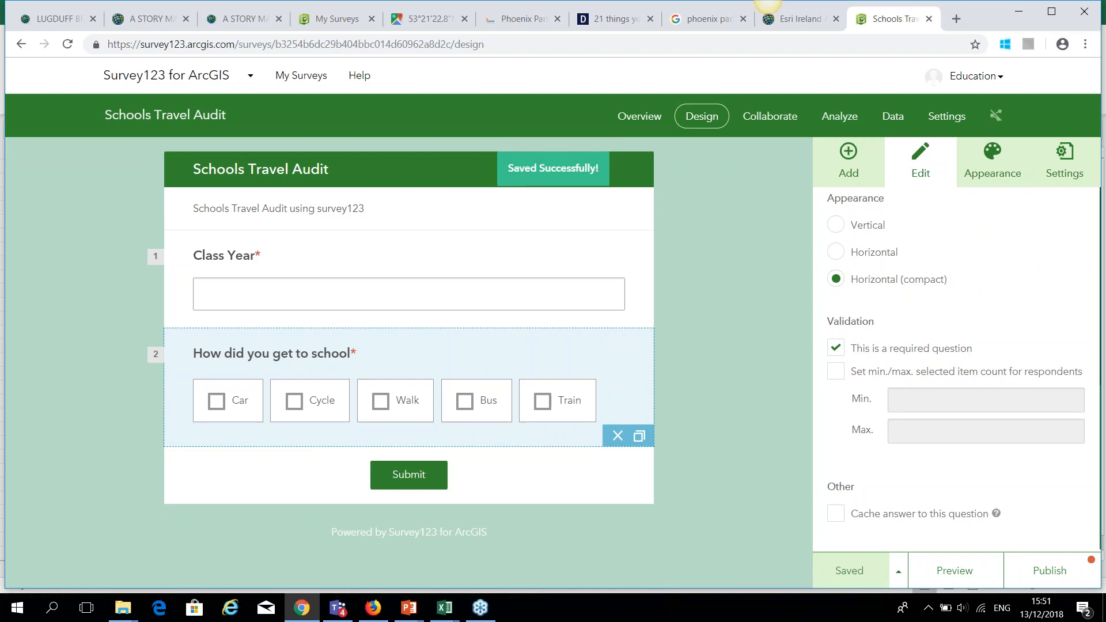
click(848, 156)
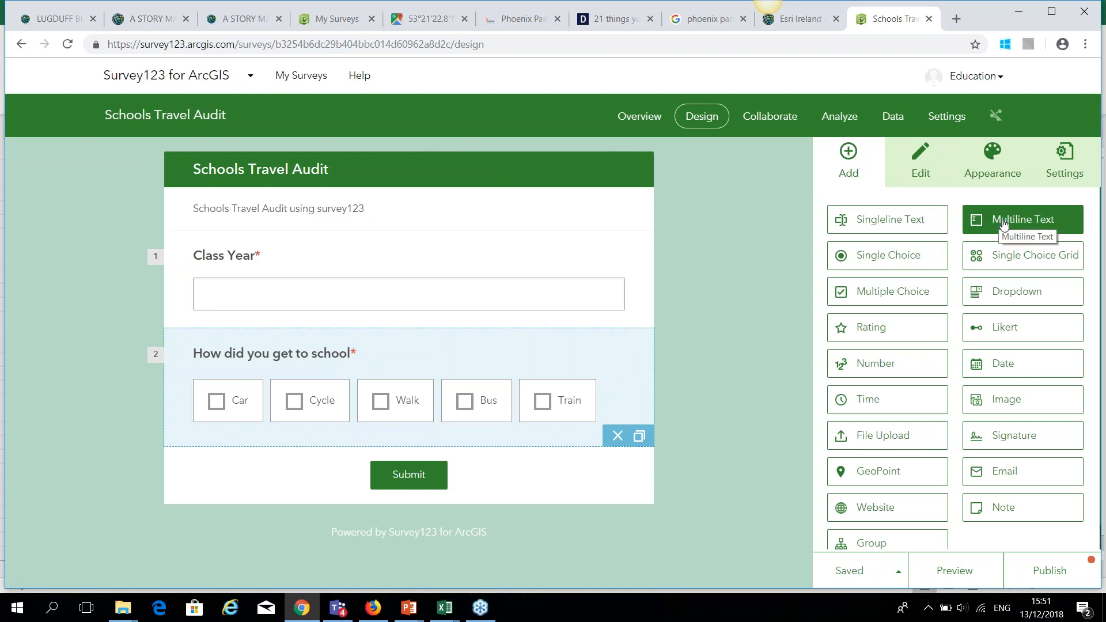
Add a Number question labelled 'If travel by car, how many people in the car?' after an untitled question 3.
click(869, 222)
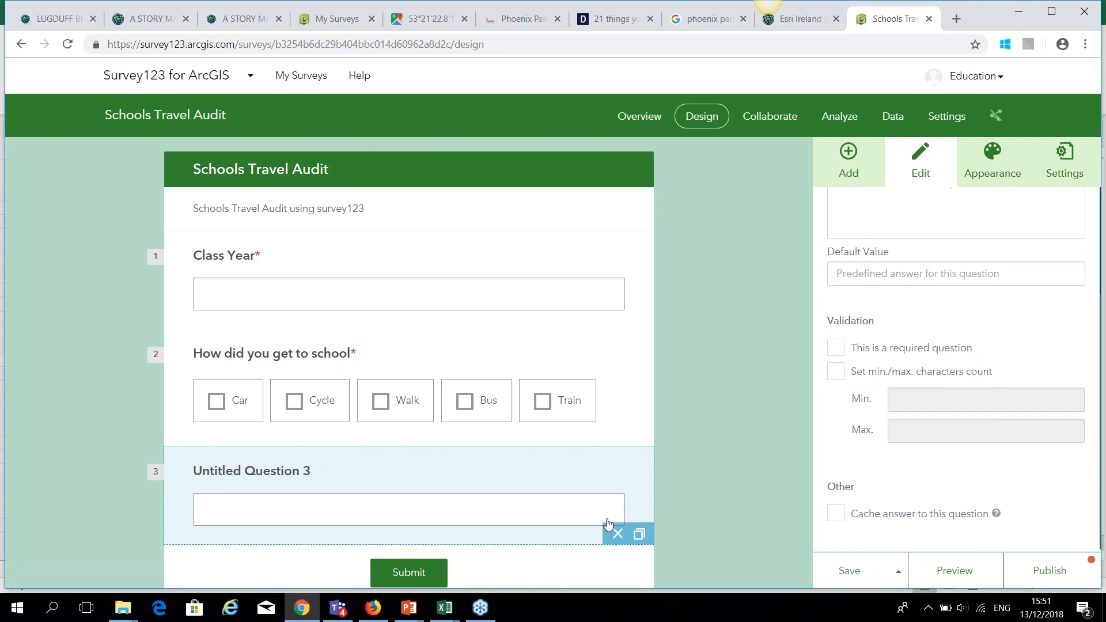
click(848, 158)
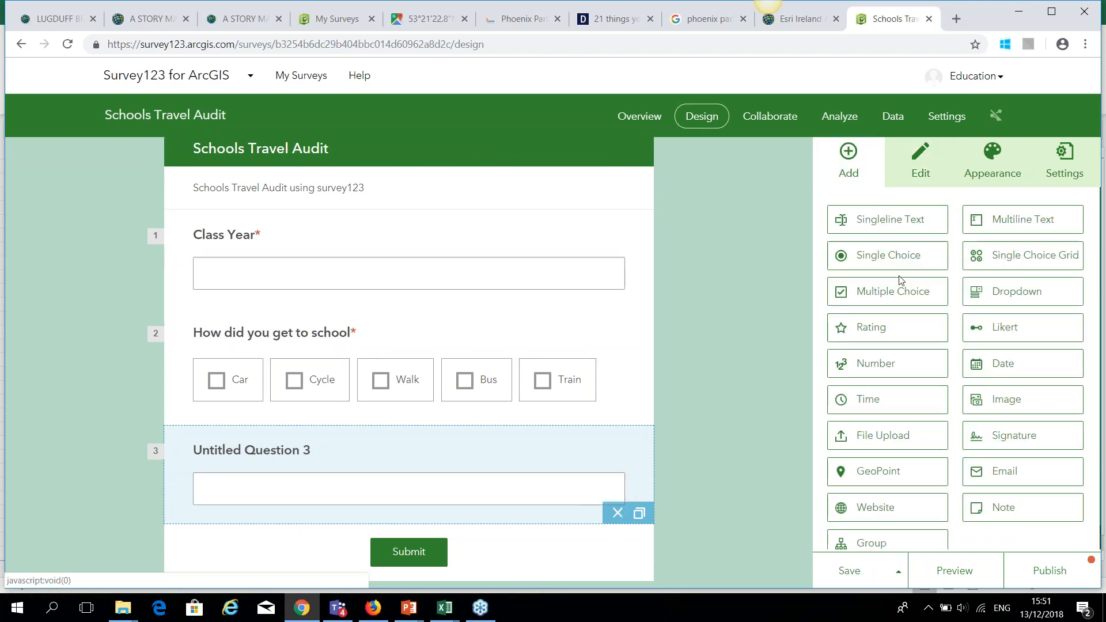
click(893, 368)
scroll(893, 302, up, 3)
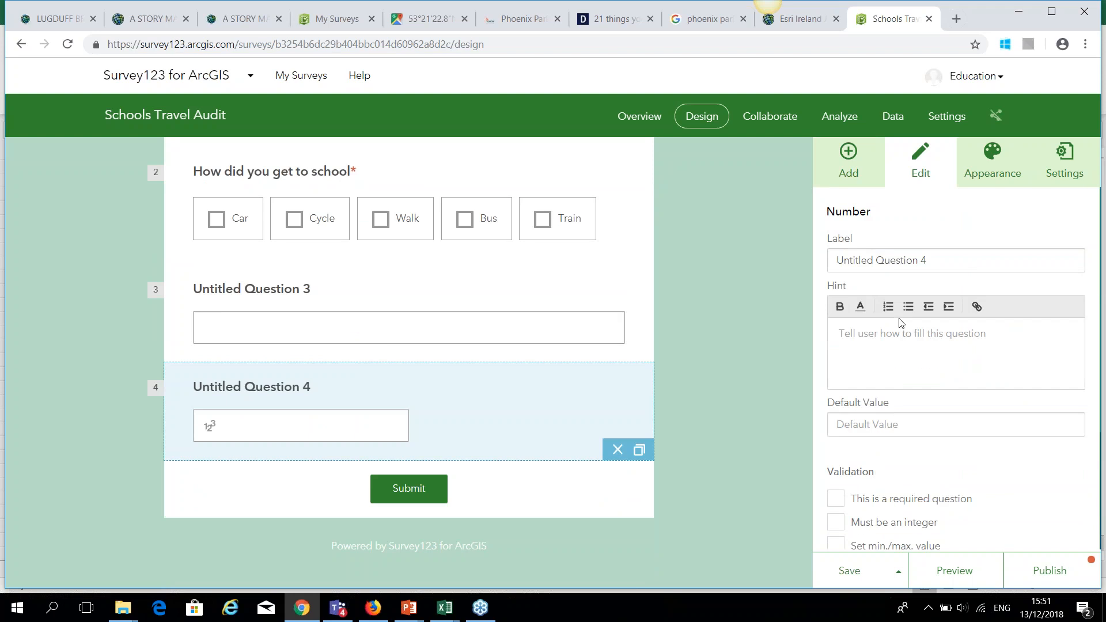
click(881, 261)
key(BackSpace)
text(If ye)
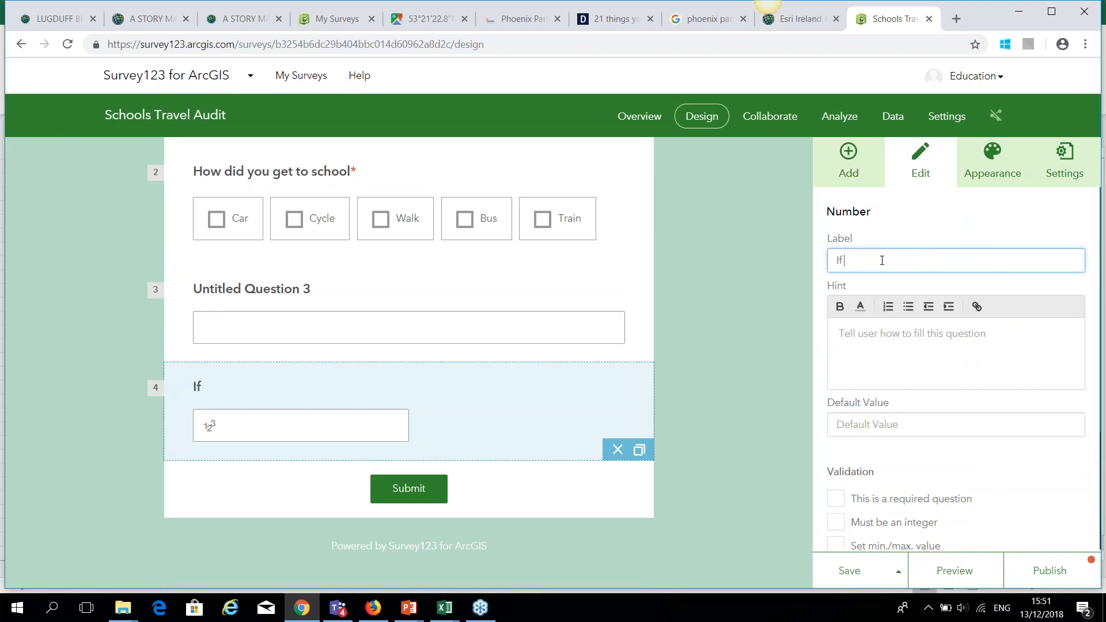
key(BackSpace)
key(BackSpace)
text(travl)
key(BackSpace)
text(elled b)
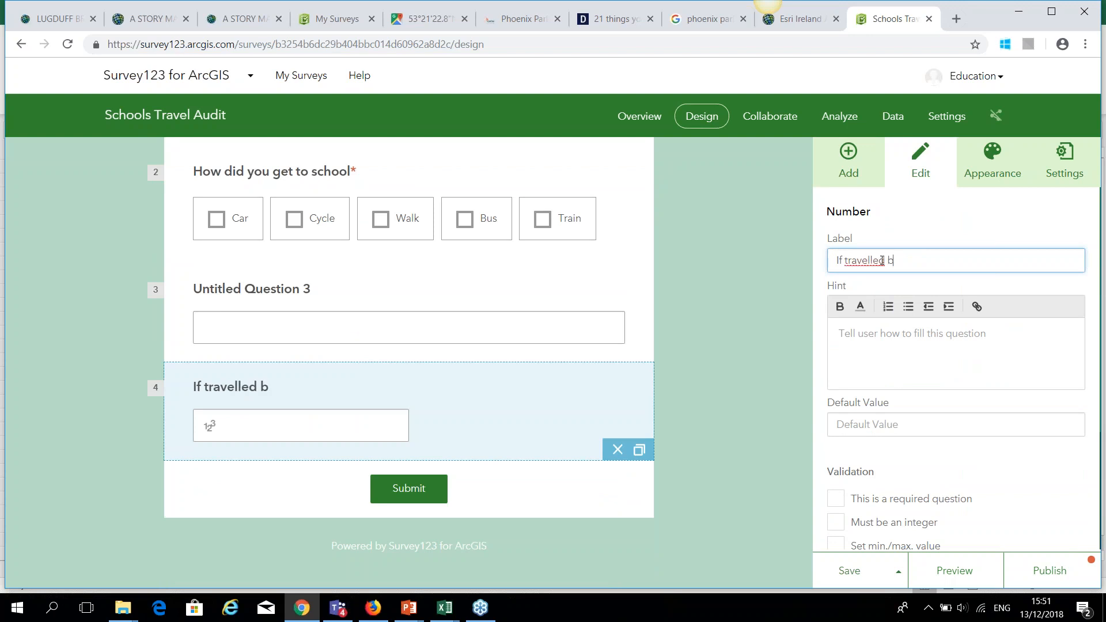
text(y car, how ma)
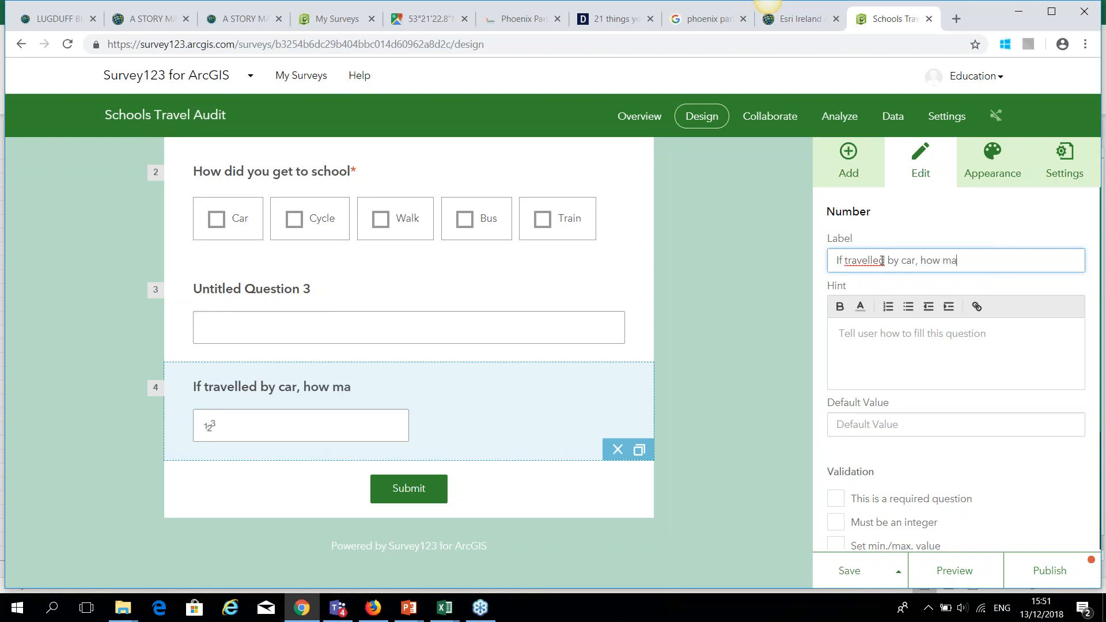
text(ny people in the ca)
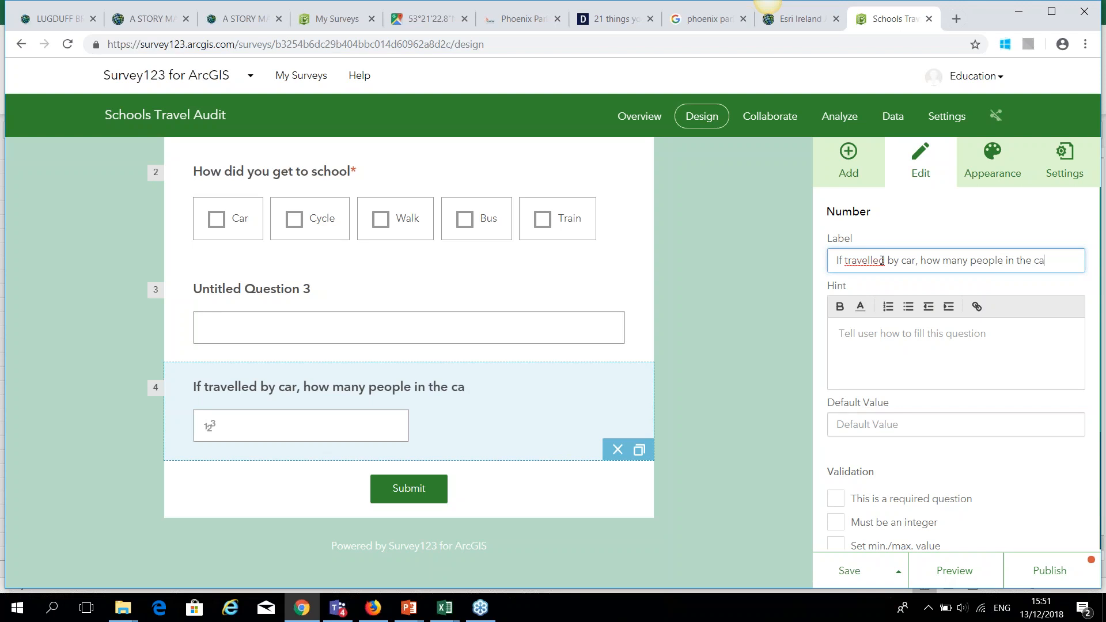
text(r?)
key(BackSpace)
key(BackSpace)
key(BackSpace)
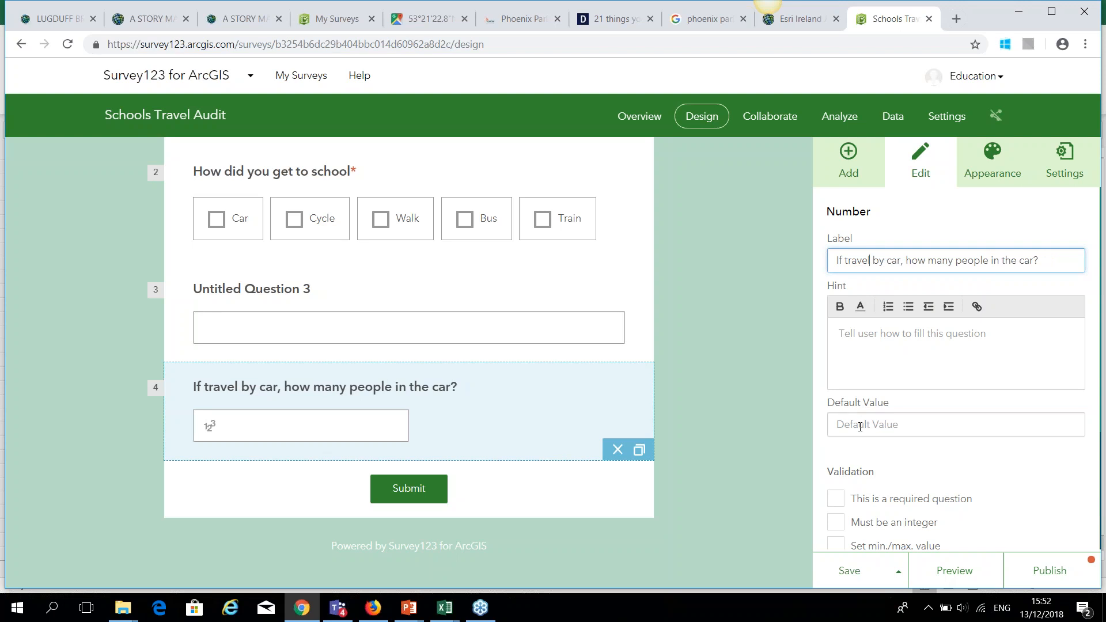
Make the car passengers question required and save the survey.
scroll(854, 460, down, 2)
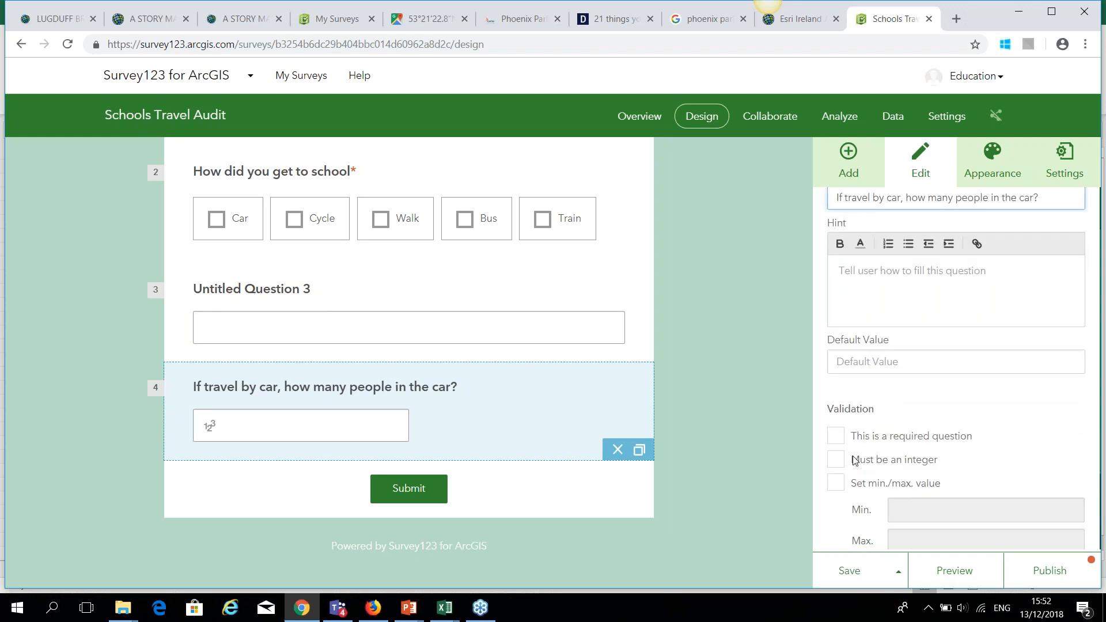
click(835, 428)
scroll(925, 371, down, 2)
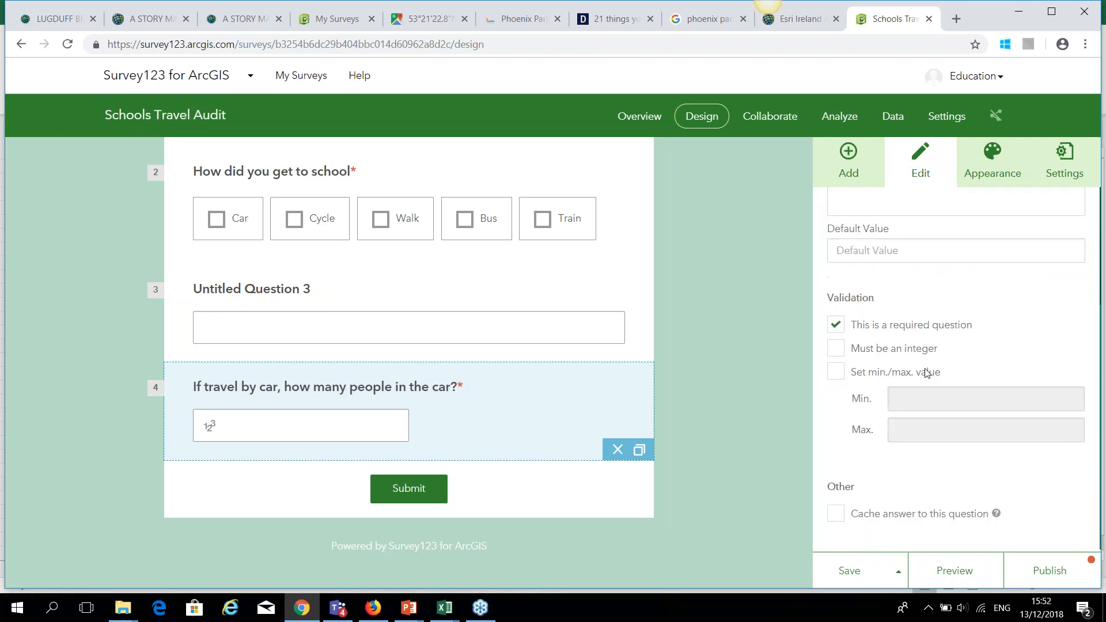
click(848, 572)
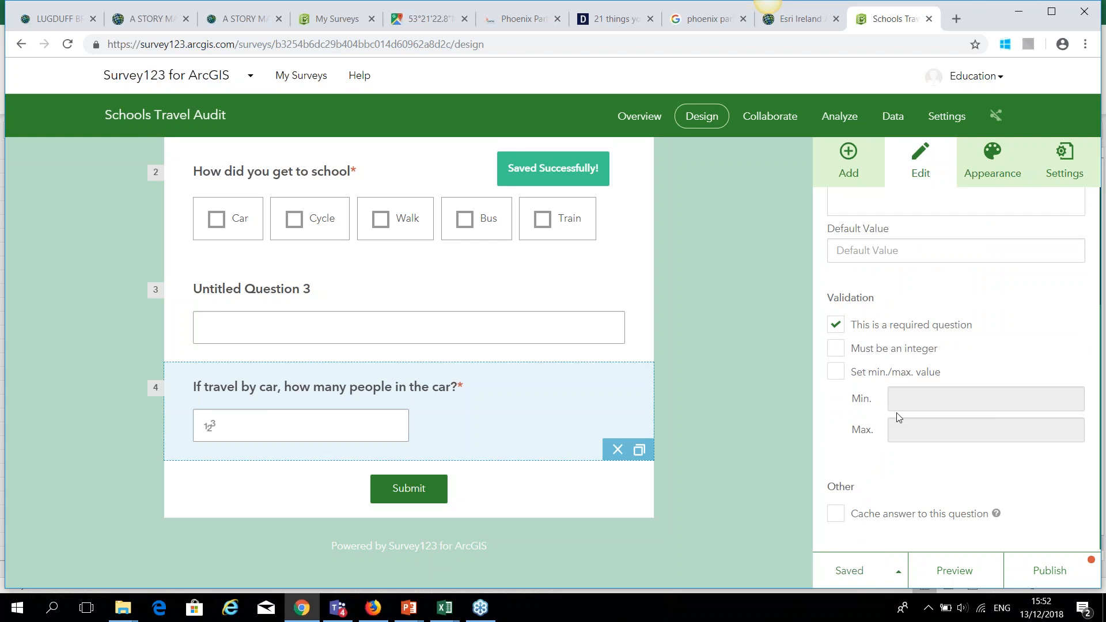
scroll(919, 410, up, 3)
click(848, 164)
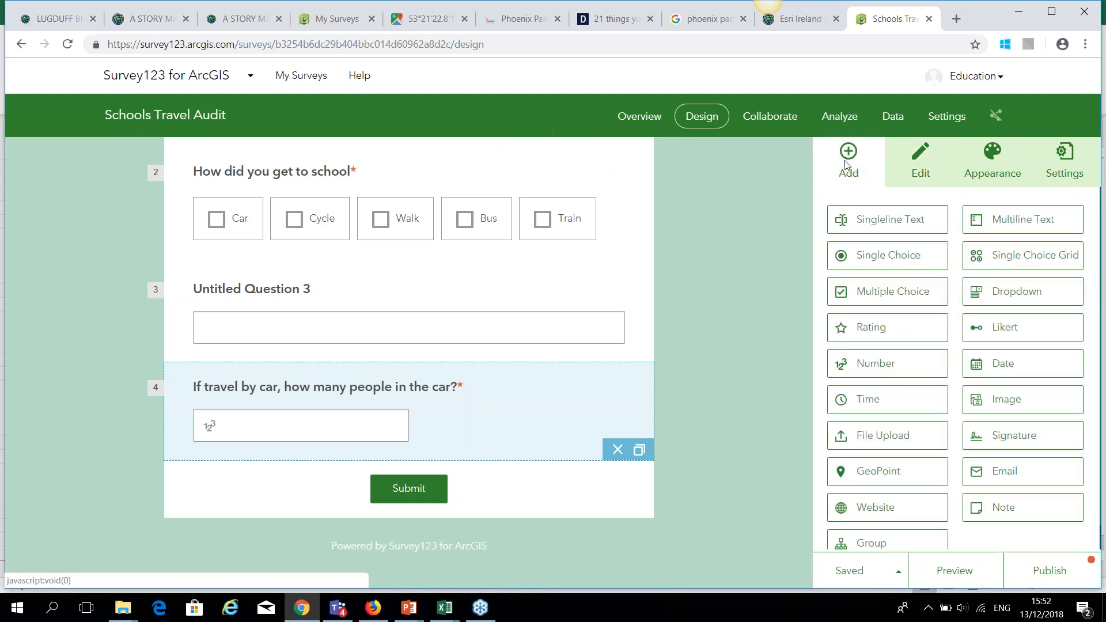
Add a multiple choice question 'How long did it take you?' with choices <5, <15 and <30.
click(887, 292)
triple_click(891, 261)
key(BackSpace)
text(How long di)
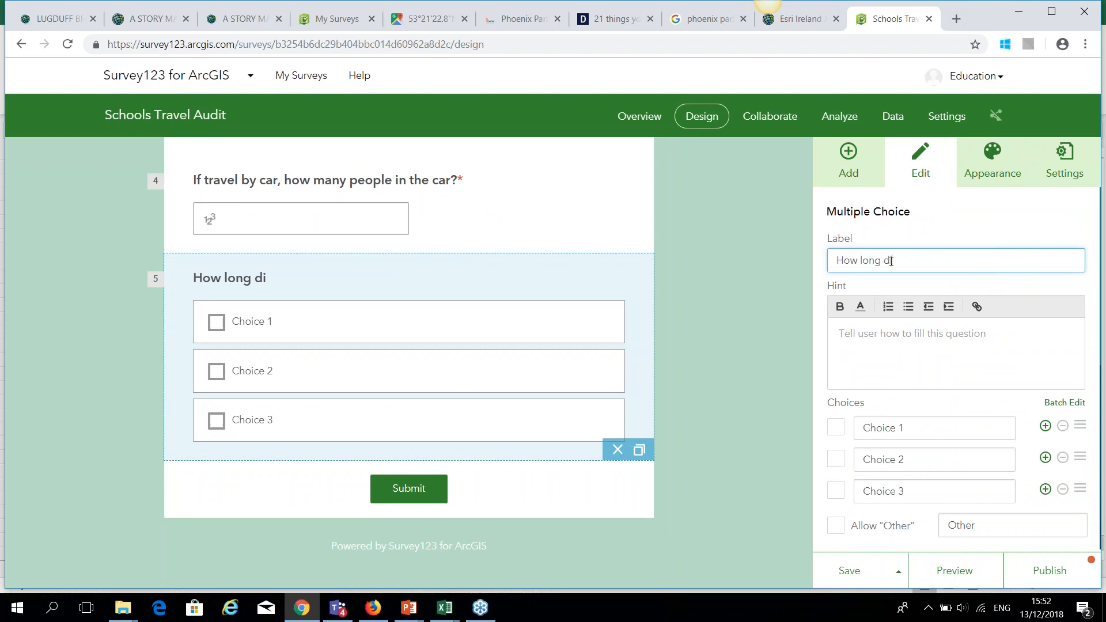
text(d it take you?)
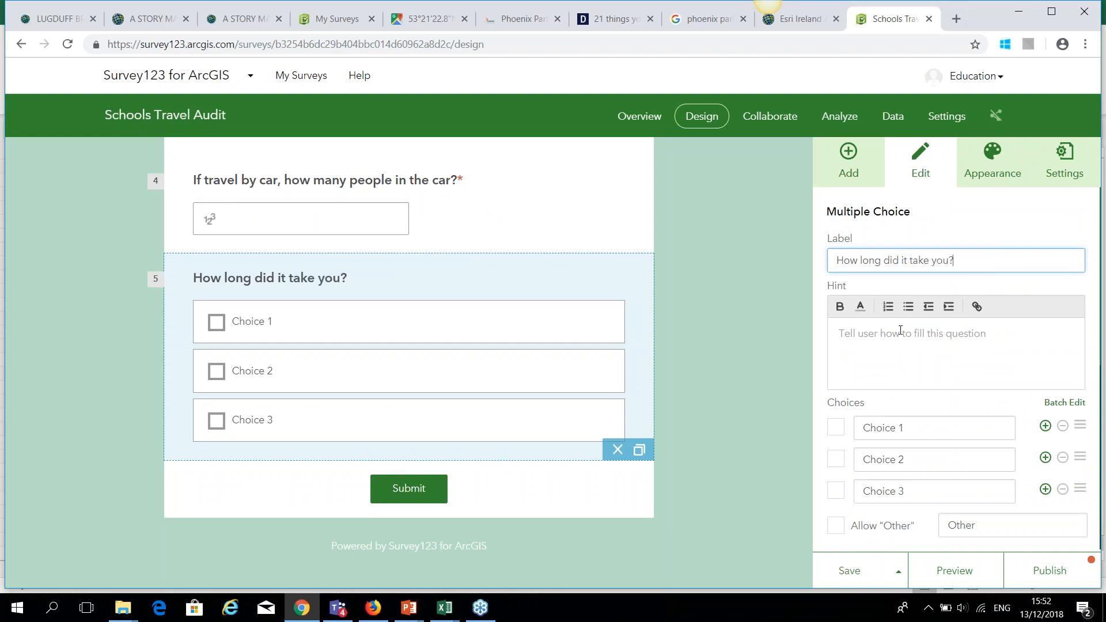
click(889, 426)
key(BackSpace)
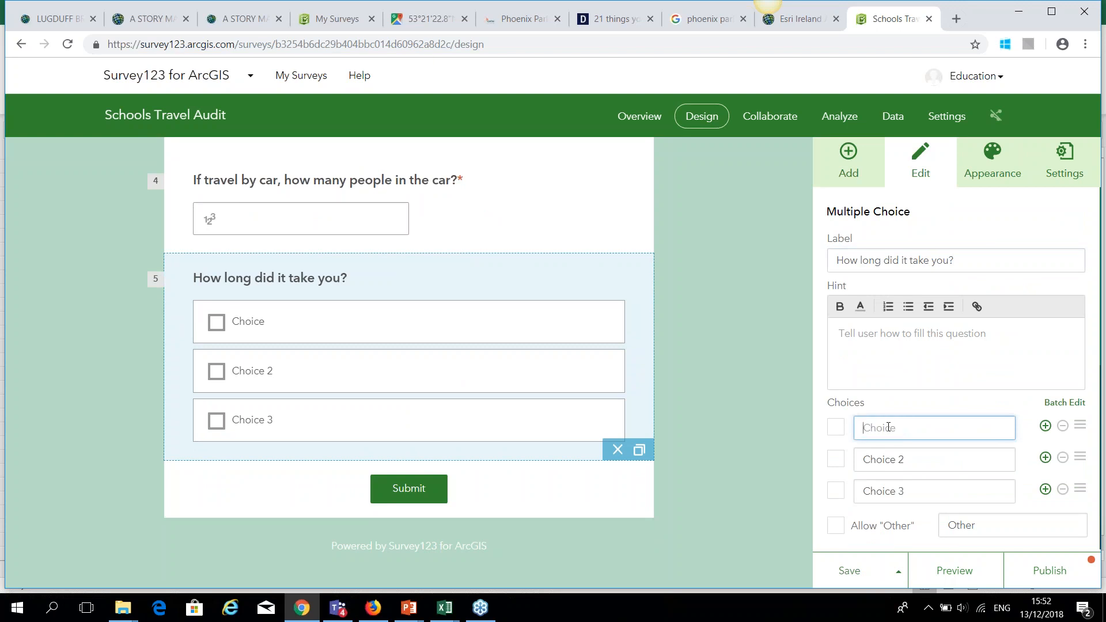
text(<5)
click(924, 458)
key(BackSpace)
text(<)
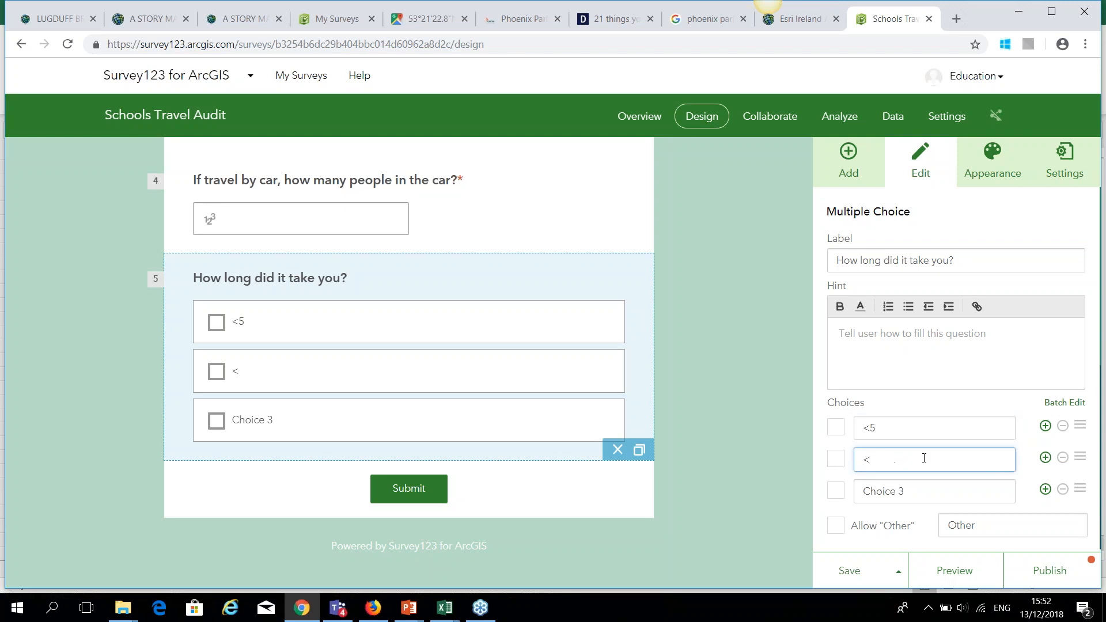
text(15)
click(940, 494)
key(BackSpace)
text(<30)
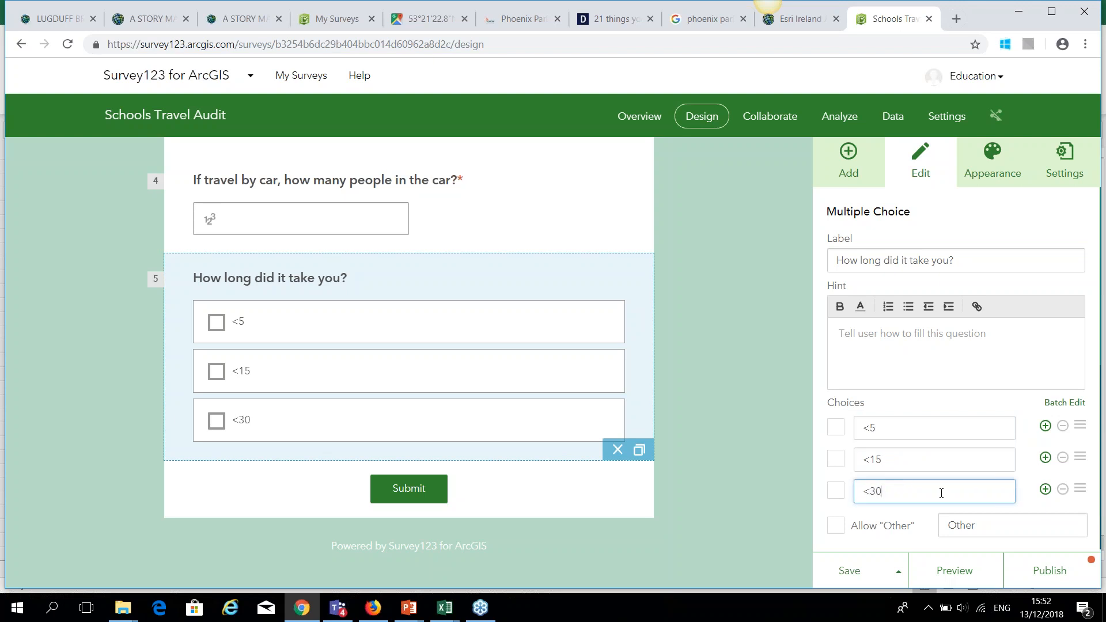
Add two more choices, '<1 Hour' and 'Over 1 Hour'.
scroll(941, 445, down, 1)
click(1046, 417)
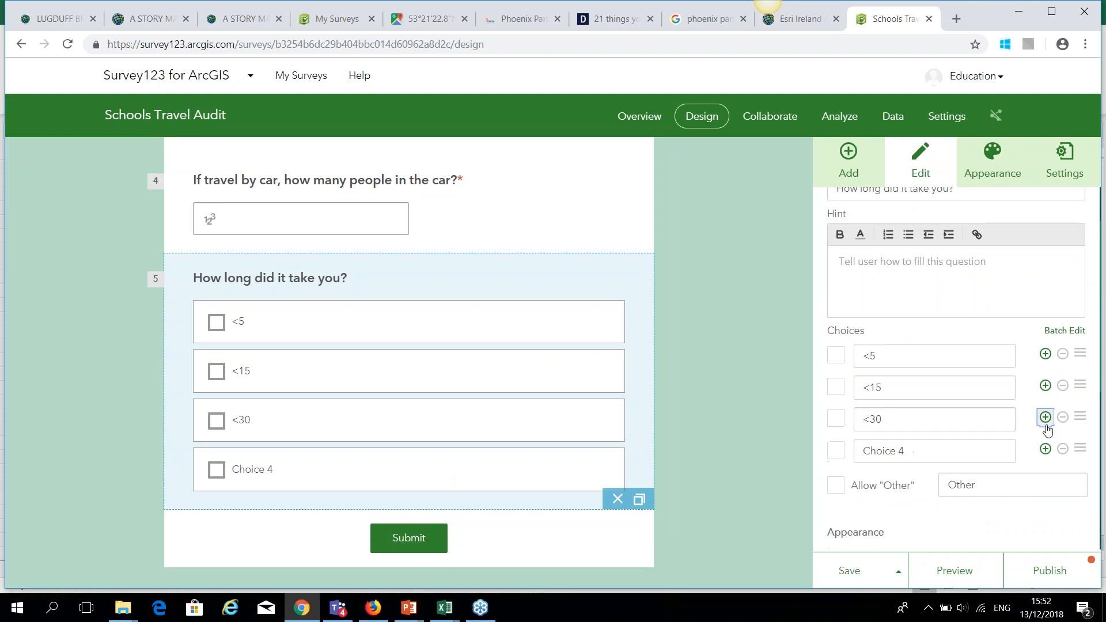
click(955, 452)
key(BackSpace)
text(<1)
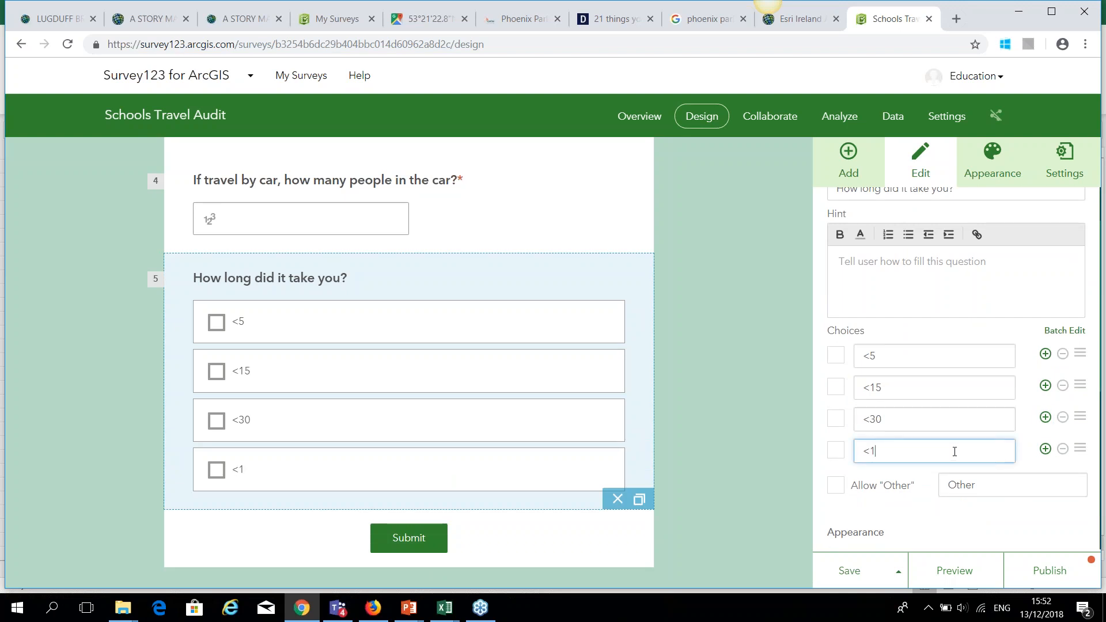
text( Hour)
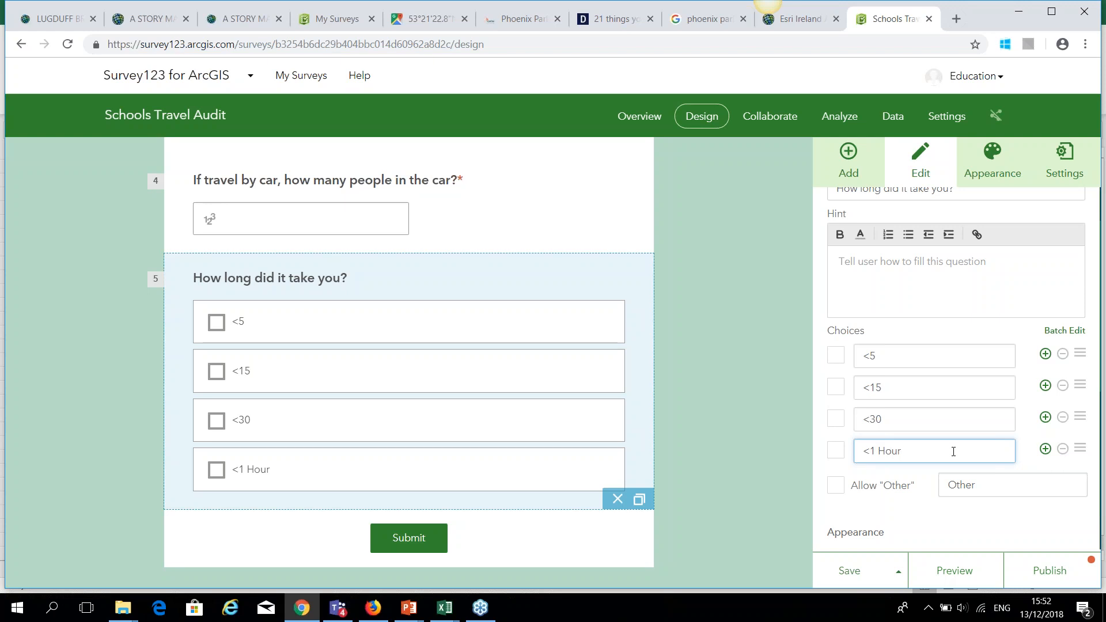
click(1045, 449)
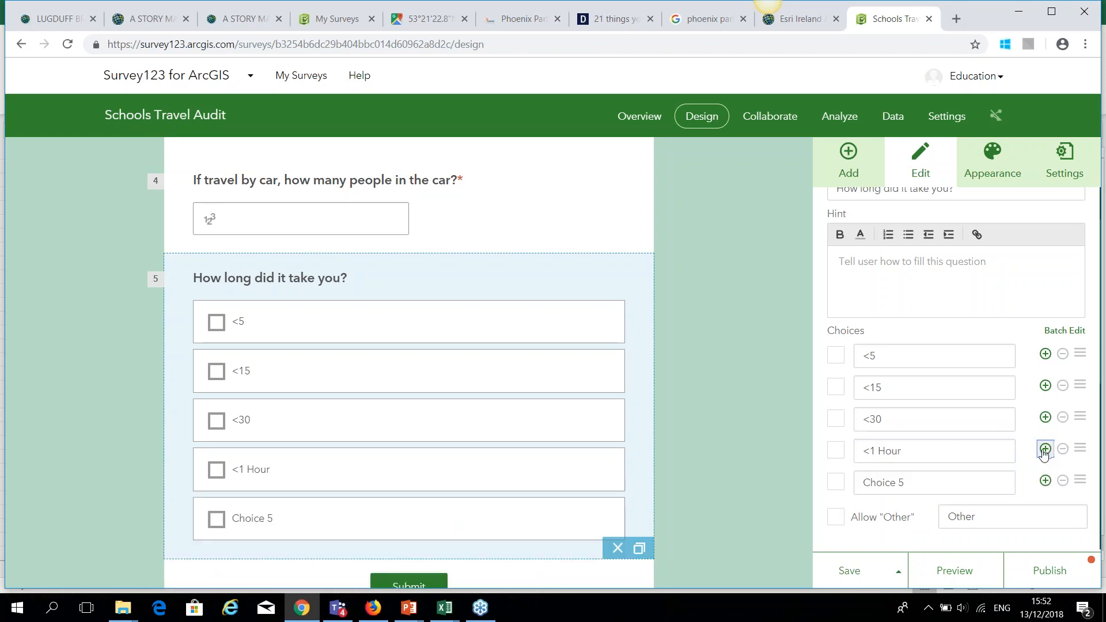
click(928, 485)
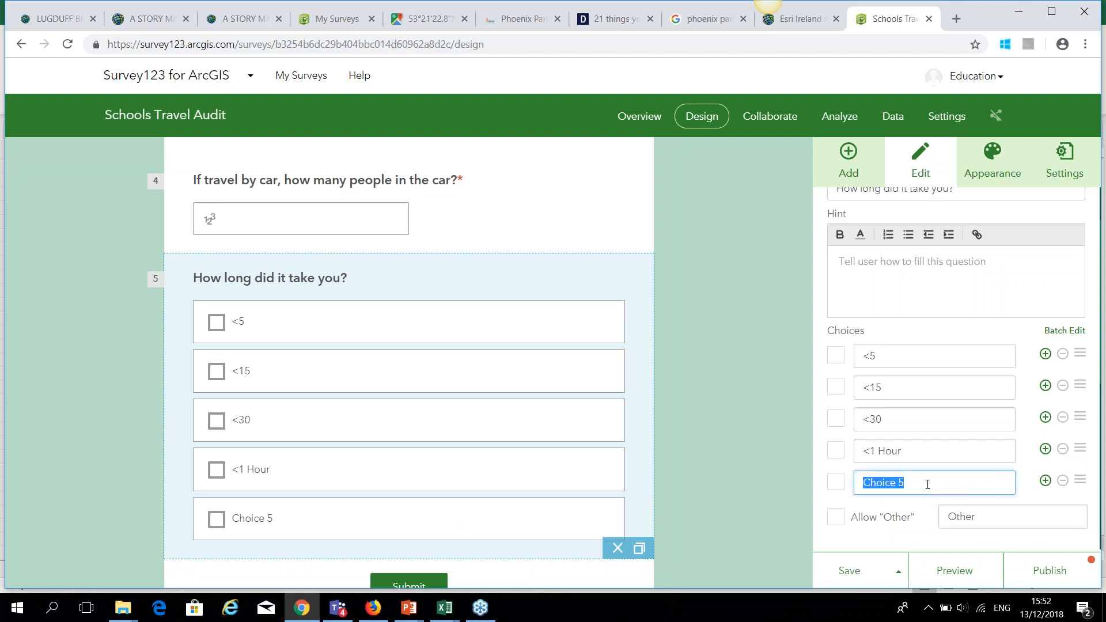
key(BackSpace)
text(Over 1 Hour)
Make the travel time question required and save the survey.
scroll(849, 459, down, 3)
scroll(847, 461, down, 3)
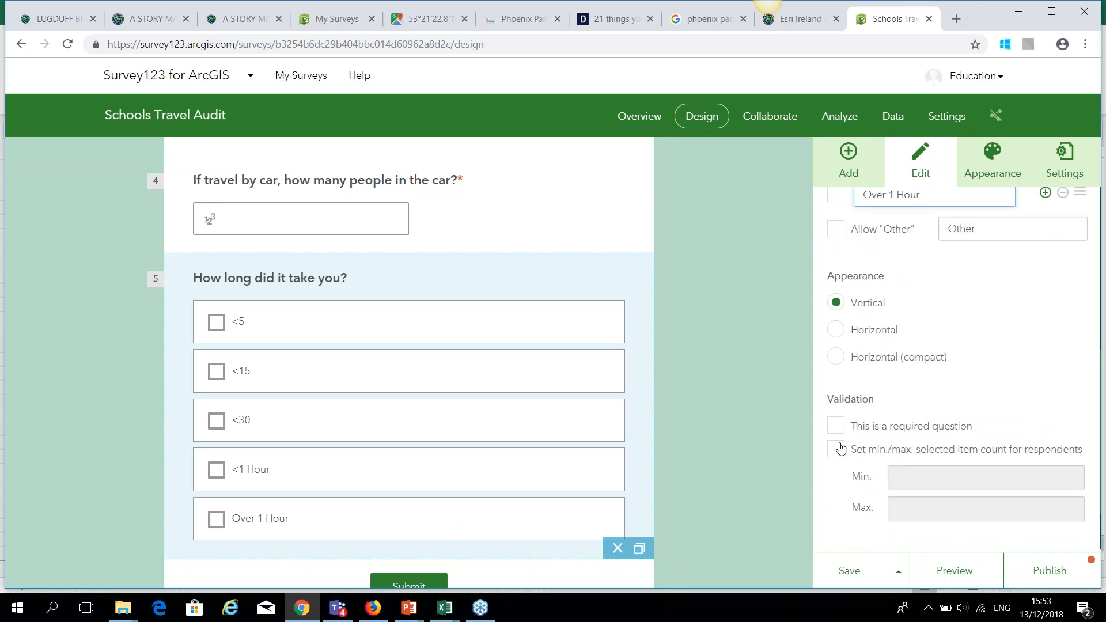
click(835, 426)
click(848, 571)
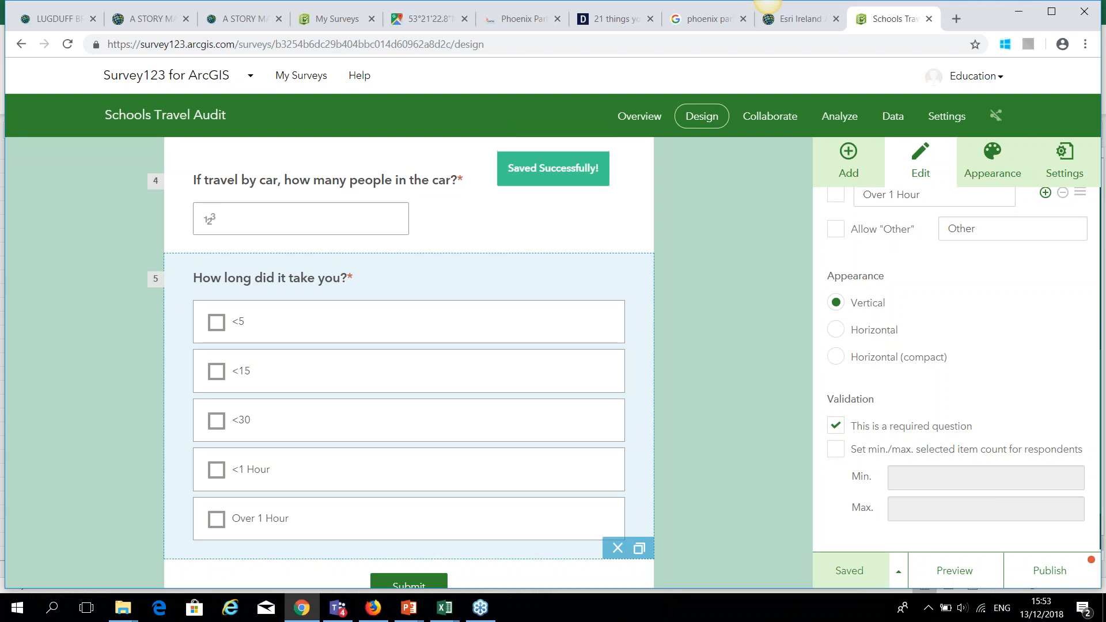
click(852, 157)
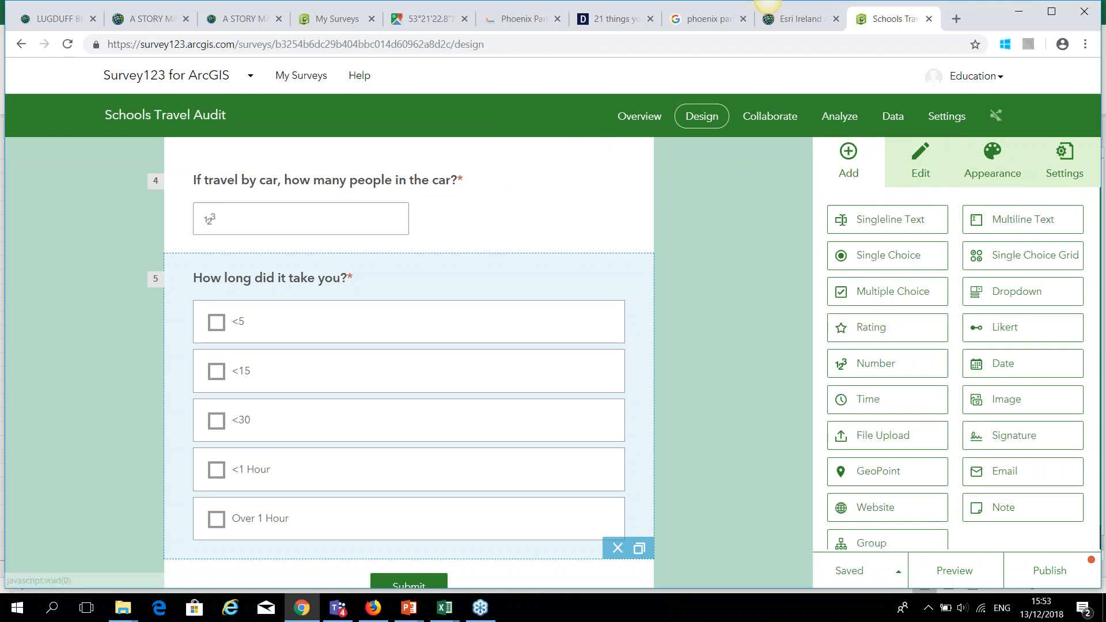
Add a map location question 6 labelled 'Mark on the map where you came from'.
click(887, 471)
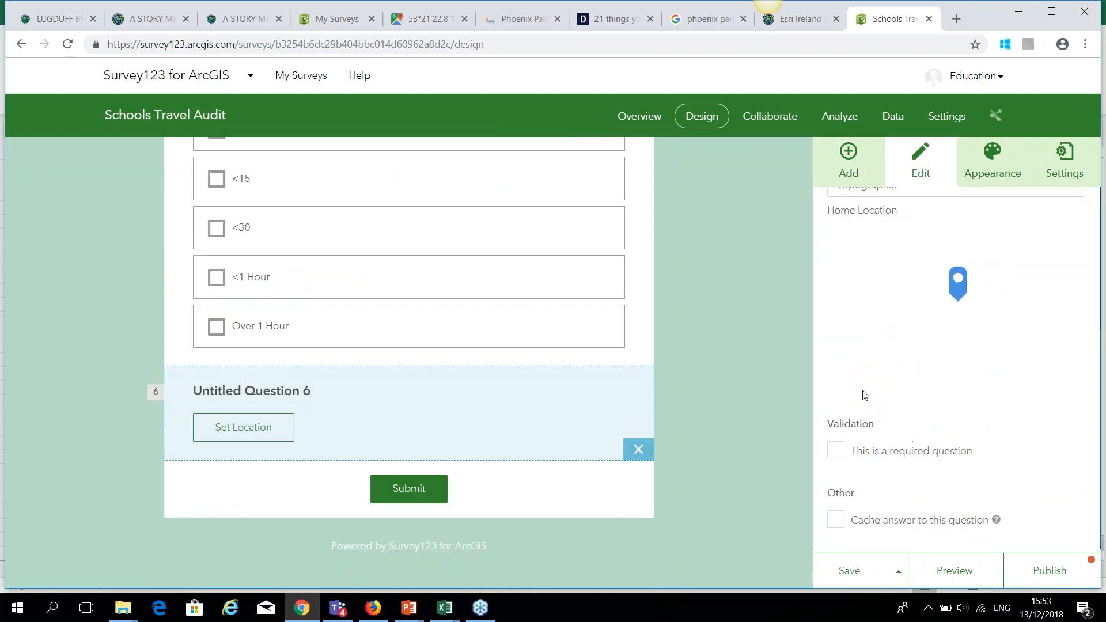
click(889, 255)
key(BackSpace)
text(Mark)
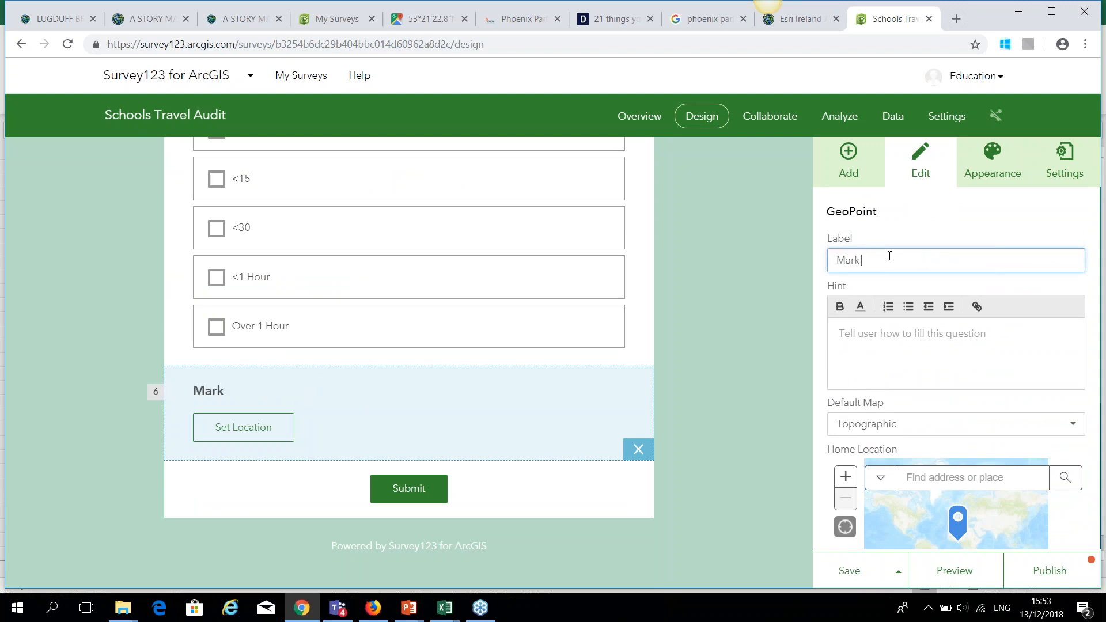
text( on the map wh)
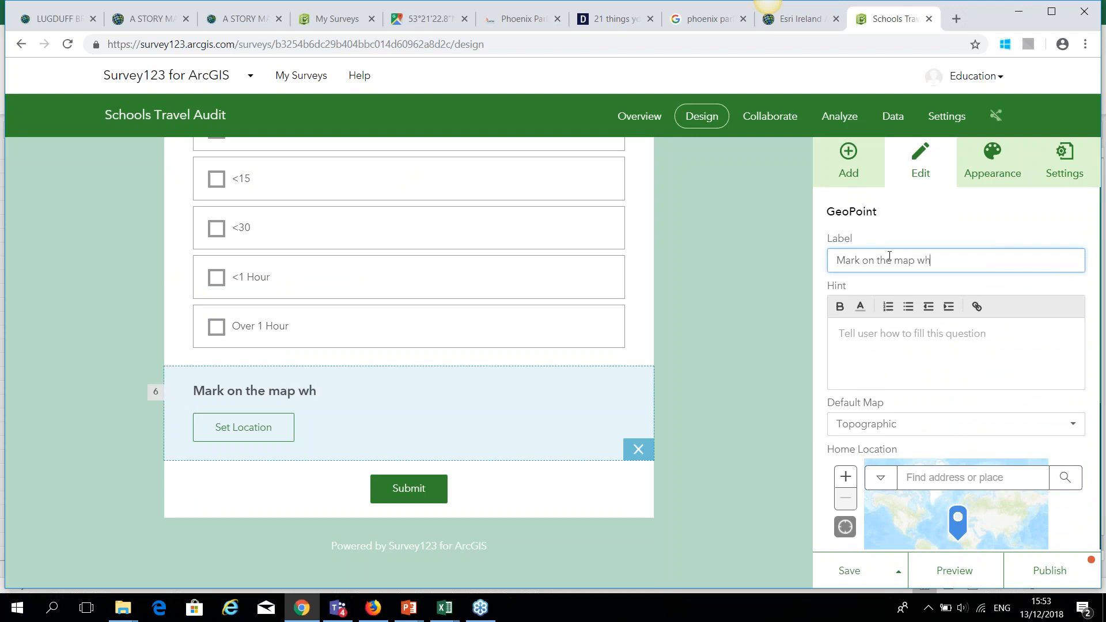
text(ere you came p)
key(BackSpace)
text(from?)
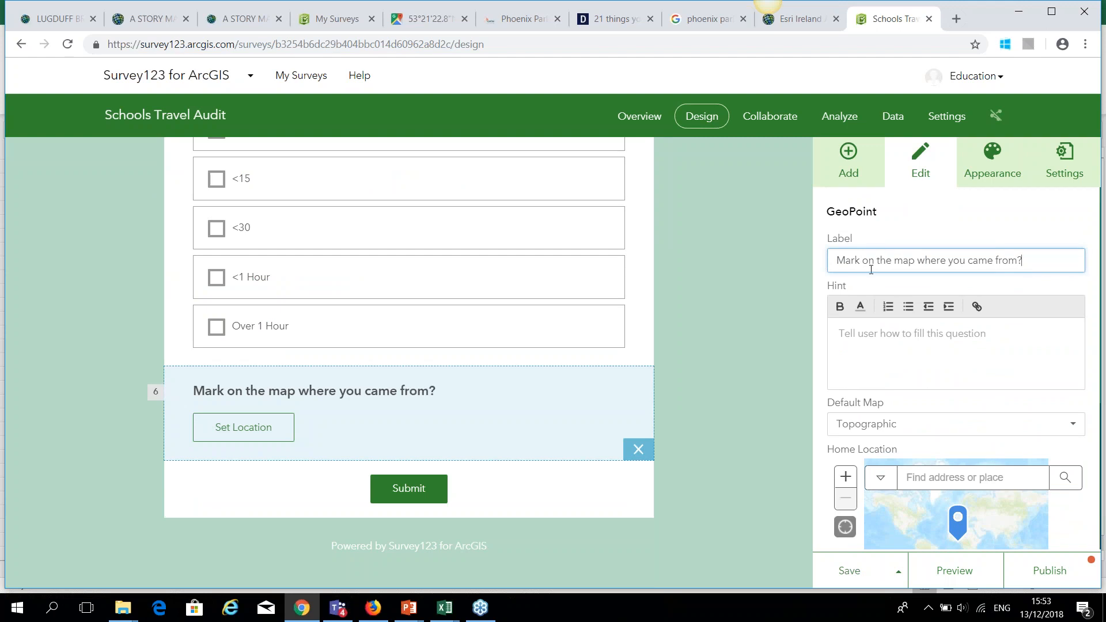
Use Imagery with Labels as its basemap, make it required, and save.
scroll(871, 269, down, 1)
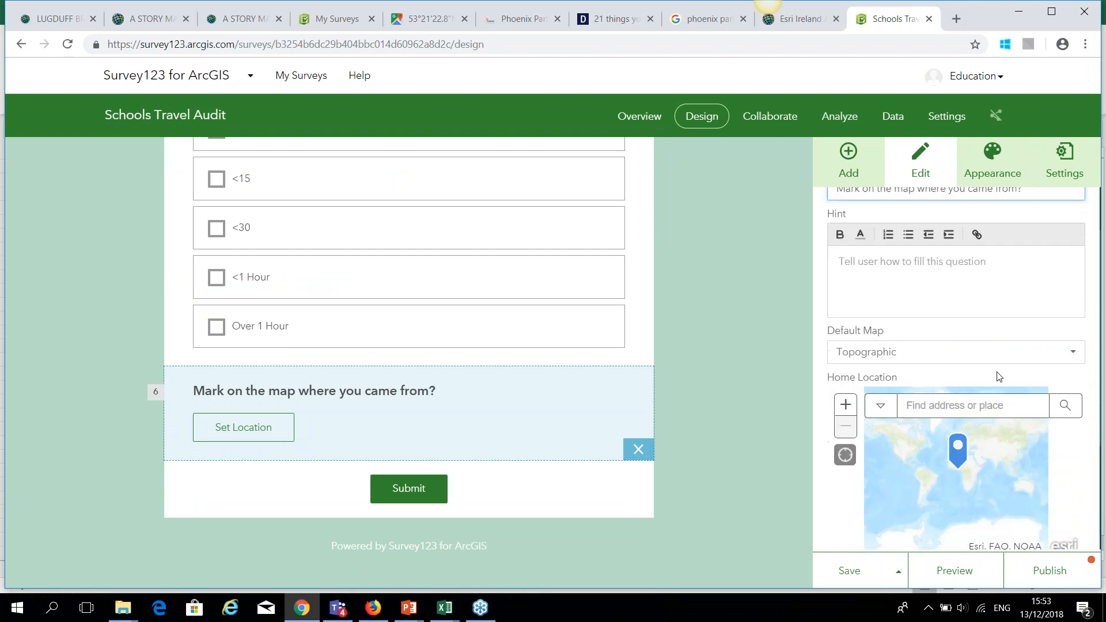
click(1073, 356)
click(916, 407)
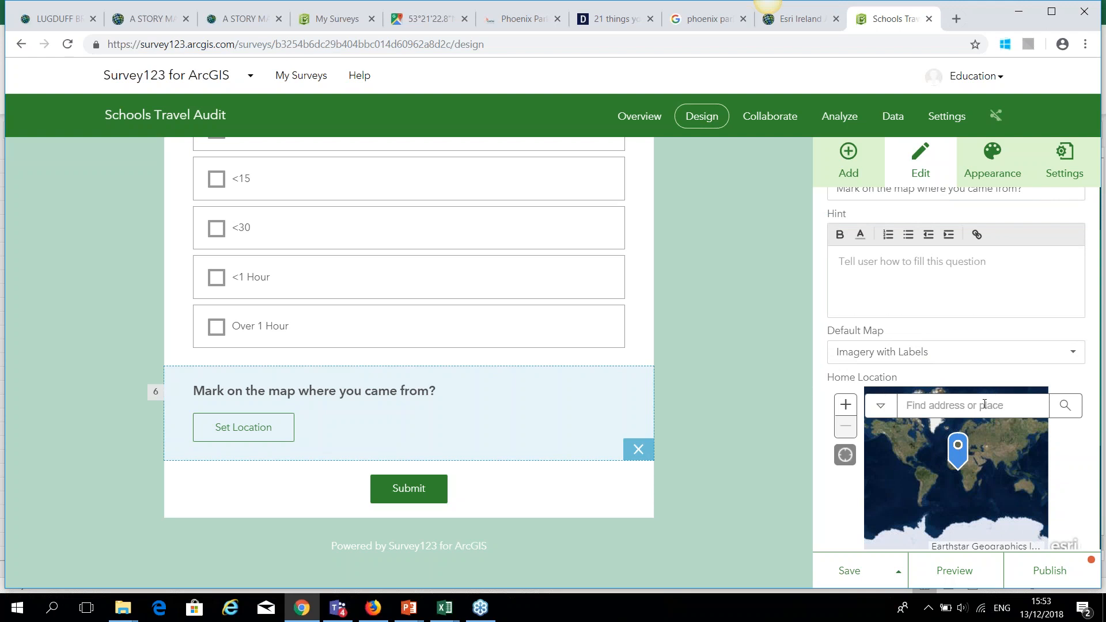
scroll(982, 380, down, 1)
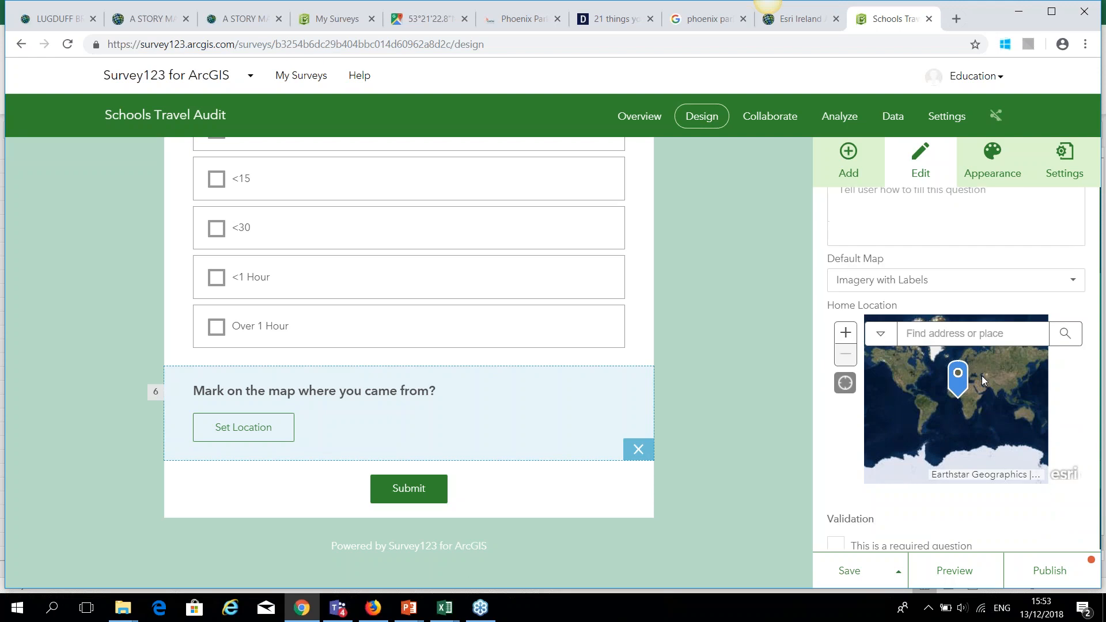
click(837, 545)
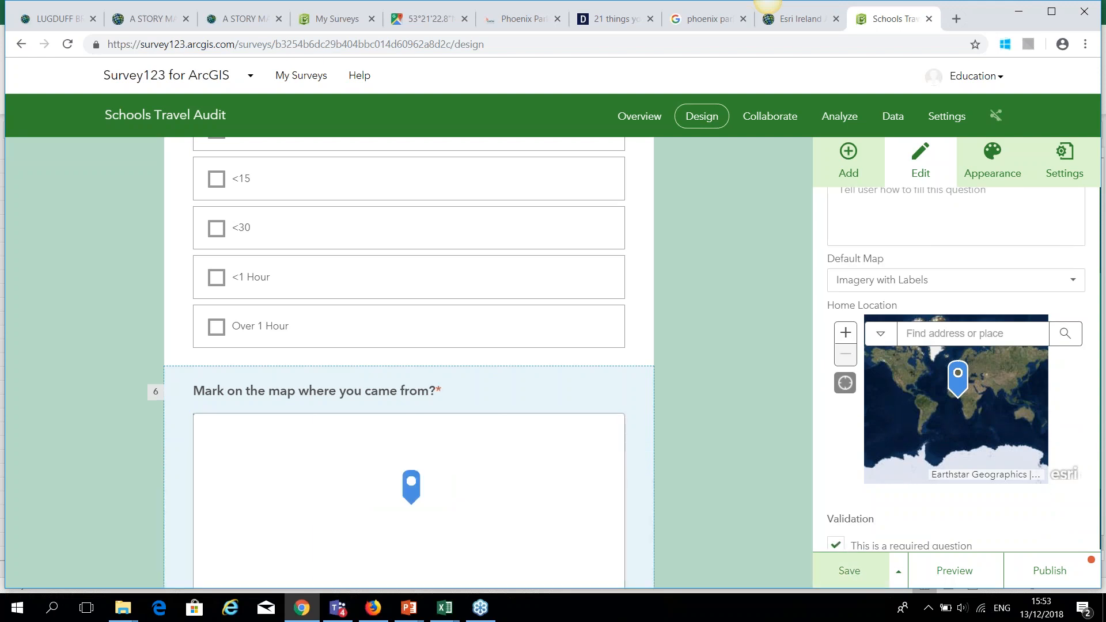
click(849, 571)
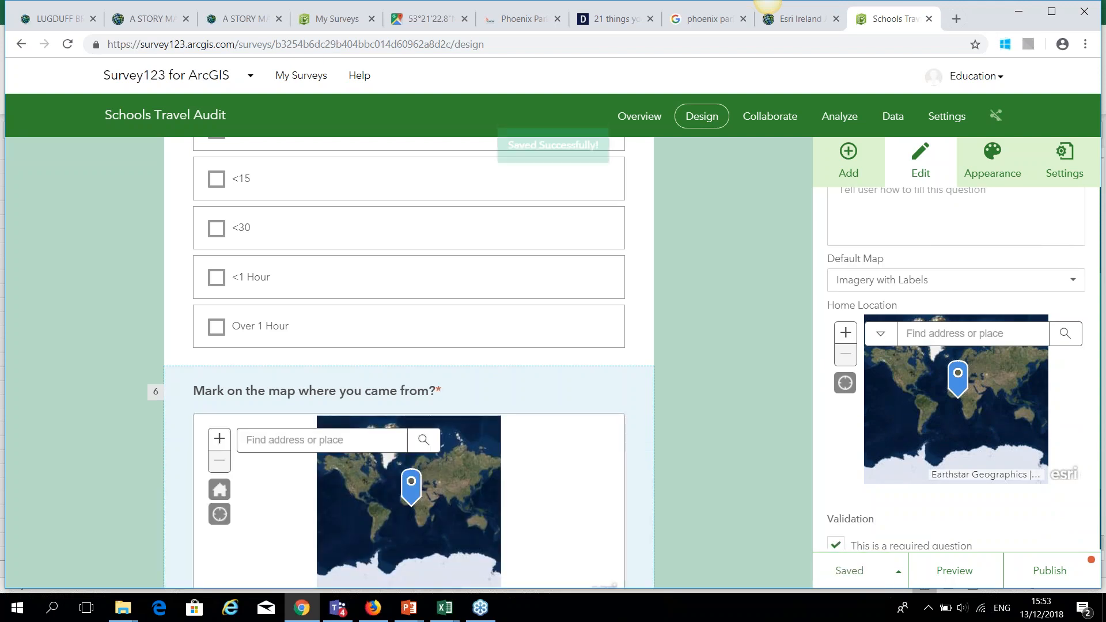
click(854, 159)
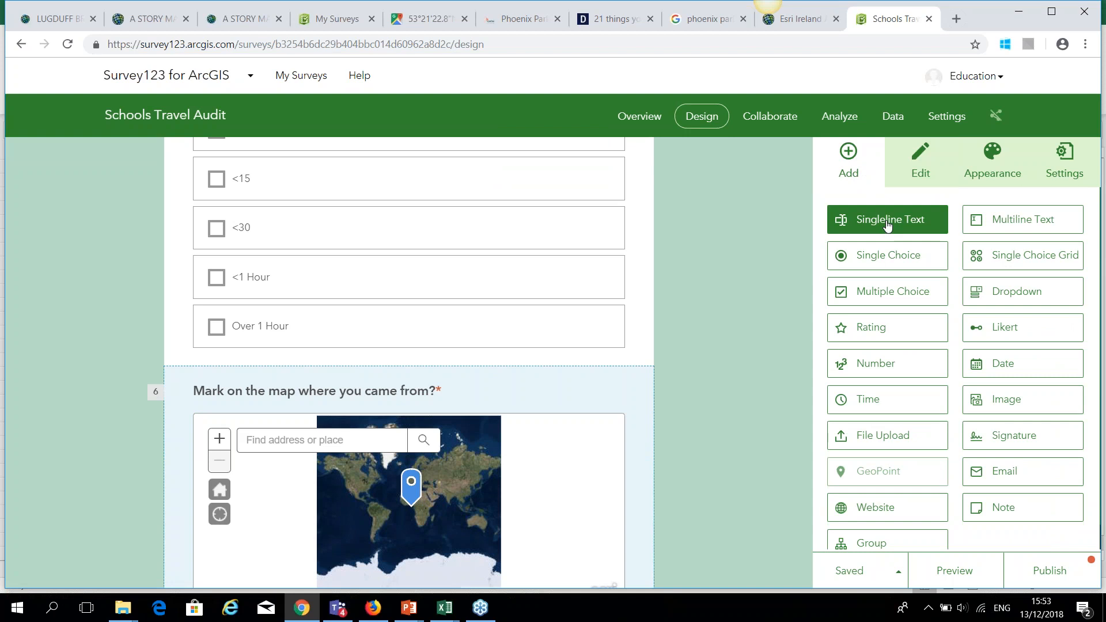
Add multiline text question 7 labelled 'Could your commute be improved' and save the form.
click(995, 224)
triple_click(927, 263)
key(BackSpace)
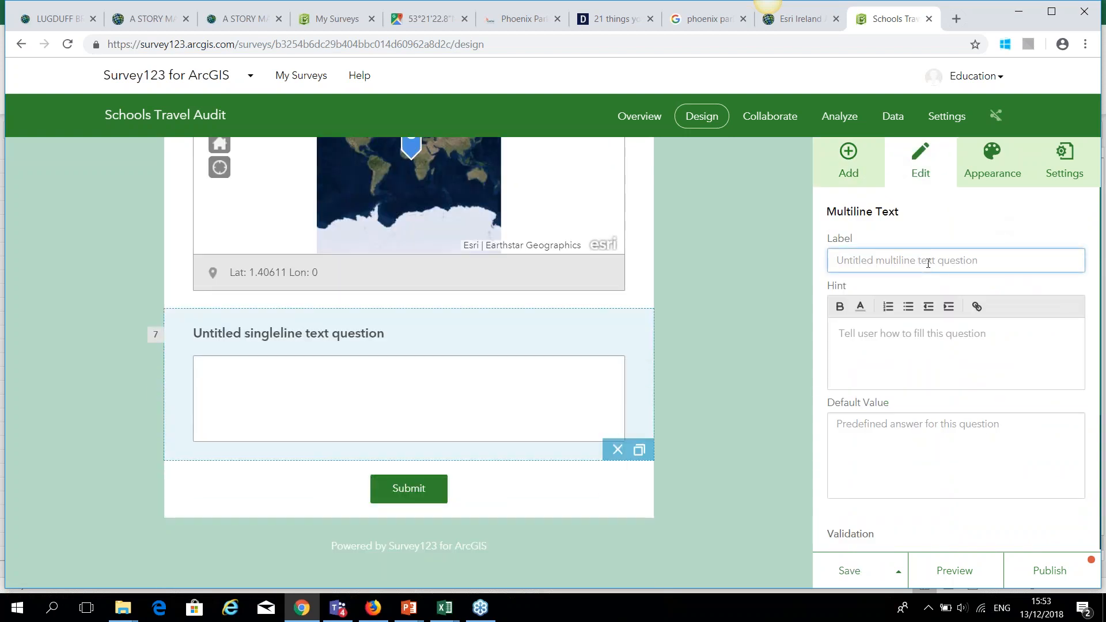
text(Could your commut)
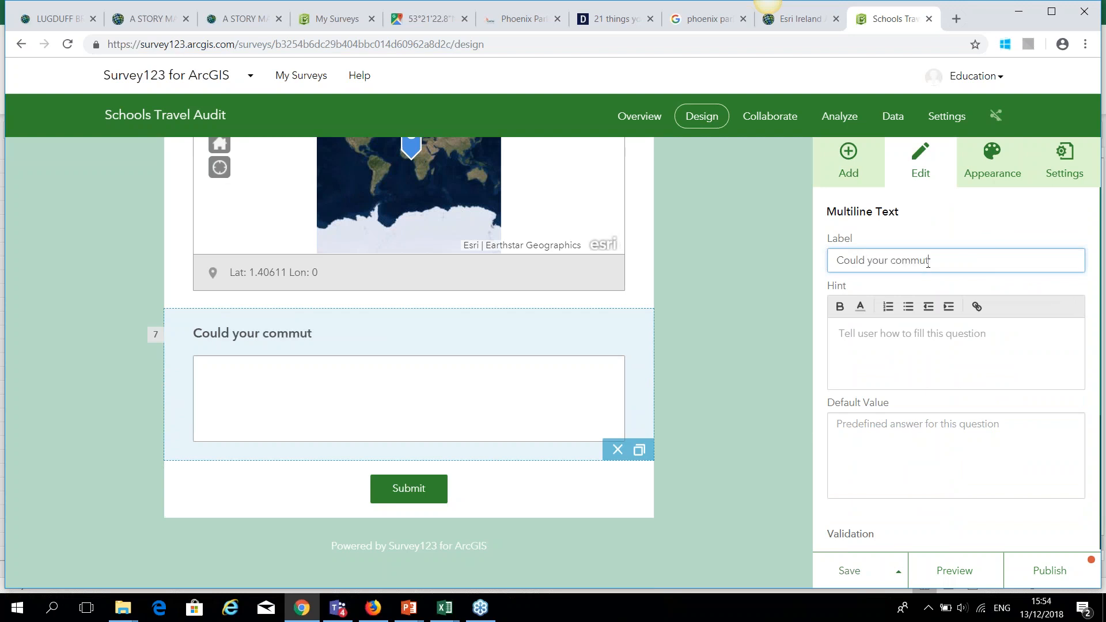
text(e be improved?)
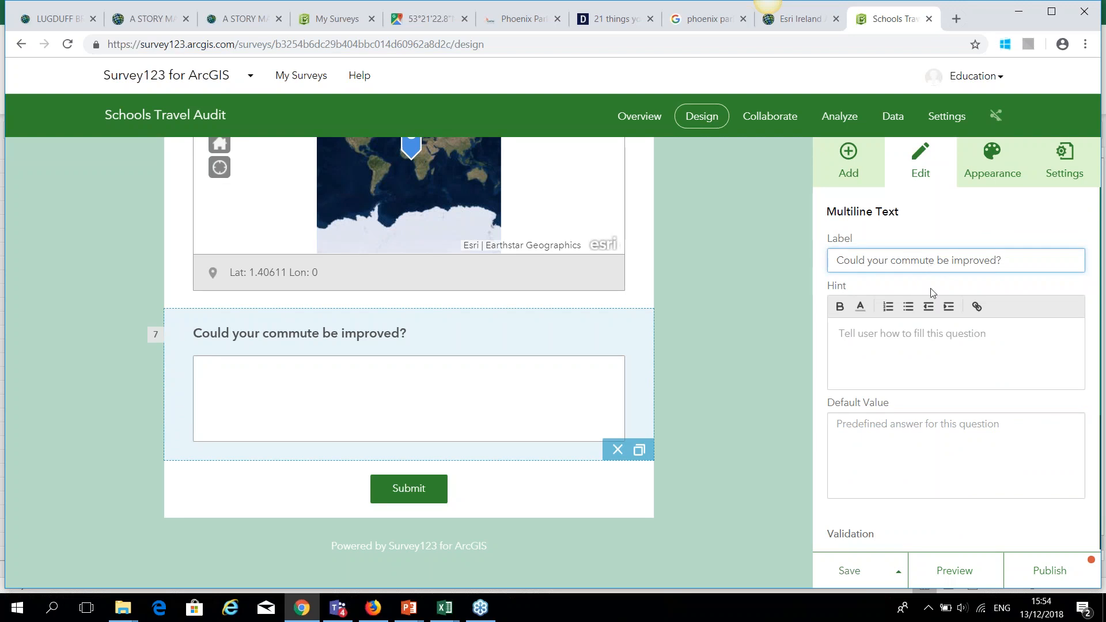
click(849, 570)
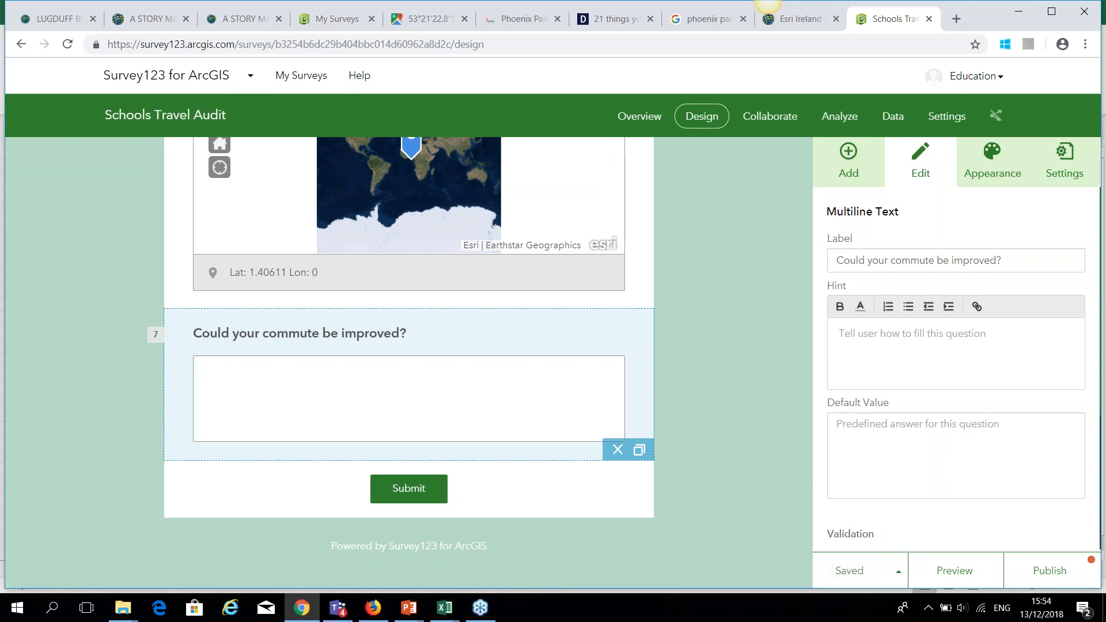
click(851, 157)
Add an Image question 8, 'Take a picture of your access to public transport', marked required.
click(1006, 399)
triple_click(940, 283)
key(BackSpace)
text(Take)
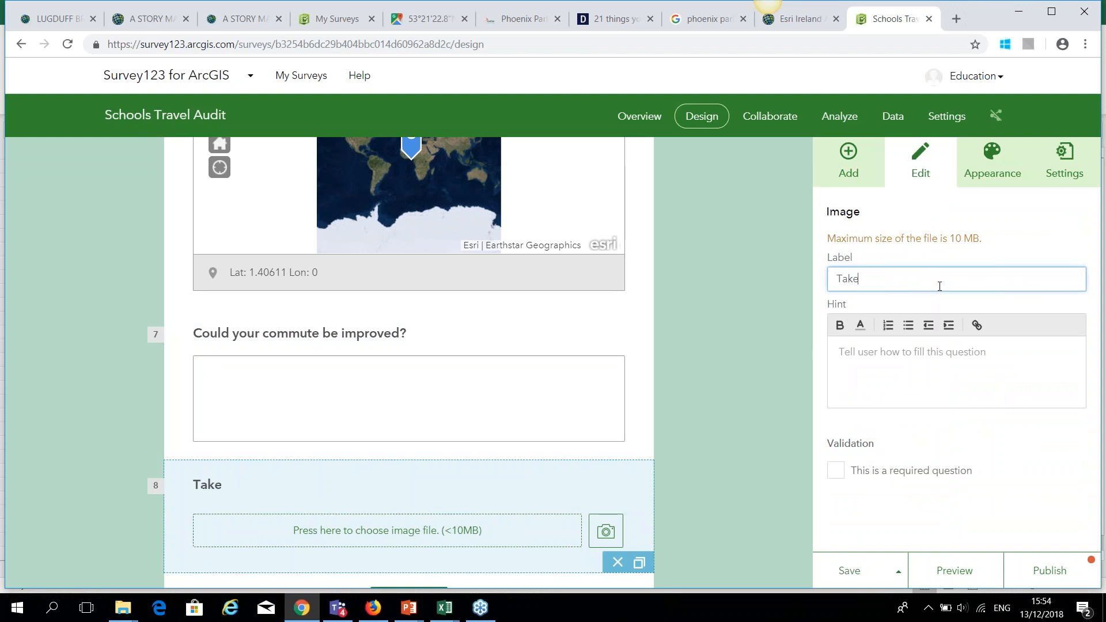
text( a picture of your)
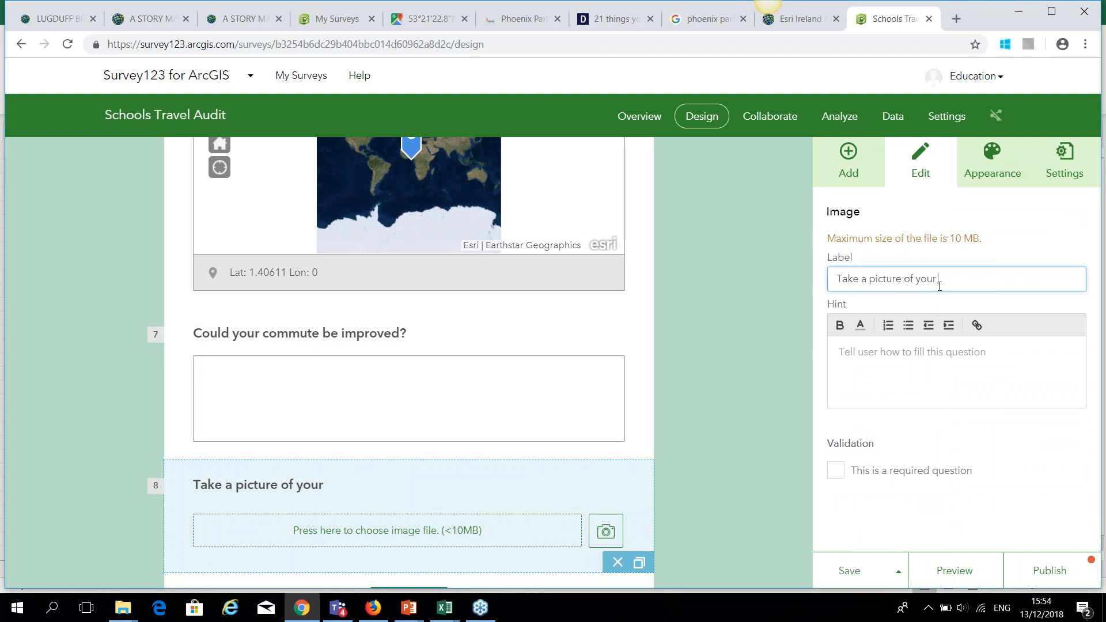
text( access to public transport)
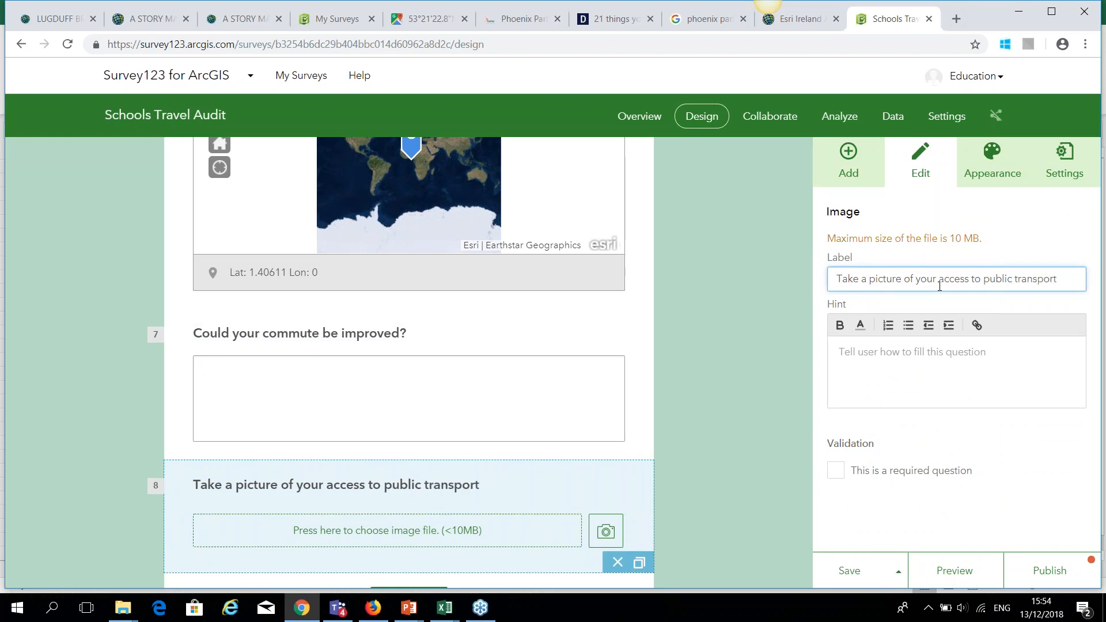
click(835, 471)
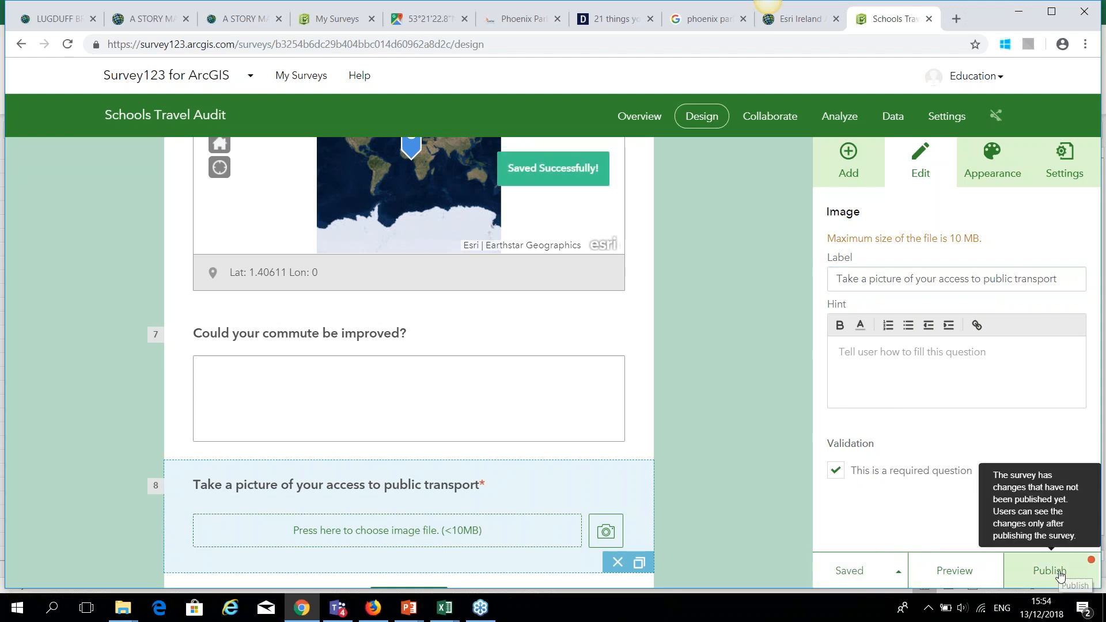
Publish the Schools Travel Audit survey and dismiss the success message.
click(1072, 584)
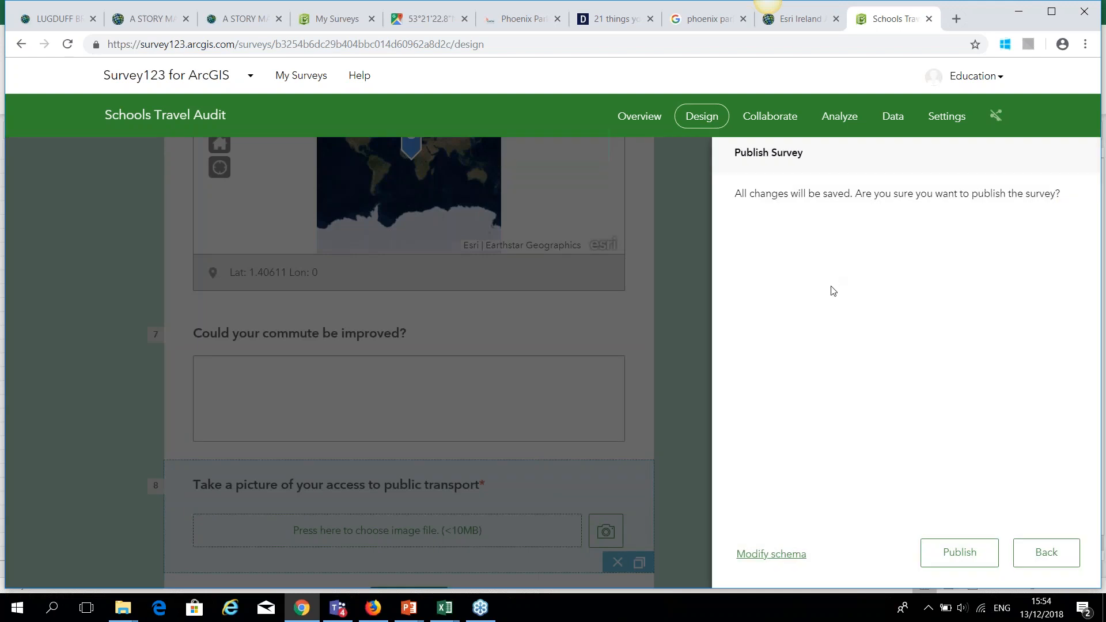
click(971, 562)
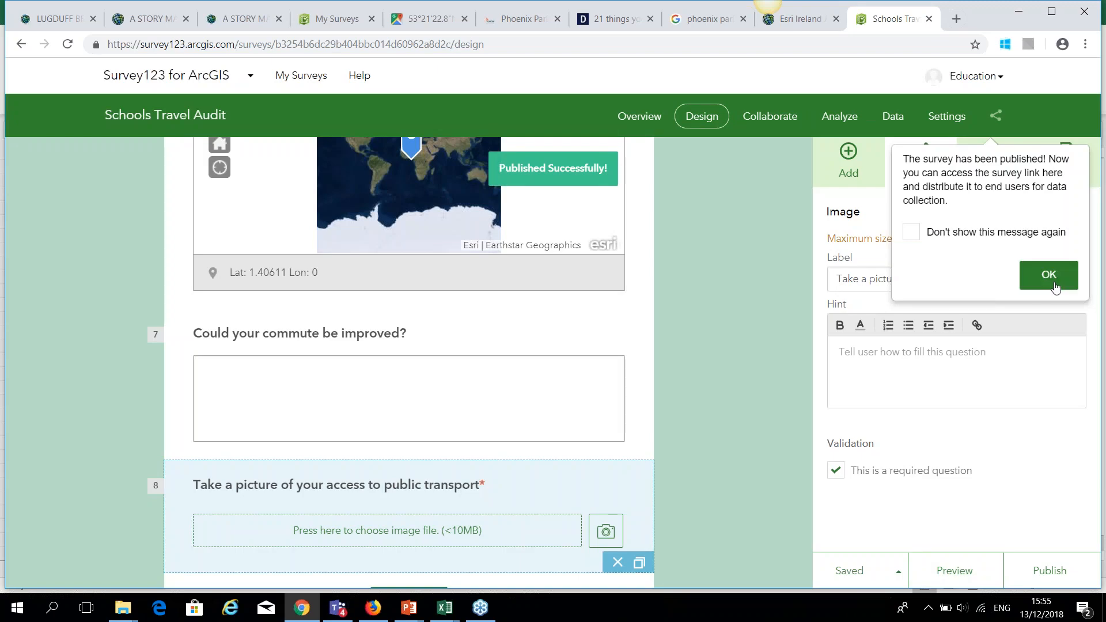
click(1048, 275)
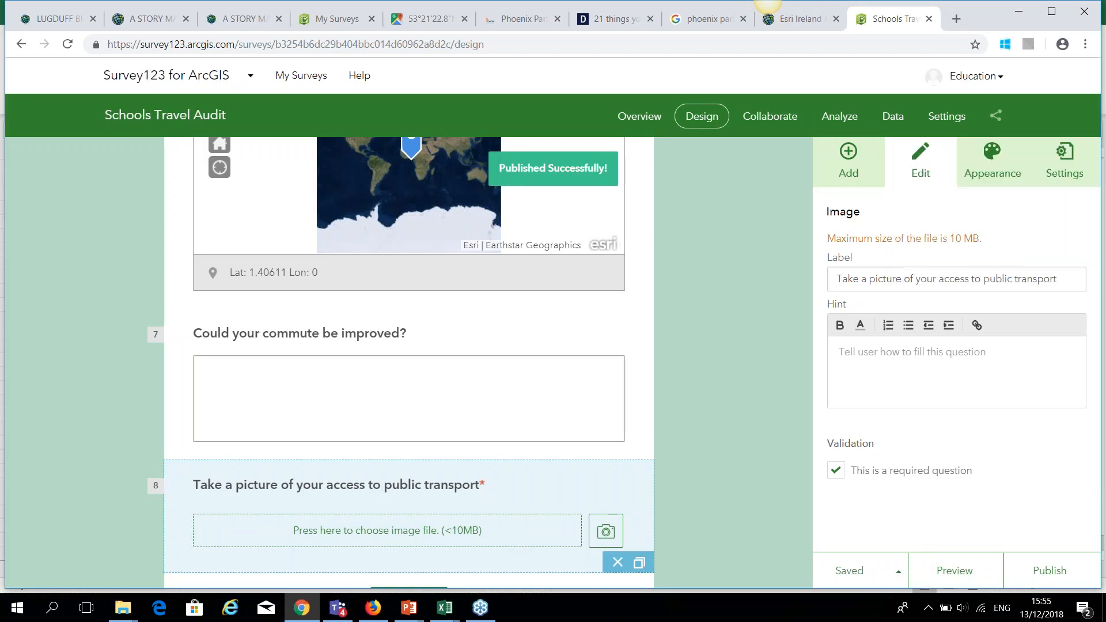
Apply the dark grey theme to the form in Appearance.
click(994, 158)
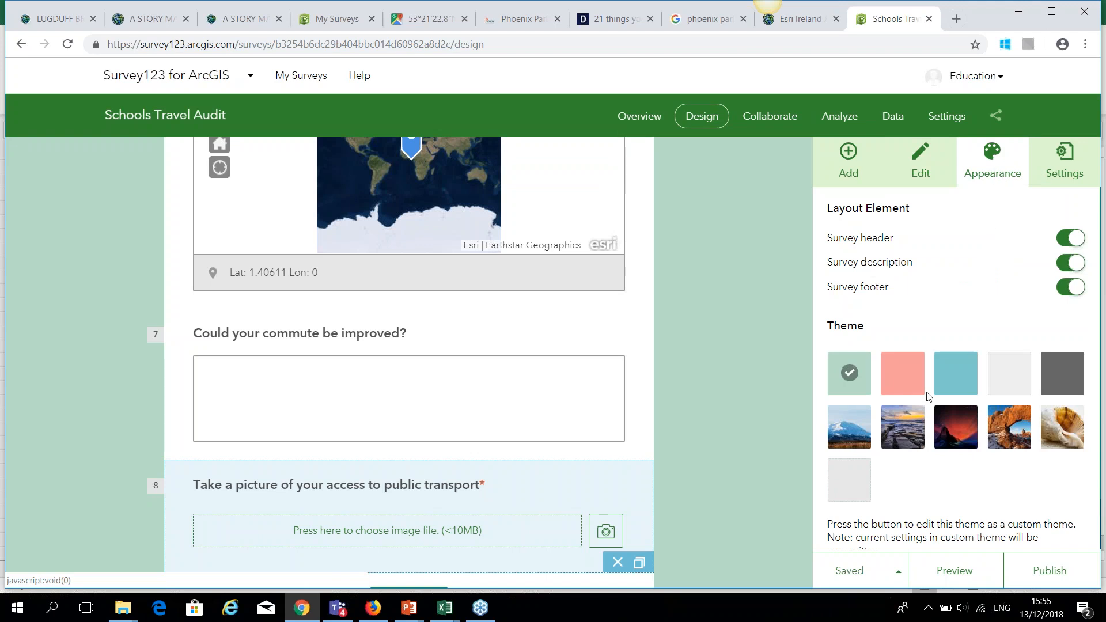
click(1061, 378)
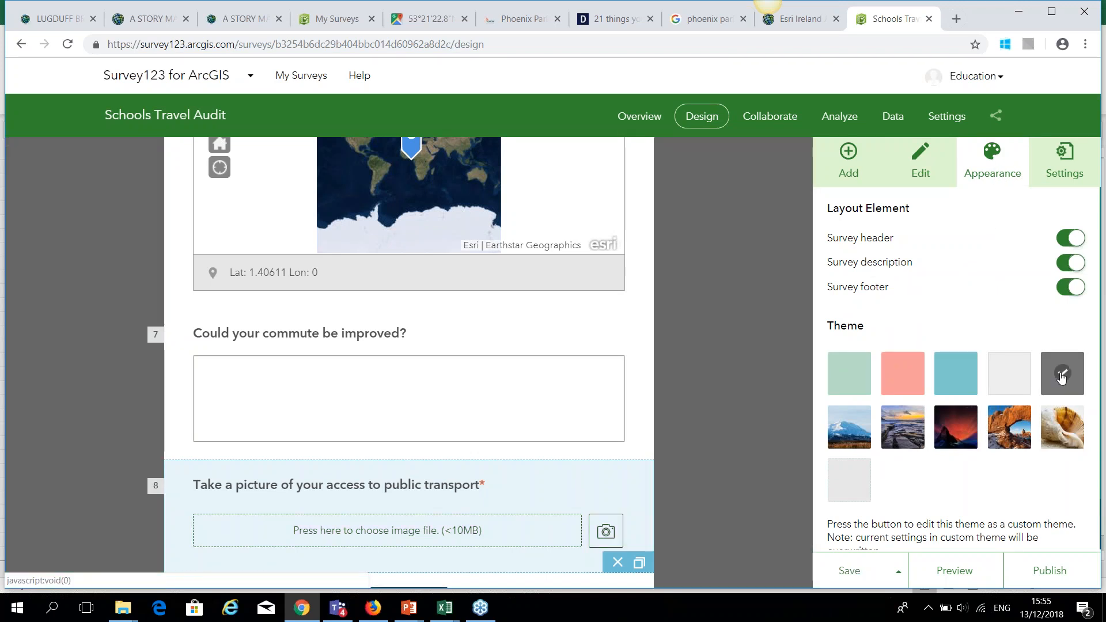
scroll(959, 401, down, 1)
scroll(959, 401, up, 1)
scroll(918, 487, down, 1)
scroll(918, 486, up, 1)
scroll(919, 486, down, 1)
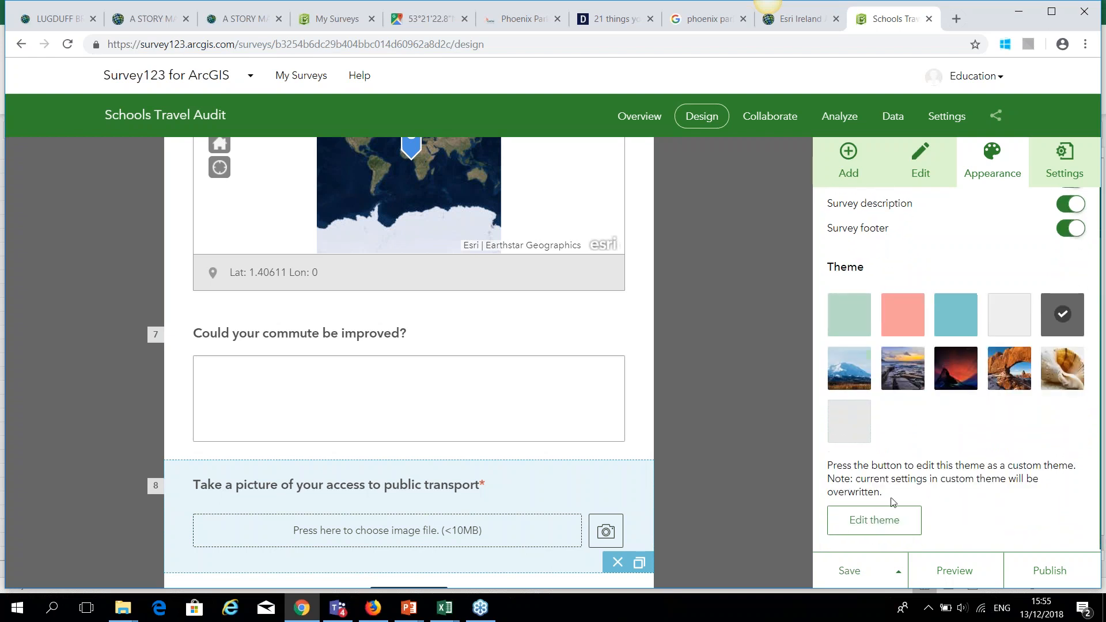
scroll(943, 392, up, 1)
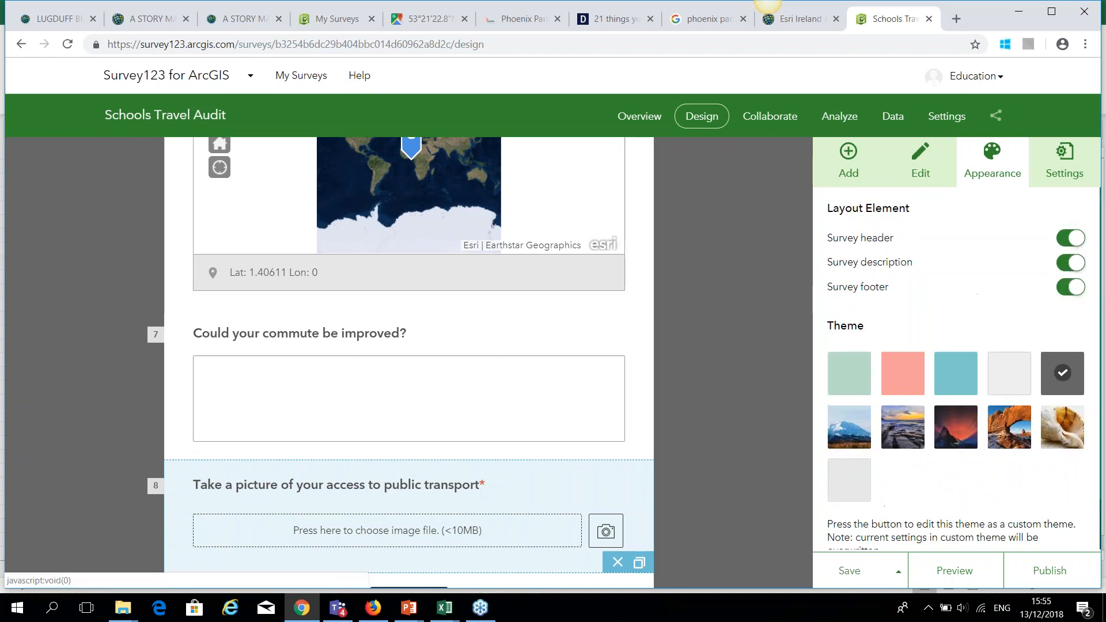
scroll(704, 315, up, 6)
scroll(704, 315, up, 3)
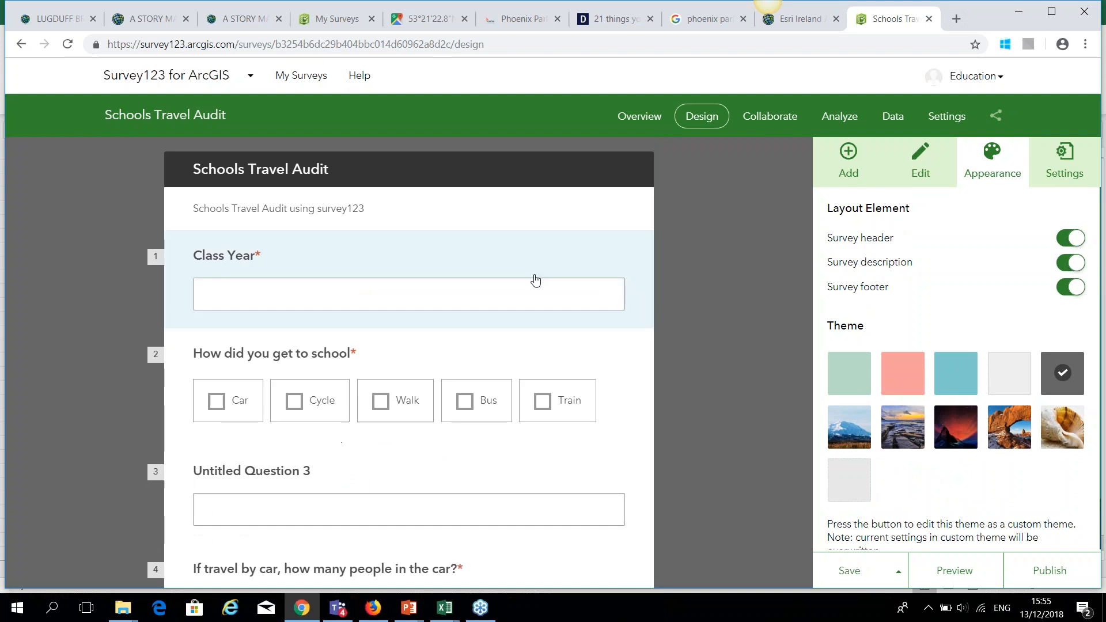
Add 'School Transport Audit' as a second description line and save.
click(487, 229)
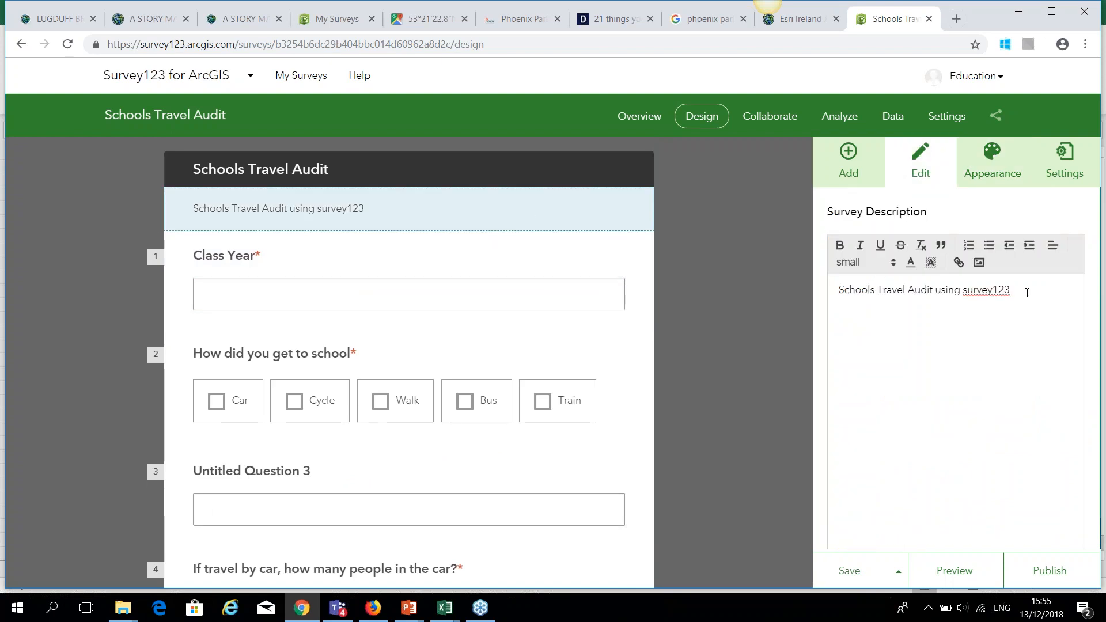
key(Return)
key(Return)
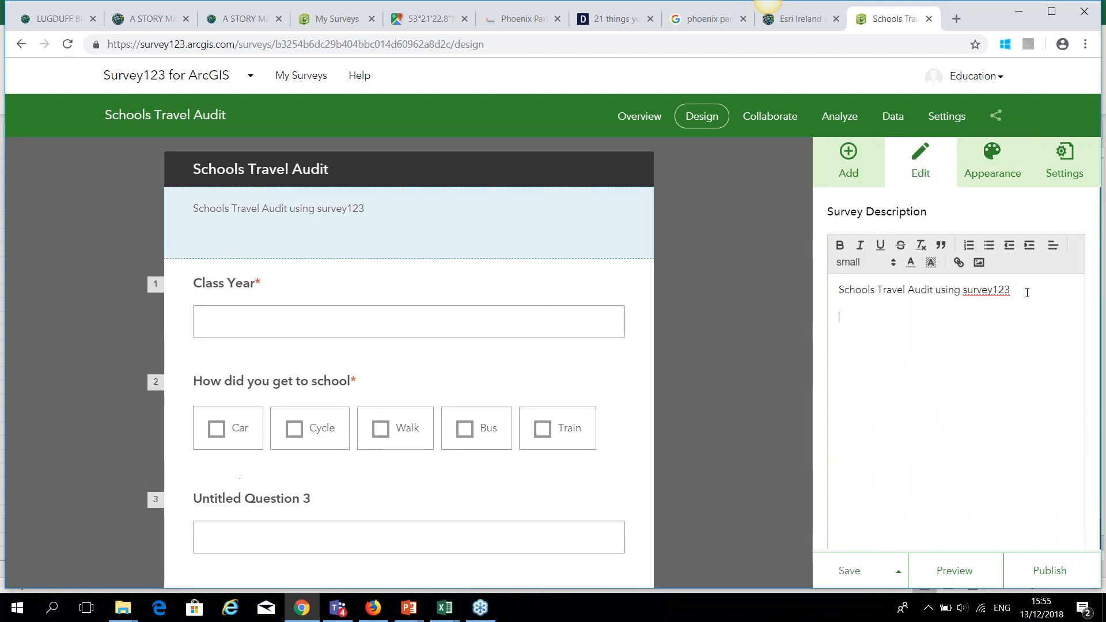
key(BackSpace)
key(BackSpace)
text(chool Tr)
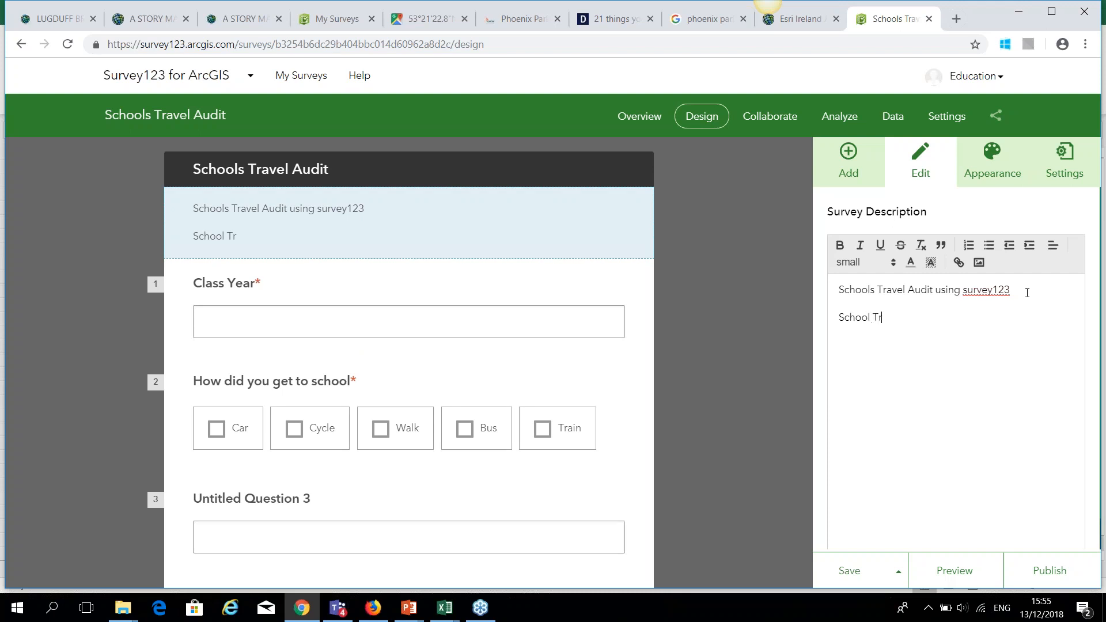
text(ansport Audit)
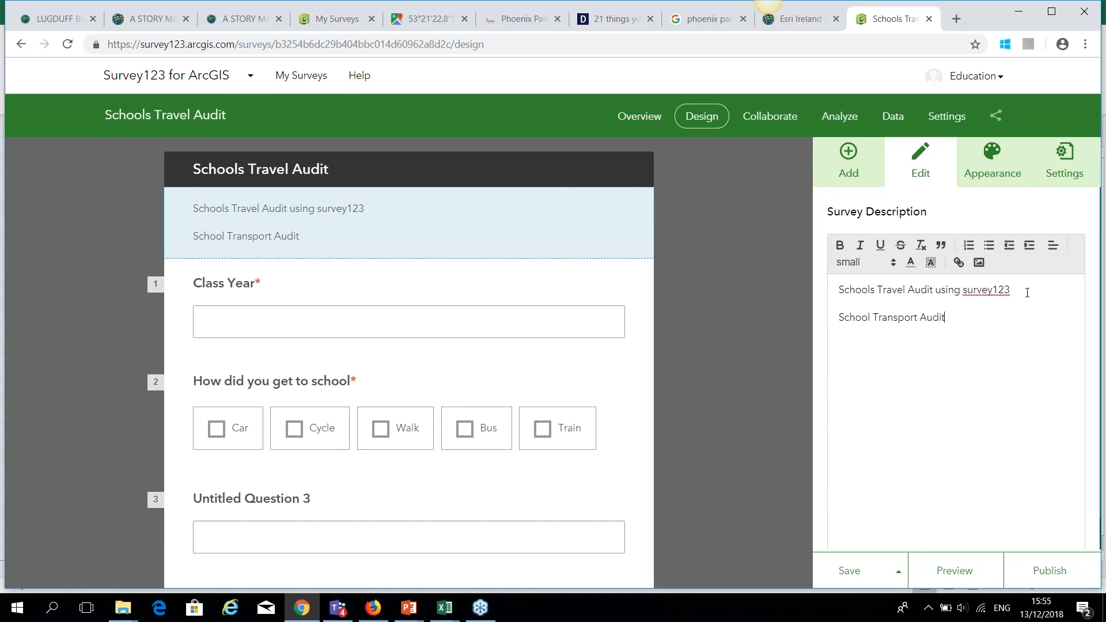
click(842, 572)
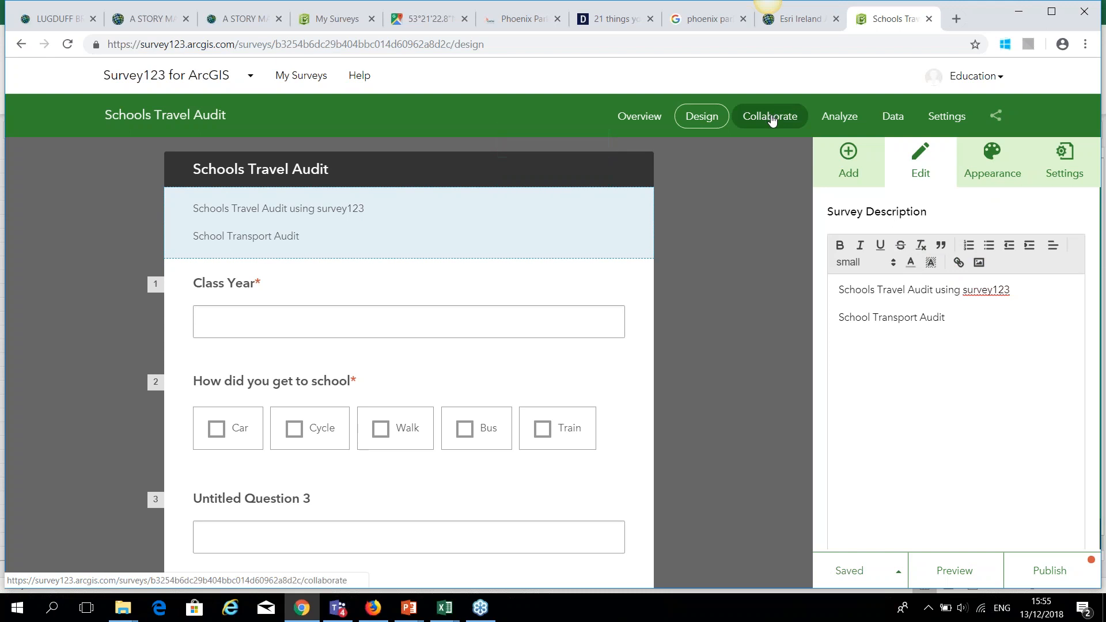
Republish the survey and bring up its Collaborate submitter settings.
click(1055, 579)
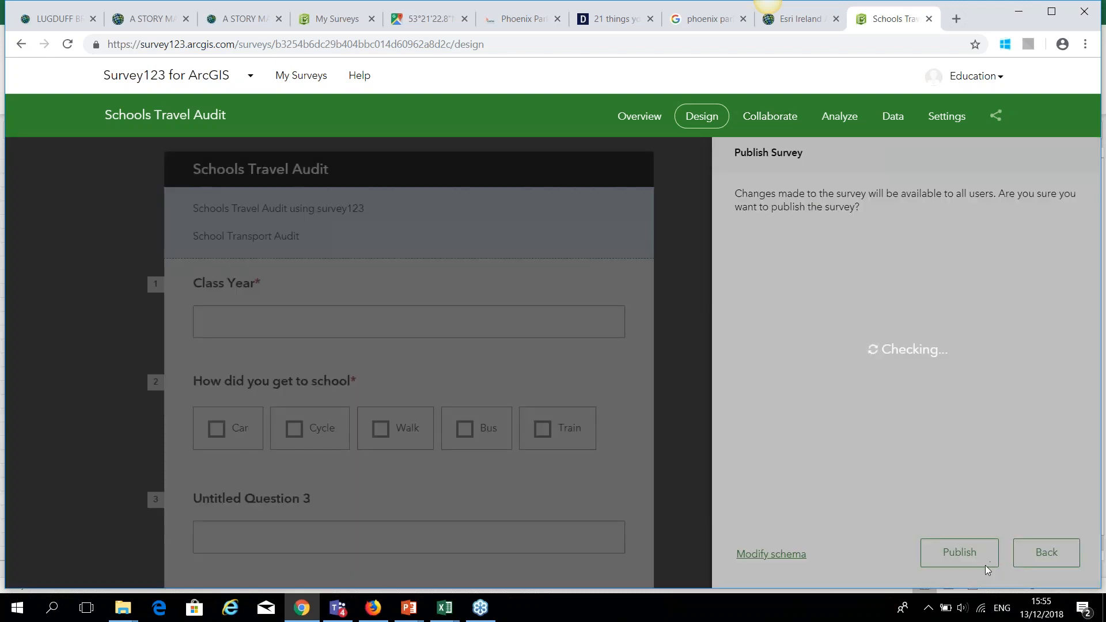
click(961, 553)
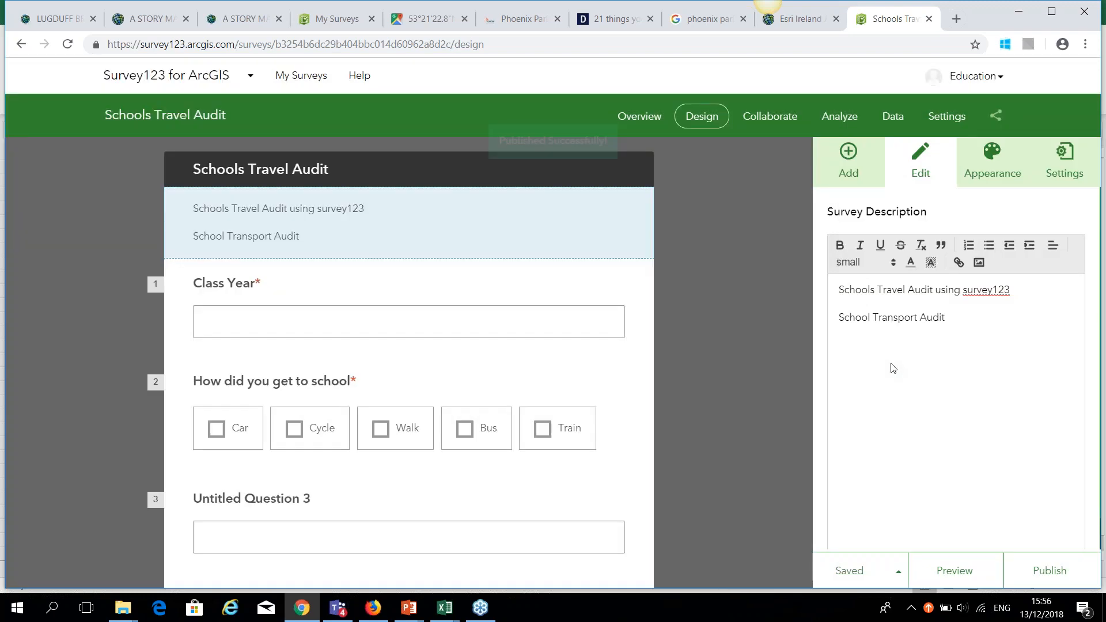
click(770, 116)
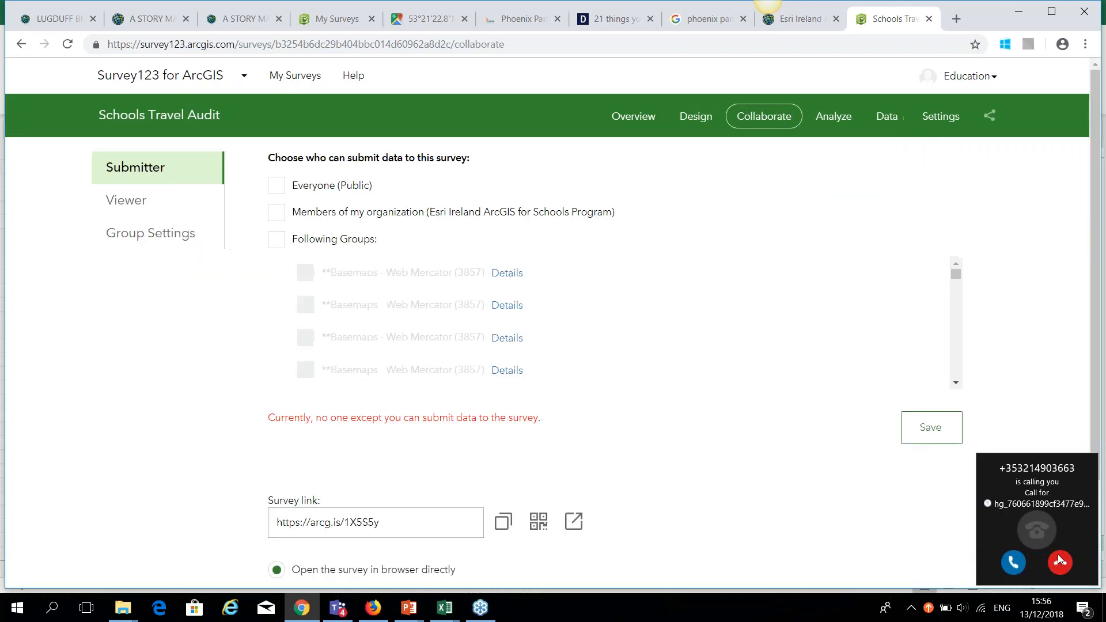
Set the survey's submitter option to Following Groups instead of everyone.
click(279, 187)
click(278, 186)
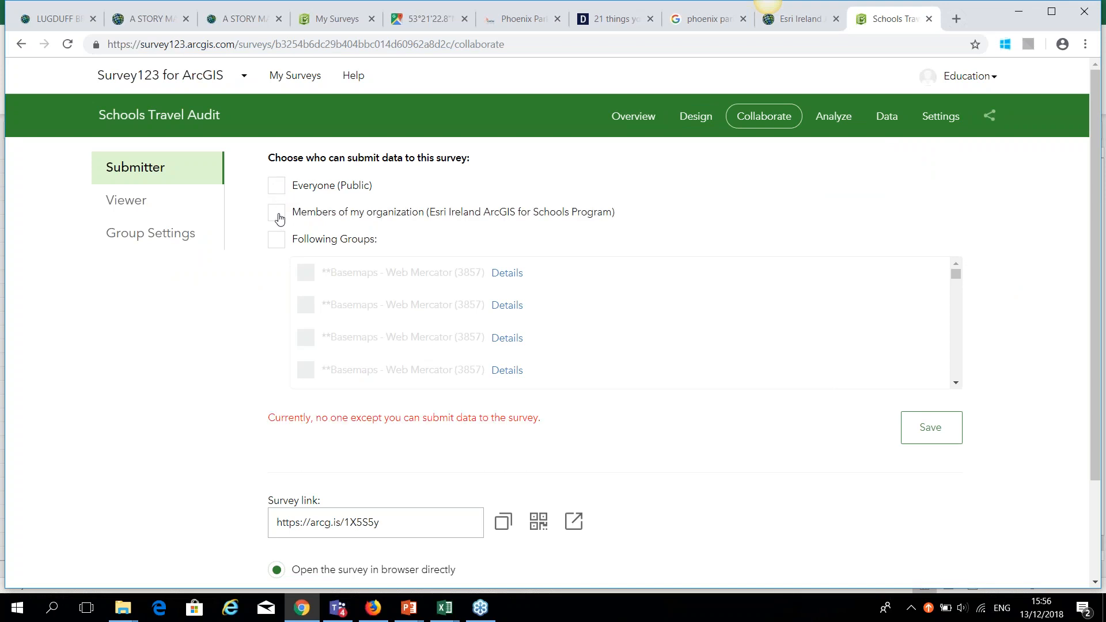
click(280, 248)
Select the survey's short link in the Survey link box.
scroll(323, 277, down, 1)
scroll(410, 323, down, 1)
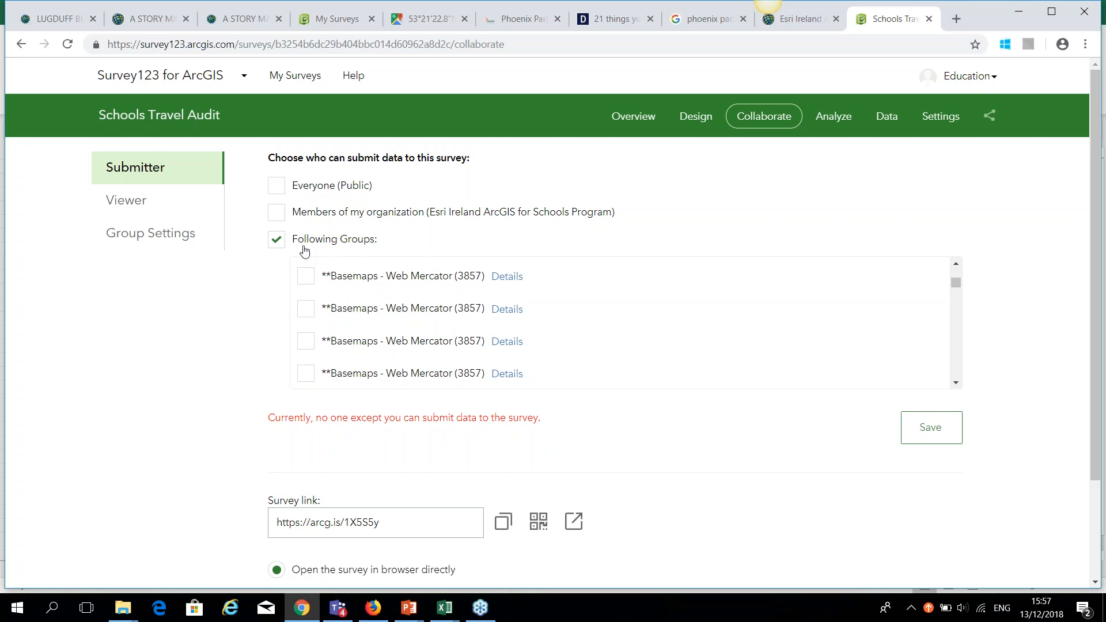
scroll(541, 460, down, 1)
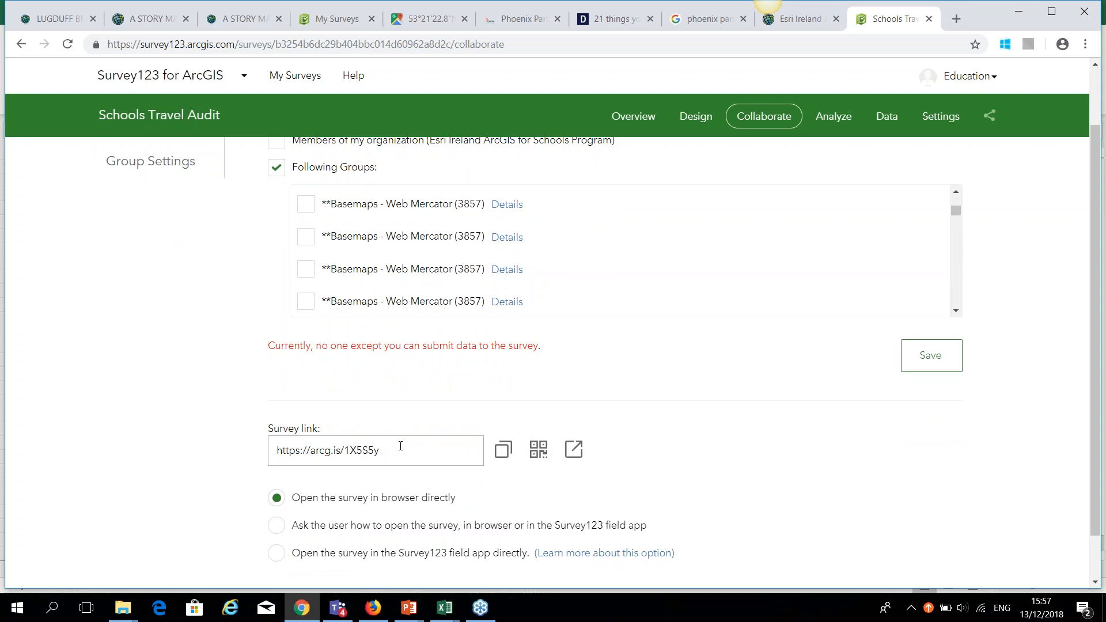
click(398, 449)
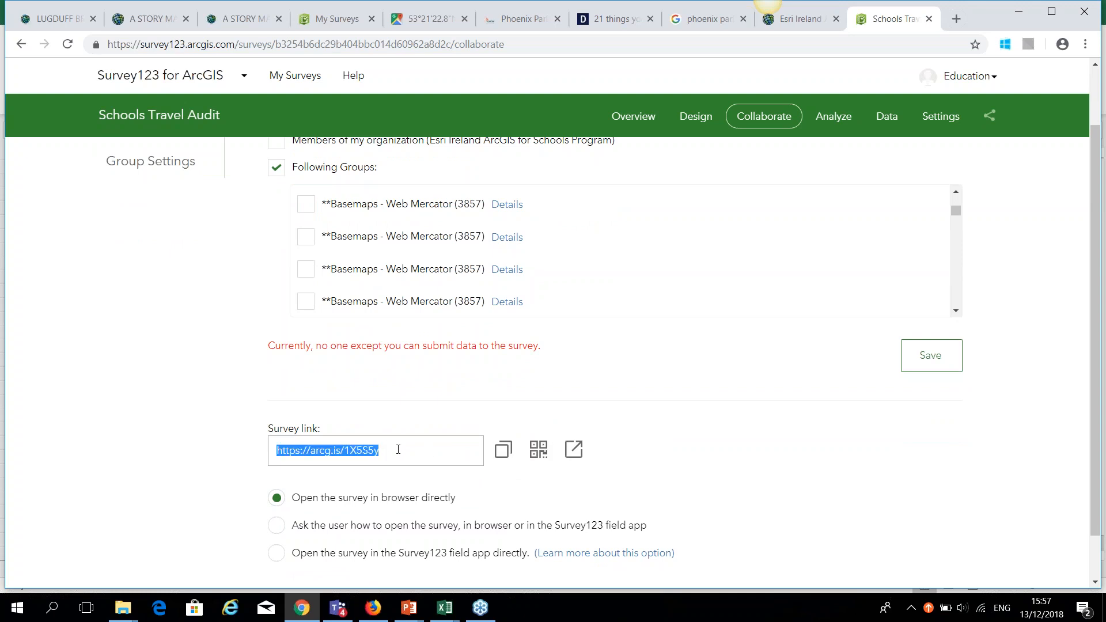
Open the copied survey link in a new browser tab.
click(956, 19)
key(ctrl+v)
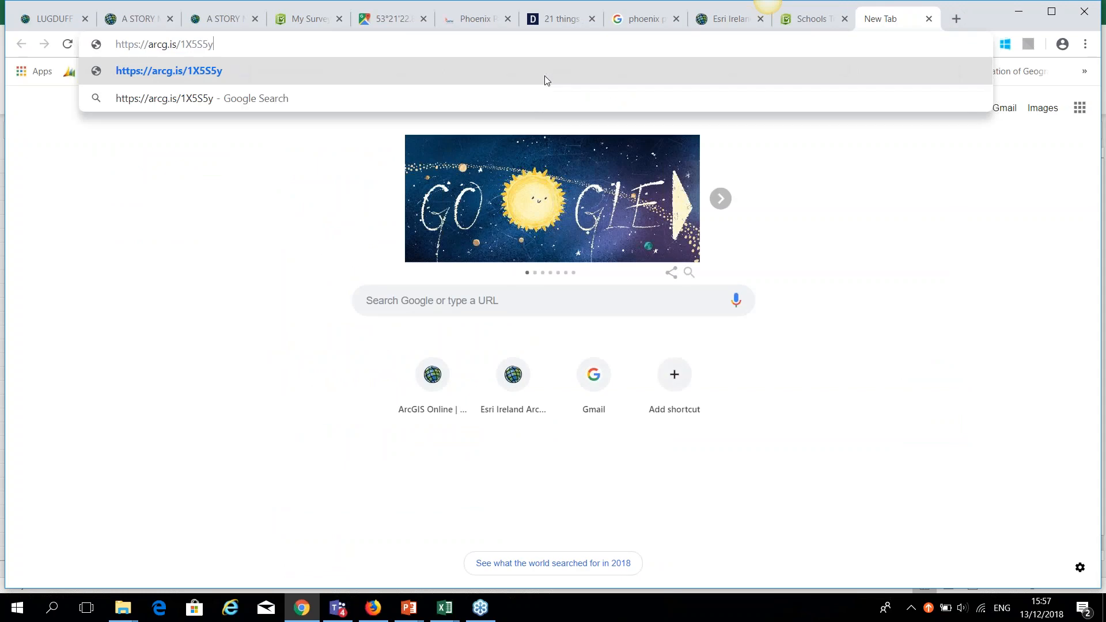
key(Return)
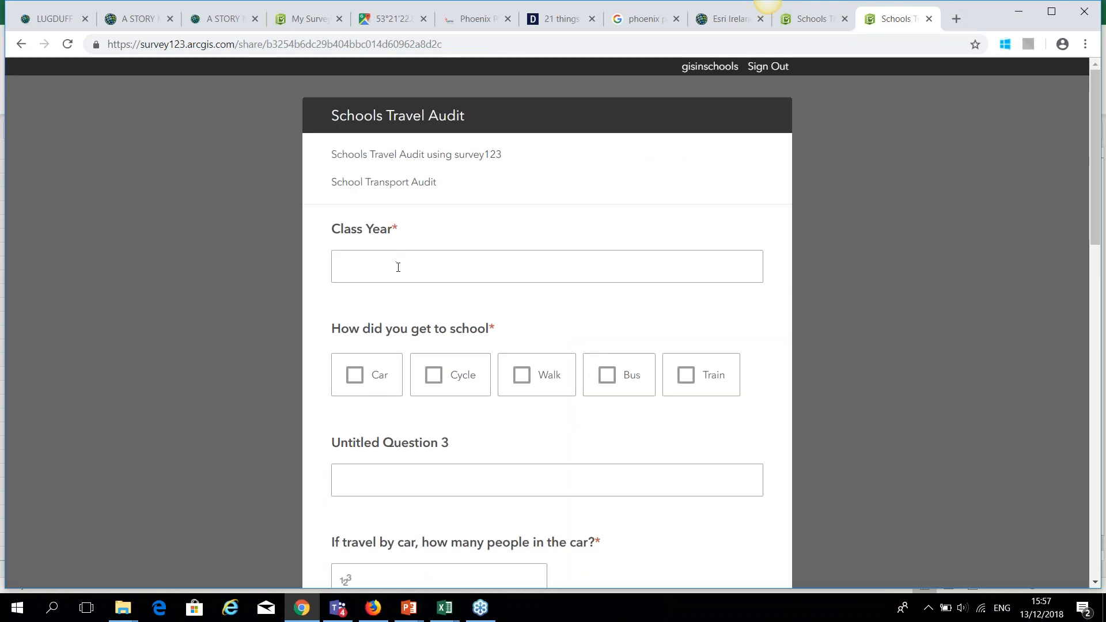
Answer Class Year 1st, travel by Car, 1 person in the car, under 15 minutes.
click(398, 267)
text(1st Year)
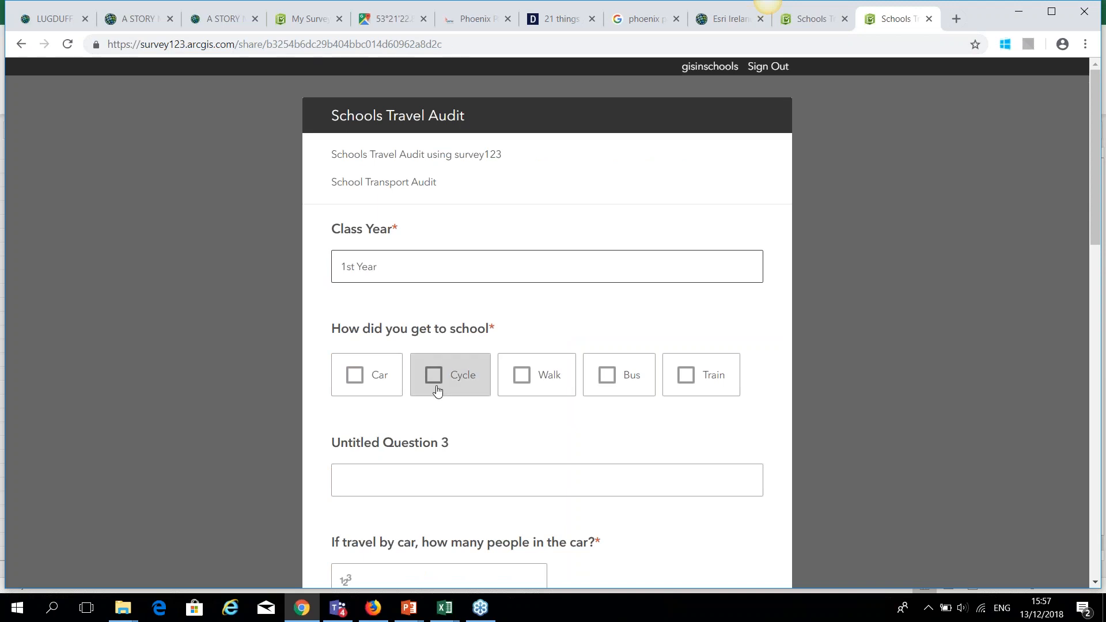
click(357, 379)
scroll(358, 383, down, 4)
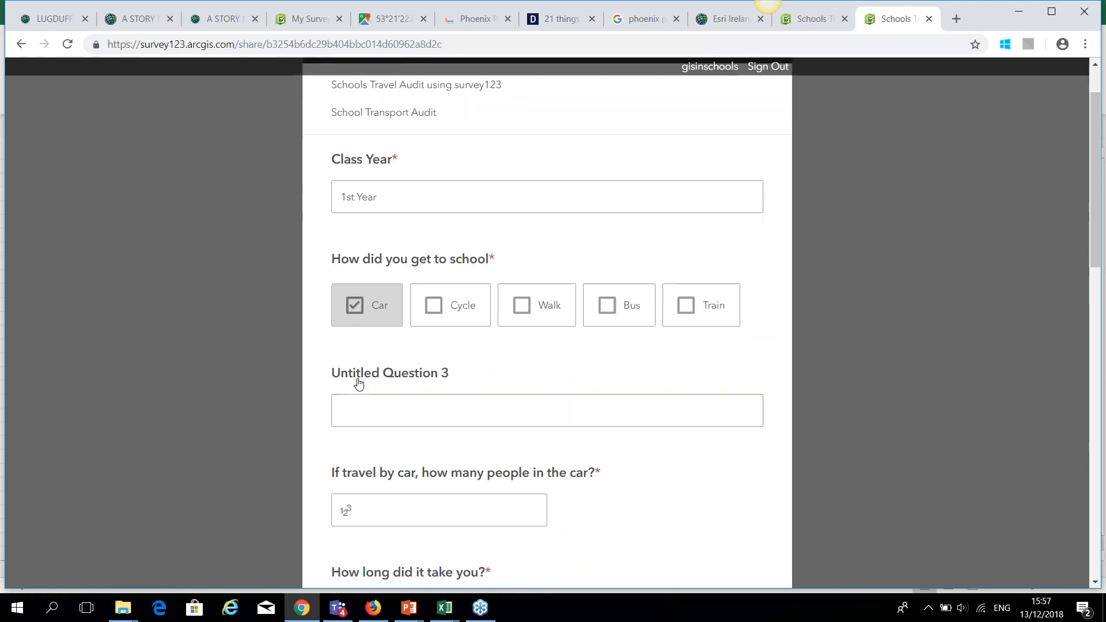
click(395, 367)
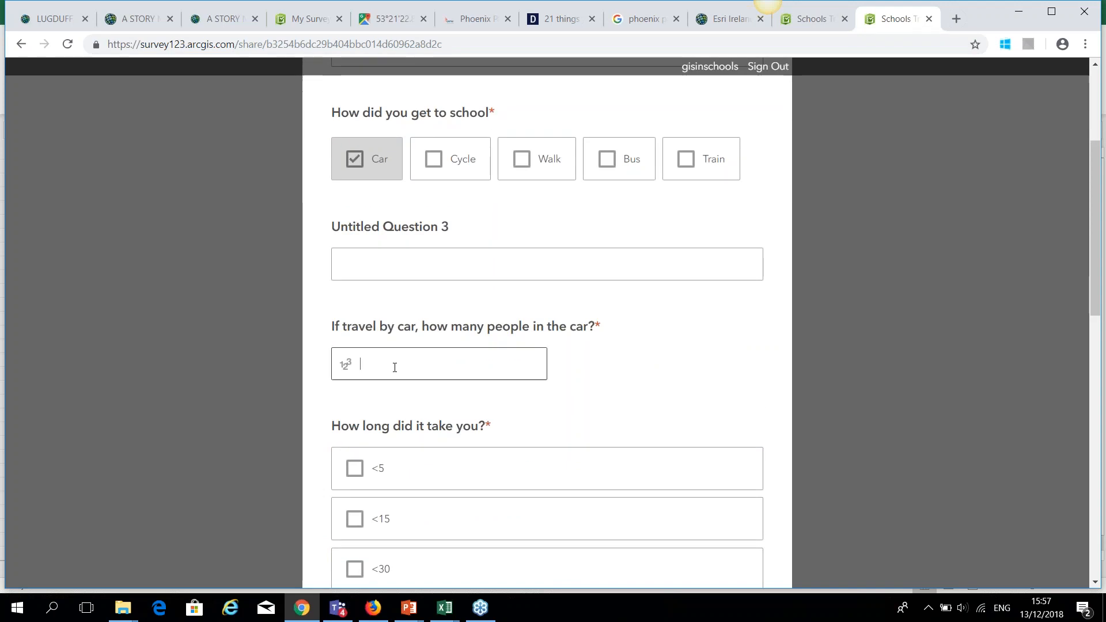
scroll(380, 380, down, 3)
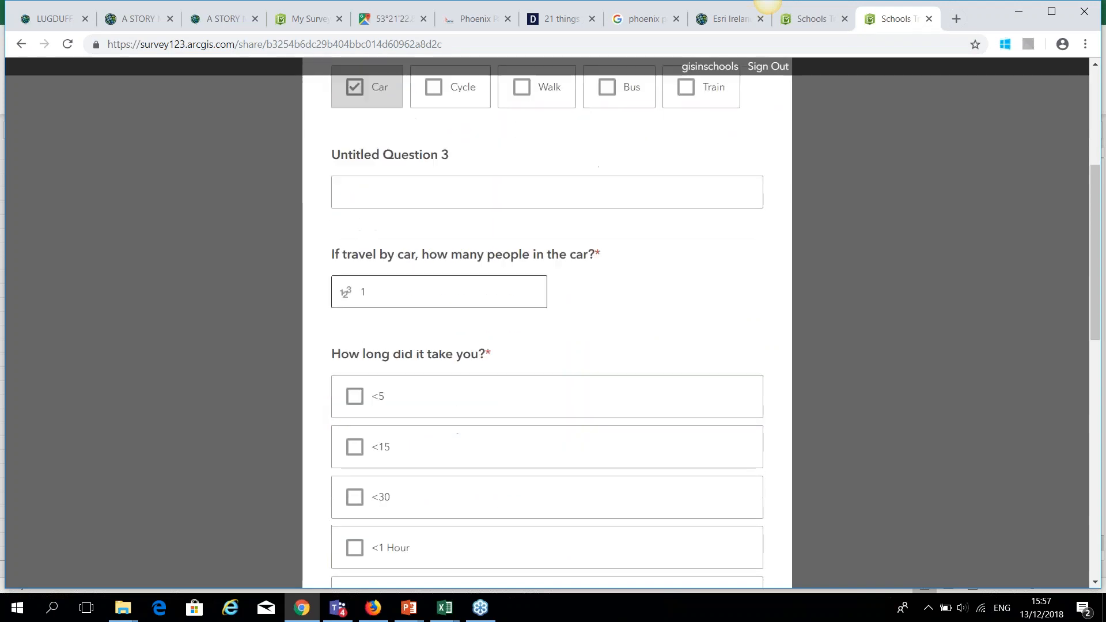
click(358, 384)
scroll(357, 383, down, 3)
scroll(358, 383, down, 3)
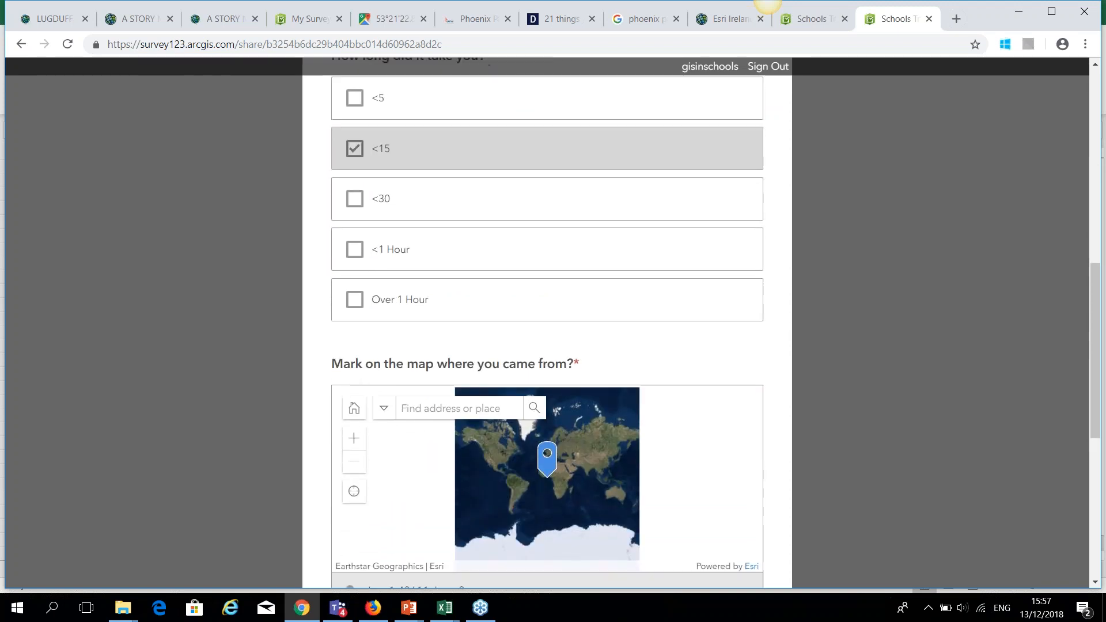
scroll(547, 323, down, 1)
click(446, 278)
Locate 'esri ireland, ashtown road, dublin 15' on the map and position the pin.
text(esri)
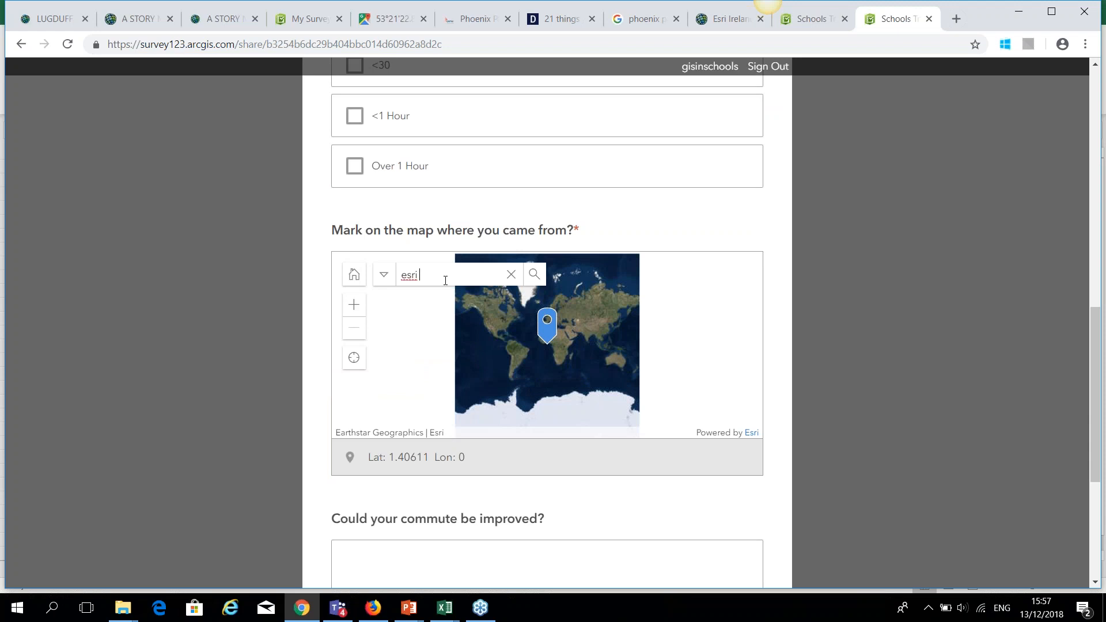
text( ireland, ash)
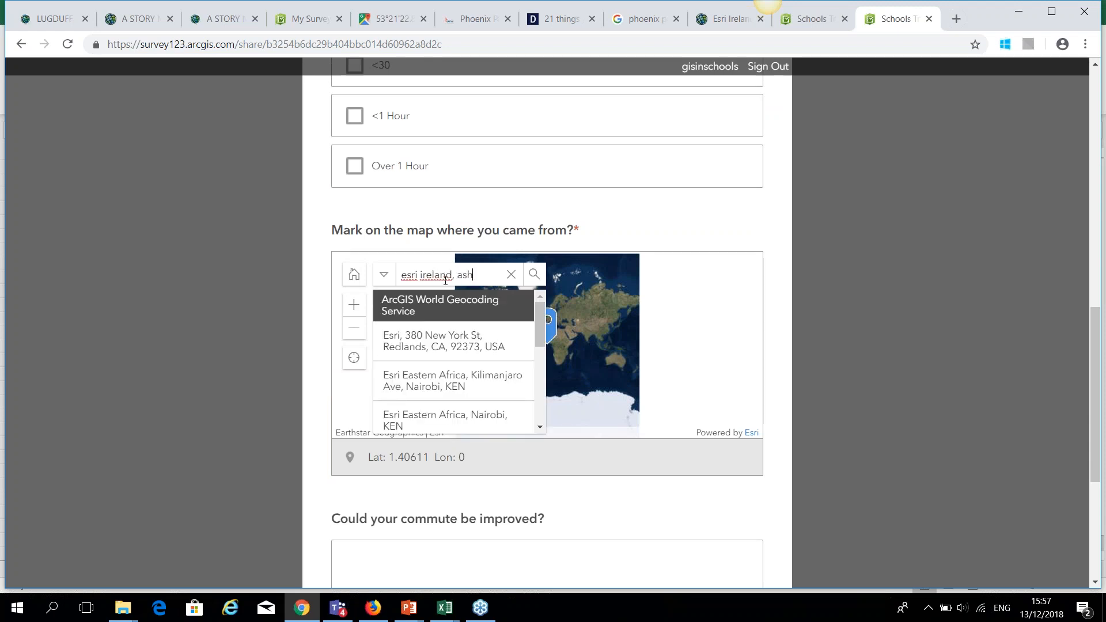
text(town road, dublin 15)
key(Return)
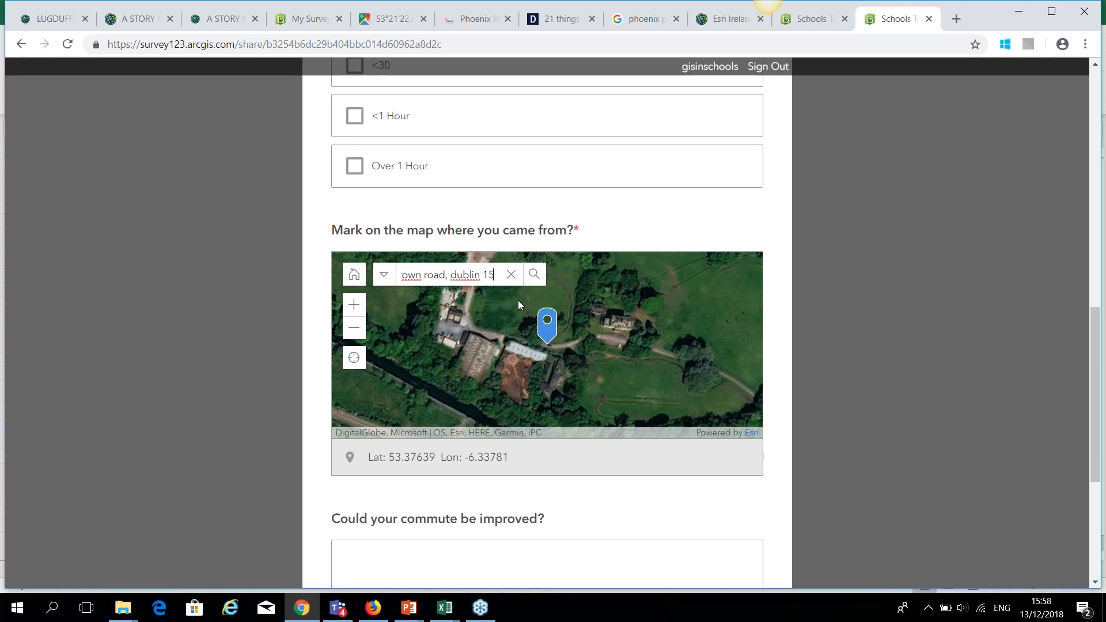
scroll(512, 322, down, 1)
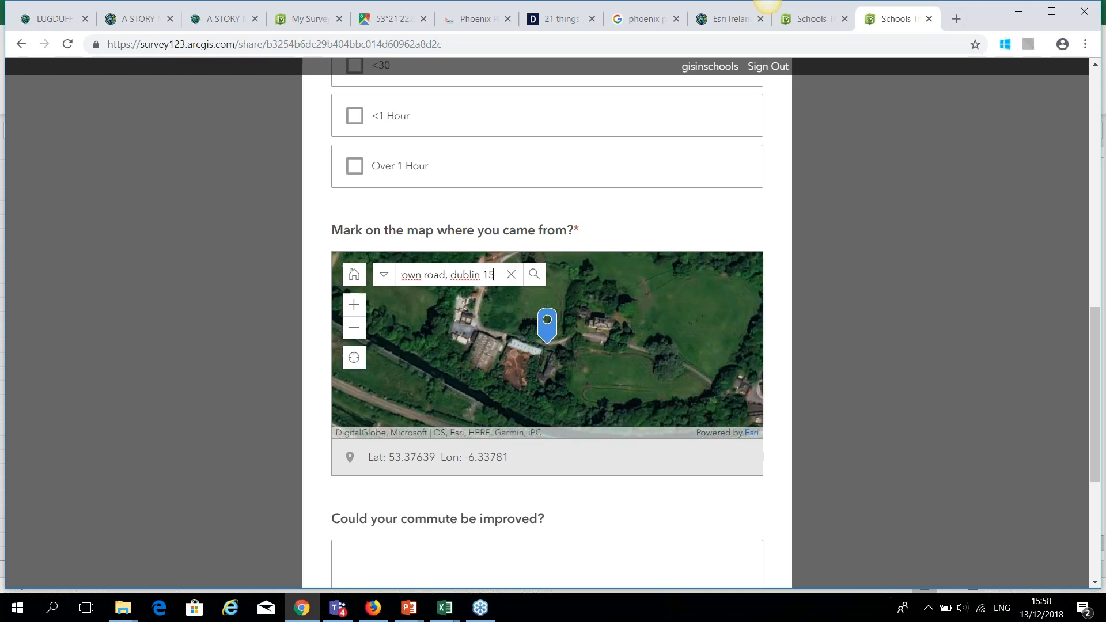
scroll(519, 327, down, 1)
drag(559, 356, 546, 301)
Answer the commute-improvement question with 'yes'.
click(600, 505)
scroll(598, 507, down, 2)
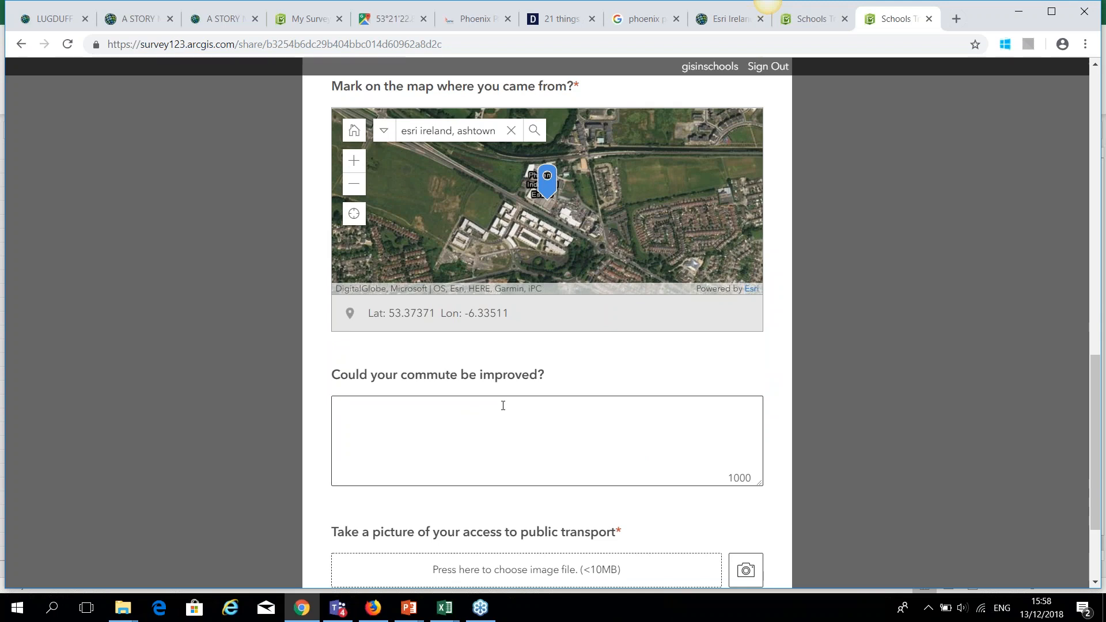
text(yes, more buses in the area)
scroll(503, 406, down, 1)
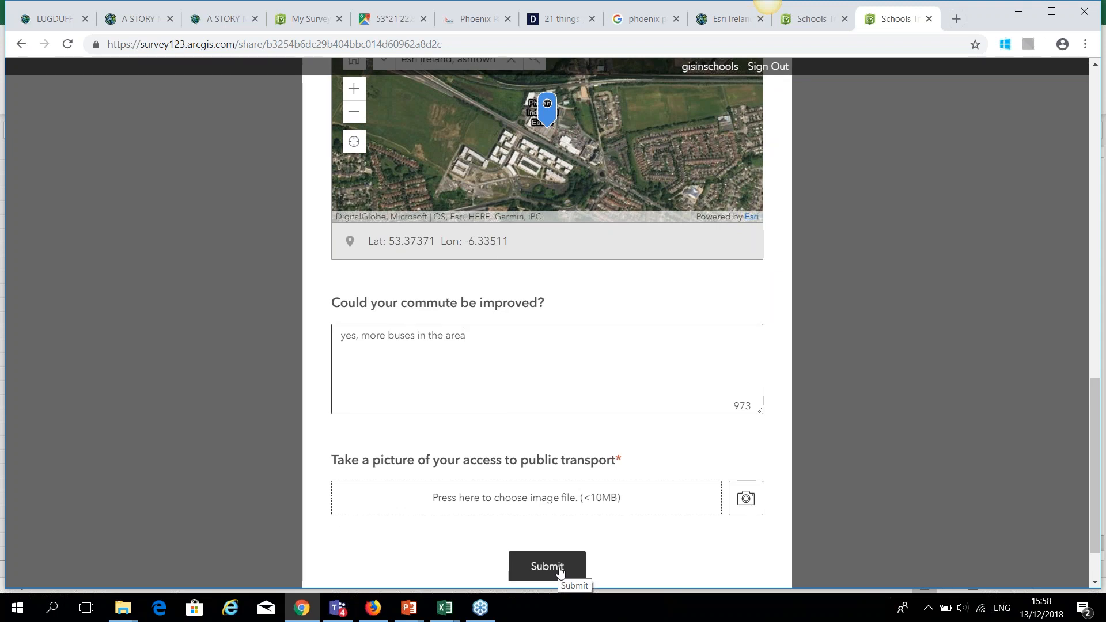
Block camera access for the picture question and submit, which flags the required picture.
click(743, 506)
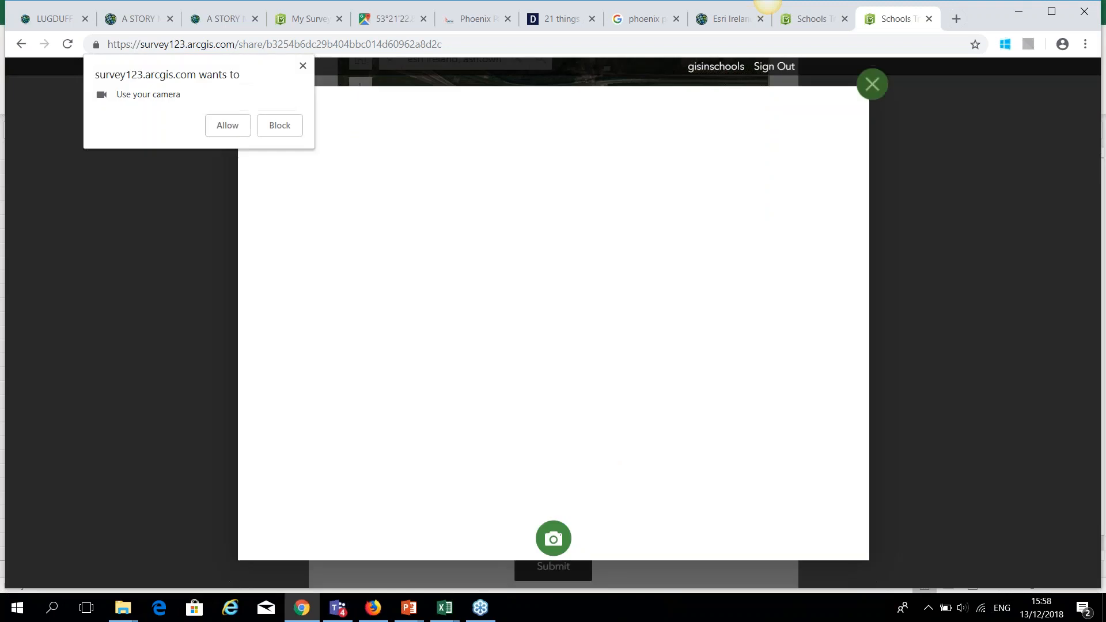
click(280, 127)
click(873, 87)
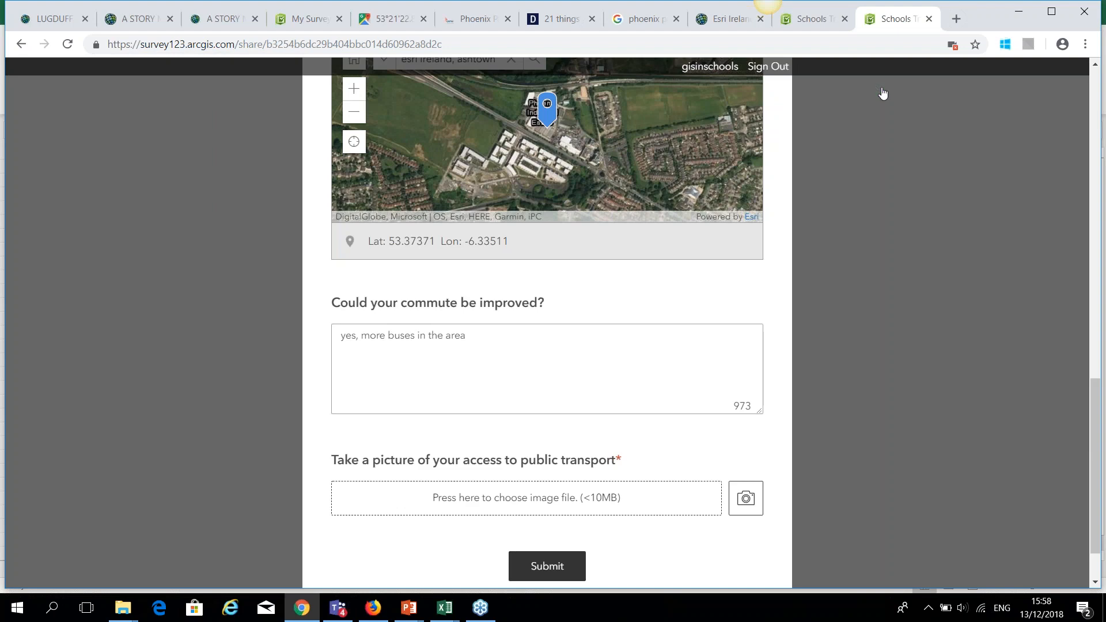
click(534, 565)
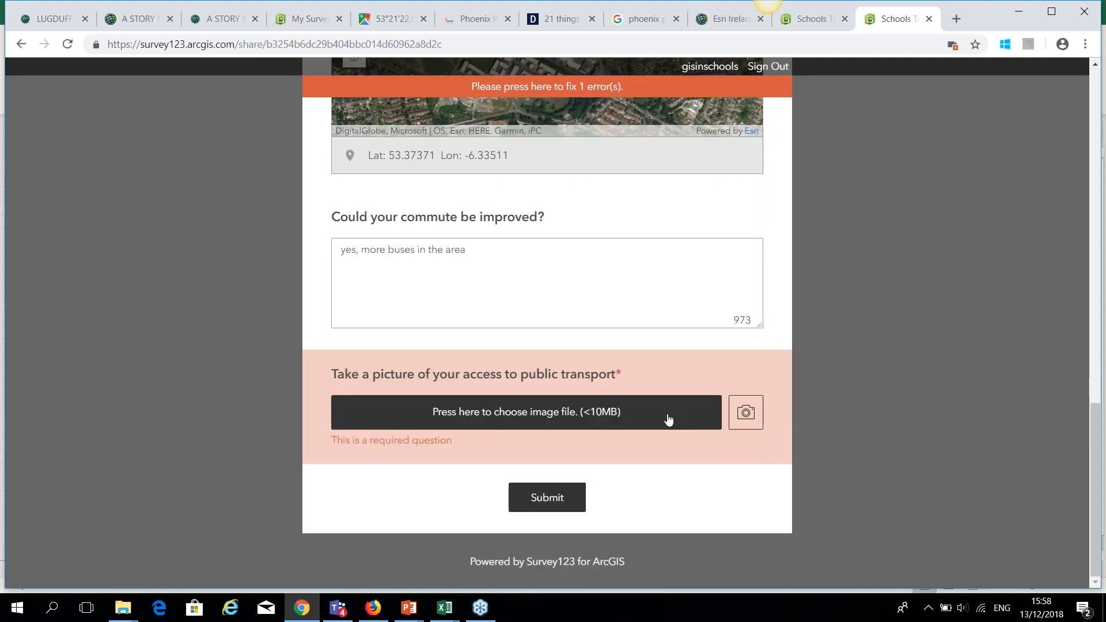
scroll(676, 443, up, 5)
scroll(675, 443, up, 12)
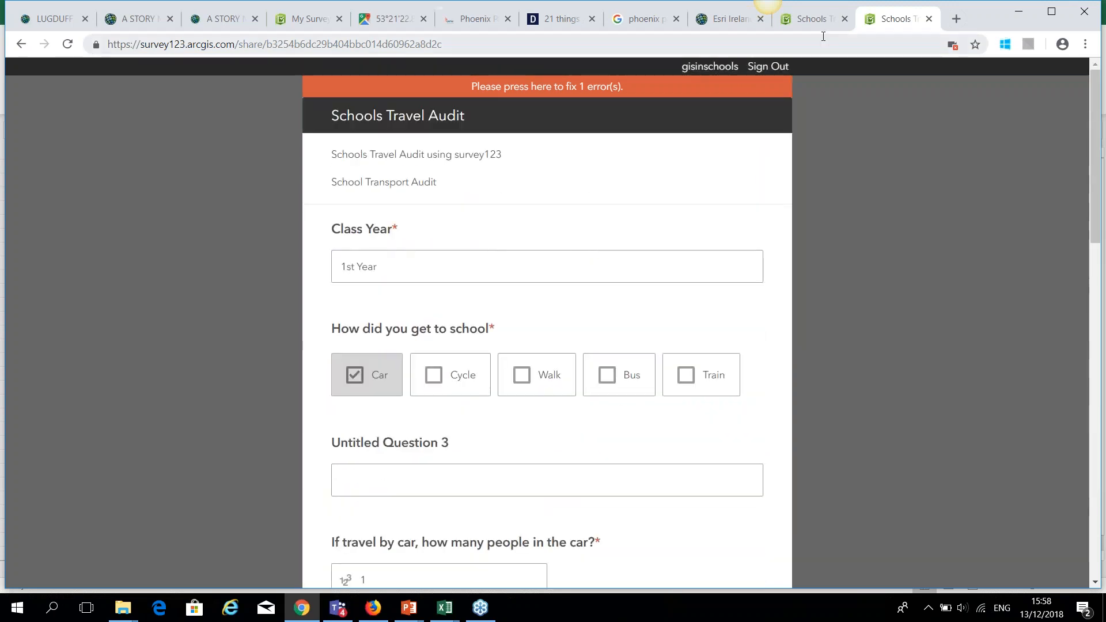
Open a blank copy of the form from the survey link, then return to Collaborate.
click(809, 18)
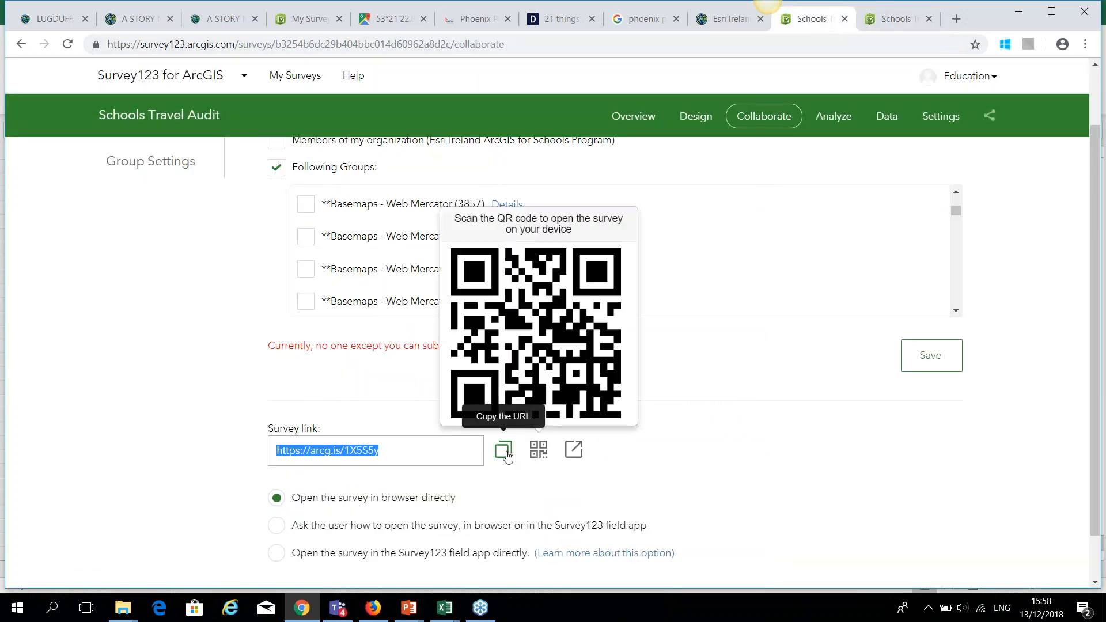
mouse_move(529, 456)
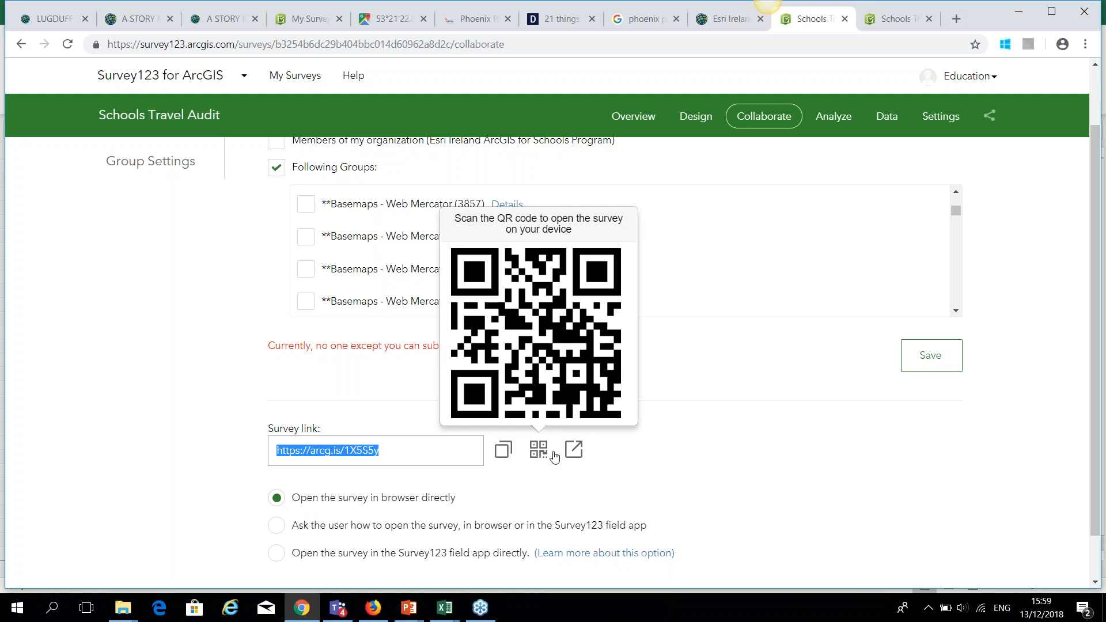
click(574, 453)
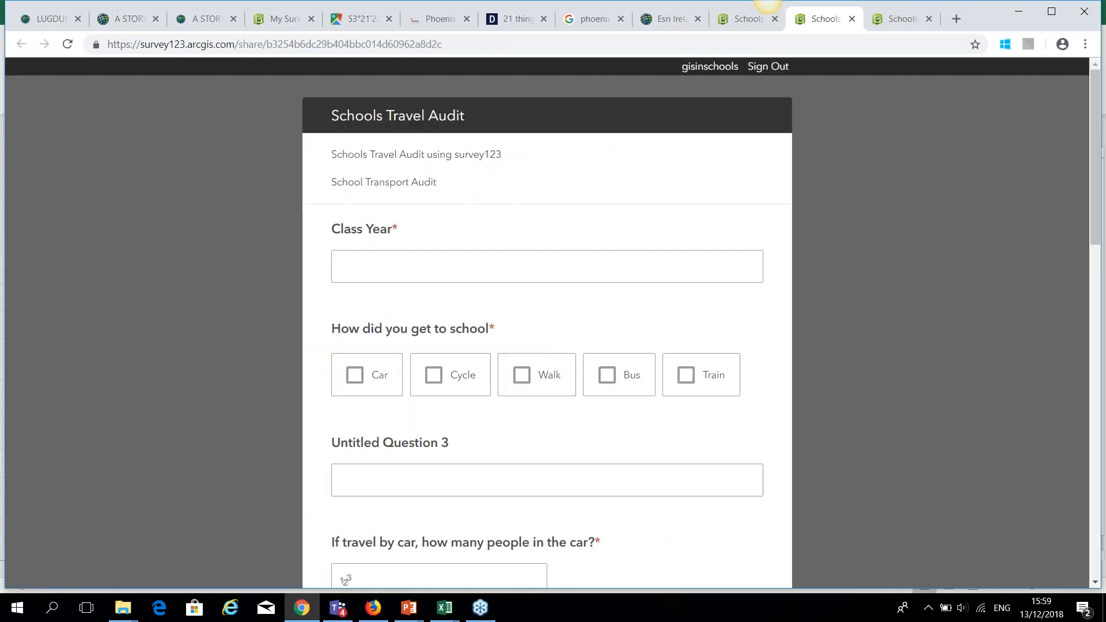
click(737, 23)
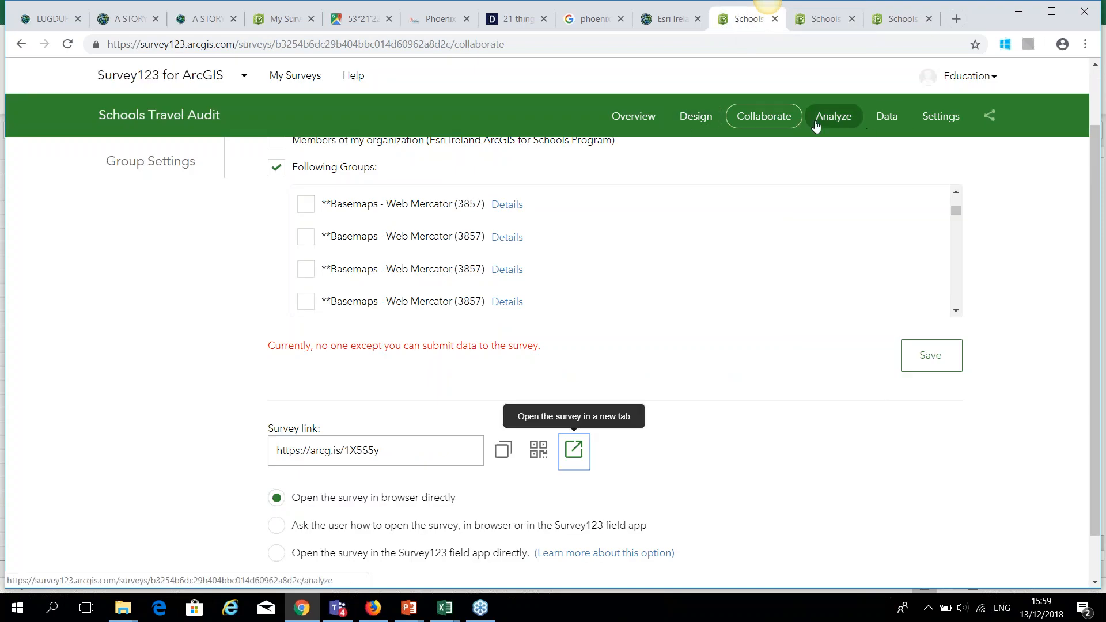
click(707, 120)
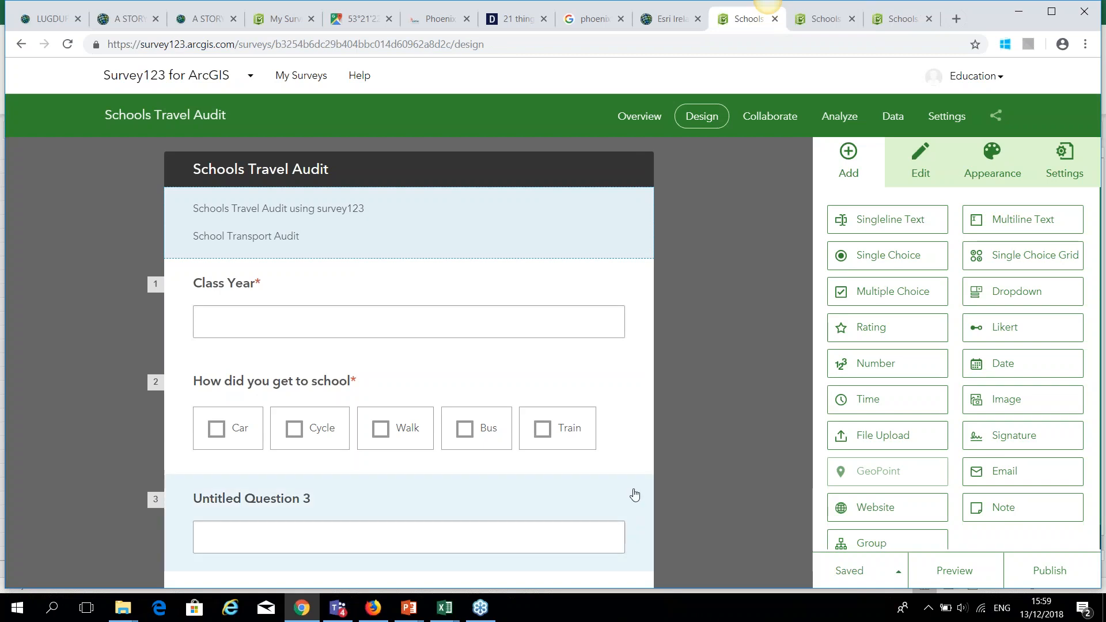
Delete Untitled Question 3 from the form.
scroll(628, 510, down, 1)
click(541, 437)
click(617, 489)
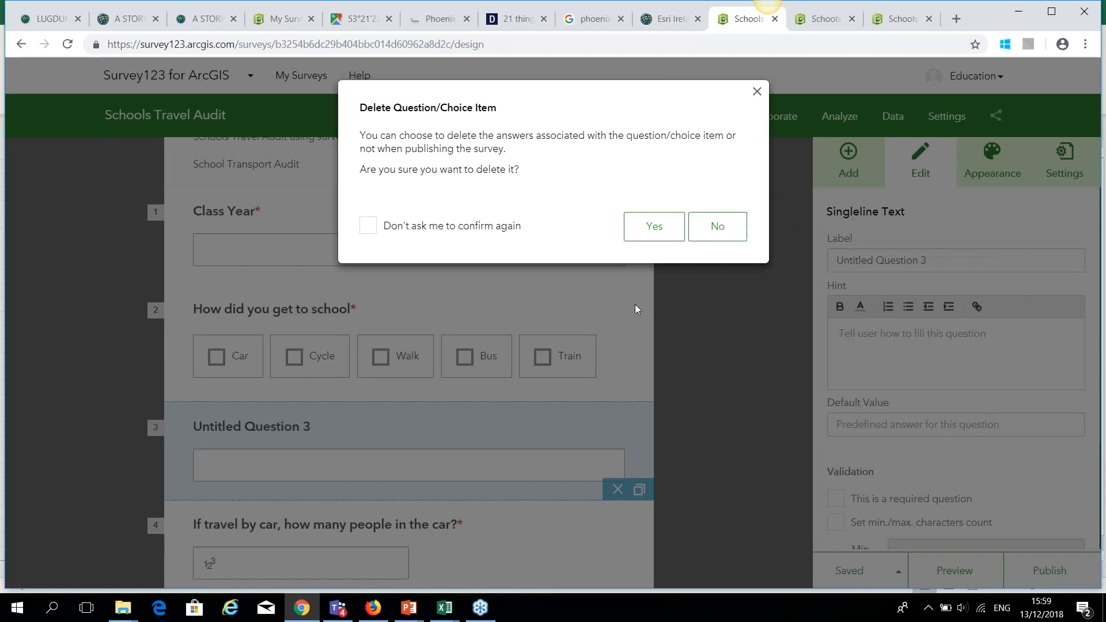
click(646, 219)
Make the picture question optional, save, and republish the survey.
scroll(605, 447, down, 9)
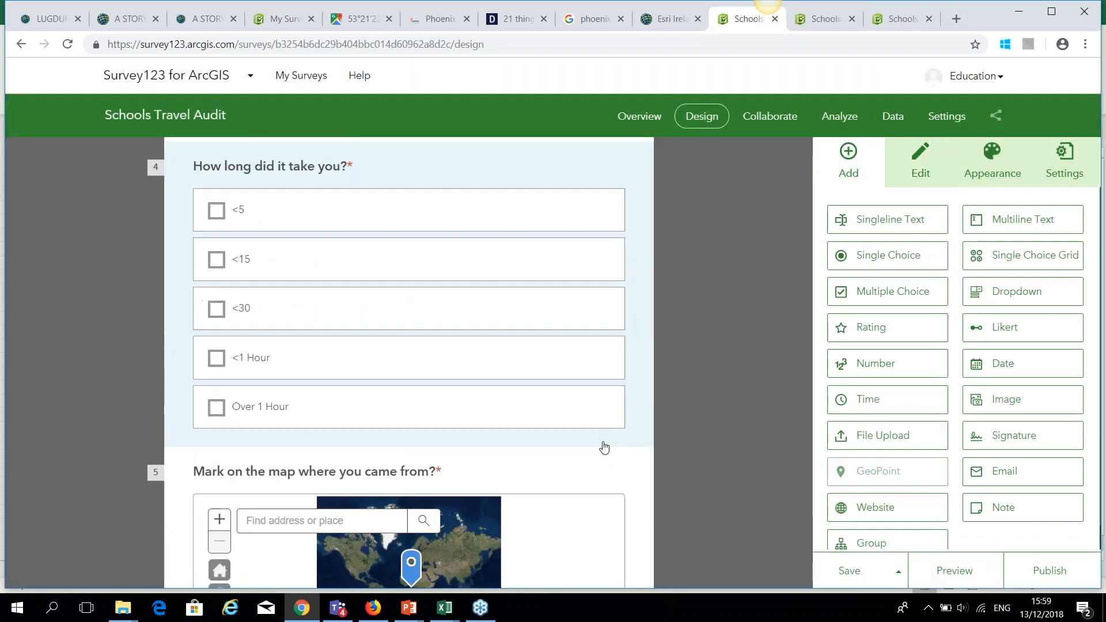
scroll(604, 448, down, 5)
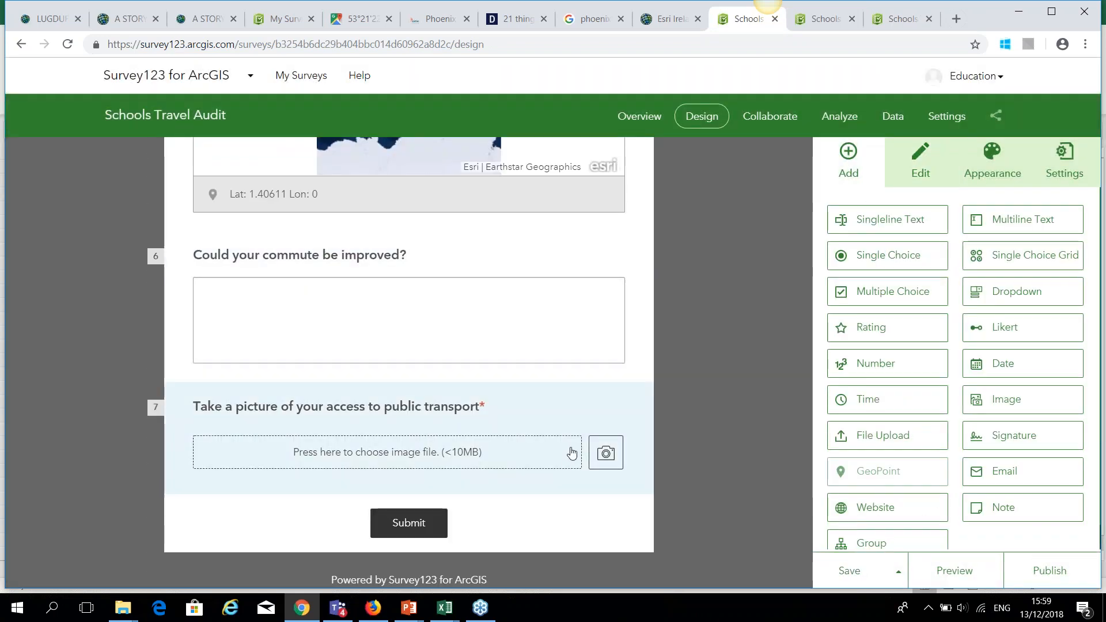
click(588, 411)
click(850, 566)
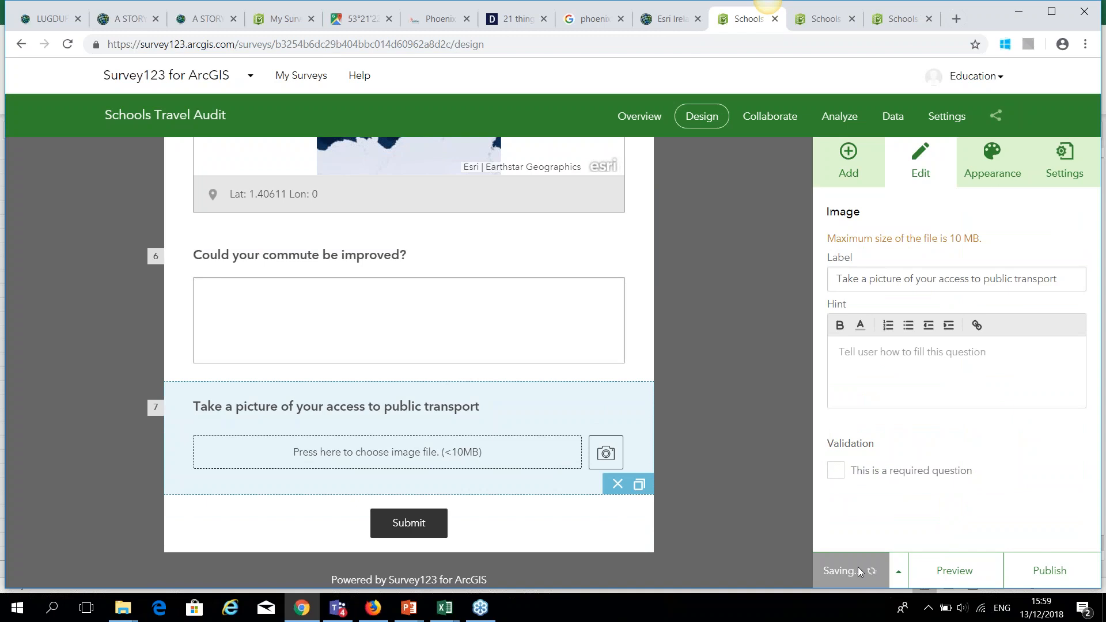
click(1073, 572)
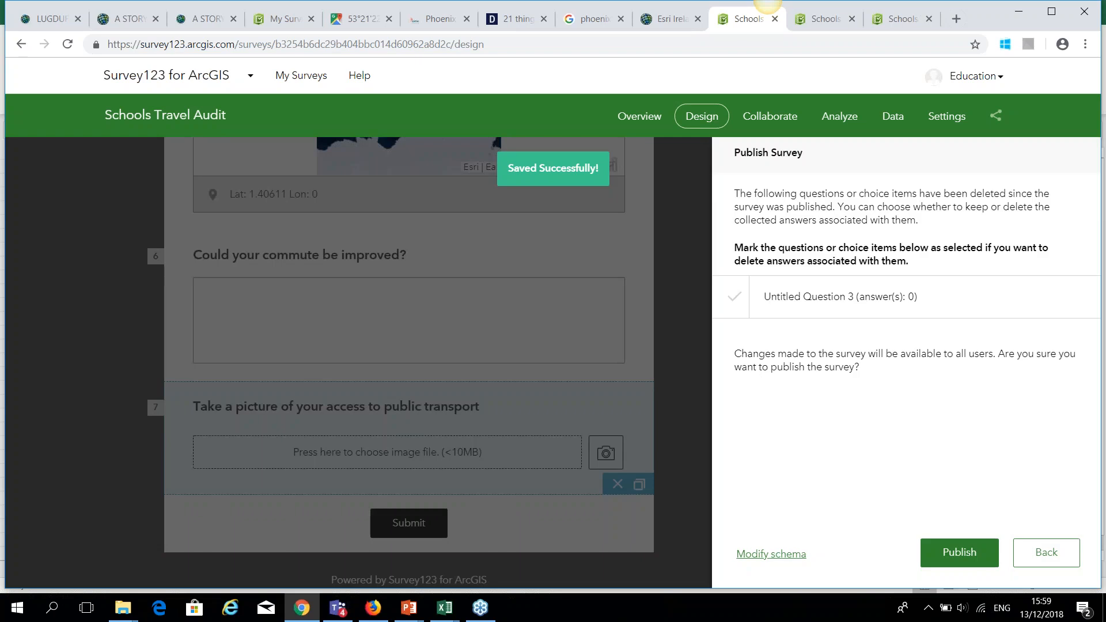
click(959, 553)
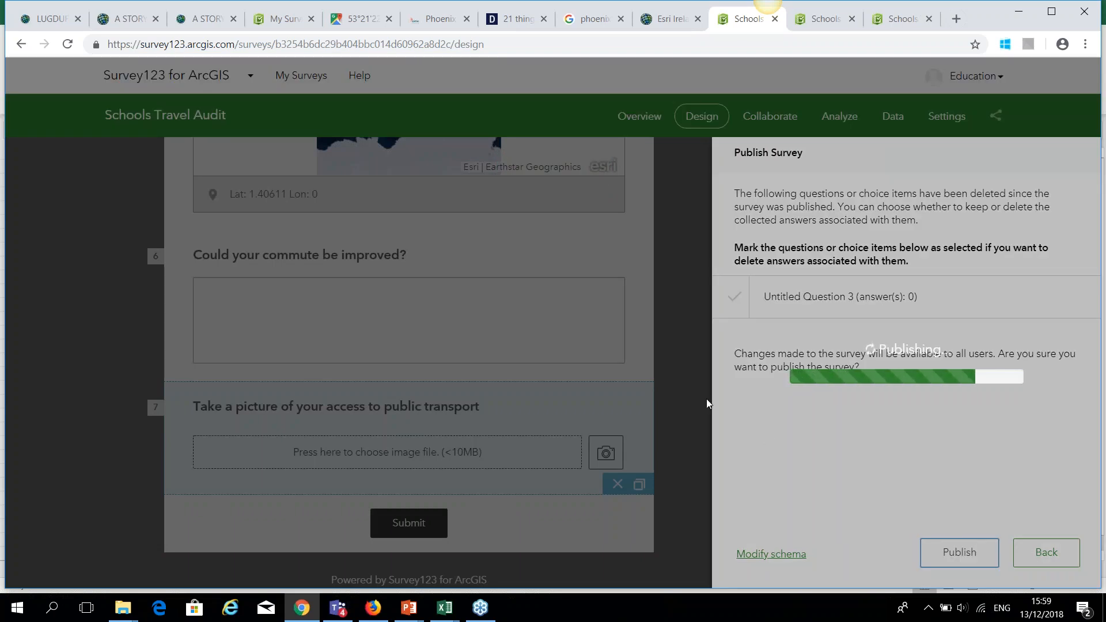
Switch to the UNESCO_Sites_in_Ireland_maptourtemplate workbook and scroll back to column A.
mouse_move(452, 616)
click(628, 571)
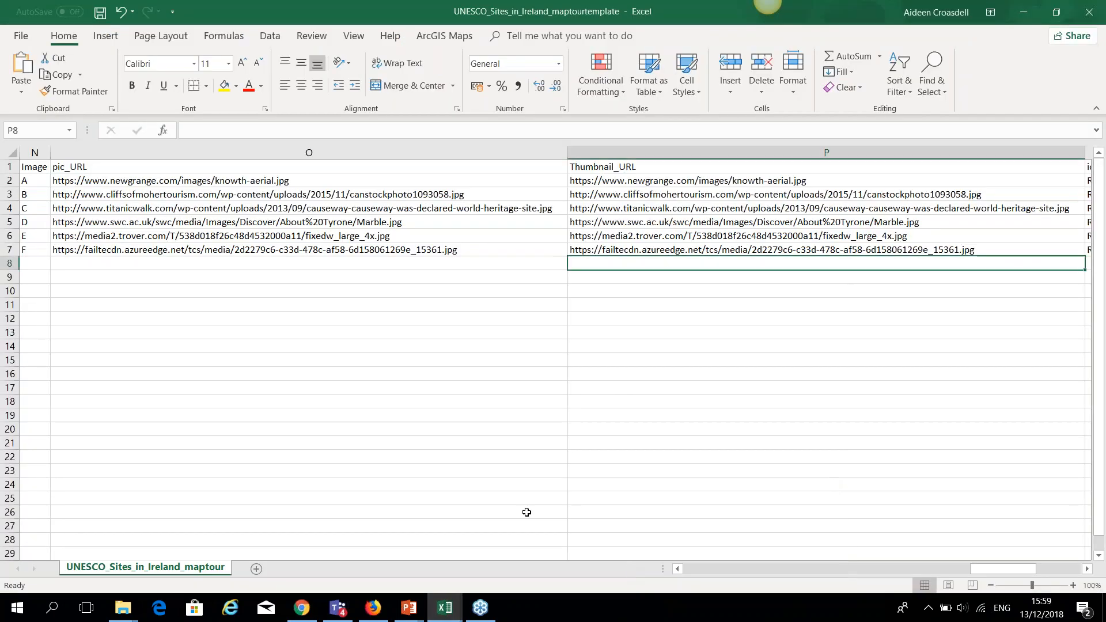
drag(984, 570, 692, 575)
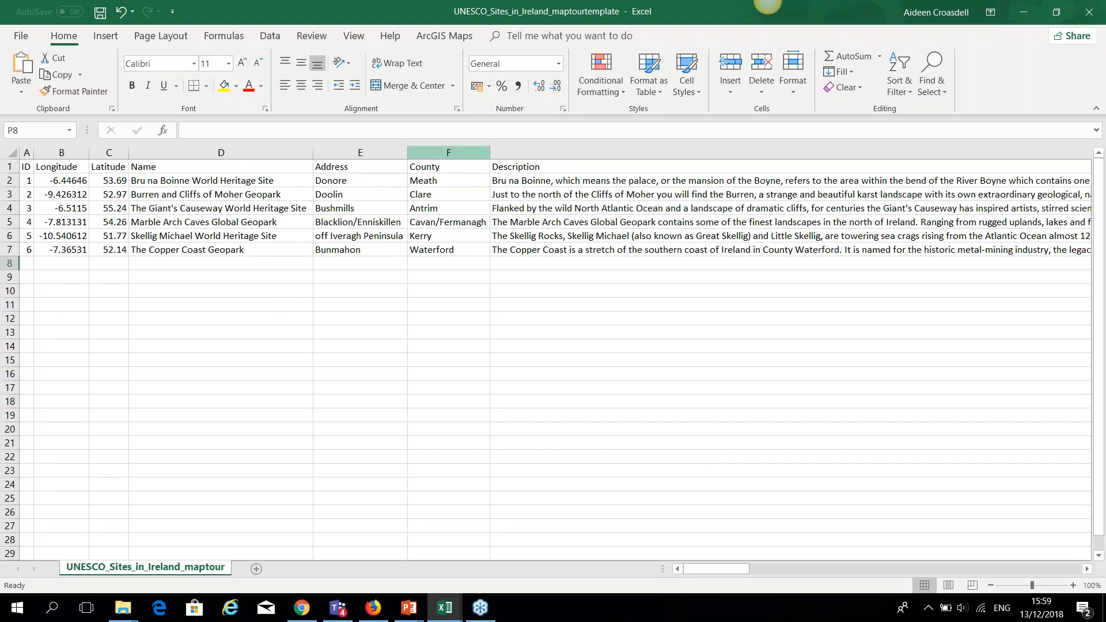
click(729, 569)
mouse_move(729, 569)
mouse_down()
mouse_move(1092, 592)
mouse_move(740, 570)
mouse_up()
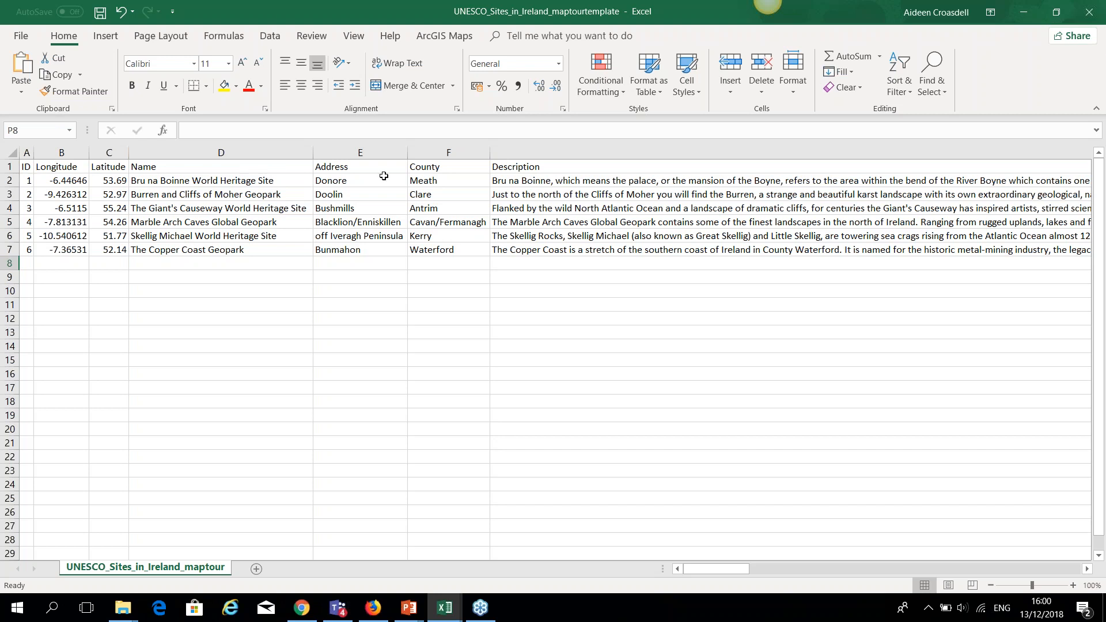
Scroll to row 8, enter ID 7 in cell A8, then bring the ArcGIS My Content page forward.
mouse_move(746, 574)
mouse_down()
mouse_move(1014, 572)
mouse_move(743, 571)
mouse_up()
drag(725, 568, 724, 603)
click(29, 263)
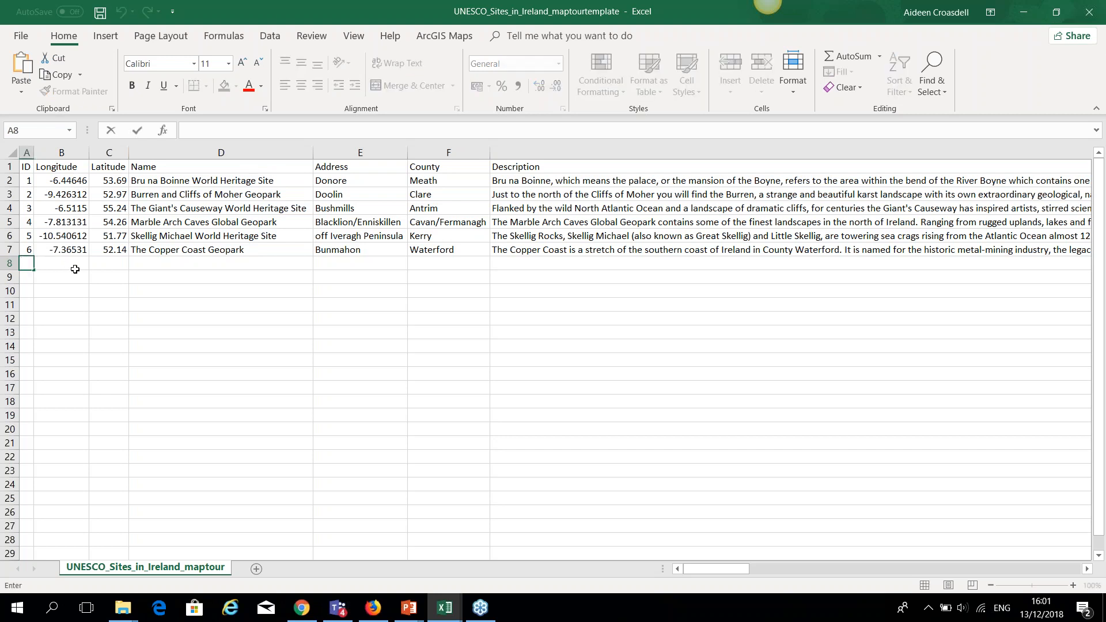
text(7)
click(75, 265)
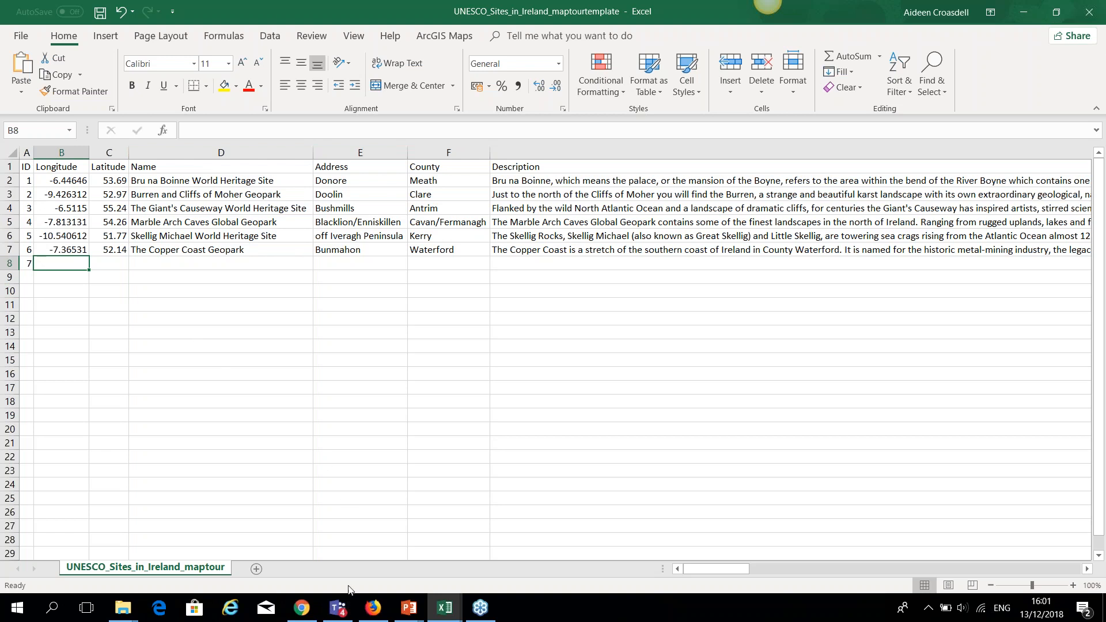
click(373, 611)
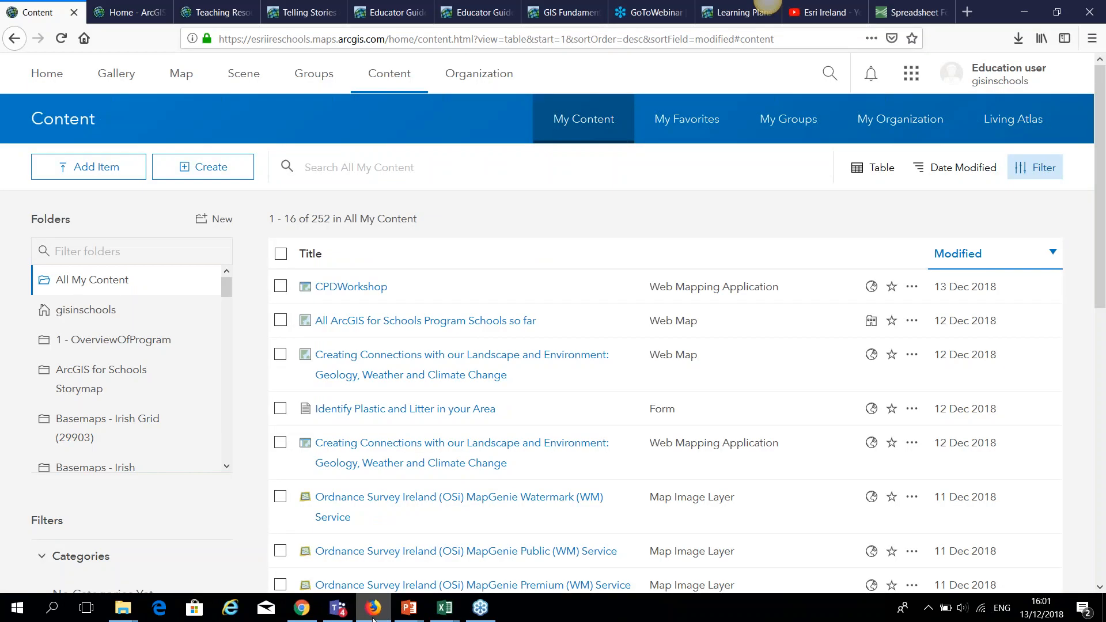
Search Google Maps for Phoenix Park, Dublin.
click(300, 606)
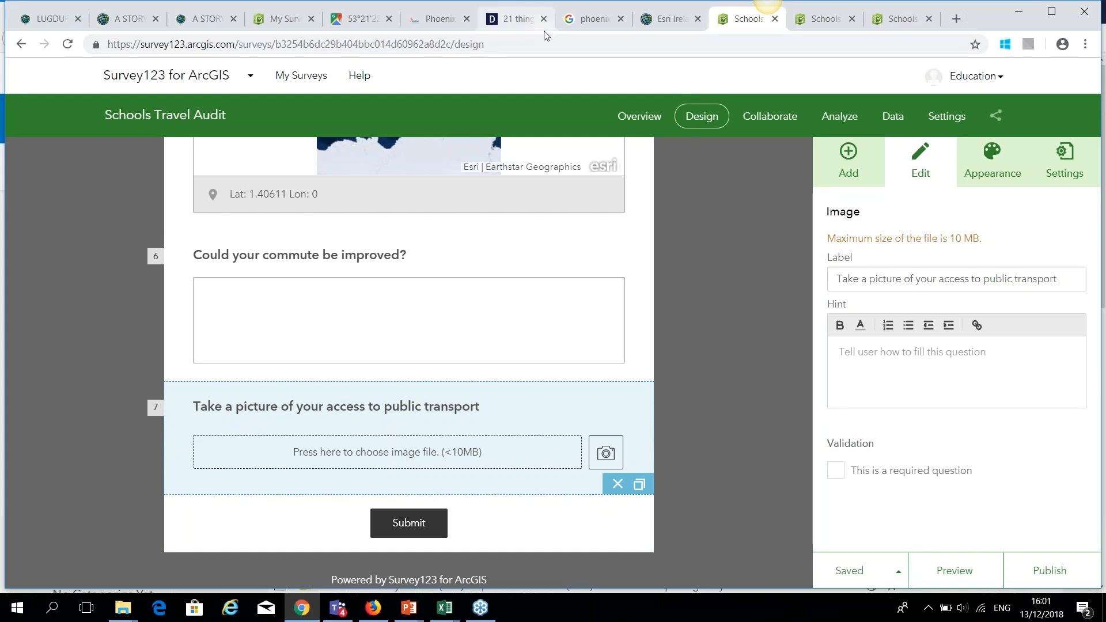
click(341, 14)
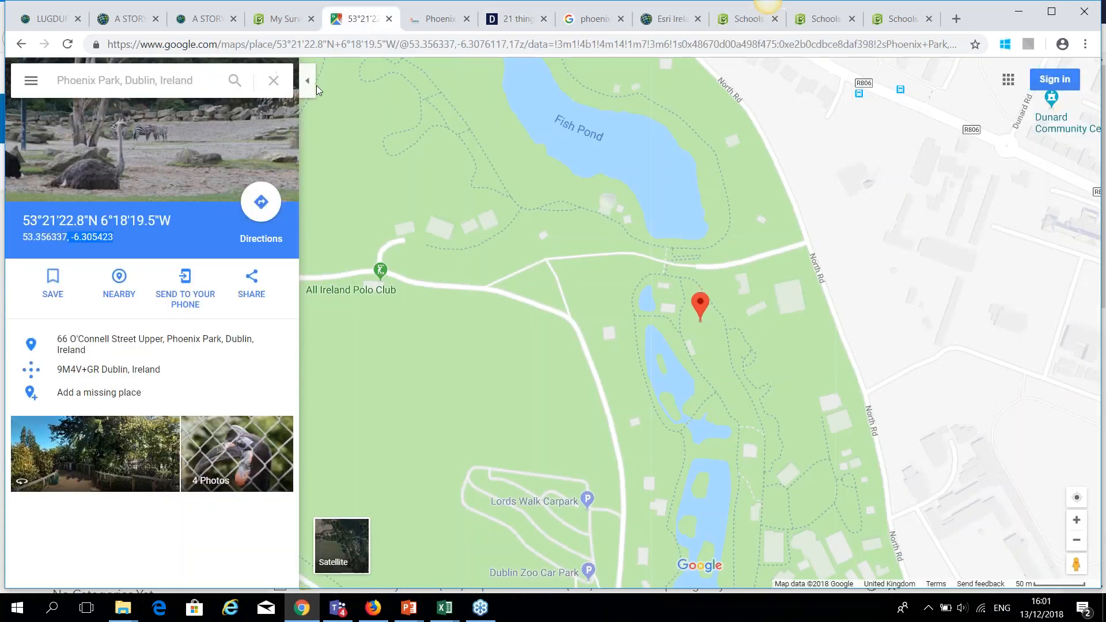
click(123, 78)
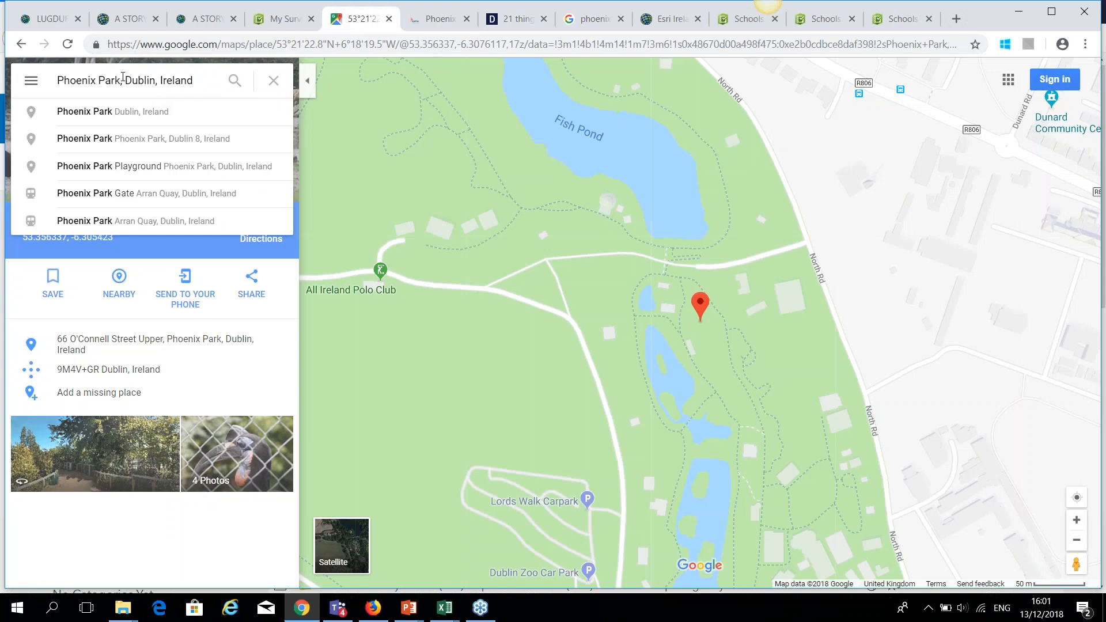
click(233, 83)
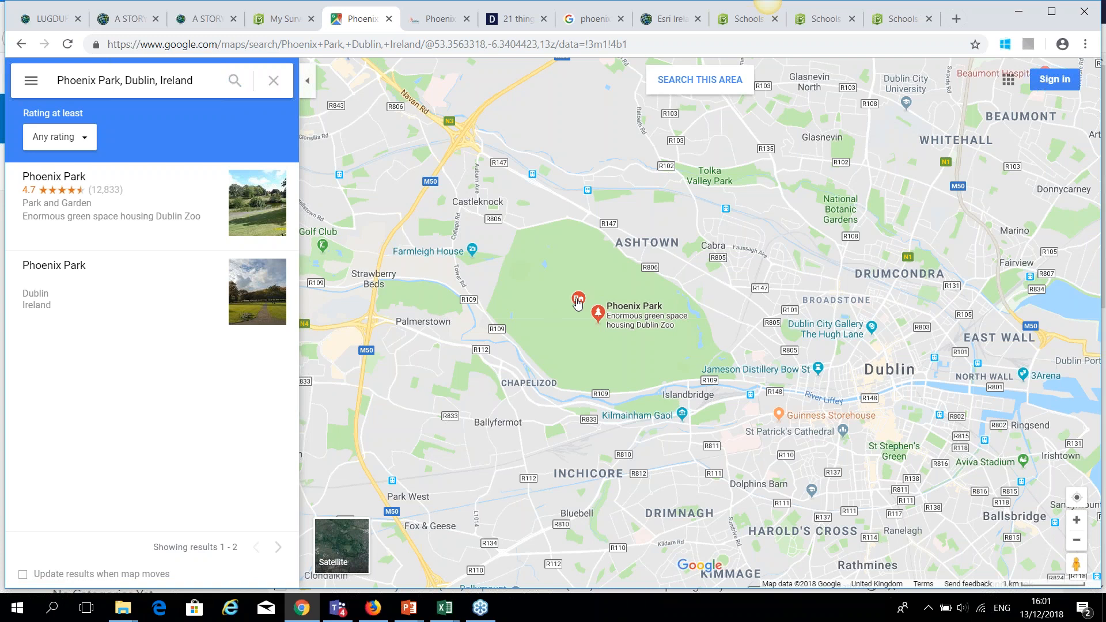
Get Dublin Zoo's coordinates 53.356283, -6.305356 and select the longitude -6.305356.
scroll(614, 334, up, 1)
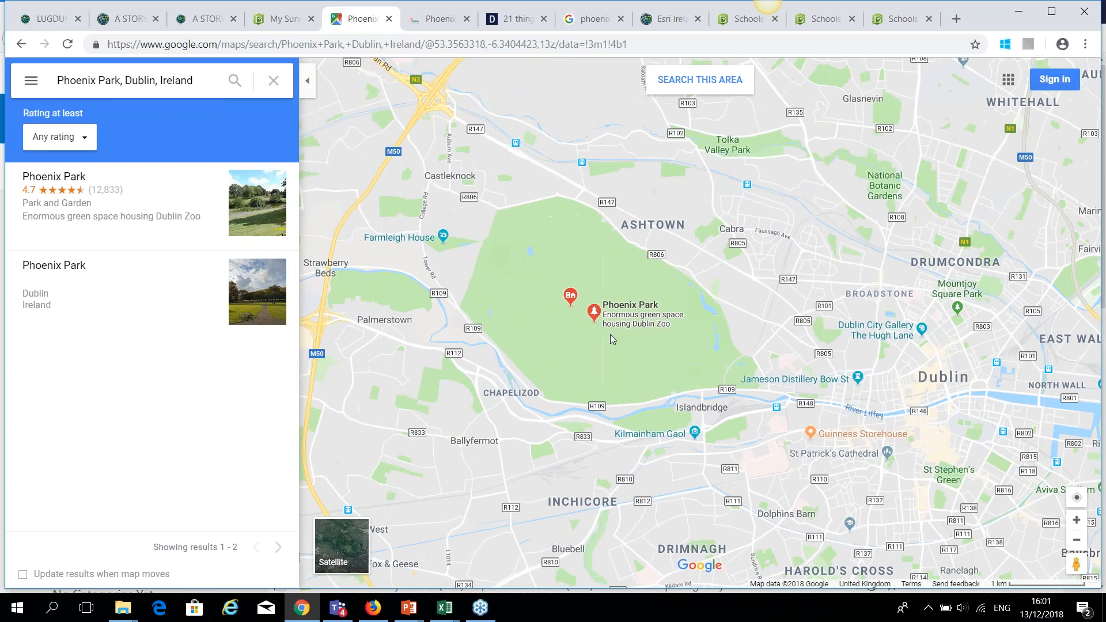
scroll(610, 318, up, 5)
mouse_move(811, 357)
mouse_down()
mouse_move(729, 430)
mouse_move(615, 312)
mouse_up()
scroll(615, 312, up, 3)
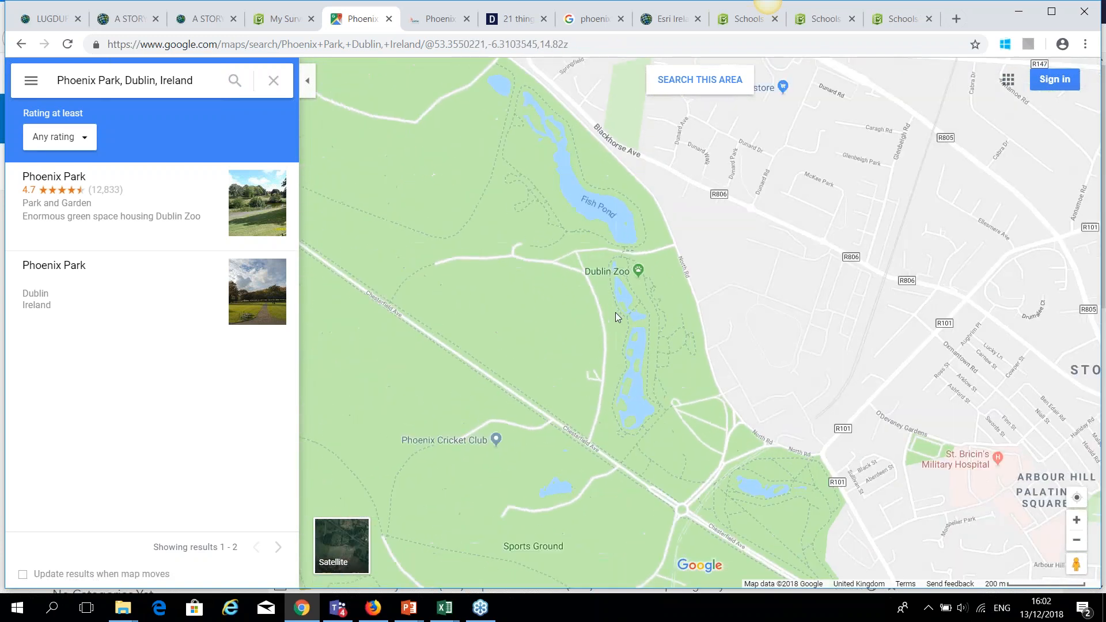
scroll(615, 312, up, 3)
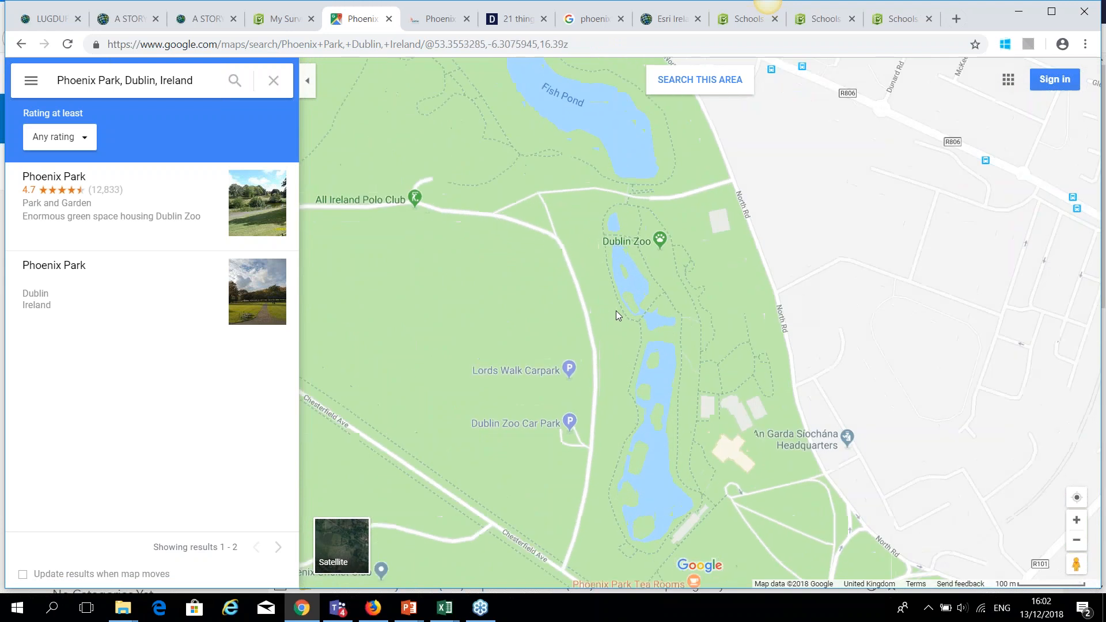
right_click(659, 243)
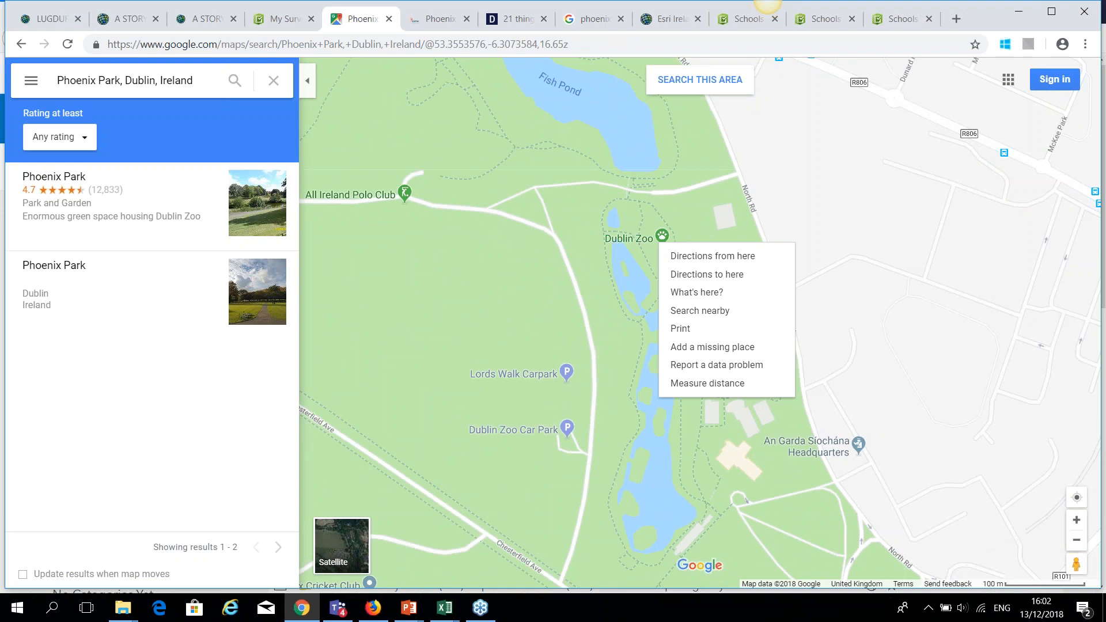
click(689, 295)
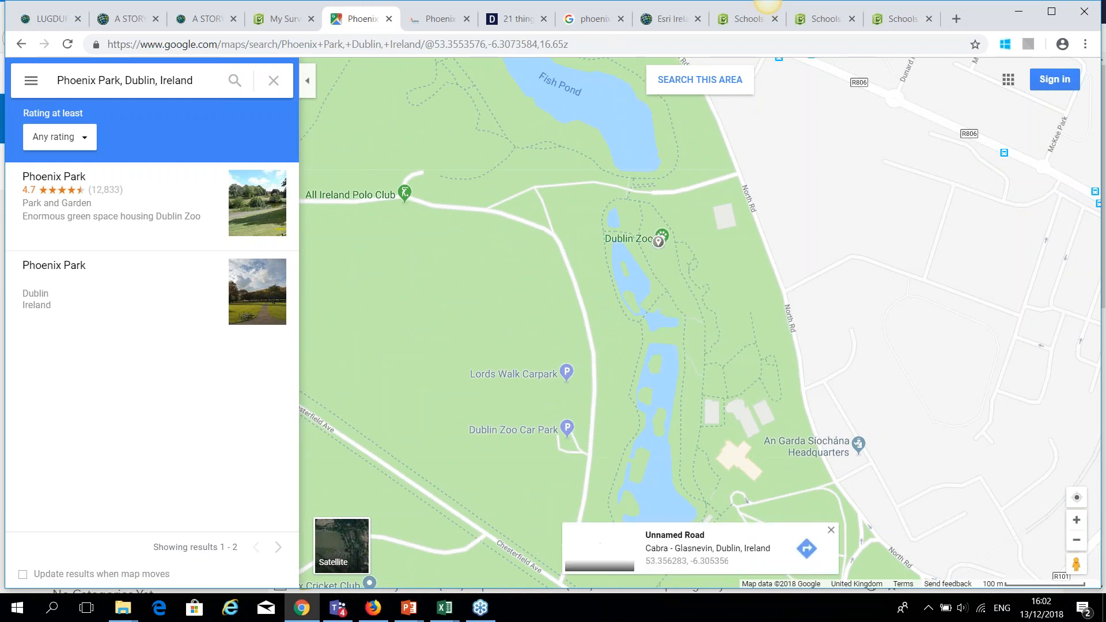
click(690, 562)
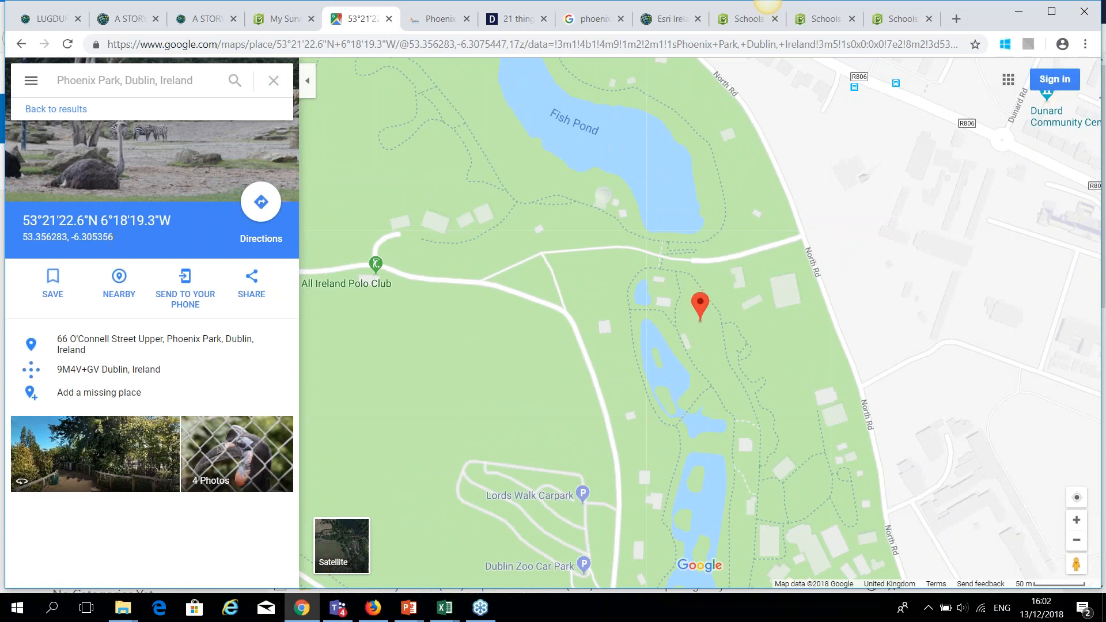
drag(118, 238, 74, 238)
click(453, 614)
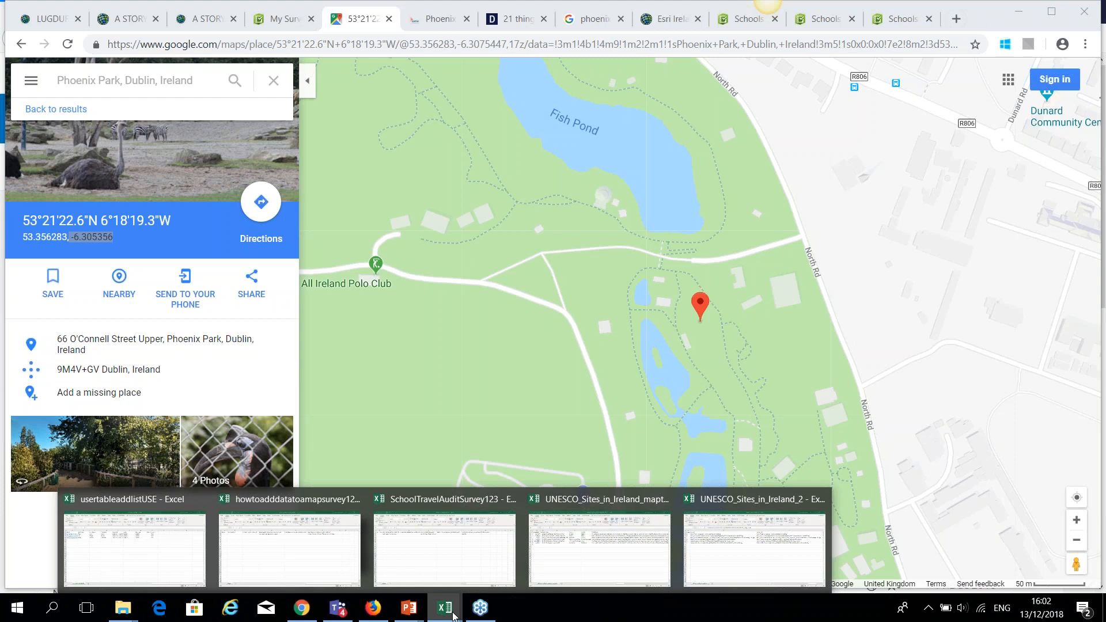
In UNESCO_Sites_in_Ireland_2, enter ID 7 in A8 and paste longitude -6.305356 into B8.
click(611, 540)
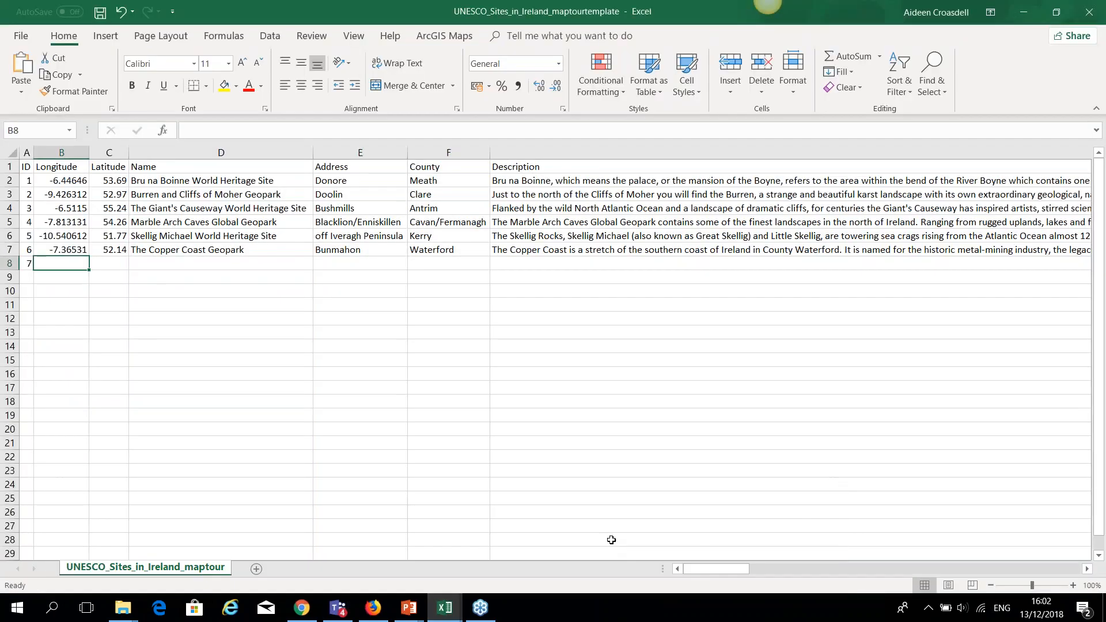
click(445, 608)
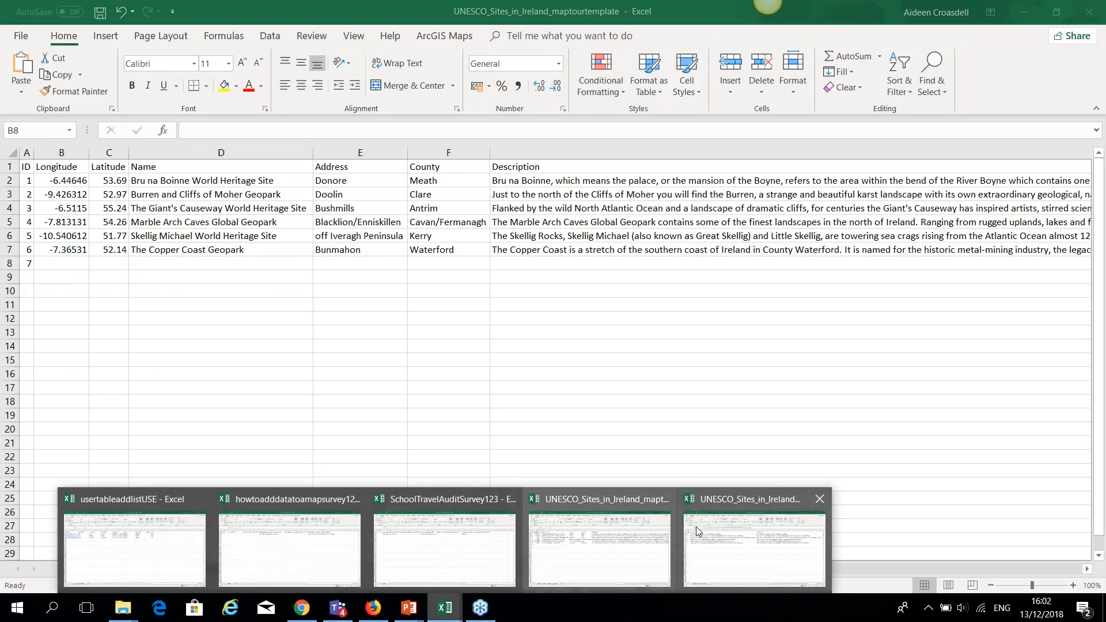
click(734, 524)
drag(979, 572, 686, 593)
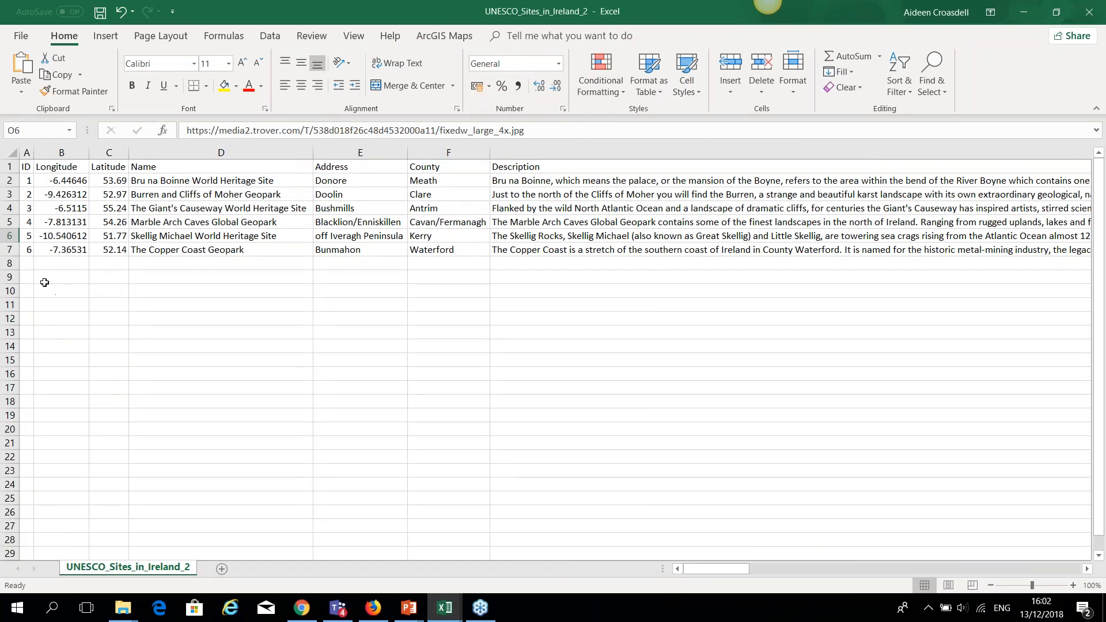
click(27, 263)
text(7)
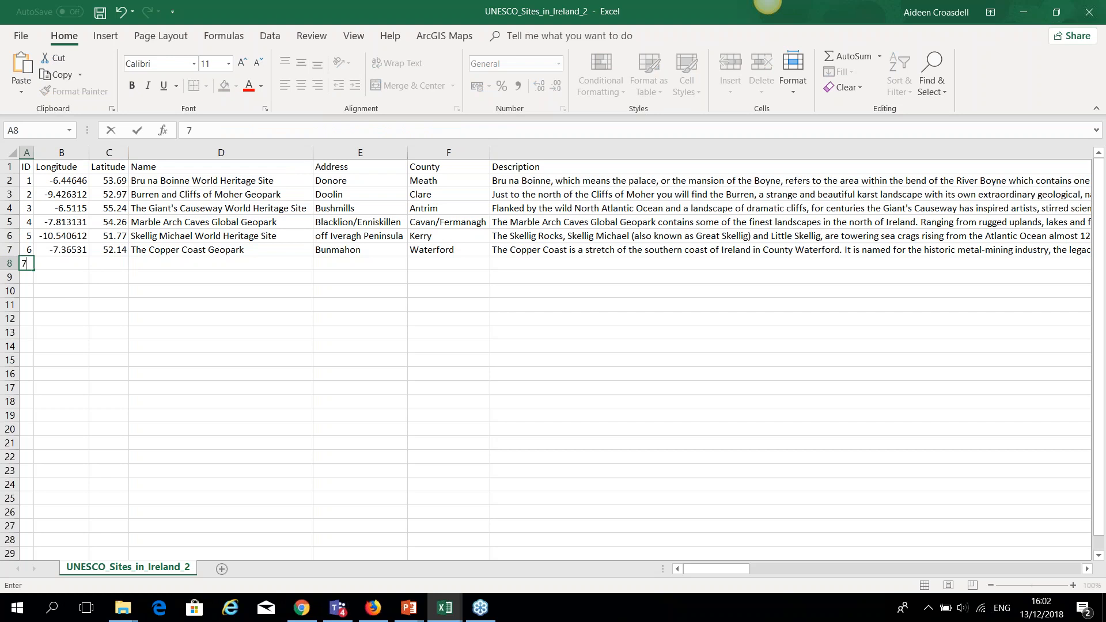
key(Tab)
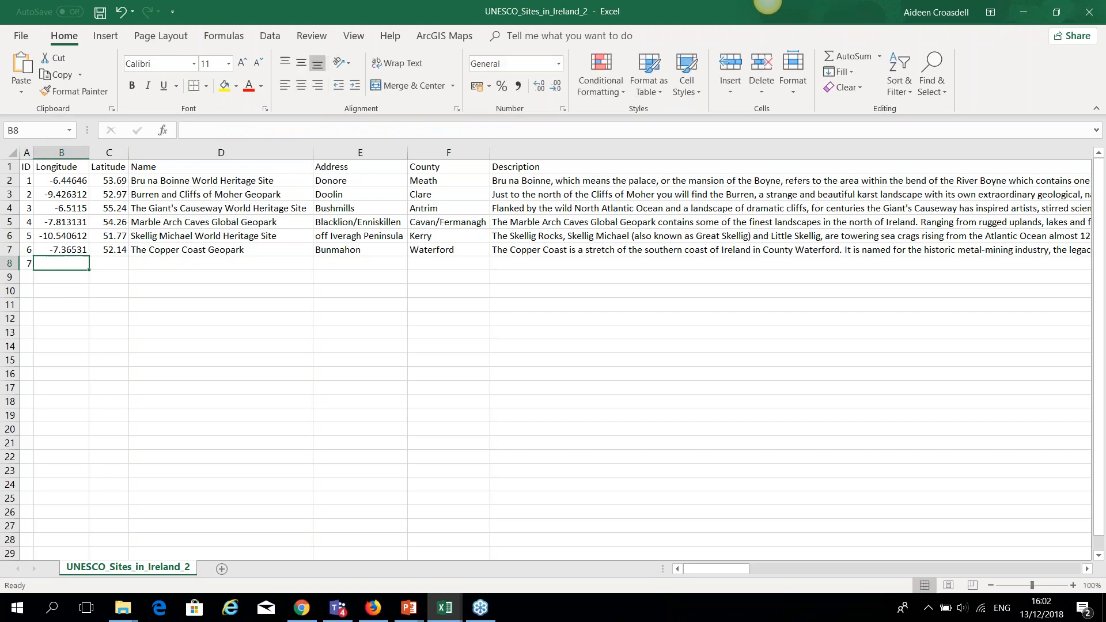
click(190, 132)
text(-6.305356)
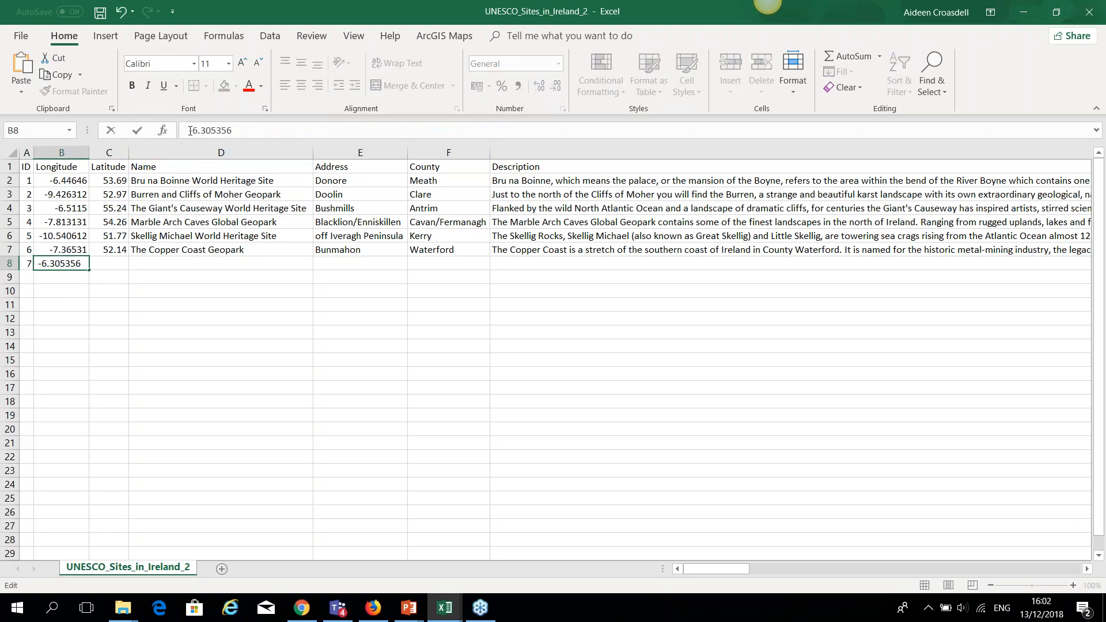
key(Return)
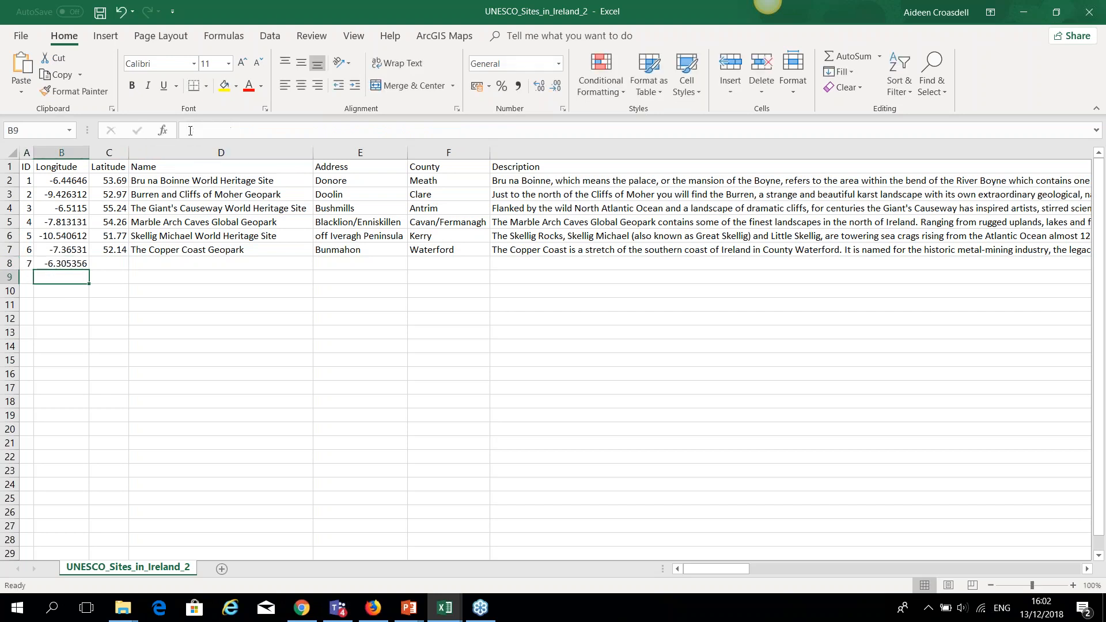
Copy latitude 53.356283 from Google Maps and paste it into C8.
click(119, 264)
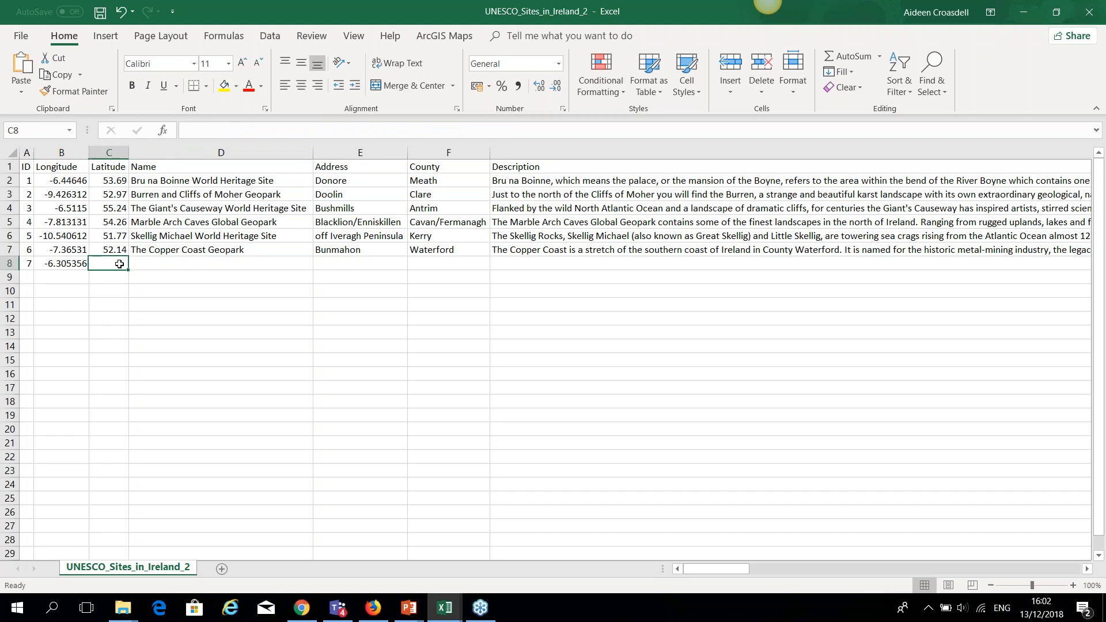
click(304, 610)
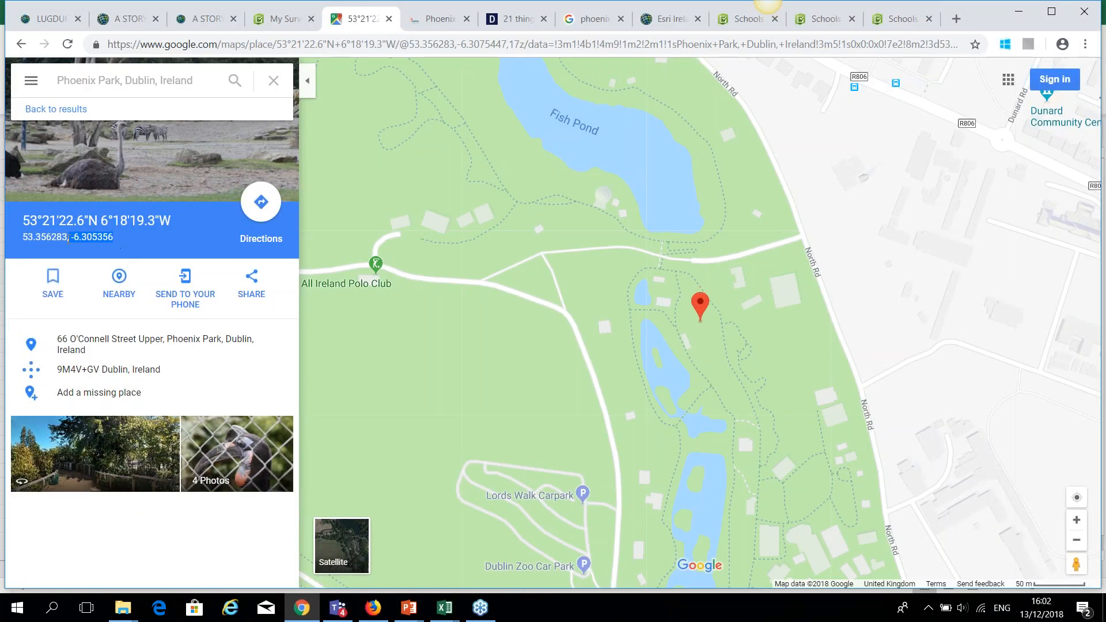
drag(68, 237, 23, 238)
key(ctrl+c)
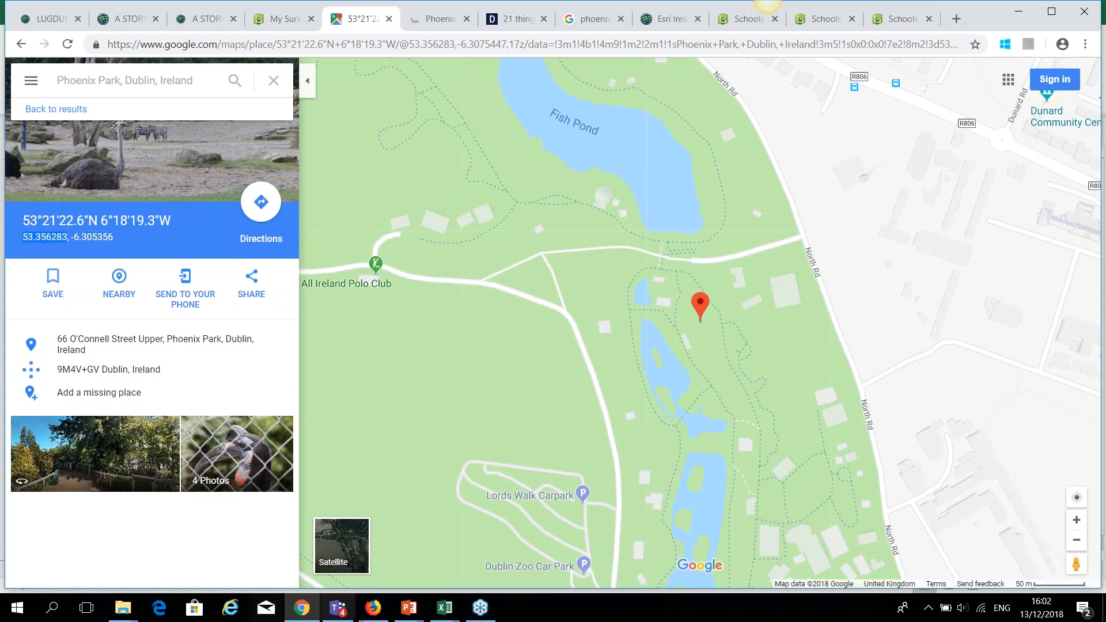
click(445, 609)
click(741, 521)
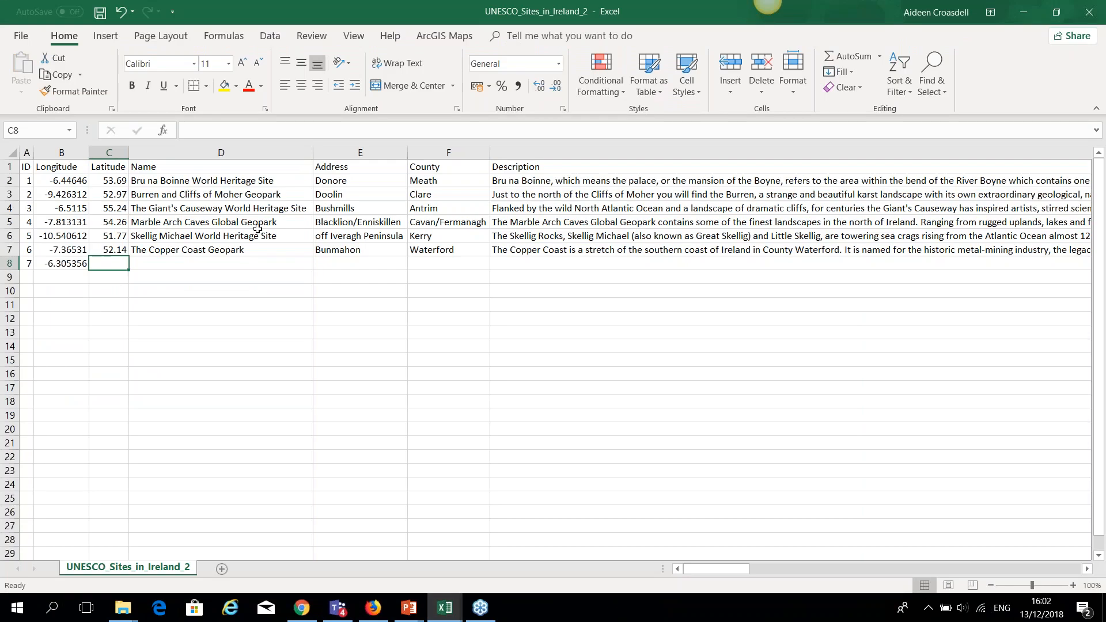
click(261, 131)
key(ctrl+v)
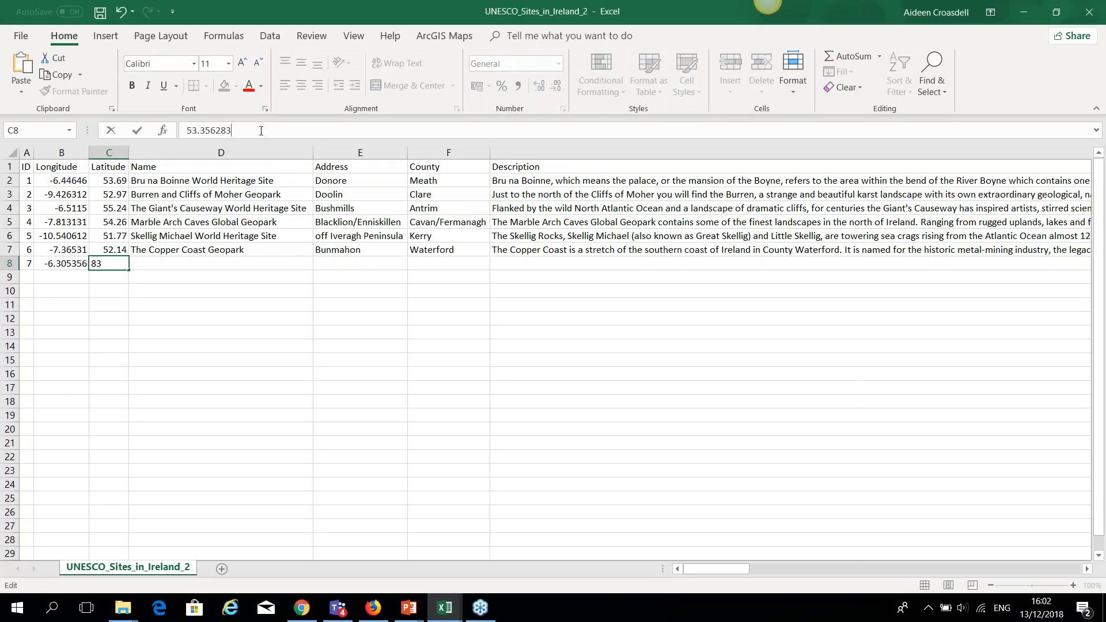
click(242, 264)
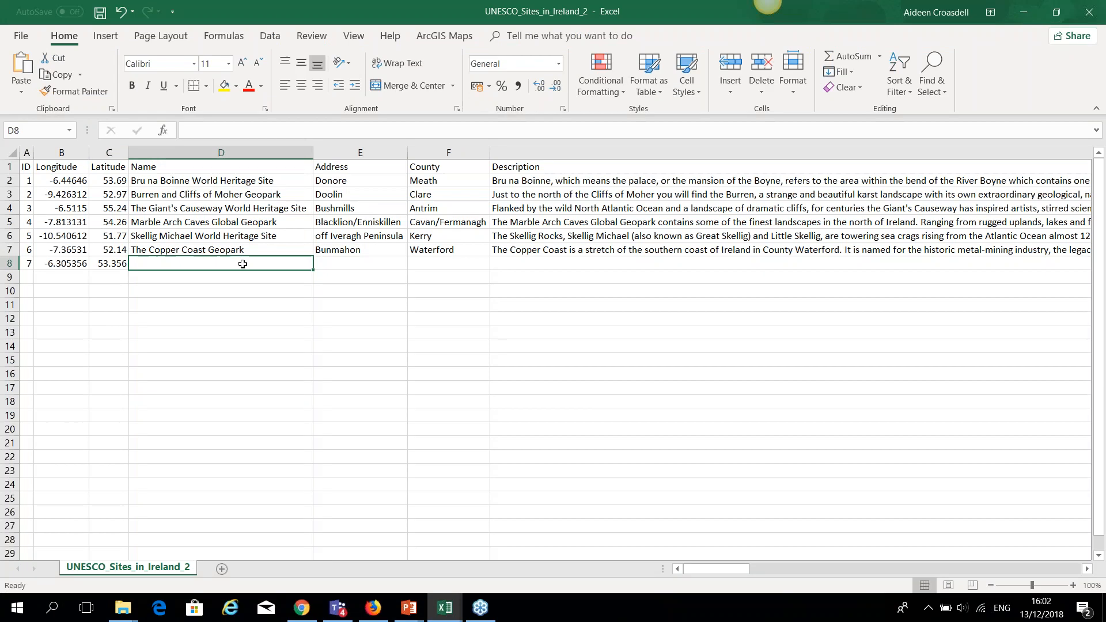
Fill row 8 with name 'Dublinn Zoo', address Phoenix Park, county Dublin and description Dublin Zoo.
text(Dublinn Zoo)
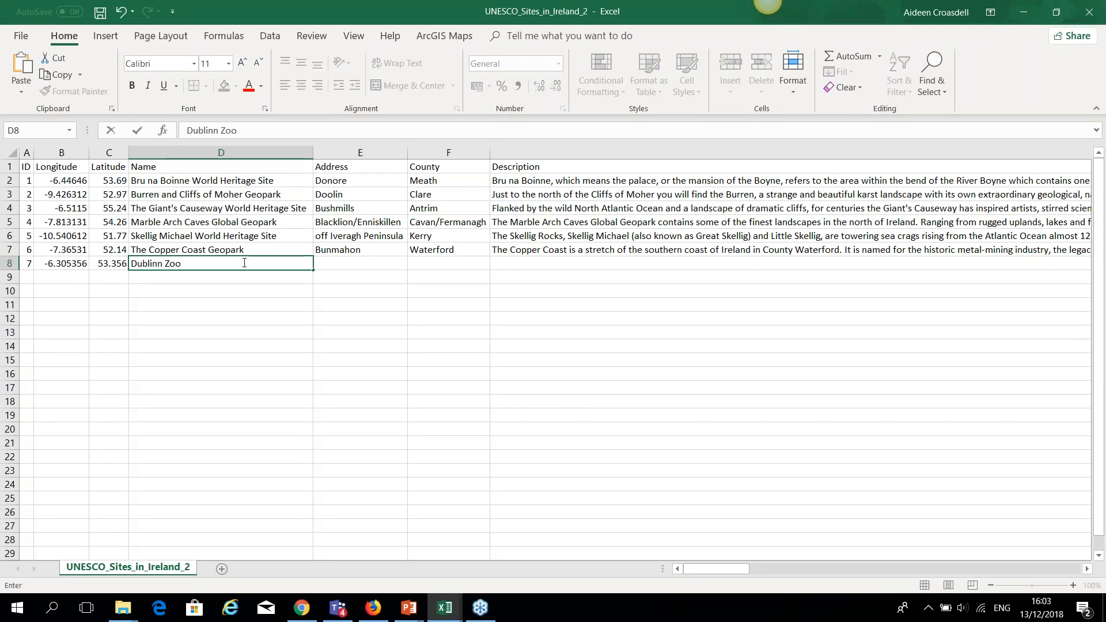
click(354, 266)
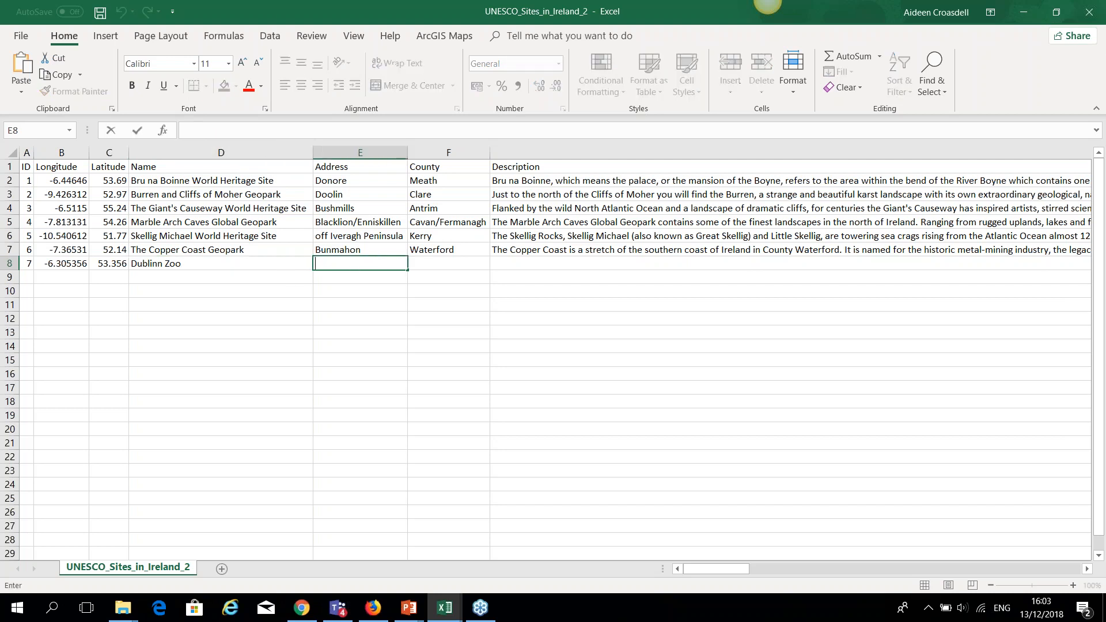
text(hoenix Par)
text(D)
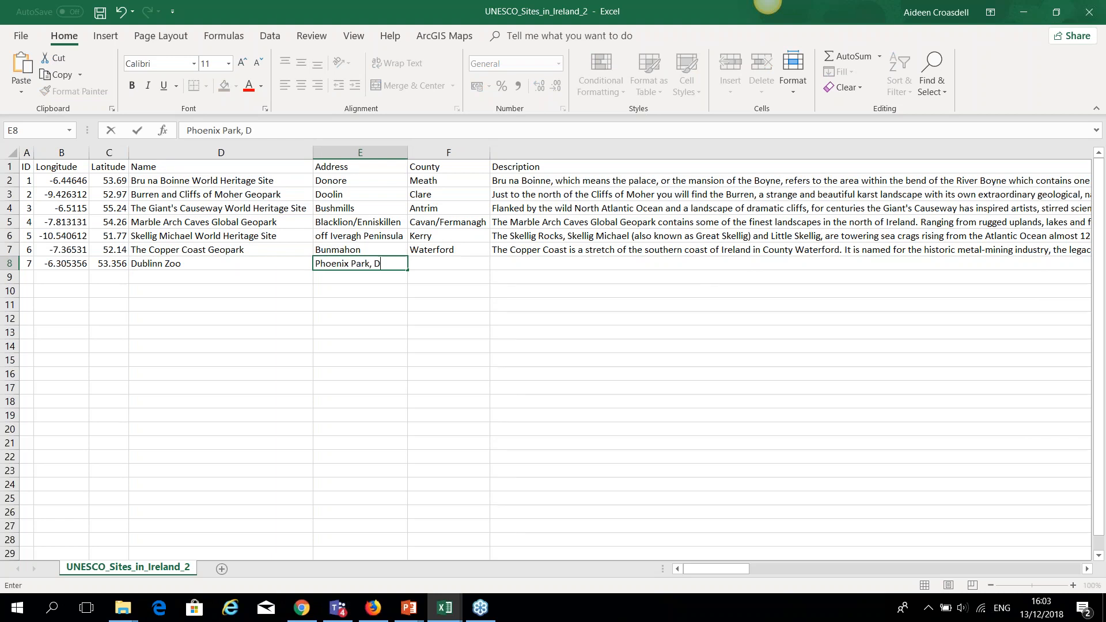
text(ublin)
key(BackSpace)
key(BackSpace)
key(BackSpace)
key(BackSpace)
key(BackSpace)
key(BackSpace)
click(431, 260)
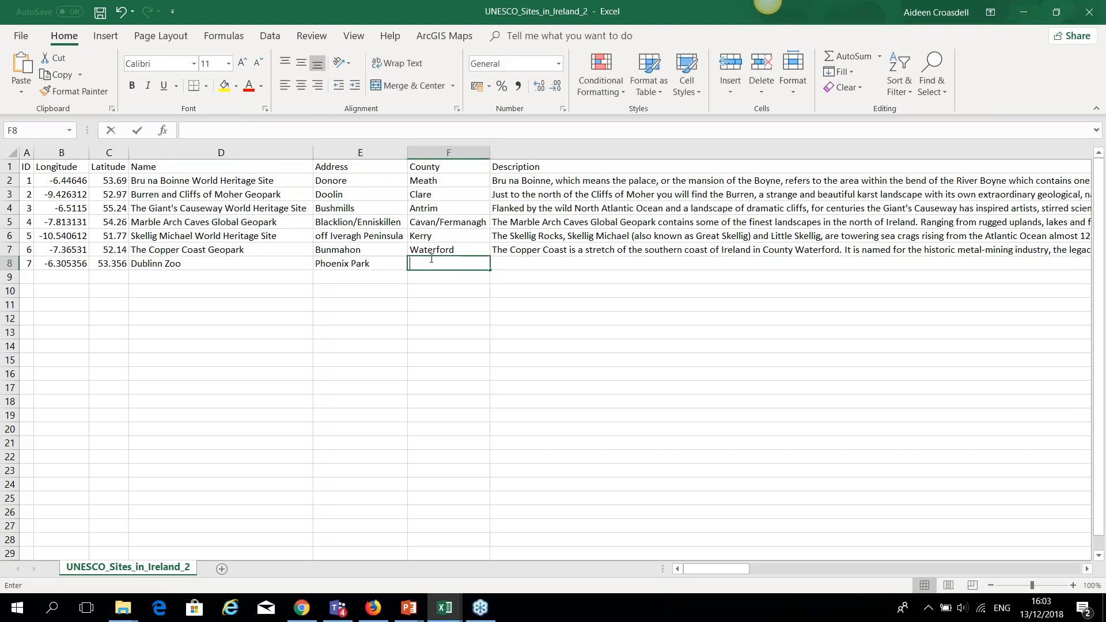
text(Dublin)
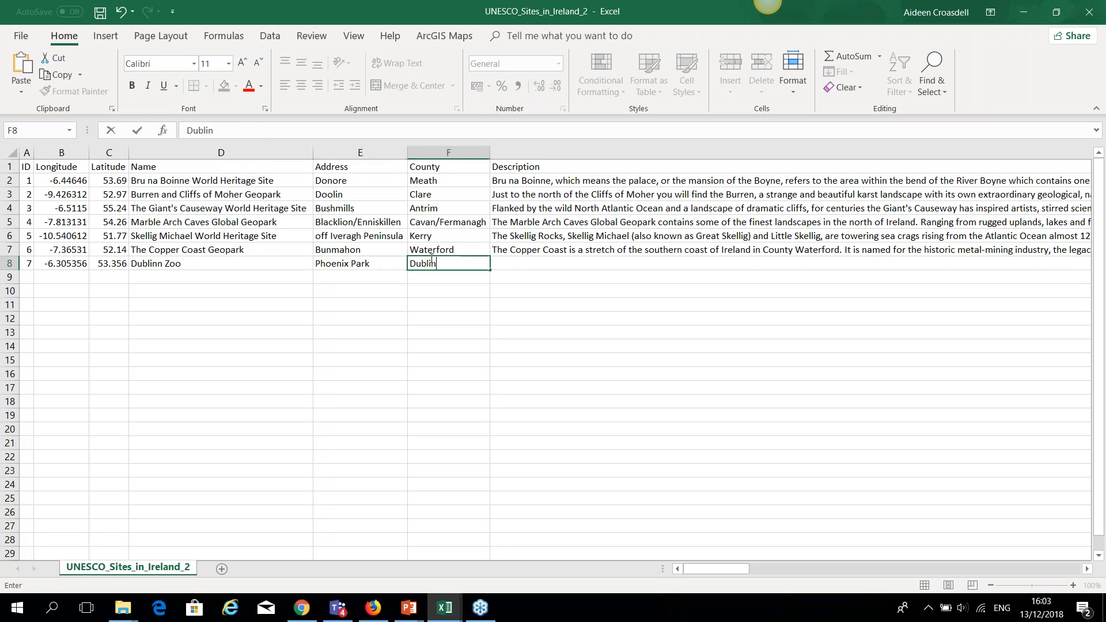
click(500, 264)
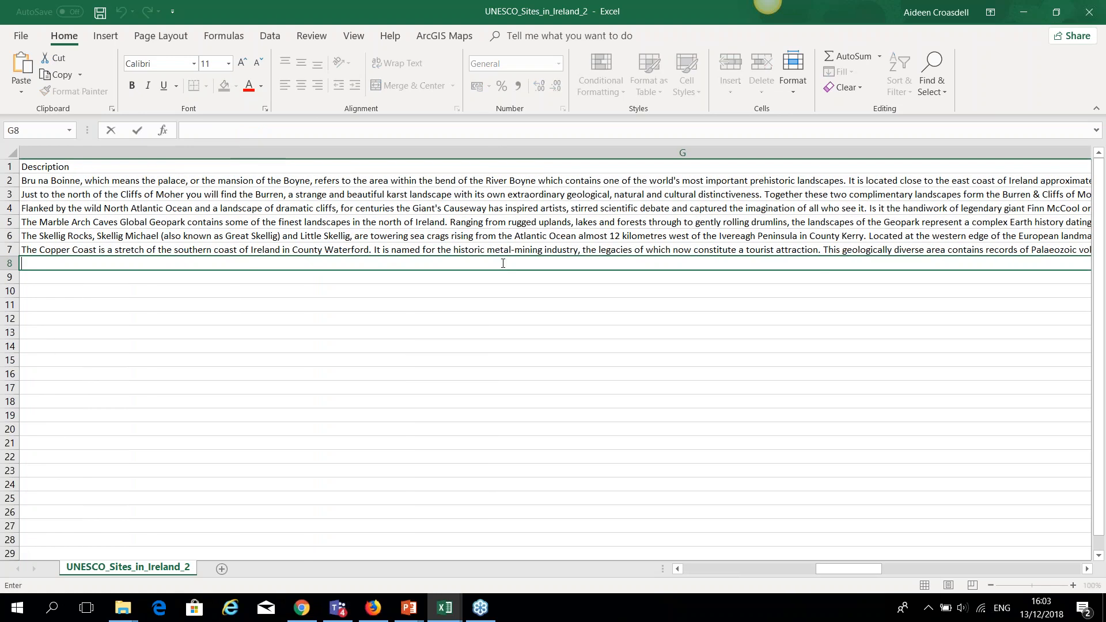
text(Dublin)
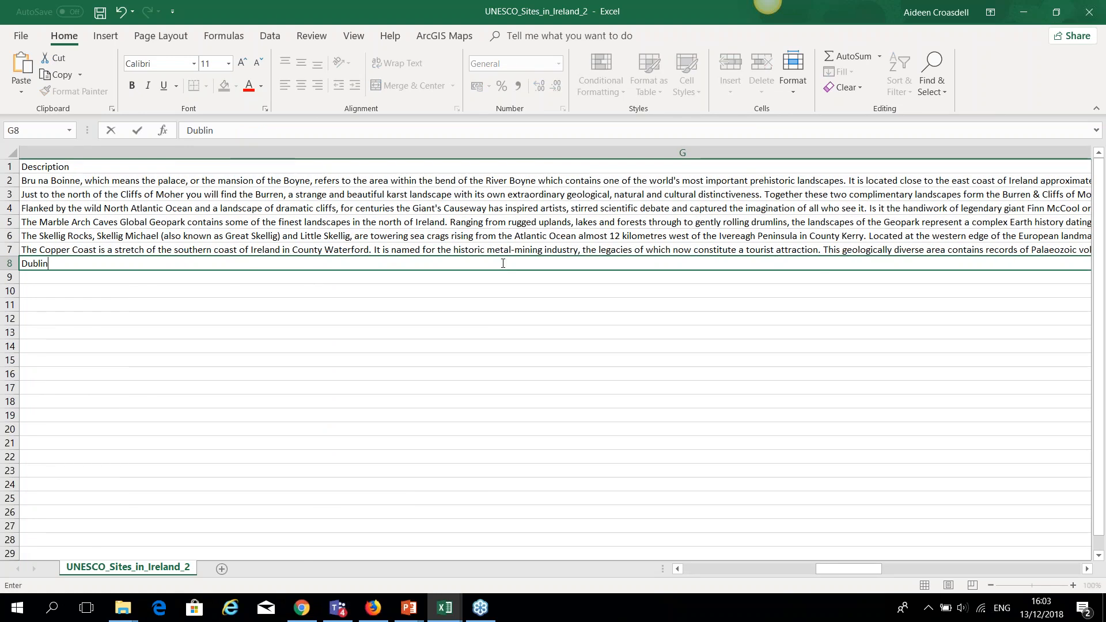
text( Zoo)
click(1086, 569)
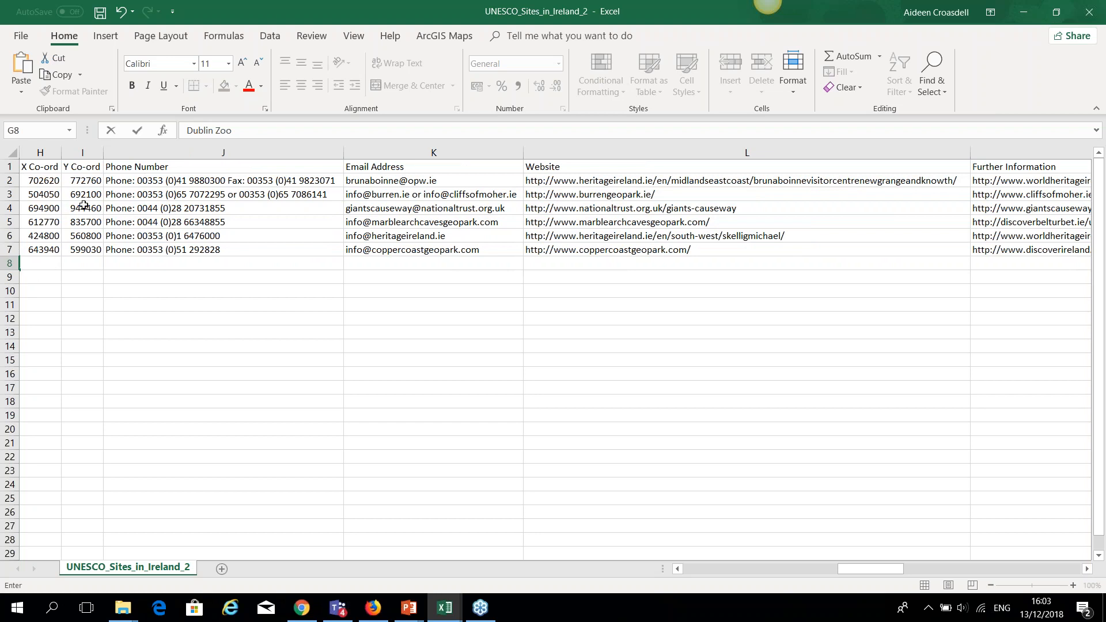
Enter the phone number in J8 and the contact e-mail in K8 of row 8.
click(181, 265)
click(184, 252)
click(329, 266)
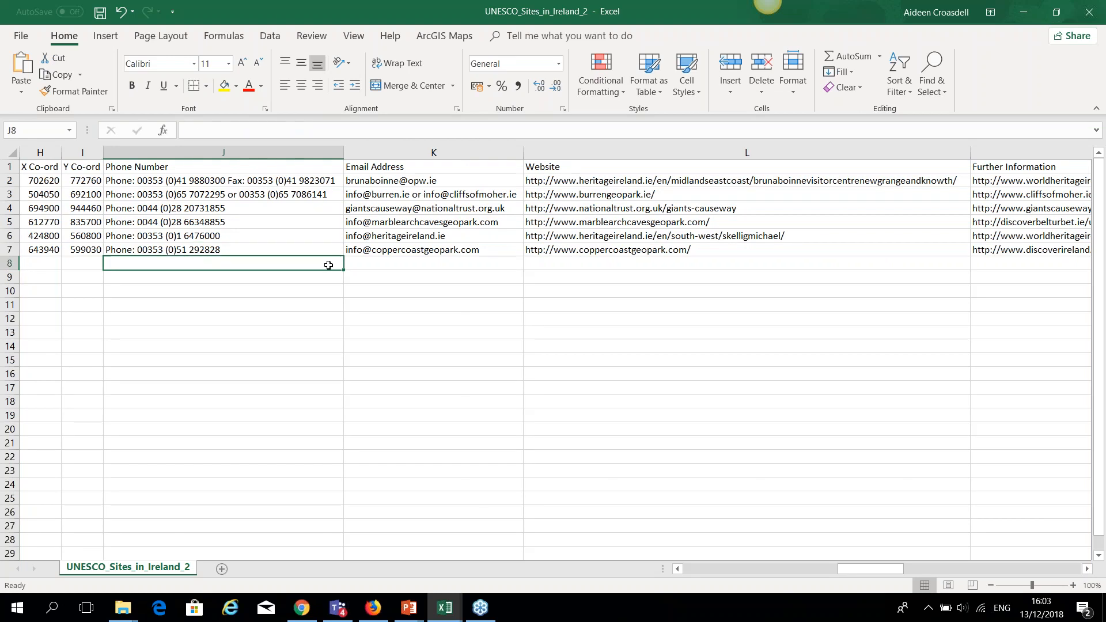
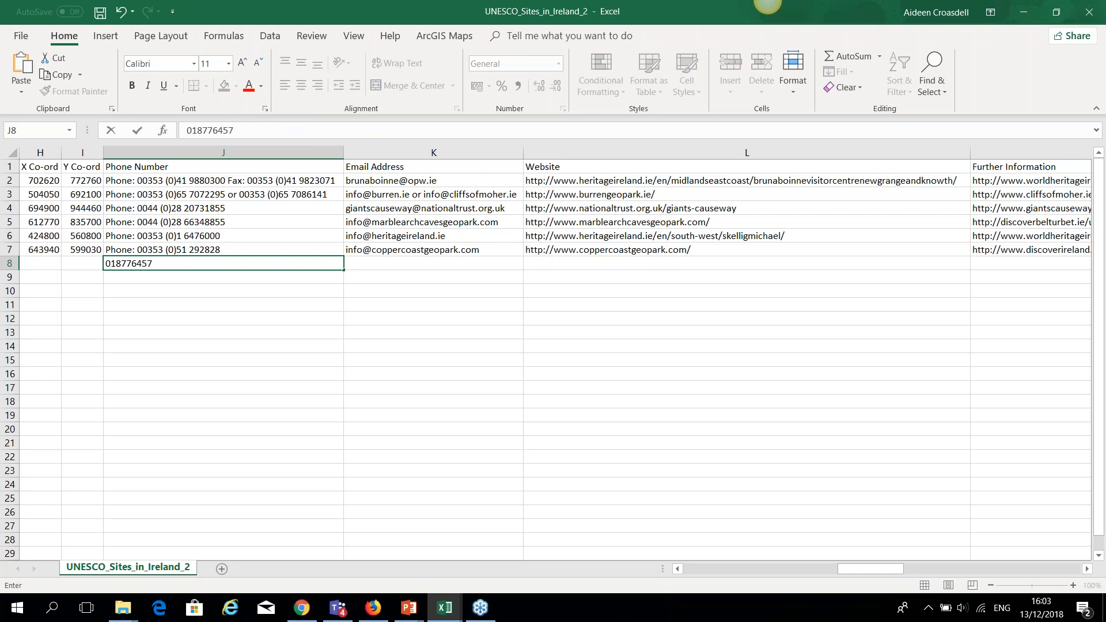
click(394, 263)
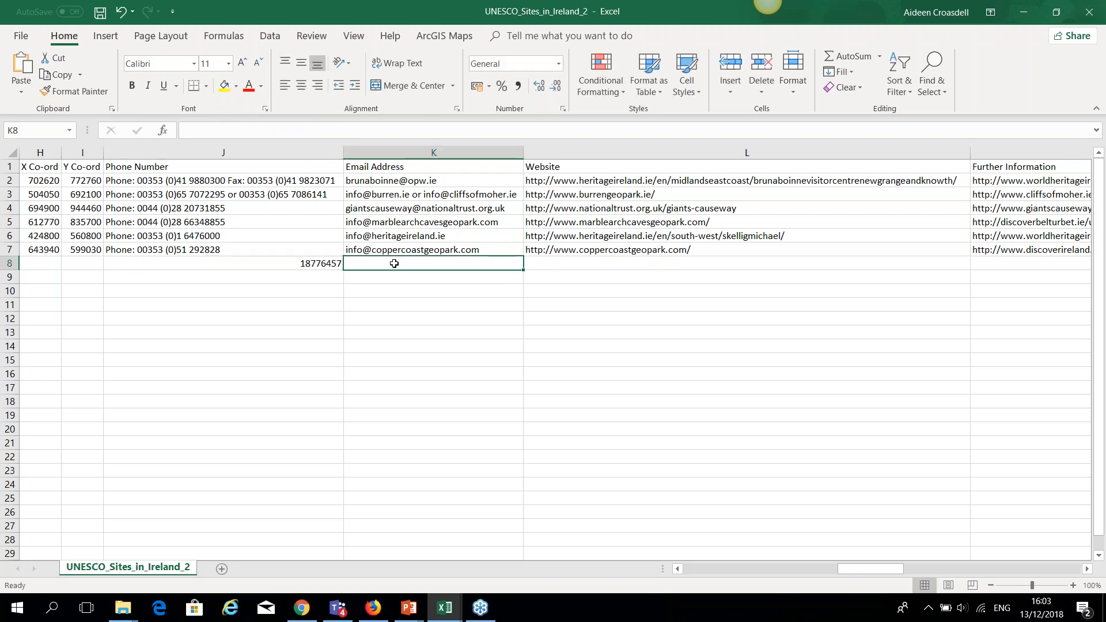
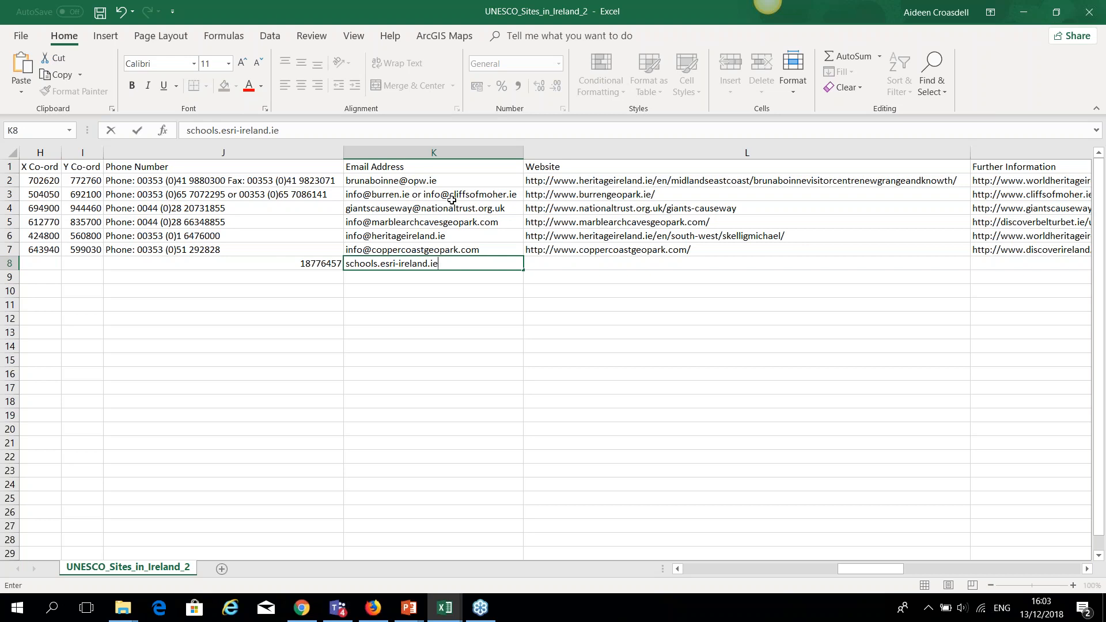
click(550, 265)
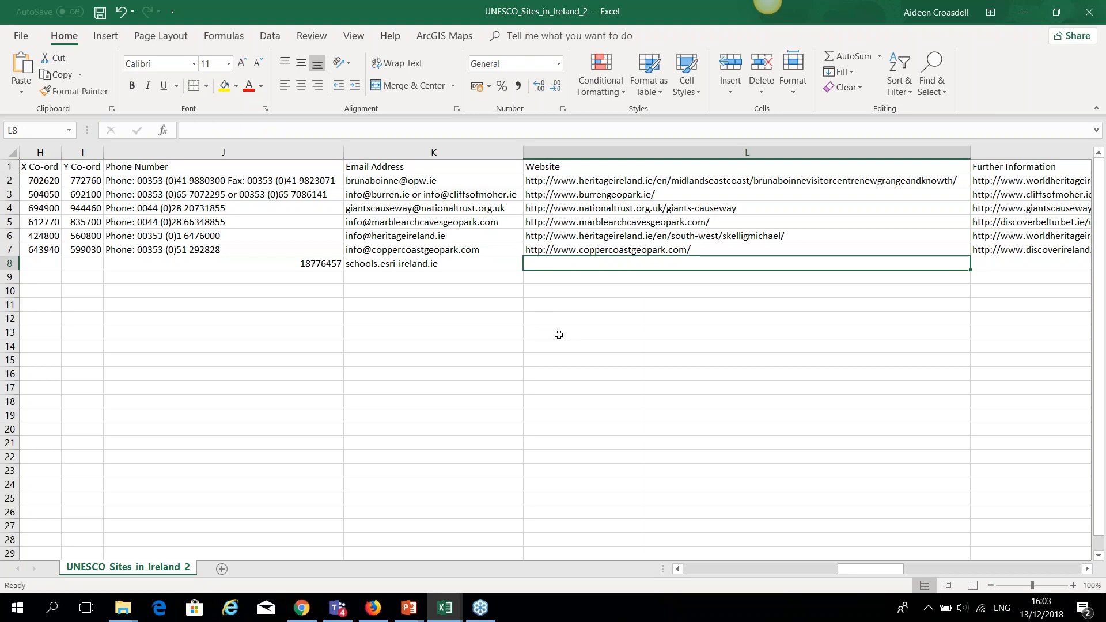
mouse_move(309, 612)
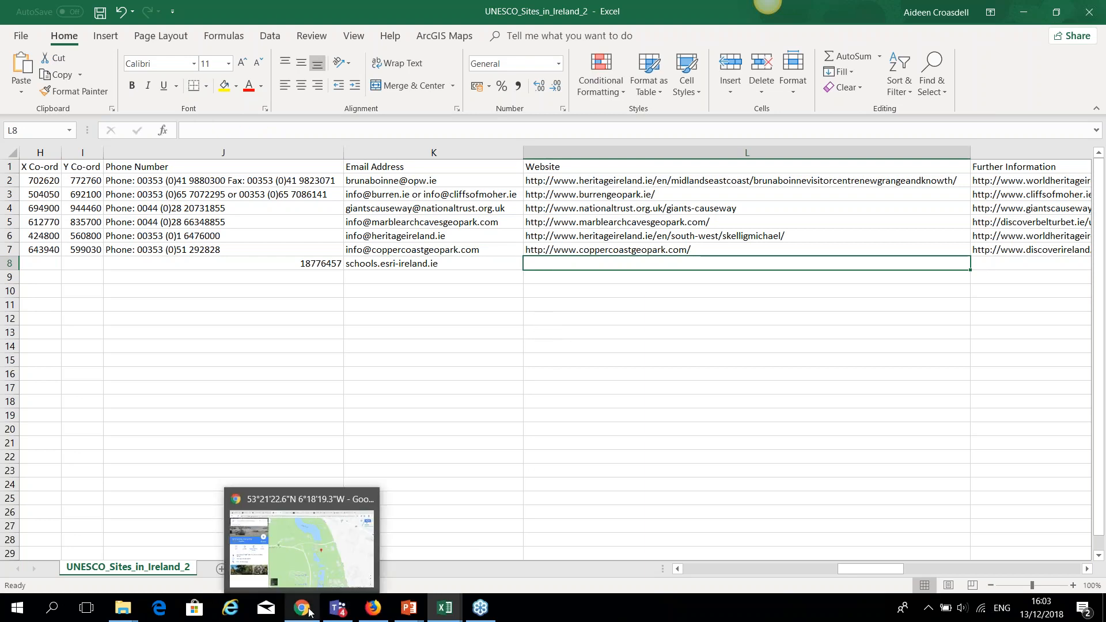
click(302, 547)
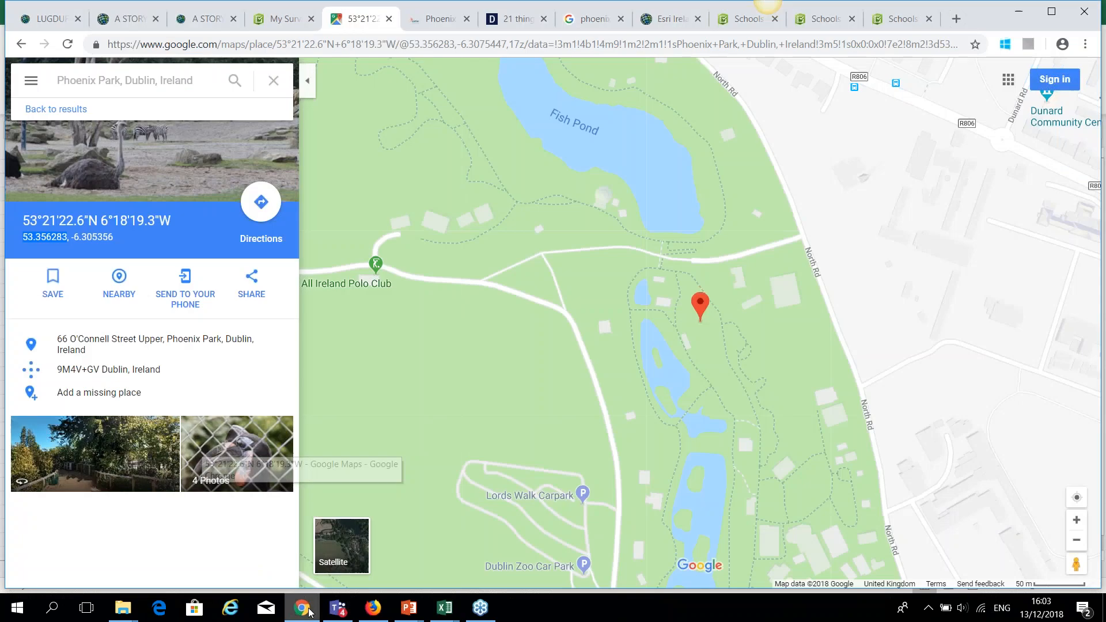
click(586, 25)
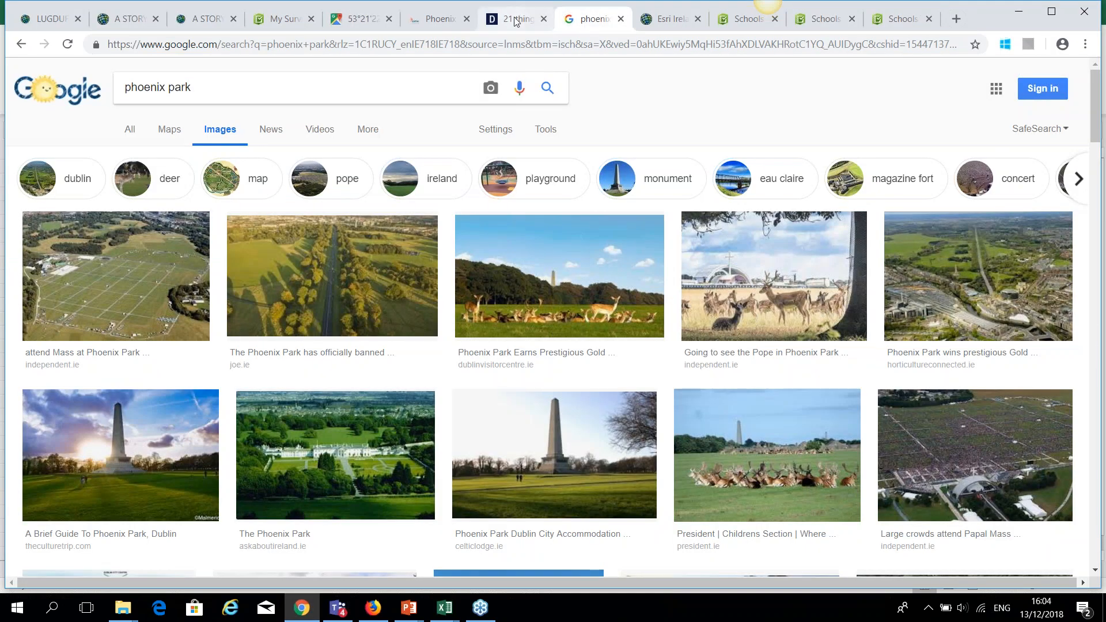
click(448, 23)
click(342, 46)
key(ctrl+c)
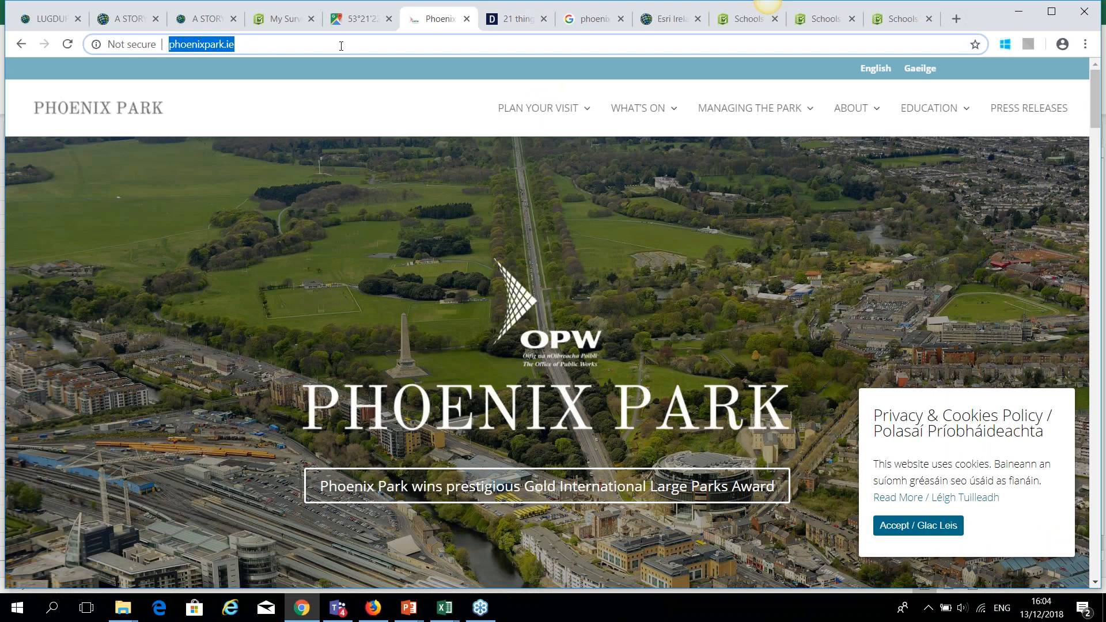
click(444, 608)
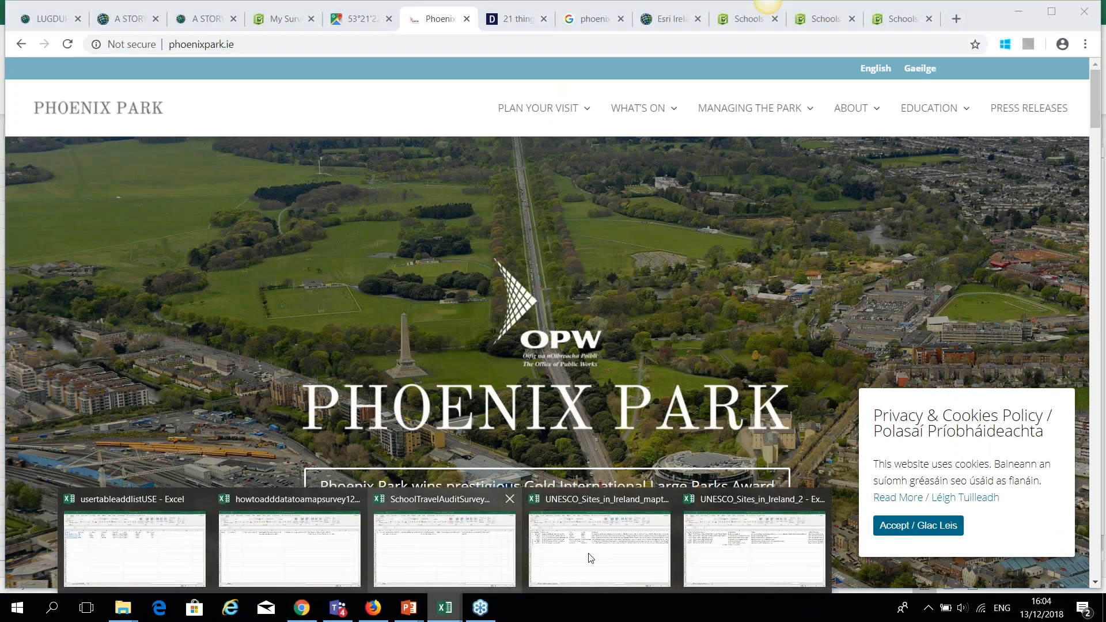
click(778, 539)
double_click(572, 263)
key(ctrl+v)
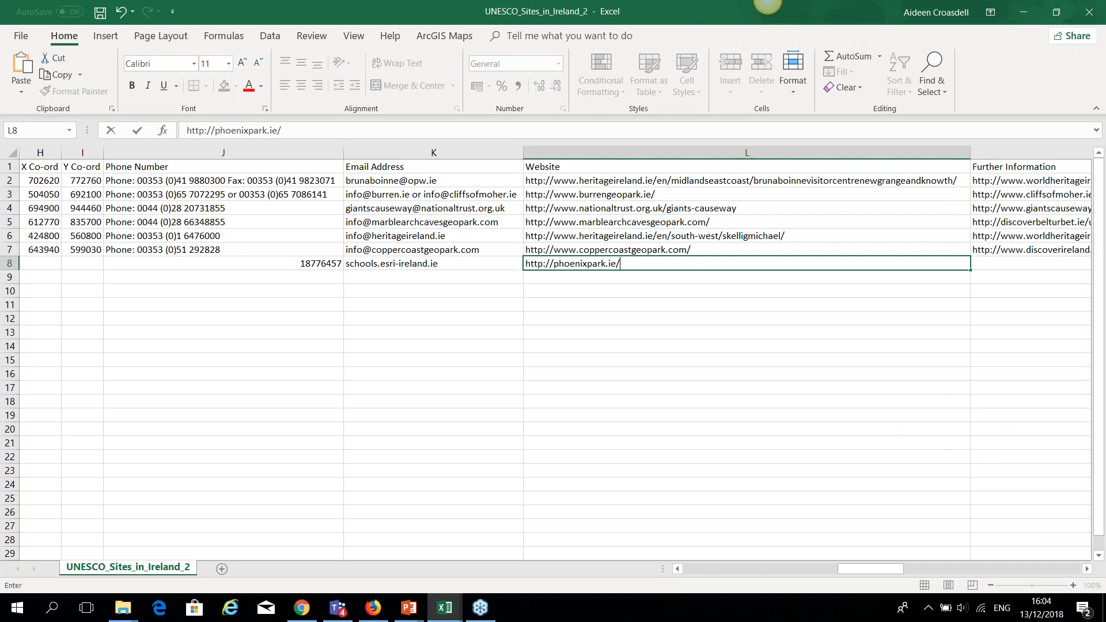
click(993, 266)
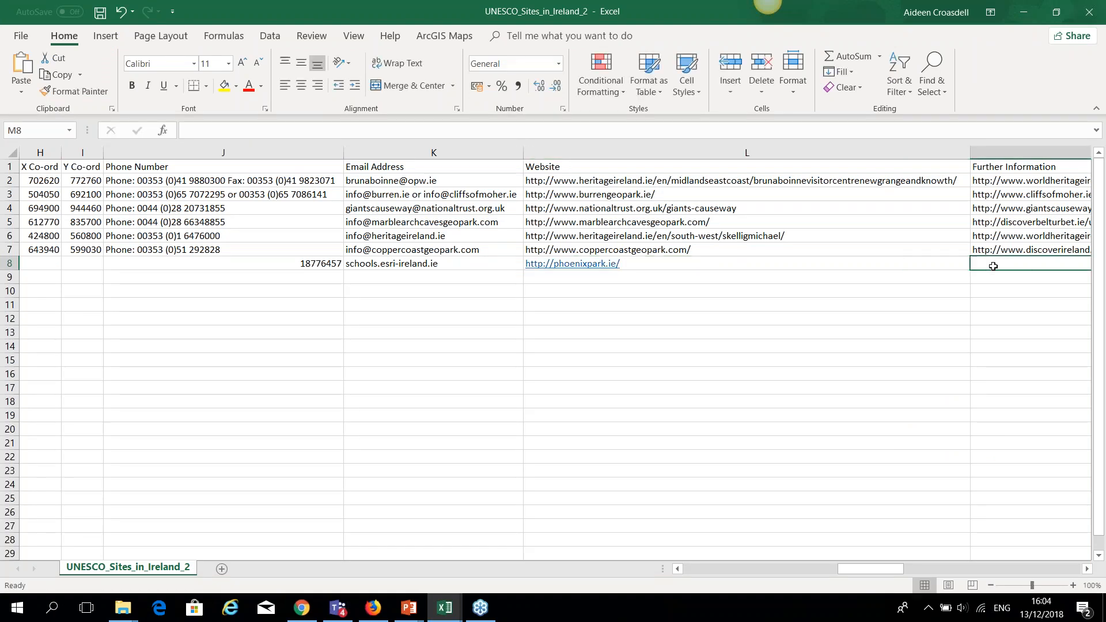
key(ctrl+v)
scroll(990, 265, right, 4)
click(869, 321)
click(924, 263)
text(G)
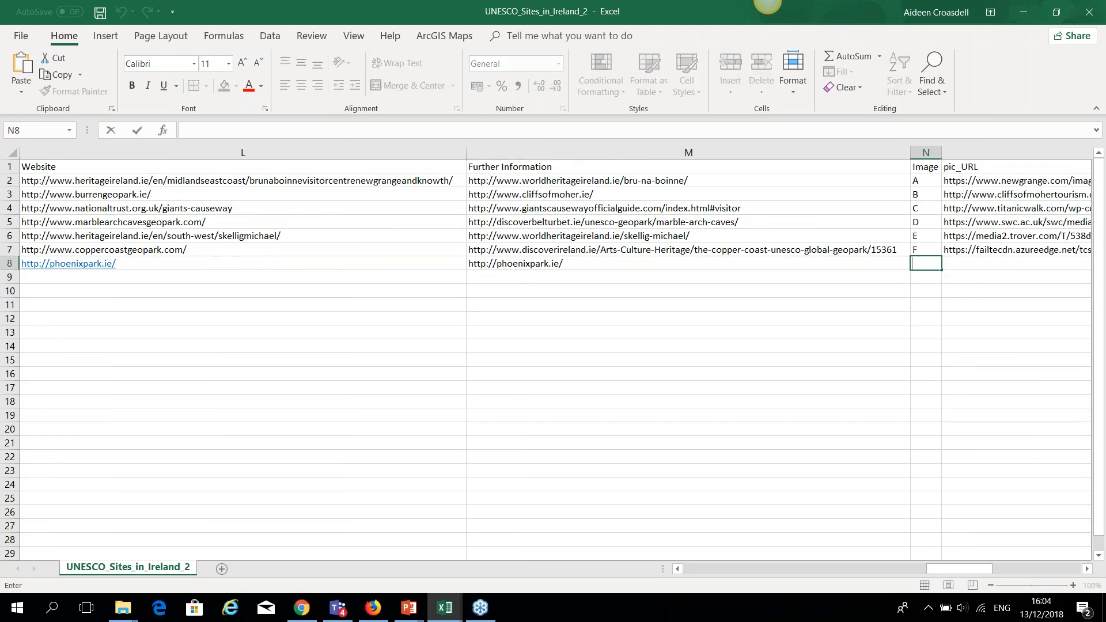
click(957, 263)
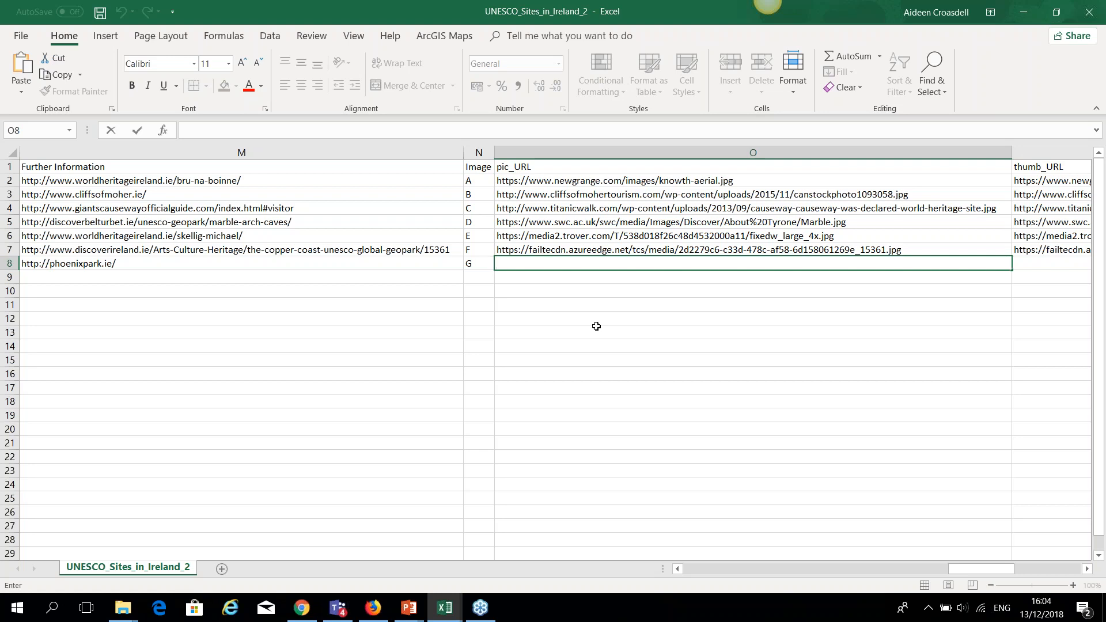
mouse_move(309, 618)
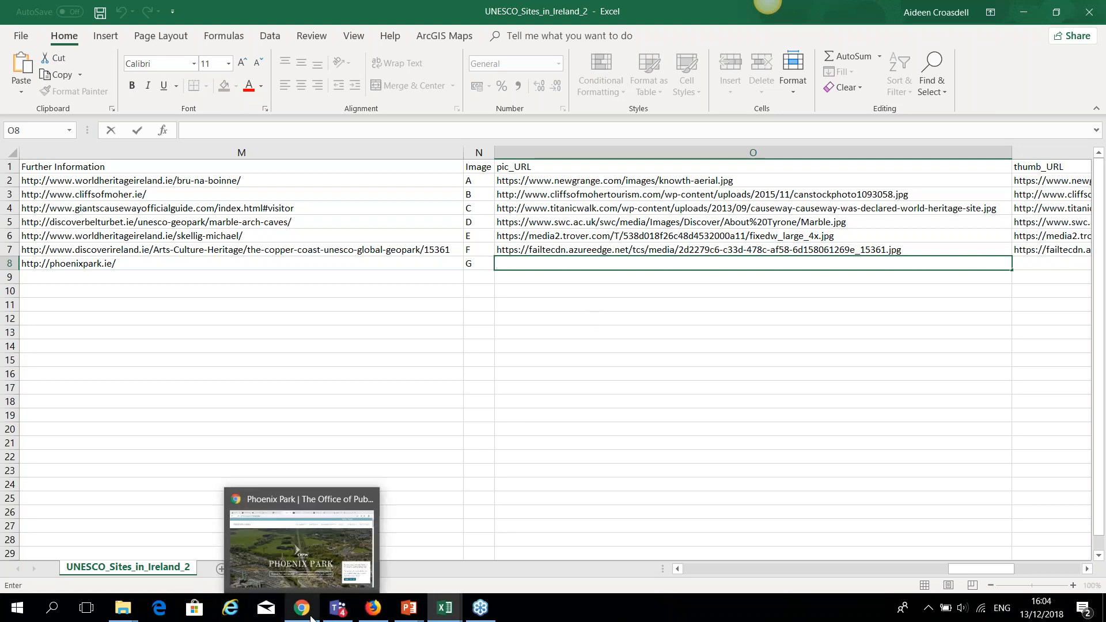
click(301, 547)
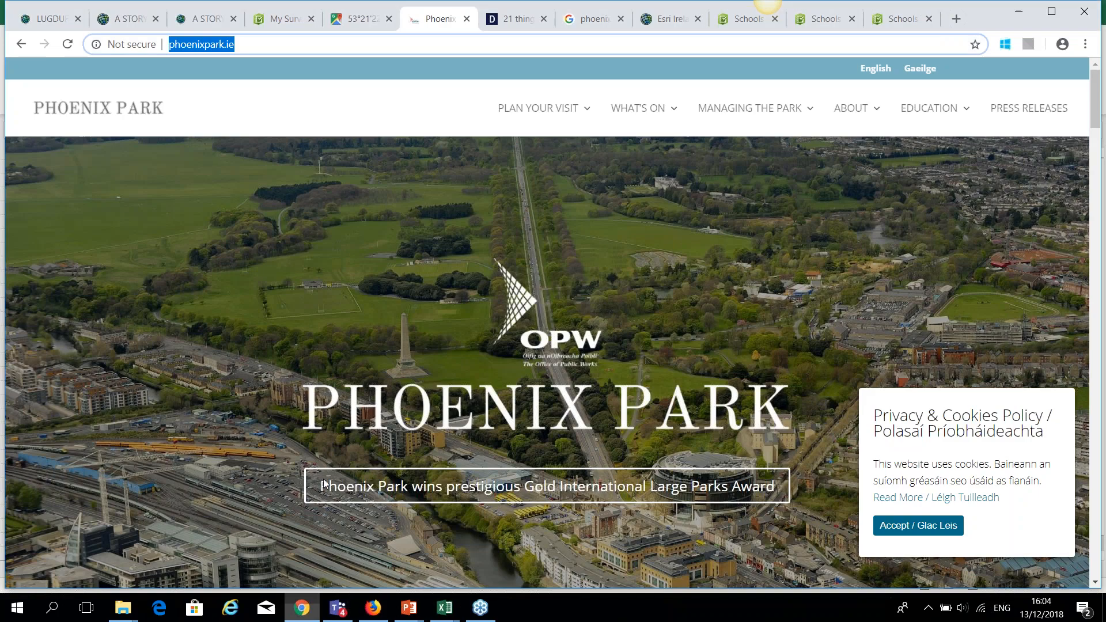
Open the Phoenix Park aerial photo and the deer photo from the image results in new tabs.
click(596, 23)
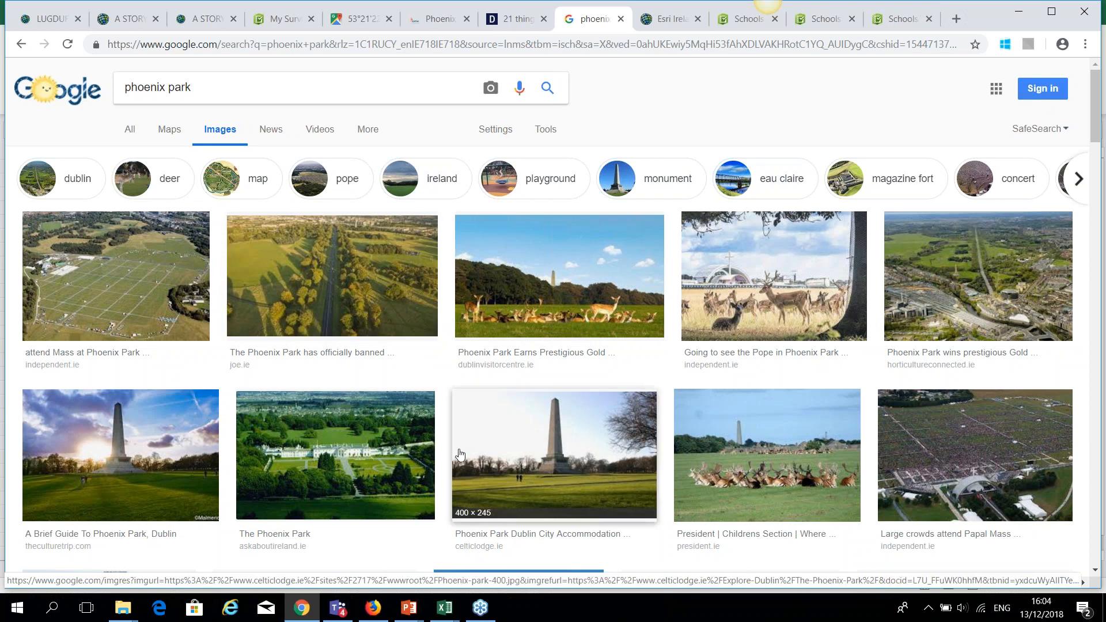
click(354, 445)
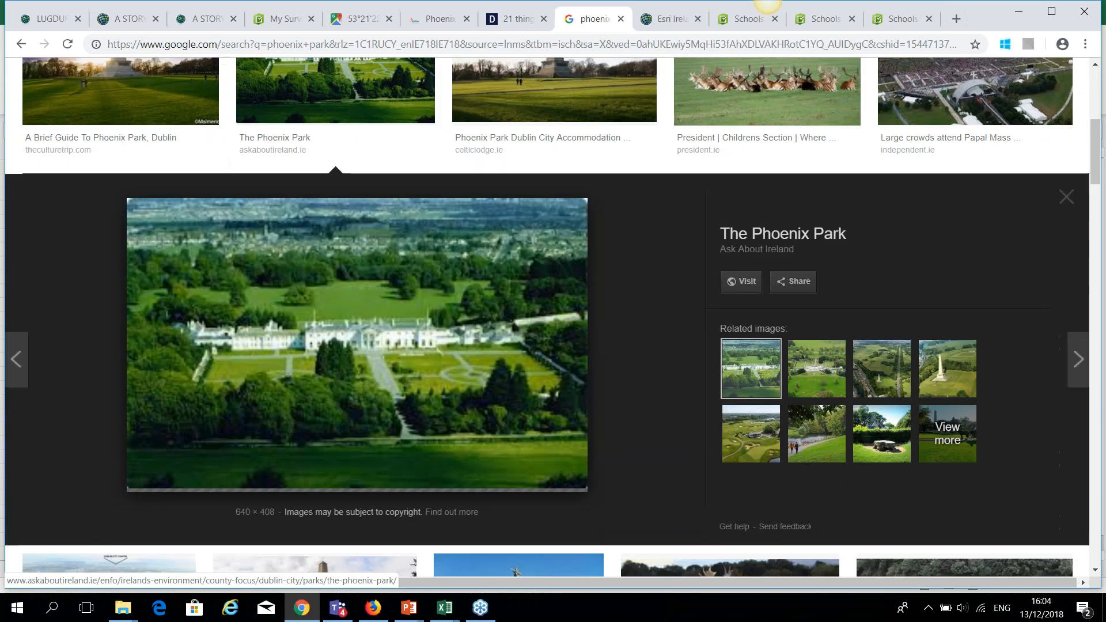
right_click(409, 335)
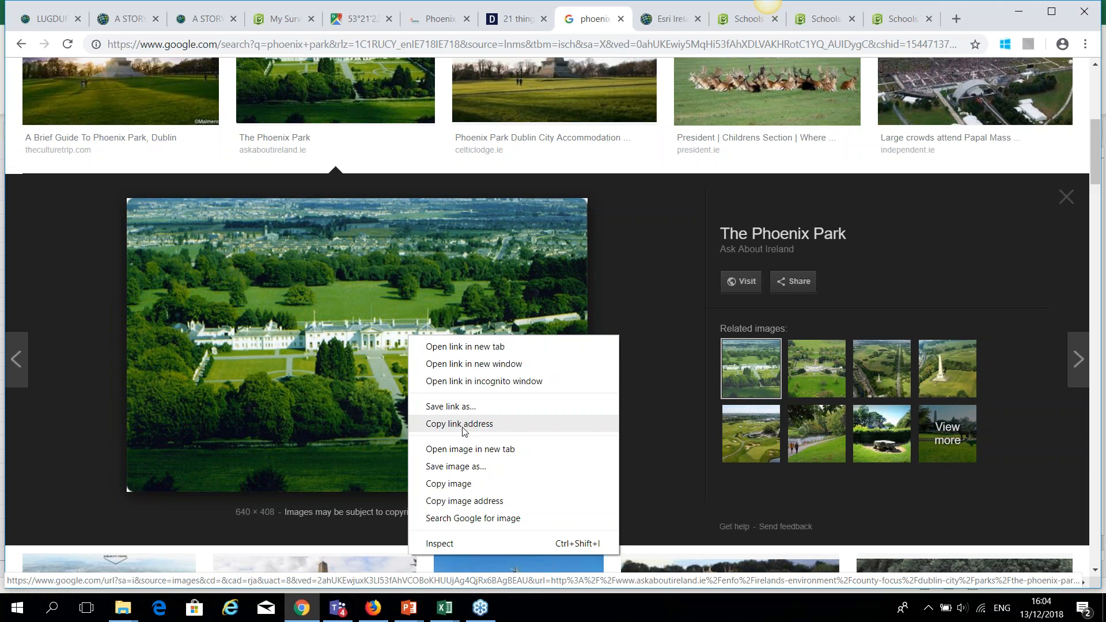
click(464, 449)
click(611, 22)
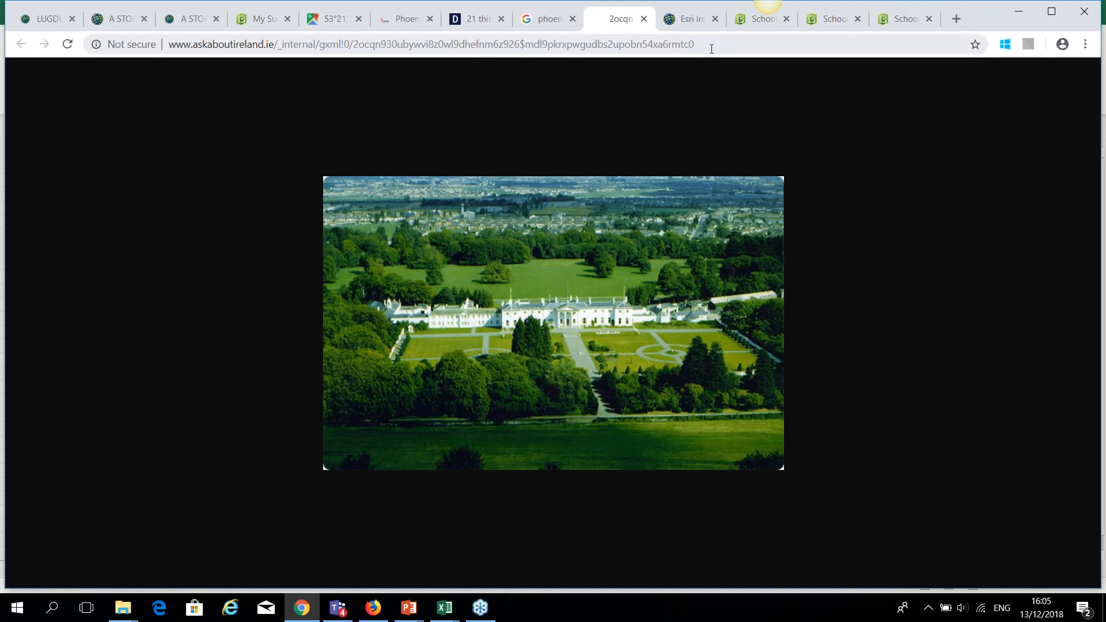
click(547, 19)
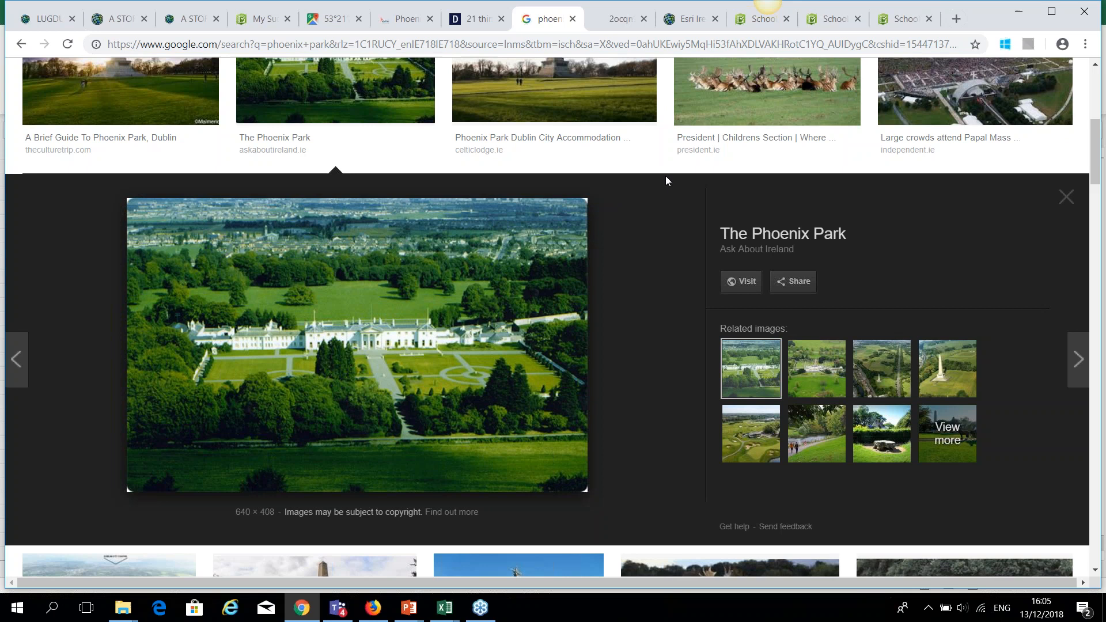
click(707, 107)
right_click(719, 92)
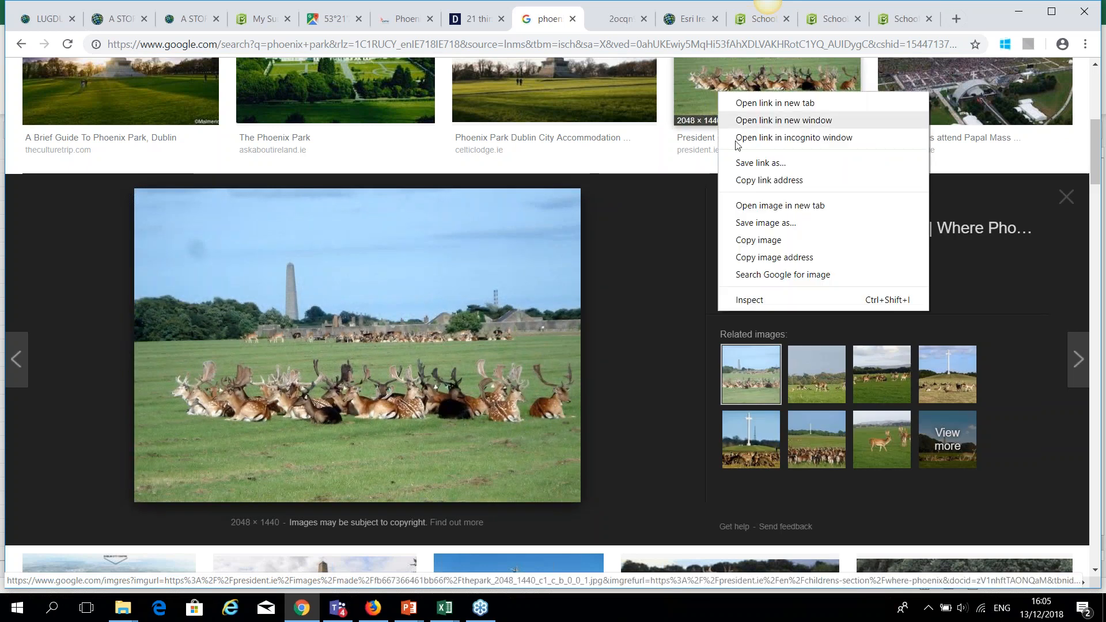
click(744, 206)
click(640, 19)
key(ctrl+l)
key(ctrl+shift+Tab)
key(ctrl+shift+Tab)
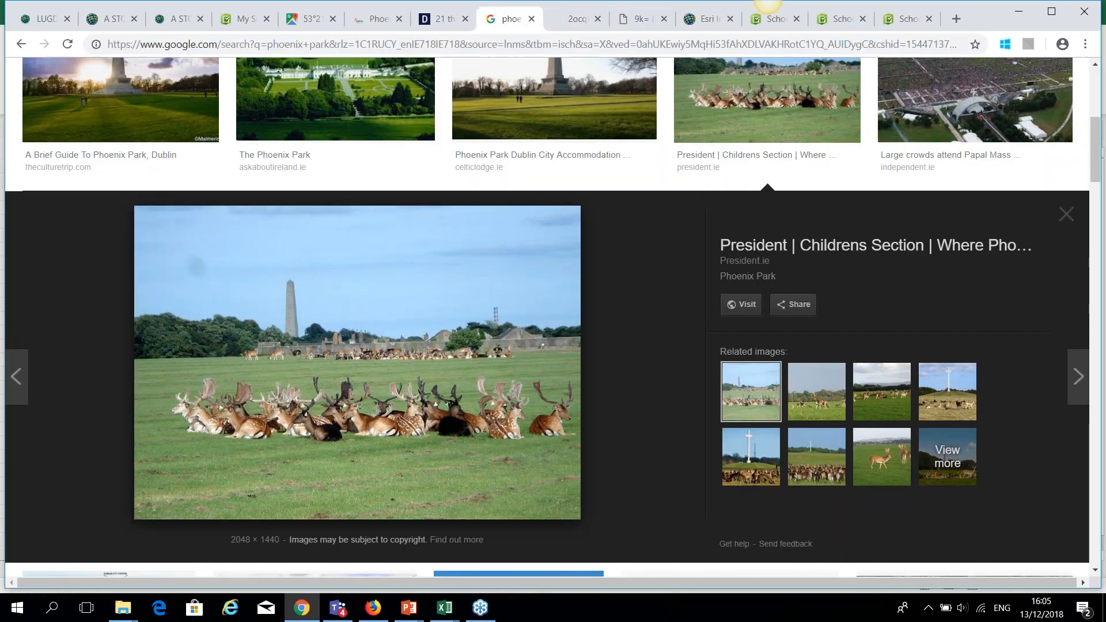
Open the Phoenix Park monument photo full-size in a new tab and copy its address.
scroll(120, 275, up, 3)
click(120, 275)
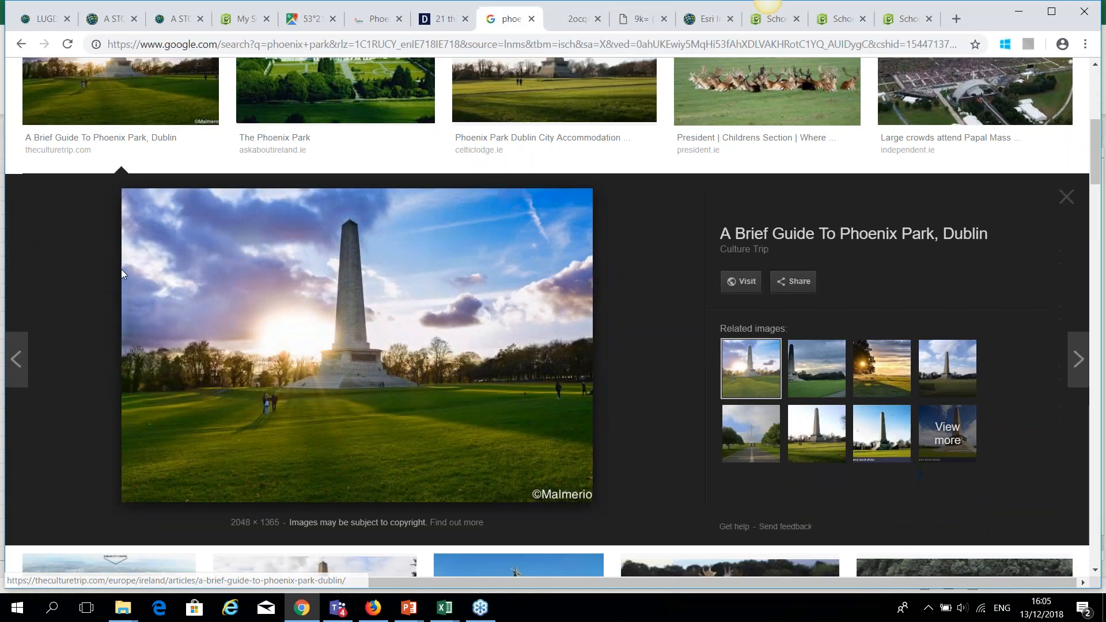
right_click(286, 290)
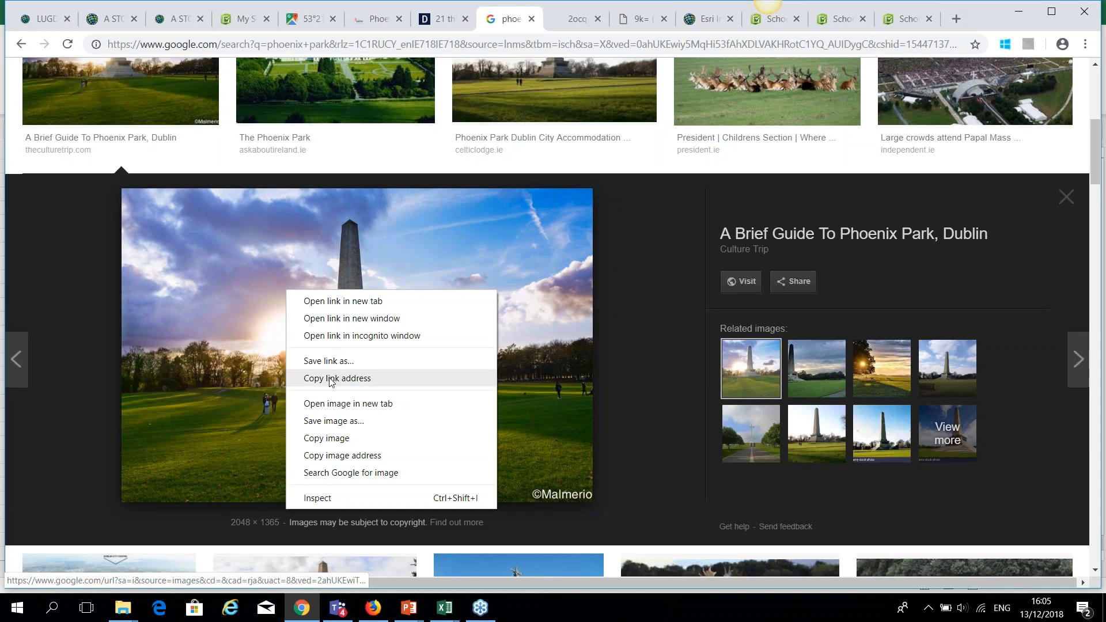
click(340, 405)
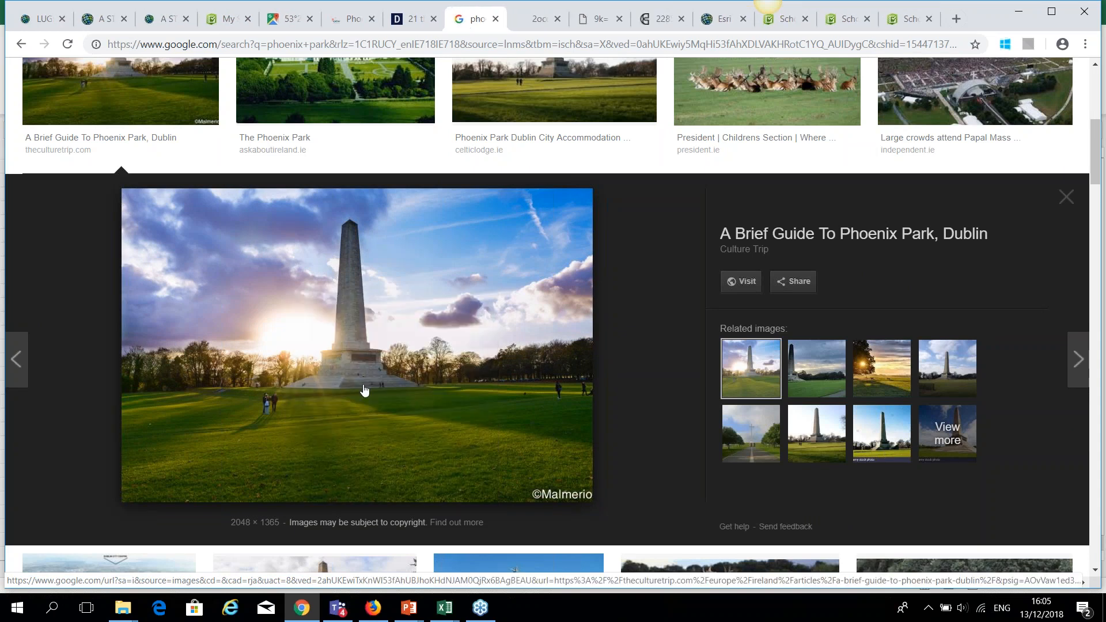
click(664, 22)
click(501, 46)
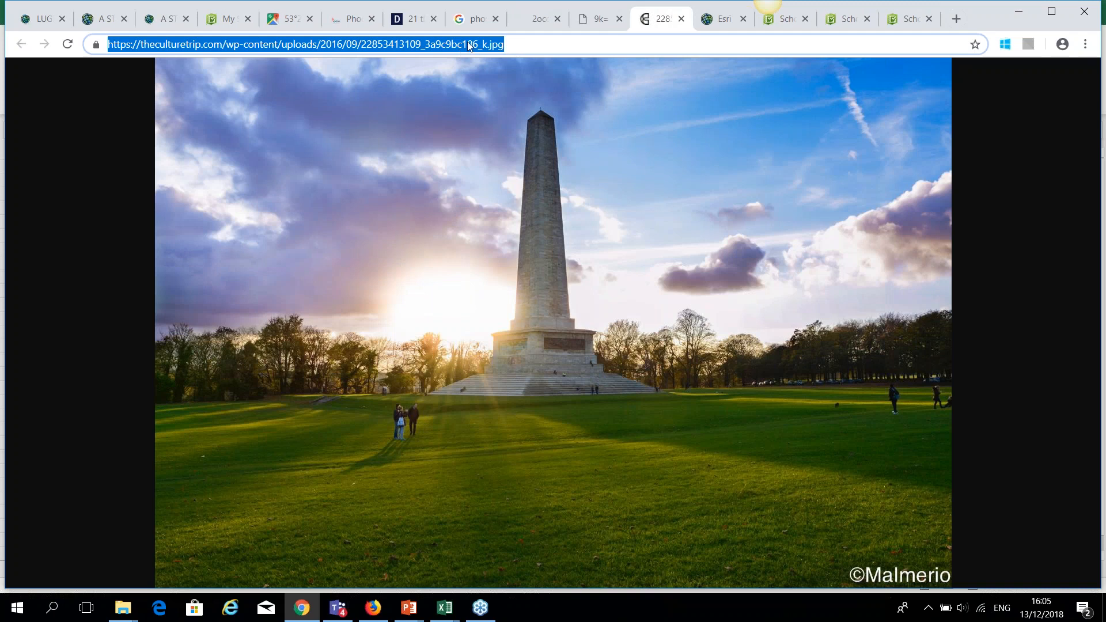
click(514, 46)
drag(513, 47, 108, 45)
key(ctrl+c)
click(444, 608)
Paste the monument image URL into pic_URL (O8) and thumb_URL (P8).
click(639, 555)
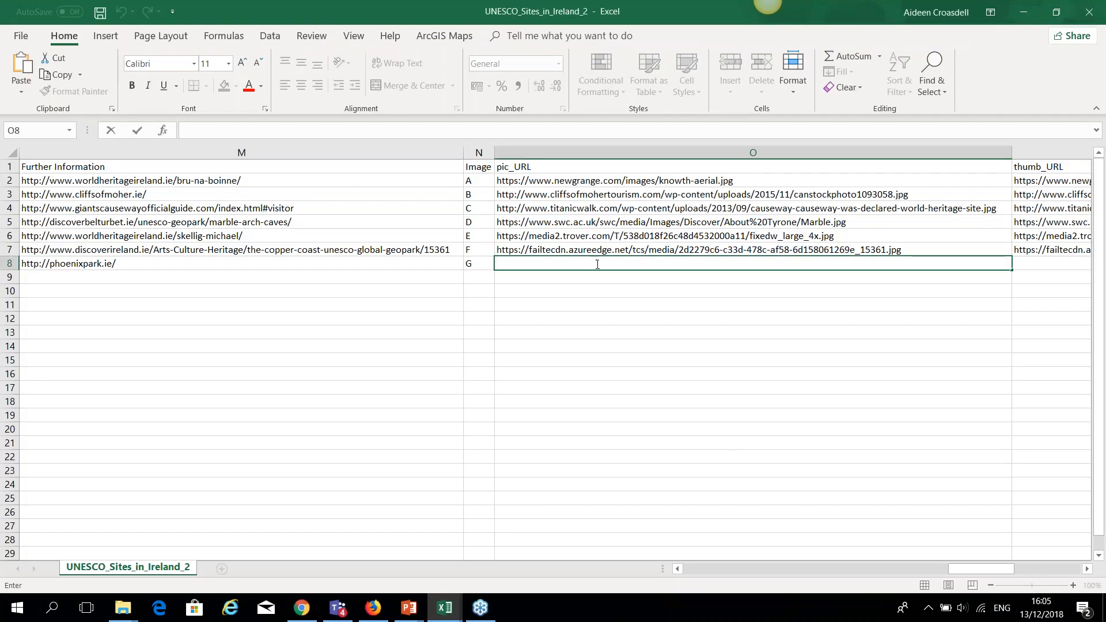
key(ctrl+v)
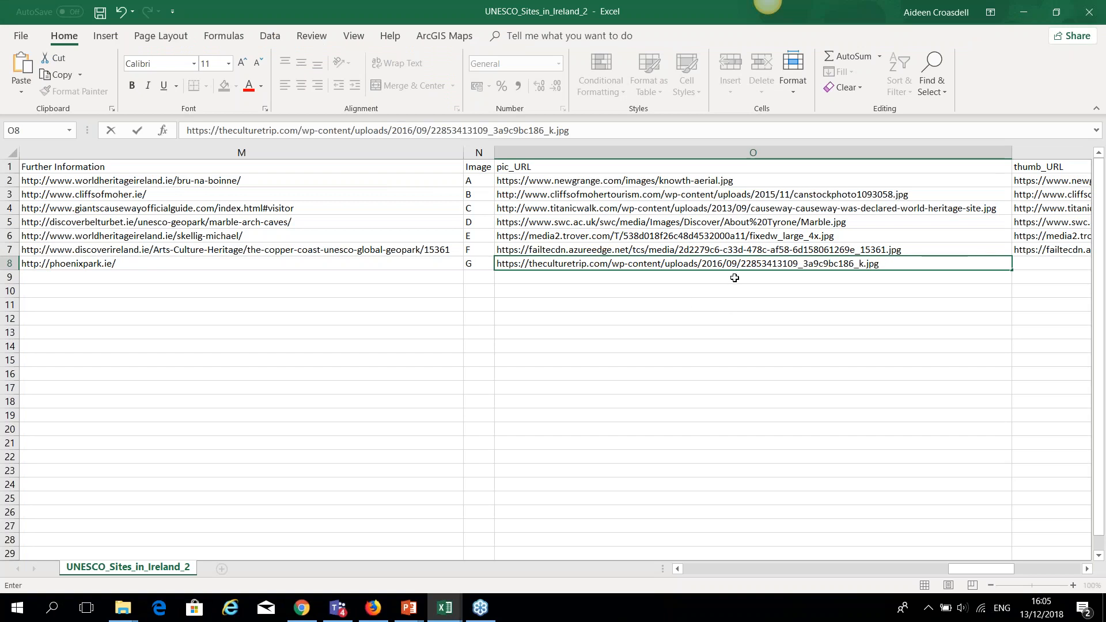
key(Return)
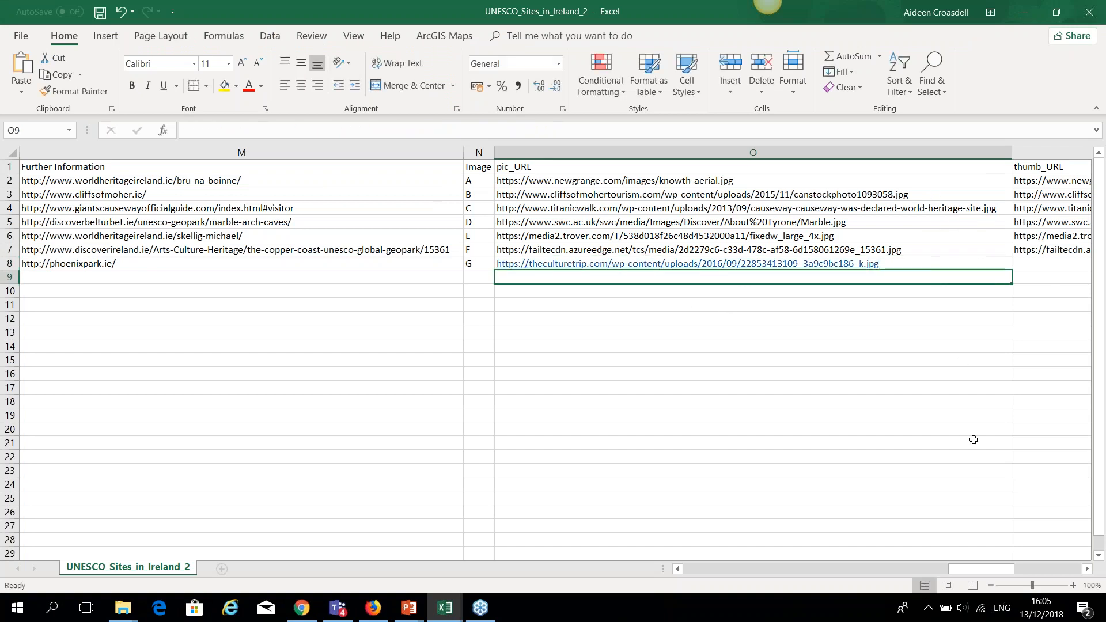
click(1087, 569)
click(1086, 569)
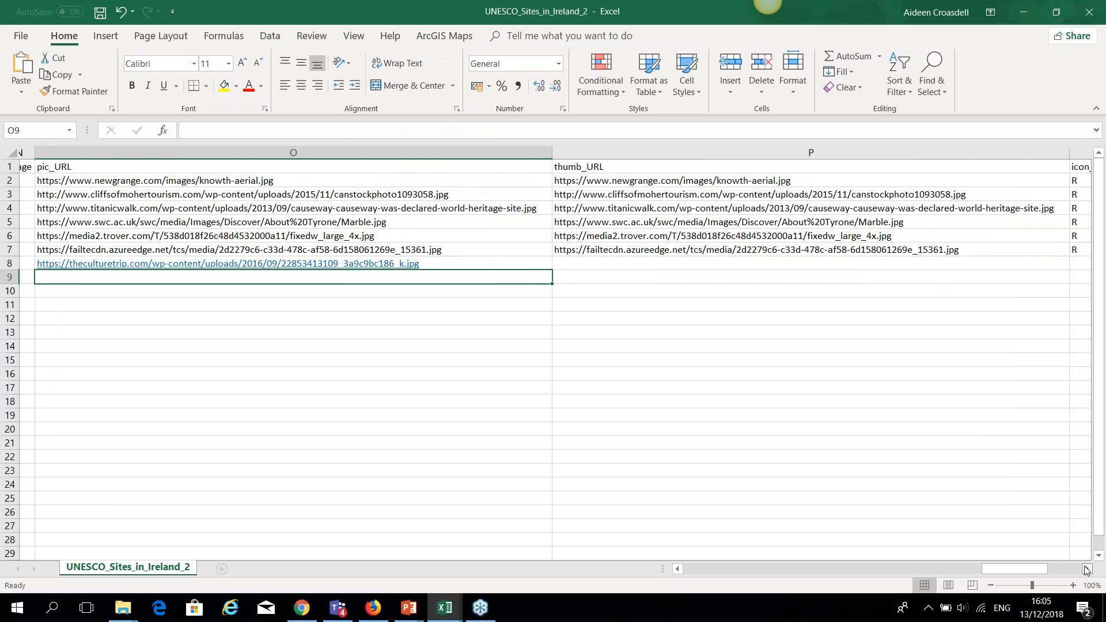
click(576, 266)
key(ctrl+v)
Set row 8's icon_color in Q8 to R.
click(1086, 569)
click(1087, 569)
click(563, 262)
text(R)
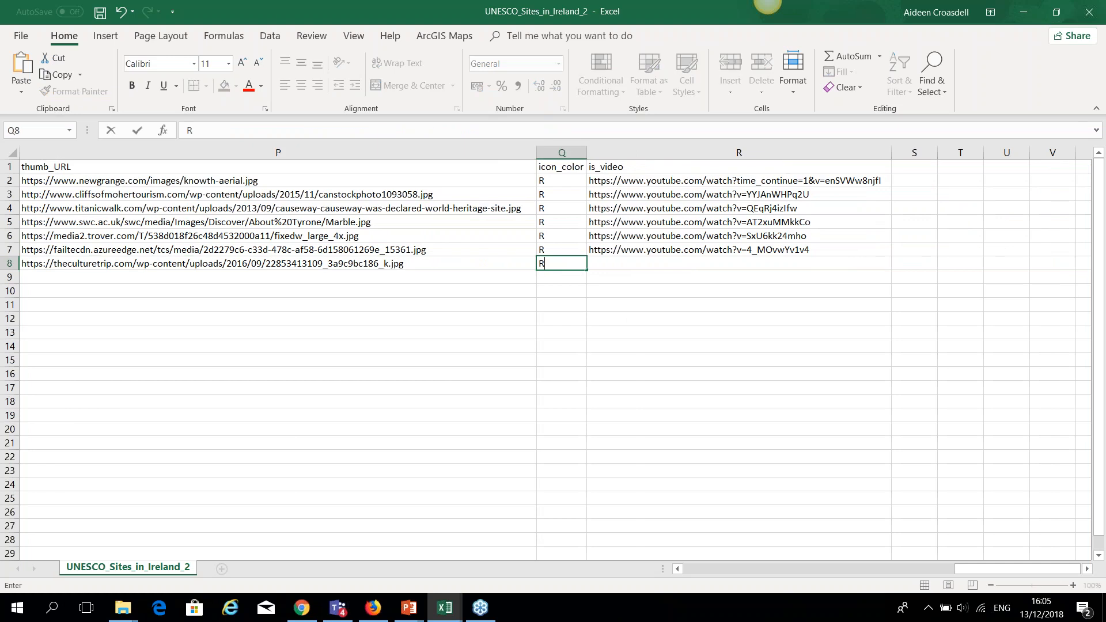
click(642, 266)
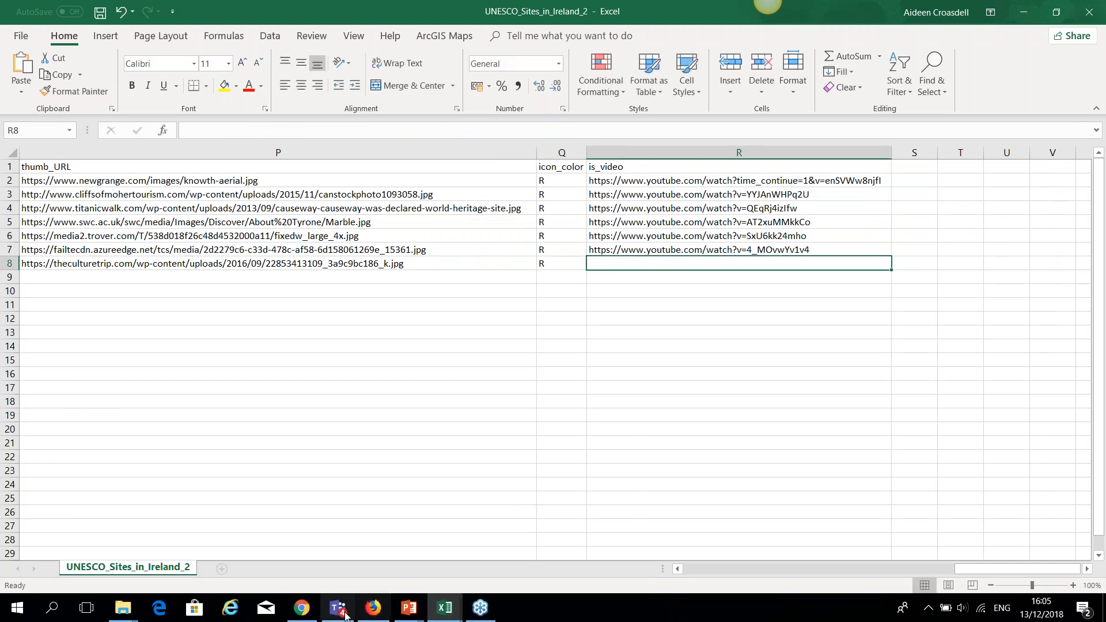
click(301, 608)
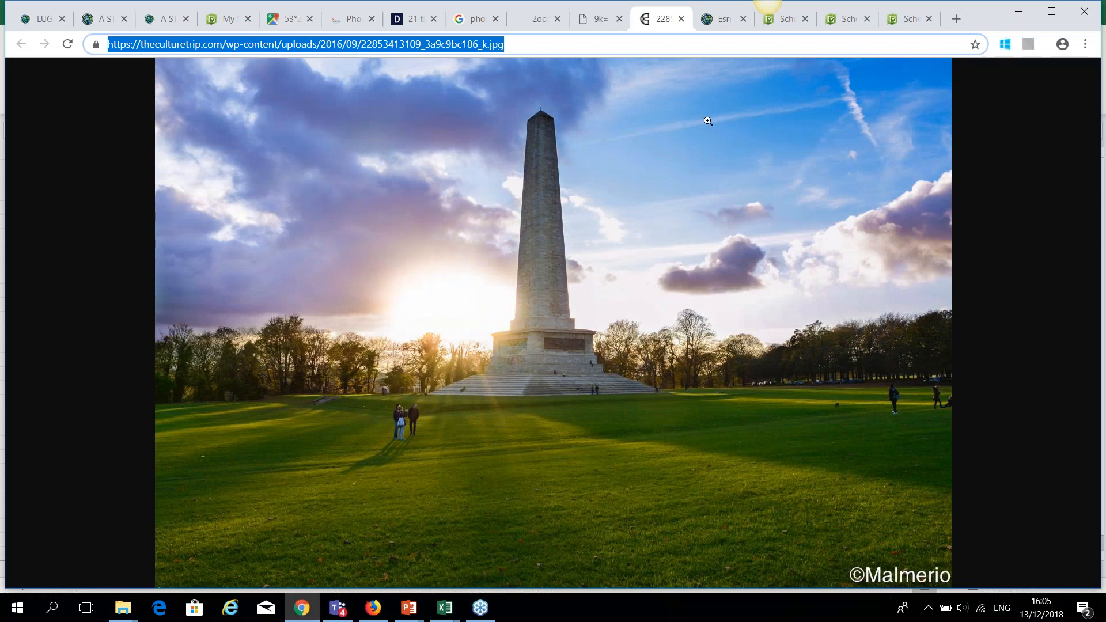
Copy the DublinLive '21 things about Phoenix Park' article URL and return to UNESCO_Sites_in_Ireland_2.
click(421, 21)
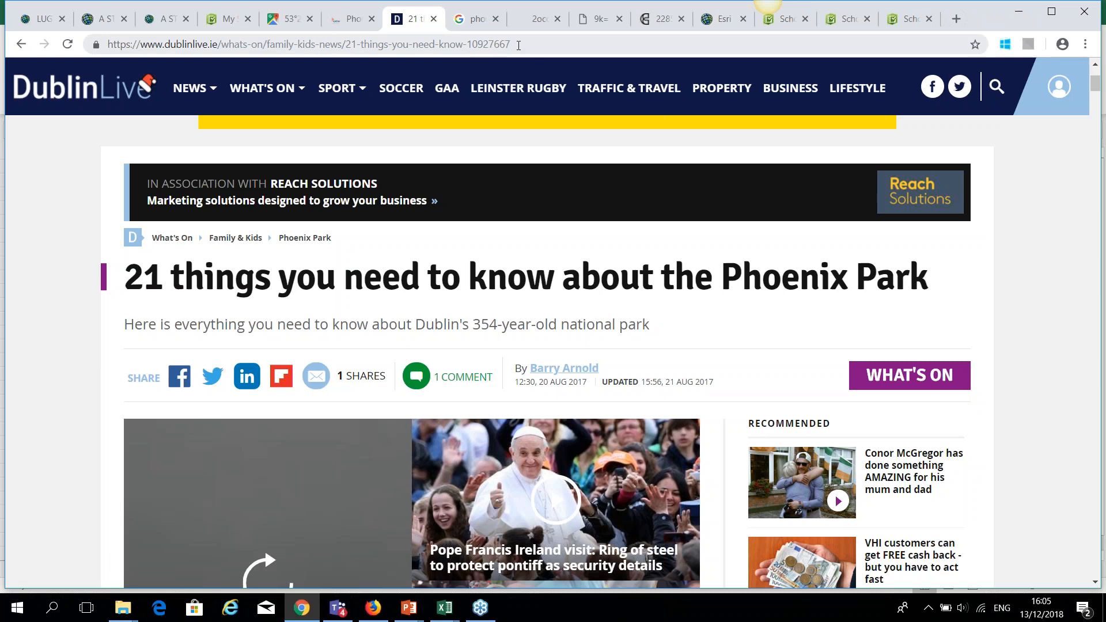
scroll(508, 275, down, 4)
scroll(476, 188, up, 4)
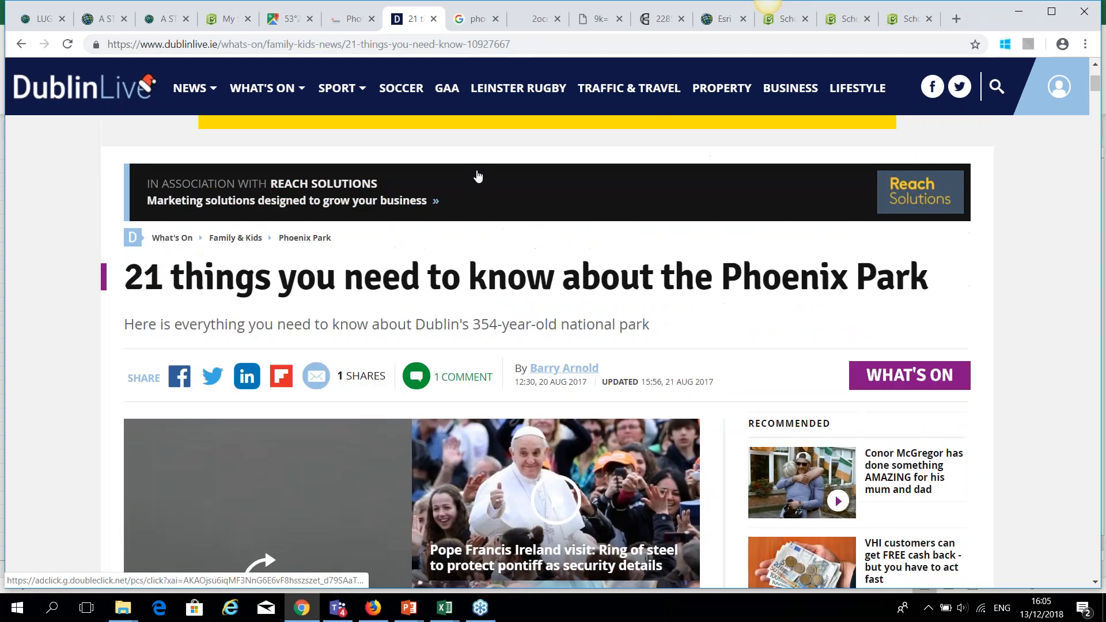
click(481, 23)
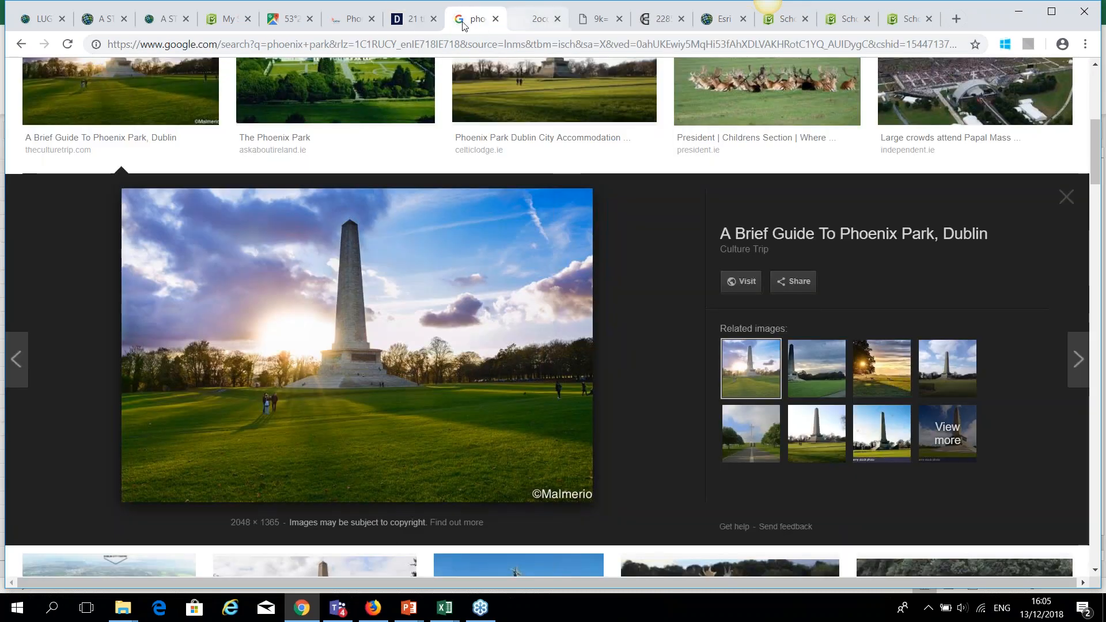
click(412, 27)
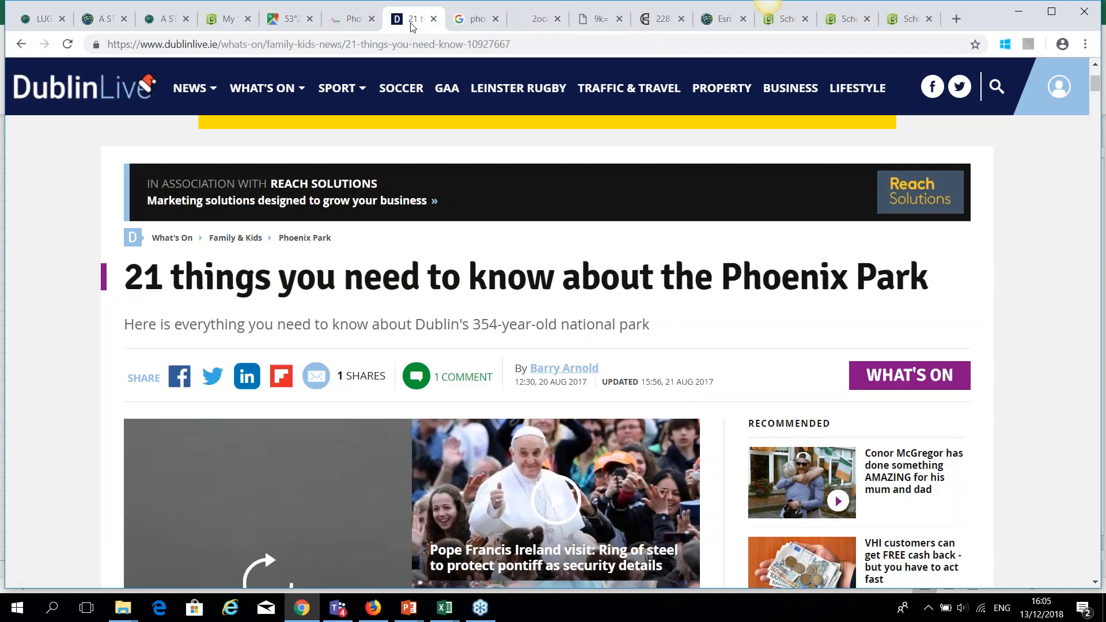
scroll(412, 346, down, 5)
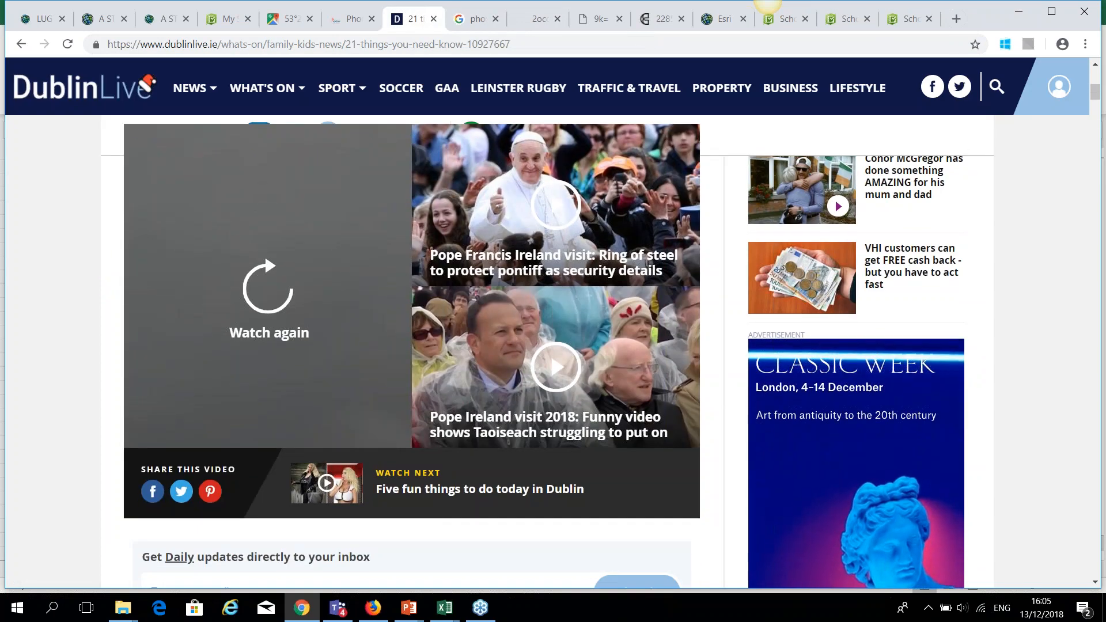
scroll(511, 104, up, 5)
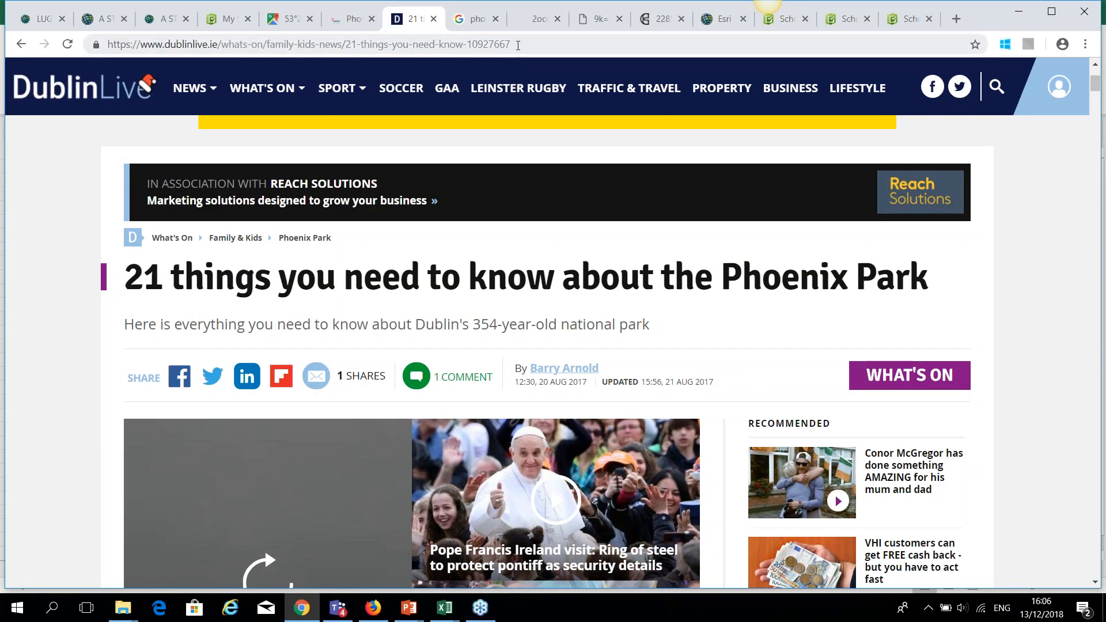
click(412, 44)
key(ctrl+c)
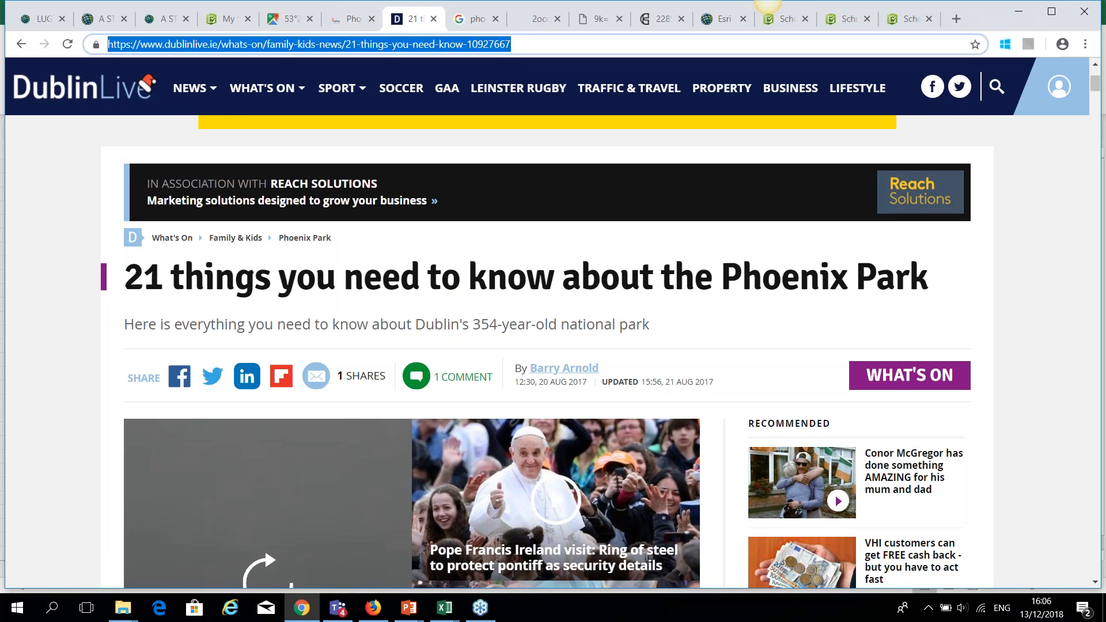
click(445, 608)
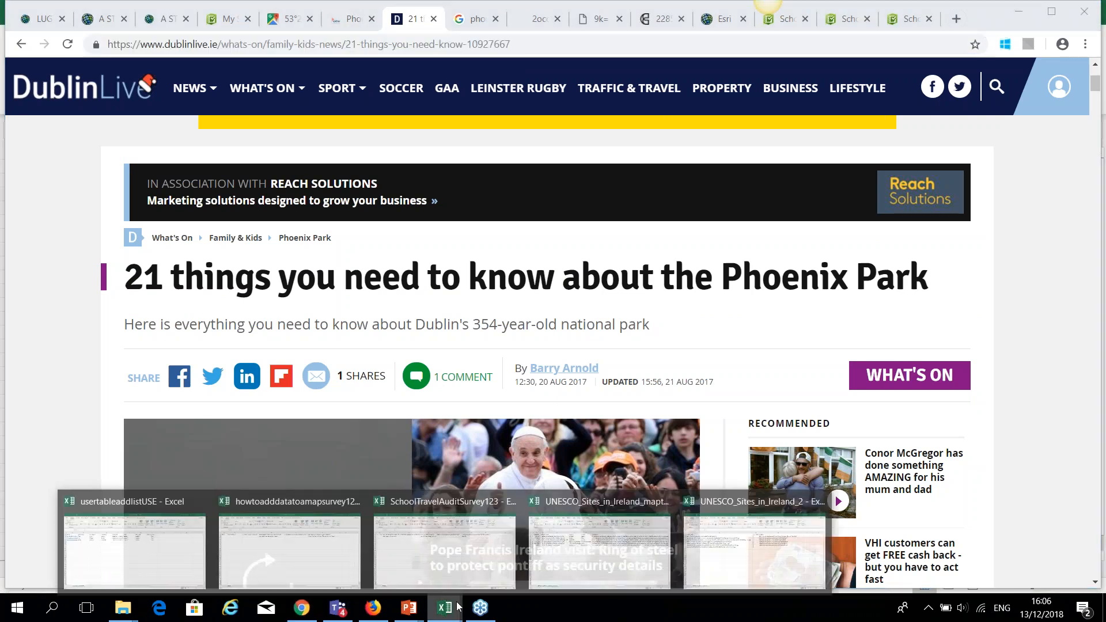
click(705, 530)
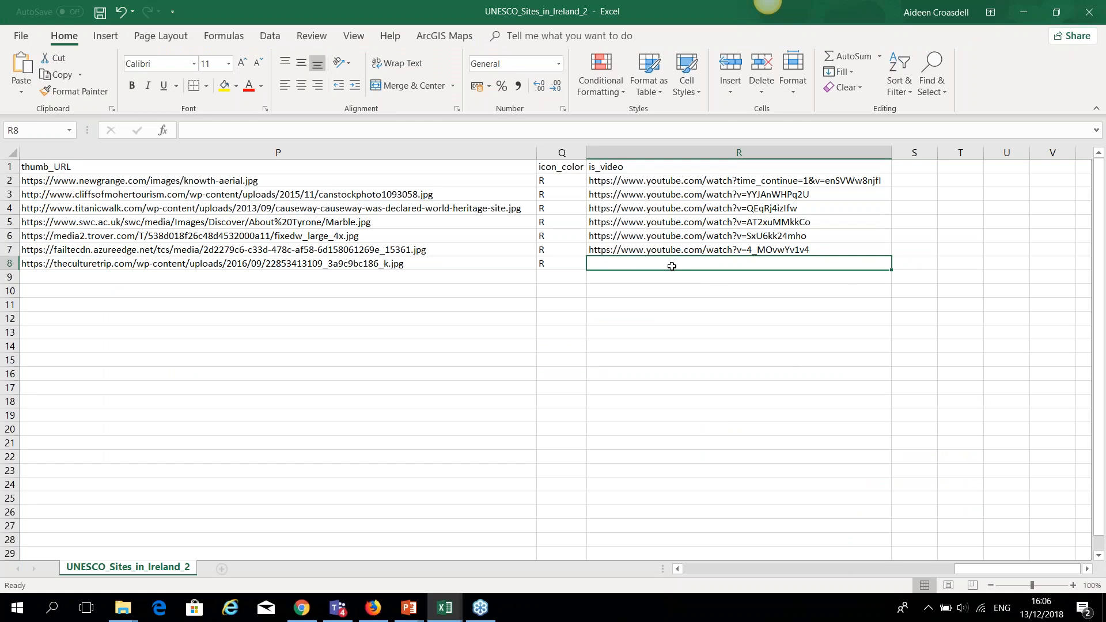
Paste the DublinLive Phoenix Park article link into cell R8 and widen column R to fit.
key(ctrl+v)
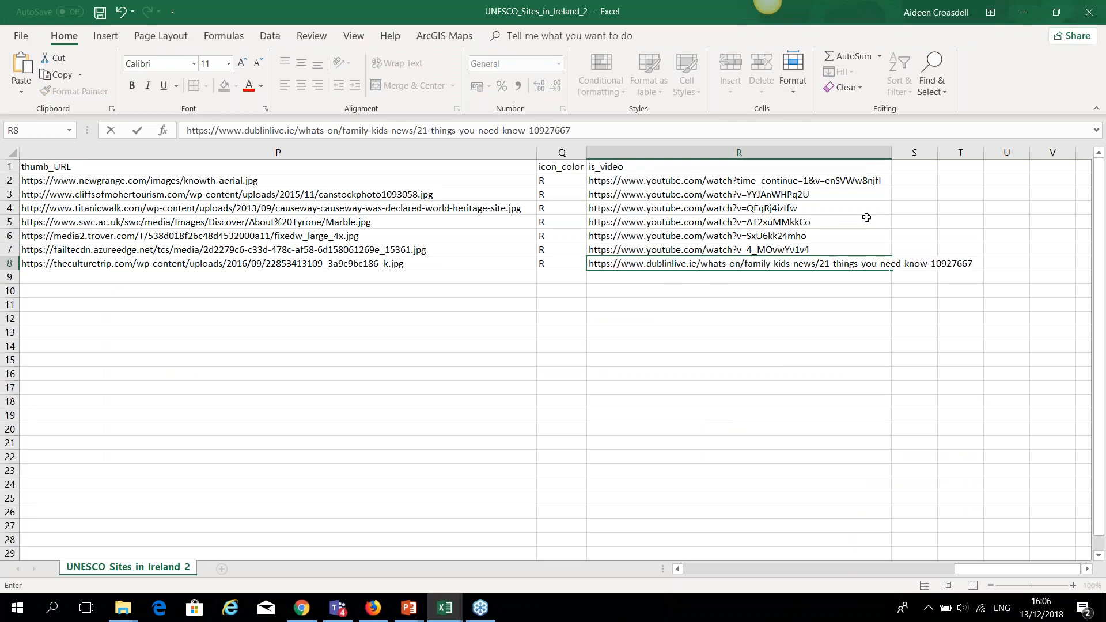
click(847, 304)
drag(891, 153, 994, 159)
click(708, 278)
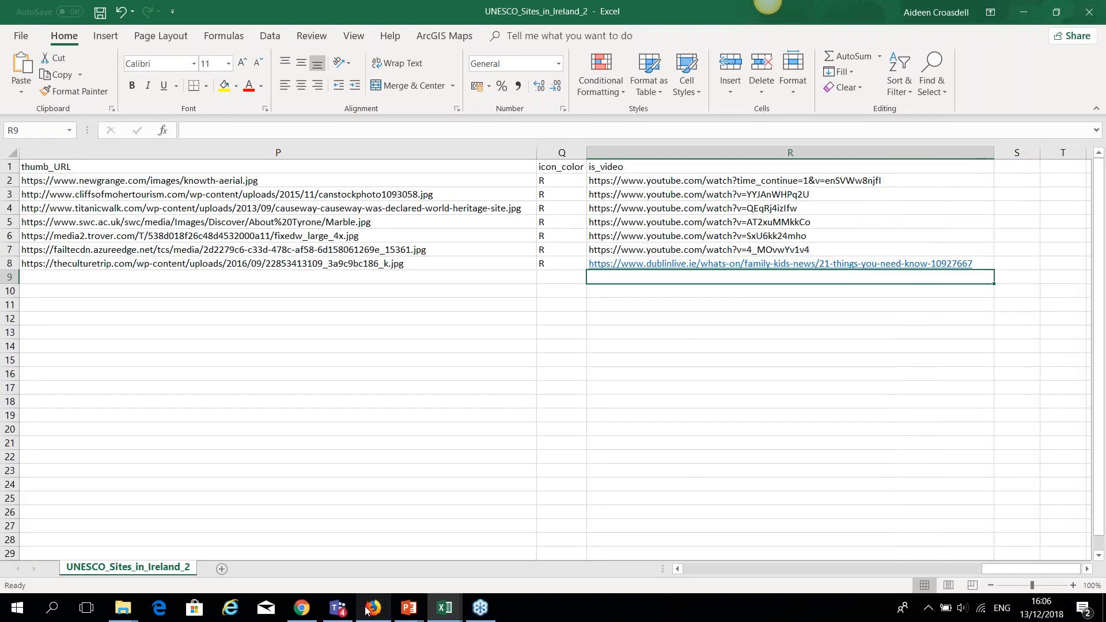
click(305, 610)
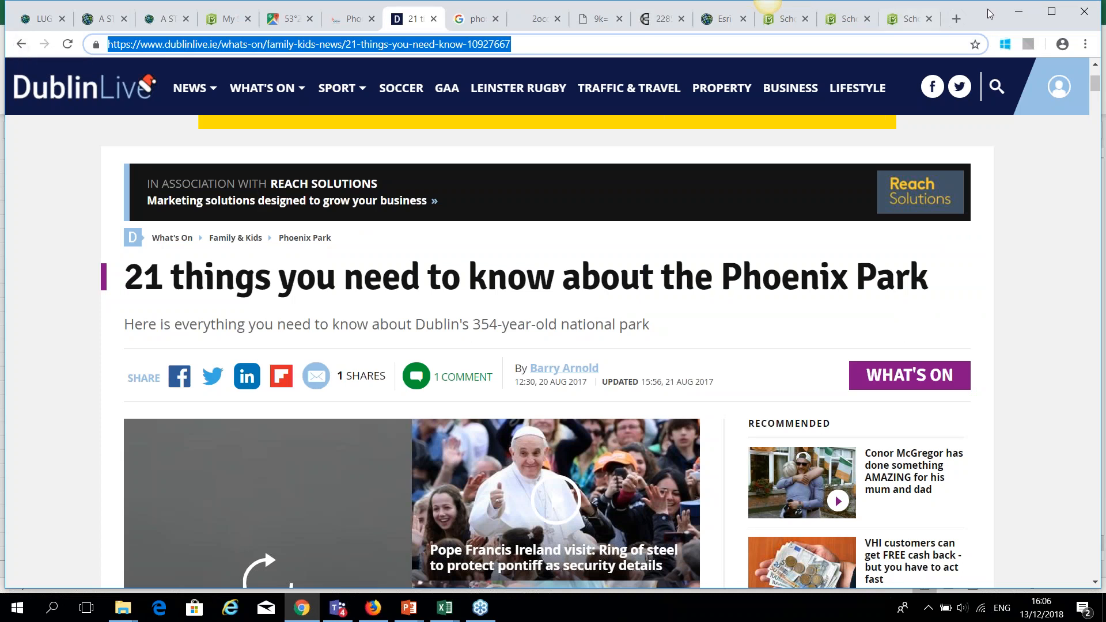
In a new tab, search the web for 'youtube' and go to the YouTube site.
click(964, 20)
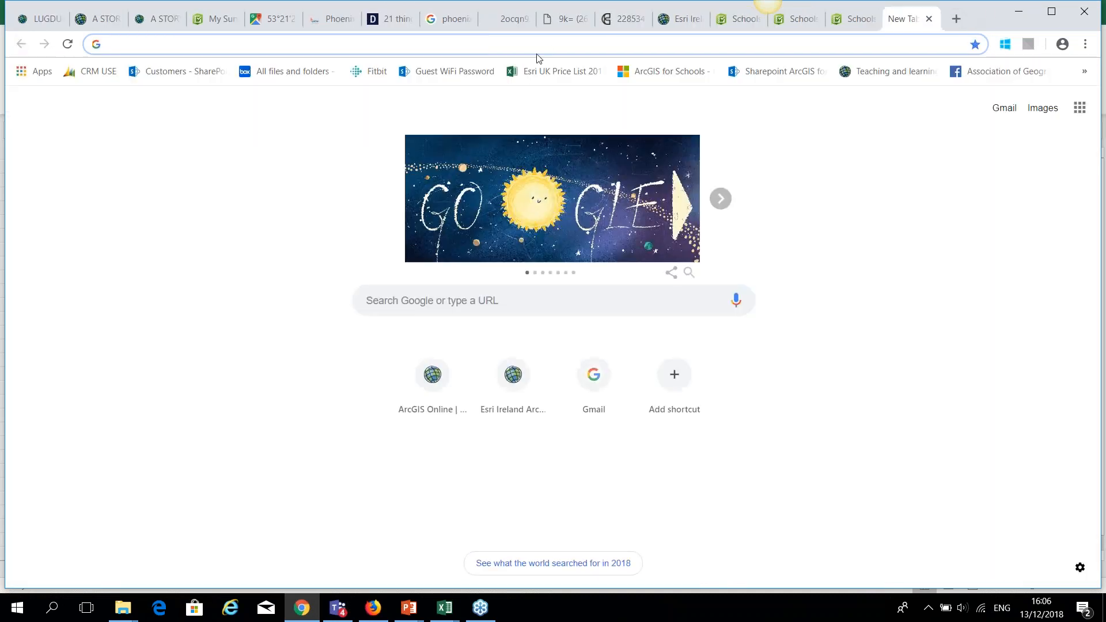
click(421, 301)
text(youtube)
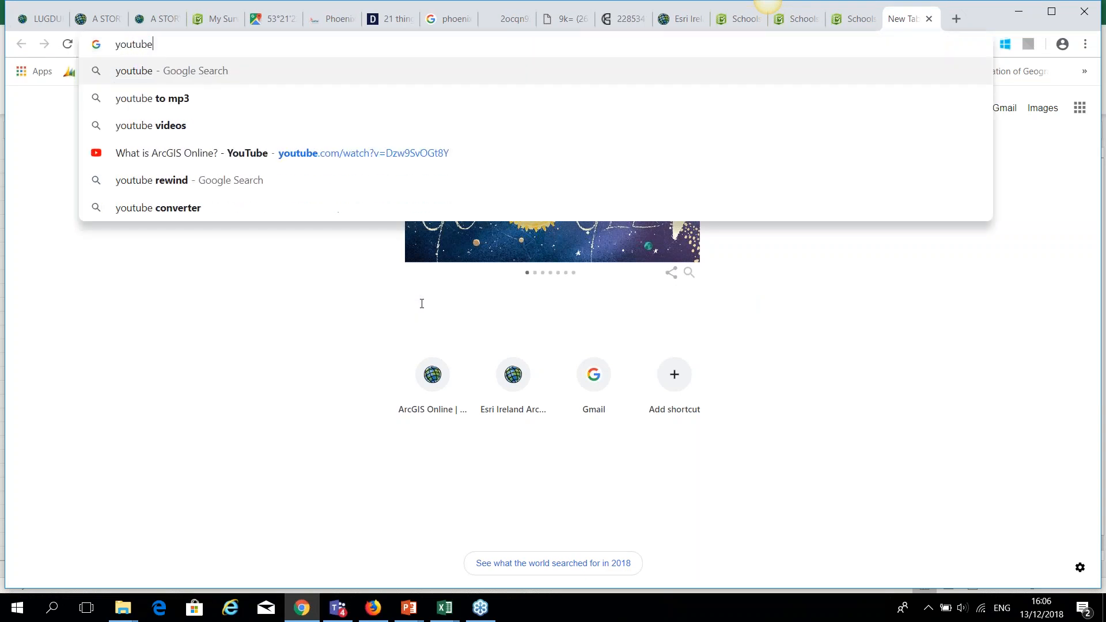
key(Return)
click(149, 294)
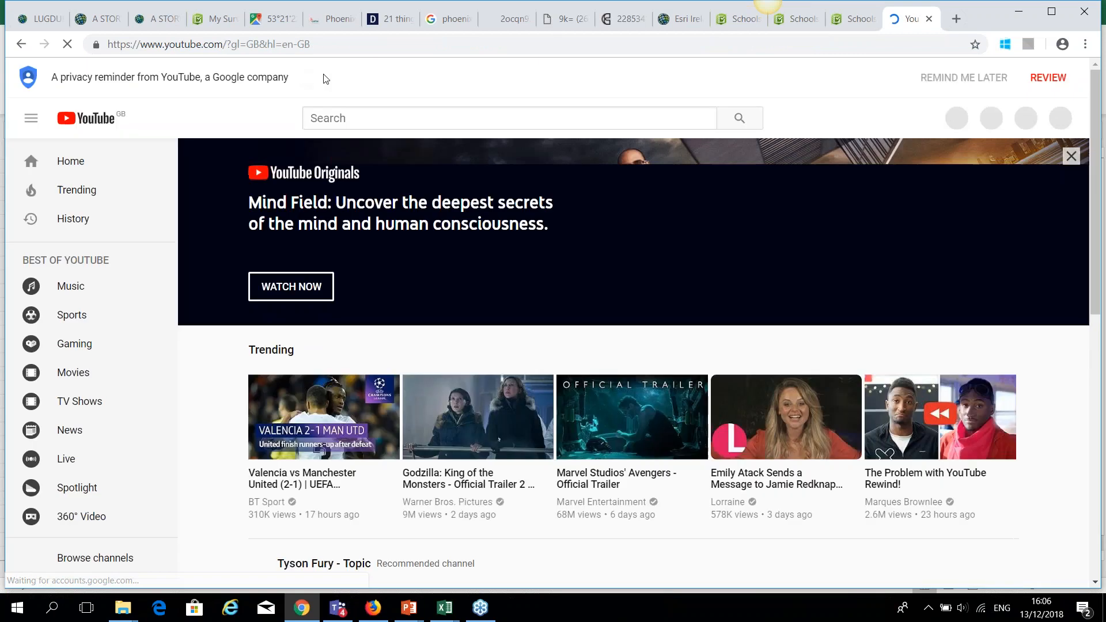
Search YouTube for 'phoenix park dublin', open the Phoenix Park Dublin video, copy its URL and pause it.
click(318, 112)
text(ph)
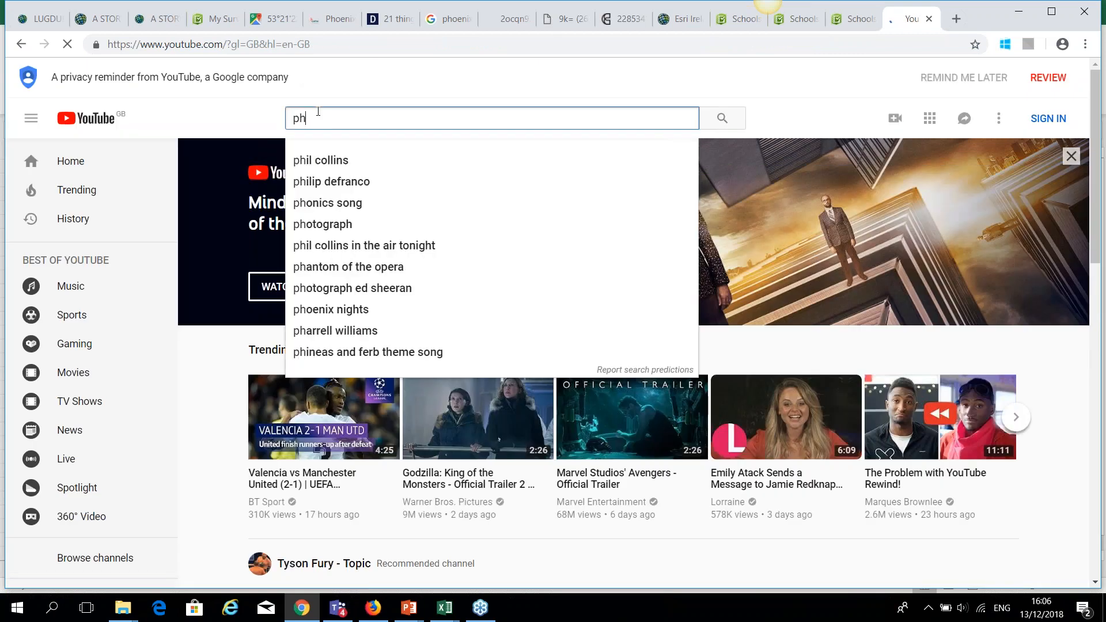
text(oenix park)
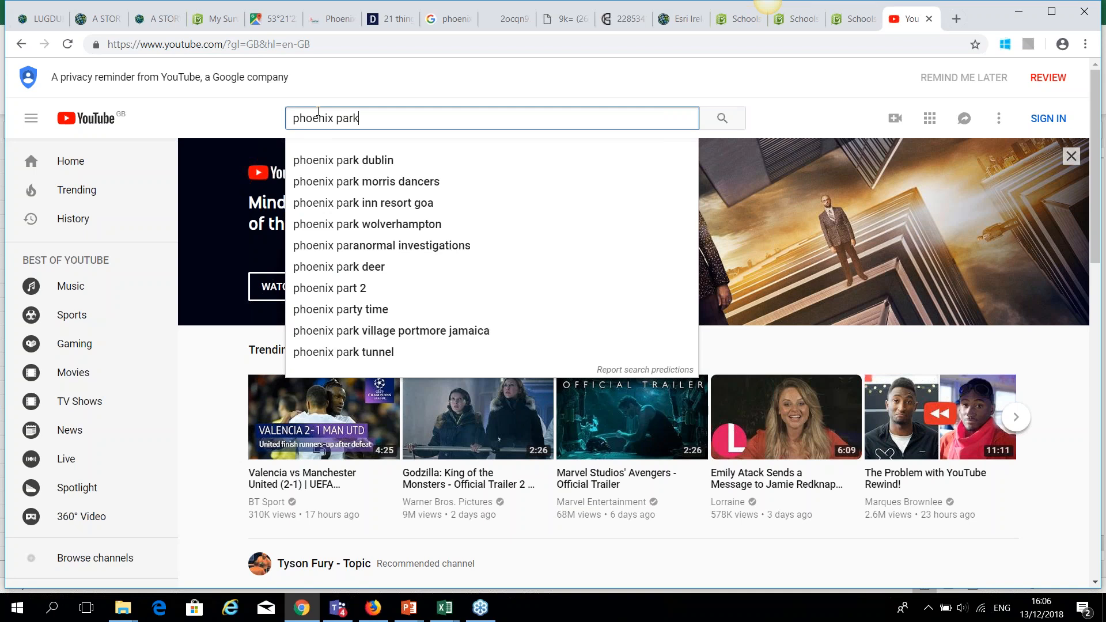
click(320, 159)
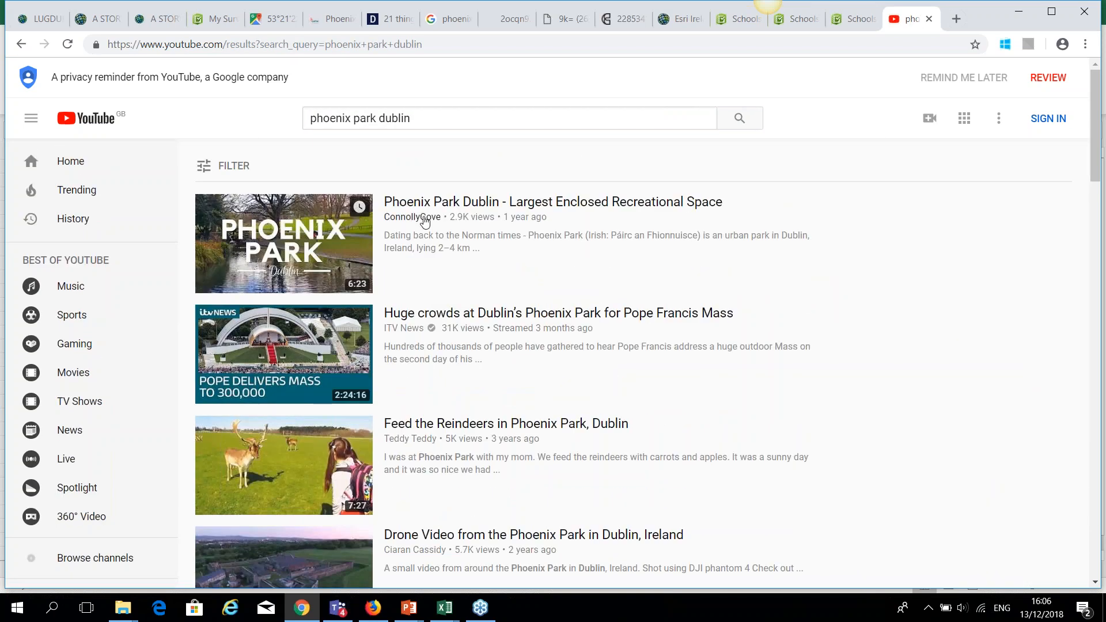
click(454, 203)
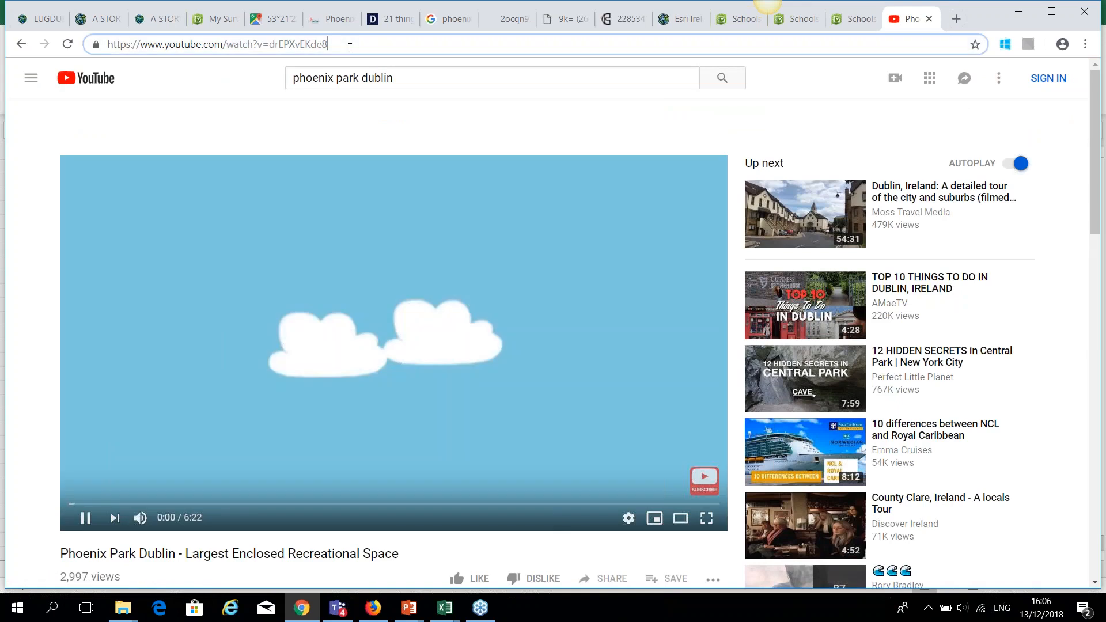
click(346, 44)
key(ctrl+c)
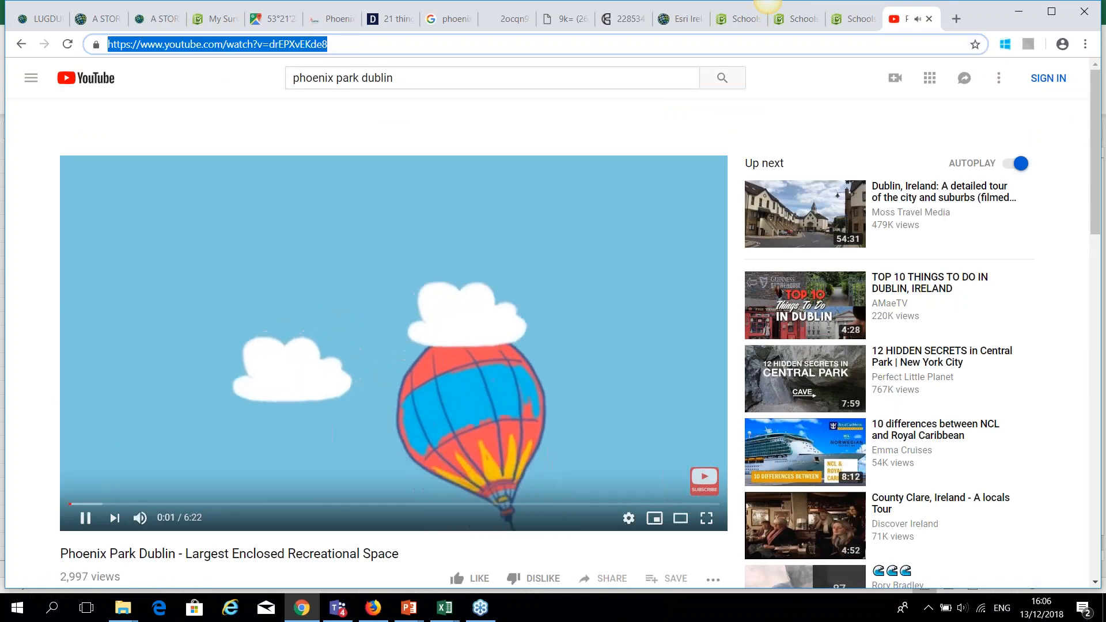
click(85, 517)
Replace R8's old link with the Phoenix Park YouTube URL and save UNESCO_Sites_in_Ireland_2.
mouse_move(445, 609)
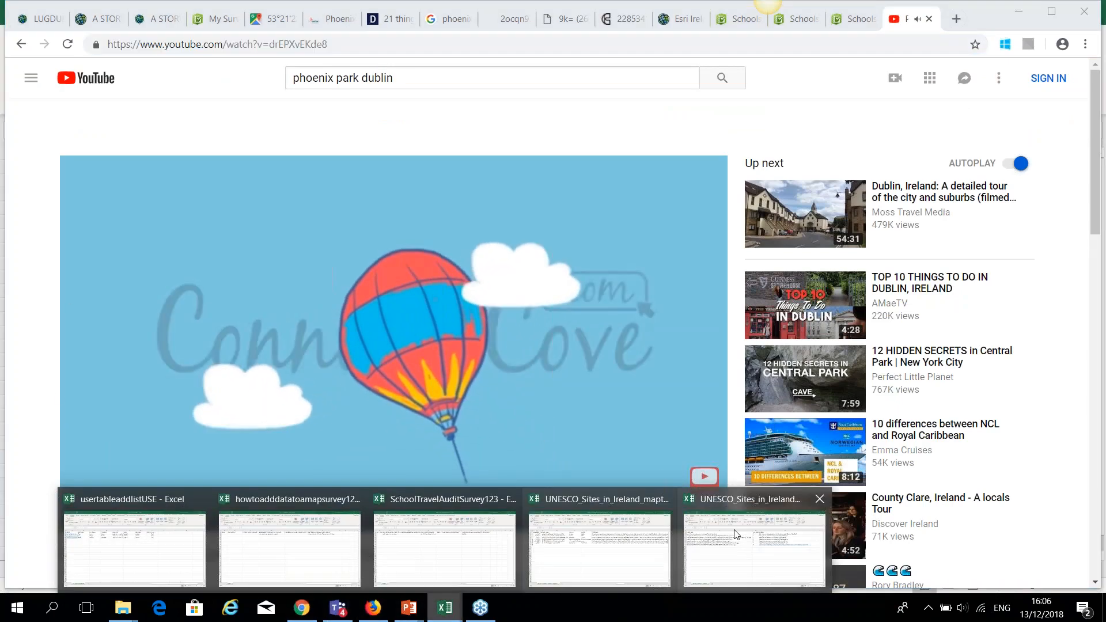
click(746, 536)
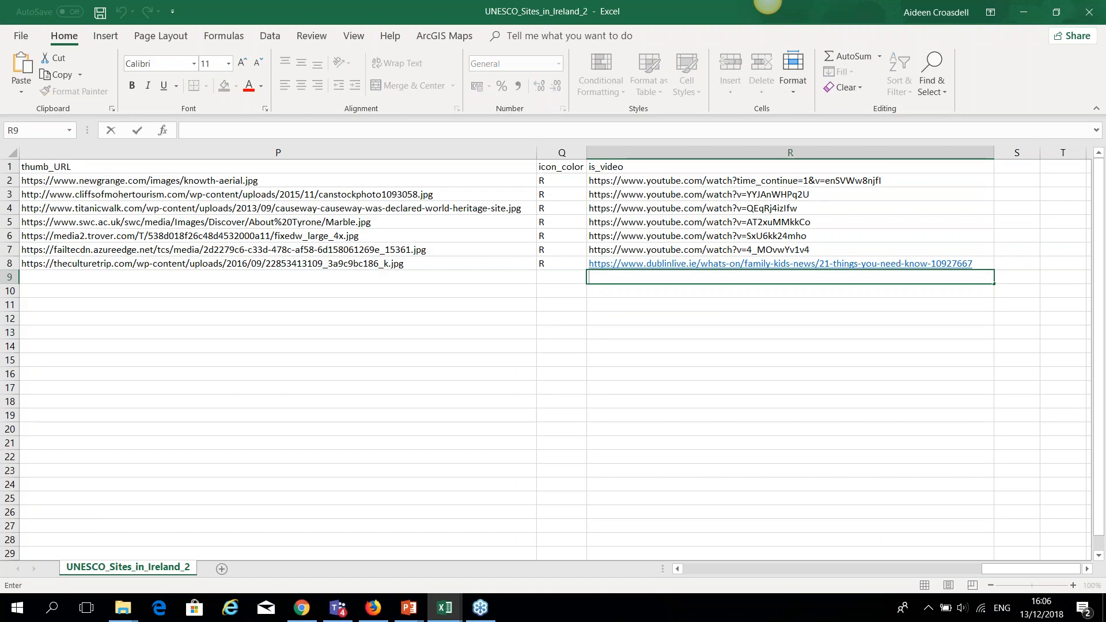
double_click(975, 263)
drag(975, 264, 590, 266)
key(ctrl+v)
click(606, 288)
click(97, 16)
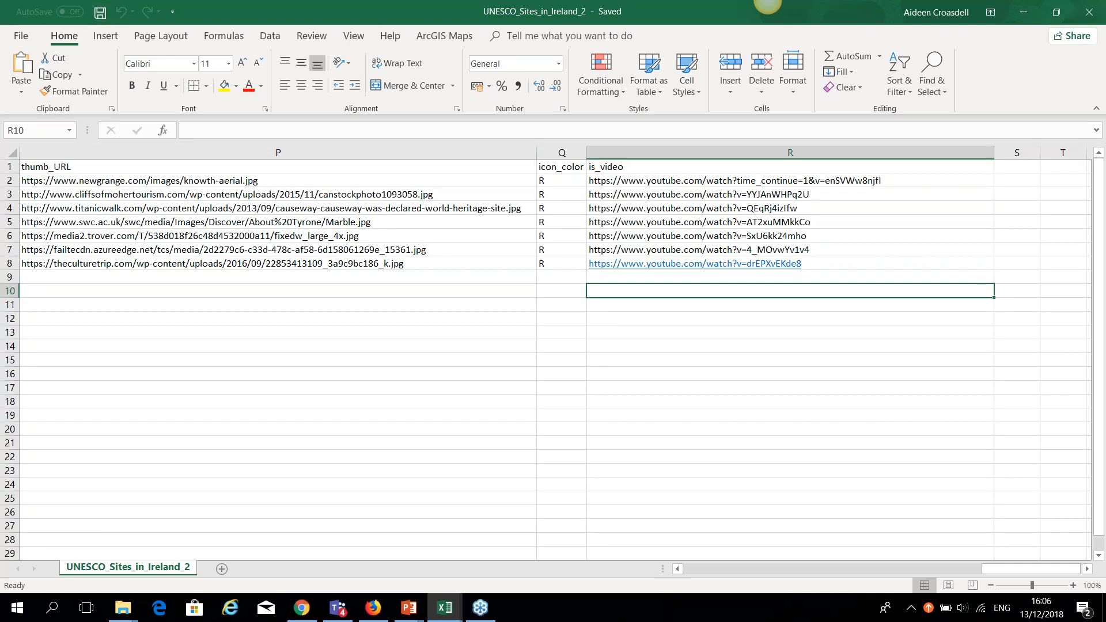
drag(1004, 569, 674, 581)
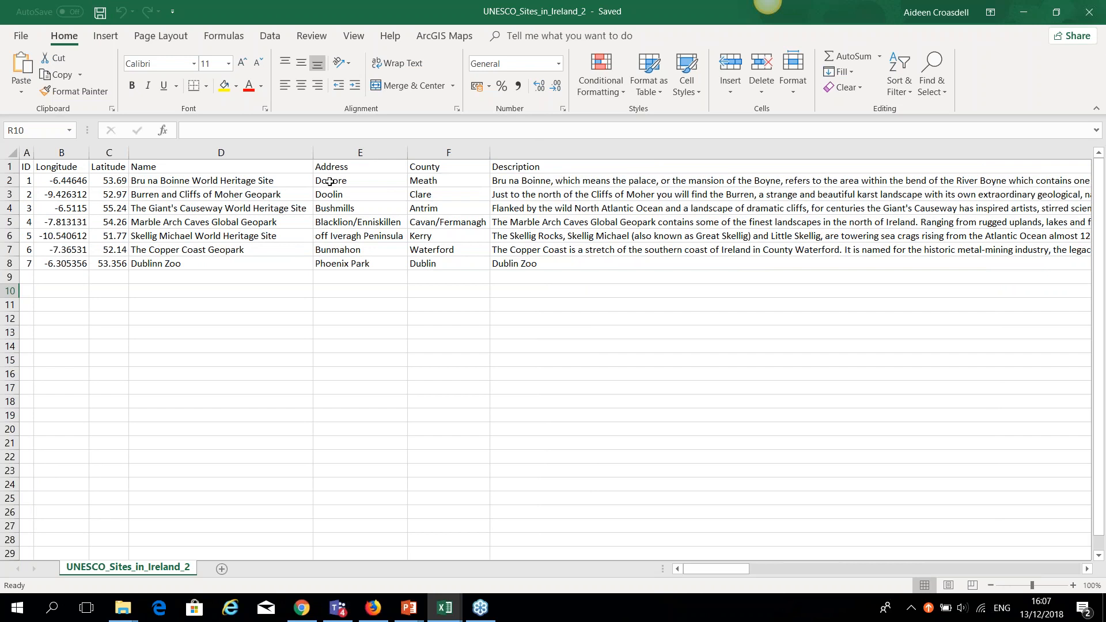
click(305, 617)
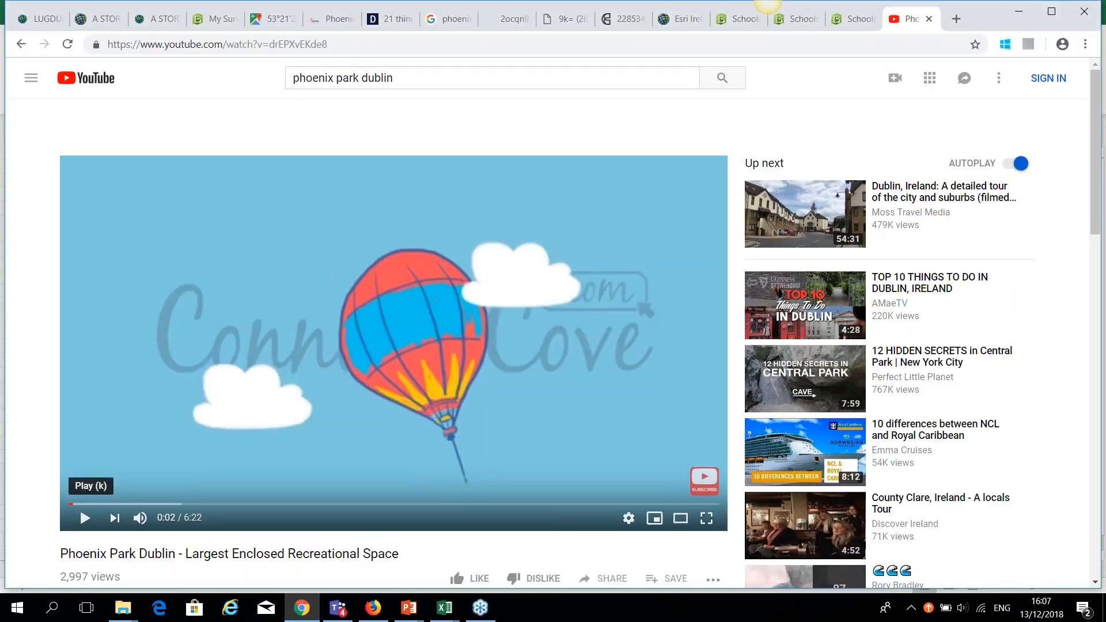
Reload My Content to show the Schools Travel Audit items, then view the Organization overview.
click(373, 610)
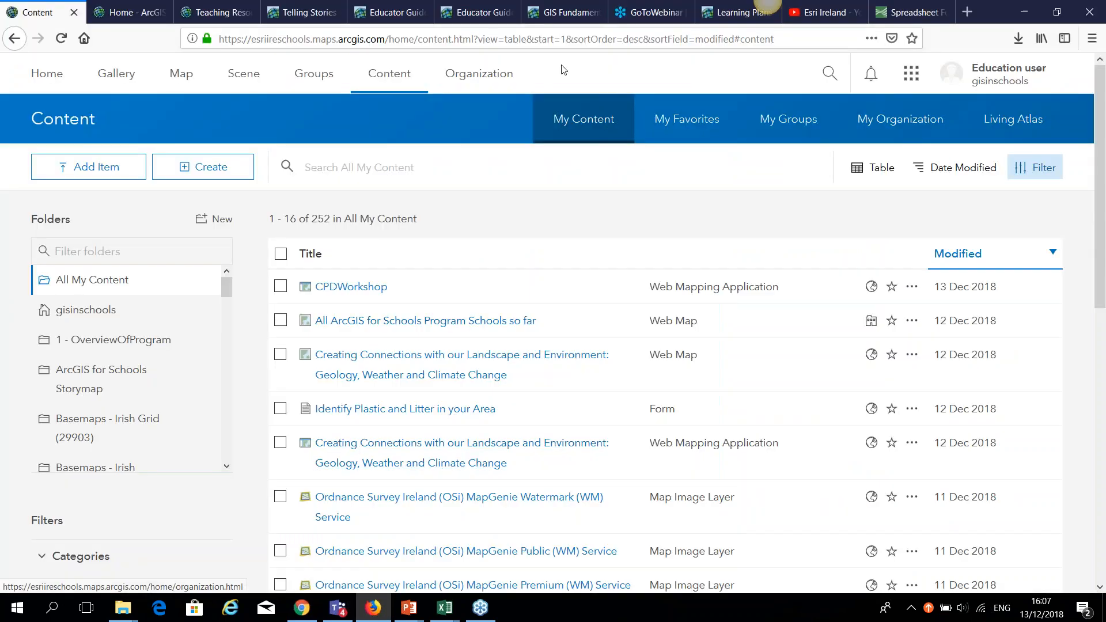
click(389, 75)
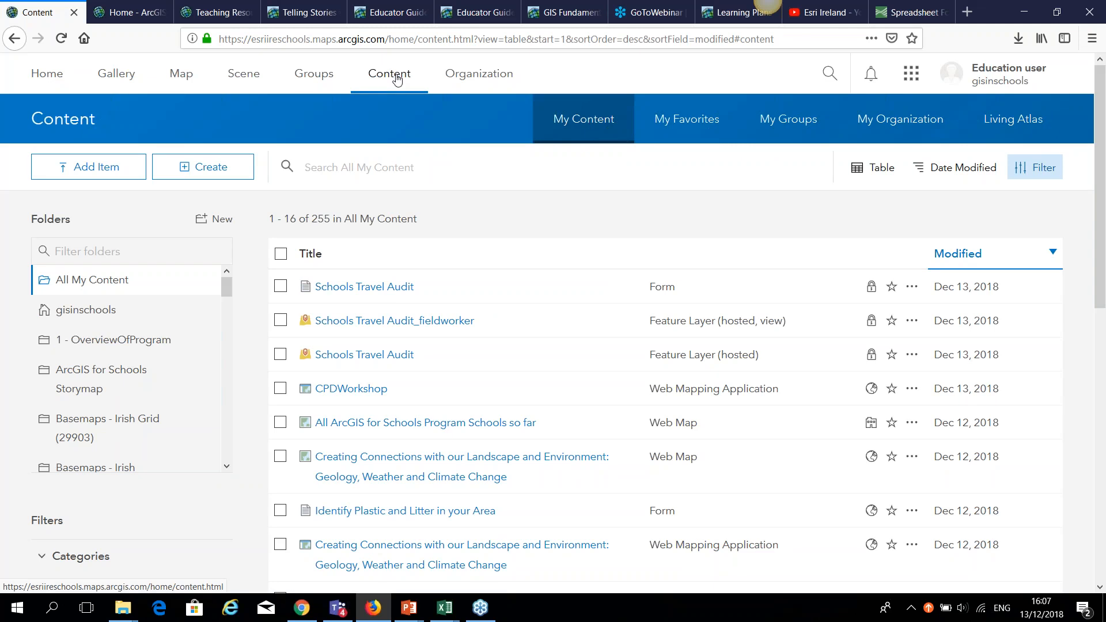
click(466, 78)
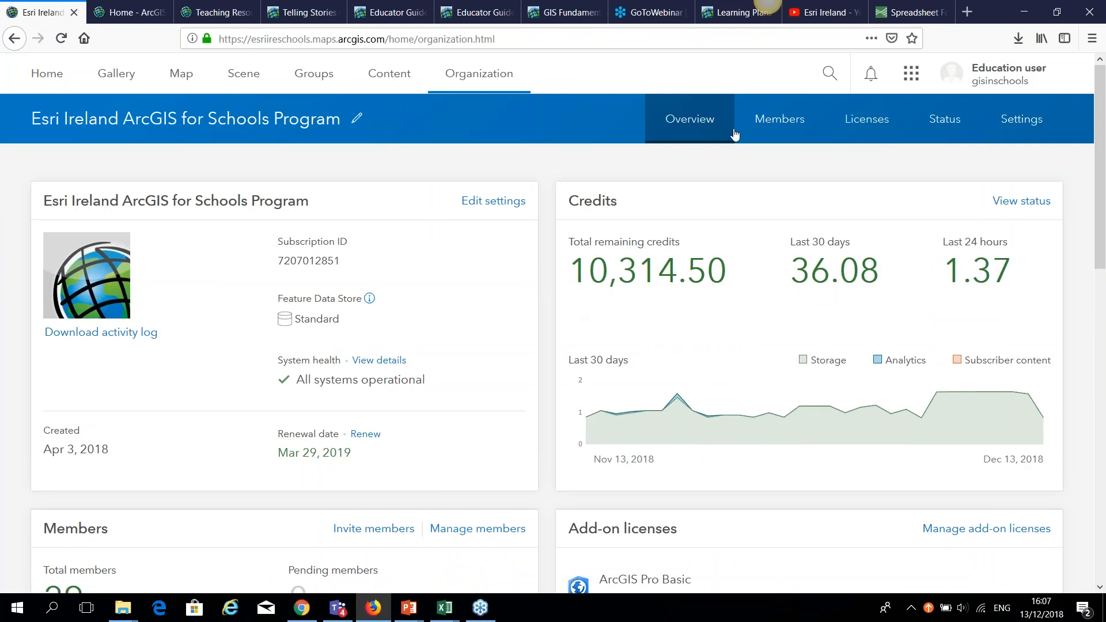
Browse the Members list, view and close one member's card, then go back to My Content.
click(802, 126)
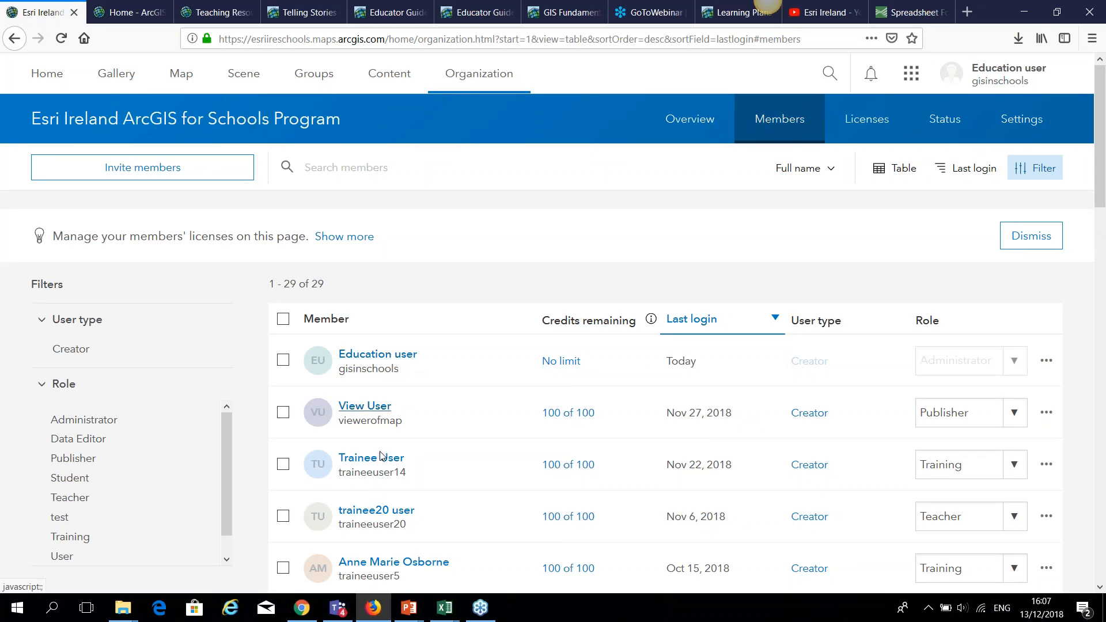
click(394, 356)
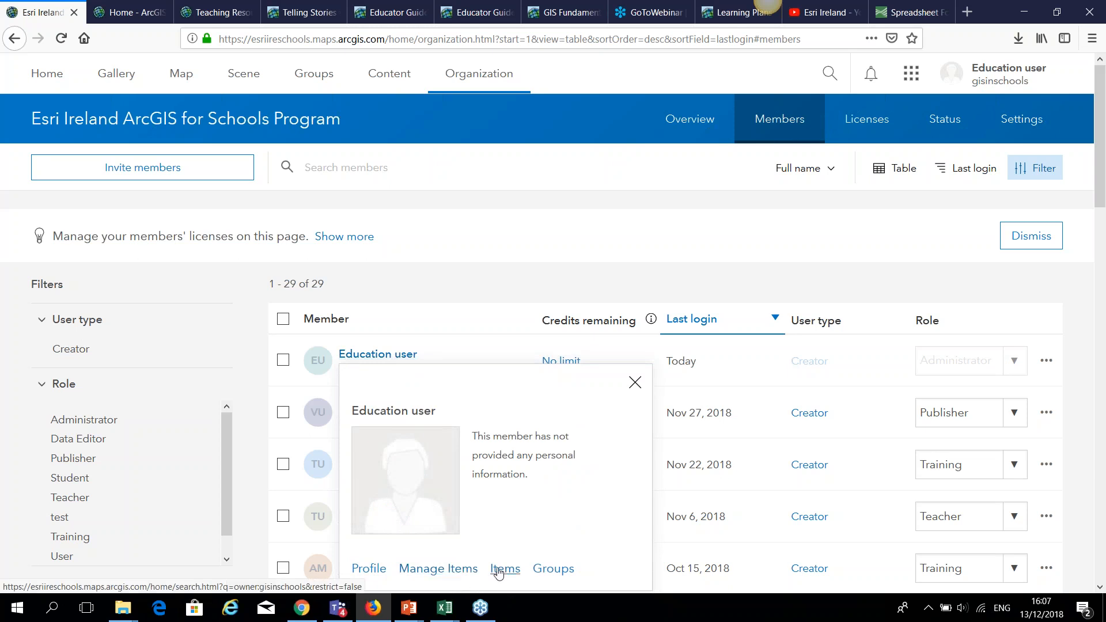
click(637, 385)
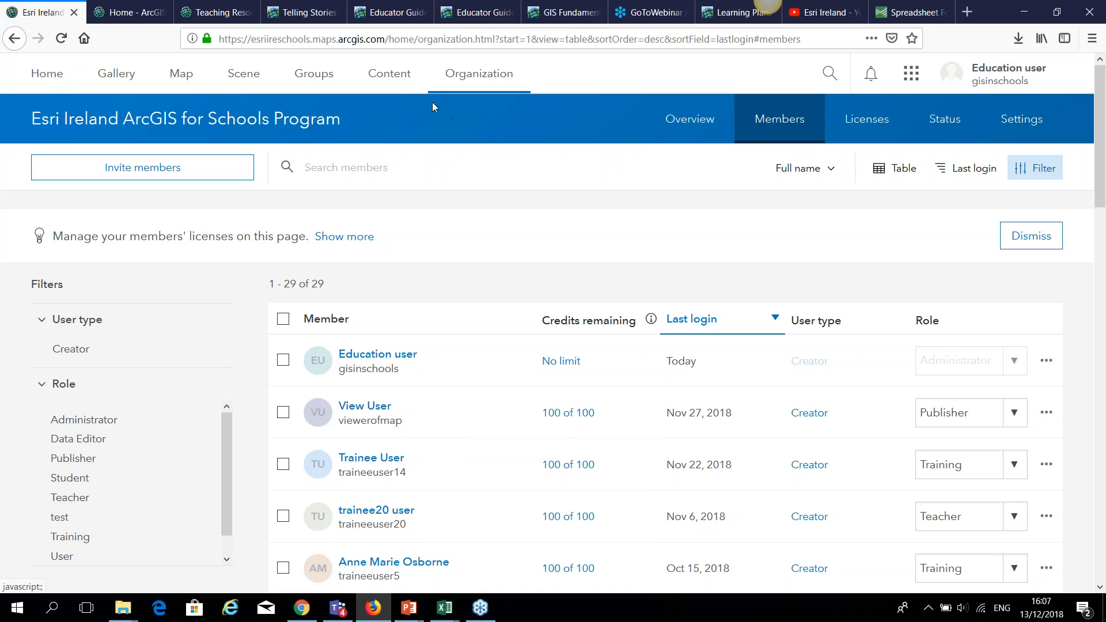
click(390, 74)
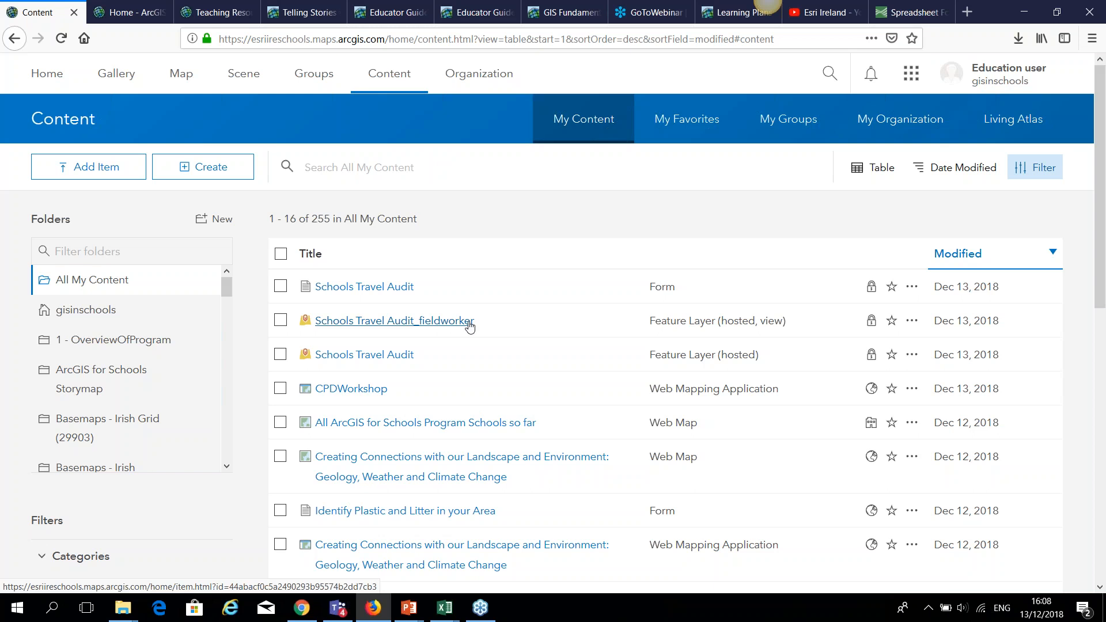
Add UNESCO_Sites_in_Ireland_2.csv from the computer as a new item.
mouse_move(444, 608)
click(779, 546)
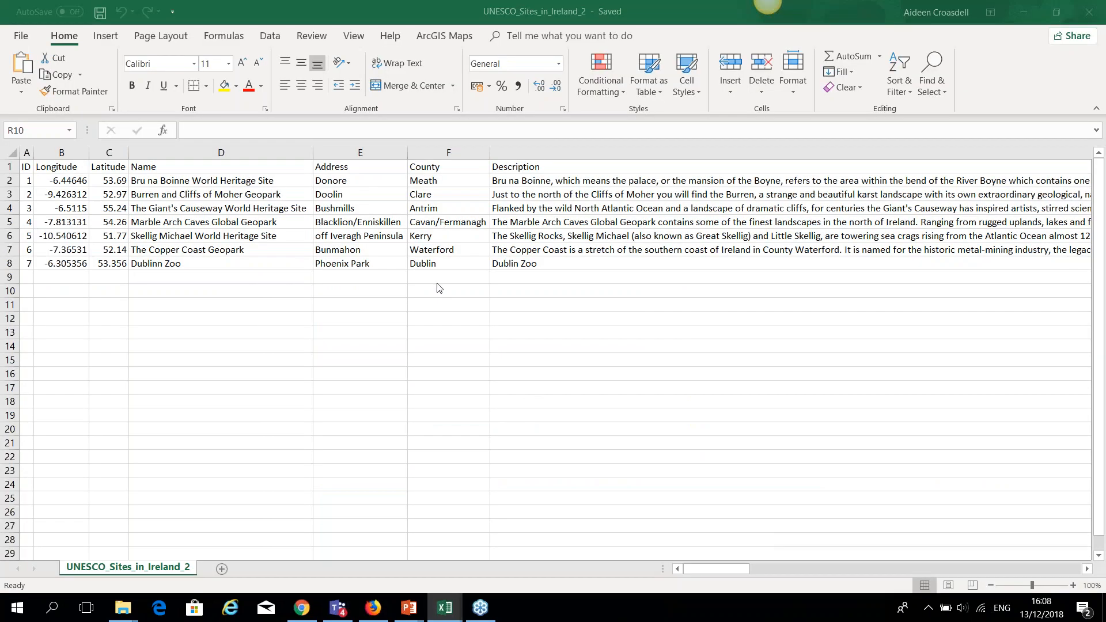
mouse_move(299, 614)
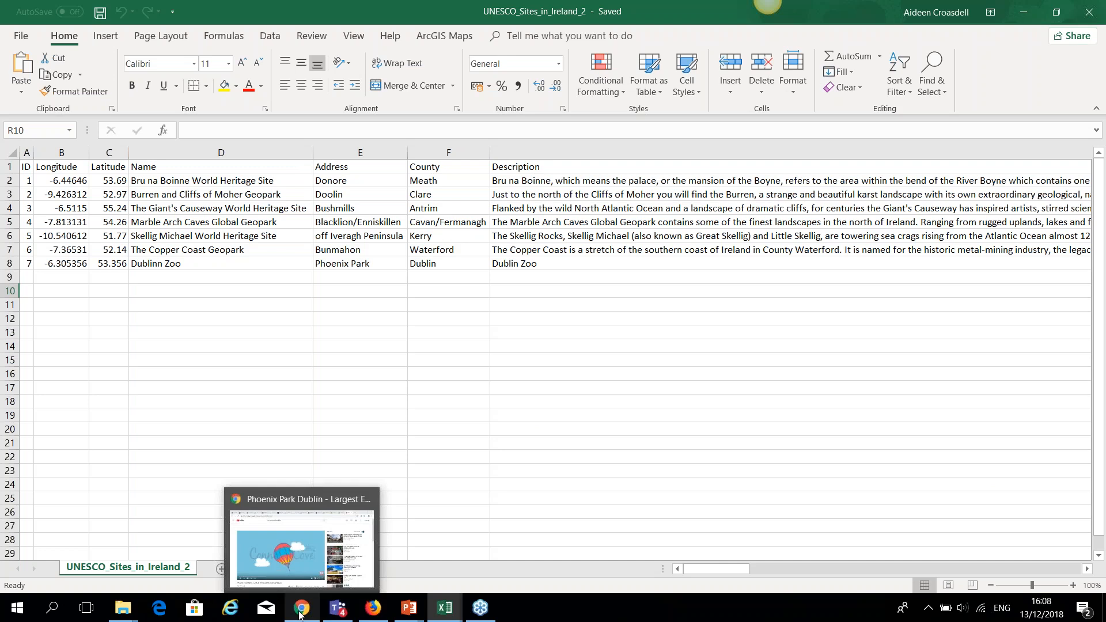
click(376, 609)
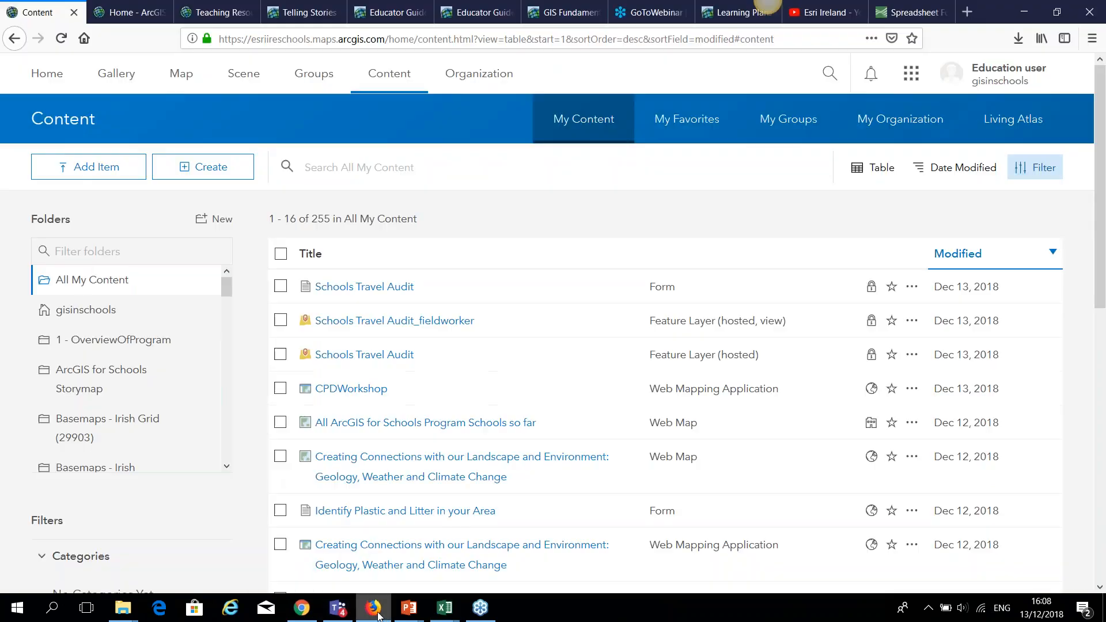
click(97, 171)
click(96, 199)
click(358, 254)
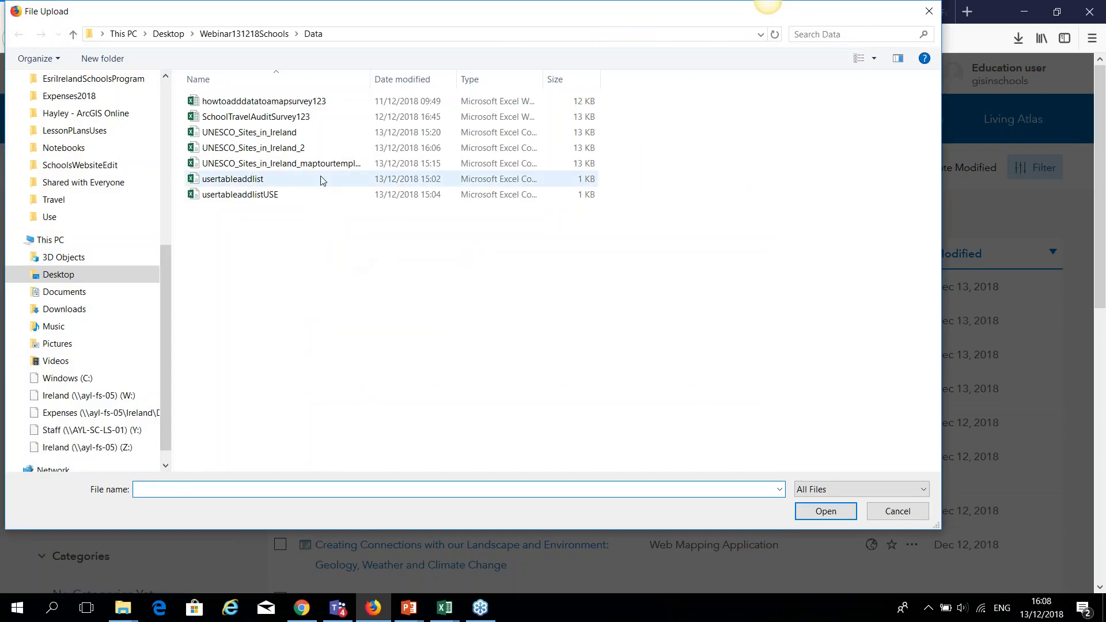
click(288, 151)
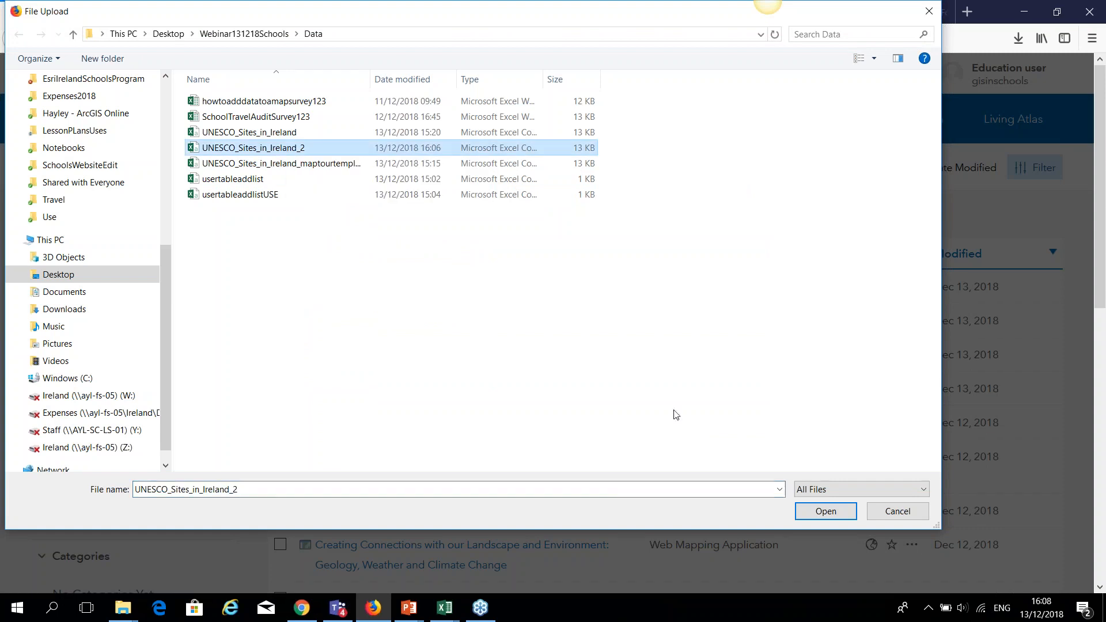
click(825, 512)
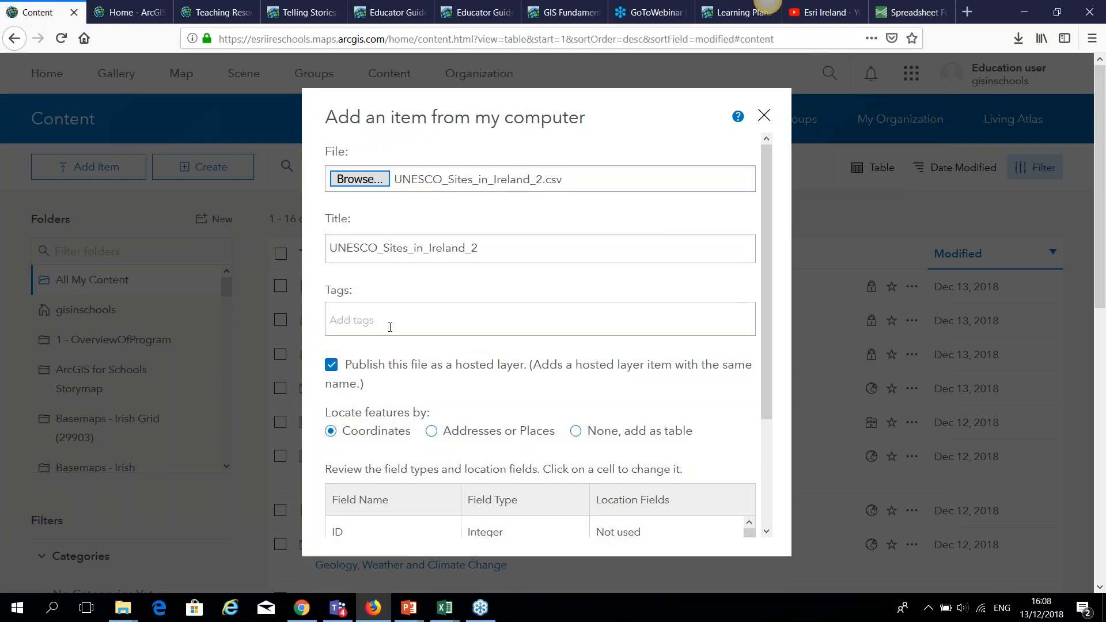
Tag the new item 'unesco'.
click(390, 327)
text(unesco)
key(Return)
scroll(307, 370, down, 2)
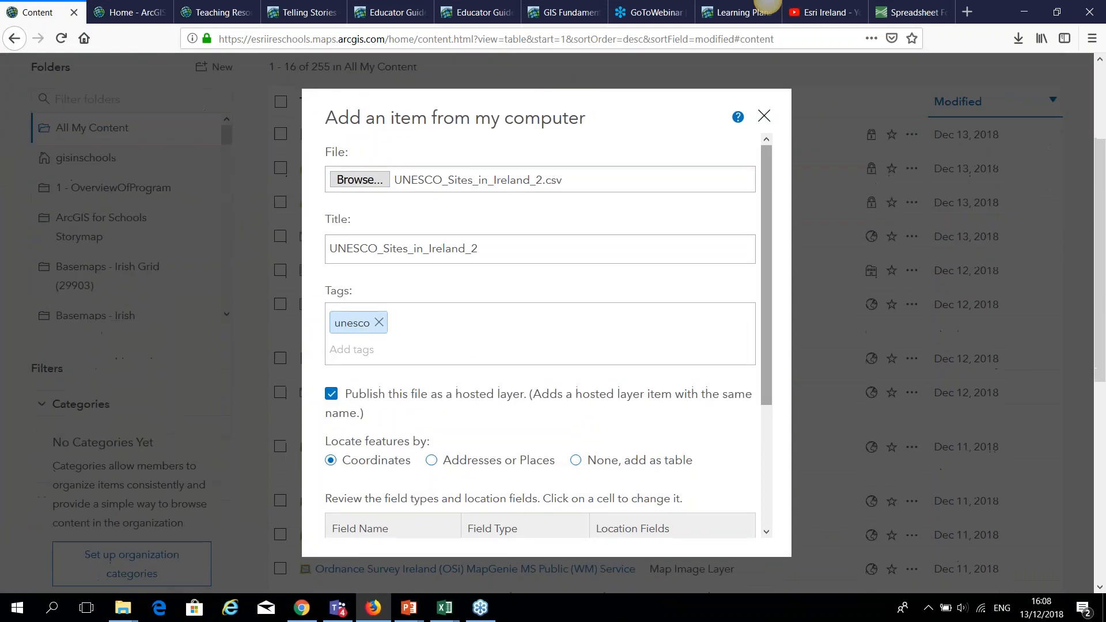
Scroll the field table to confirm Longitude and Latitude are the location fields.
drag(767, 365, 778, 486)
click(749, 448)
click(749, 446)
click(749, 446)
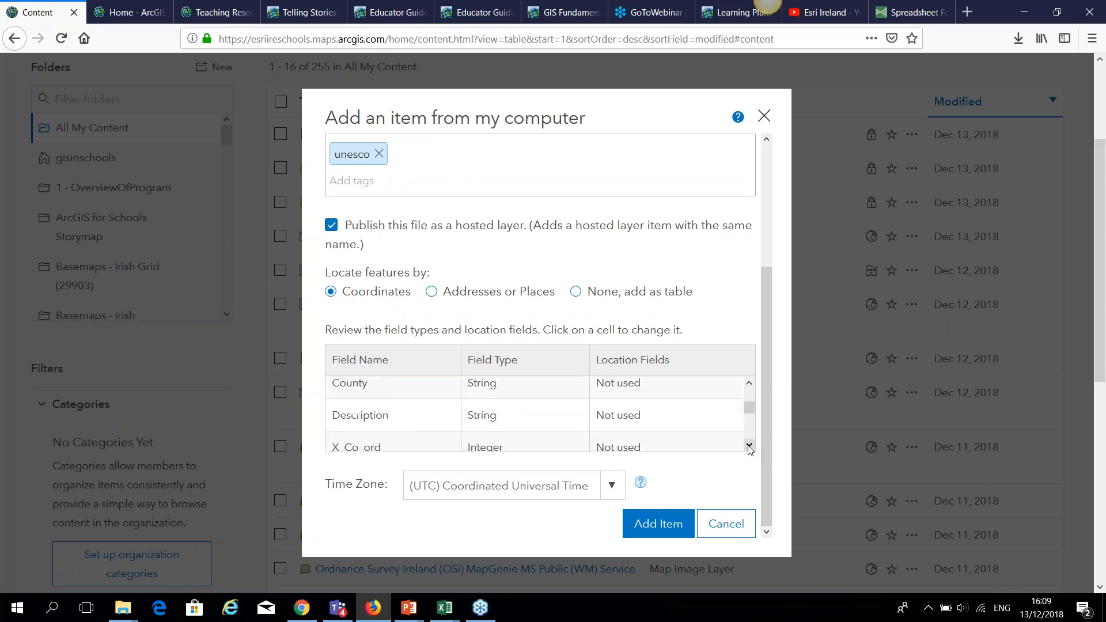
click(750, 385)
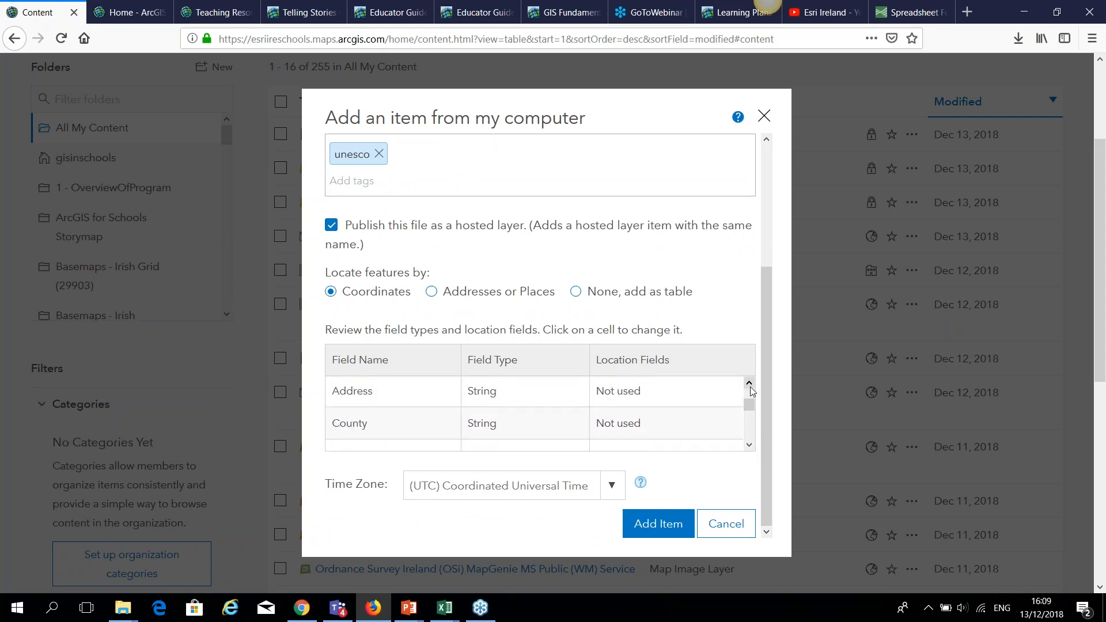
click(749, 385)
Compare the columns with the UNESCO spreadsheet, then publish the CSV as a hosted feature layer.
mouse_move(445, 608)
click(778, 538)
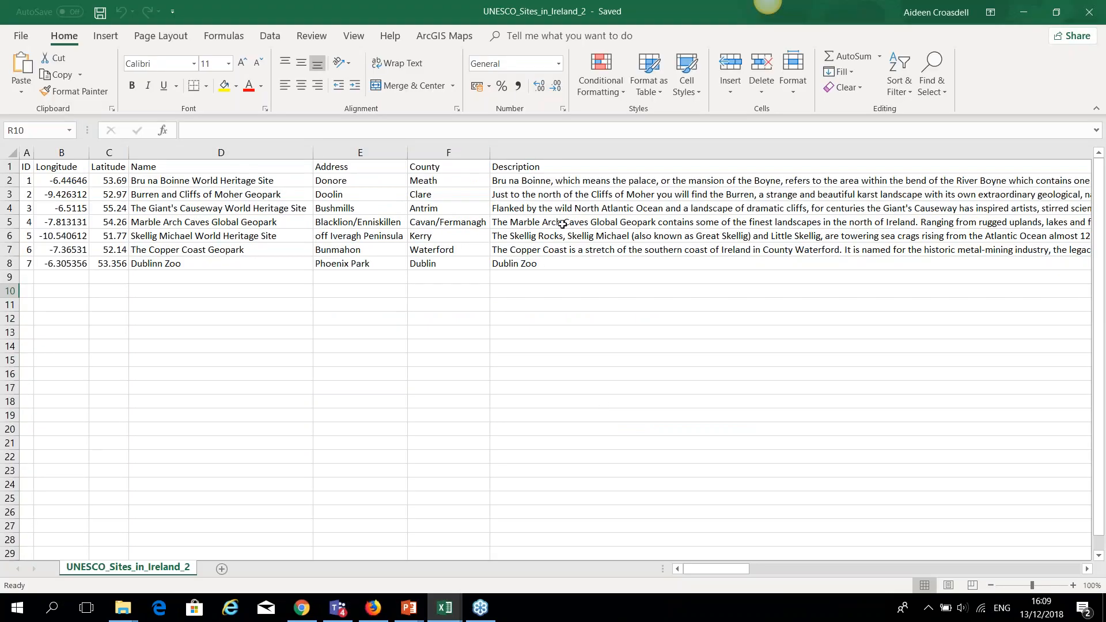
mouse_move(371, 612)
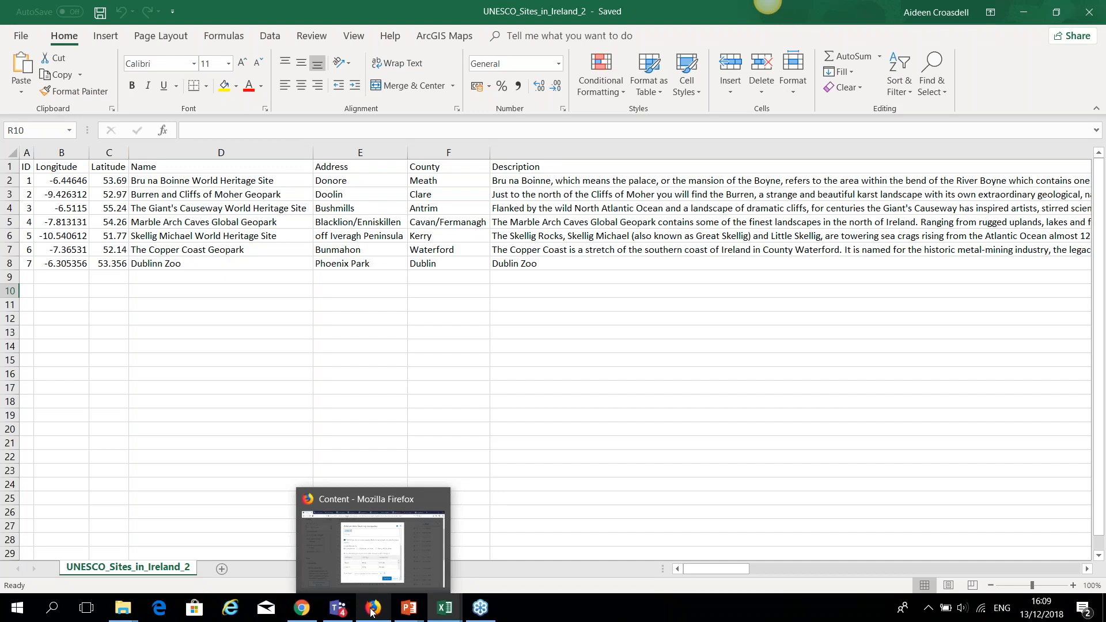
click(372, 610)
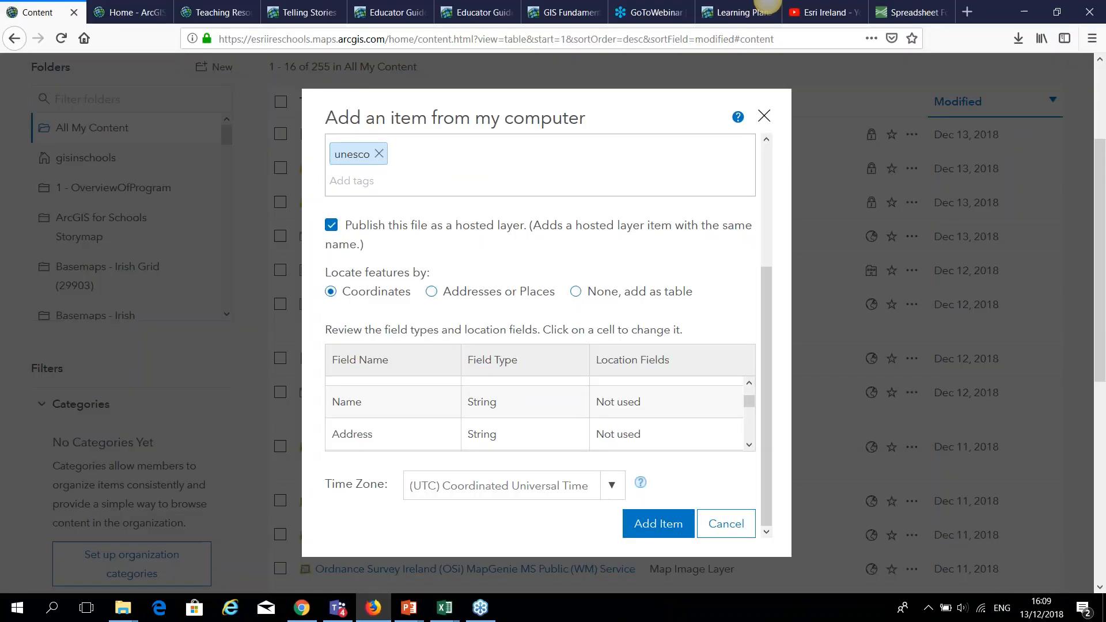
click(750, 384)
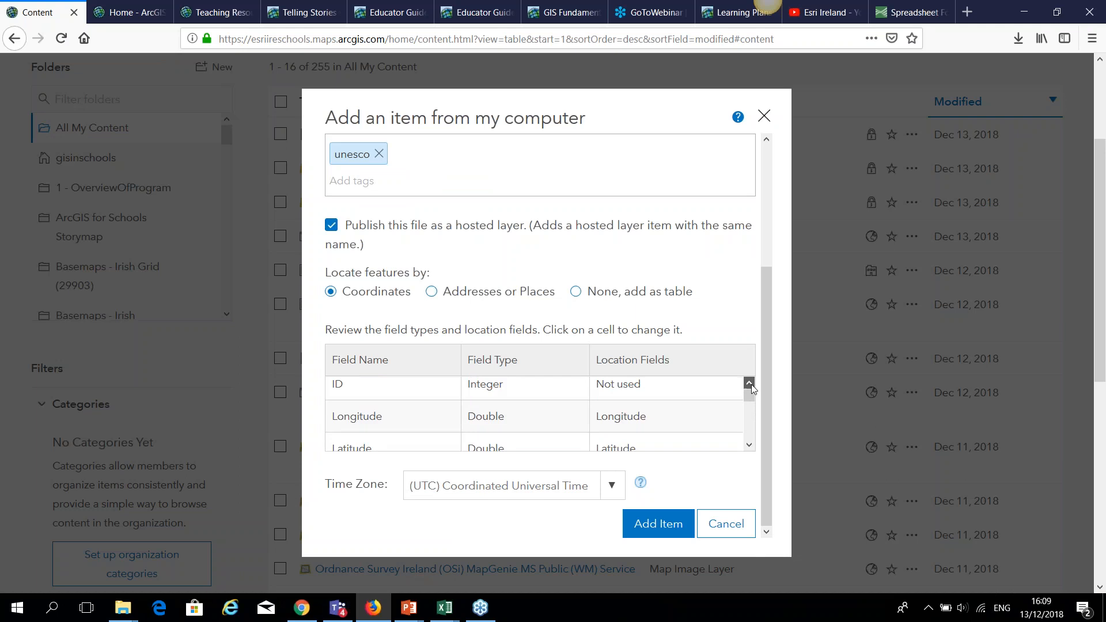
mouse_move(752, 396)
mouse_down()
mouse_move(752, 418)
mouse_move(751, 403)
mouse_up()
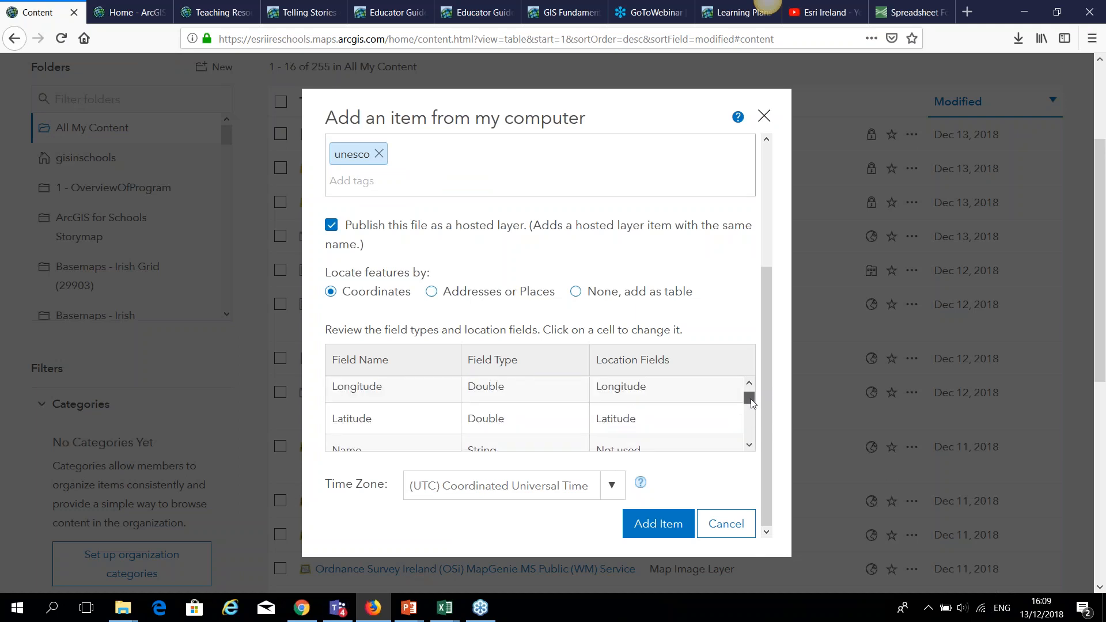
click(664, 526)
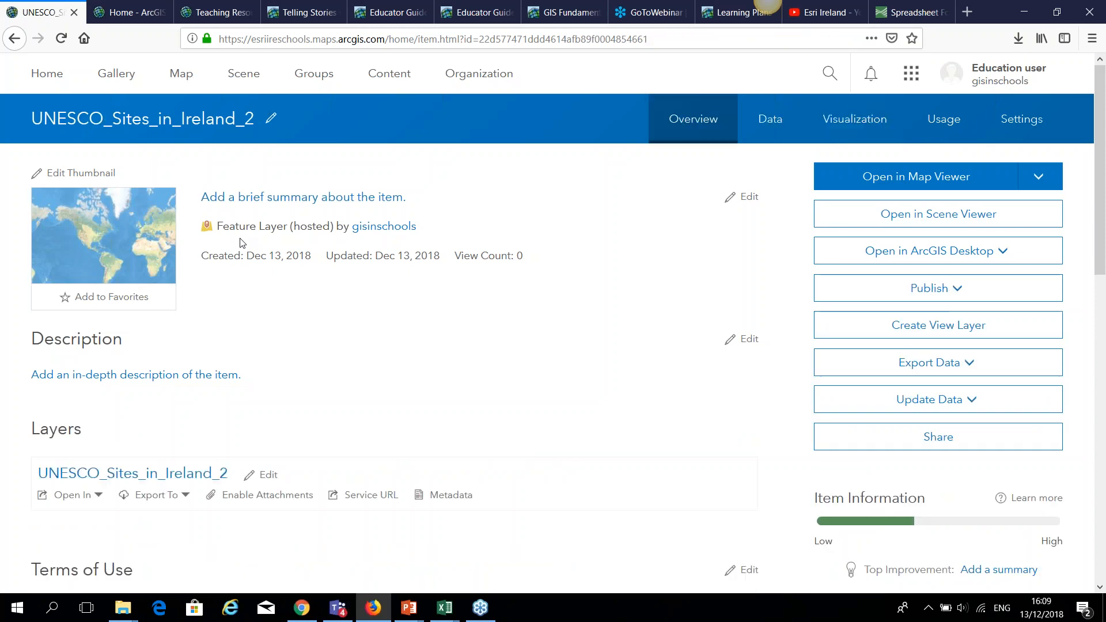
Open the UNESCO_Sites_in_Ireland_2 layer in Map Viewer.
click(920, 182)
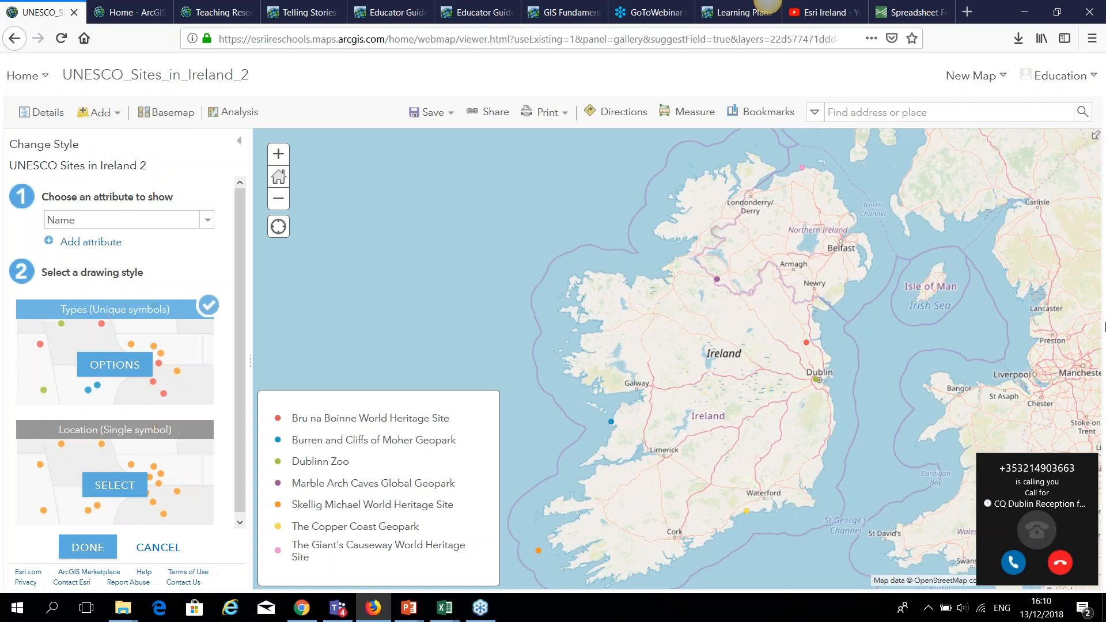
Dismiss the call notification and keep the Name attribute with Types (Unique symbols) styling.
click(1058, 564)
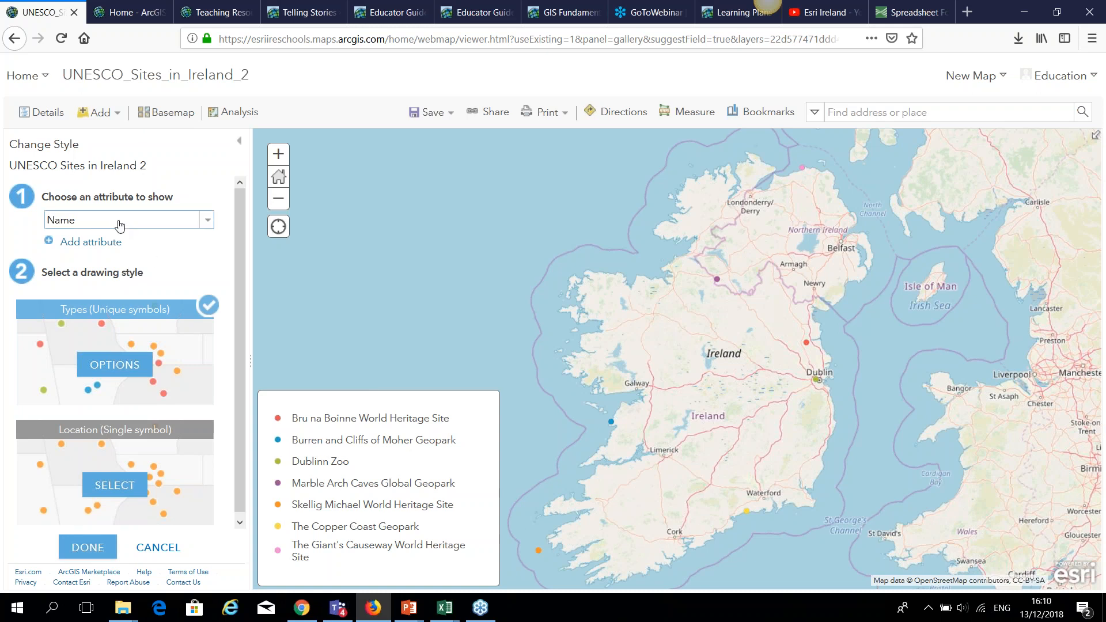
click(208, 228)
scroll(211, 251, up, 2)
scroll(210, 271, down, 2)
scroll(211, 287, down, 2)
scroll(210, 287, up, 4)
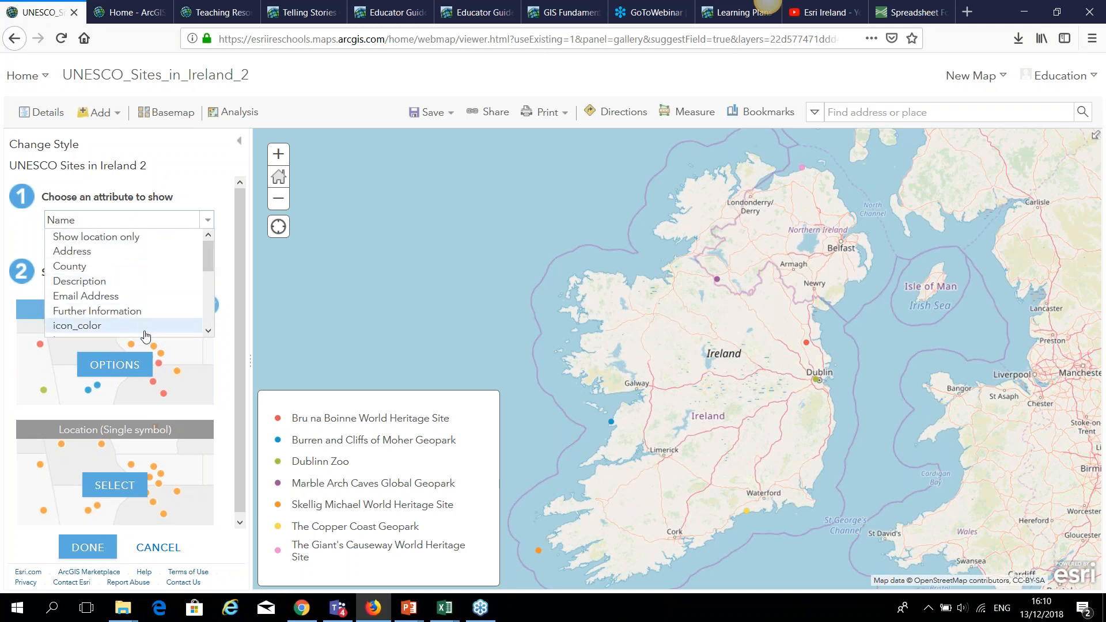
click(203, 190)
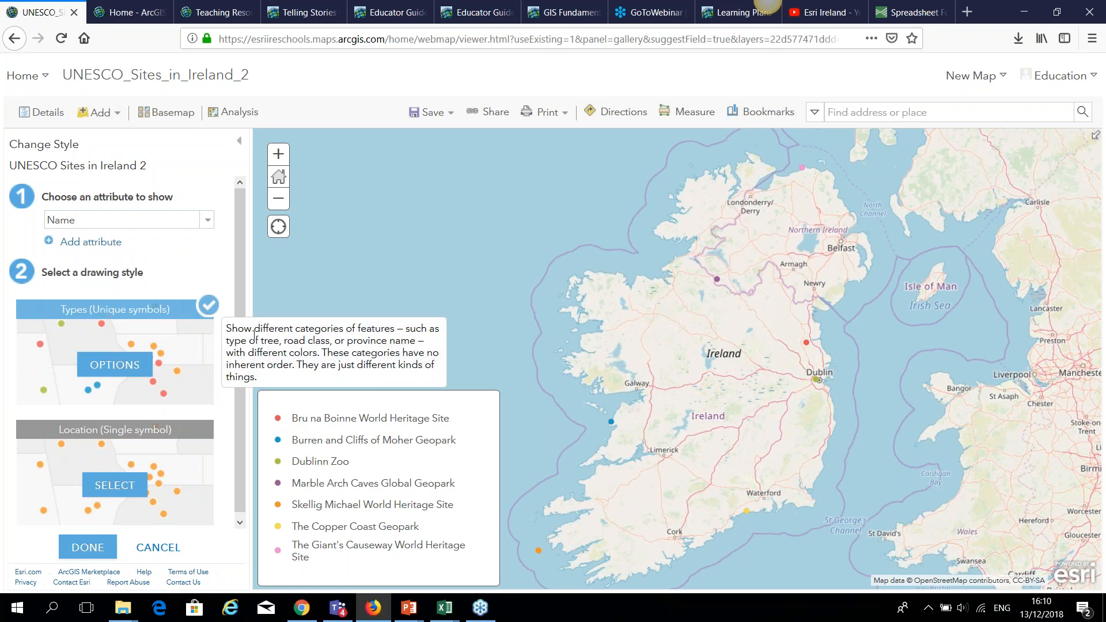
drag(239, 280, 240, 307)
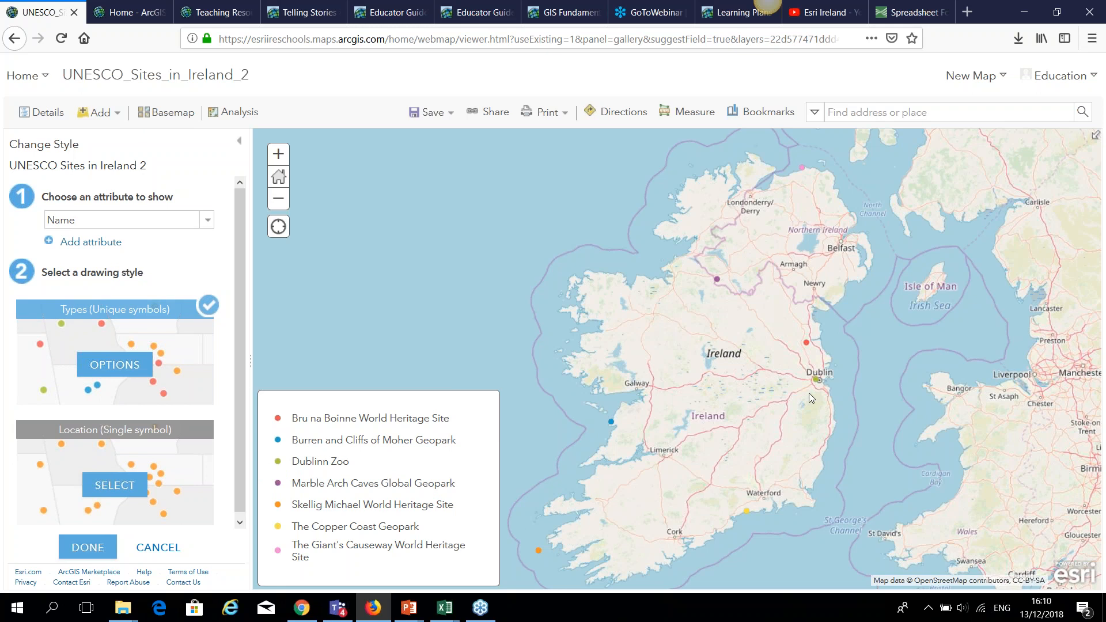
click(88, 547)
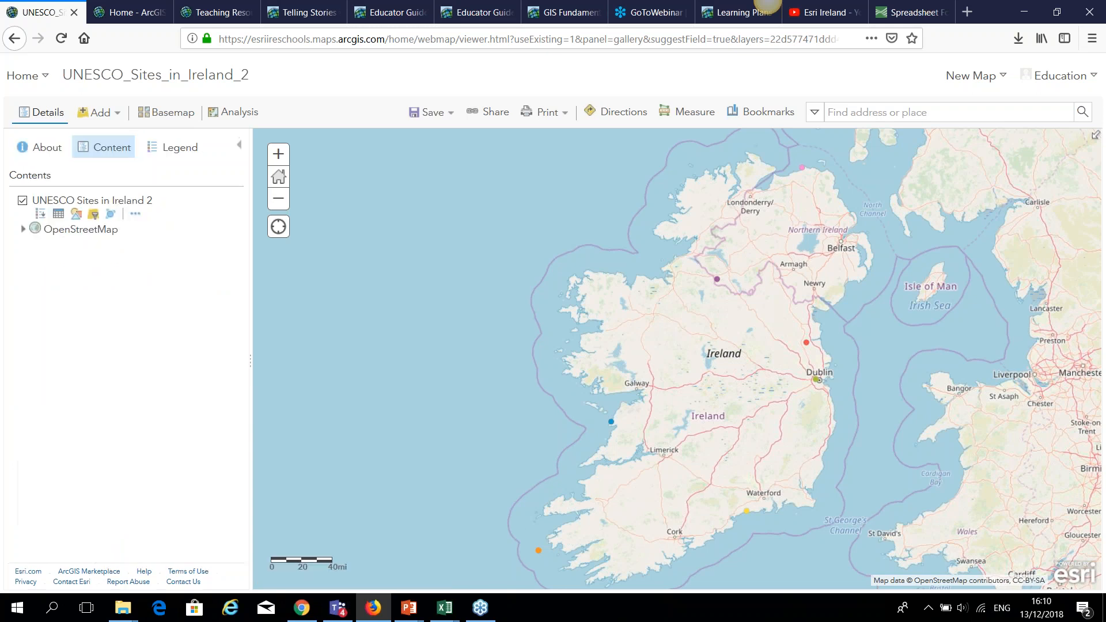
Review and close the Burren and Cliffs of Moher Geopark pop-up, then show the layer's More Options menu.
click(612, 422)
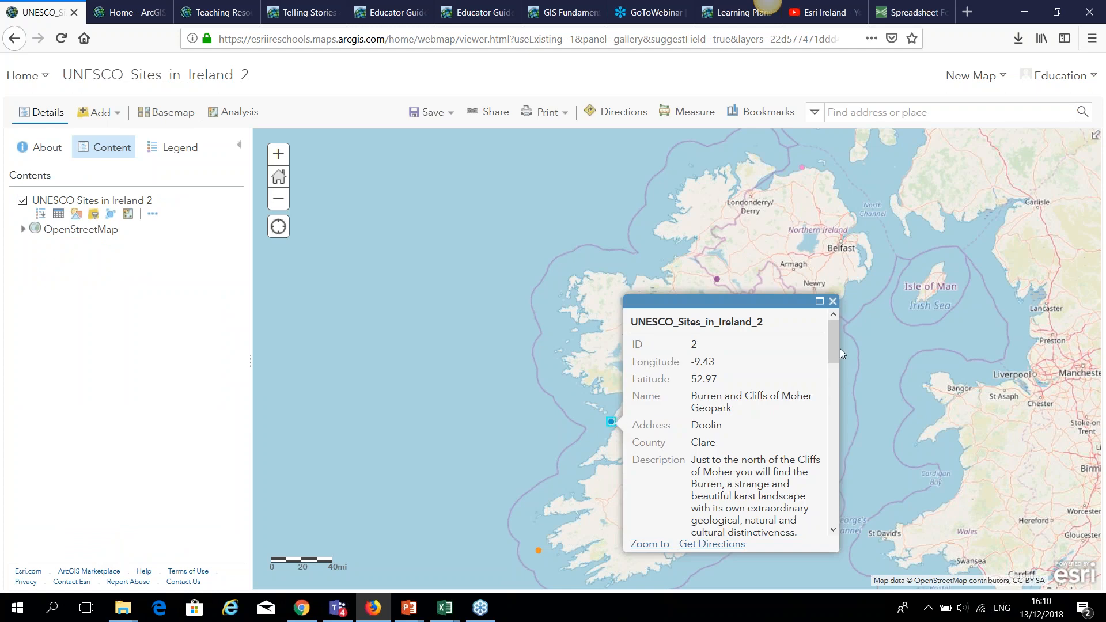
mouse_move(834, 358)
mouse_down()
mouse_move(838, 520)
mouse_move(834, 338)
mouse_up()
mouse_move(448, 612)
drag(830, 347, 855, 498)
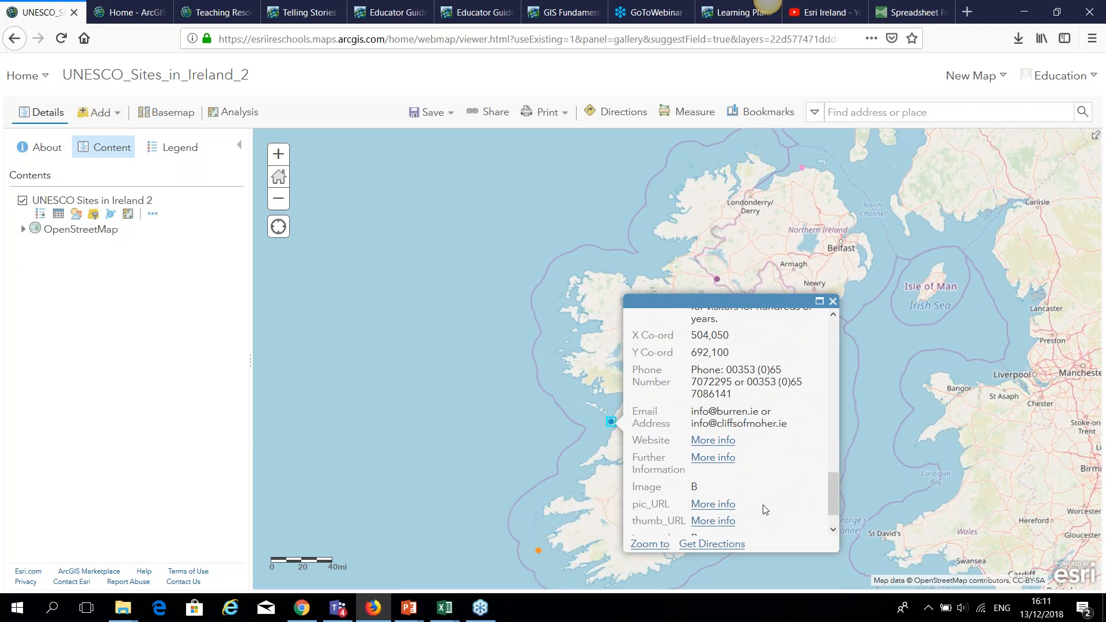
drag(833, 479, 833, 340)
click(833, 302)
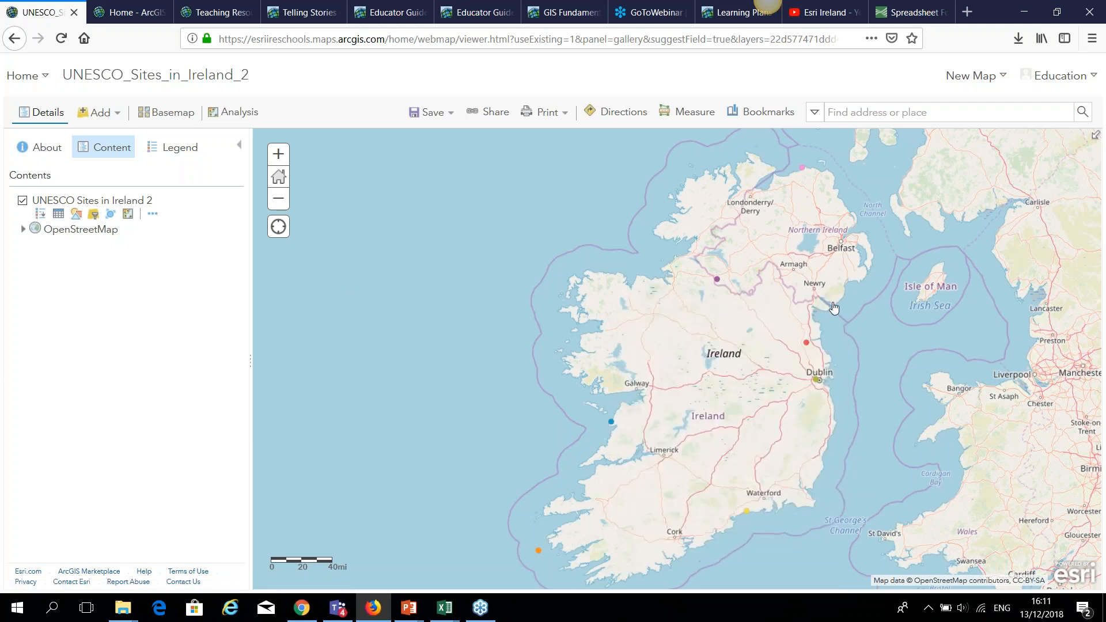
click(152, 214)
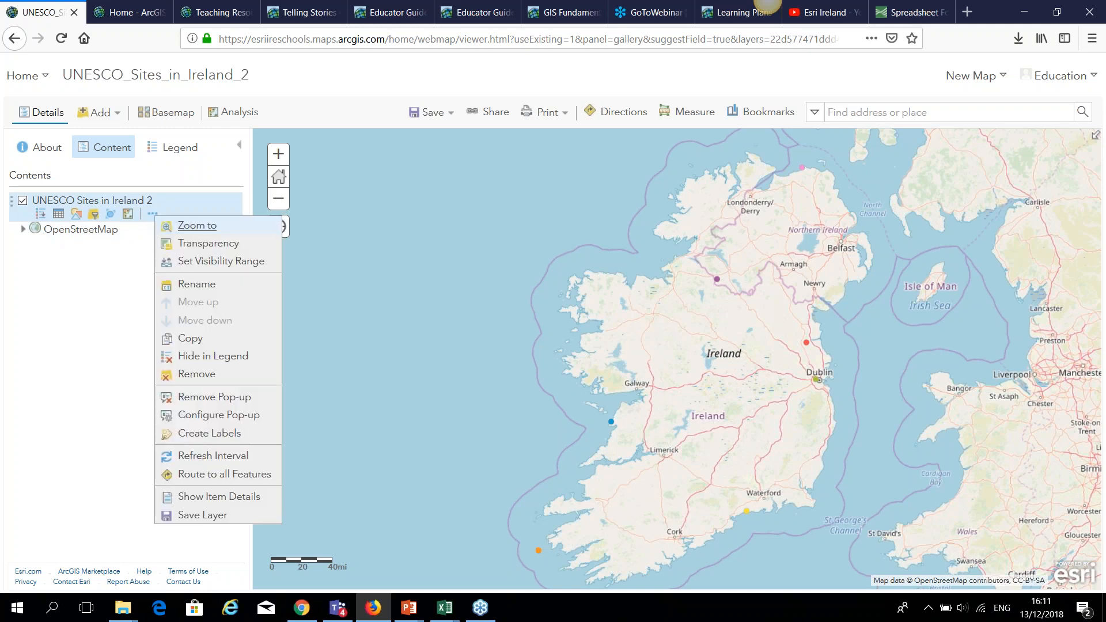
Title the sites pop-up with the {Name} field and keep the list of field attributes display.
click(208, 416)
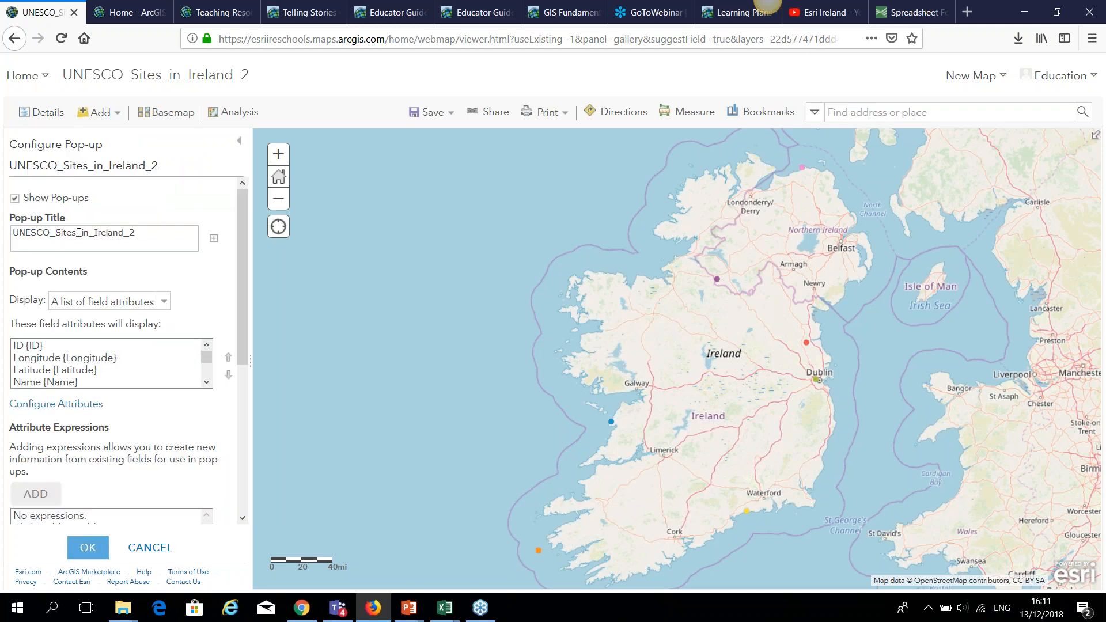
click(612, 422)
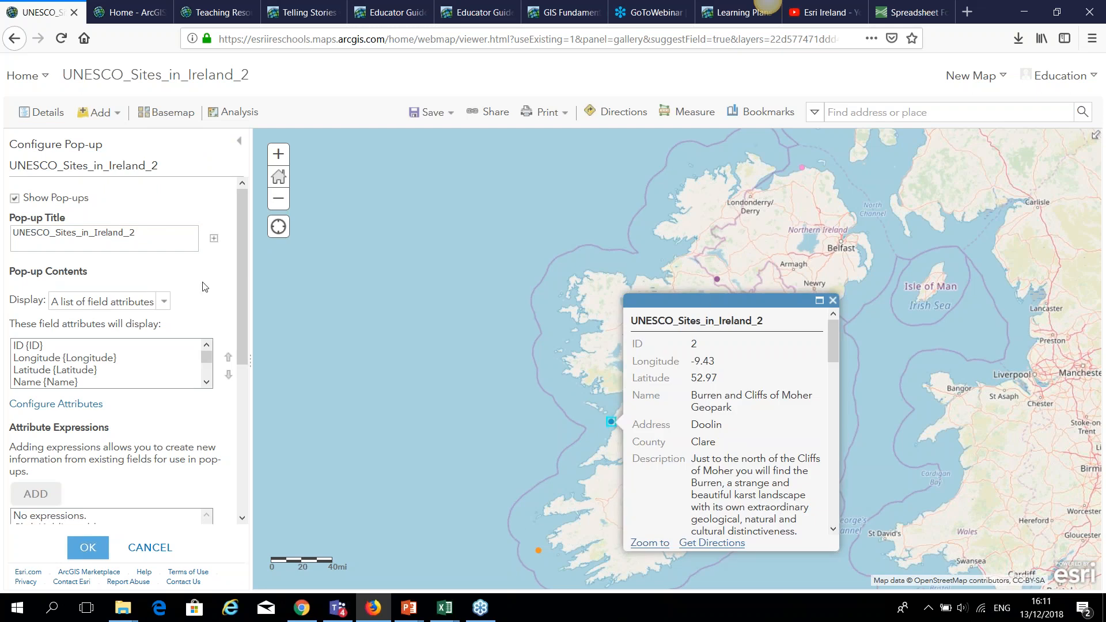
drag(167, 238, 15, 238)
key(BackSpace)
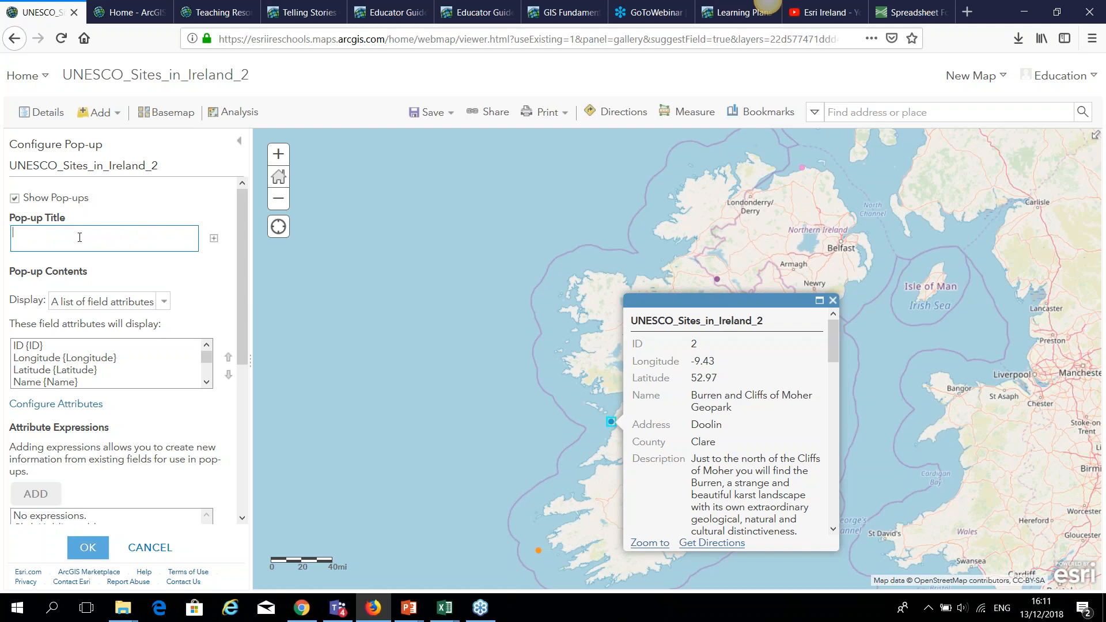
click(214, 237)
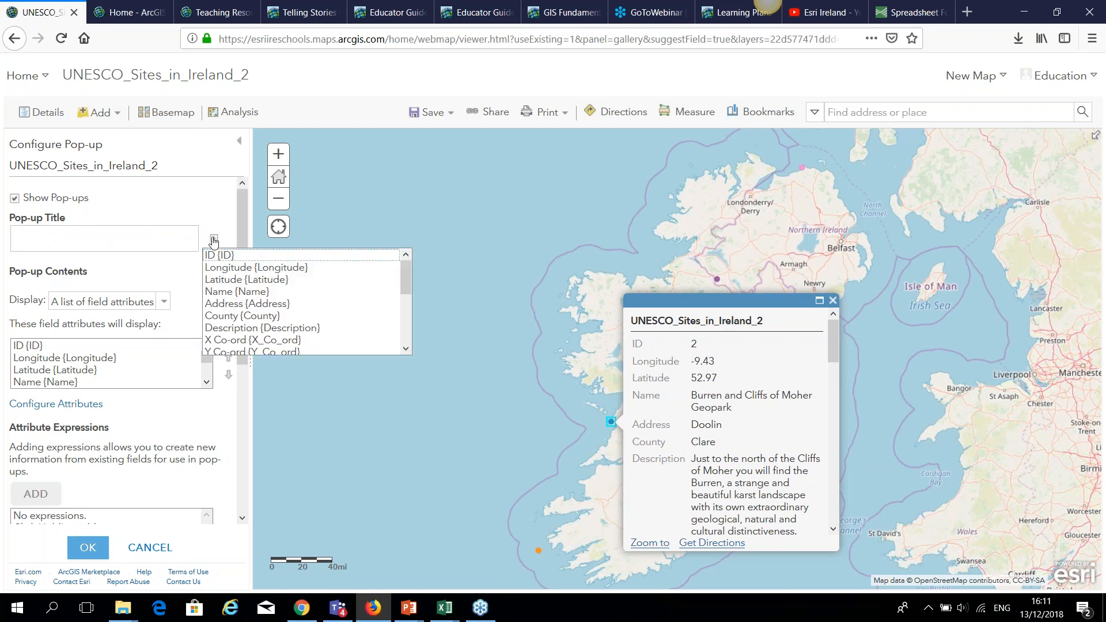
click(244, 292)
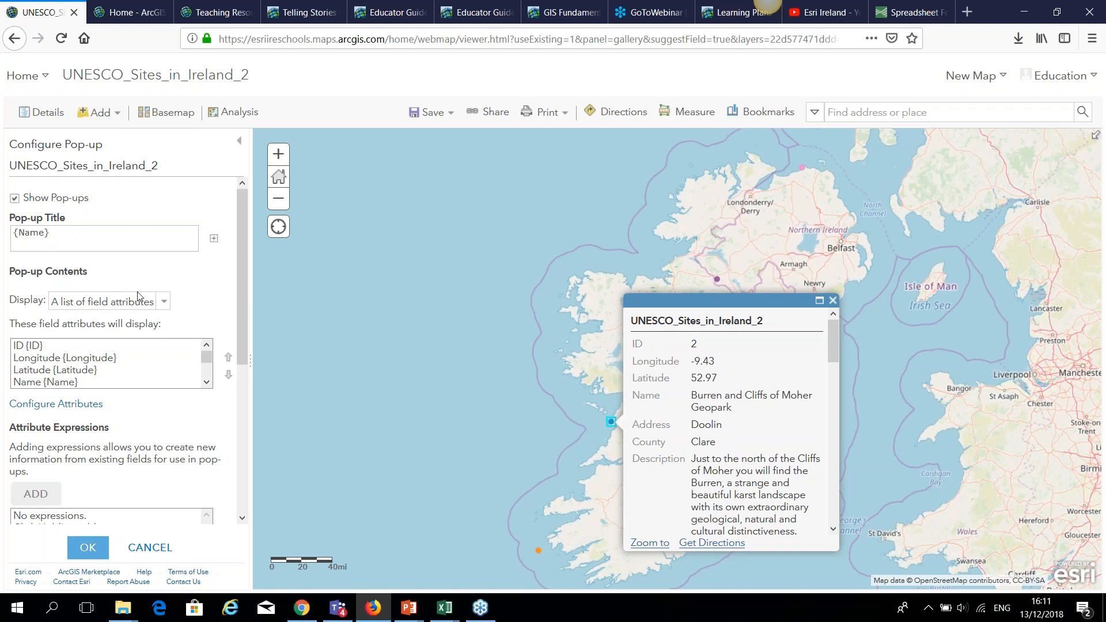
click(163, 303)
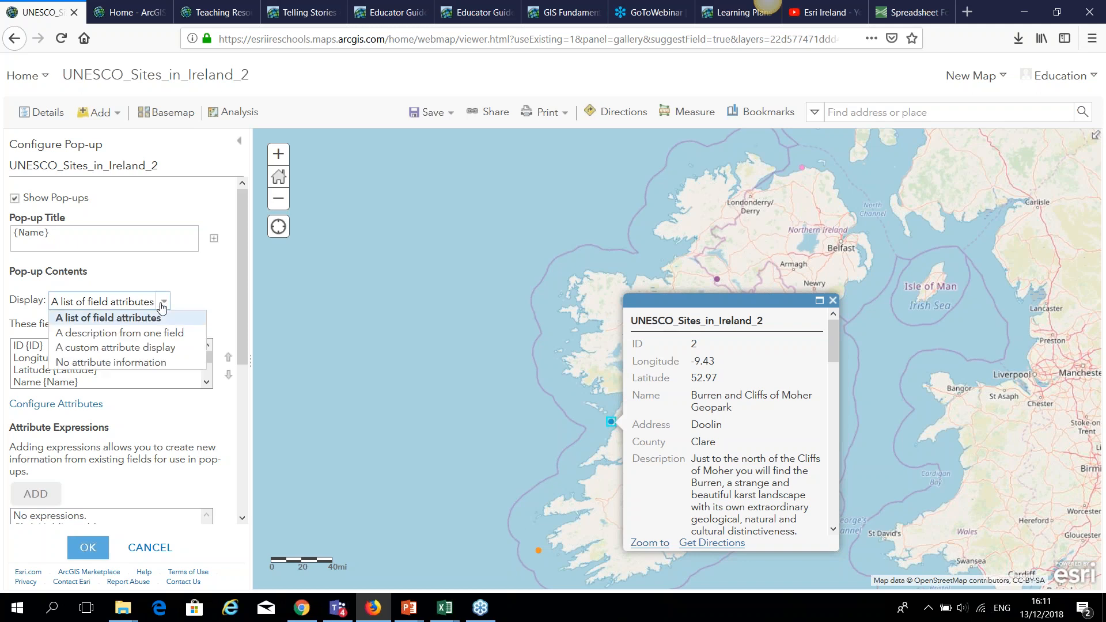
click(190, 302)
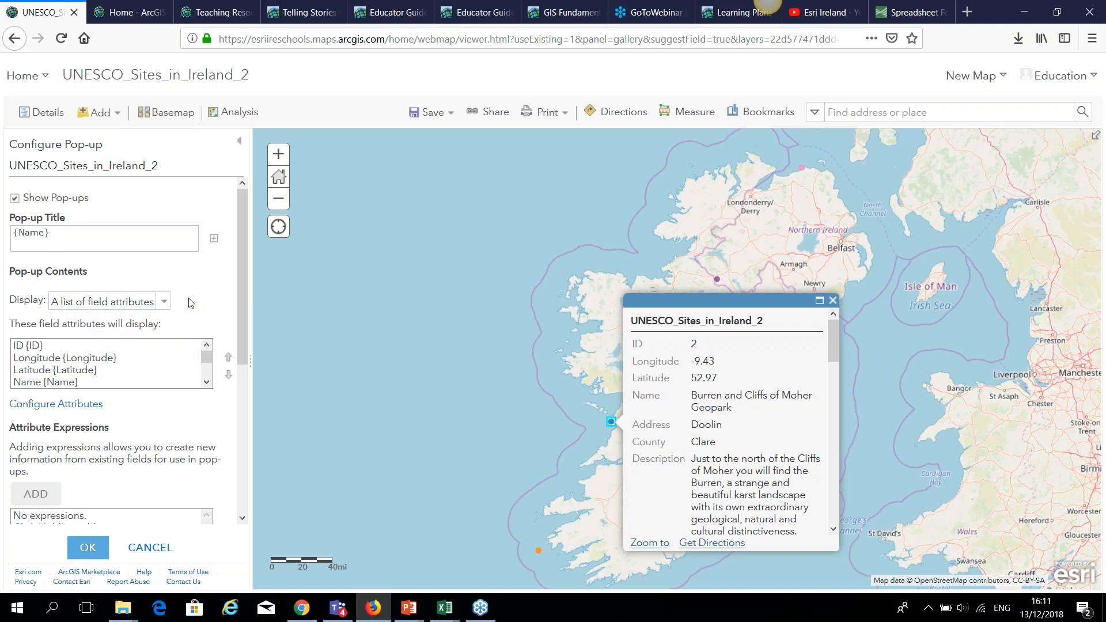
Hide the Email_Address, Phone_Number and Website fields from the site pop-ups.
click(81, 403)
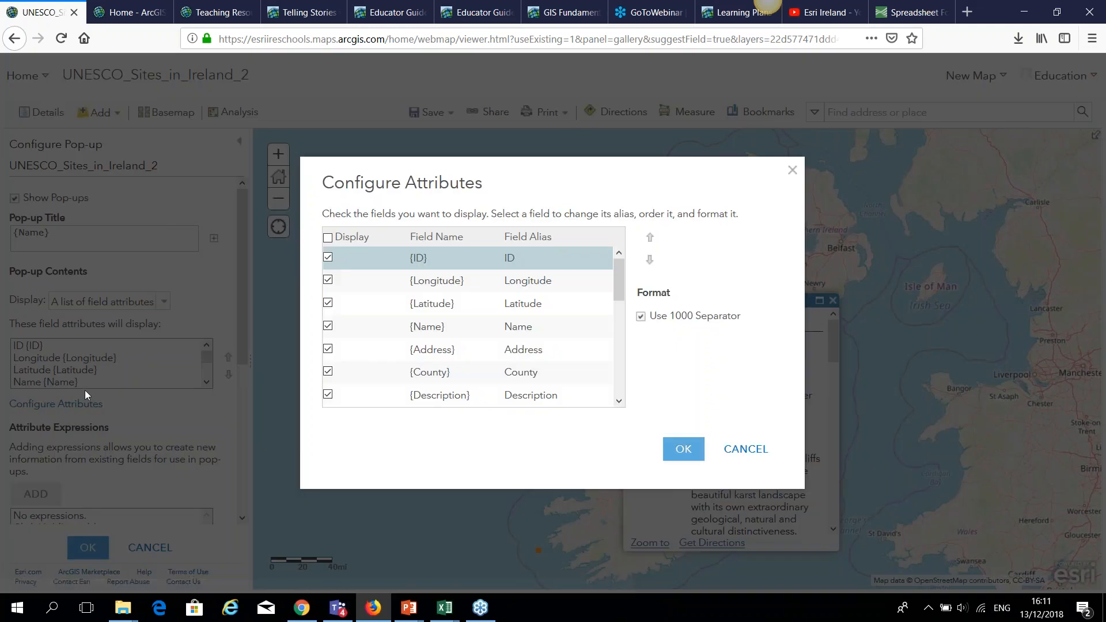
click(328, 280)
click(328, 281)
drag(621, 290, 621, 345)
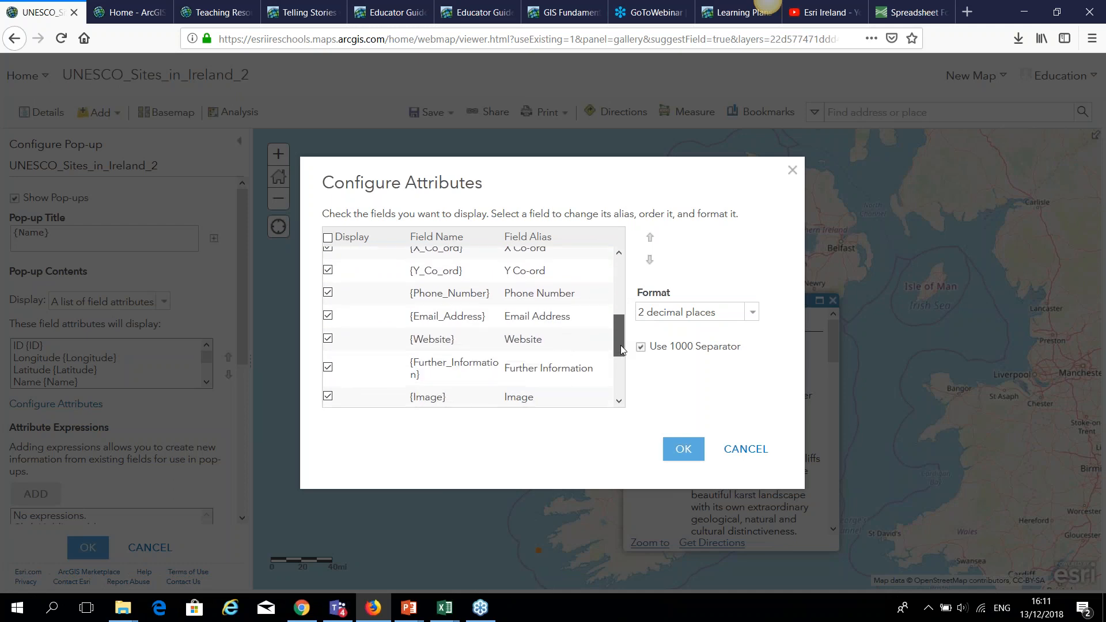
click(328, 315)
click(329, 296)
click(329, 340)
scroll(354, 344, down, 4)
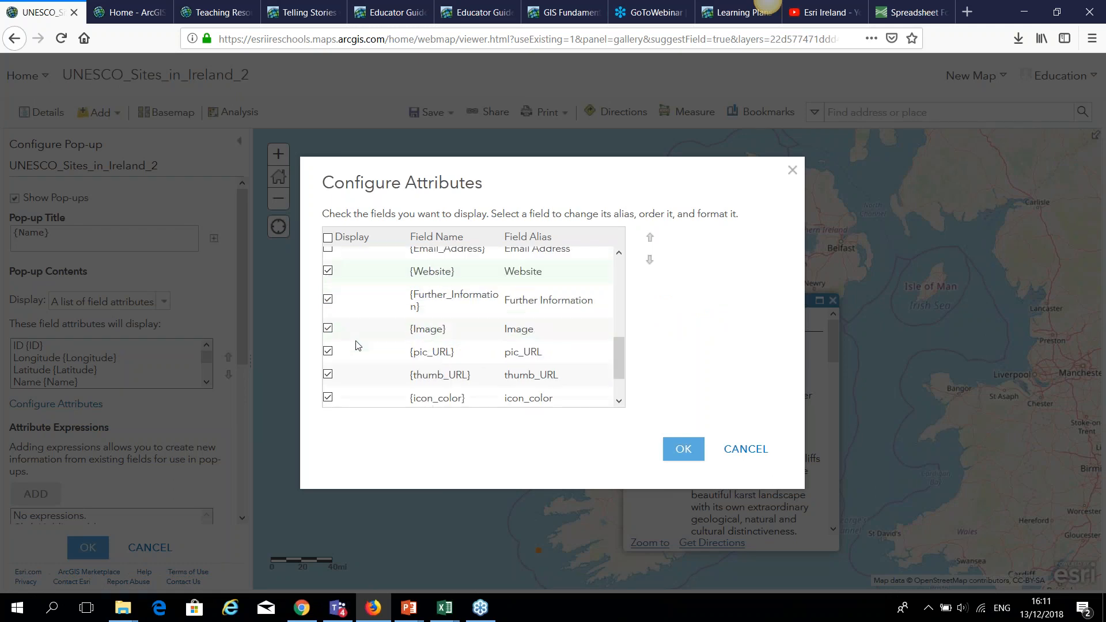
drag(620, 363, 620, 274)
click(694, 455)
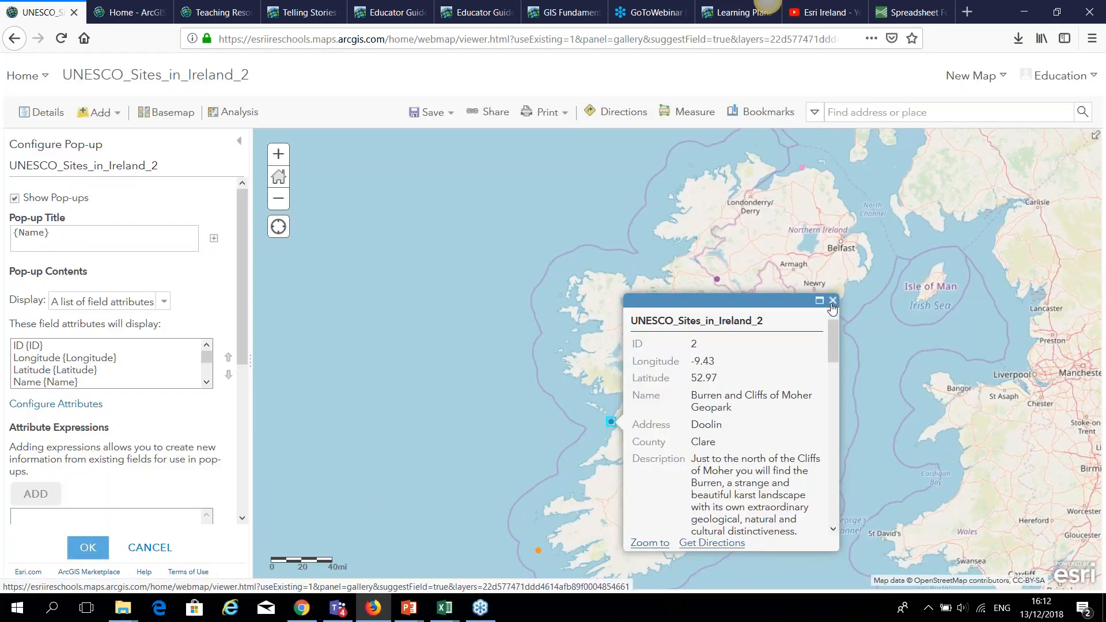
Add an image to the pop-up titled 'Picture of Unesco Site'.
drag(238, 367, 247, 463)
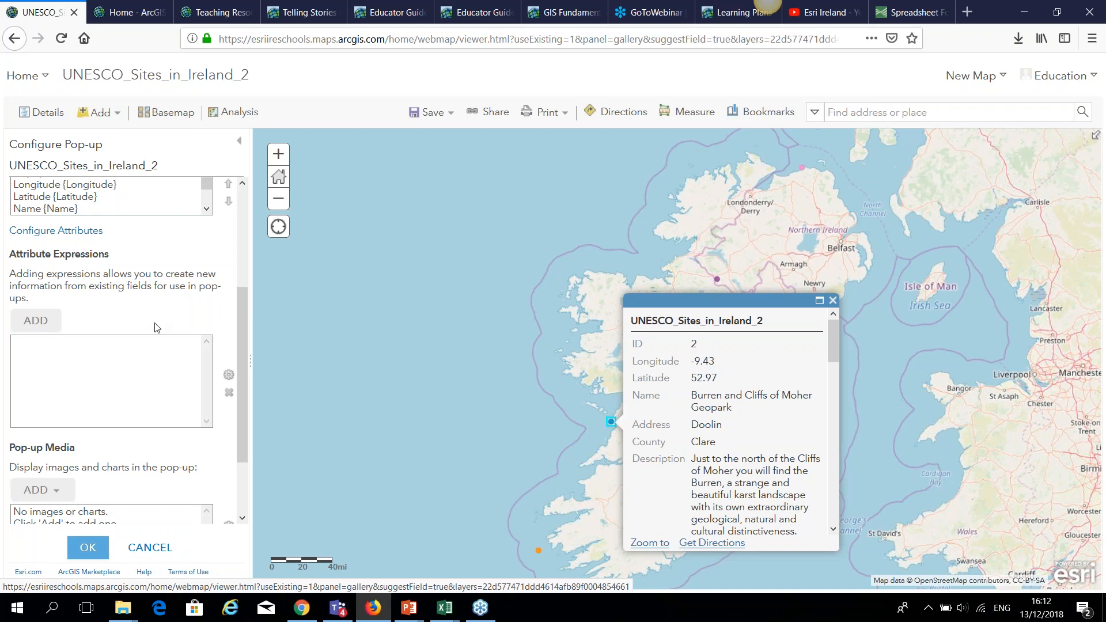
scroll(247, 378, down, 3)
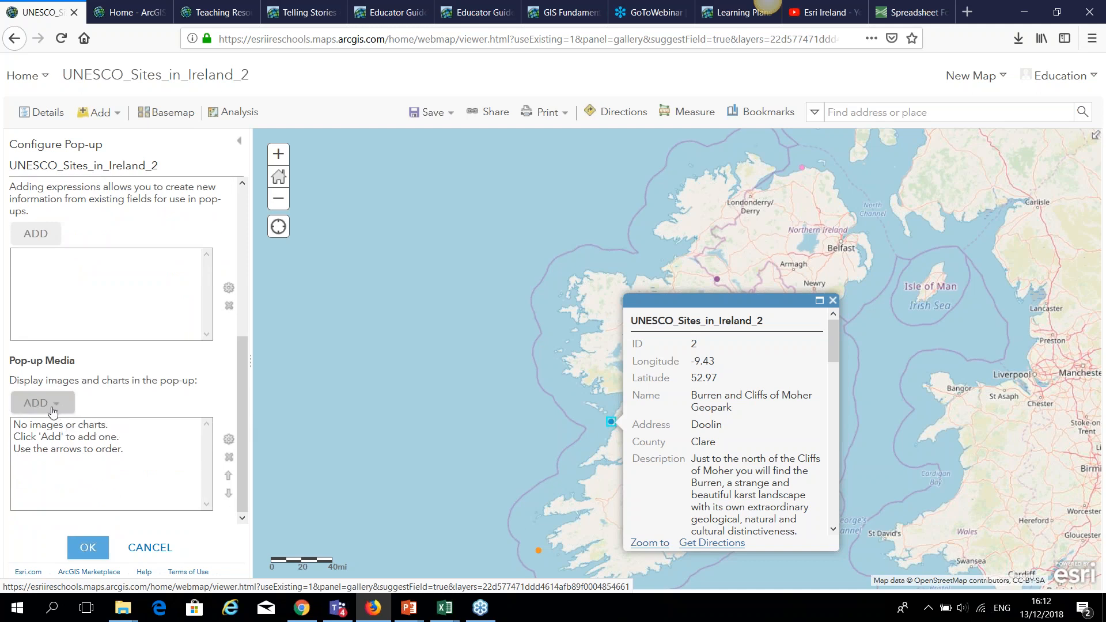
click(57, 413)
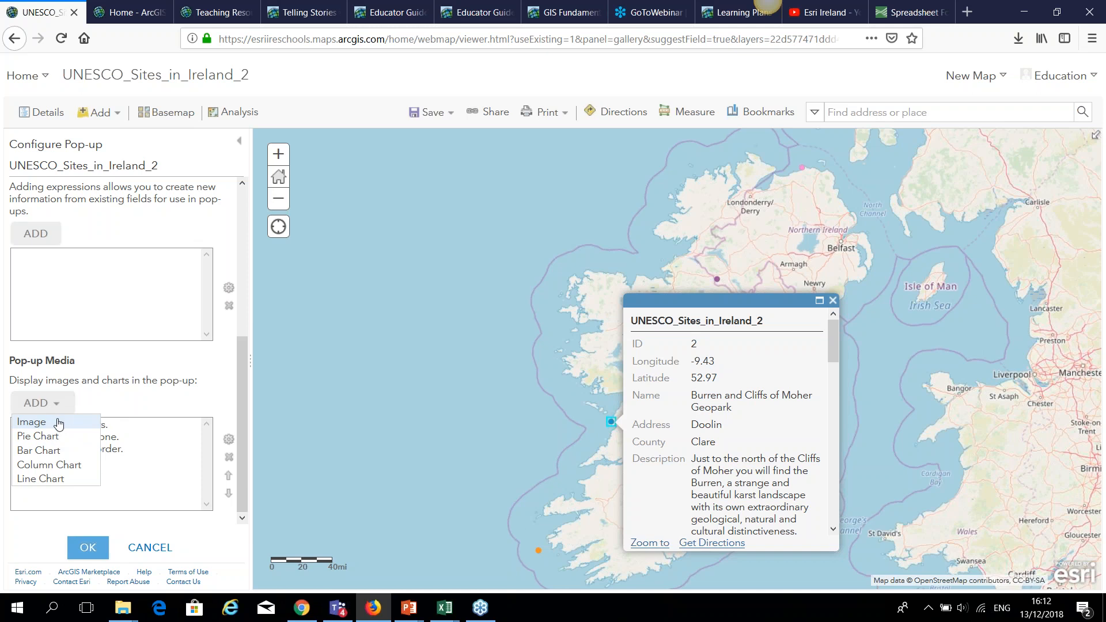
click(58, 425)
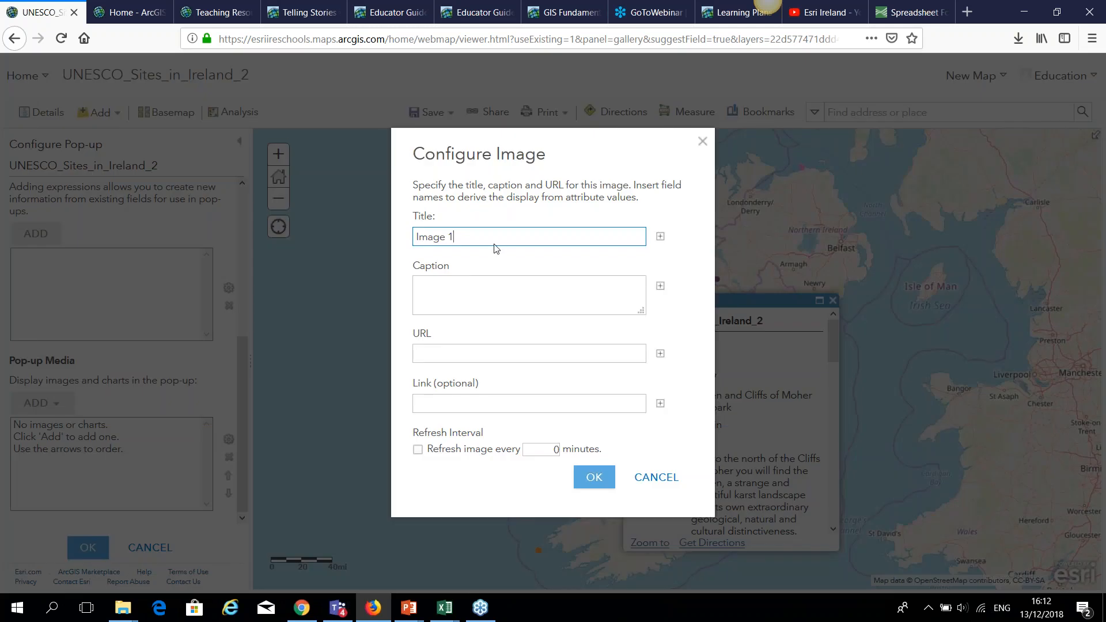
triple_click(433, 242)
key(BackSpace)
text(Image of)
key(ctrl+a)
key(BackSpace)
text(Picture of Un)
key(BackSpace)
key(BackSpace)
text(Unesco Site)
Set the image URL to {pic_URL} and its link to {is_video}, then confirm the pop-up.
click(661, 353)
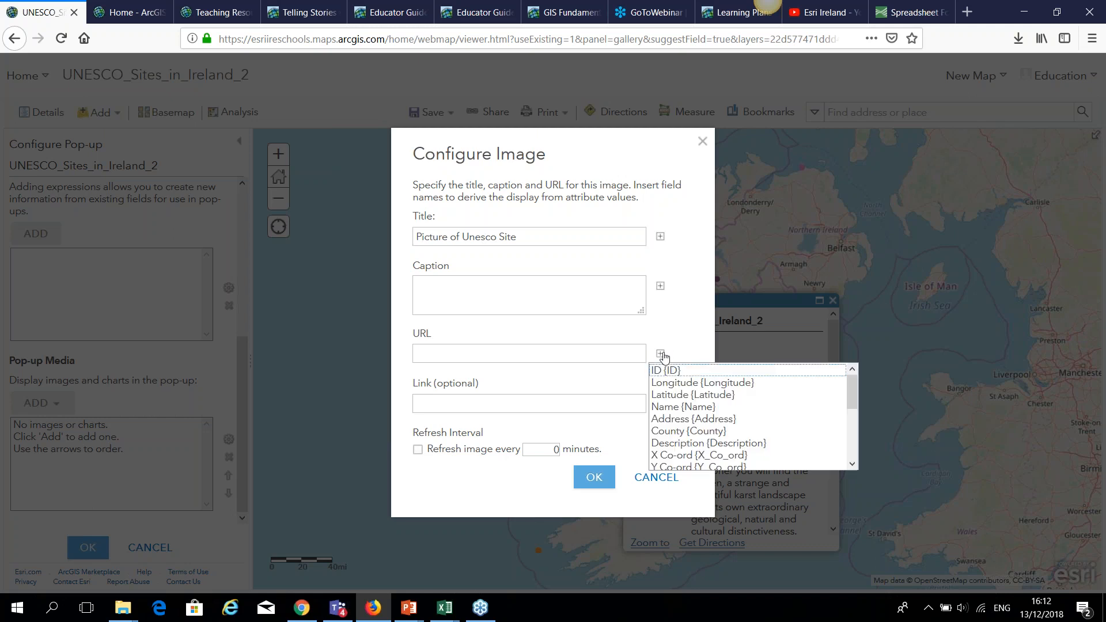
scroll(856, 423, down, 1)
scroll(857, 438, down, 3)
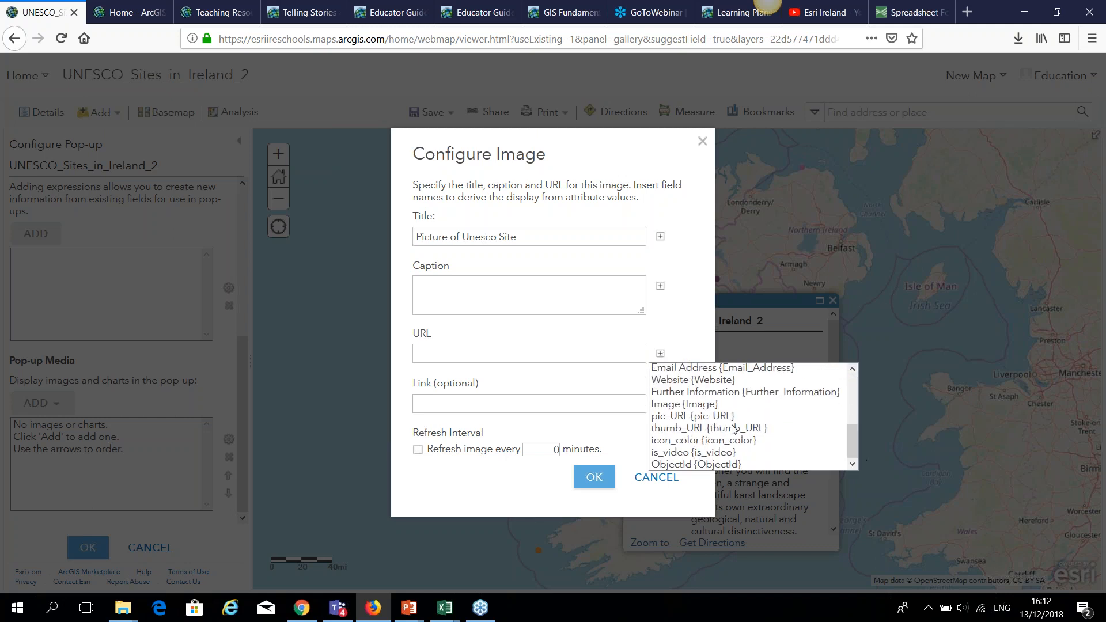
click(716, 416)
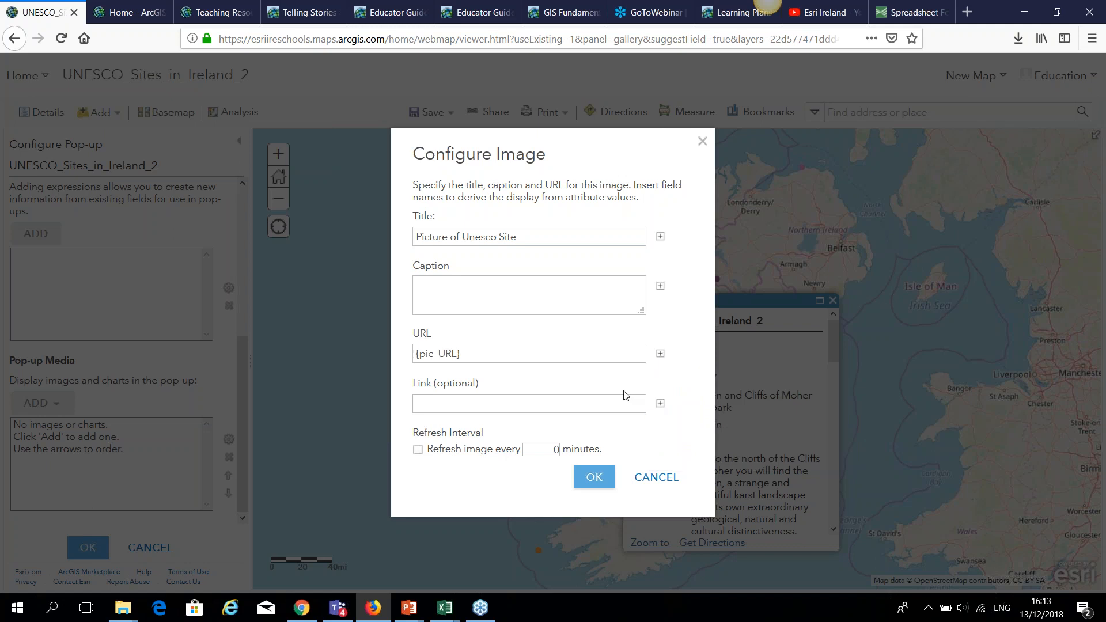
click(660, 403)
drag(852, 442, 858, 508)
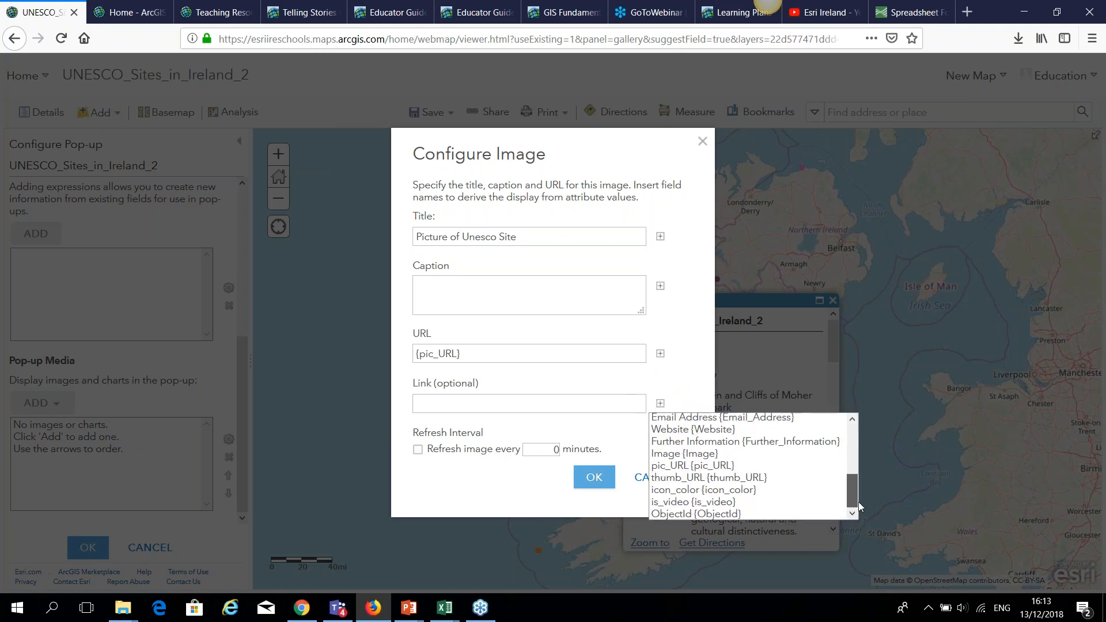
click(725, 503)
click(603, 484)
click(90, 549)
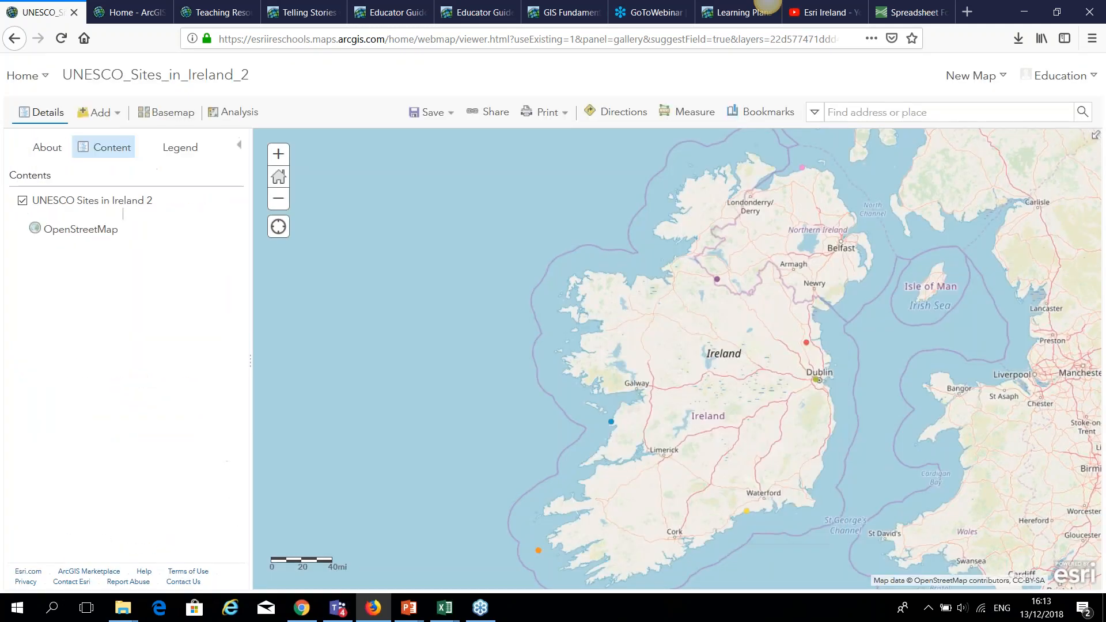
Test that the Burren pop-up picture plays its geopark YouTube video, then show the basemap gallery.
click(612, 422)
drag(833, 352, 835, 517)
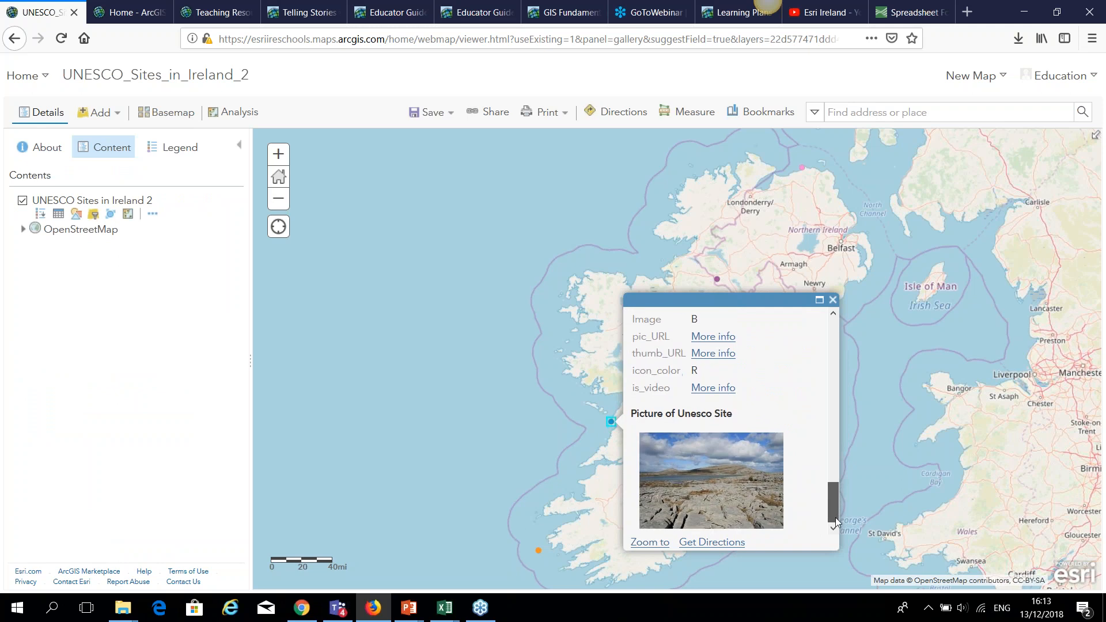
click(702, 486)
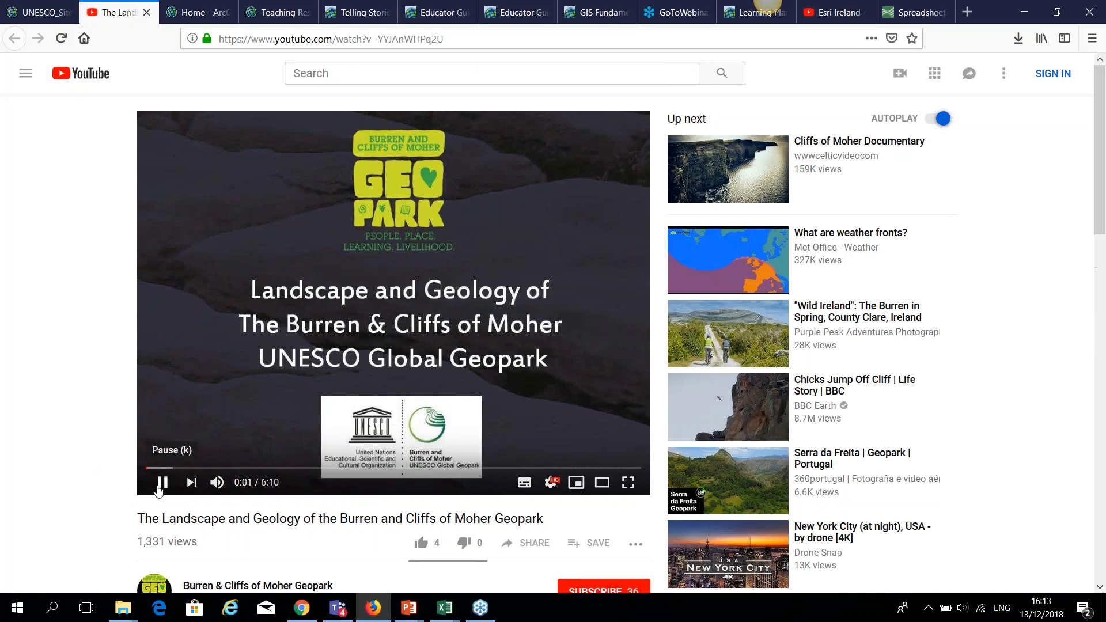
click(161, 482)
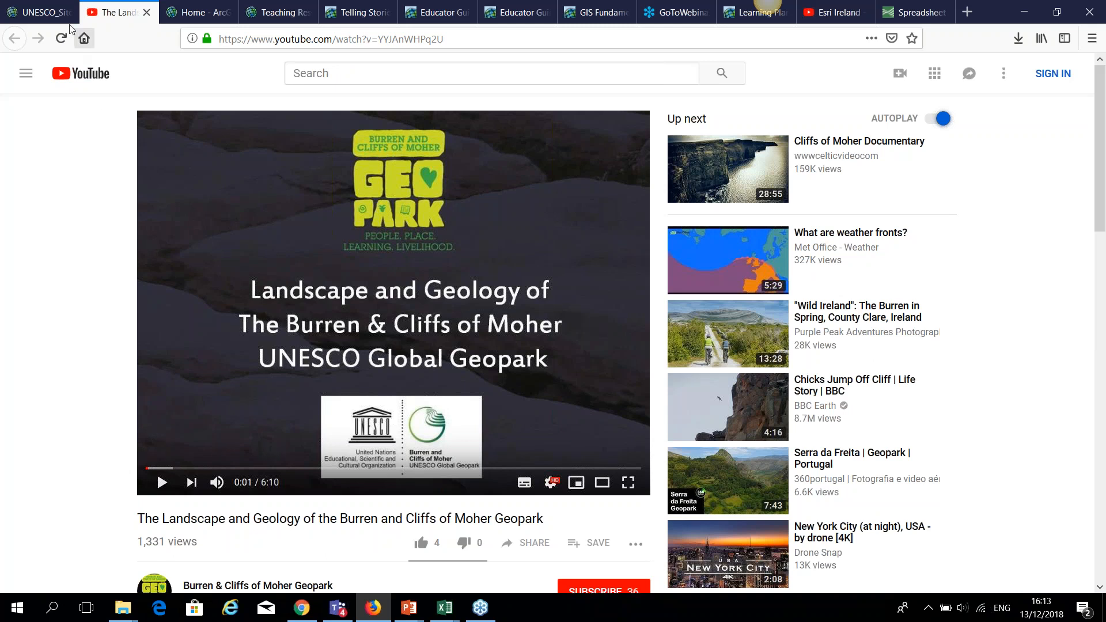
click(45, 14)
click(833, 300)
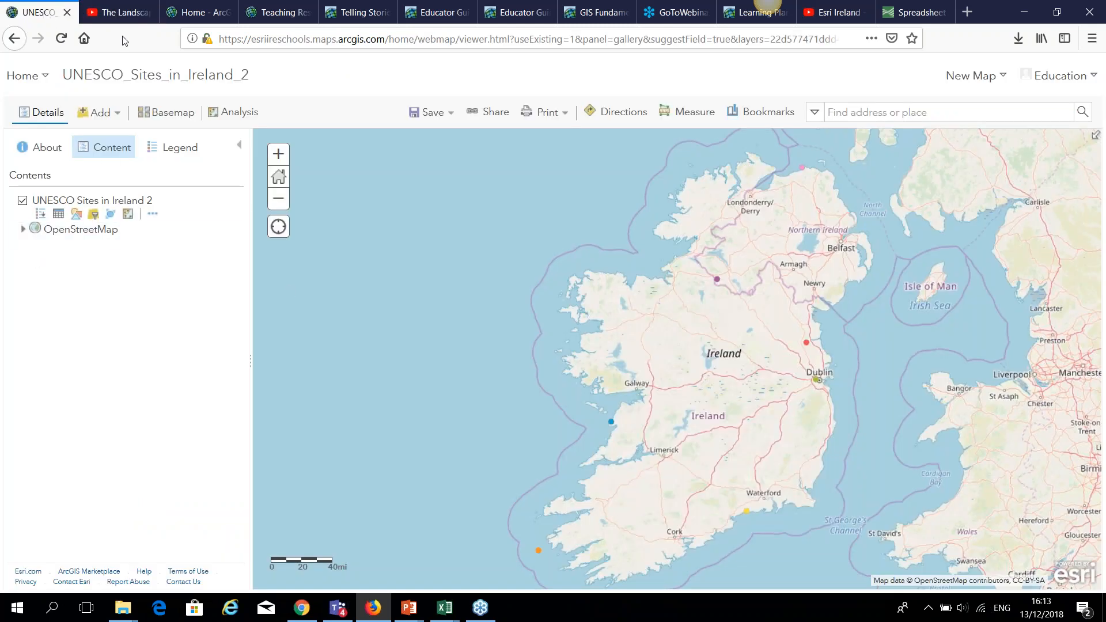
click(176, 113)
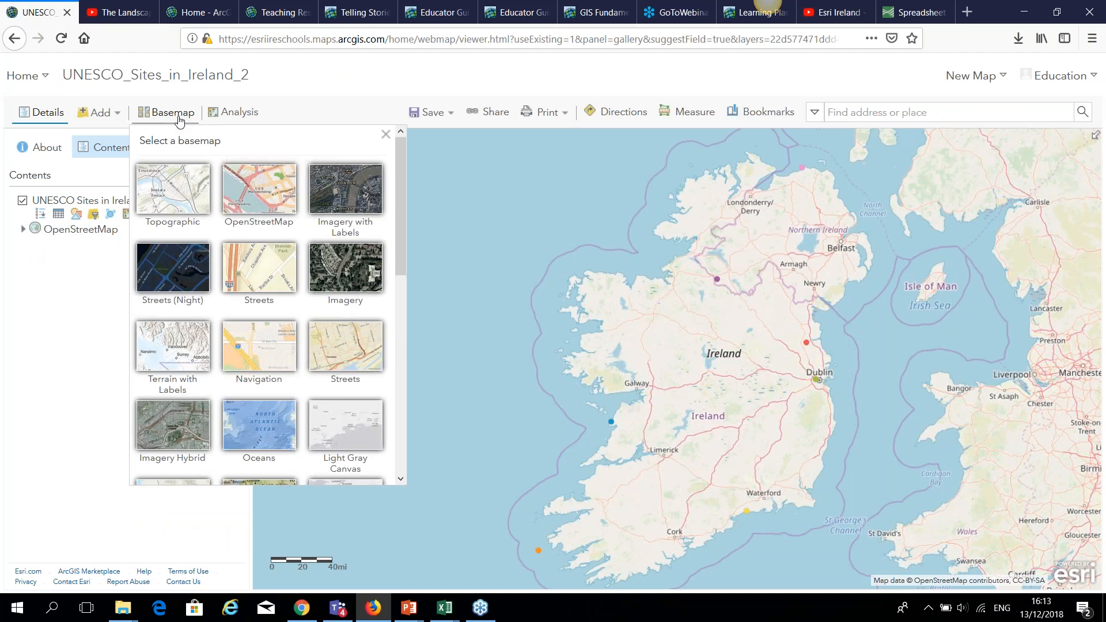
Switch the basemap to Imagery with Labels and add the Schools Travel Audit fieldworker layer.
click(348, 201)
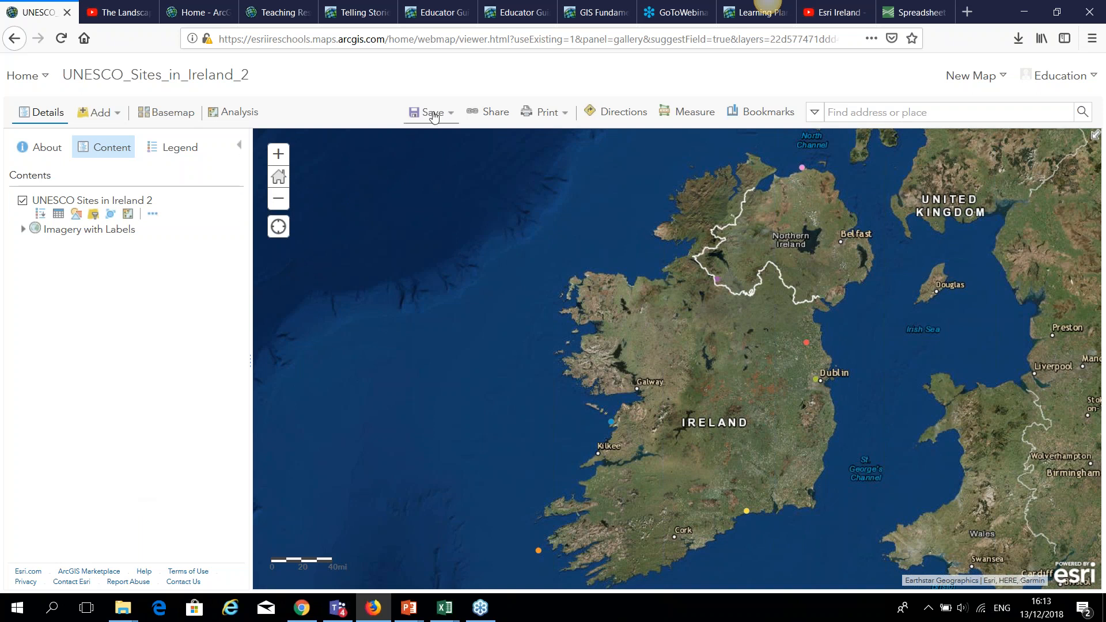
click(114, 118)
click(112, 138)
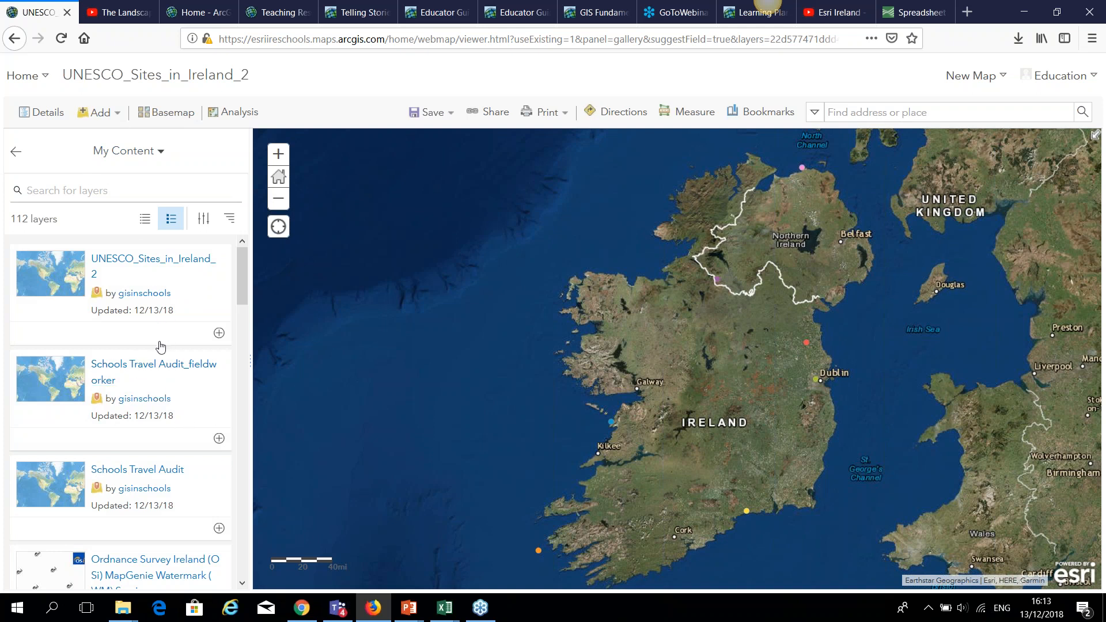
click(219, 439)
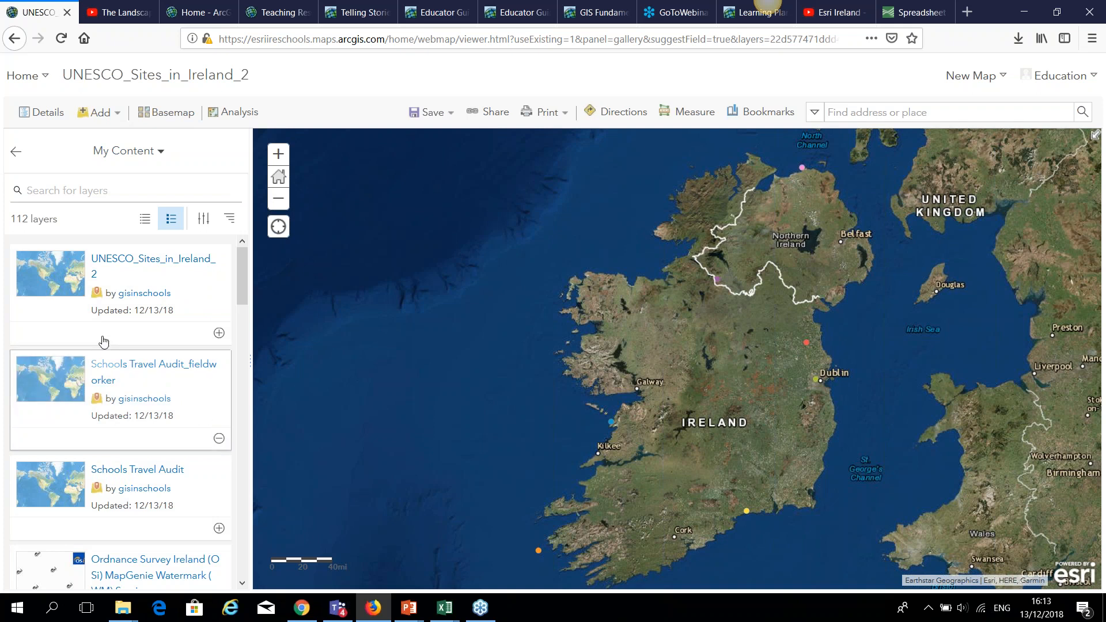
click(16, 151)
Remove the Schools Travel Audit fieldworker layer from the map.
mouse_move(76, 205)
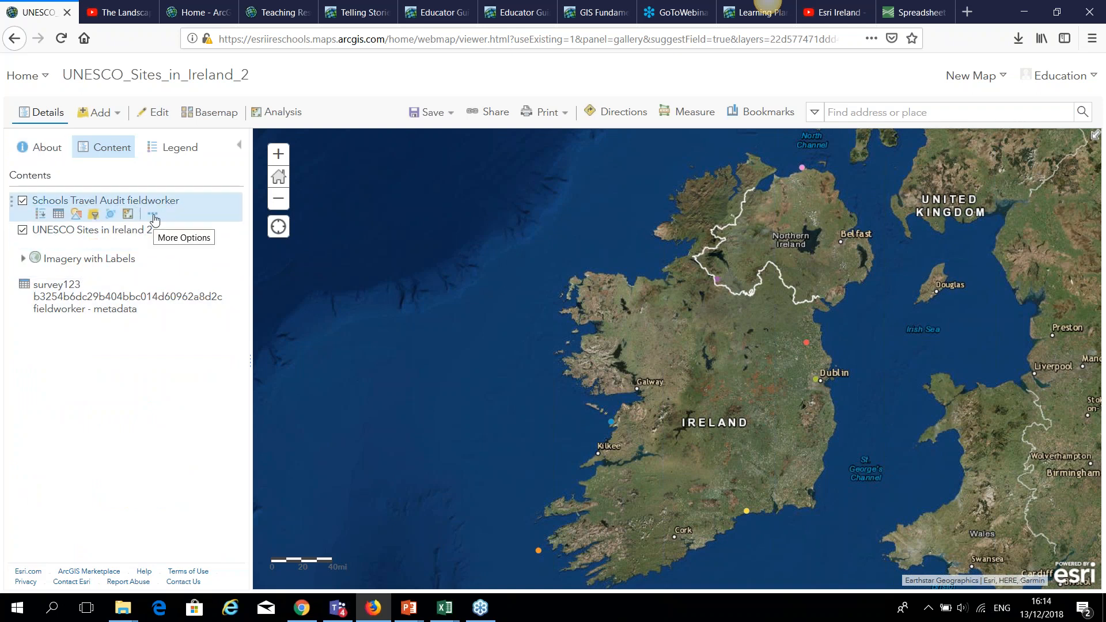
click(153, 214)
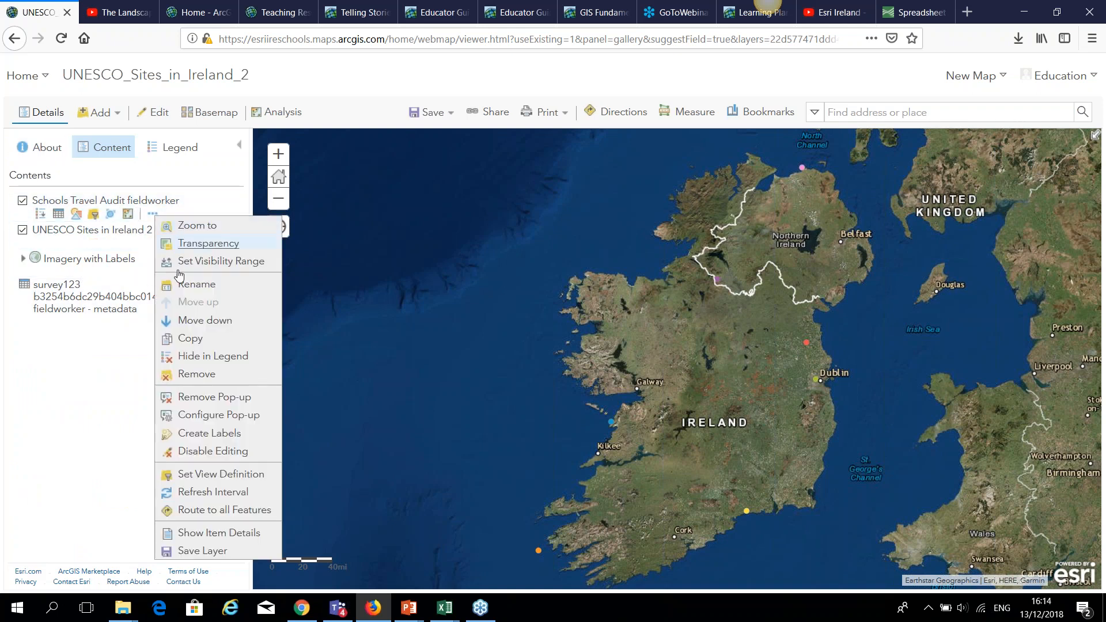
click(204, 375)
click(515, 372)
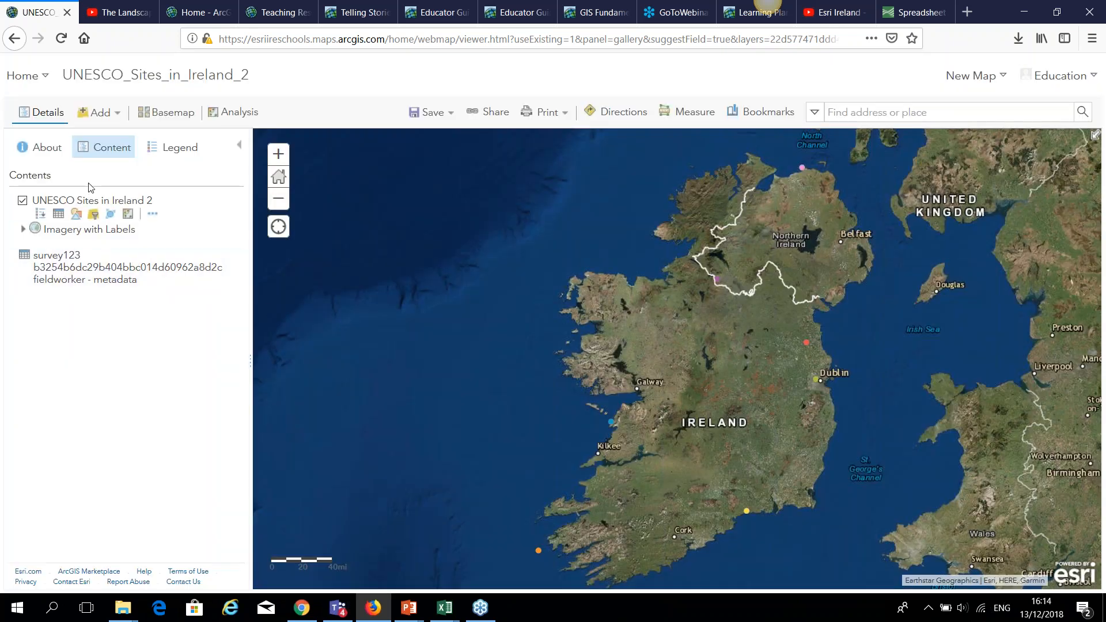
click(431, 113)
Save a new copy titled 'Unesco Site Map' with tags unesco, schools, webinar.
click(424, 157)
click(490, 295)
text(U)
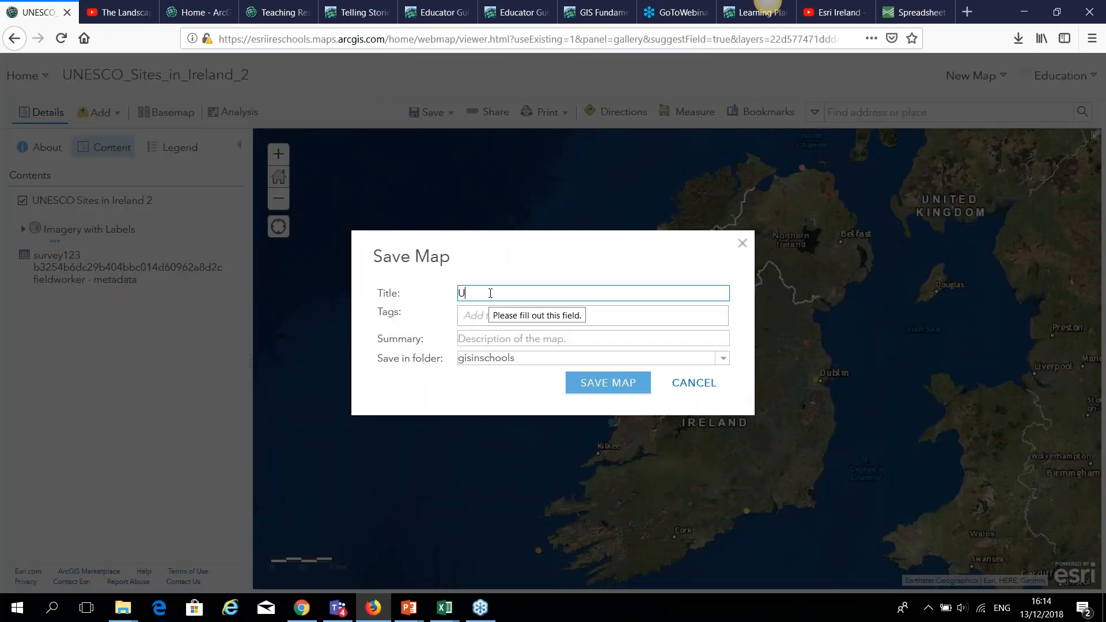
text(nesco Site Map)
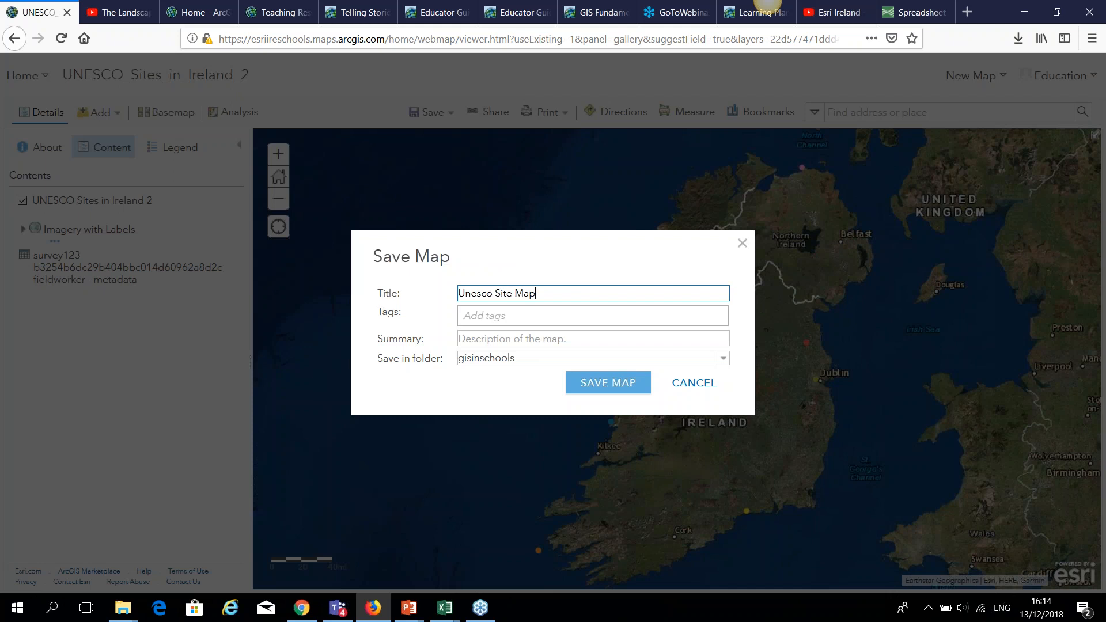
click(532, 317)
text(une)
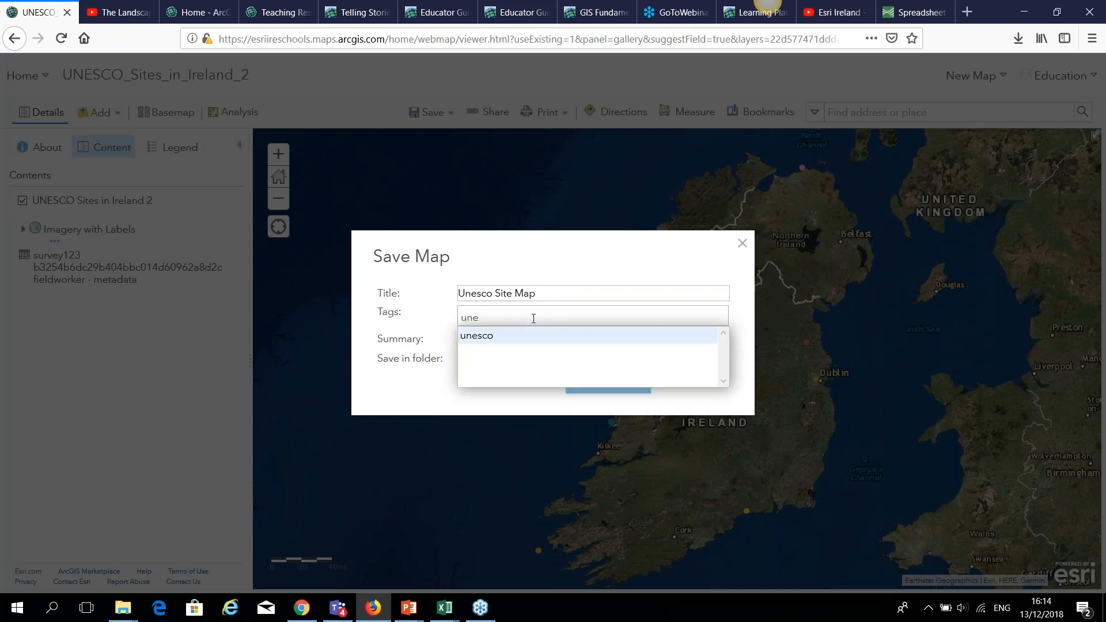
text(sco, s)
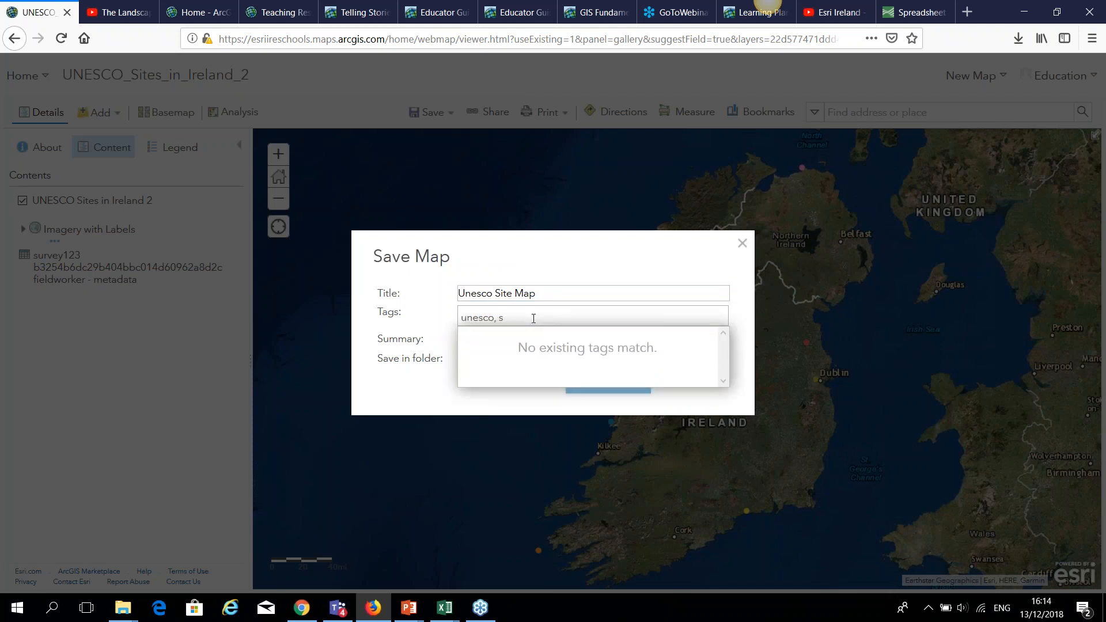
text(chools, webinar)
click(460, 397)
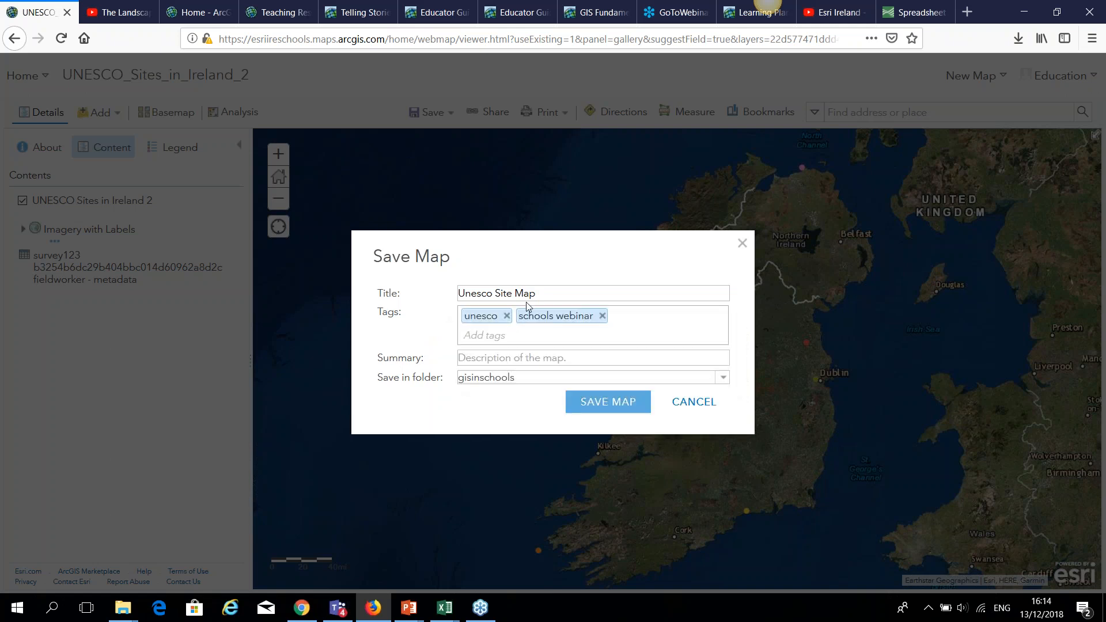
Copy the title 'Unesco Site Map' into the summary and save the map.
drag(536, 294, 457, 295)
key(ctrl+c)
click(506, 359)
key(ctrl+v)
click(595, 400)
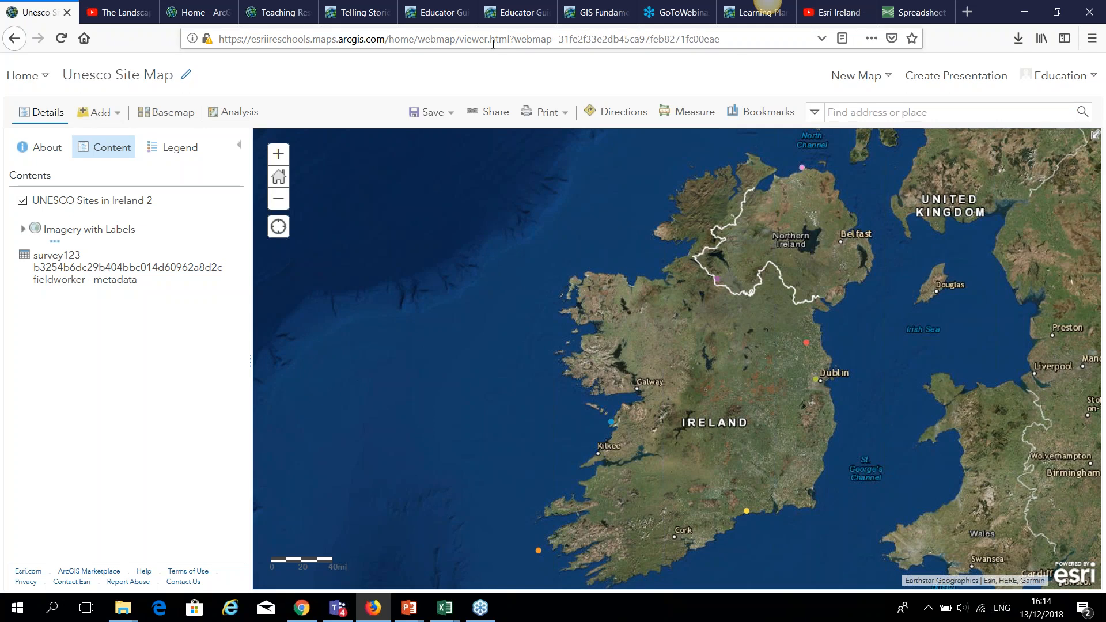
click(491, 115)
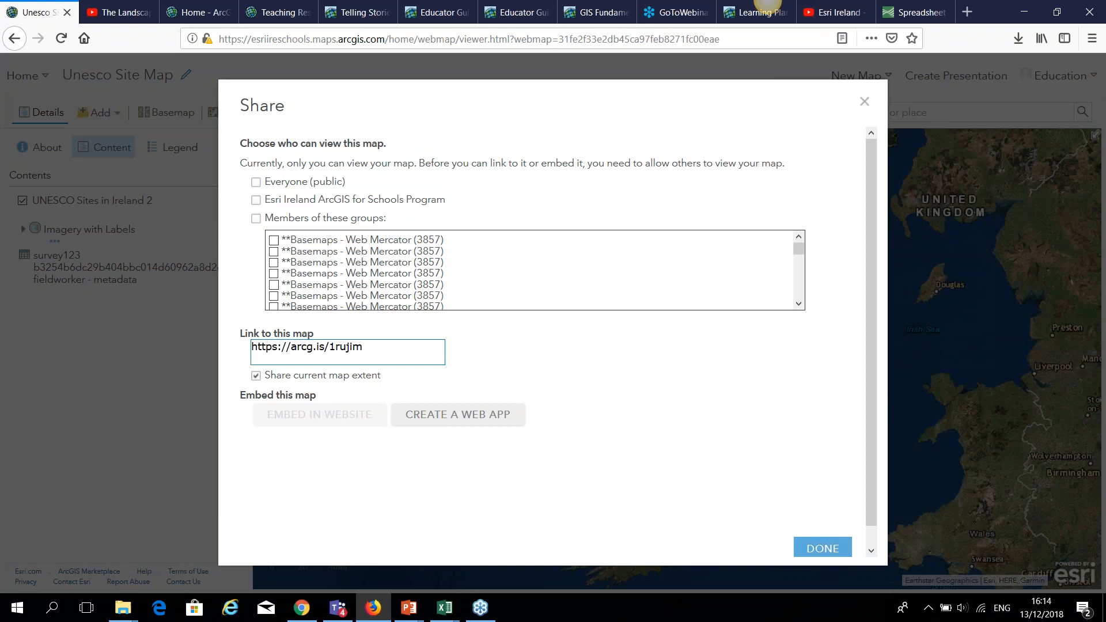
Share Unesco Site Map with Everyone (public) and the Esri Ireland ArcGIS for Schools Program.
click(256, 182)
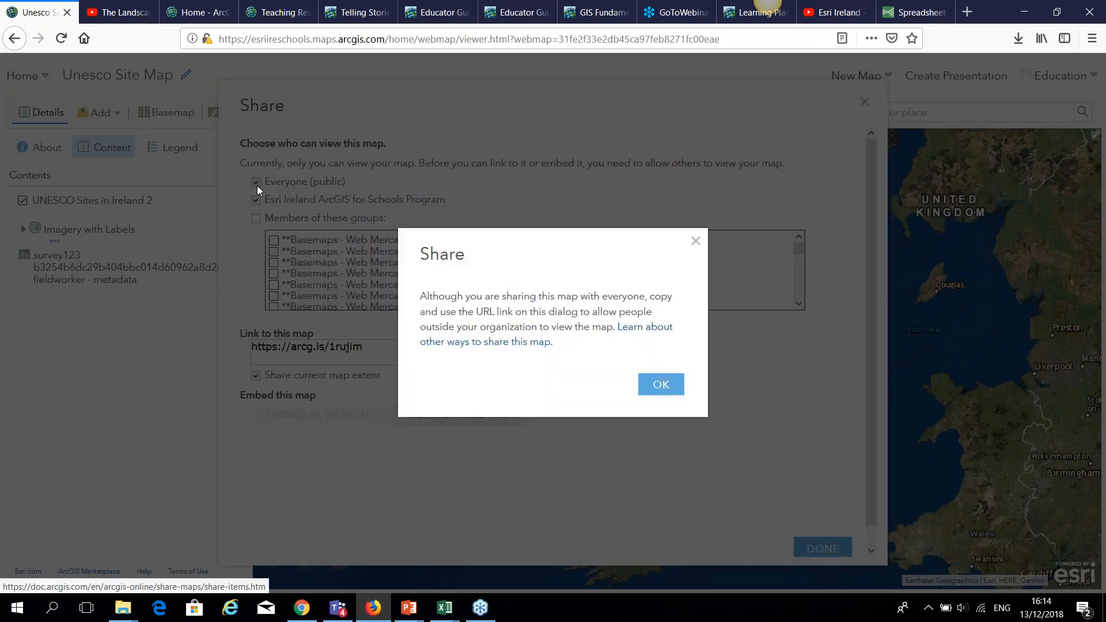
click(661, 384)
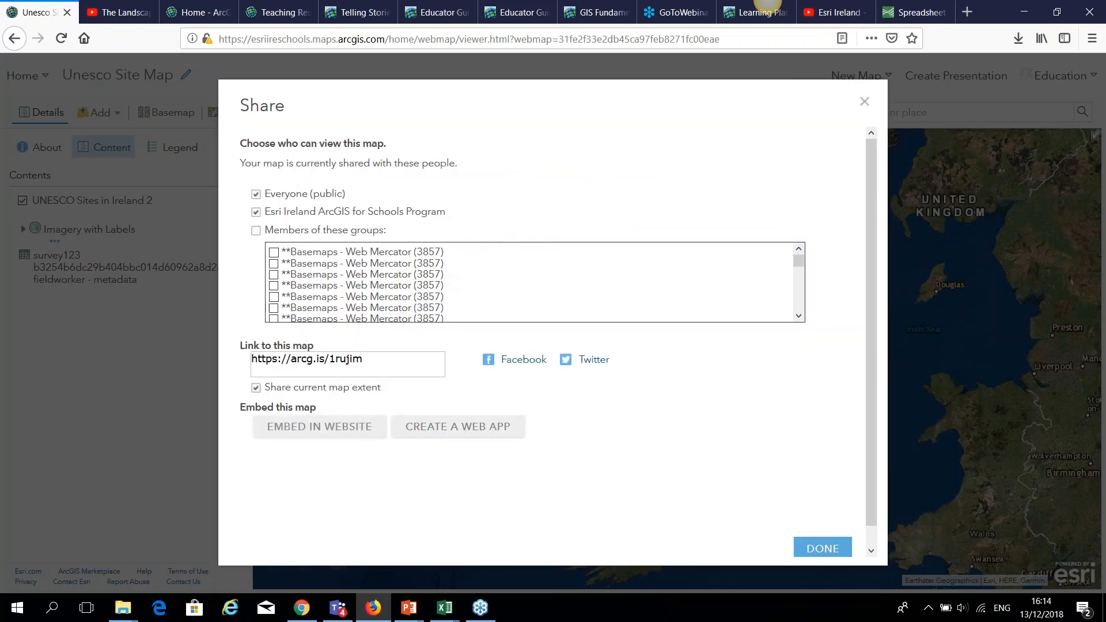
click(568, 422)
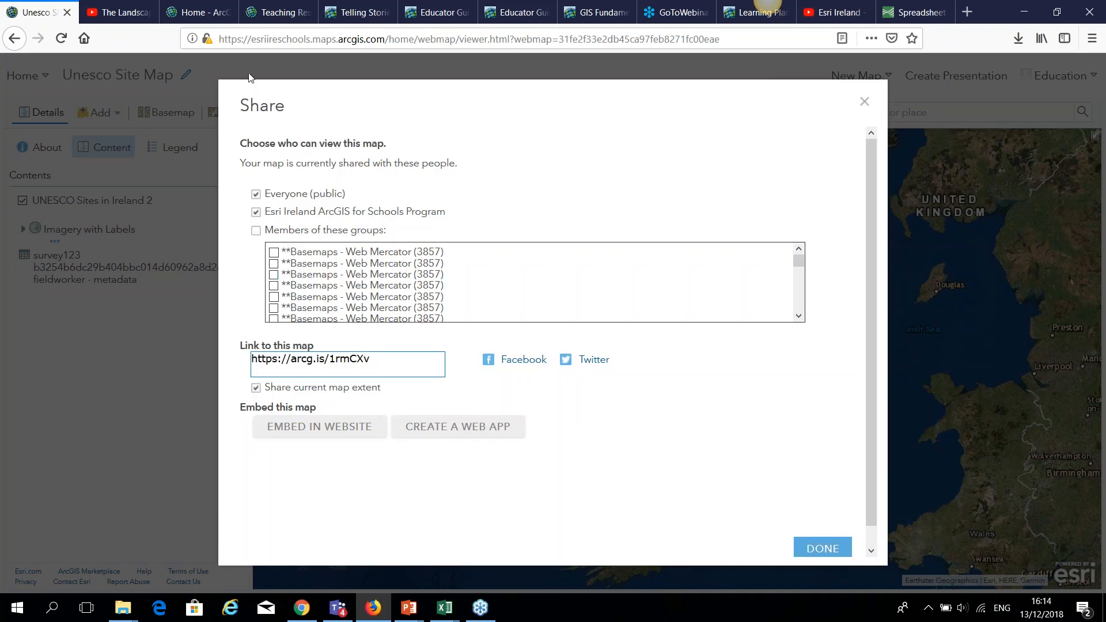
click(257, 196)
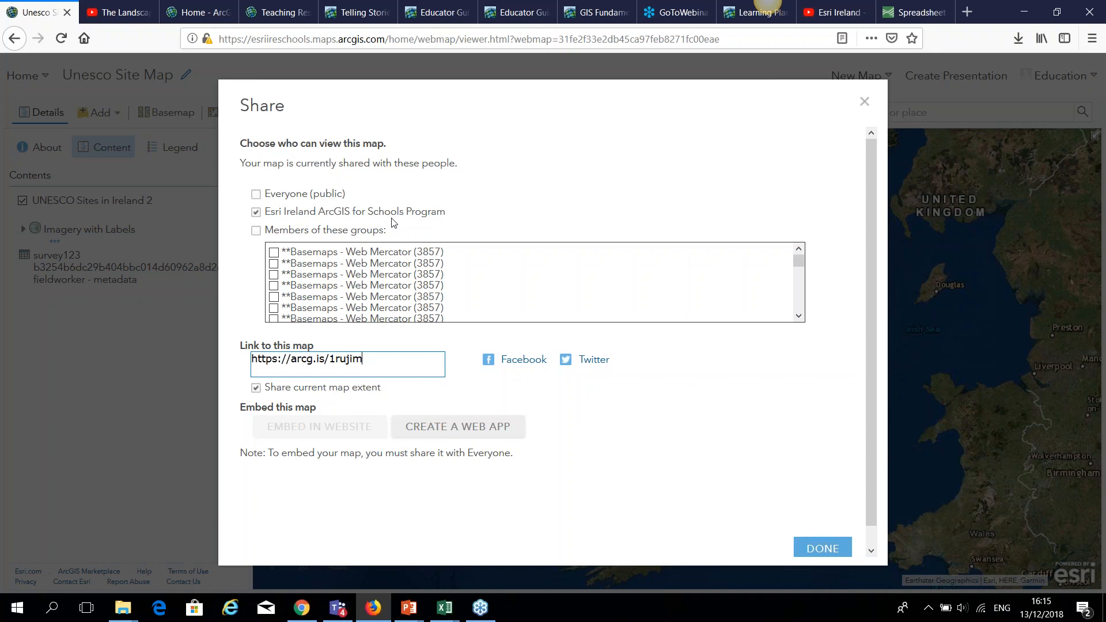
click(256, 212)
click(256, 231)
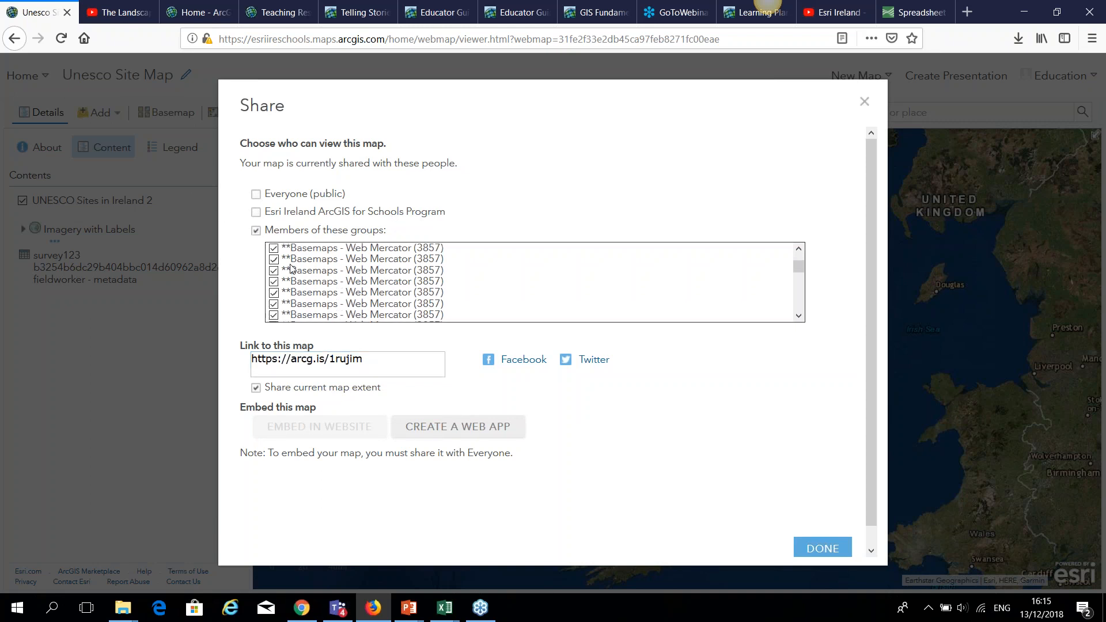
click(257, 229)
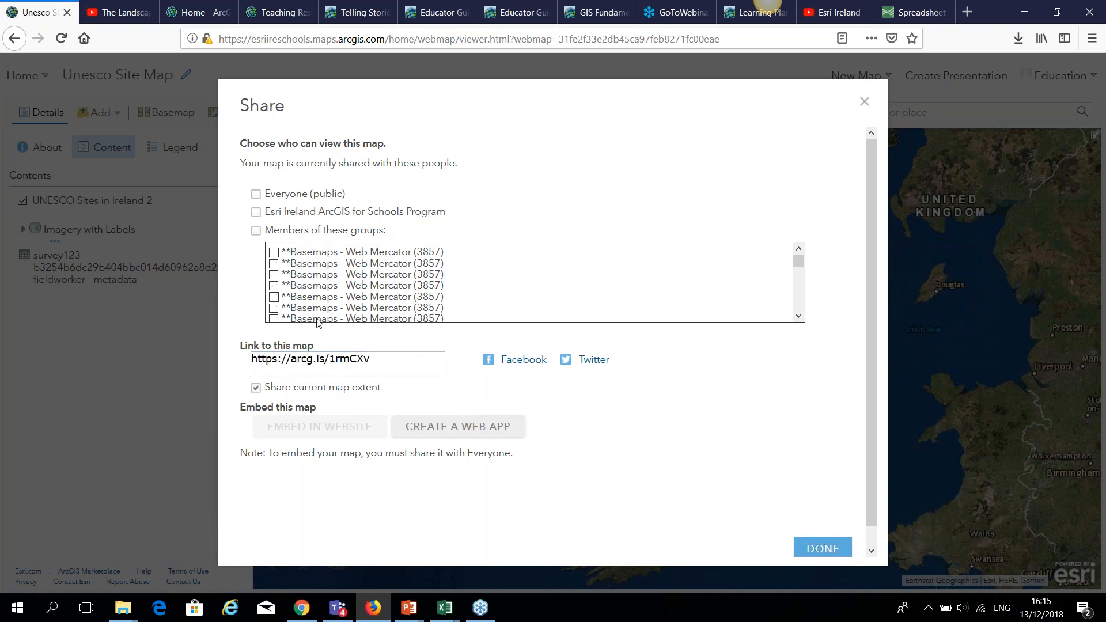
click(257, 194)
click(661, 384)
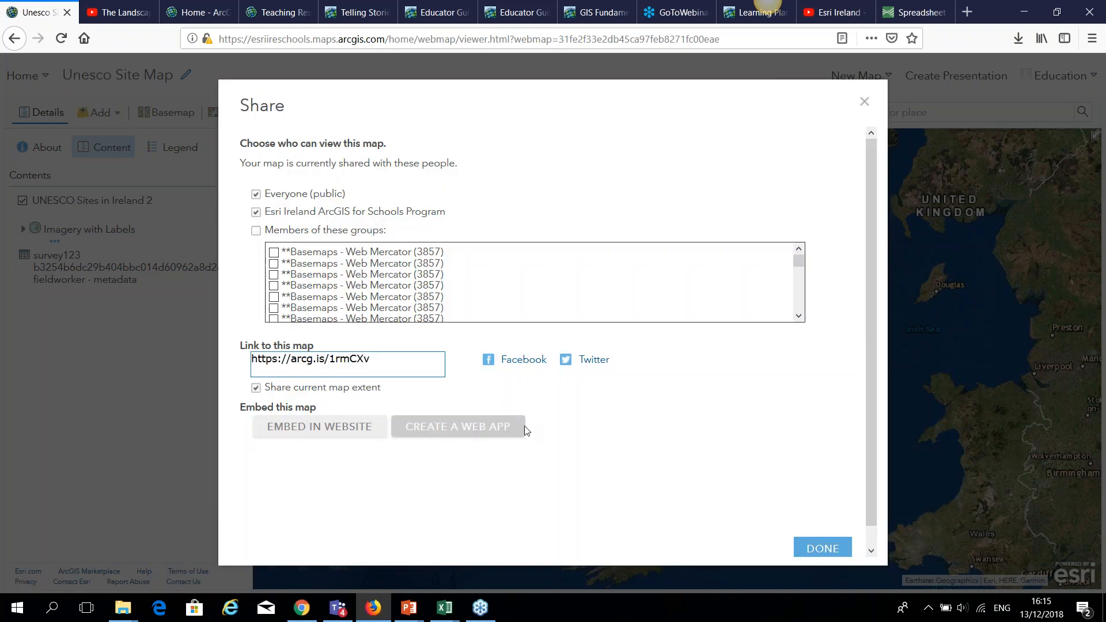
Start a web app from the map and filter the gallery to Build a Story Map templates.
click(478, 427)
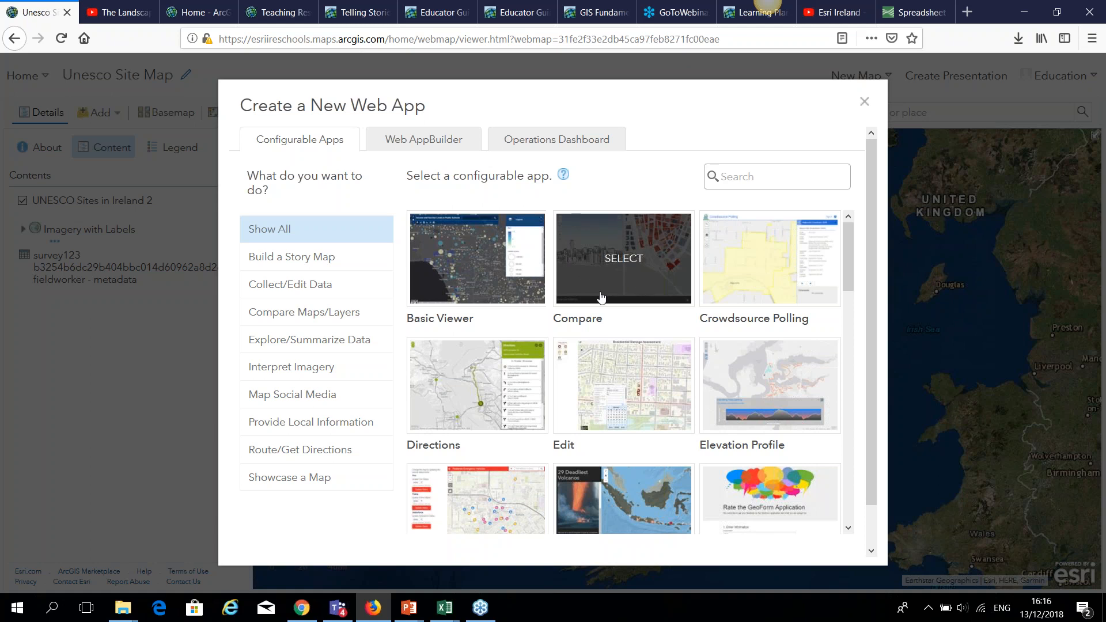
scroll(610, 326, down, 3)
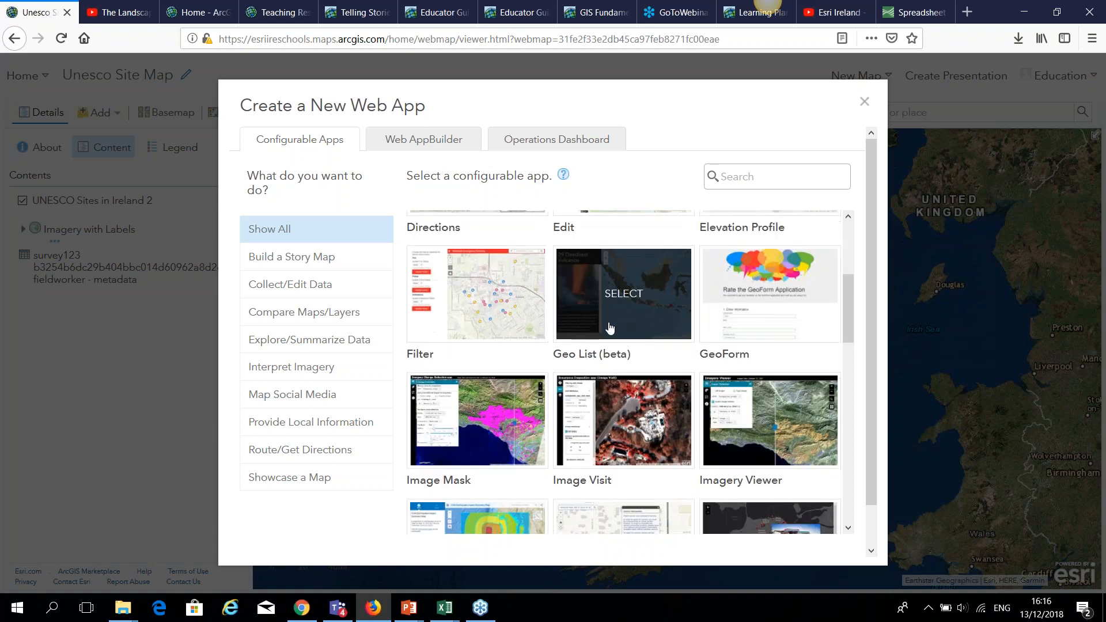
scroll(603, 353, down, 2)
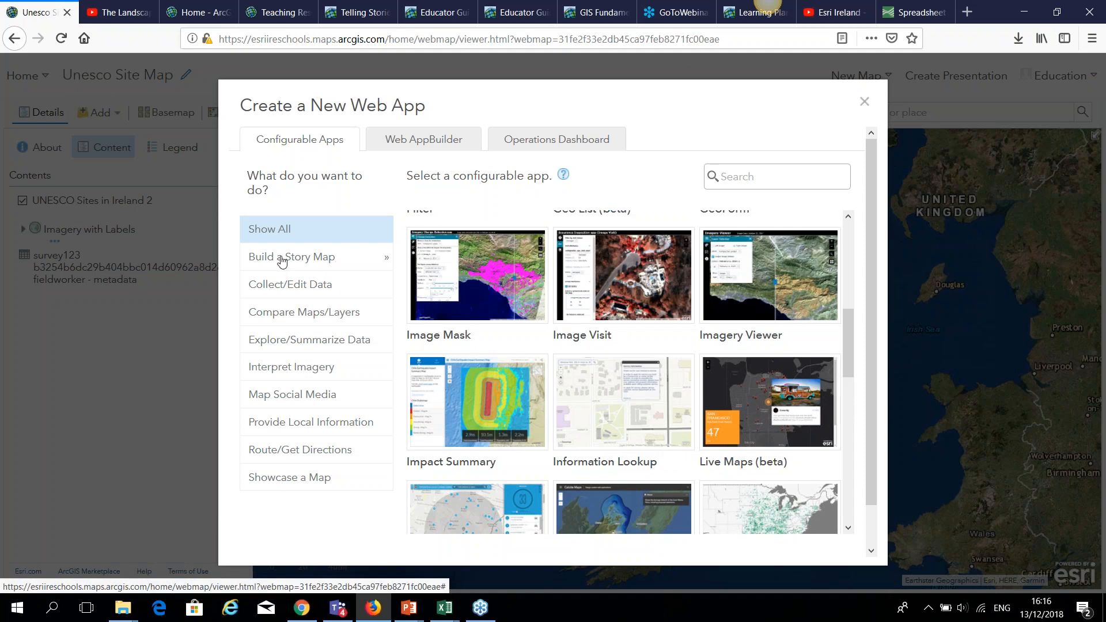
click(282, 262)
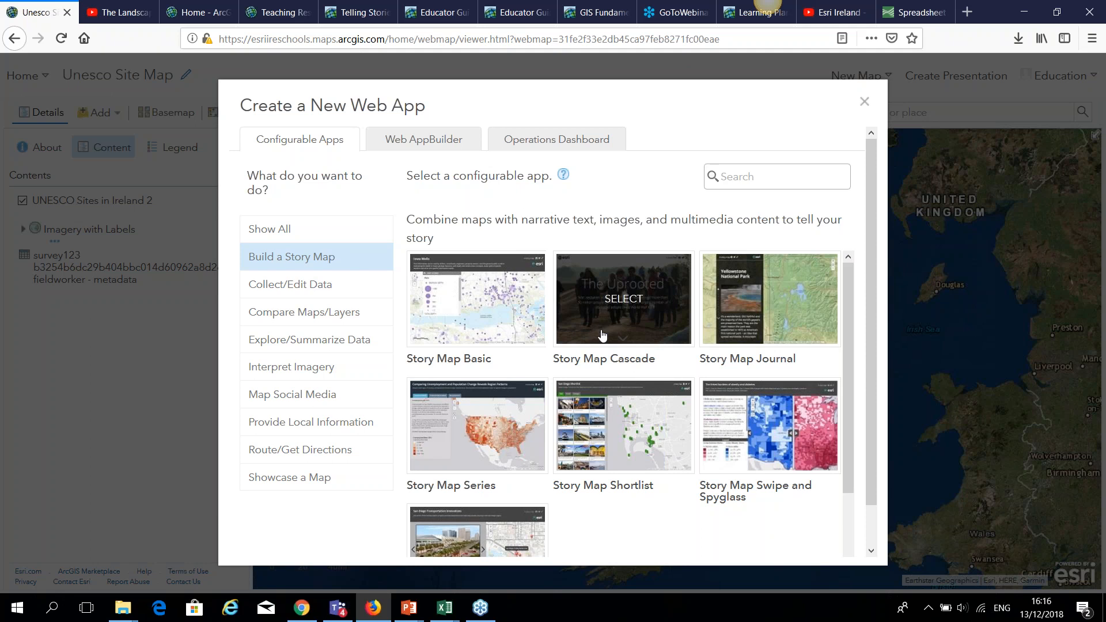
scroll(599, 392, down, 3)
Review the pic_URL columns in the UNESCO_Sites_in_Ireland_2 workbook, then choose Story Map Tour.
mouse_move(462, 607)
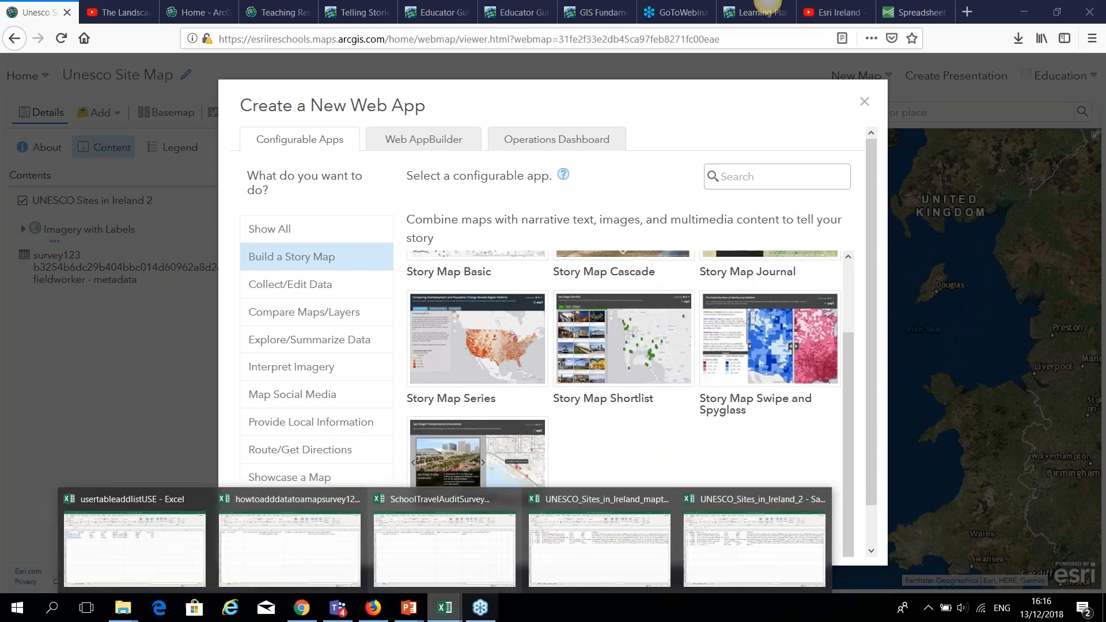
click(739, 553)
drag(716, 572, 1003, 564)
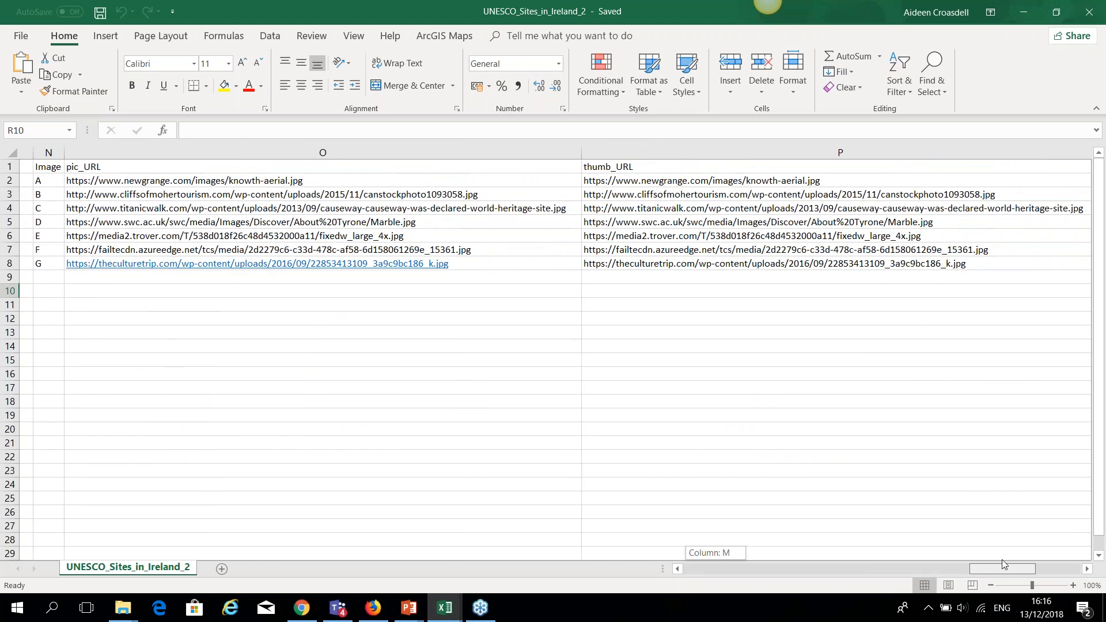
click(373, 612)
click(486, 481)
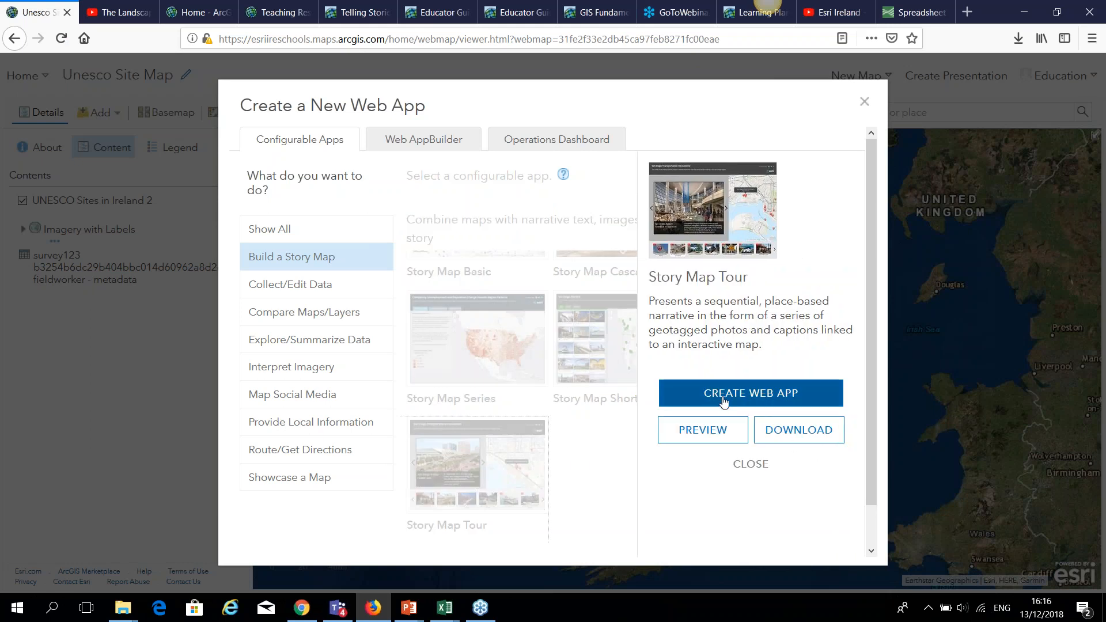
Create the Story Map Tour app, keeping the Unesco Site Map title, tags and sharing.
click(725, 396)
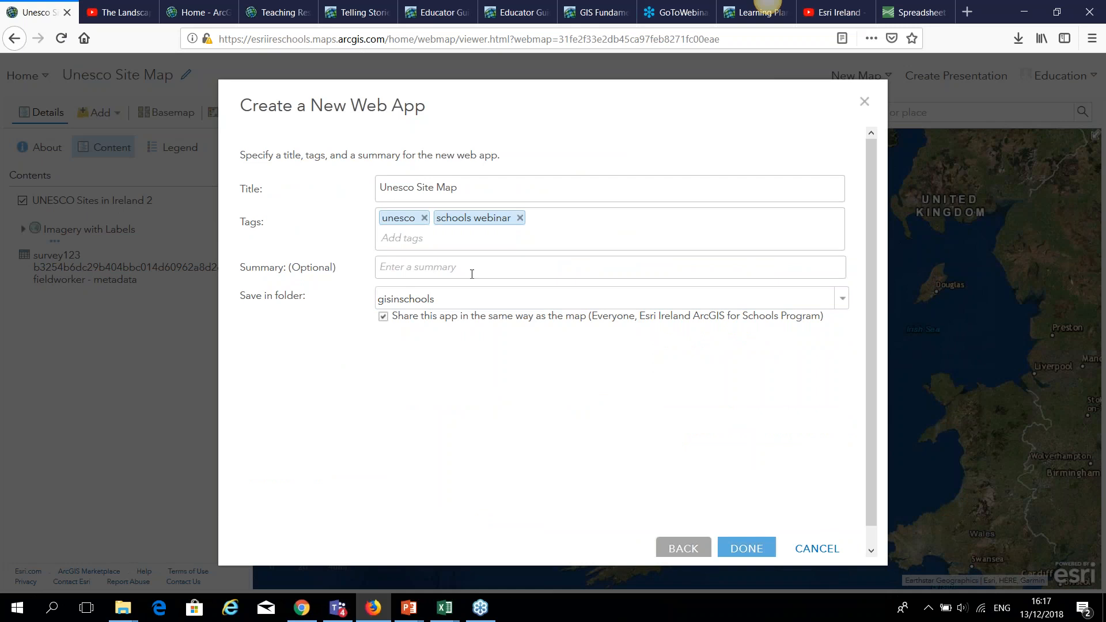
click(743, 546)
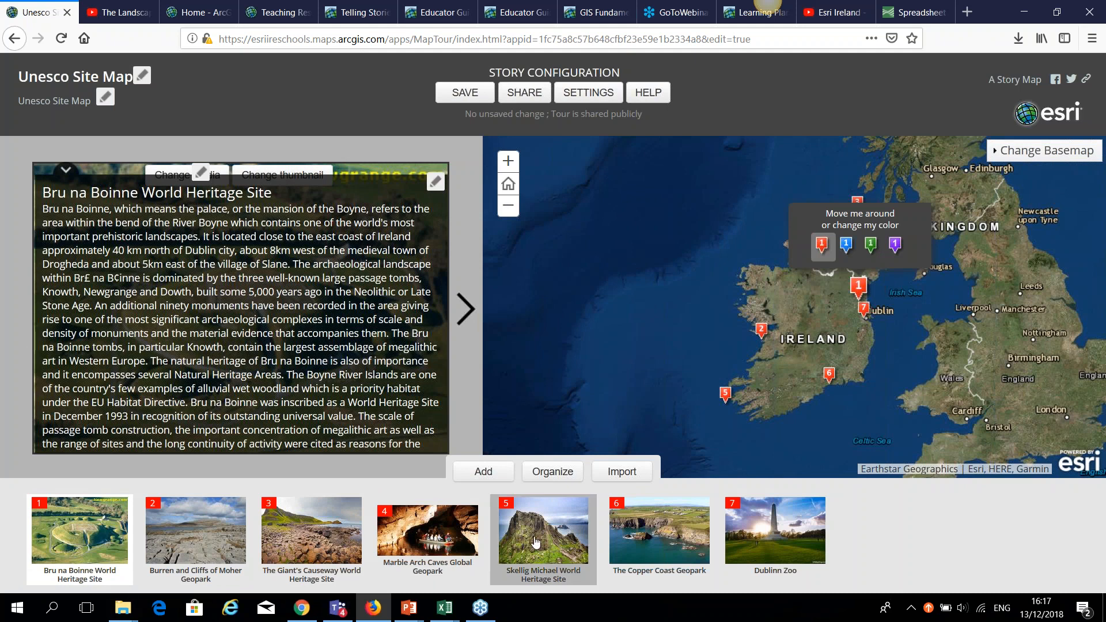
mouse_move(441, 614)
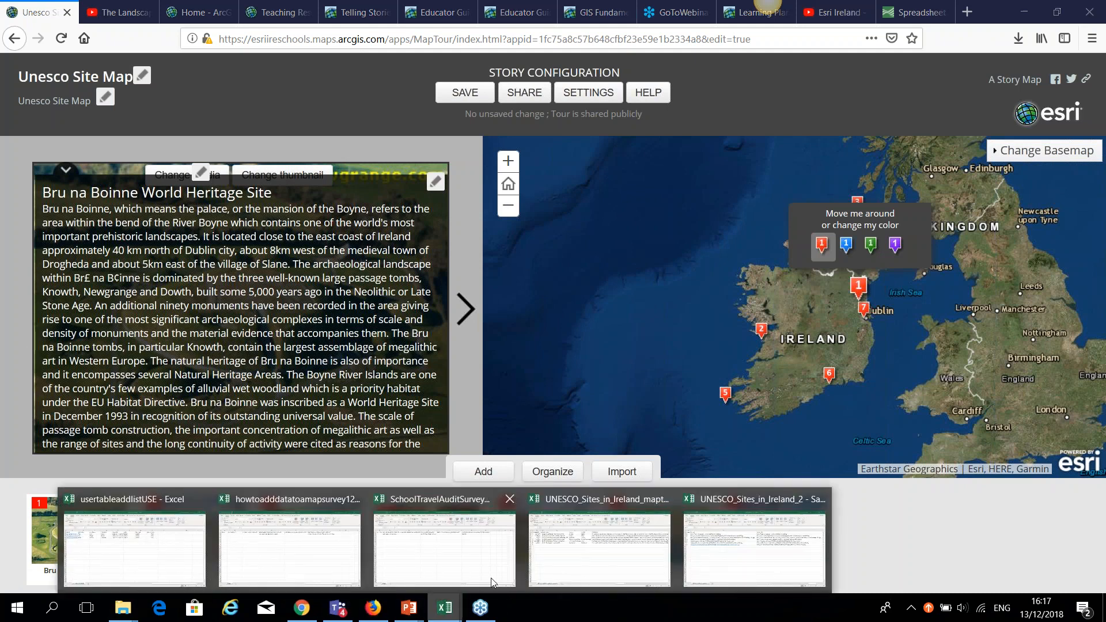
click(602, 539)
drag(1026, 569, 987, 594)
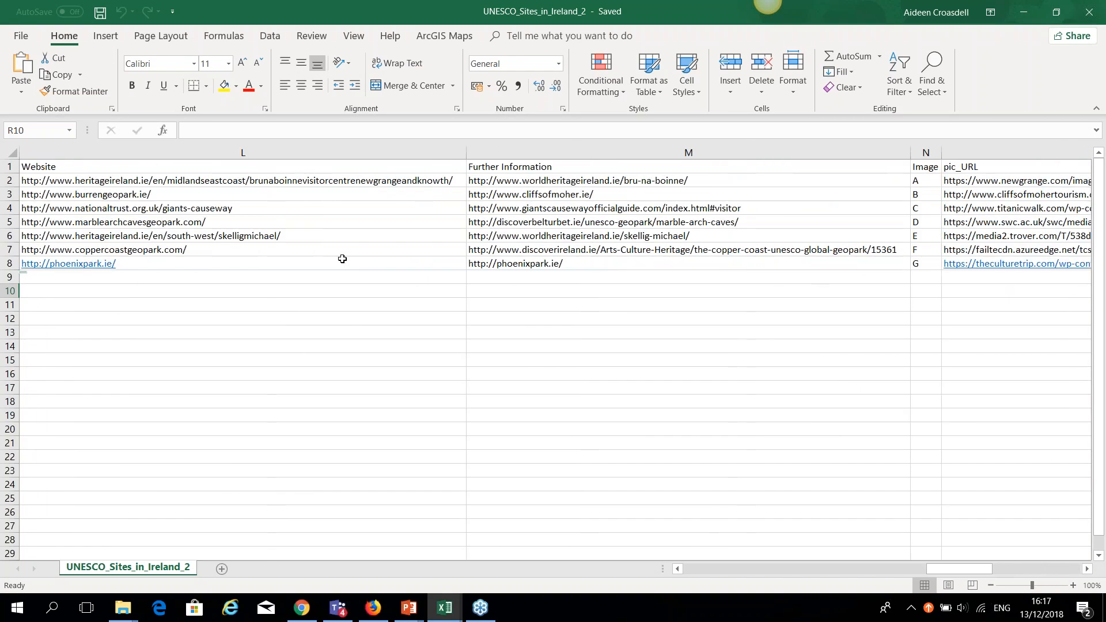
click(683, 572)
click(682, 571)
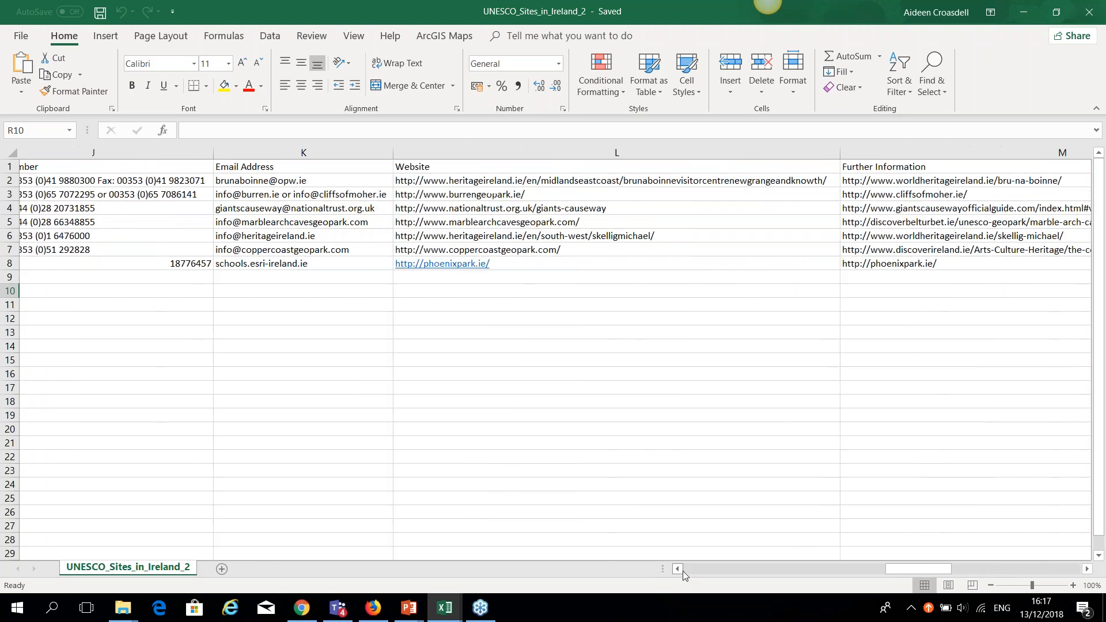
click(683, 572)
click(683, 571)
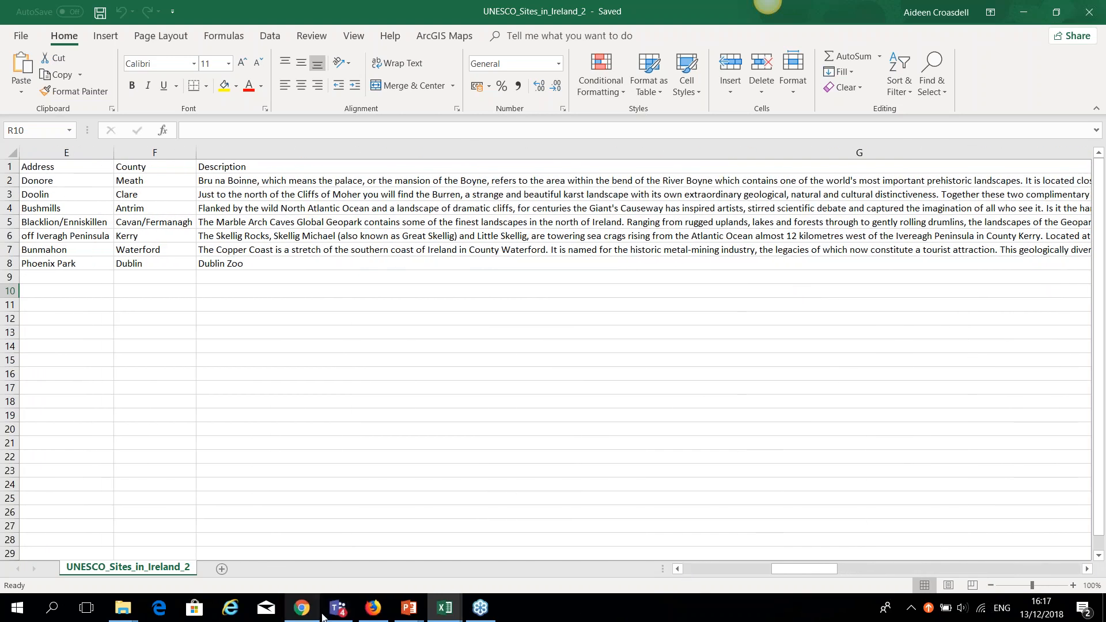
click(373, 608)
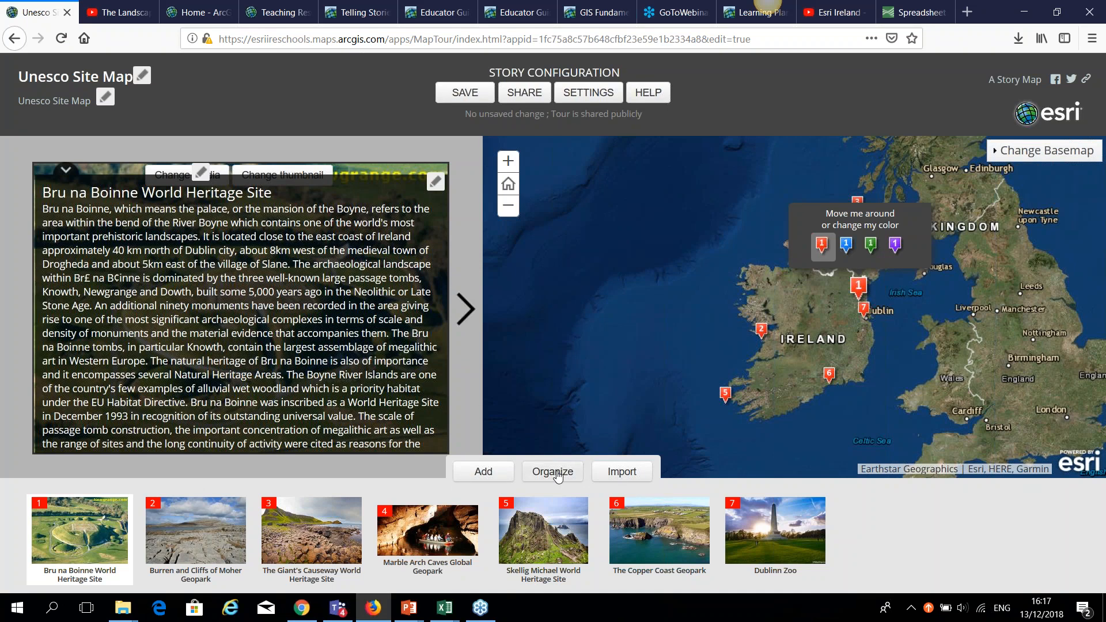
Browse the Burren, Marble Arch Caves, Skellig Michael, Copper Coast and Dublinn Zoo entries, then open Settings.
click(202, 538)
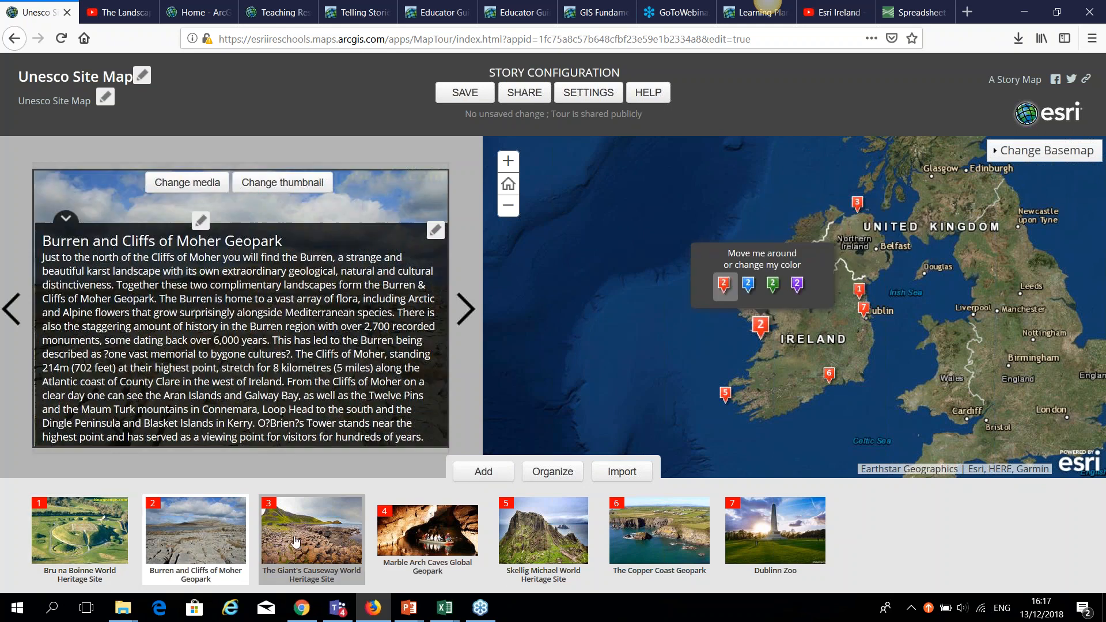
click(66, 221)
click(403, 531)
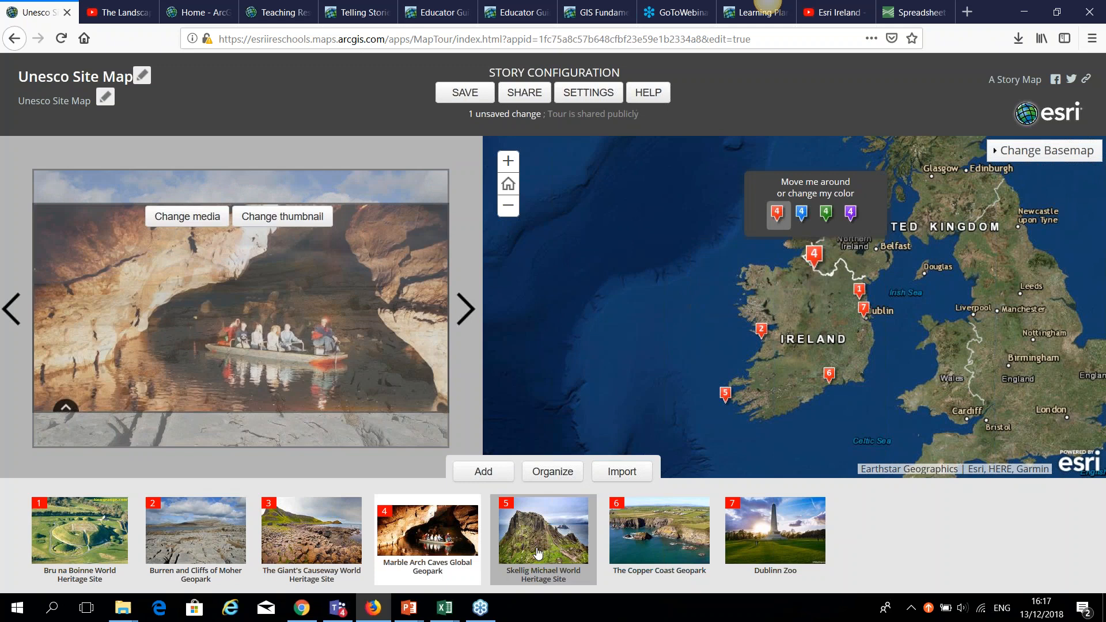
click(539, 551)
click(658, 543)
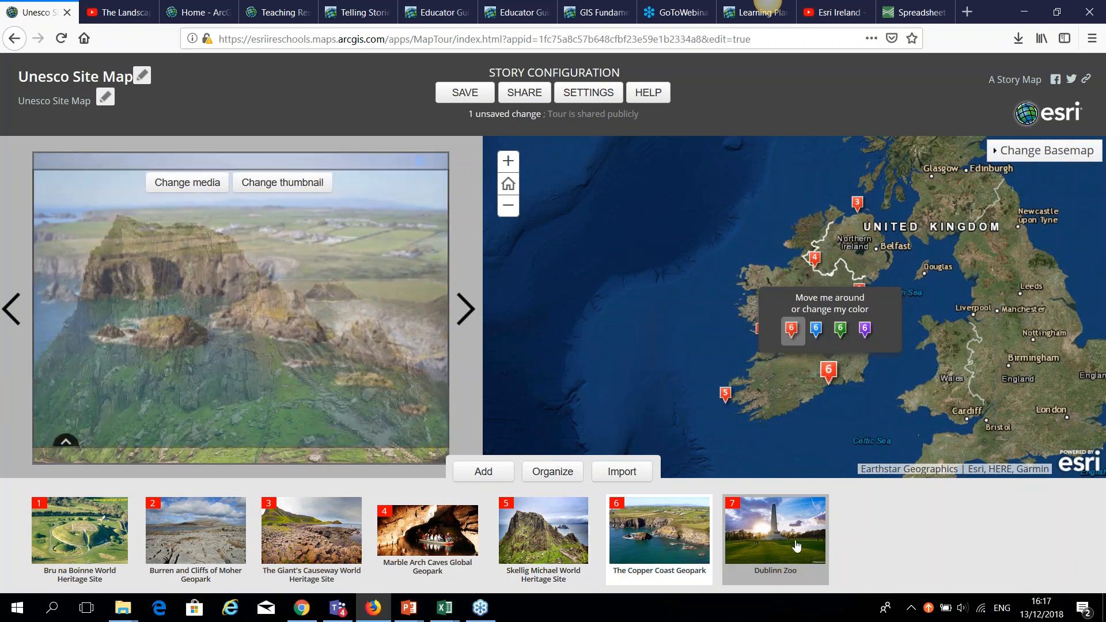
click(797, 546)
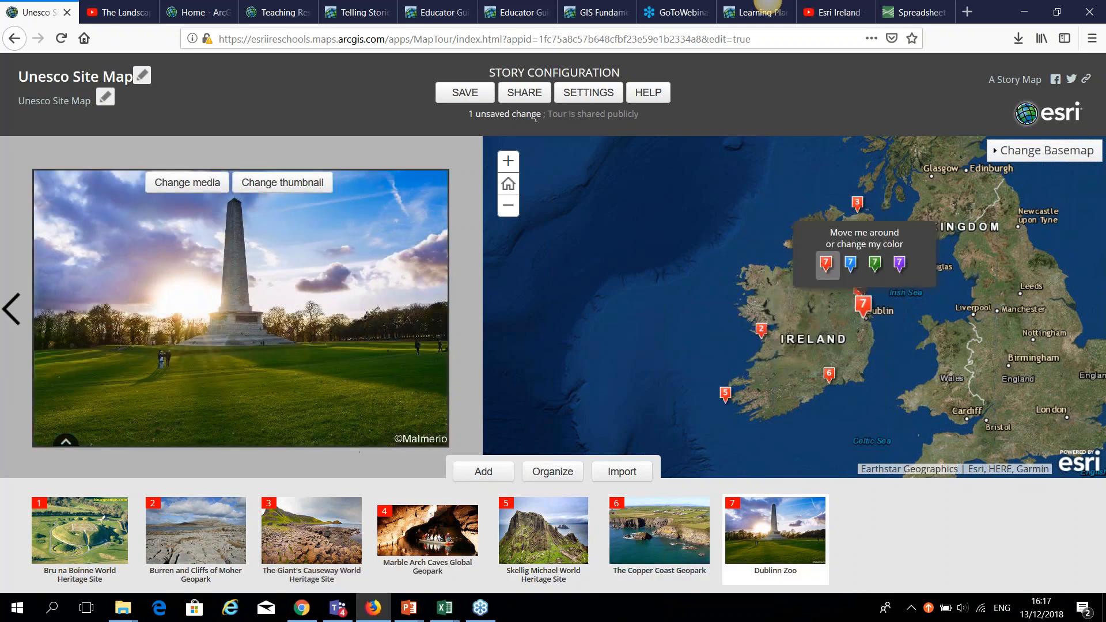
click(587, 92)
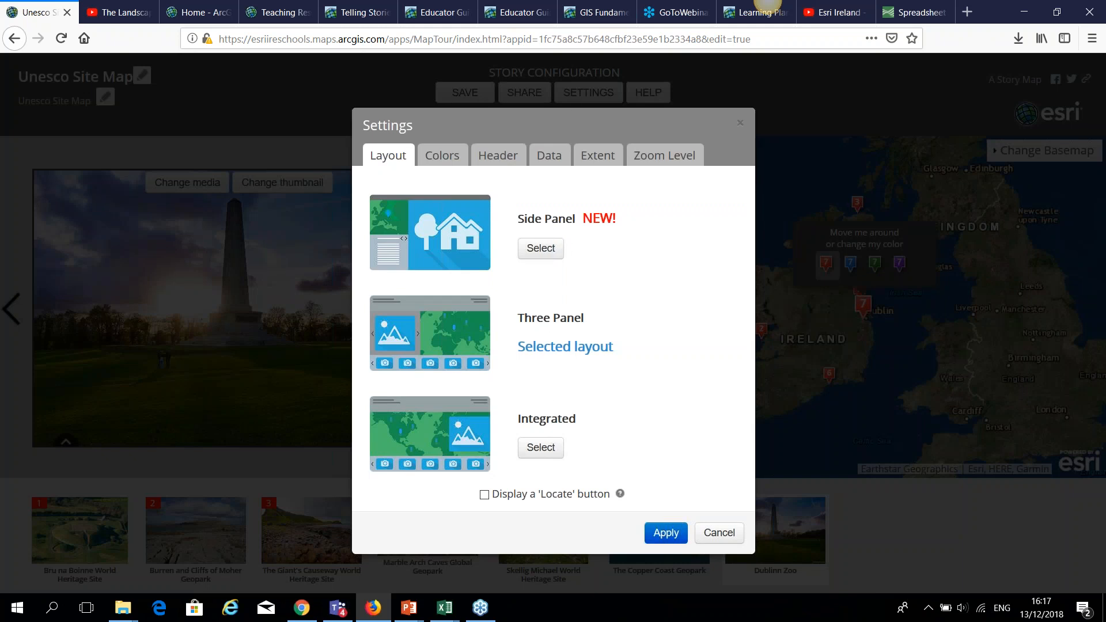
Apply the dark green colour theme with the Side Panel layout after reviewing the other settings tabs.
click(541, 249)
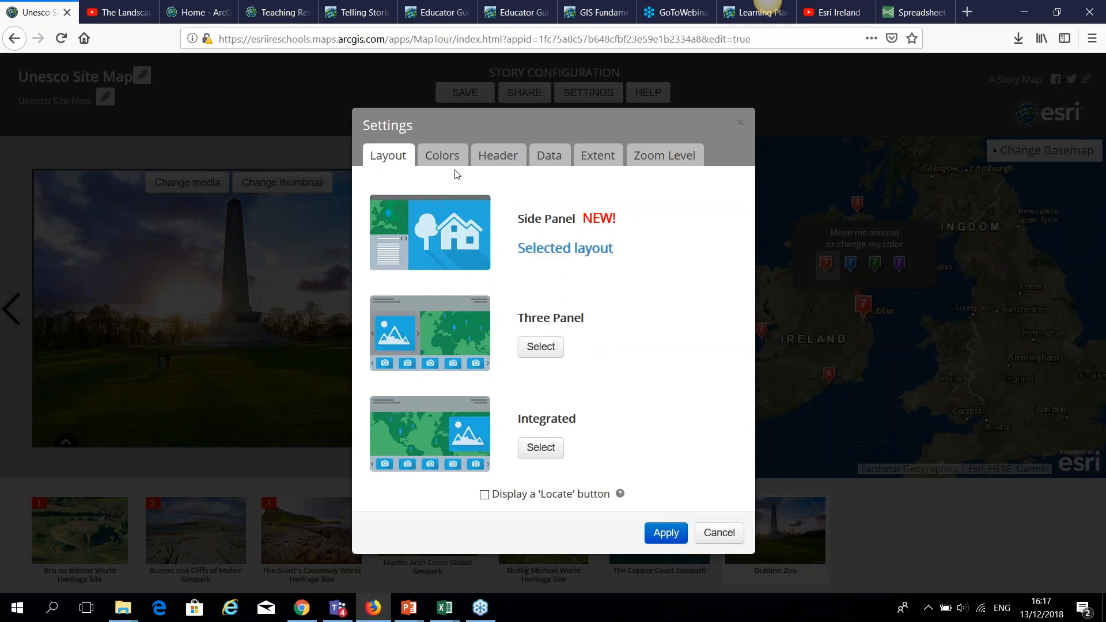
click(443, 157)
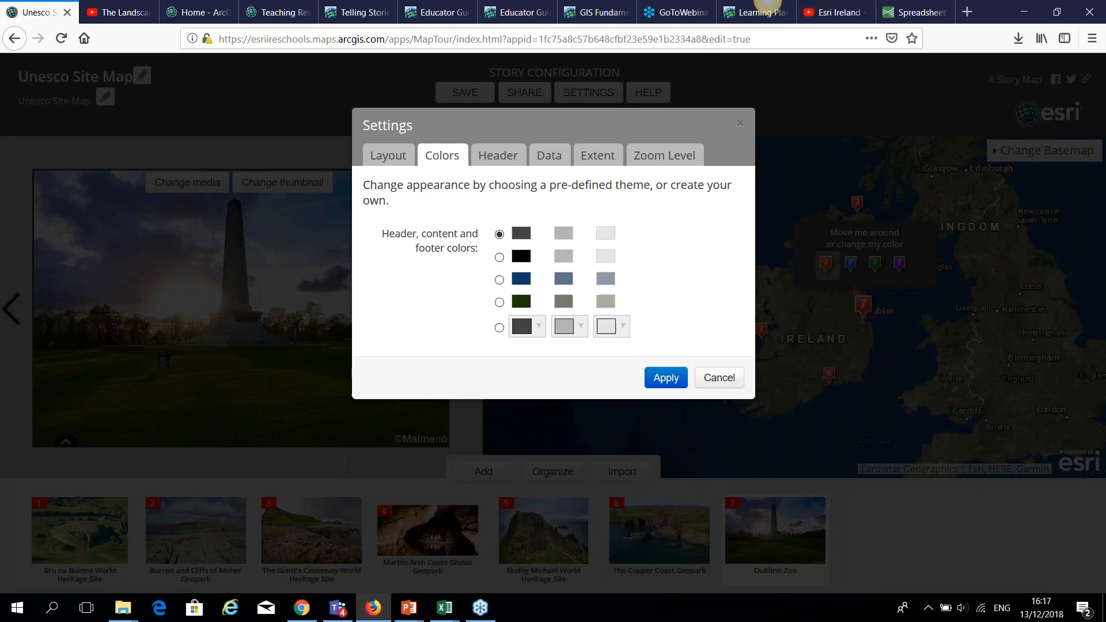
click(499, 301)
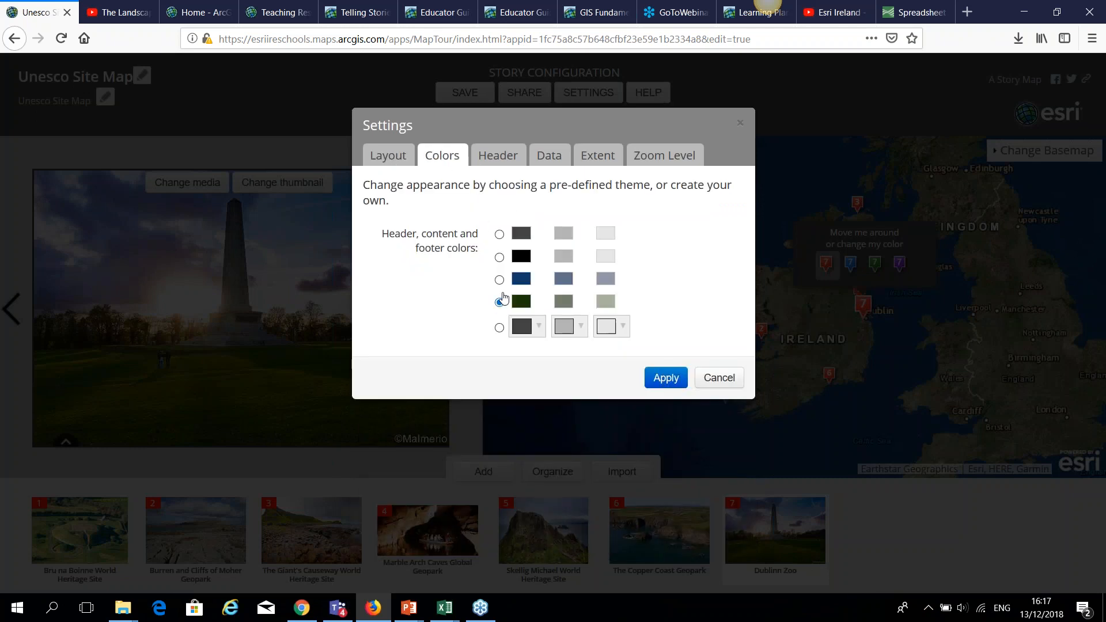
click(501, 158)
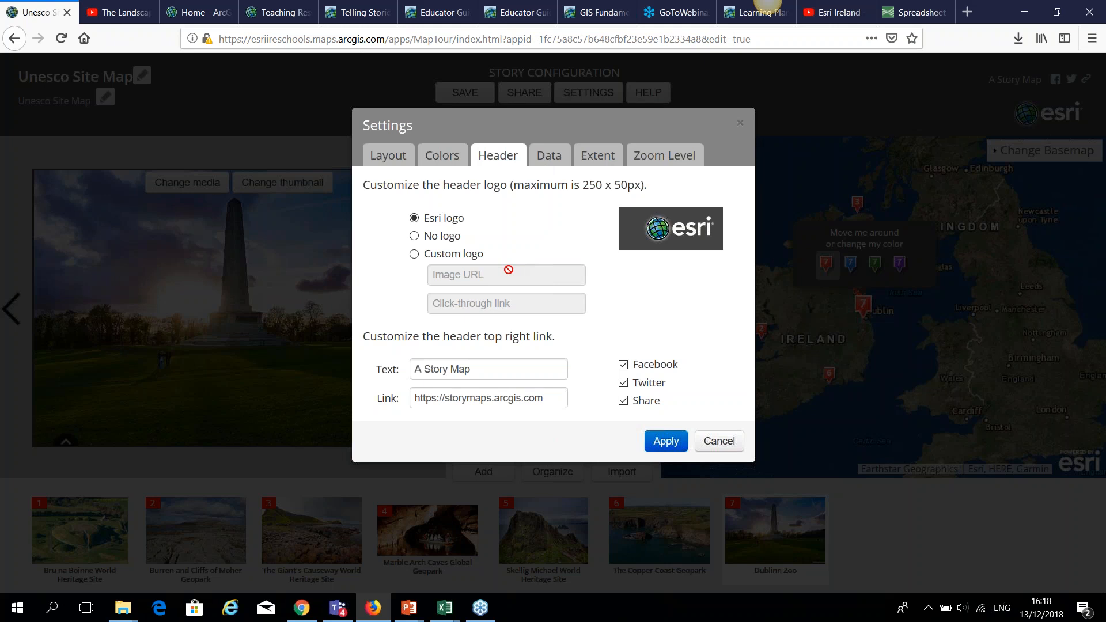
click(551, 158)
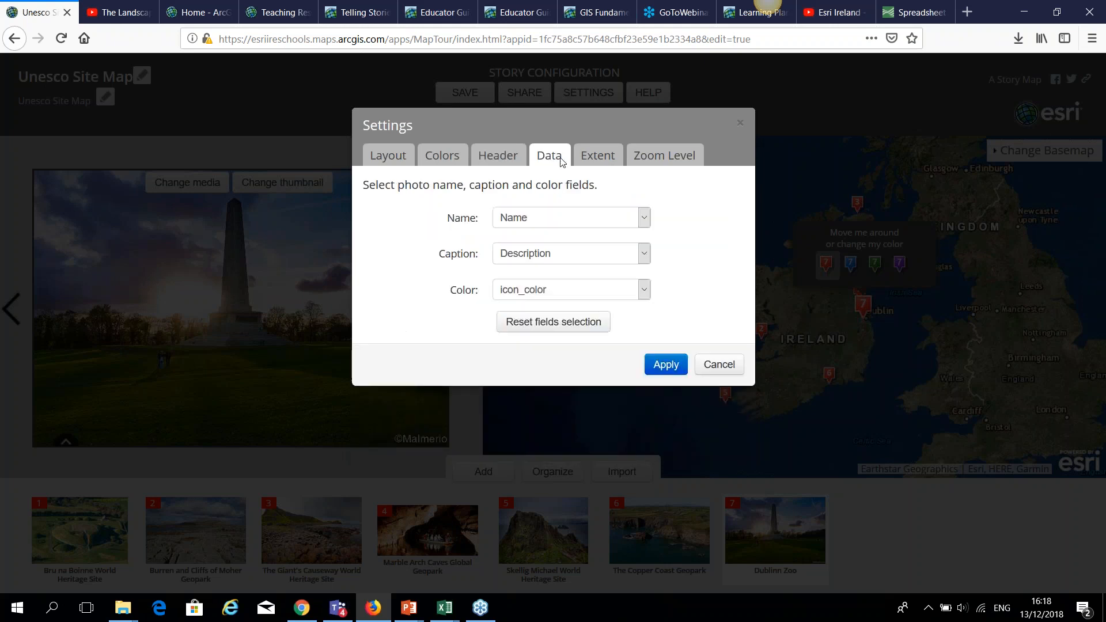
click(594, 158)
click(670, 155)
click(399, 157)
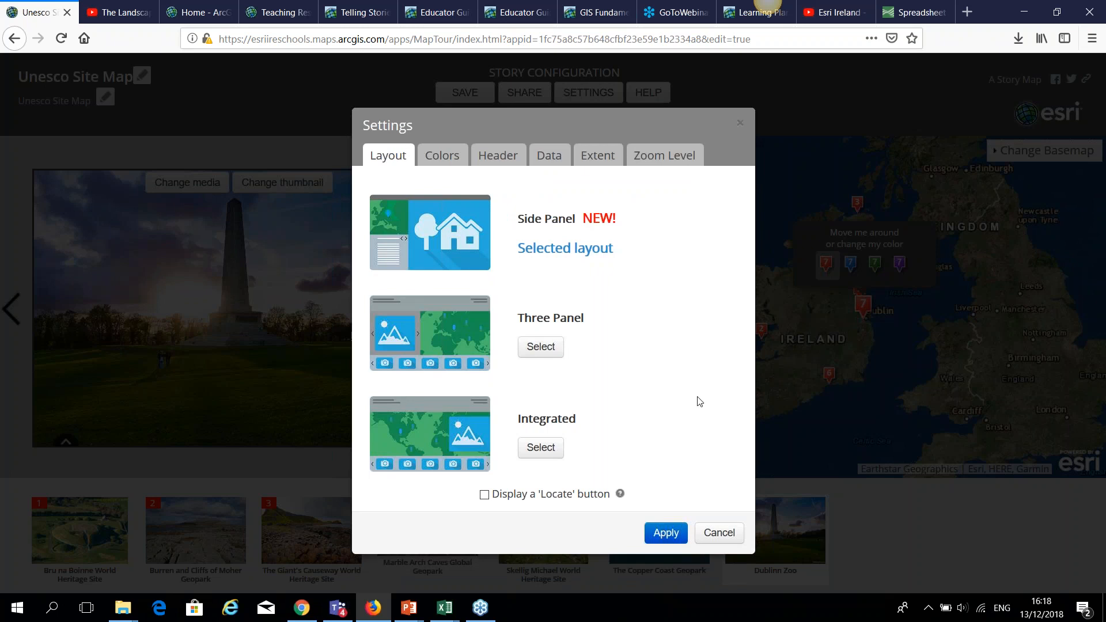
click(662, 532)
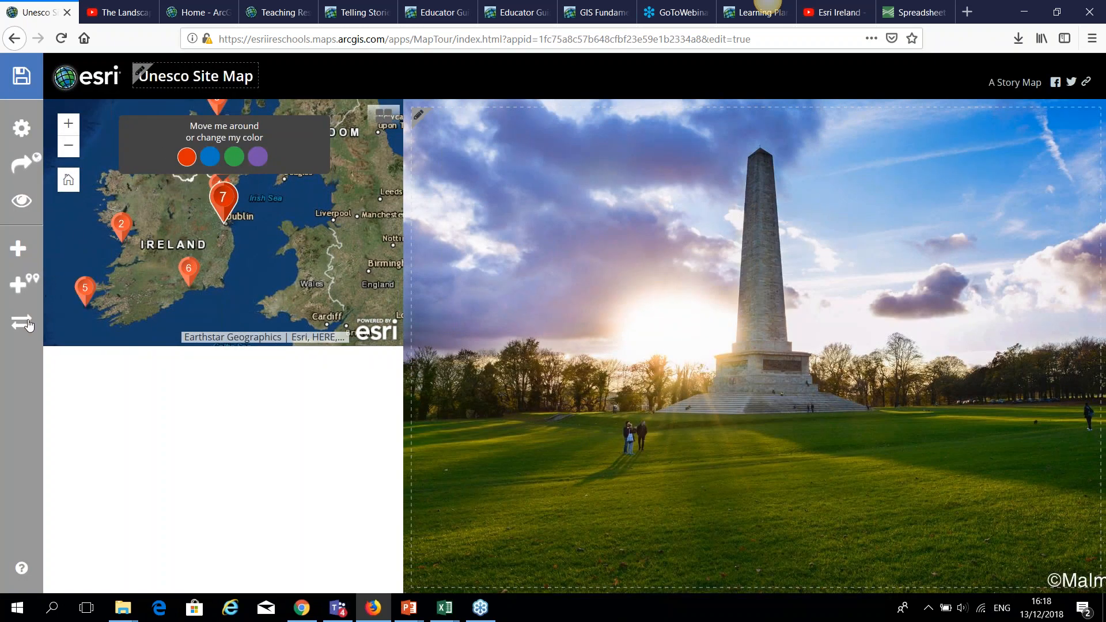
Switch the tour back to the Three Panel layout and expand the Copper Coast description.
click(21, 128)
click(522, 347)
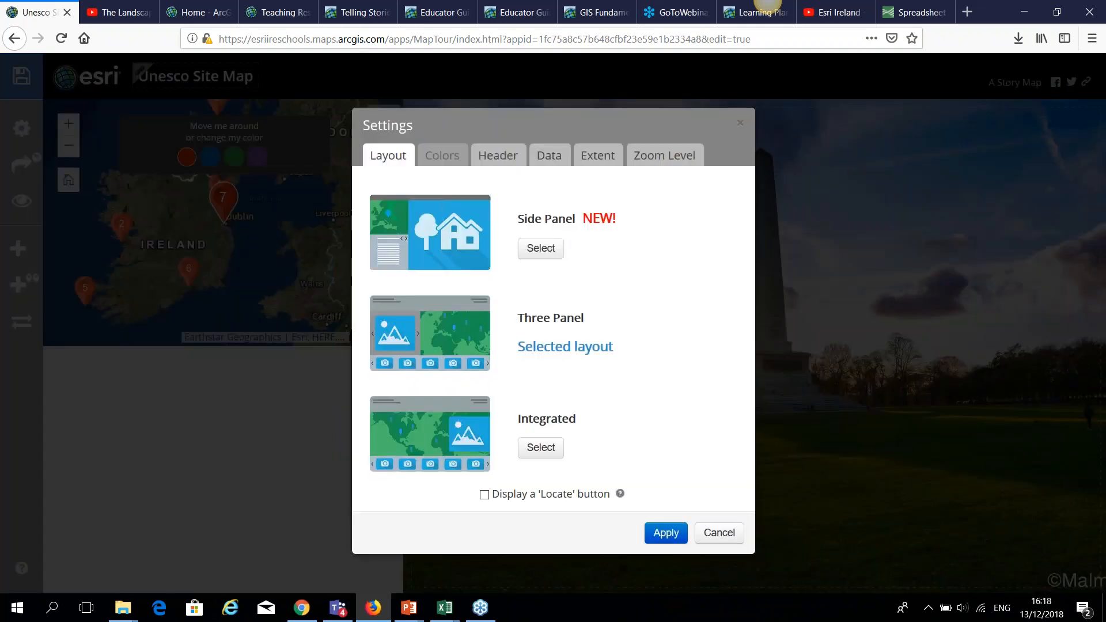
click(663, 532)
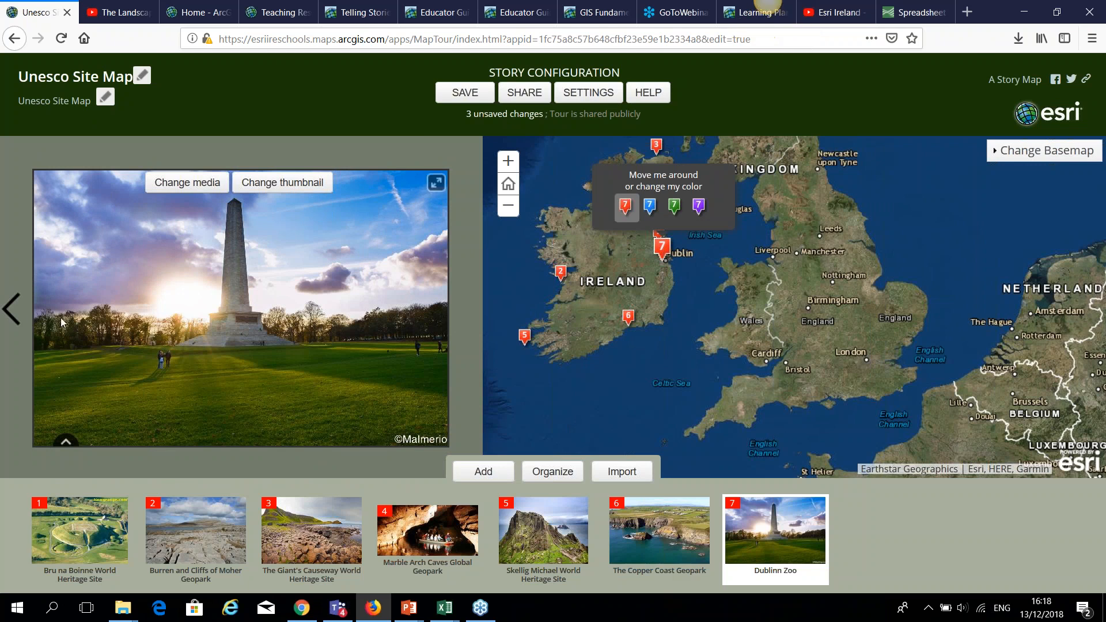
key(Left)
click(66, 441)
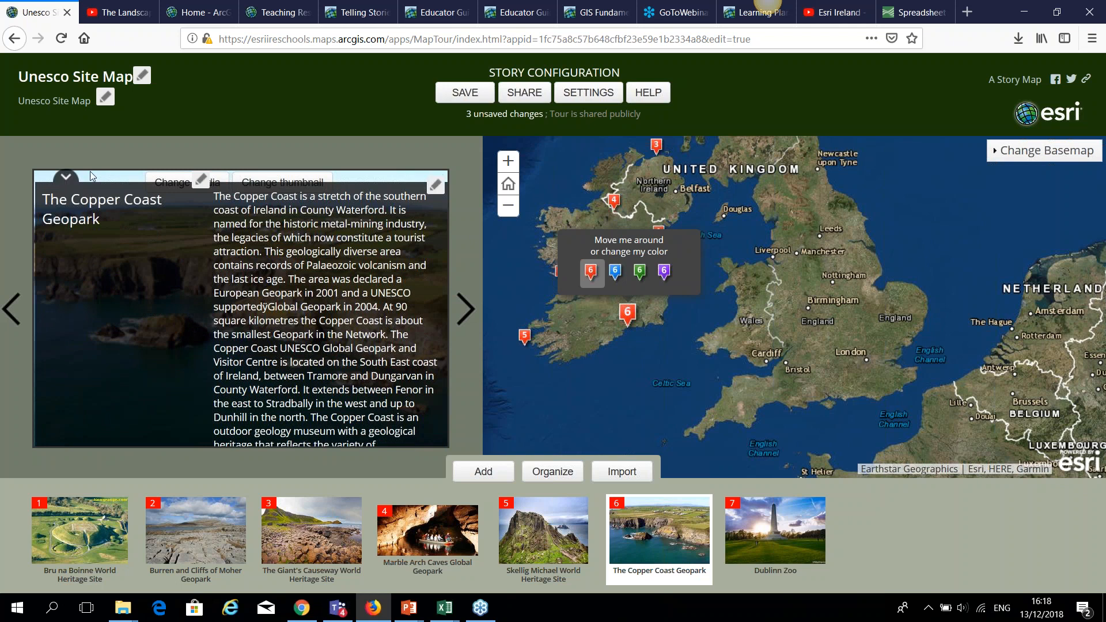
Save the tour and open its public share link in a new tab.
click(465, 93)
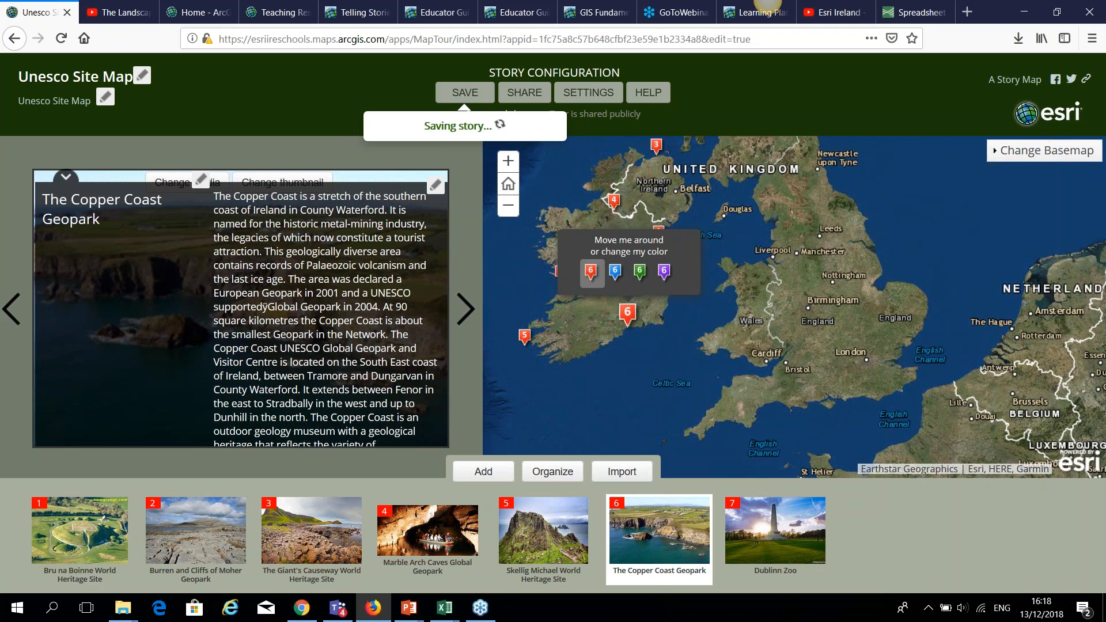
click(525, 95)
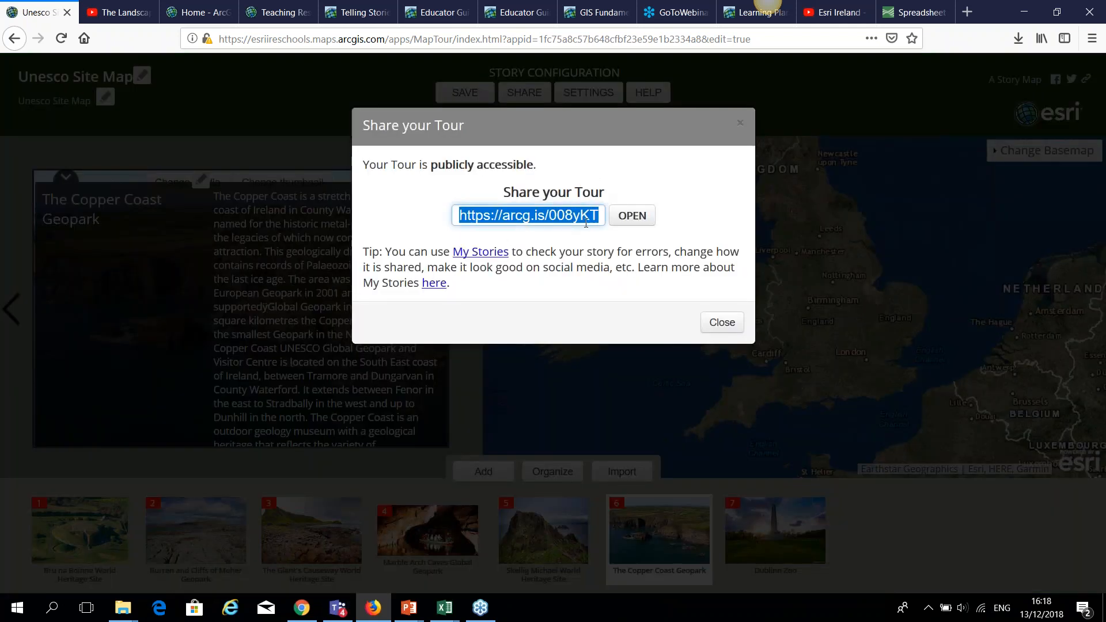
click(626, 218)
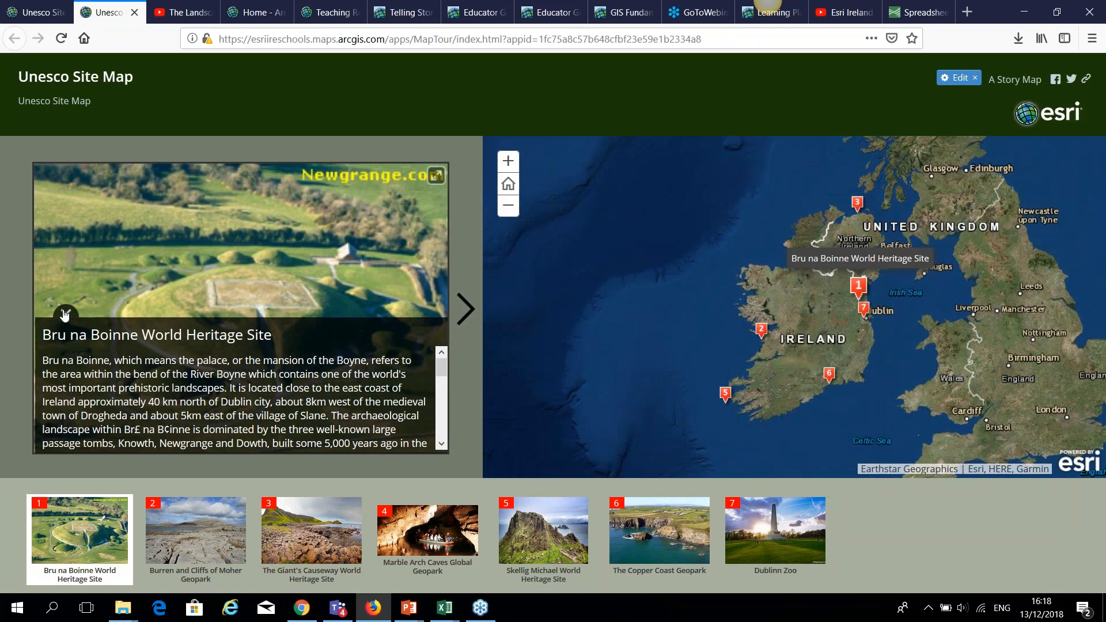
In the published tour, advance through the slides from Newgrange to the Copper Coast.
click(65, 314)
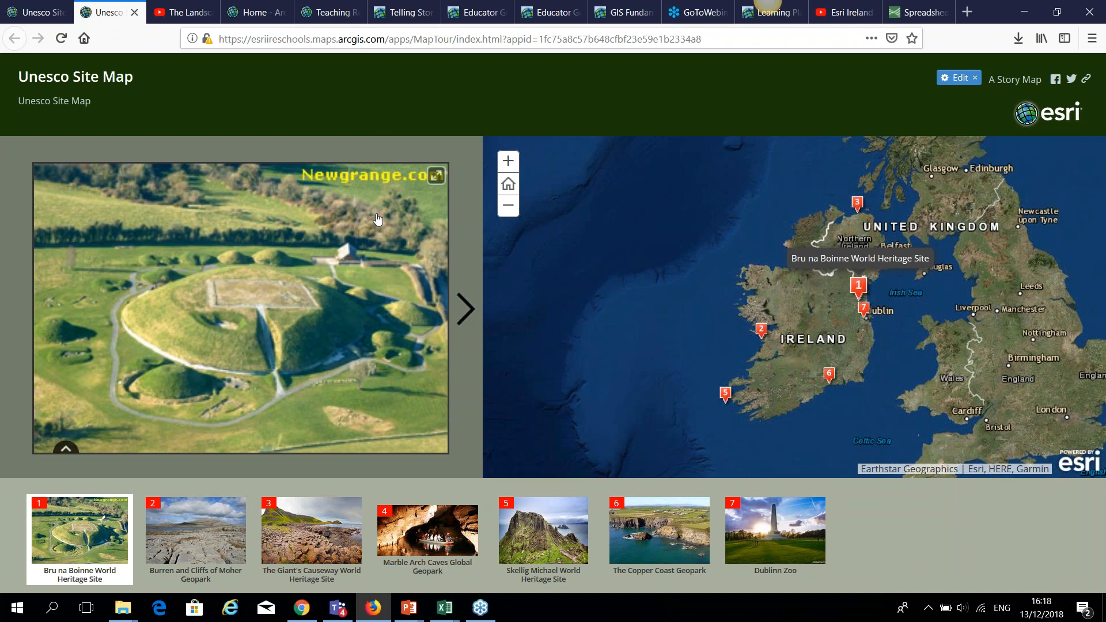
click(465, 307)
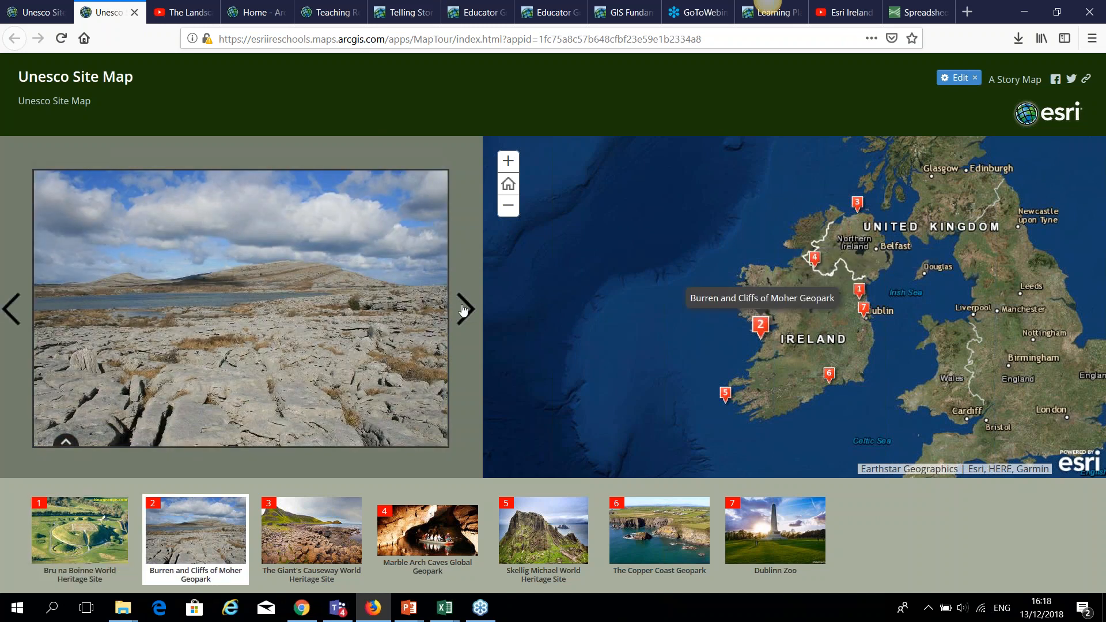
click(467, 309)
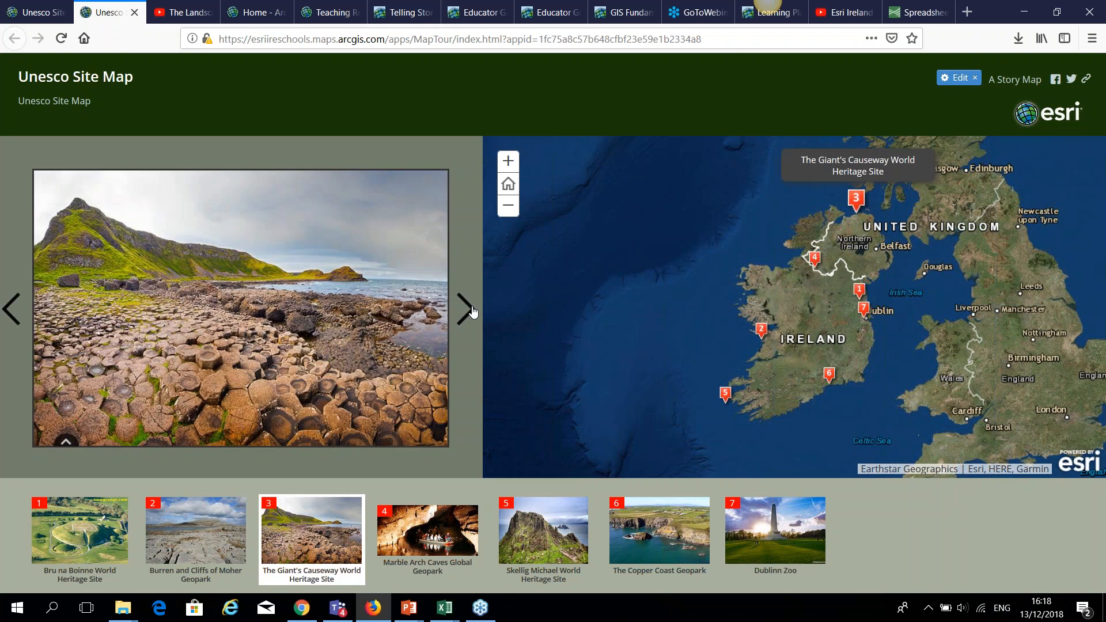
click(466, 310)
click(466, 309)
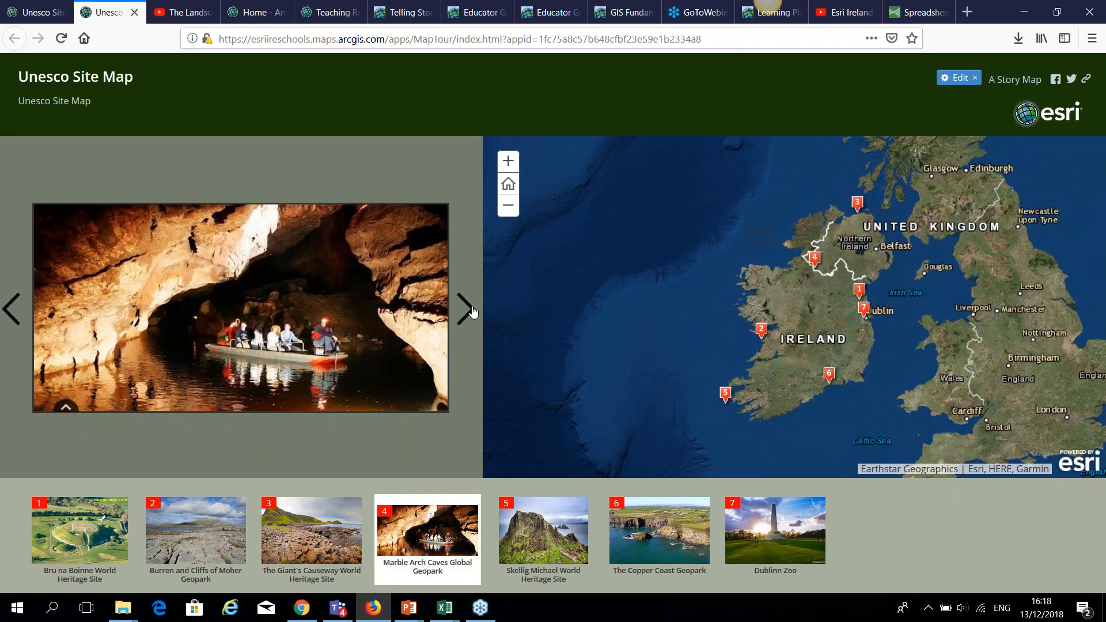
click(470, 310)
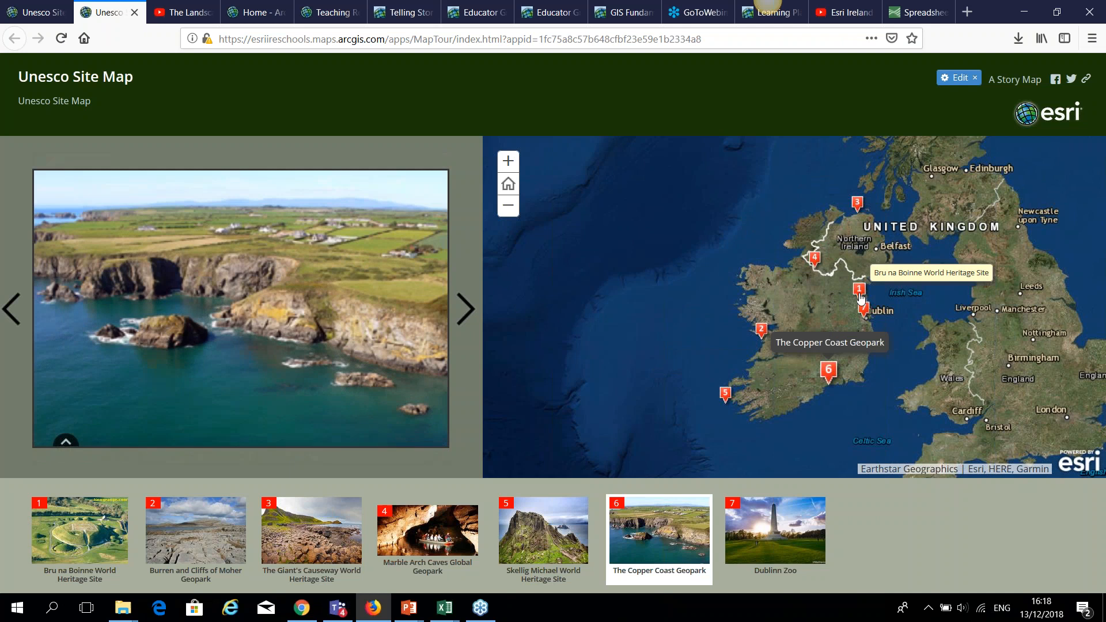
Revisit Bru na Boinne and the Burren, zoom in, advance to Marble Arch Caves, then close the editor's share dialog.
click(99, 550)
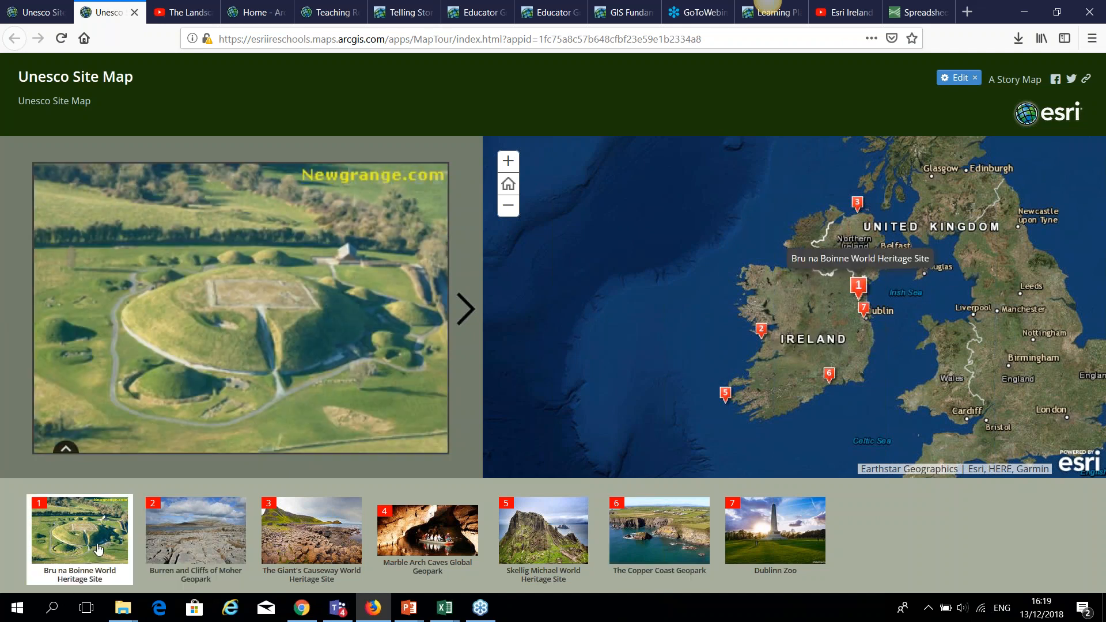
click(186, 538)
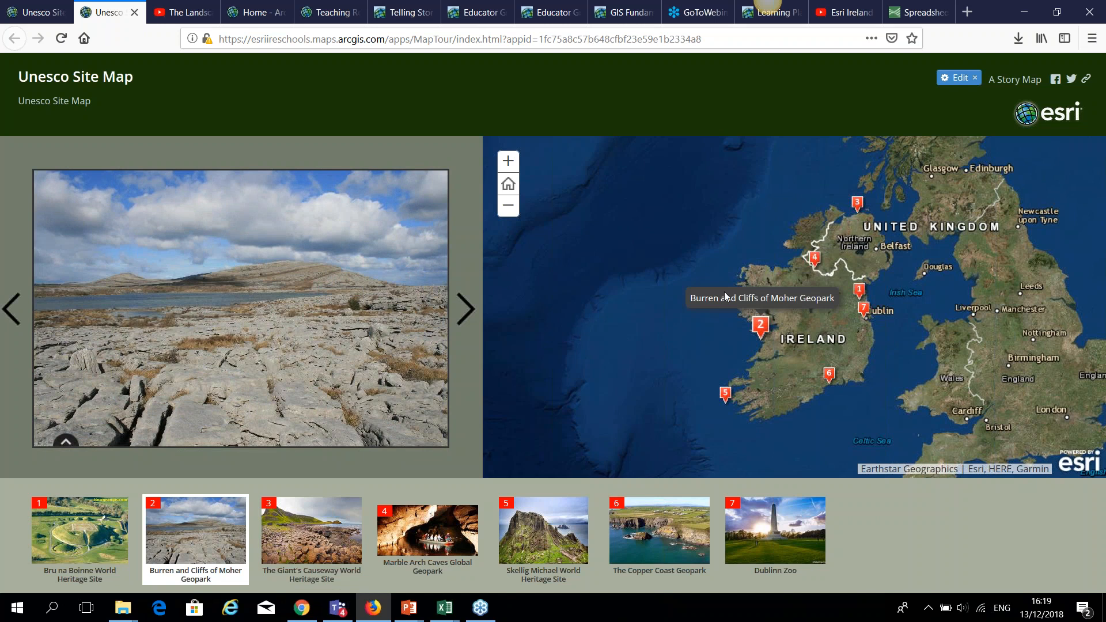
click(509, 165)
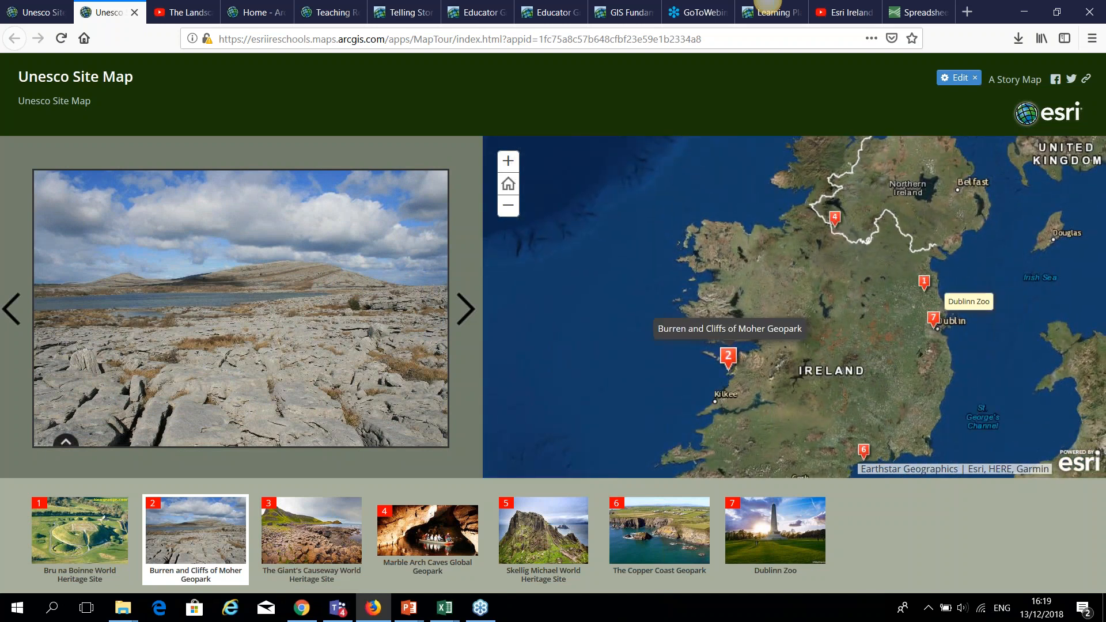
click(466, 311)
click(468, 314)
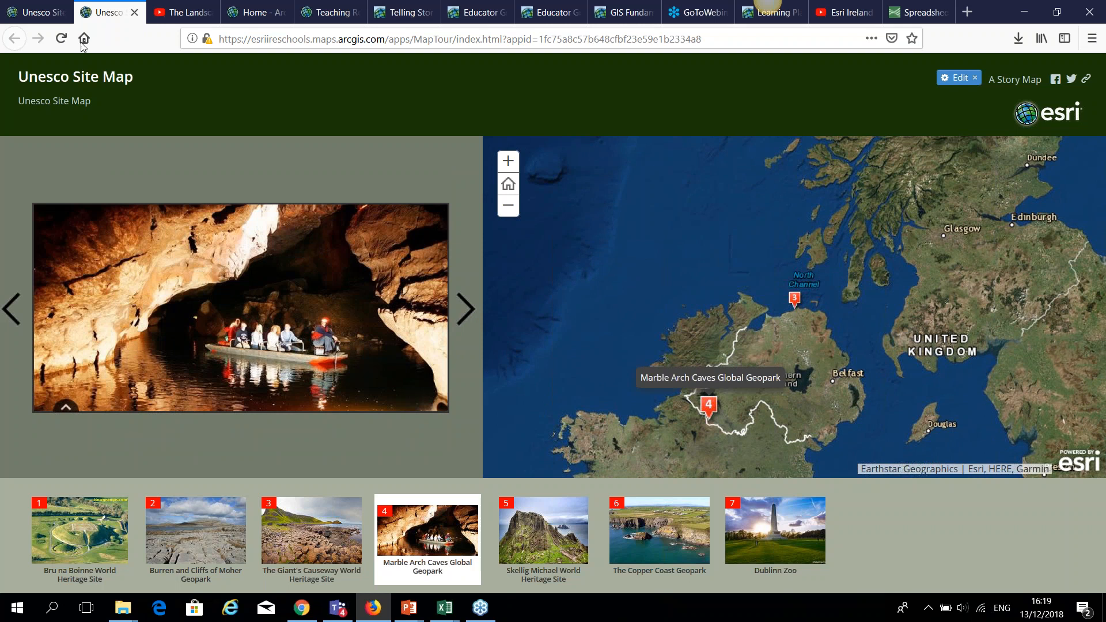
click(42, 16)
click(734, 333)
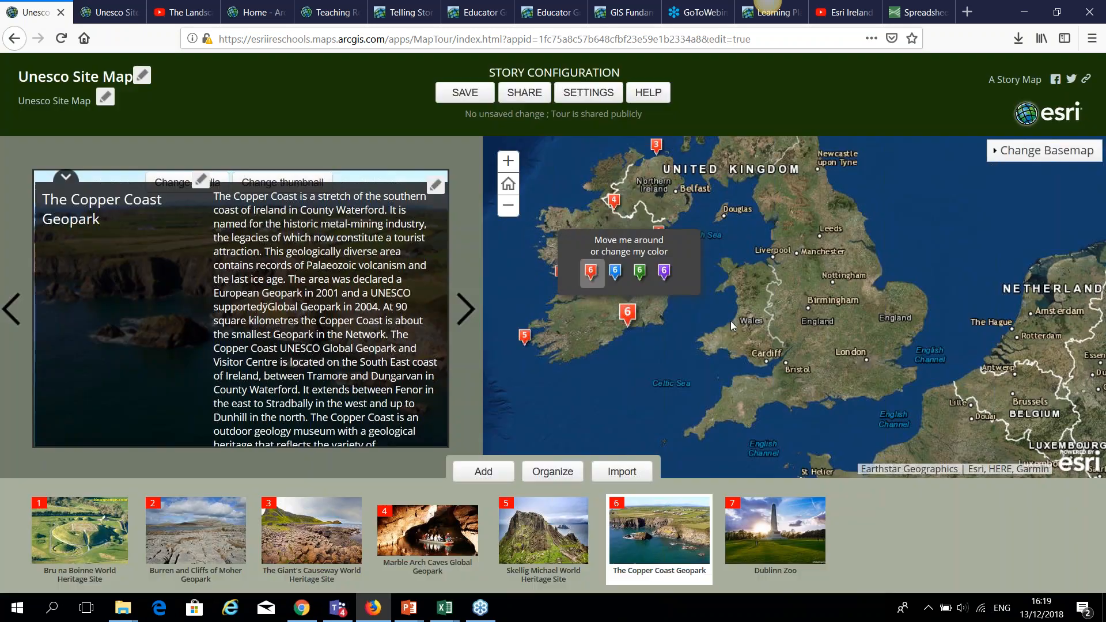
Go to the ArcGIS Online home via home/index.html and open the Schools Travel Audit layer from My Content.
click(117, 12)
click(259, 15)
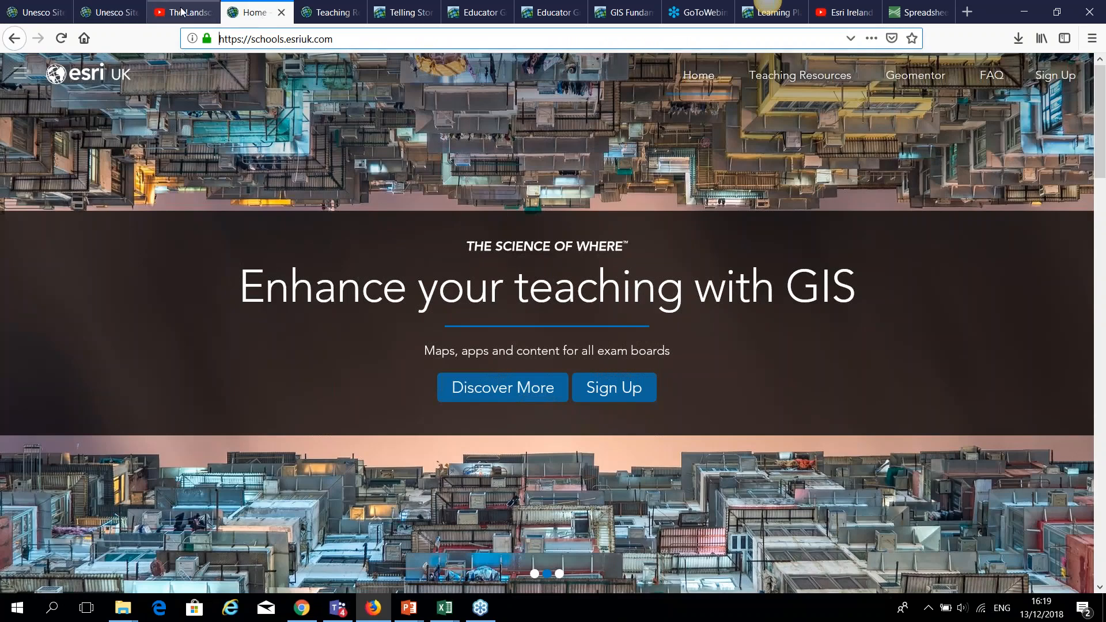
click(49, 16)
drag(787, 43, 389, 30)
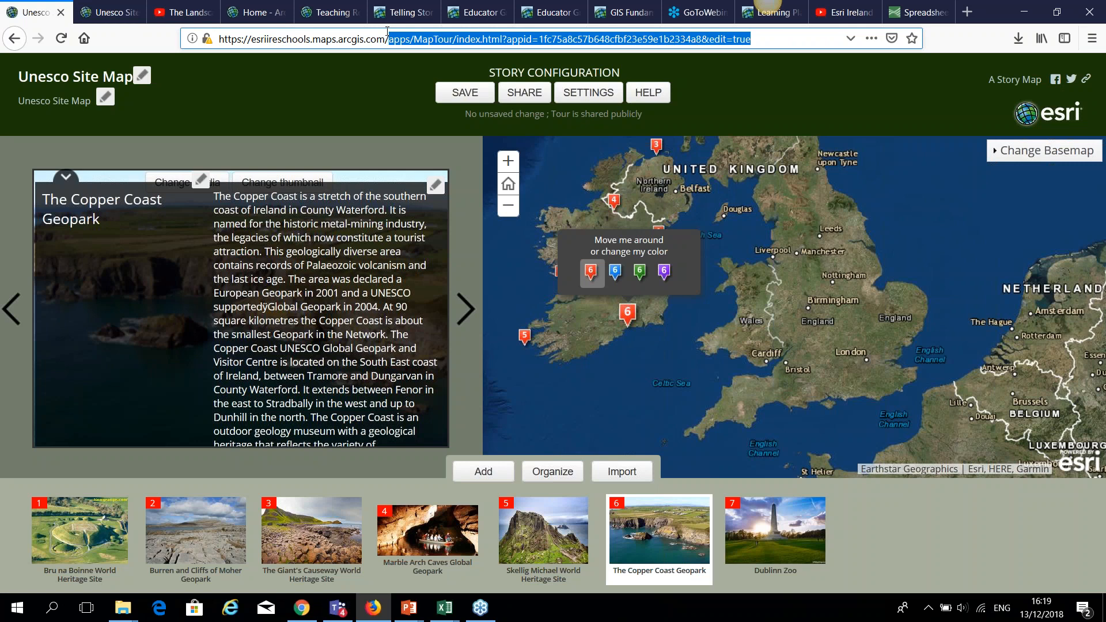
text(home/index.html)
key(Return)
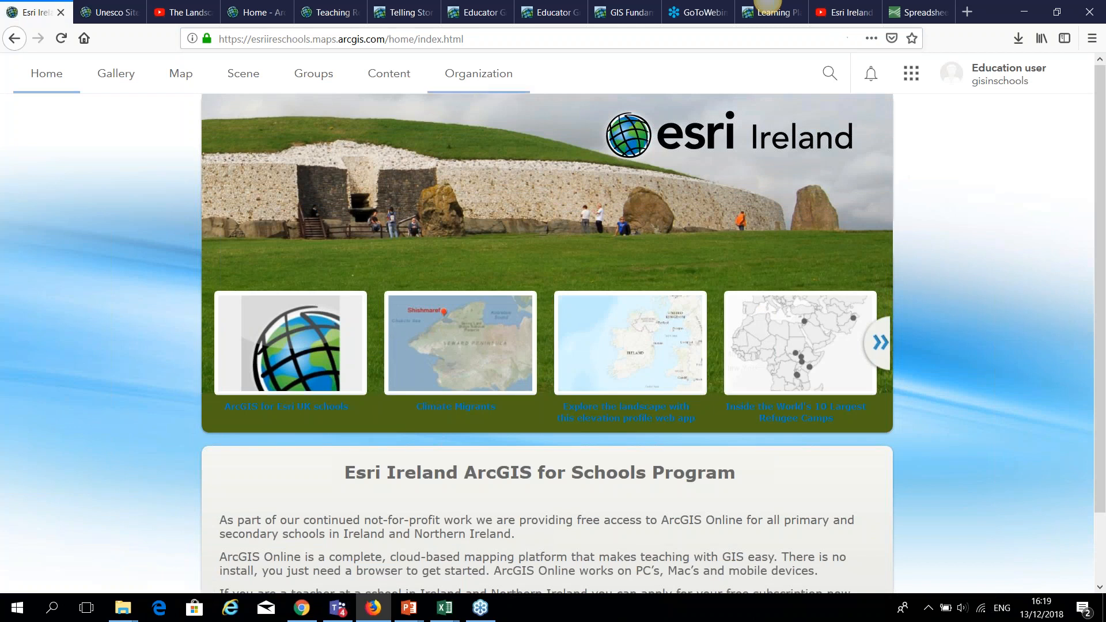
click(388, 78)
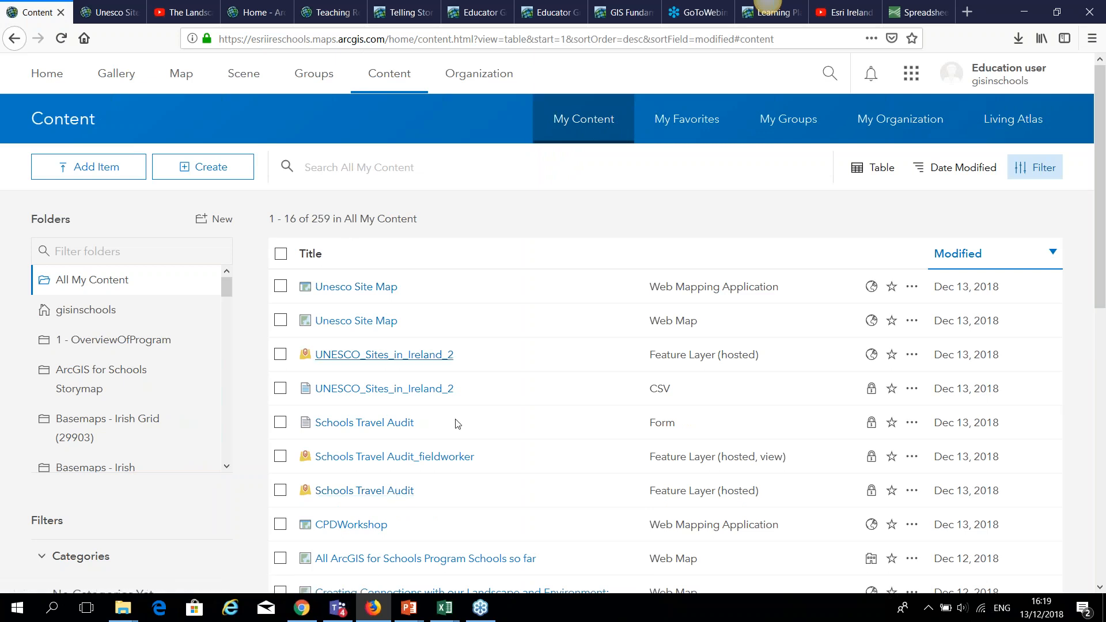
click(385, 493)
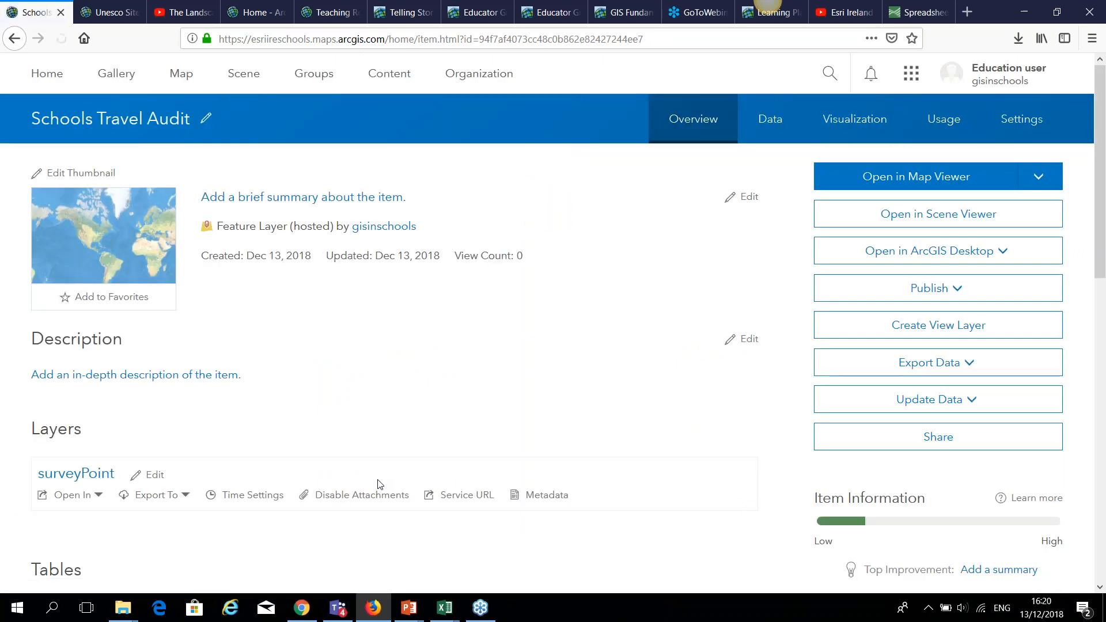
Open the Schools Travel Audit layer in Map Viewer and style its points by location only.
click(902, 177)
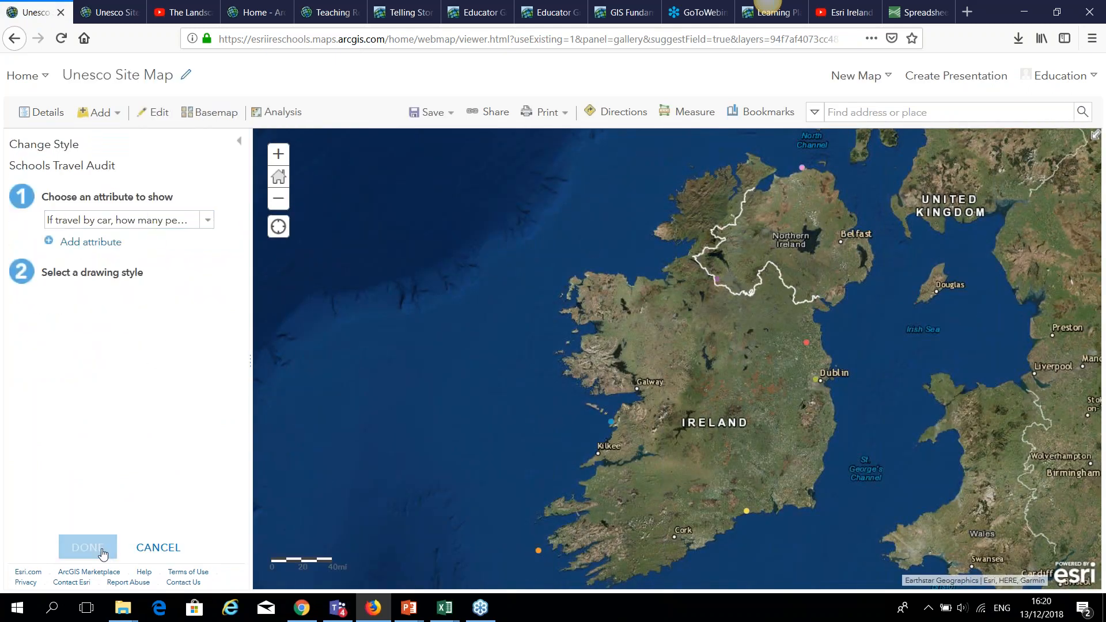
click(203, 219)
scroll(257, 281, down, 1)
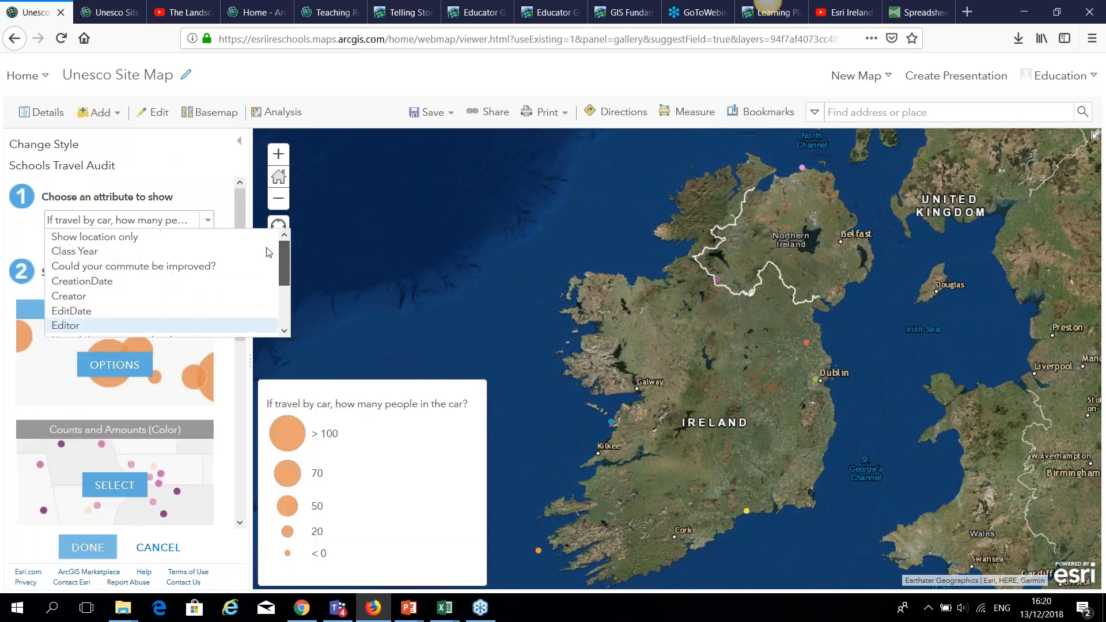
click(94, 254)
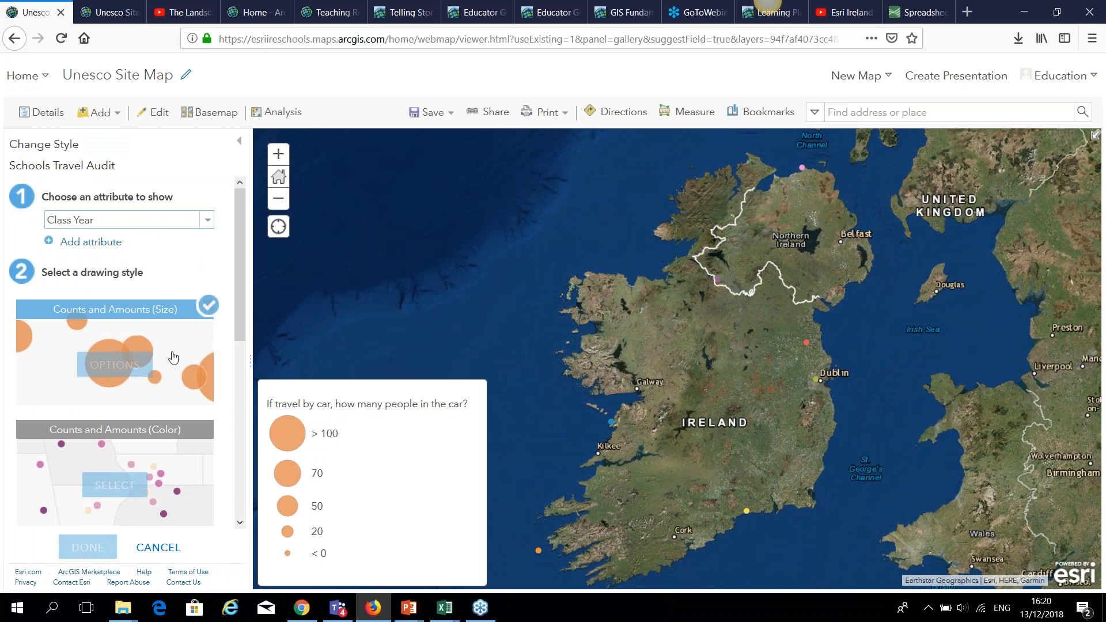
click(207, 224)
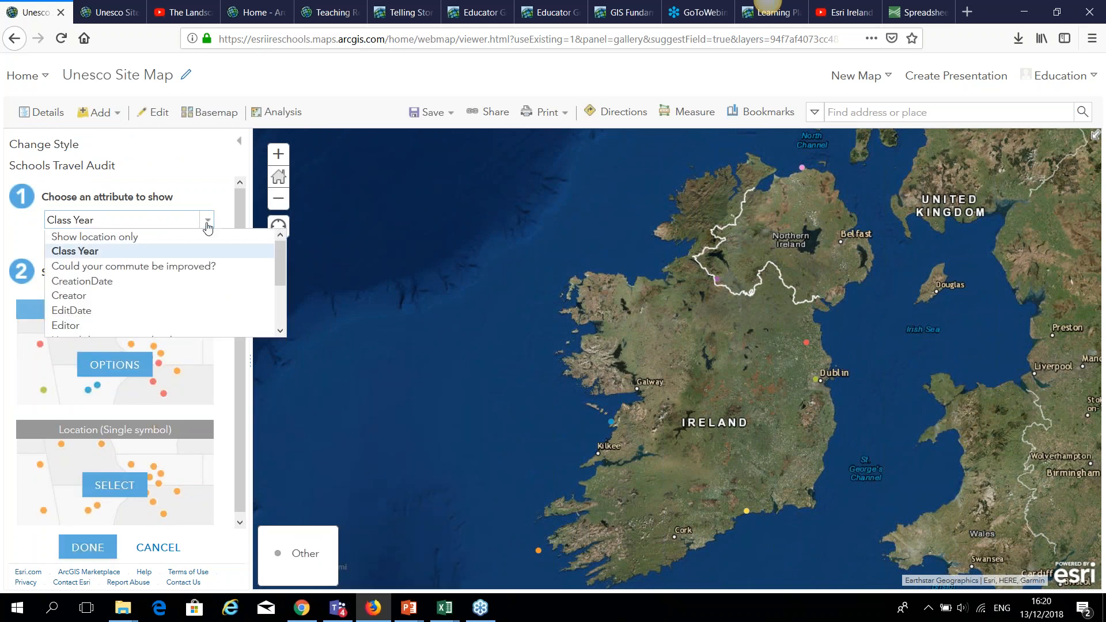
click(168, 239)
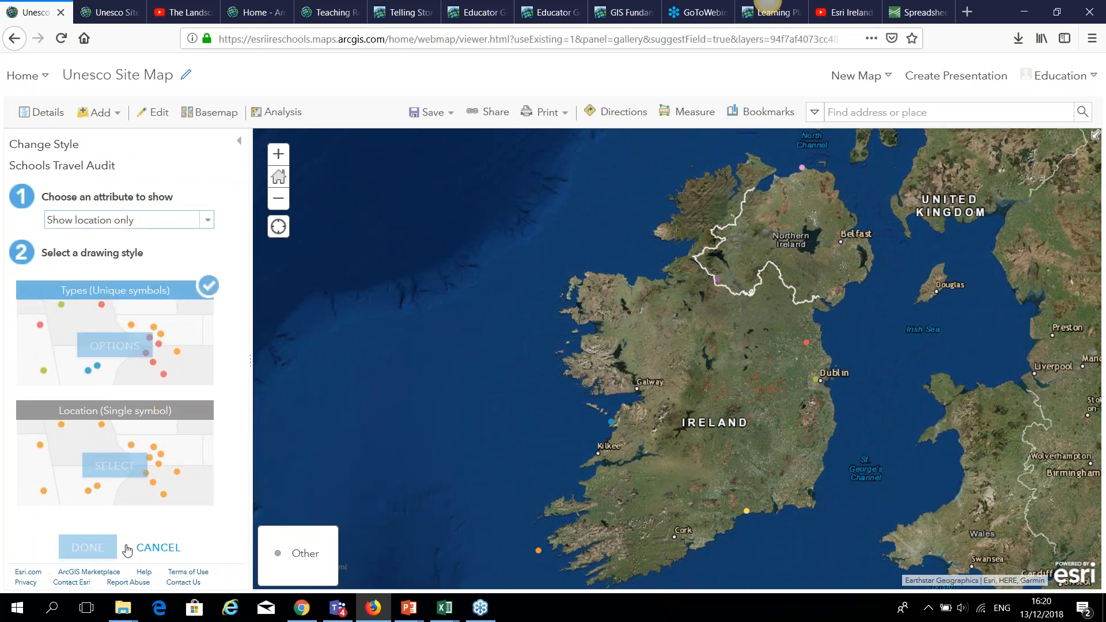
click(88, 548)
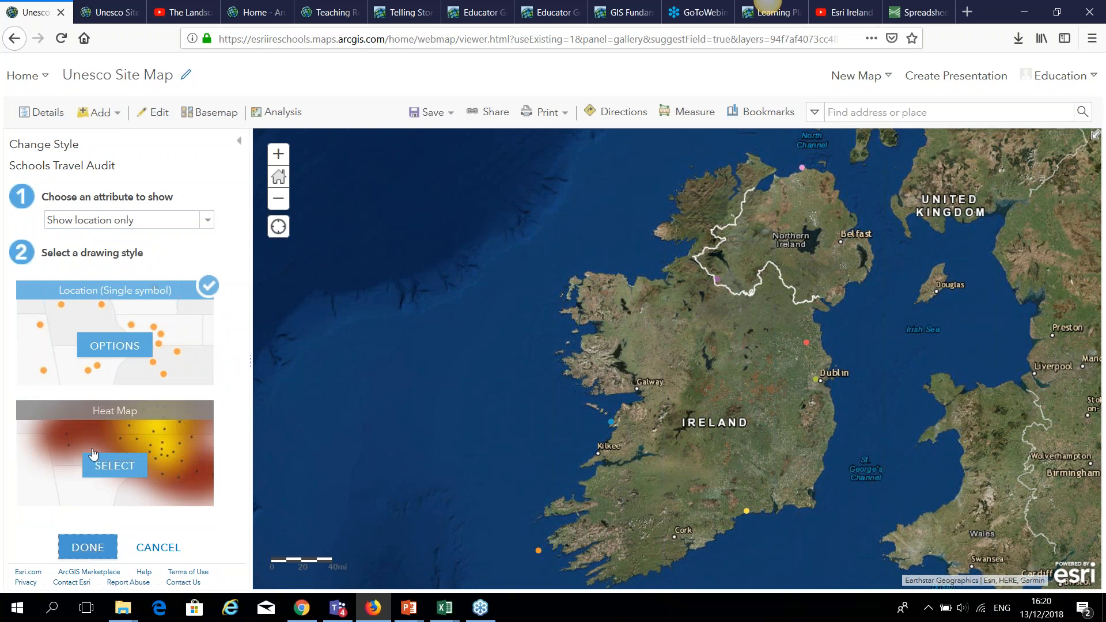
Remove the UNESCO Sites in Ireland 2 layer from the map.
click(152, 242)
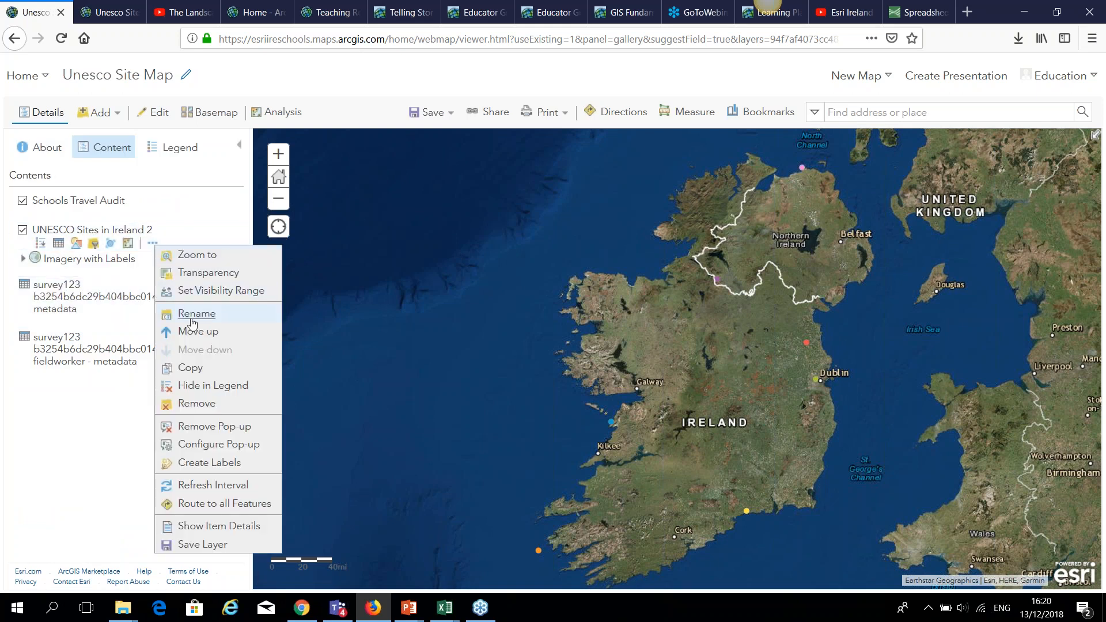
click(194, 410)
click(510, 374)
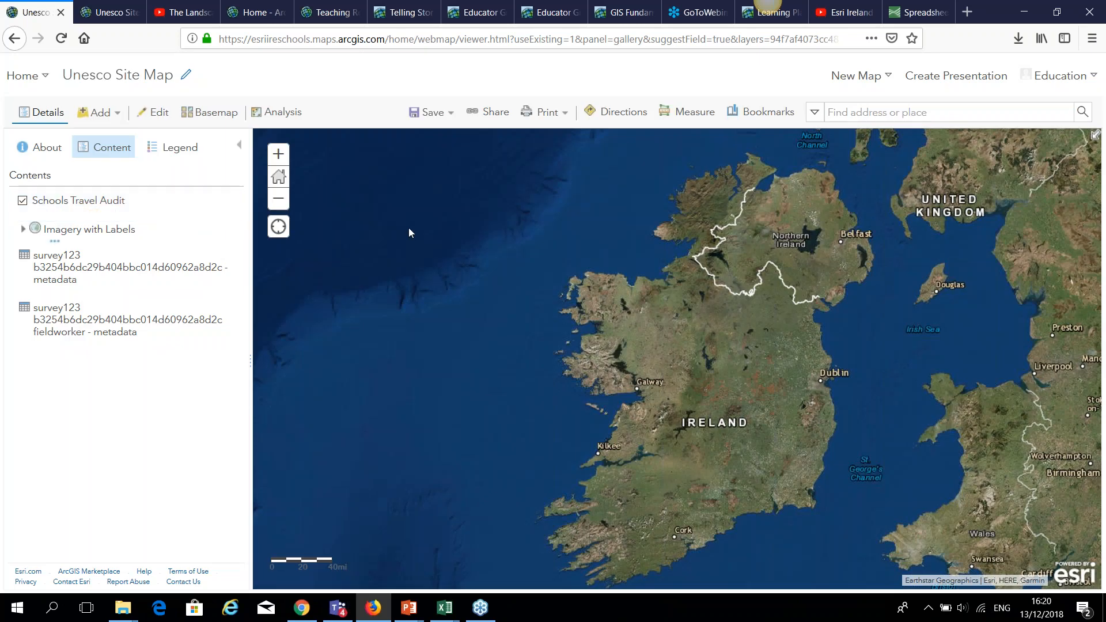
In Chrome, return to the Schools Travel Audit survey design page and reload it.
click(302, 608)
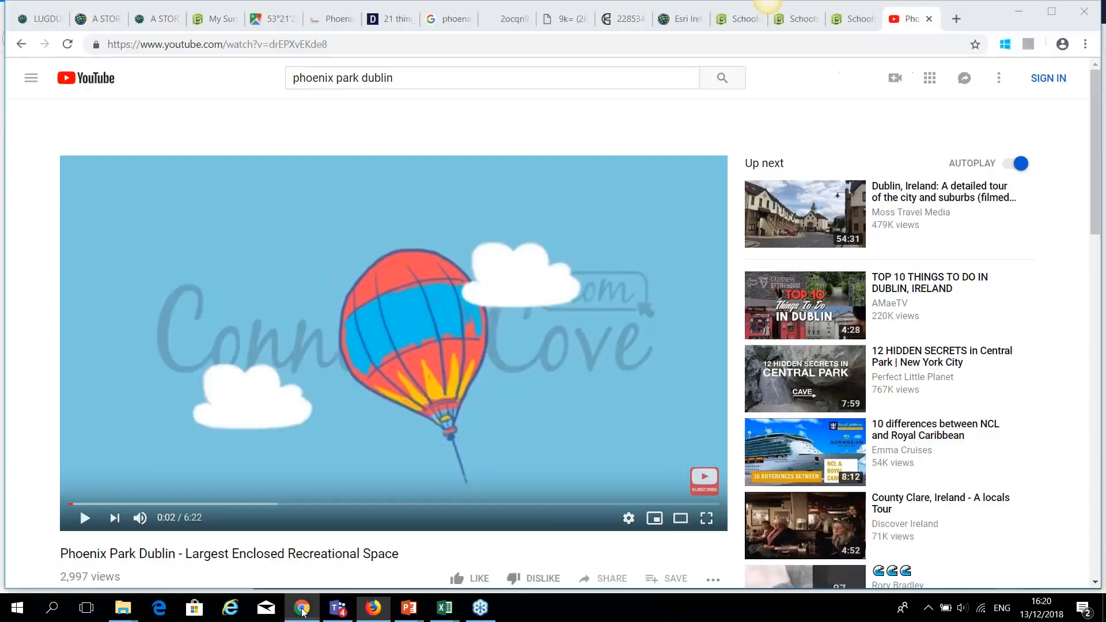
click(216, 19)
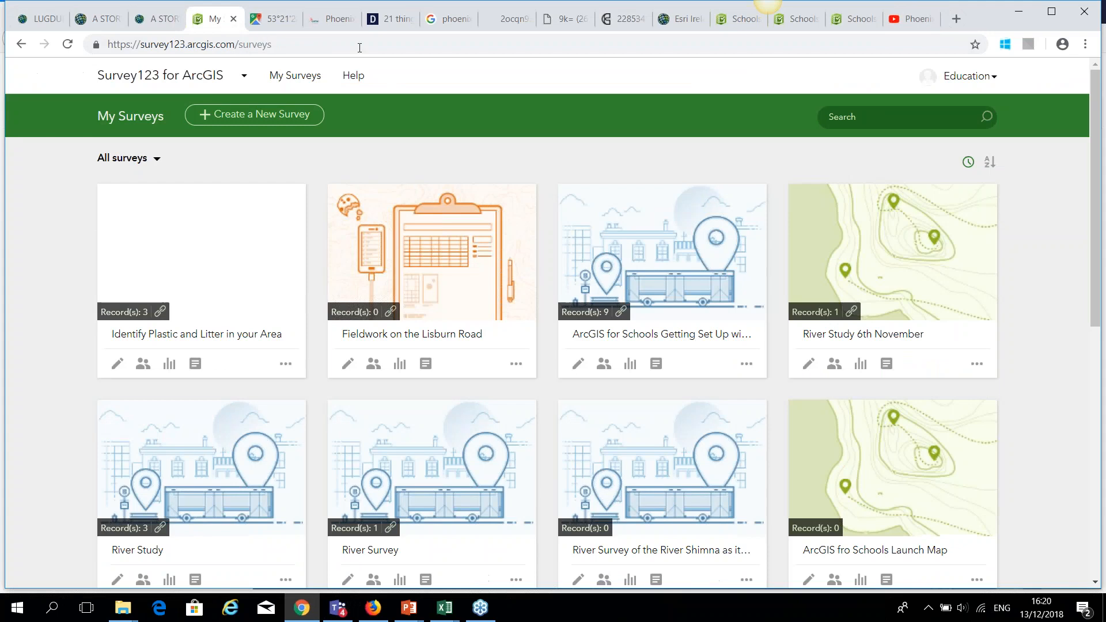
click(739, 19)
click(567, 44)
key(Return)
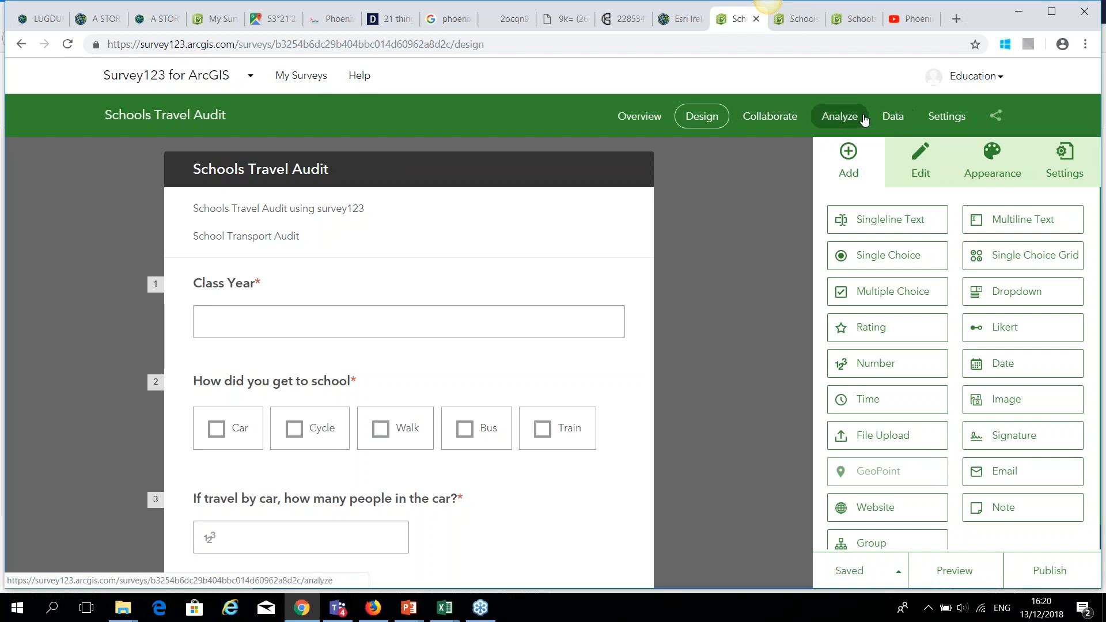
Copy the survey's share link from its Collaborate settings and open a new tab.
click(760, 117)
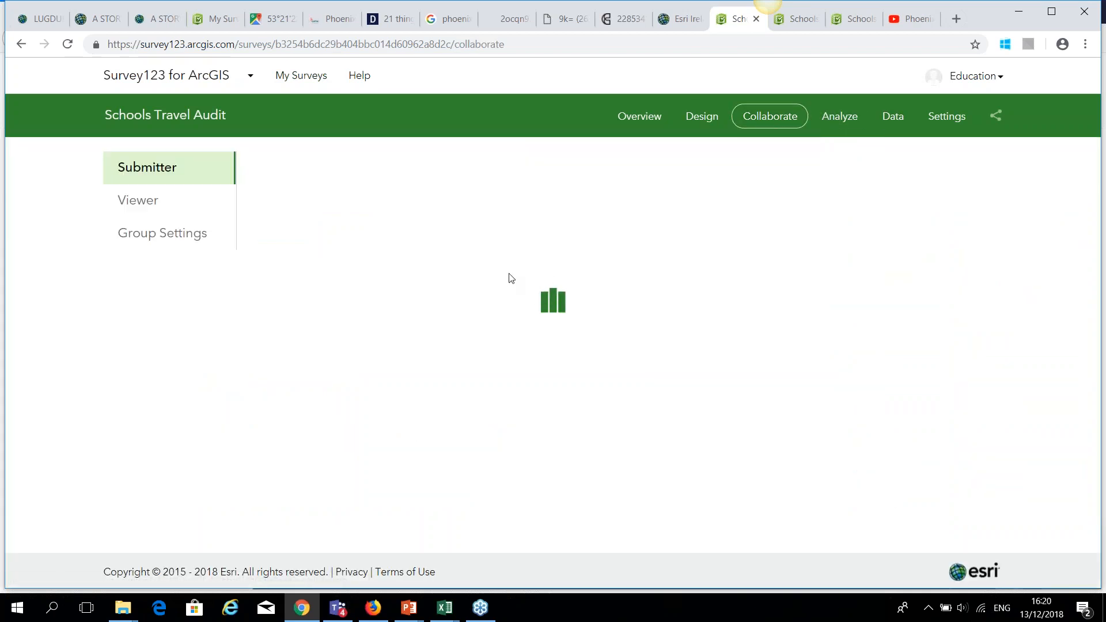
click(395, 525)
key(ctrl+c)
click(956, 19)
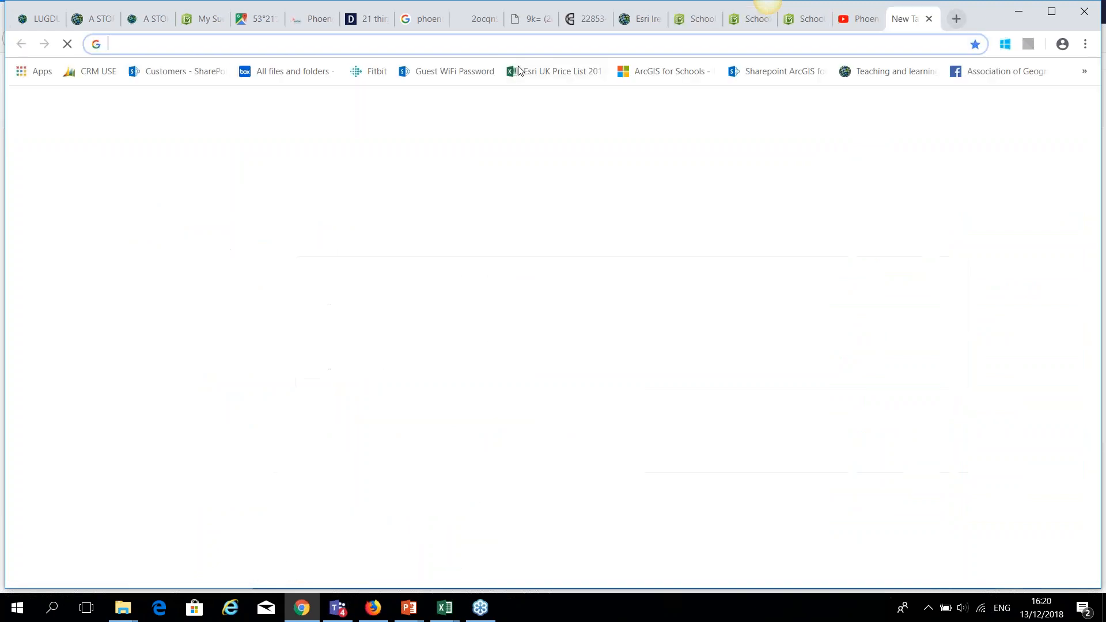
Open the survey form and answer second year, Walk, 3 people and <30 journey time.
key(ctrl+v)
click(500, 77)
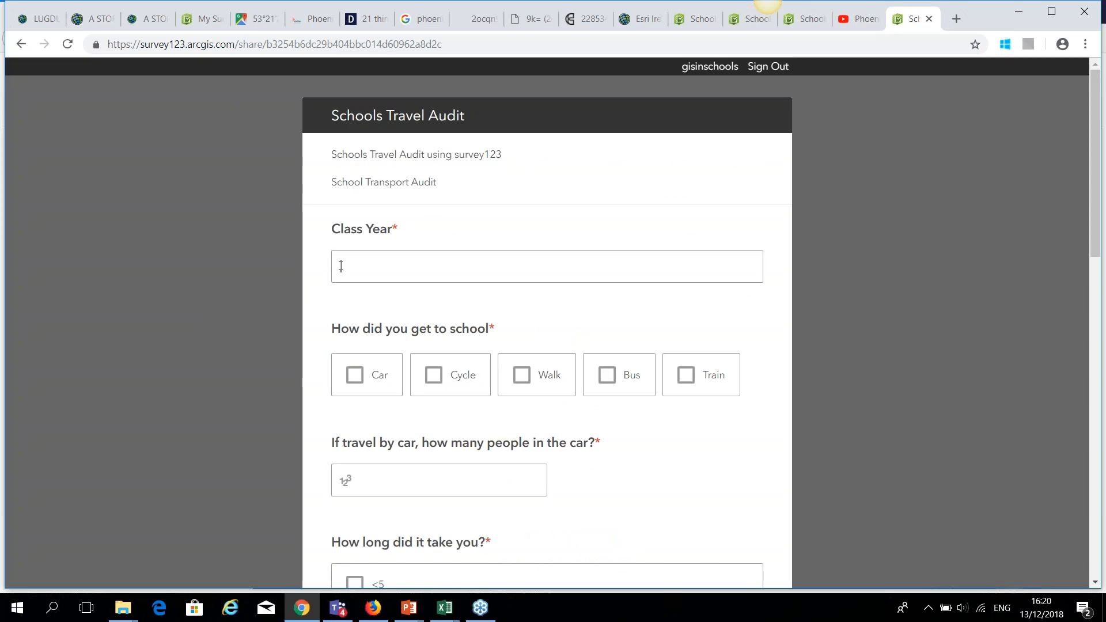
click(340, 266)
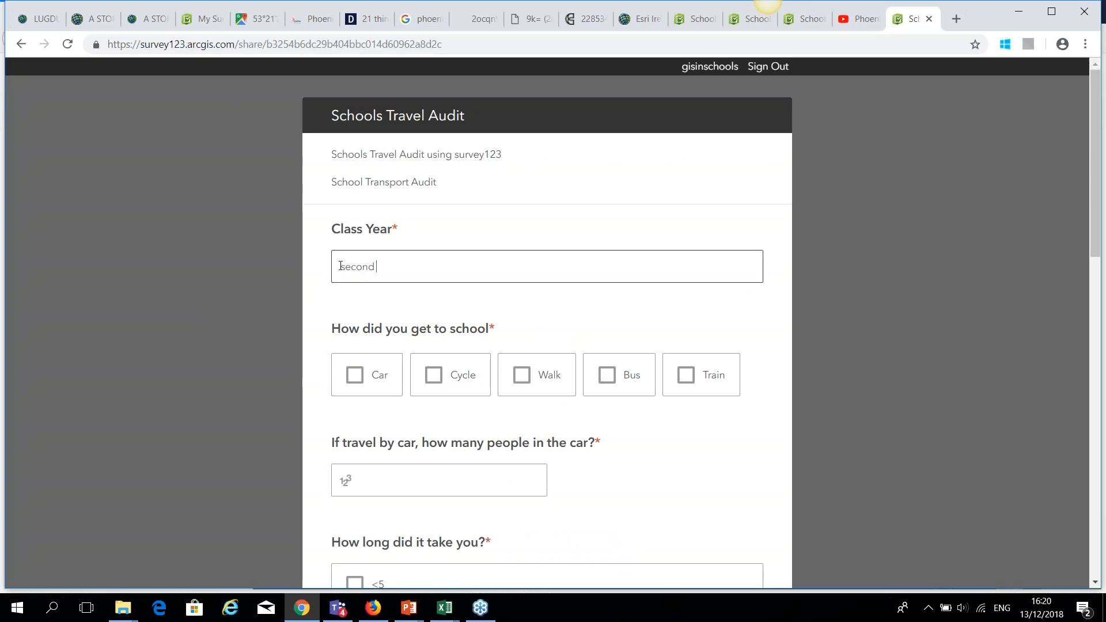
text(second year)
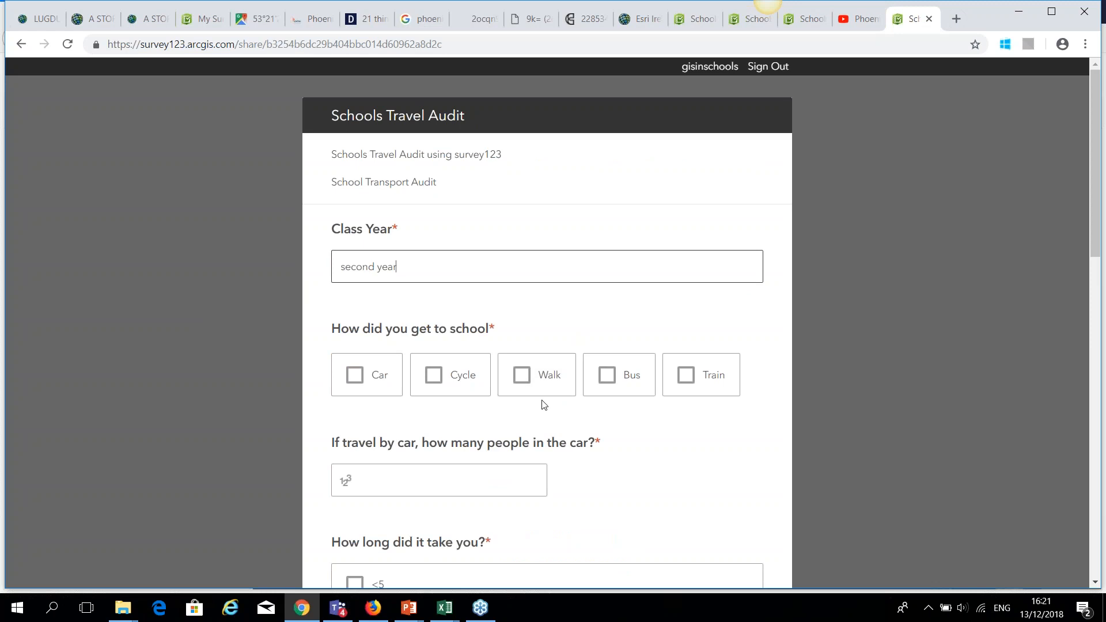
click(536, 375)
click(360, 480)
text(3)
scroll(476, 488, down, 4)
click(355, 468)
scroll(355, 469, down, 4)
Set the location to Lucan, Dublin, IRL, answer 'yes' to improvement, and submit the response.
click(439, 467)
text(luc)
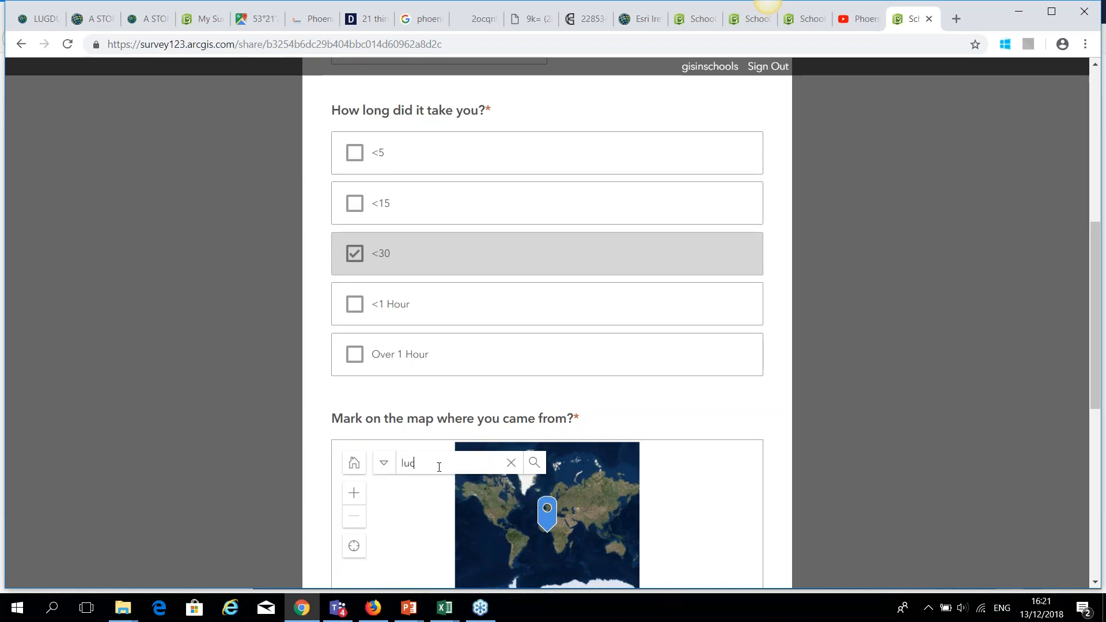
text(an)
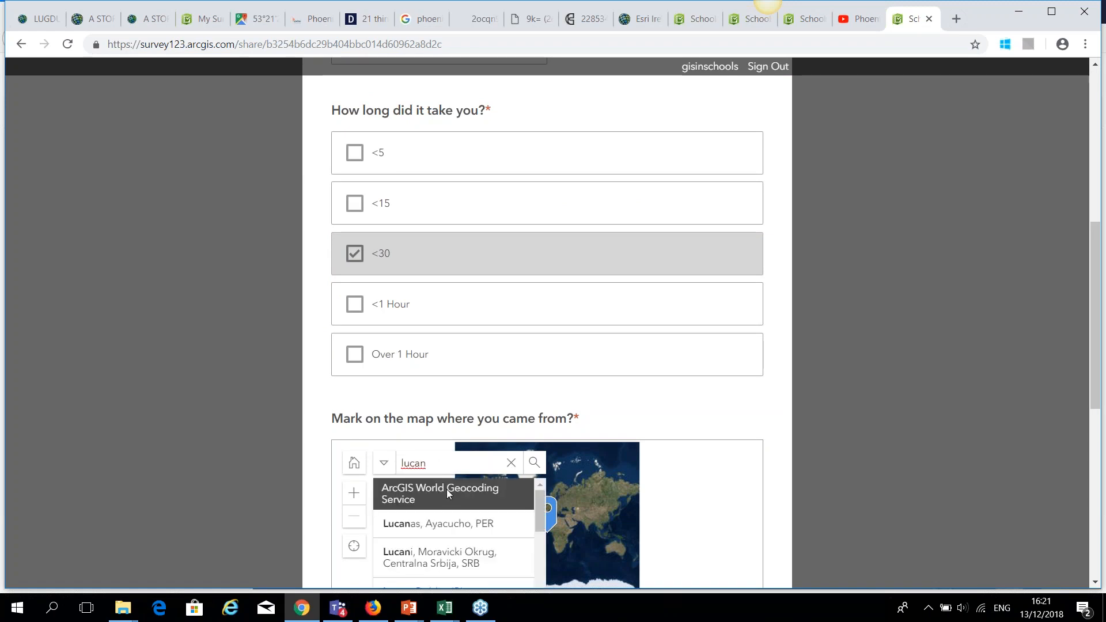
text(, co. dublin)
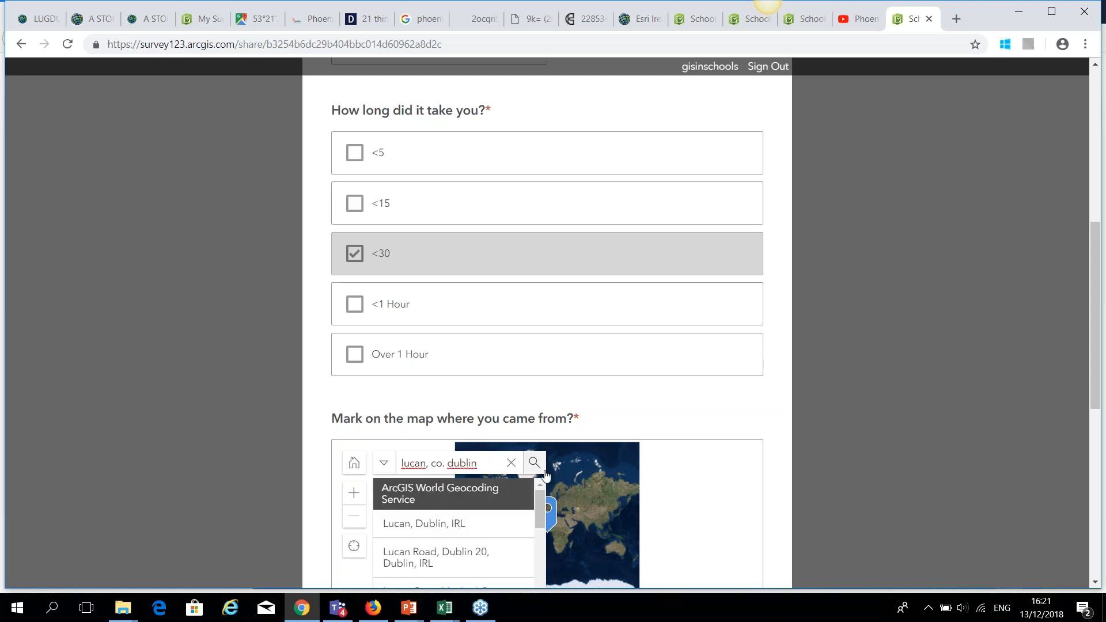
click(472, 523)
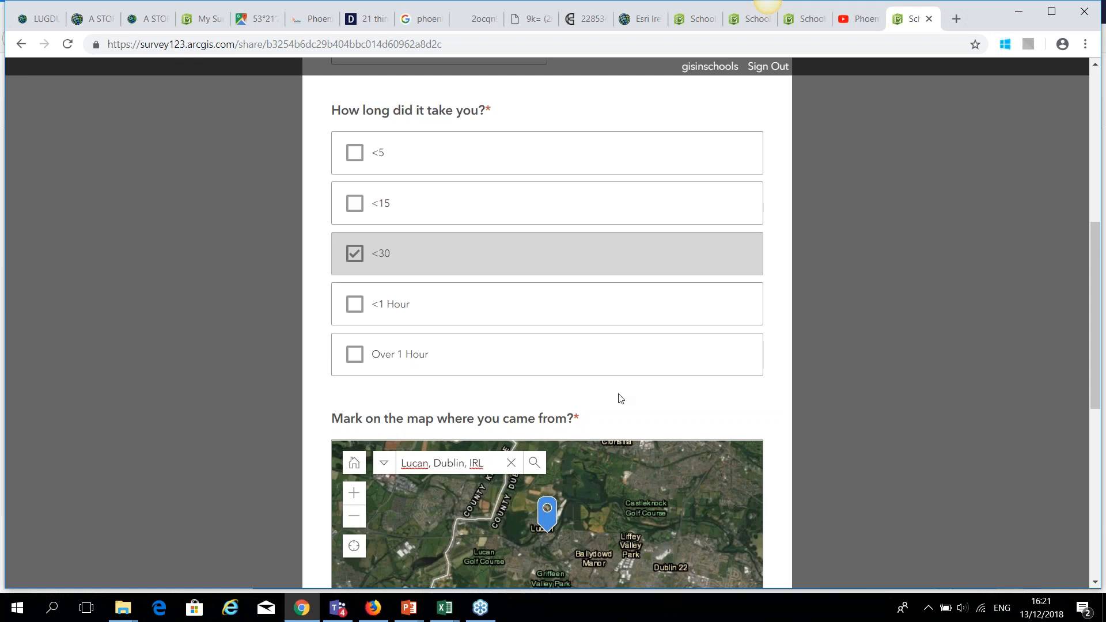
scroll(620, 398, down, 4)
scroll(575, 476, down, 2)
click(542, 377)
text(yes)
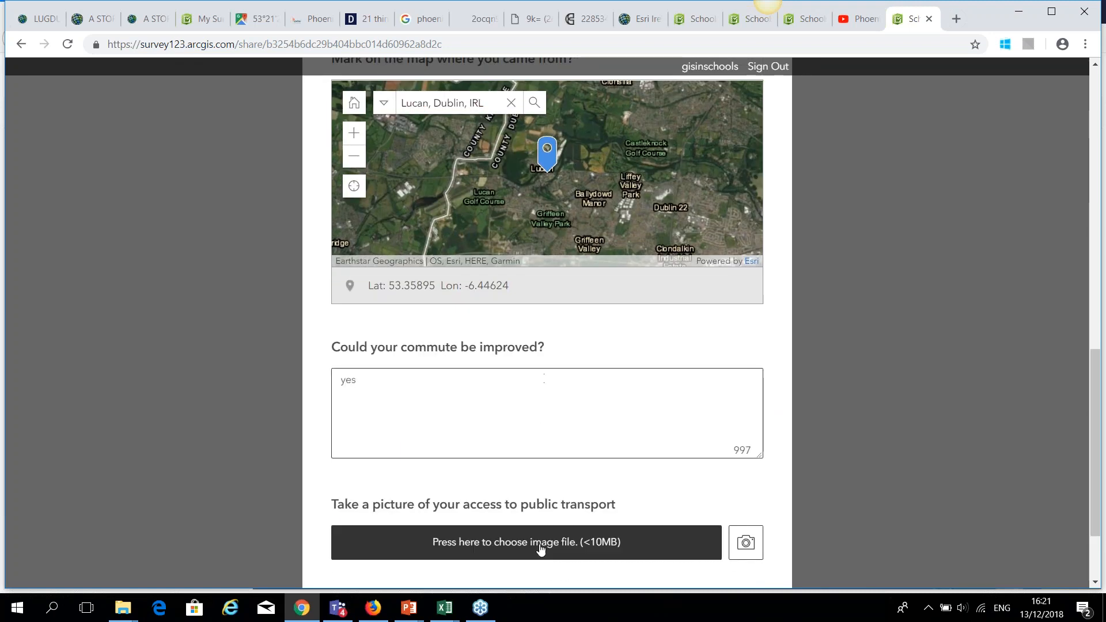
scroll(559, 539, down, 2)
click(555, 503)
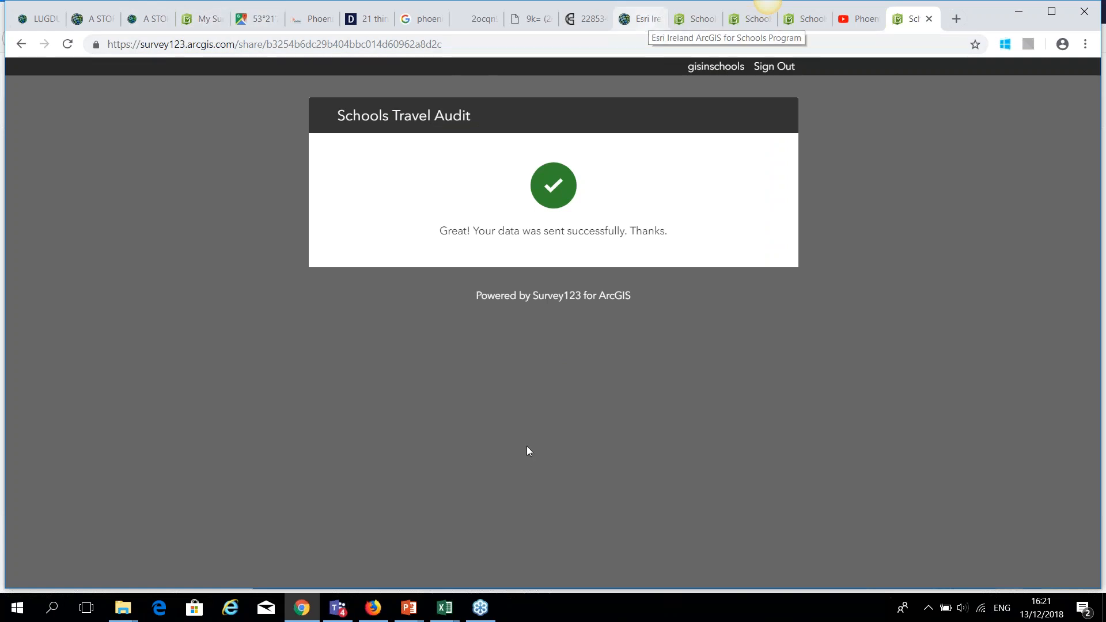
click(374, 611)
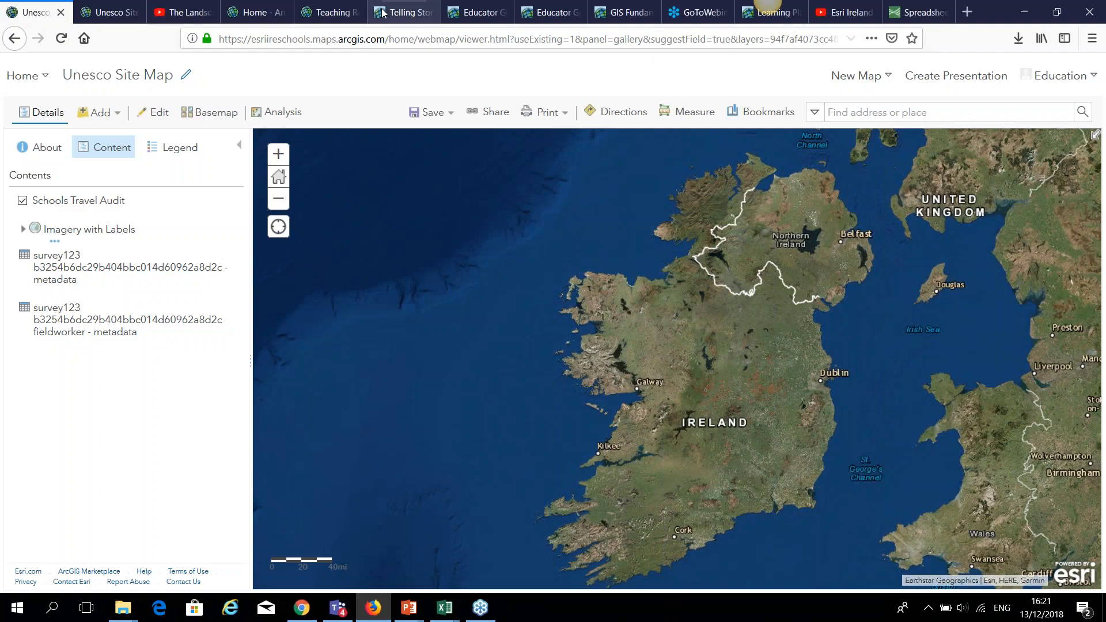
Reload the map and restyle Schools Travel Audit to Show location only.
click(383, 39)
key(Return)
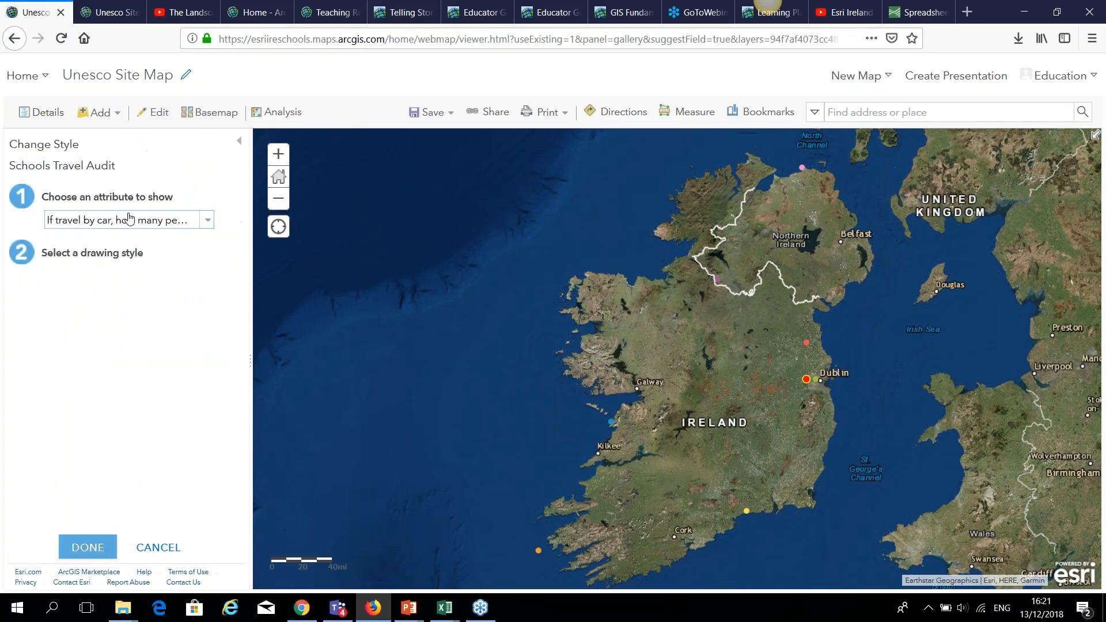
click(206, 223)
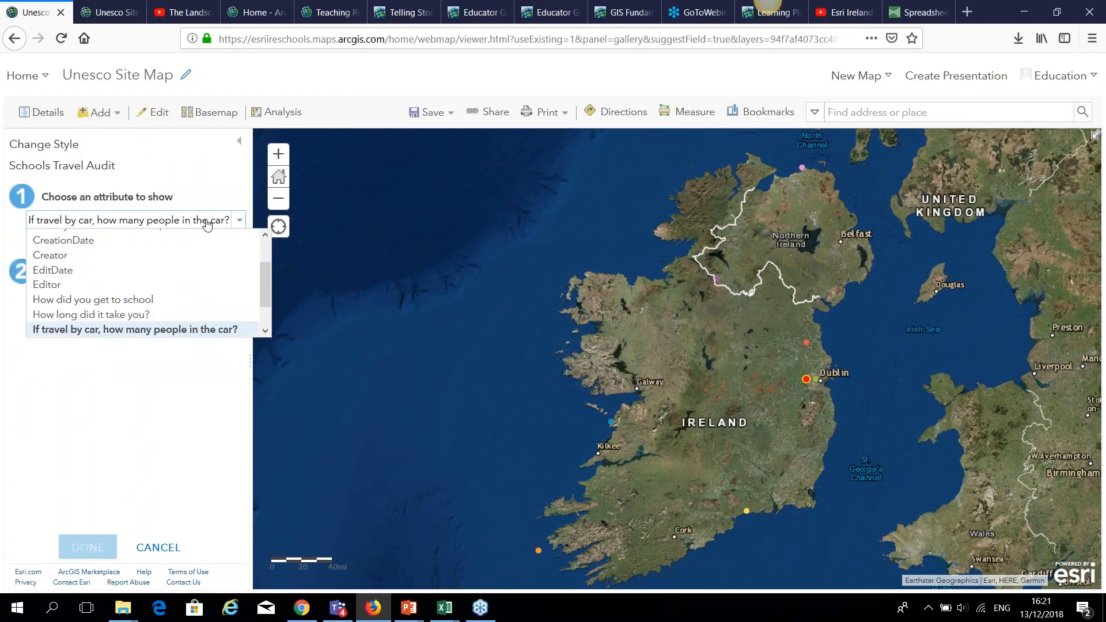
click(269, 271)
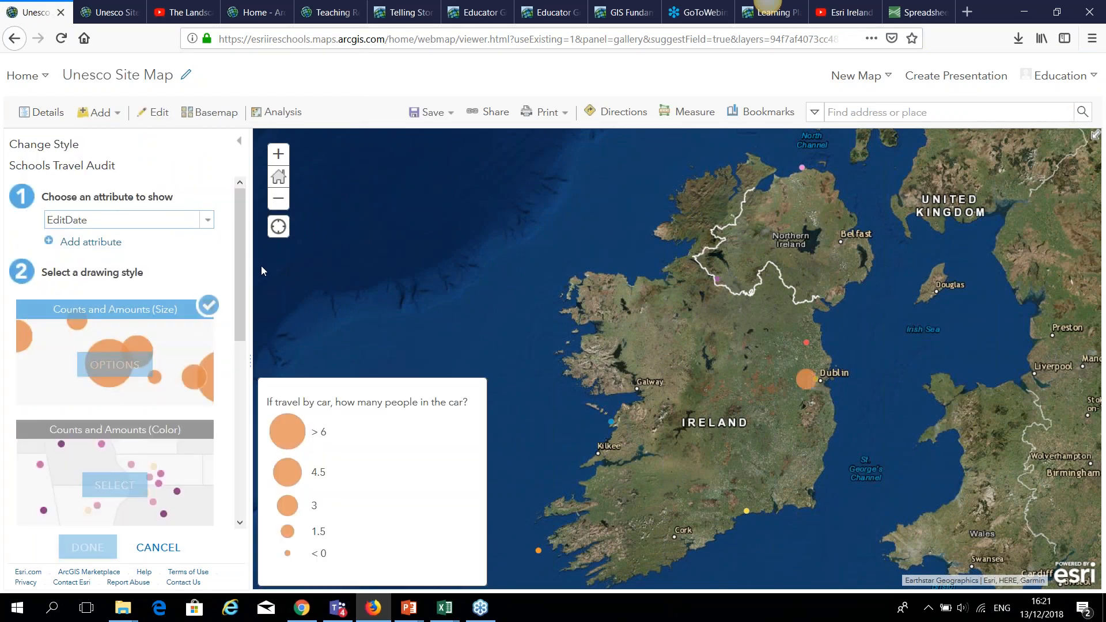
click(213, 224)
drag(277, 270, 278, 237)
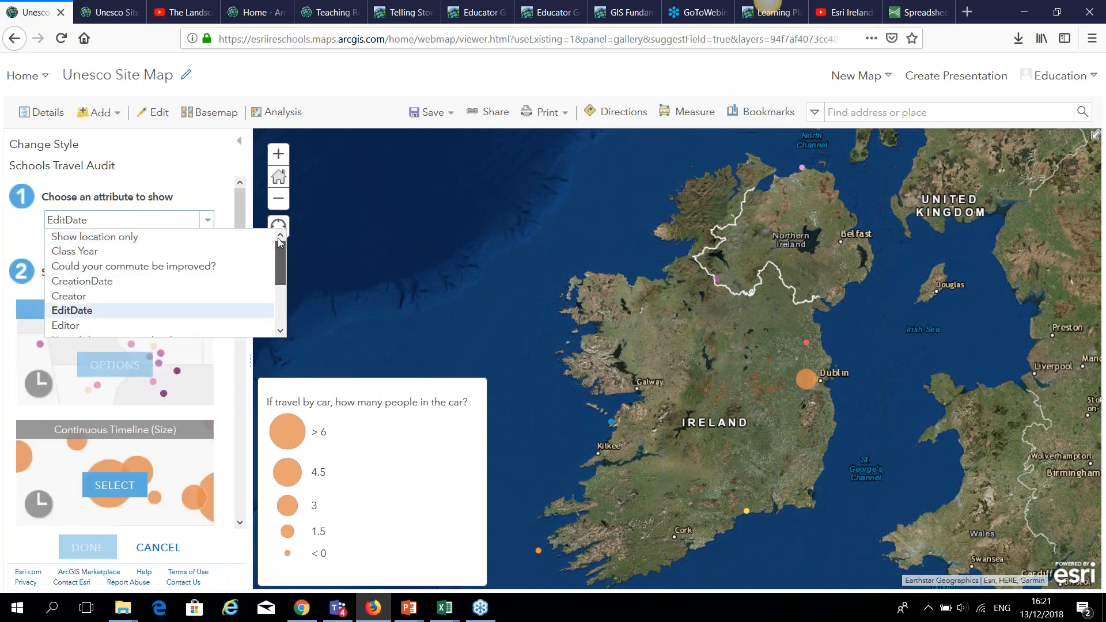
click(166, 241)
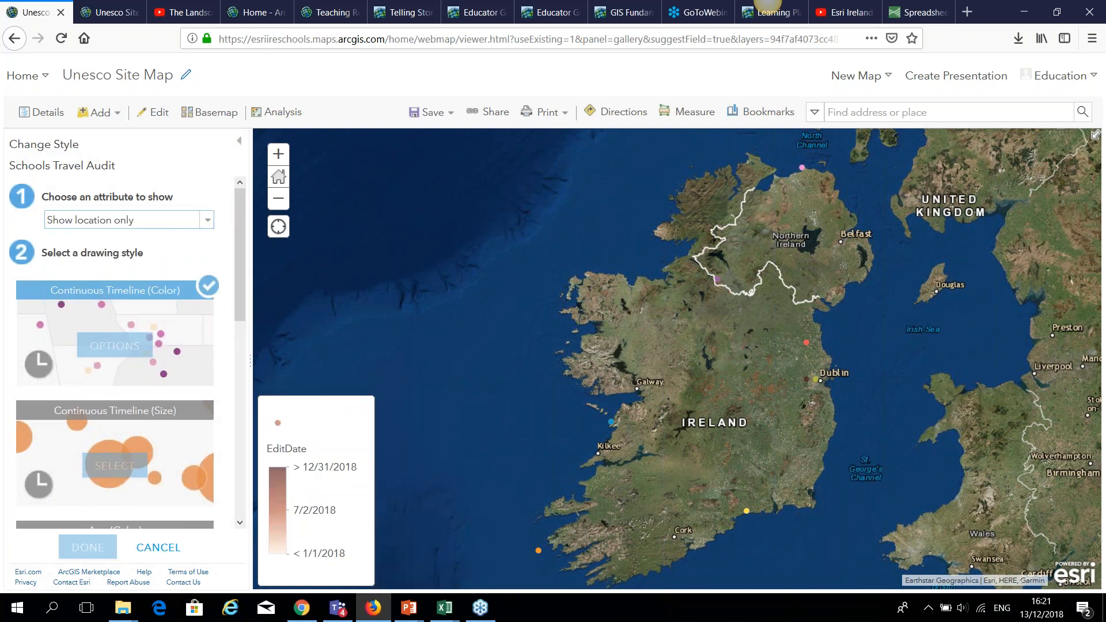
click(96, 552)
Remove UNESCO Sites in Ireland 2 and open the new survey point's pop-up near Dublin.
click(154, 248)
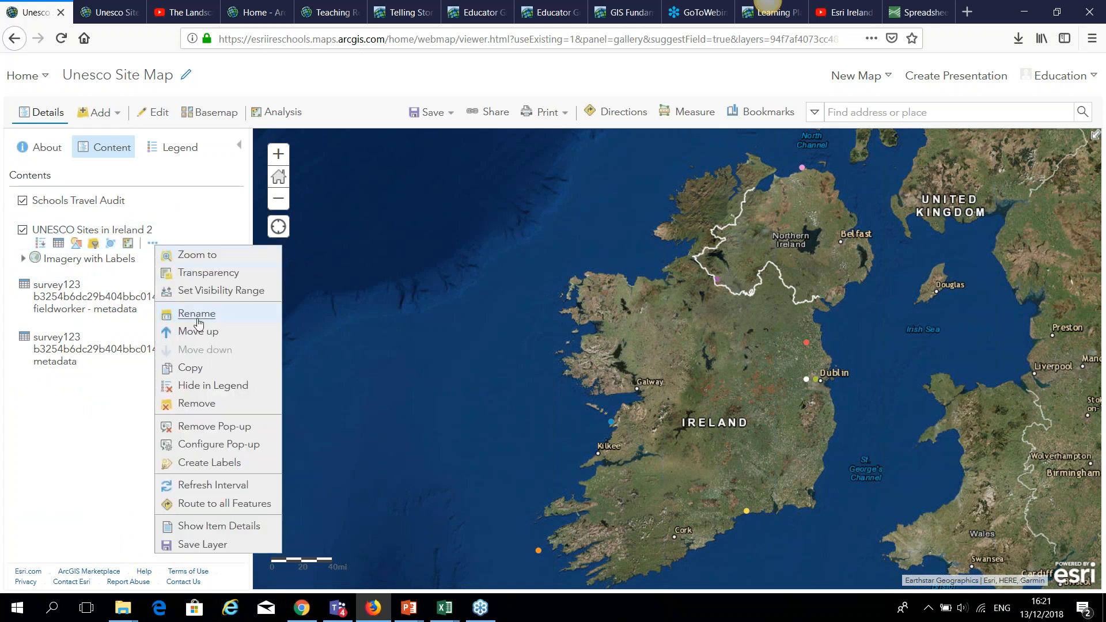
click(231, 412)
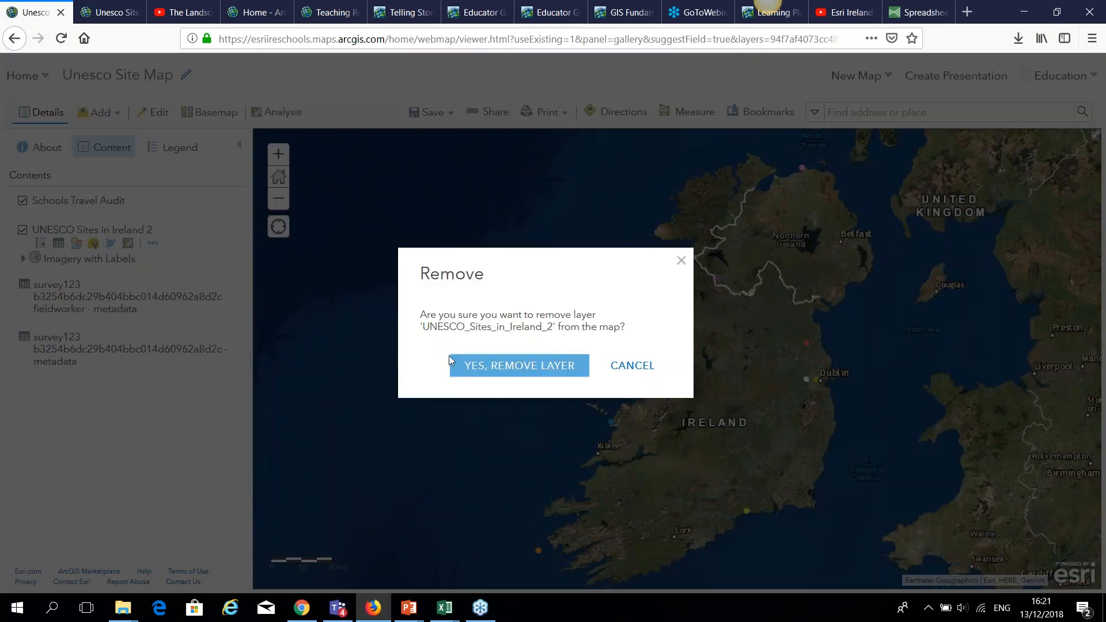
click(476, 365)
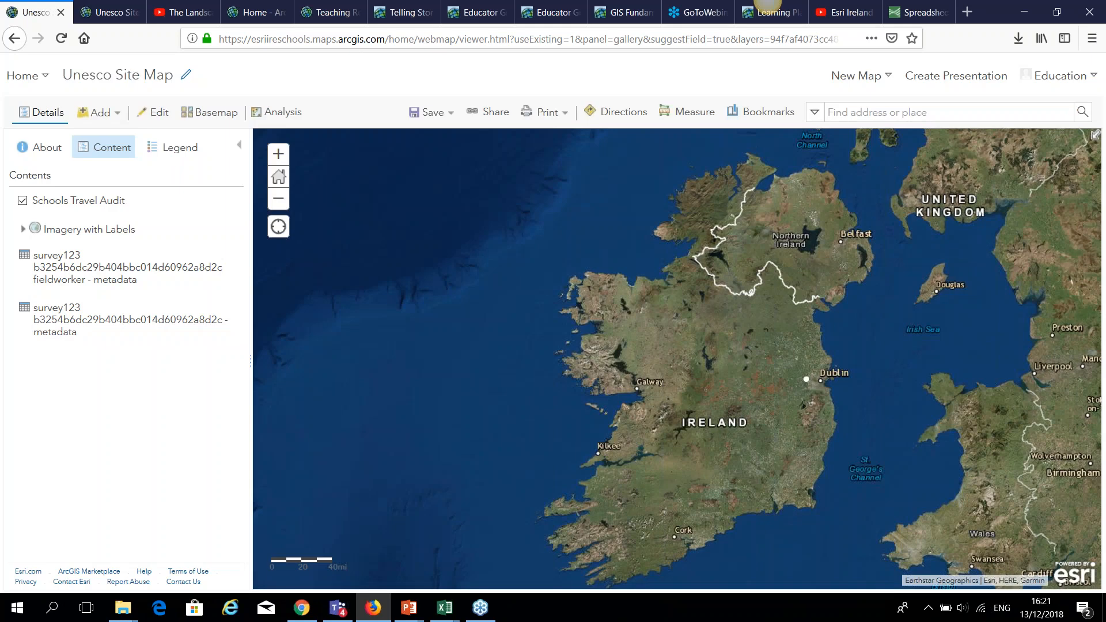
click(807, 382)
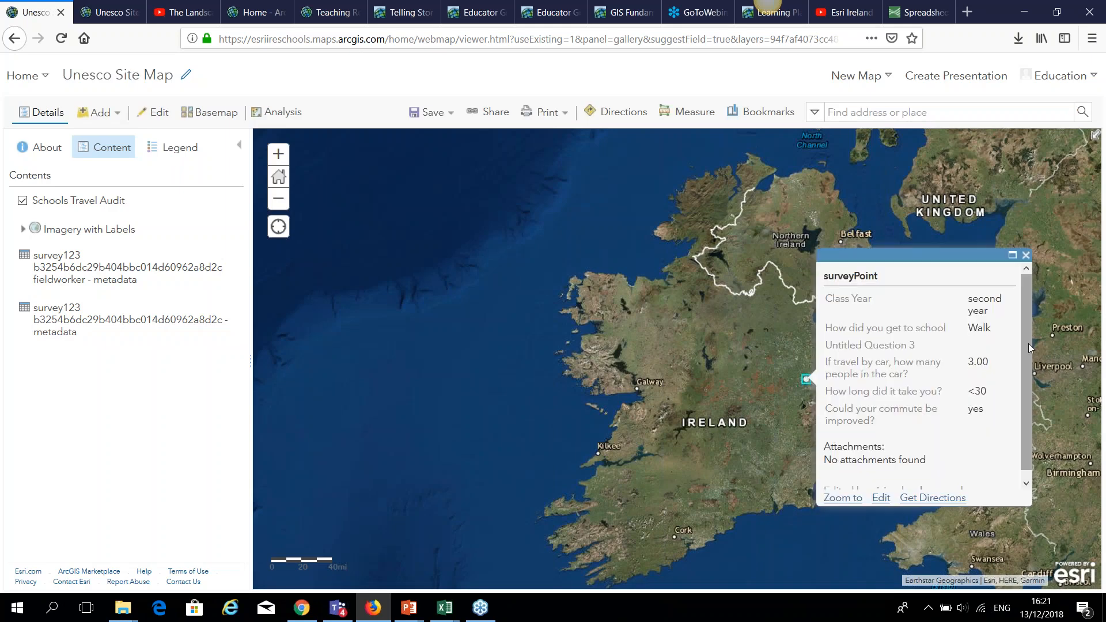
drag(1030, 370, 1035, 296)
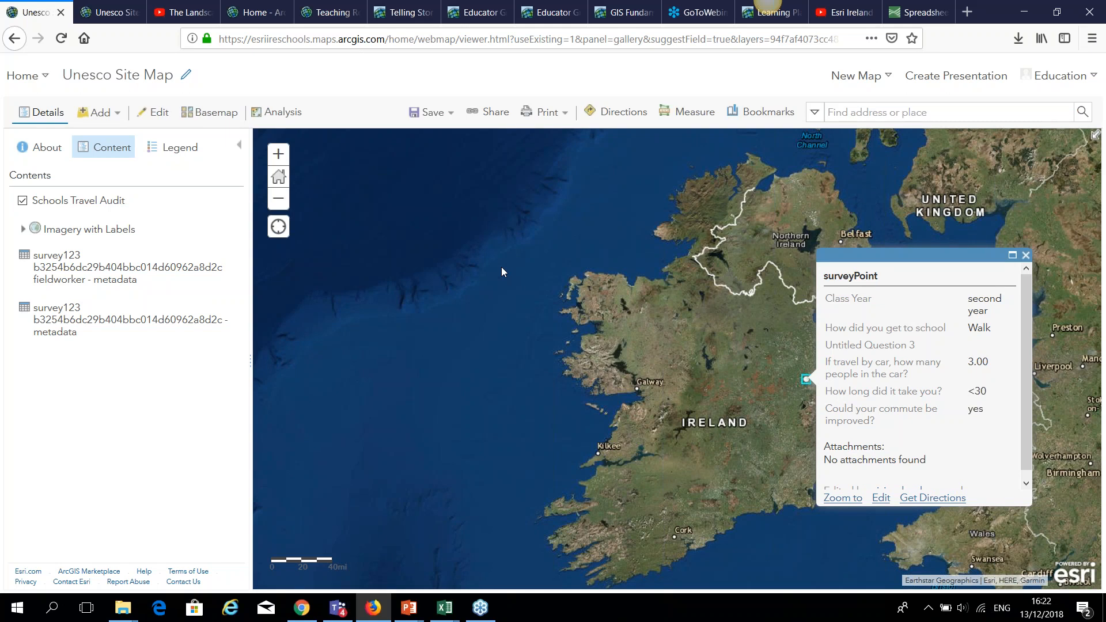
Search your layers and add UNESCO_Sites_in_Ireland_2 back to the map.
click(112, 117)
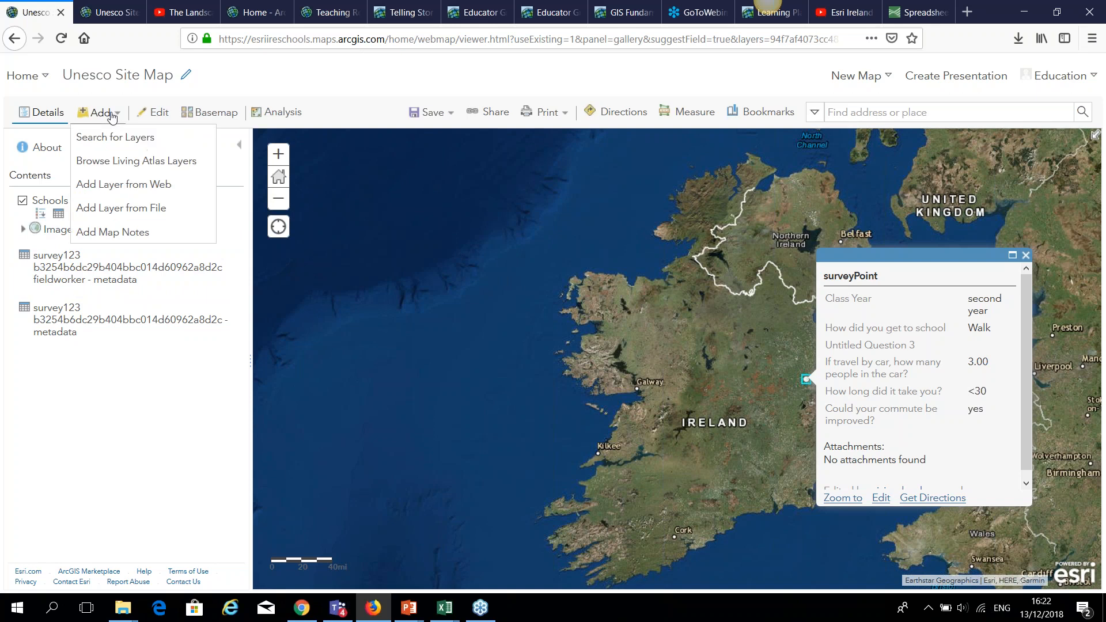
click(115, 138)
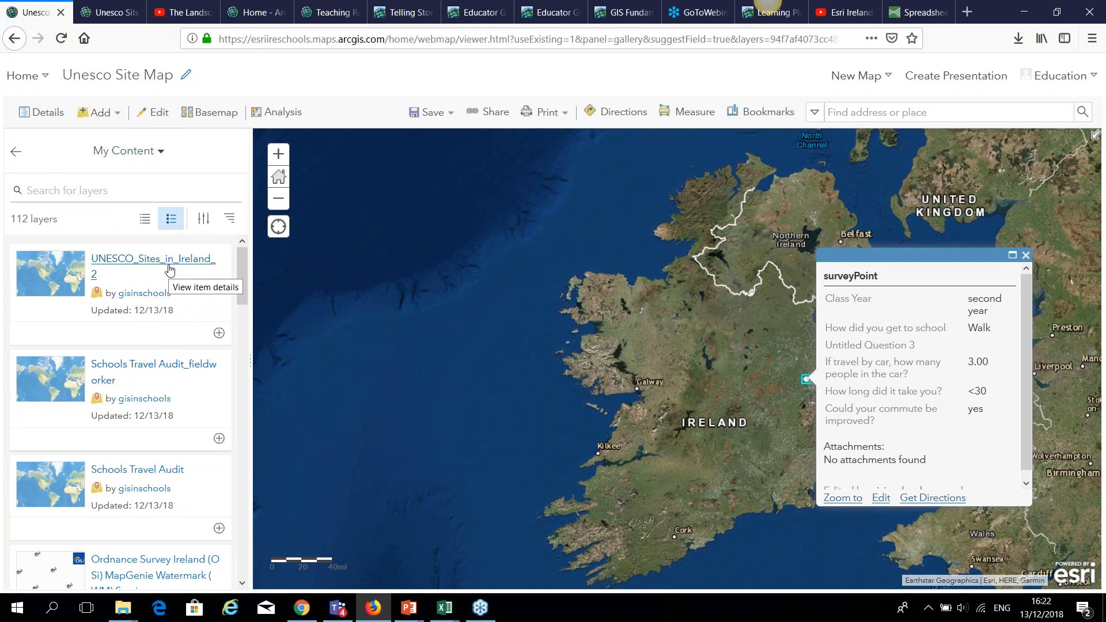
click(219, 333)
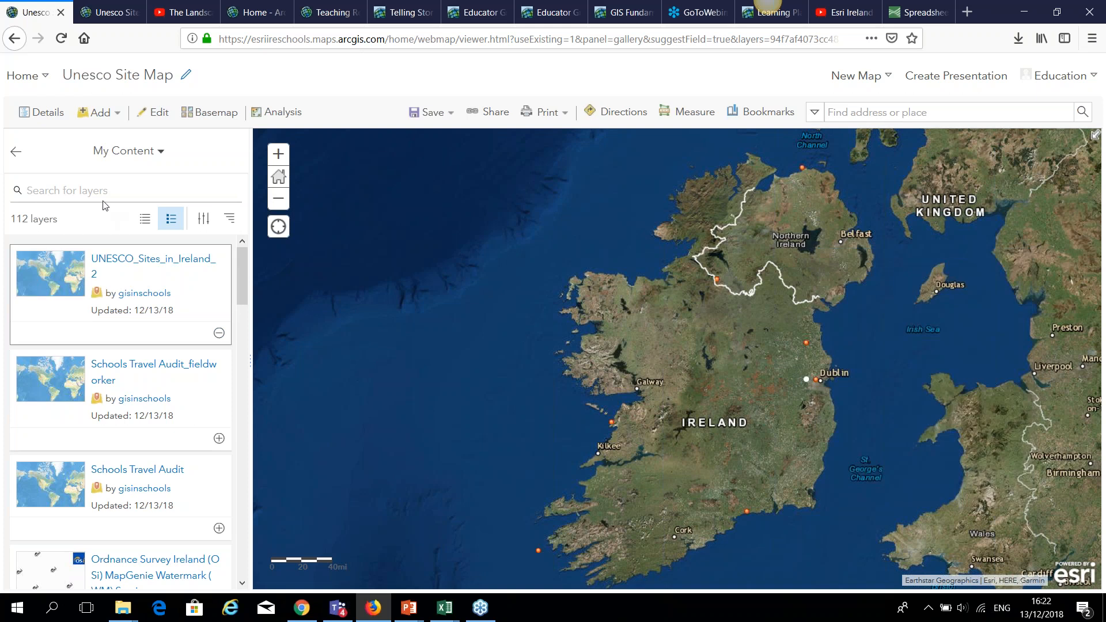
Browse available layers from My Organization, then from My Groups.
click(148, 155)
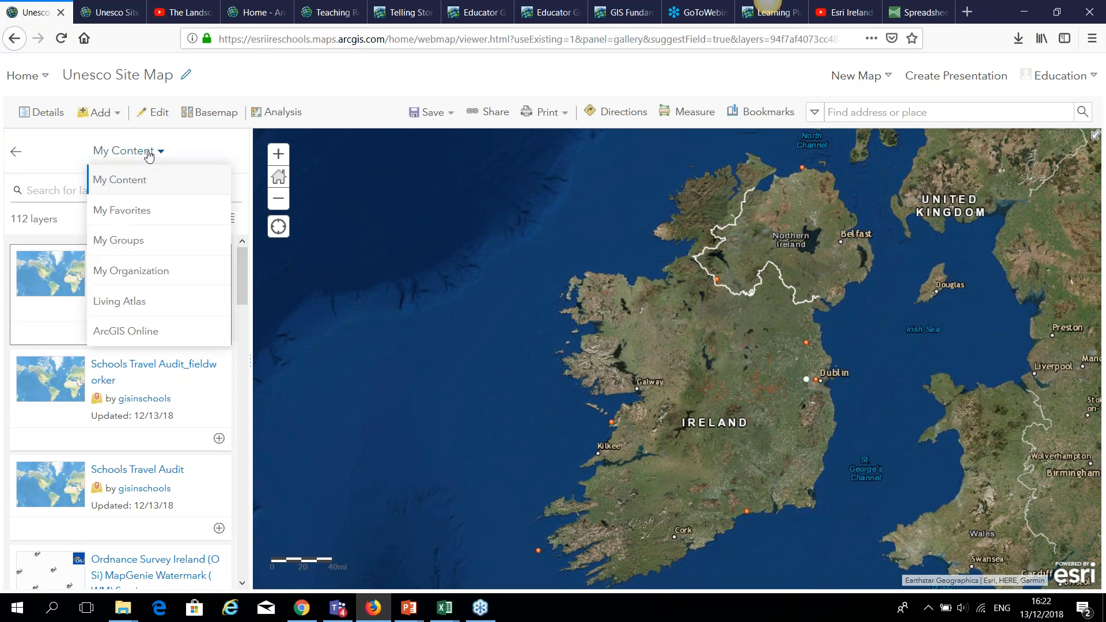
click(152, 275)
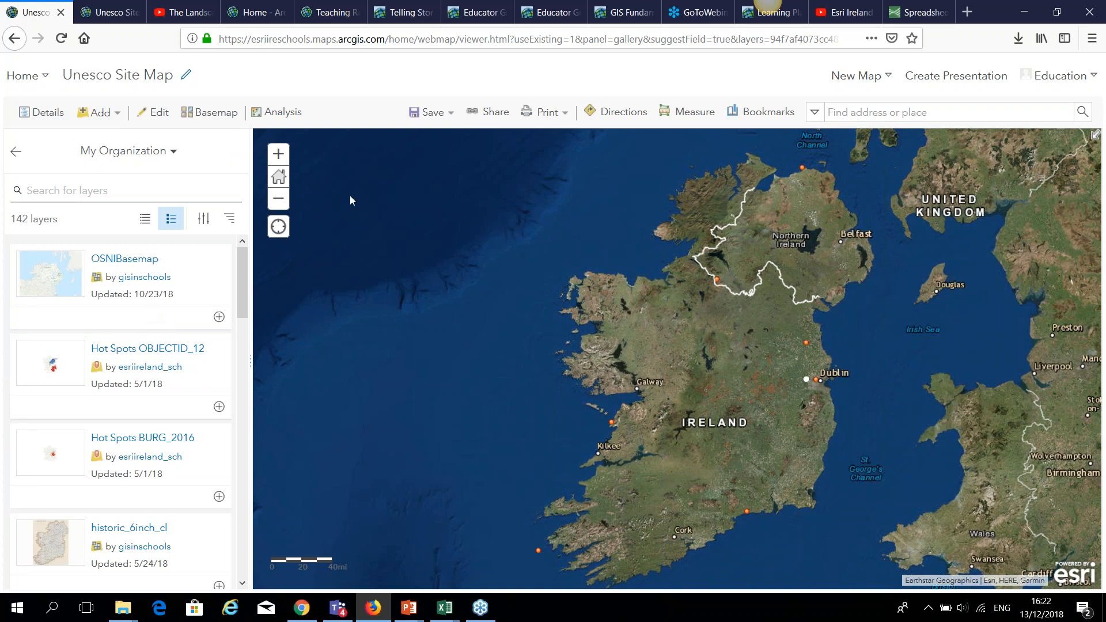
click(172, 153)
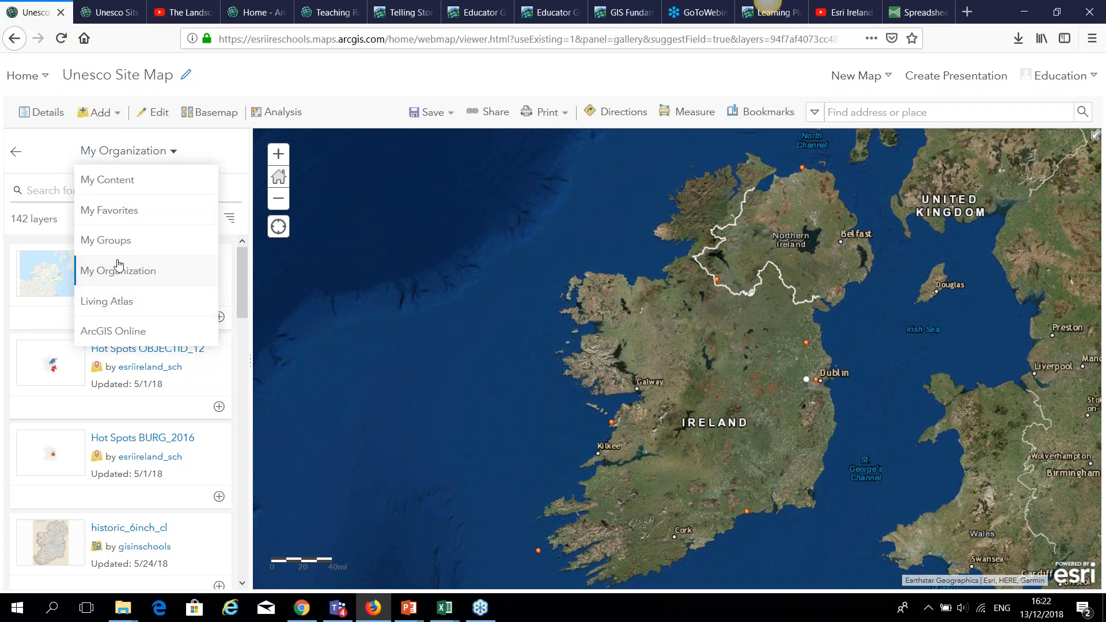
click(123, 242)
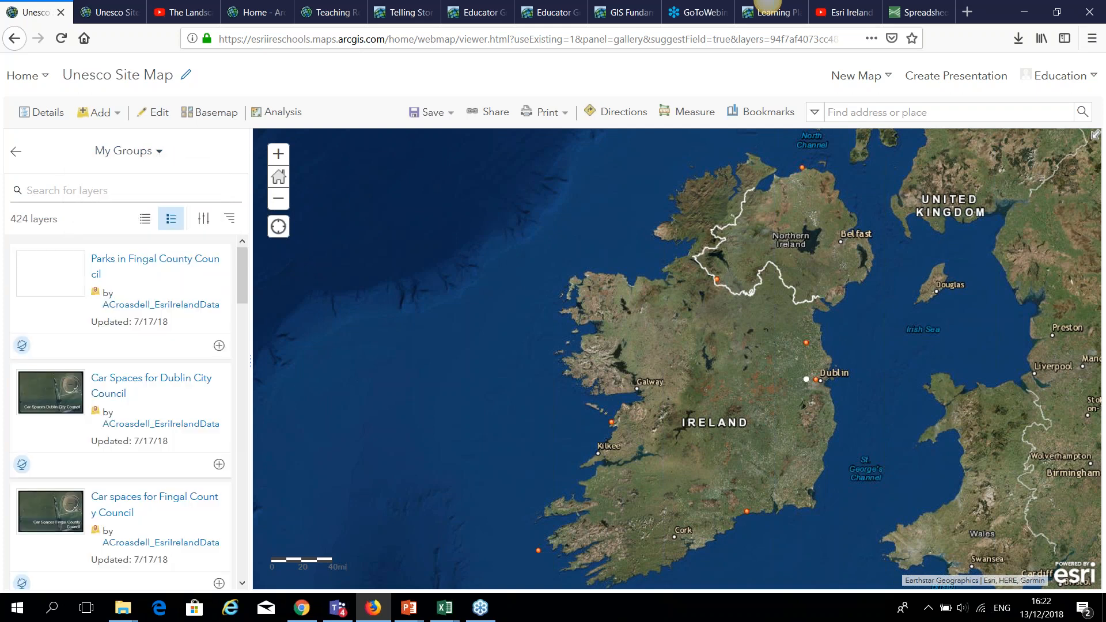
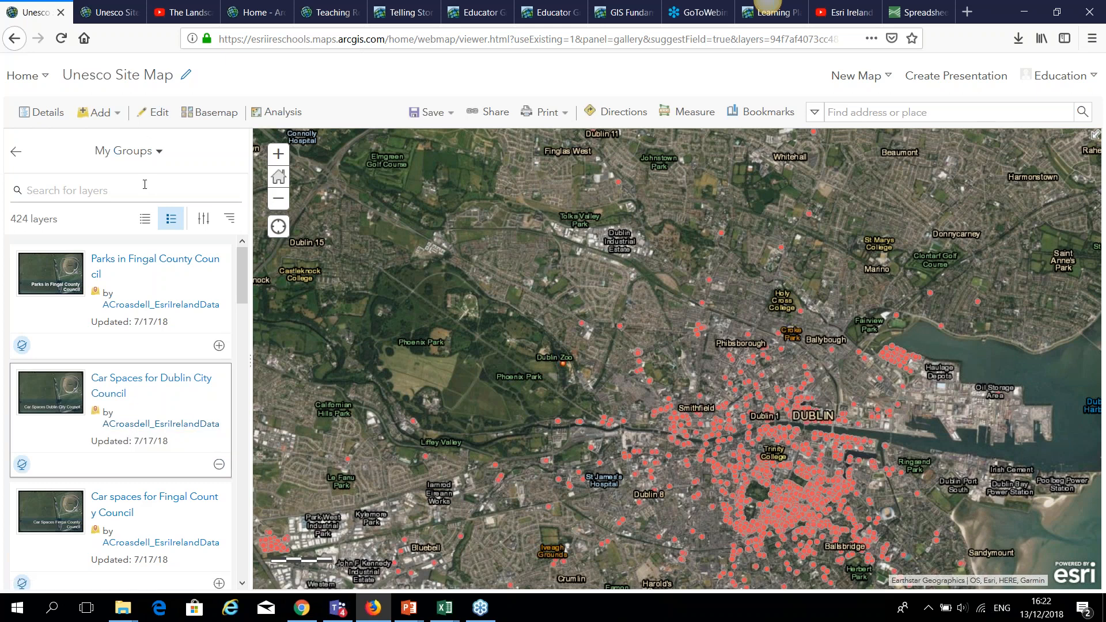
Add the Train Station locations in Fingal and Major Infrastructure layers from My Groups.
scroll(201, 383, down, 6)
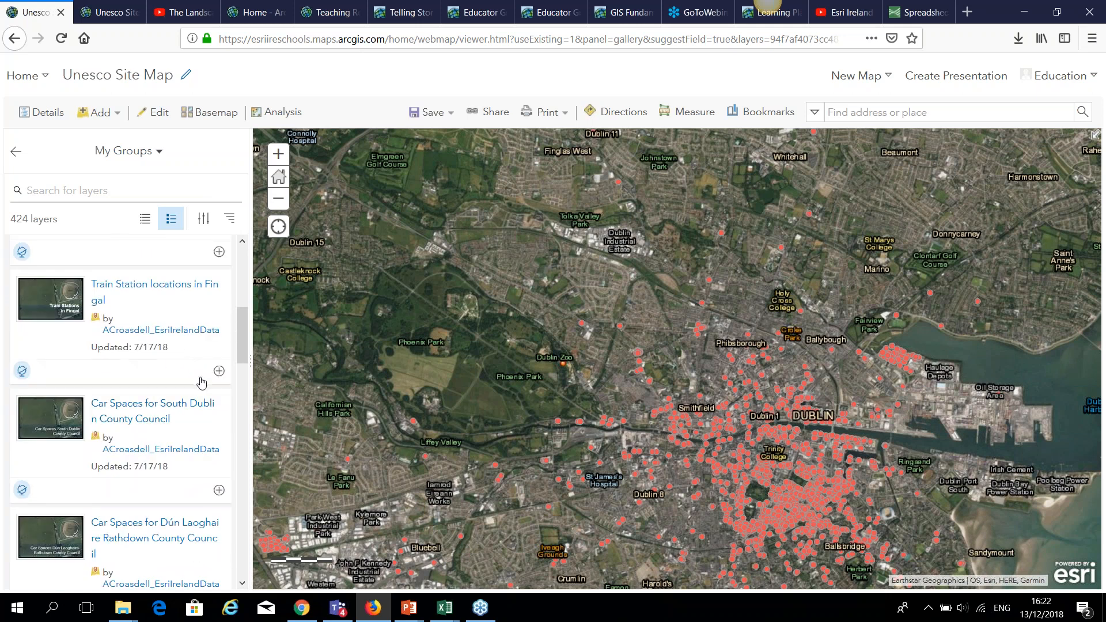
click(219, 371)
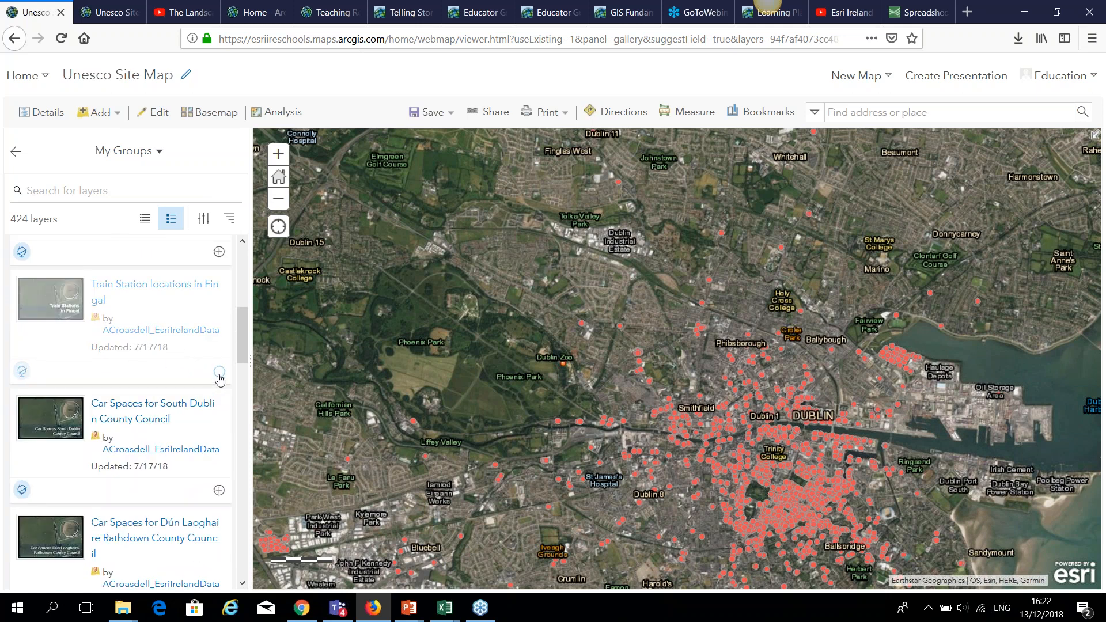
scroll(164, 487, down, 3)
scroll(164, 487, down, 1)
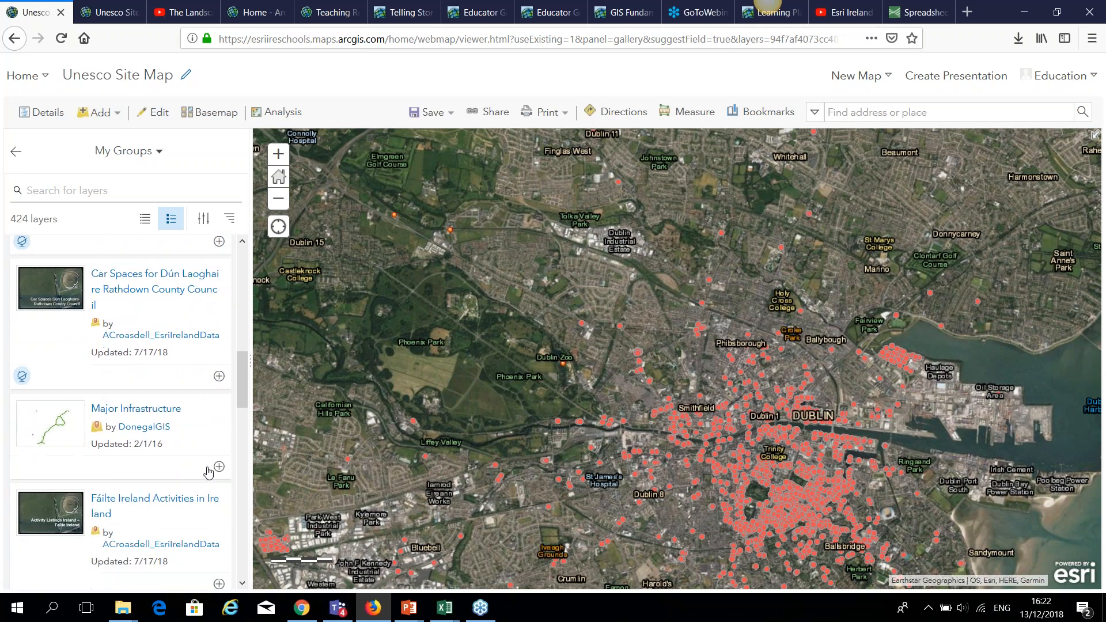
click(222, 470)
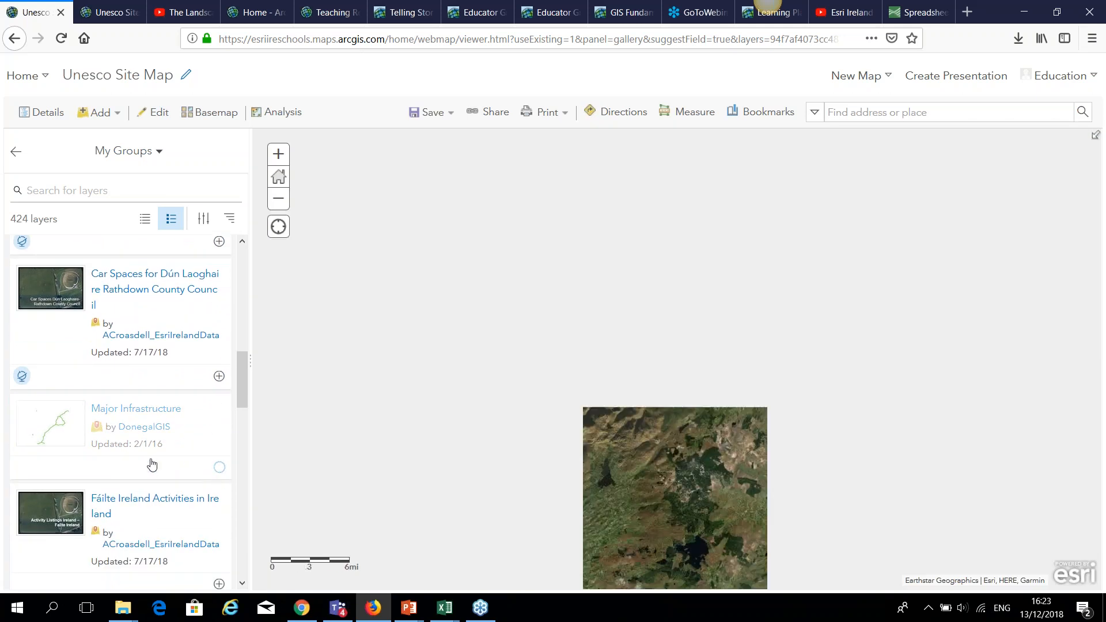
Zoom out and pan the map so all of Ireland is visible.
scroll(151, 464, down, 5)
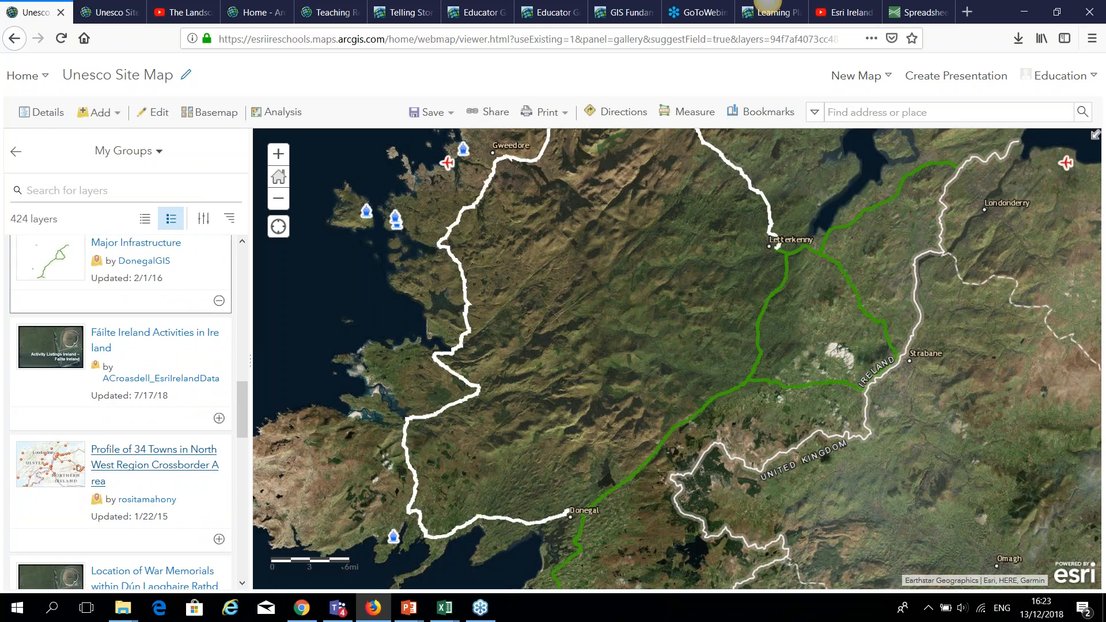
scroll(151, 467, down, 2)
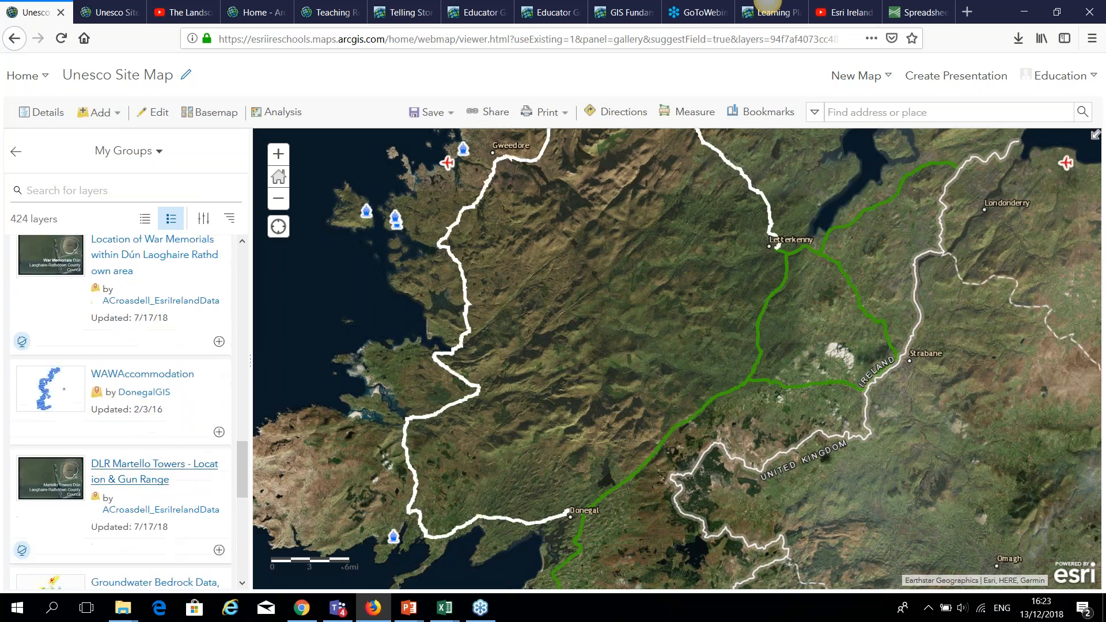
scroll(829, 384, down, 2)
scroll(821, 378, down, 1)
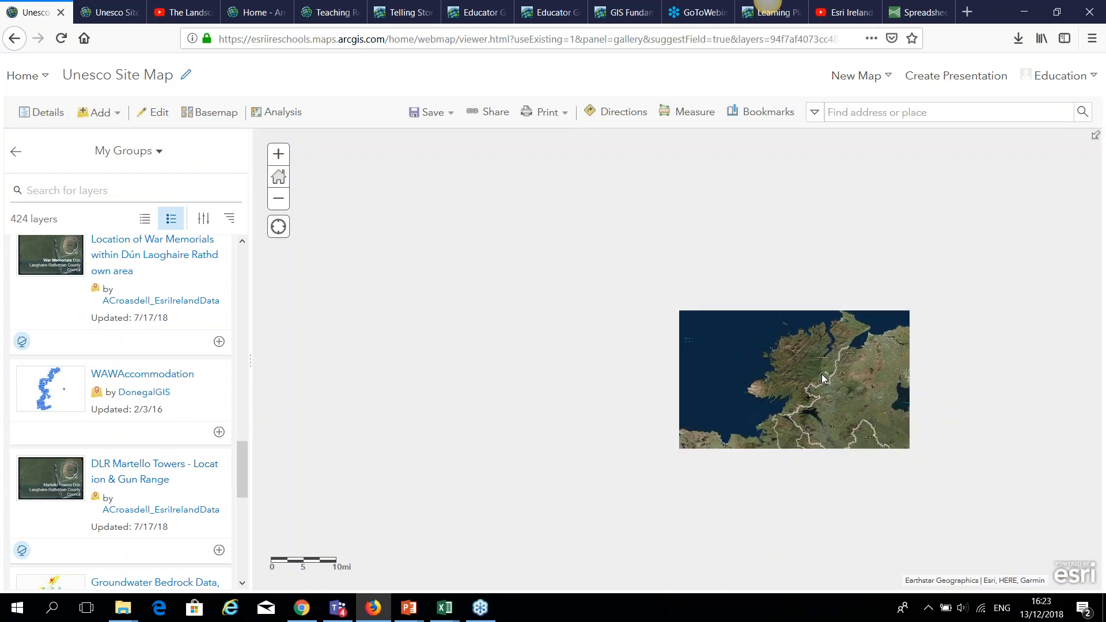
drag(597, 323, 453, 227)
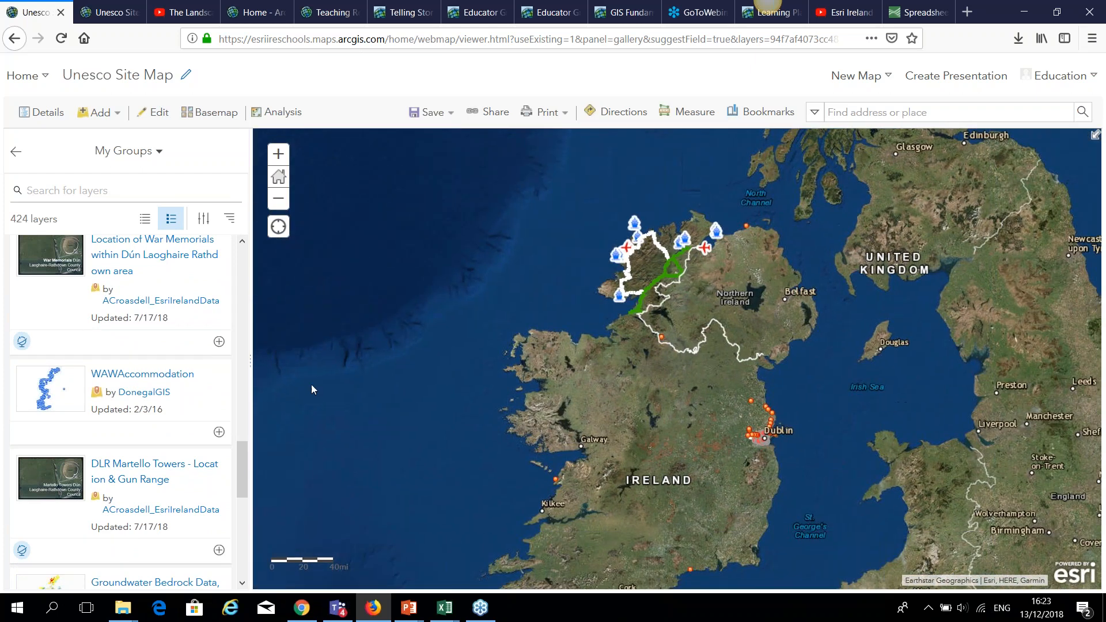
drag(238, 464, 242, 547)
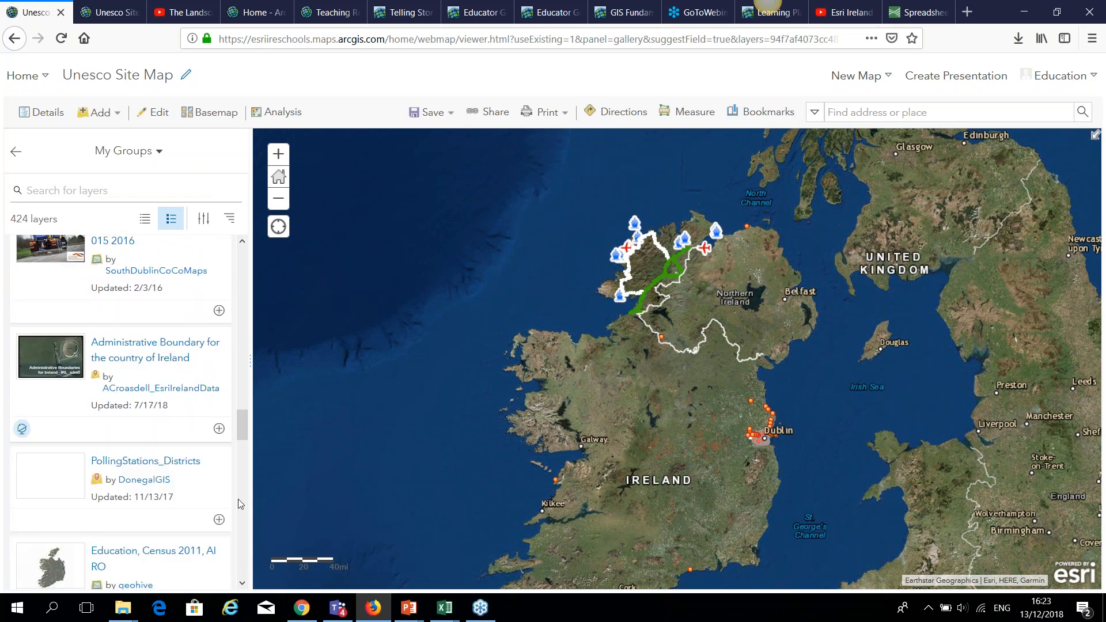
drag(242, 435, 243, 479)
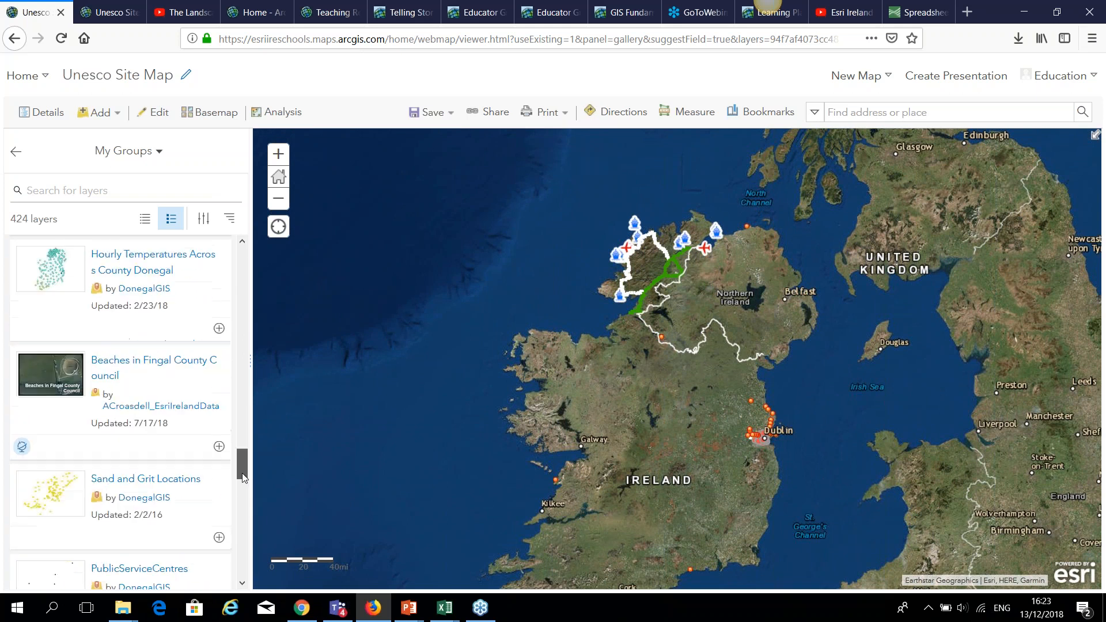
scroll(194, 514, down, 6)
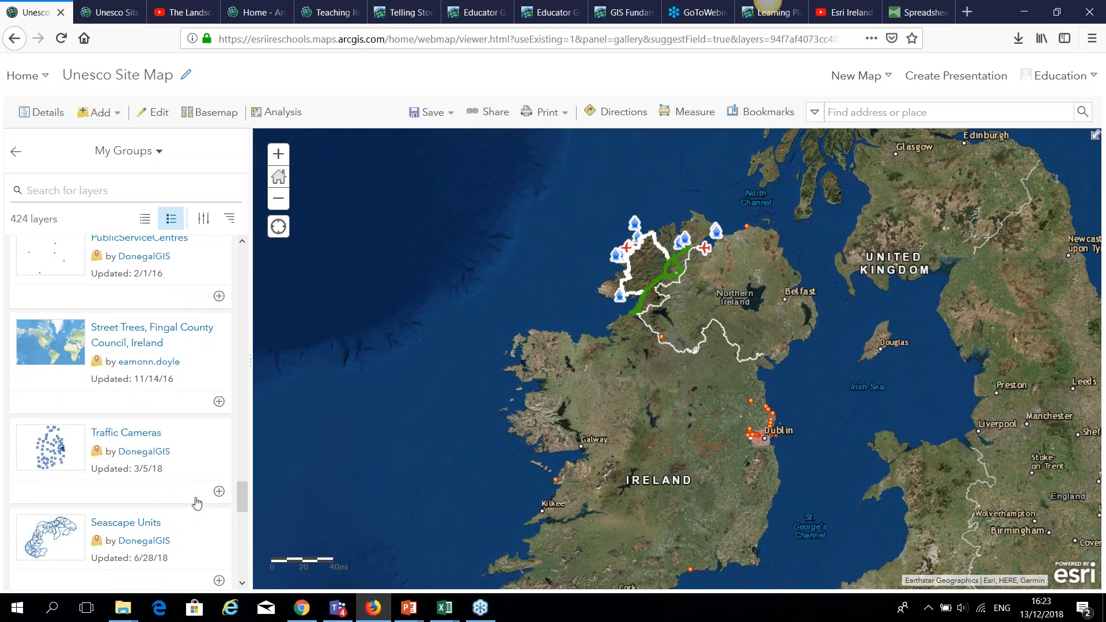
click(158, 152)
Search ArcGIS Online for 'road ireland' and add the Roads - OSi National 250k Map of Ireland layer.
click(132, 332)
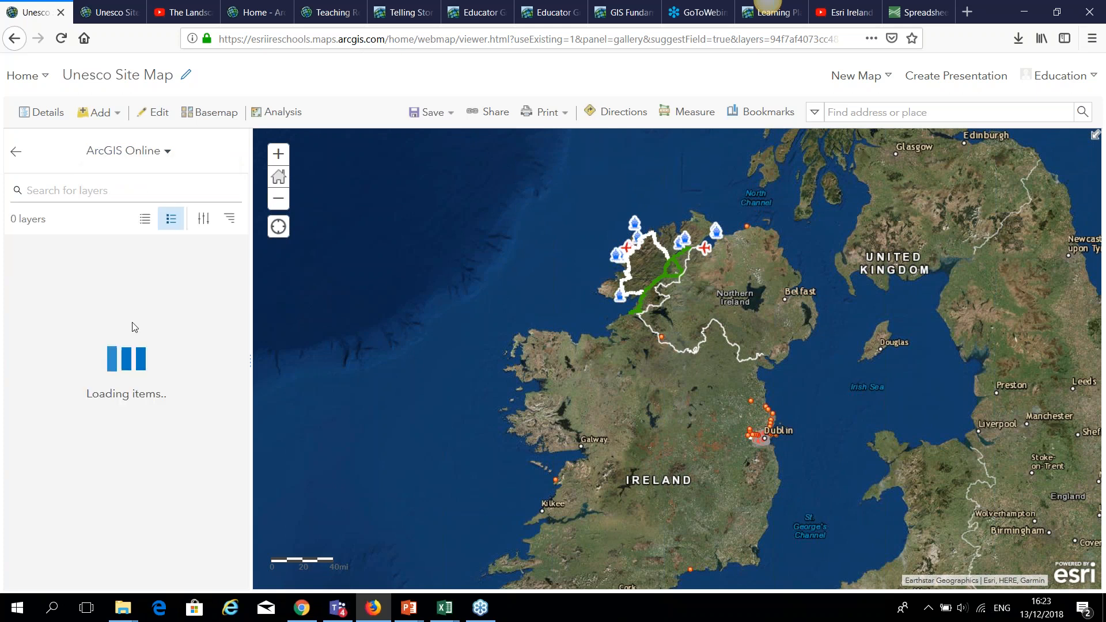
click(114, 188)
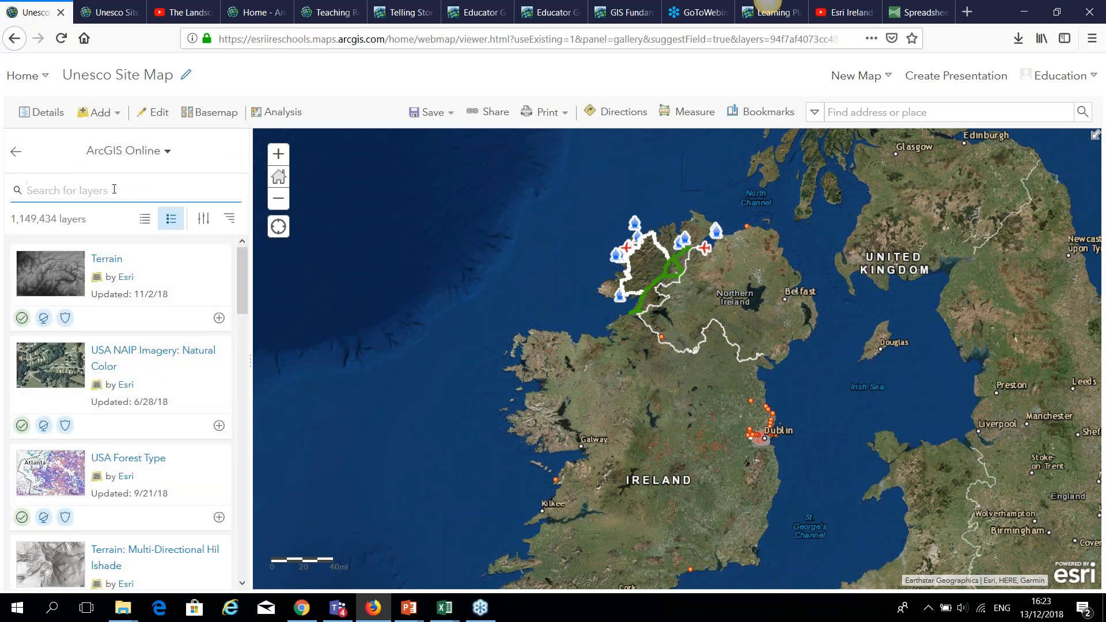
text(road ireland)
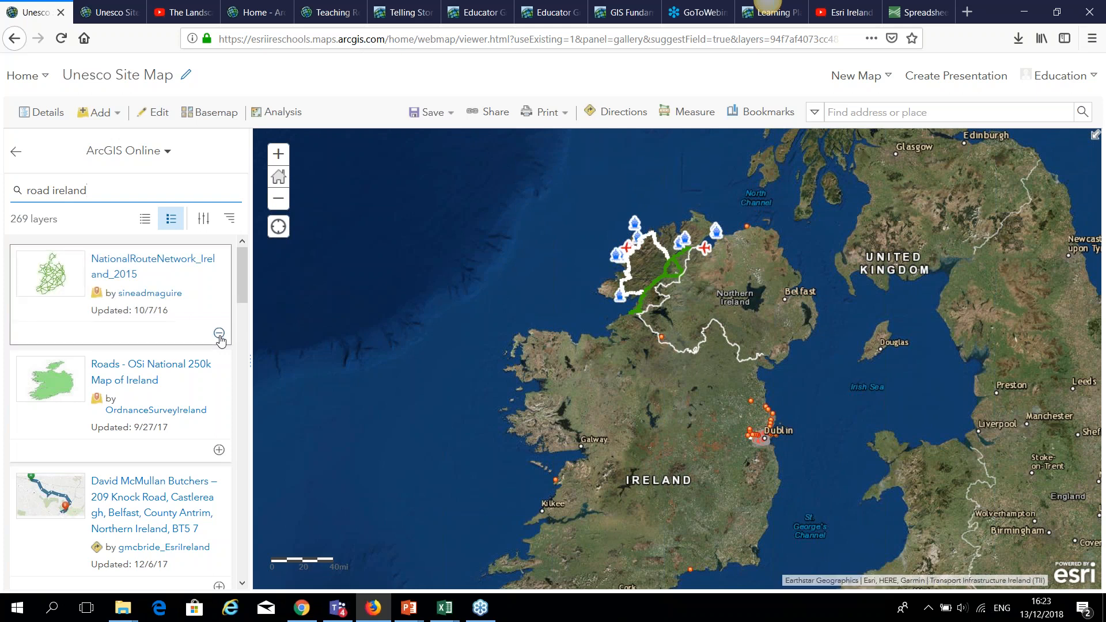
scroll(178, 410, down, 3)
click(219, 369)
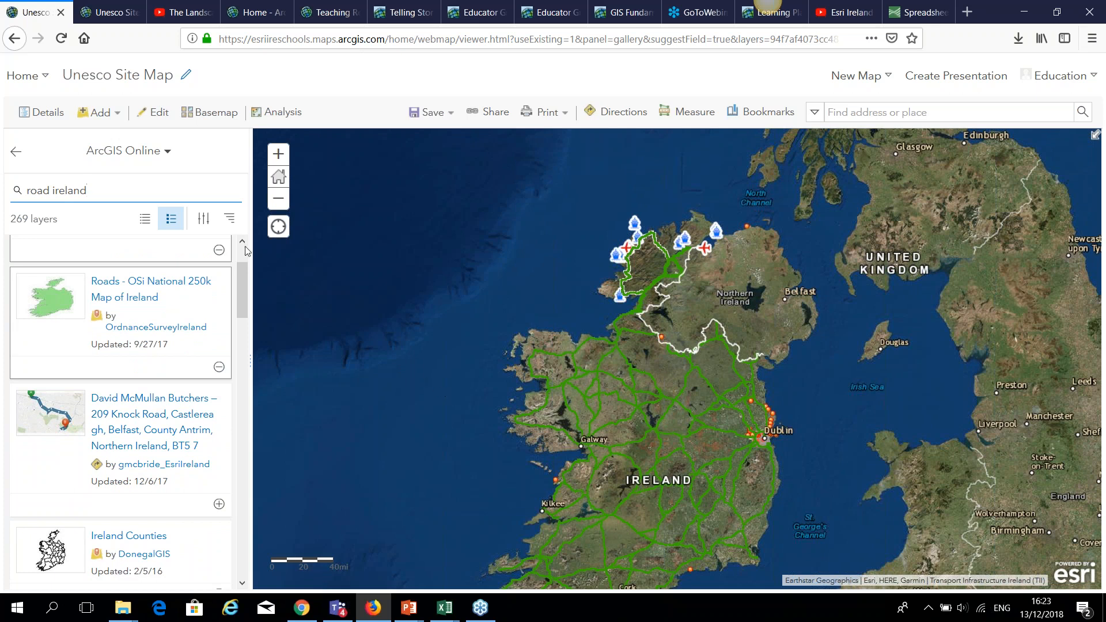
scroll(247, 250, down, 3)
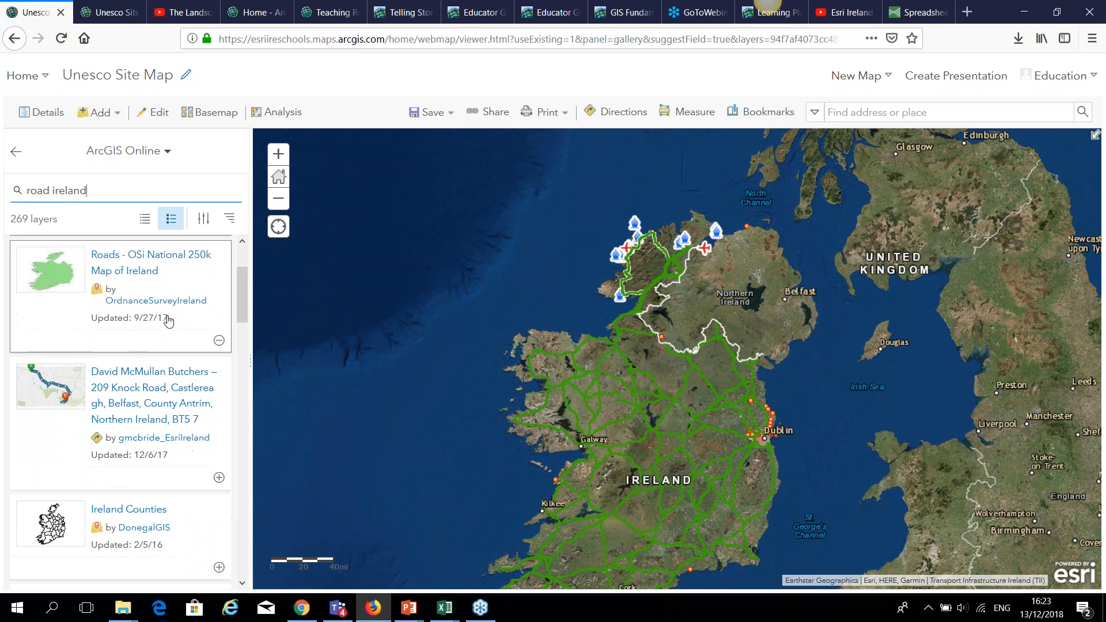
click(112, 120)
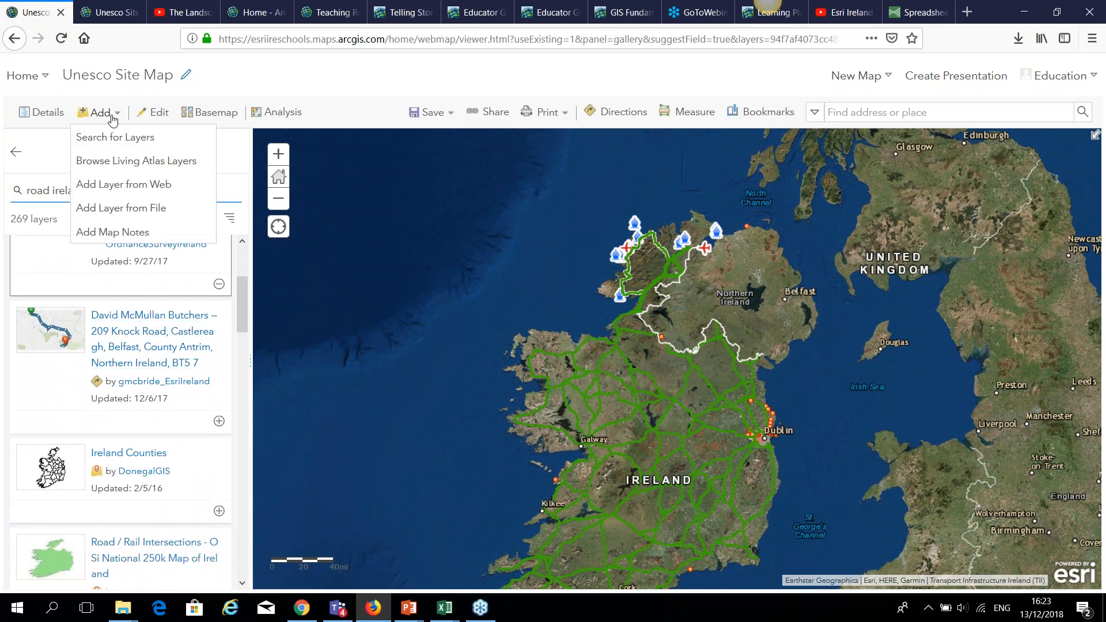
Search Living Atlas for 'live traffic', add World Traffic Service, and return to the map contents.
click(133, 93)
click(167, 154)
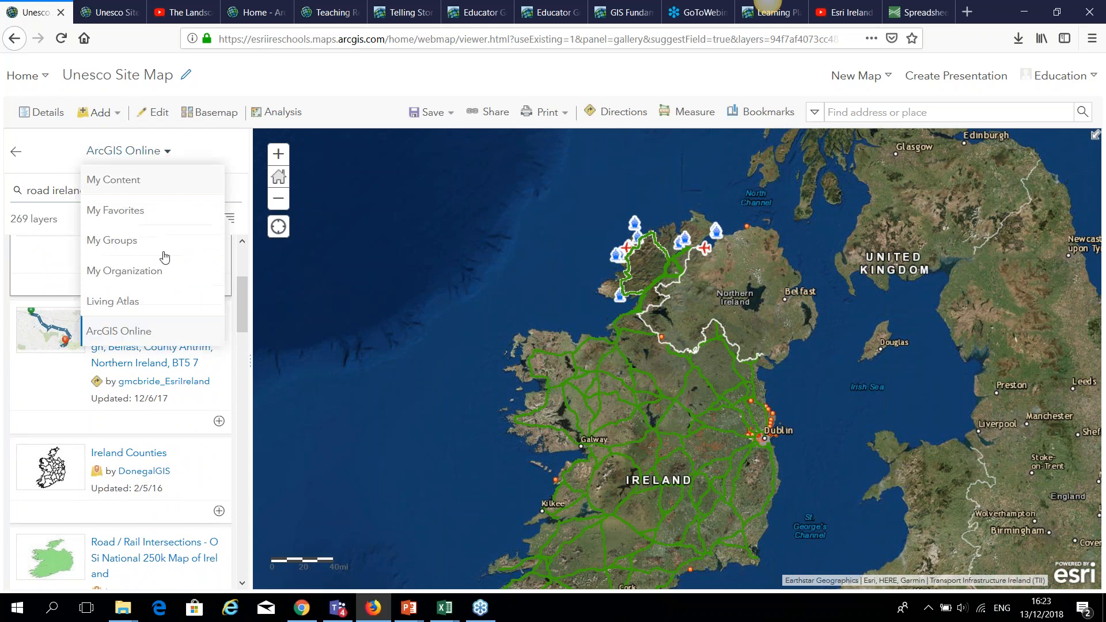
click(135, 296)
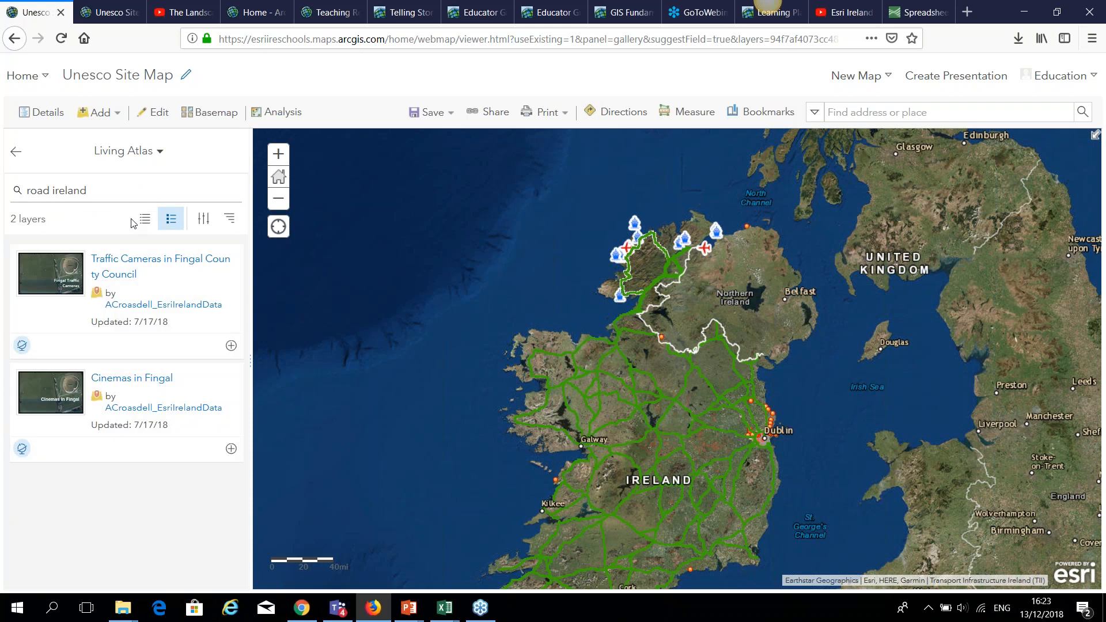
click(129, 194)
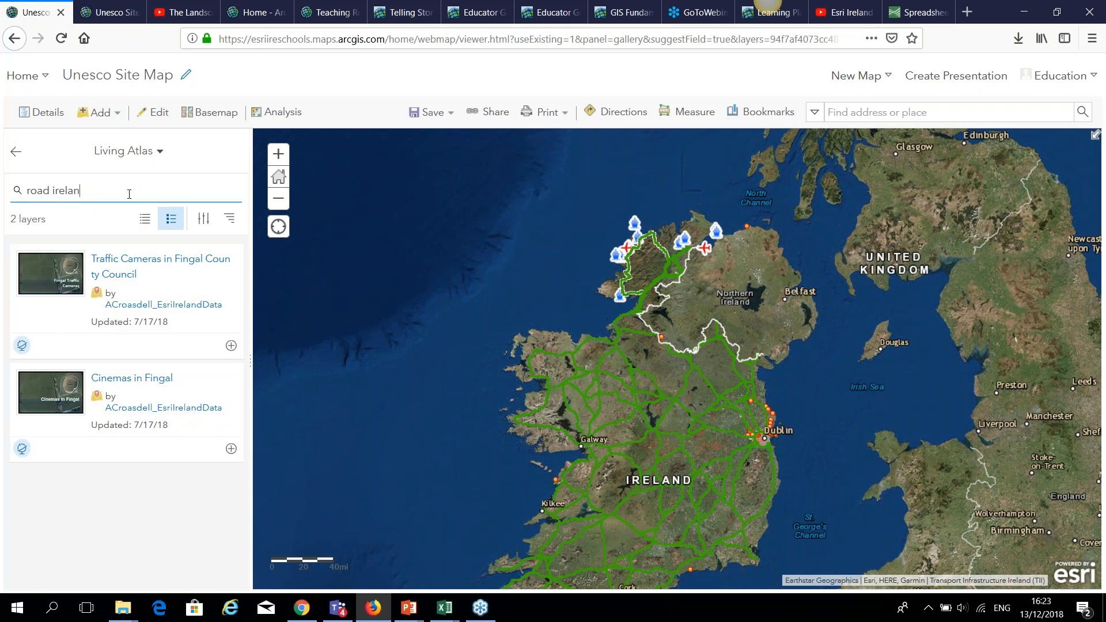
key(BackSpace)
key(BackSpace)
key(BackSpace)
key(BackSpace)
key(BackSpace)
key(BackSpace)
key(BackSpace)
key(BackSpace)
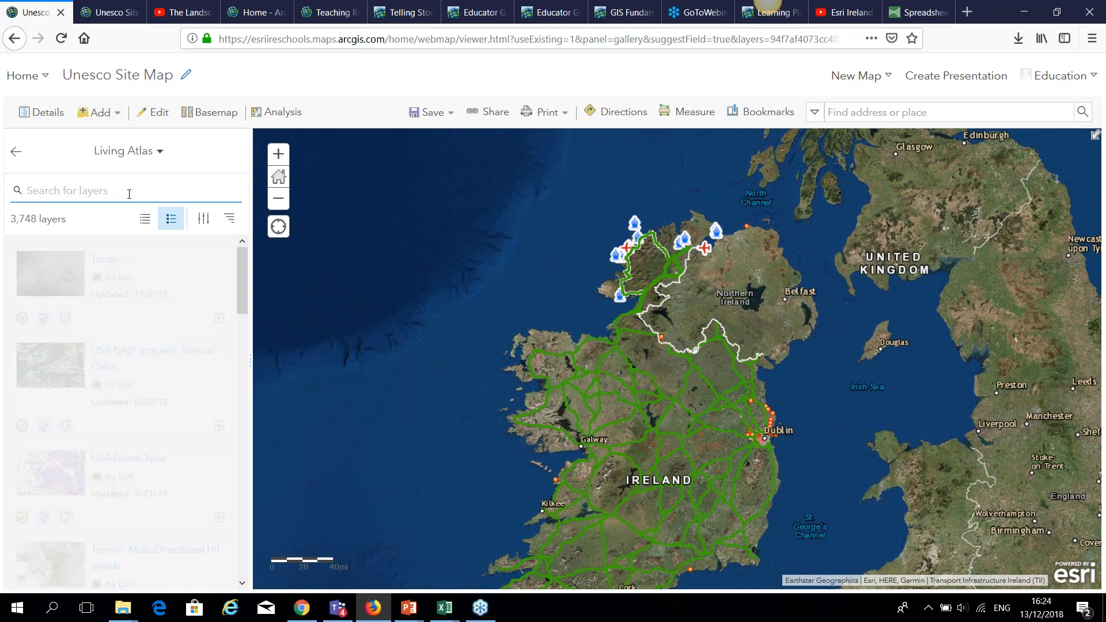
text(live traffic)
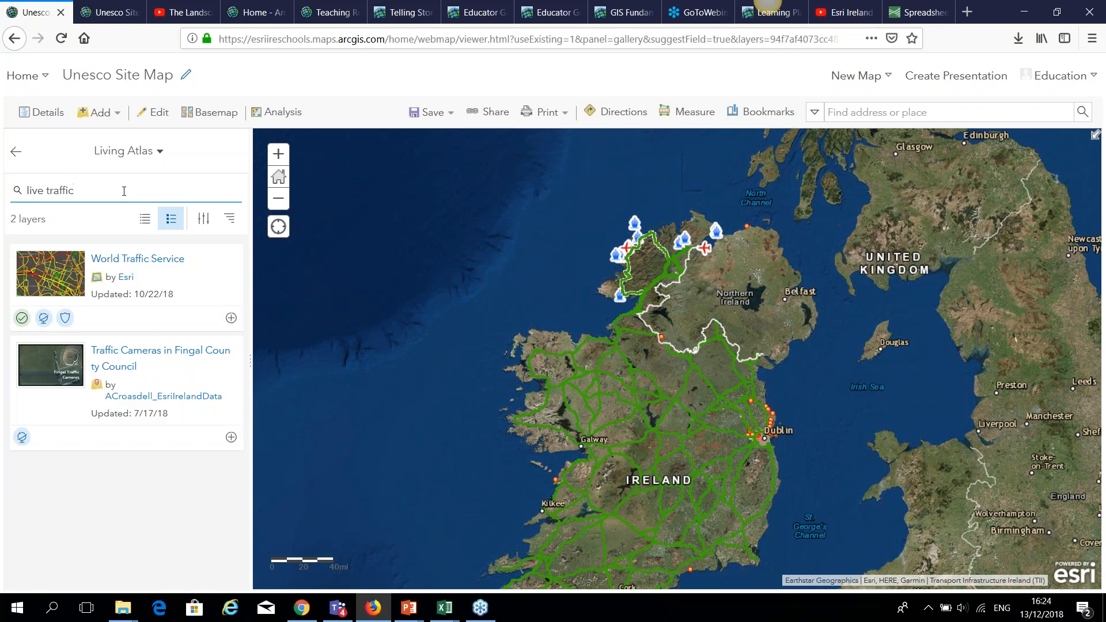
click(231, 319)
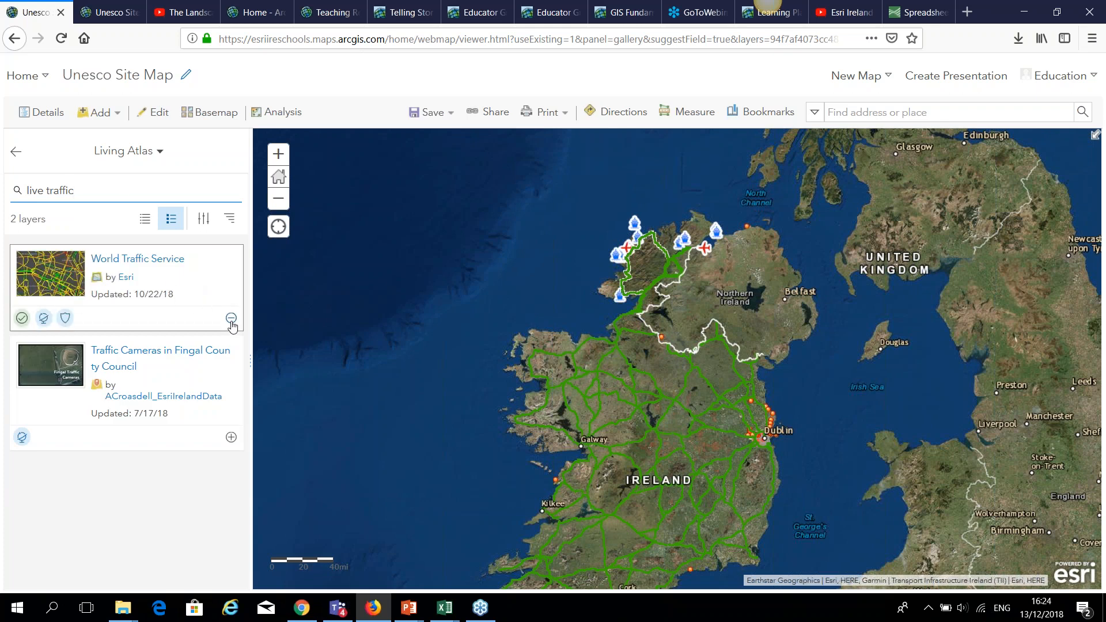
click(16, 153)
Review the legend's World Traffic Service flow classes, then open the Home navigation list.
scroll(689, 371, up, 3)
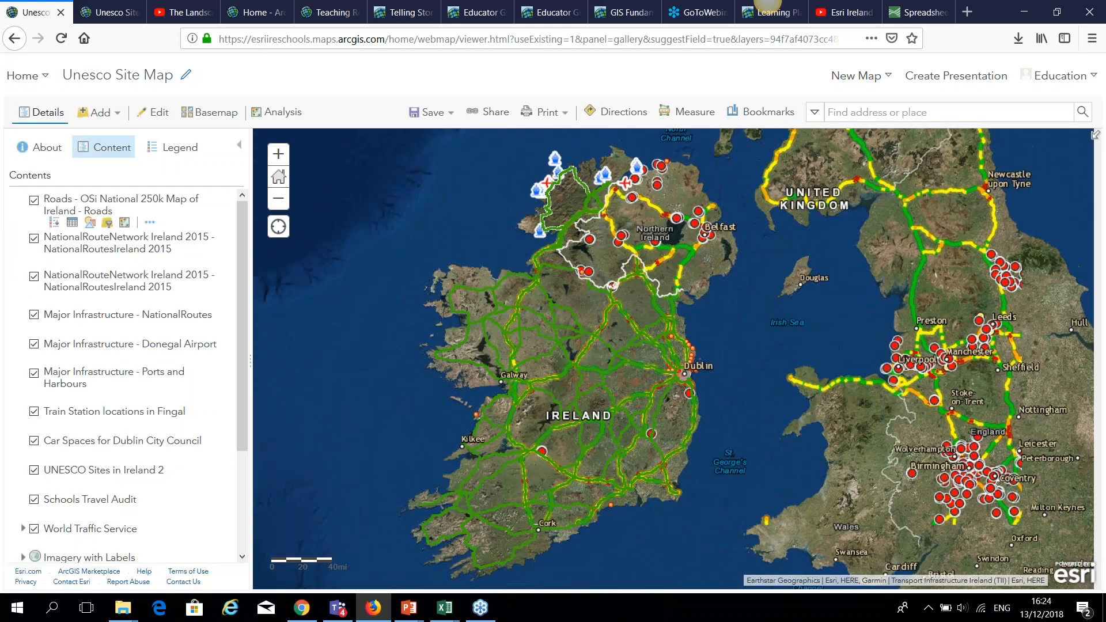
scroll(689, 371, up, 1)
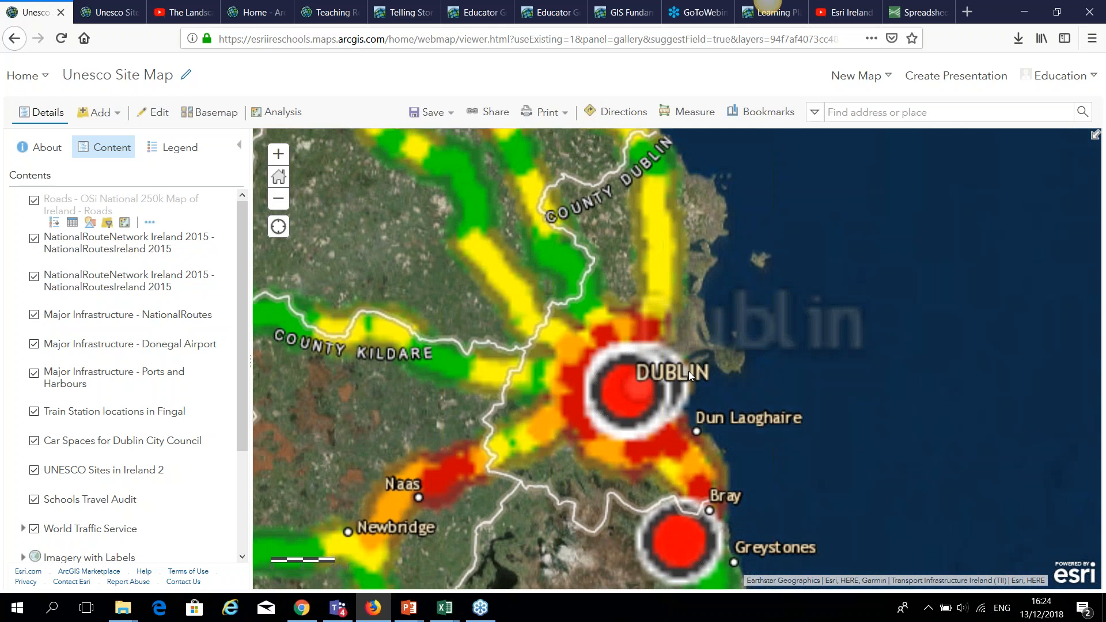
scroll(689, 371, up, 1)
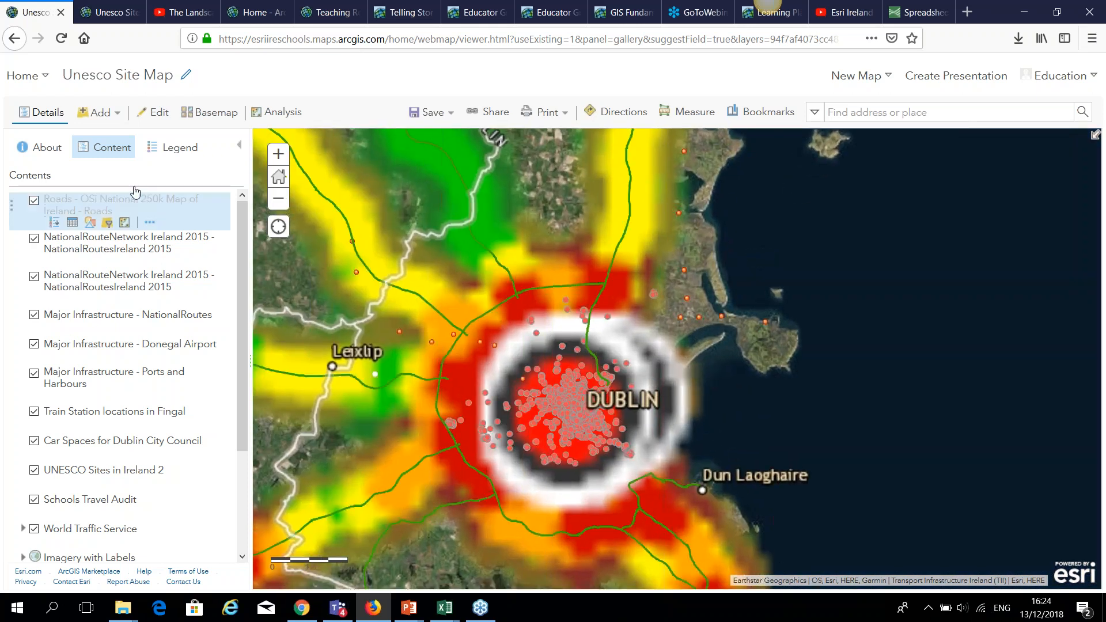
click(185, 148)
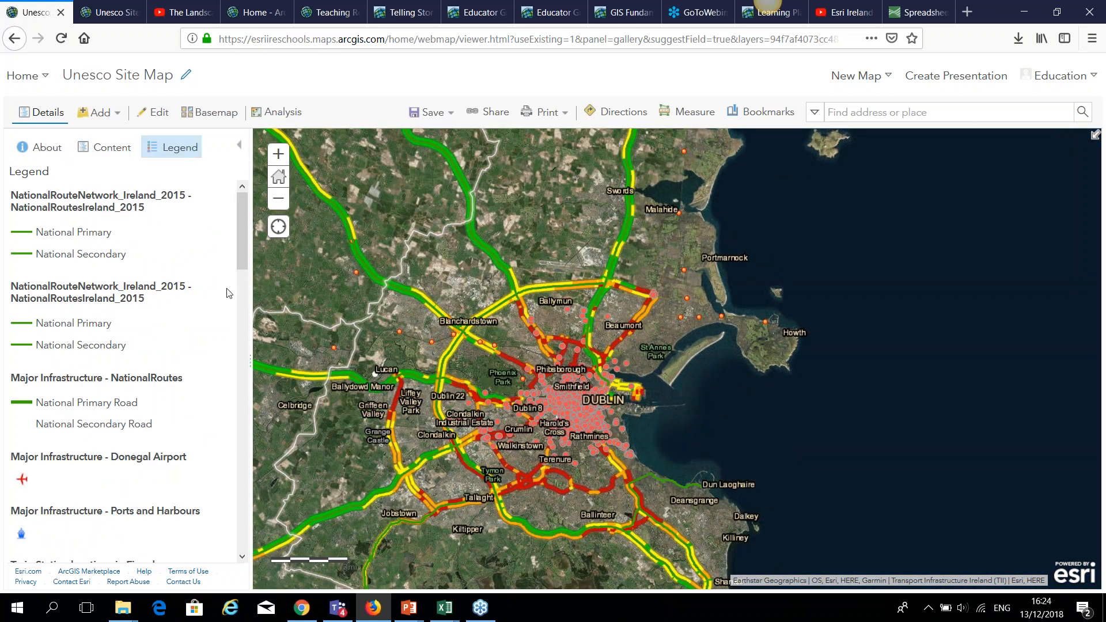
drag(240, 260, 267, 381)
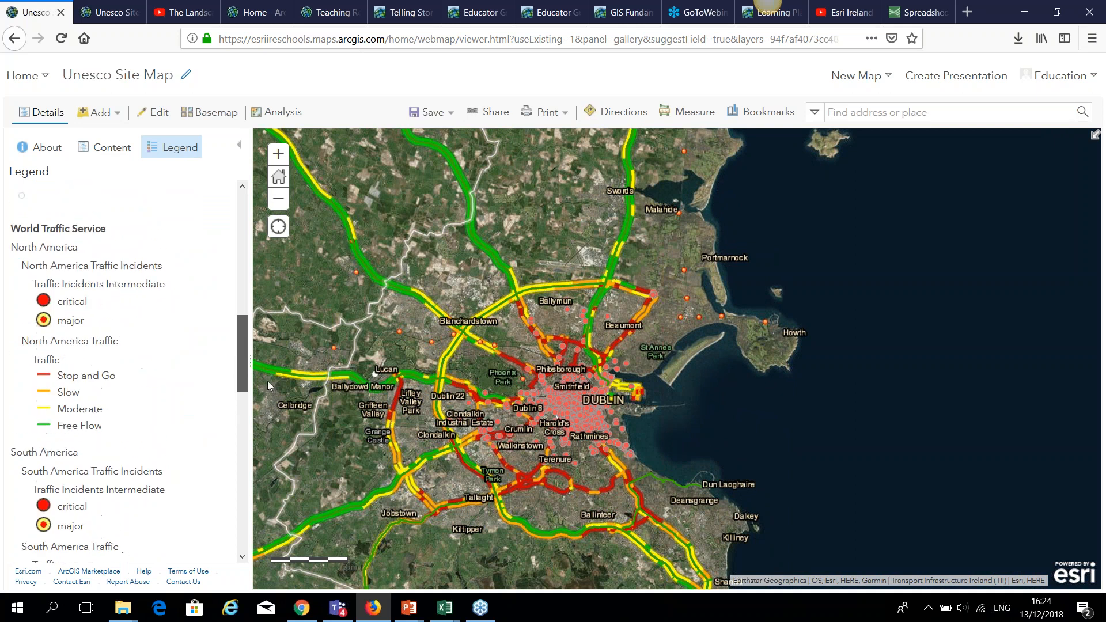
scroll(631, 402, up, 1)
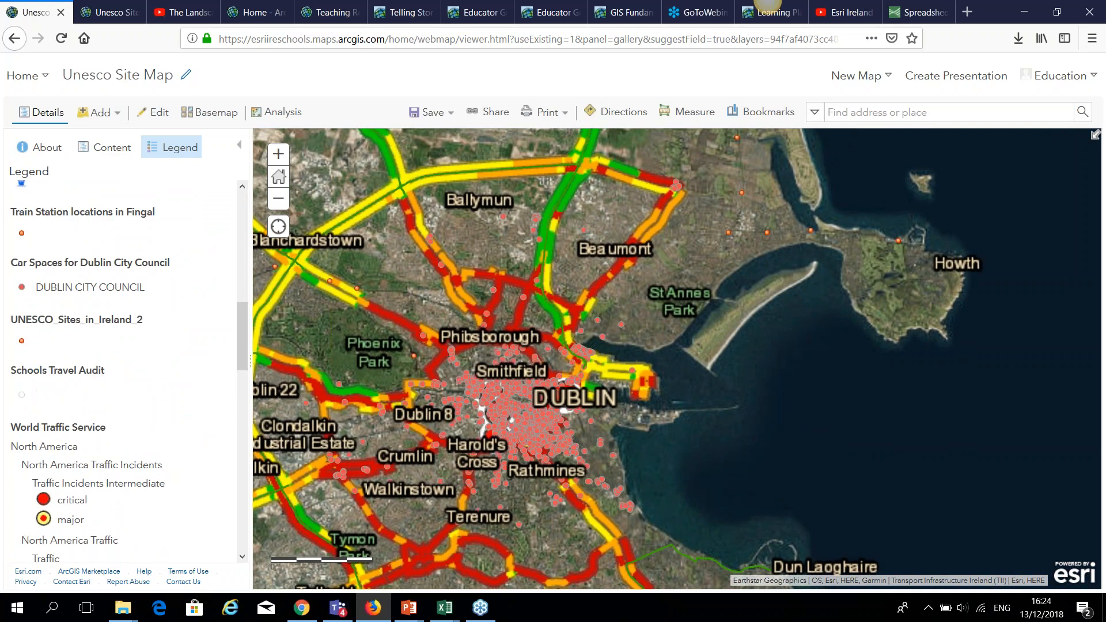
scroll(562, 370, down, 2)
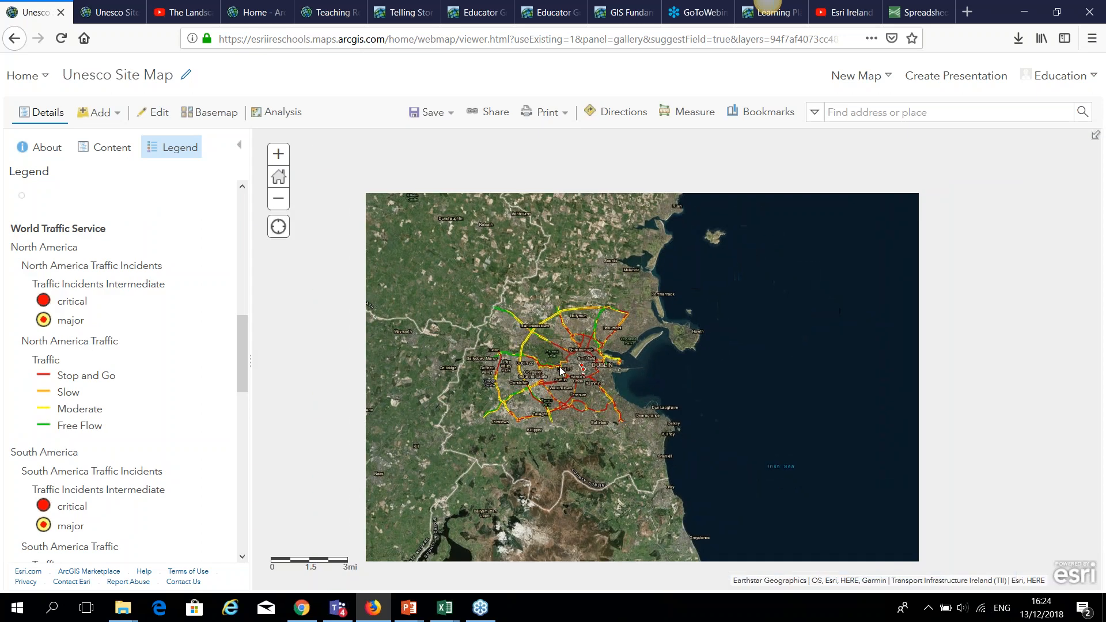
scroll(561, 370, up, 2)
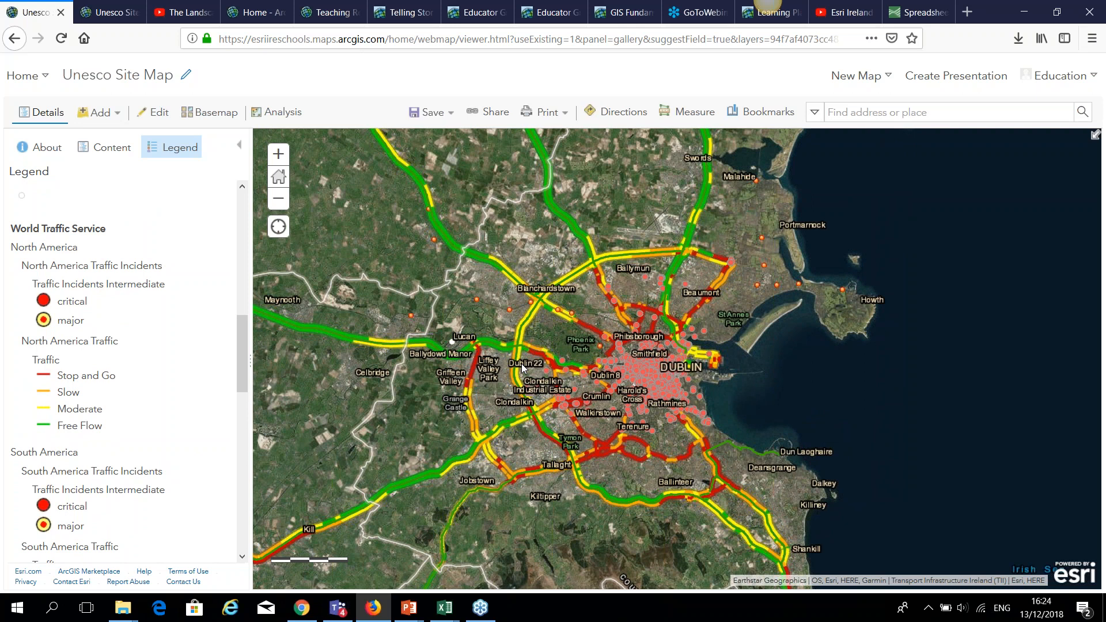
click(23, 76)
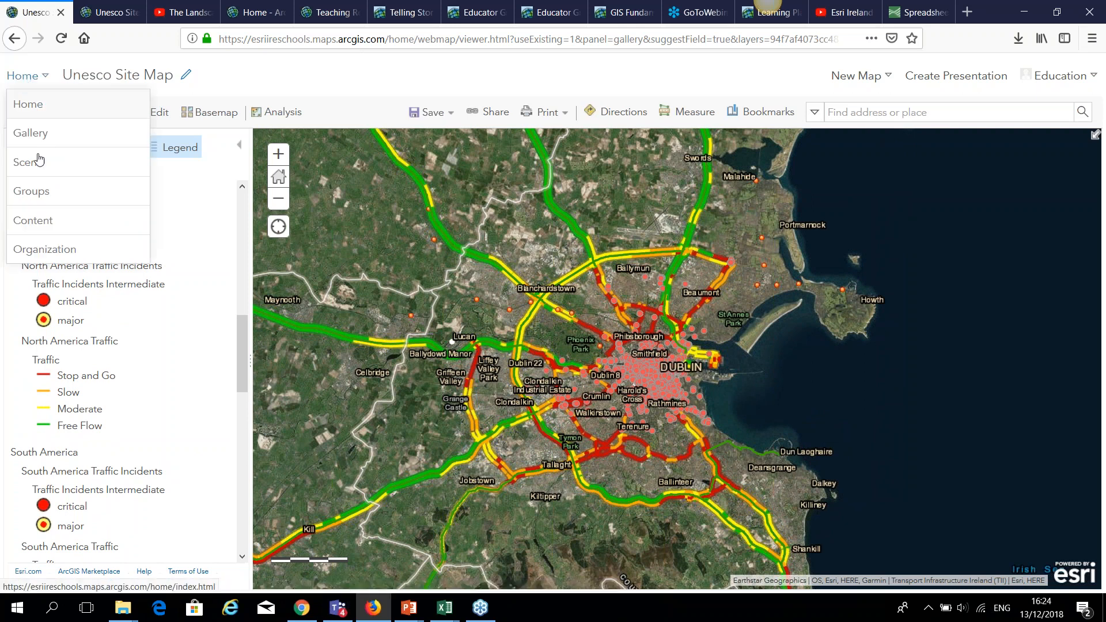
Go to Groups, scroll down the My Groups list, and open the Geology group.
click(31, 191)
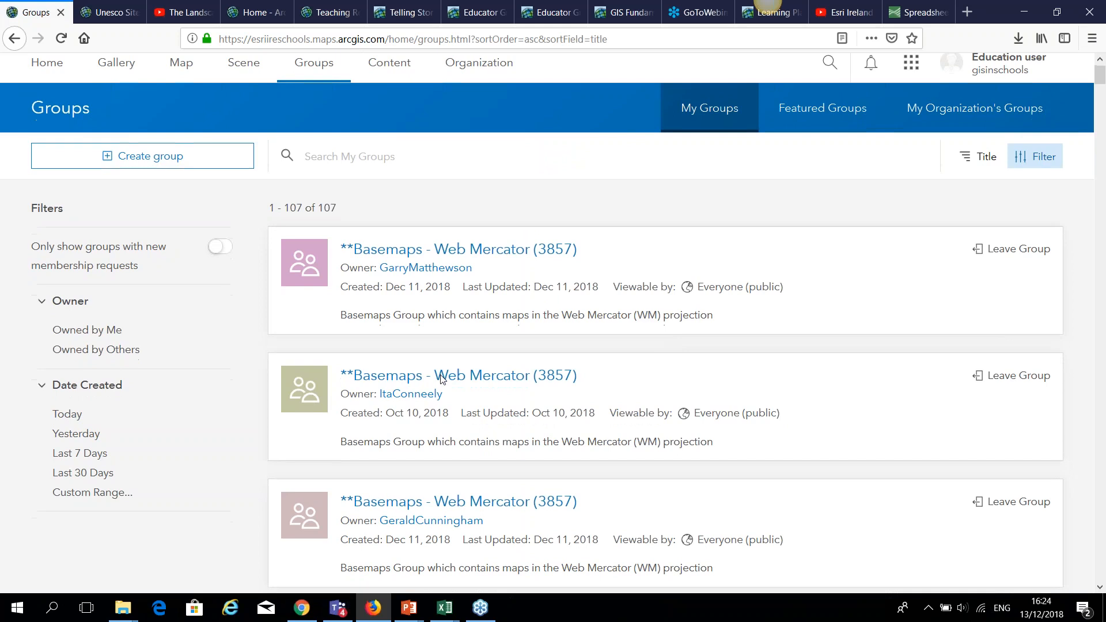
scroll(441, 379, down, 3)
scroll(441, 379, down, 15)
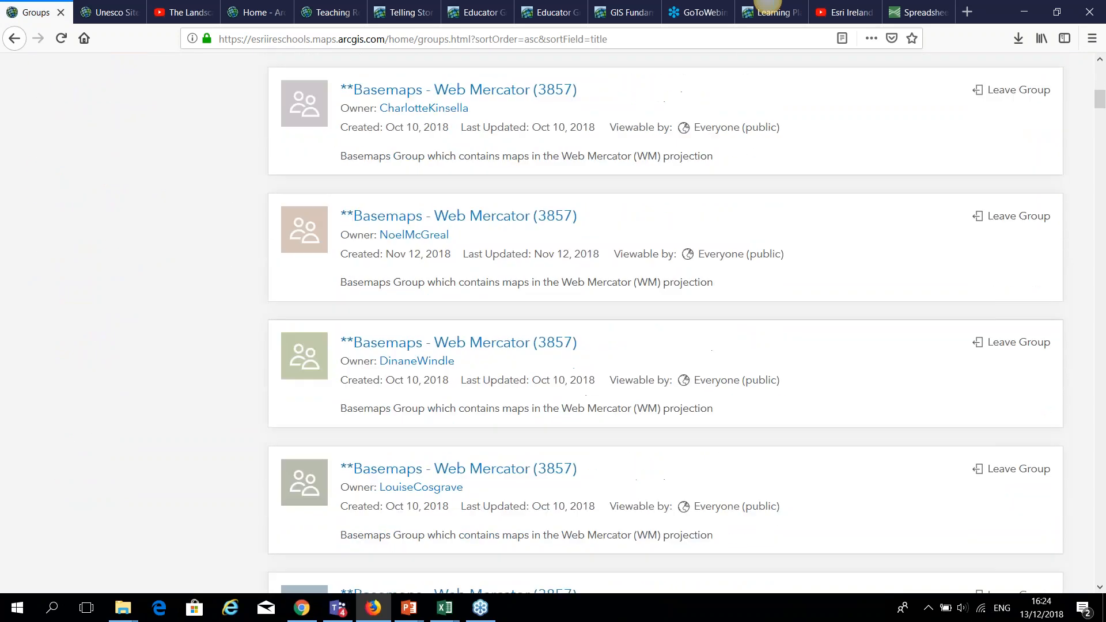
scroll(444, 380, down, 20)
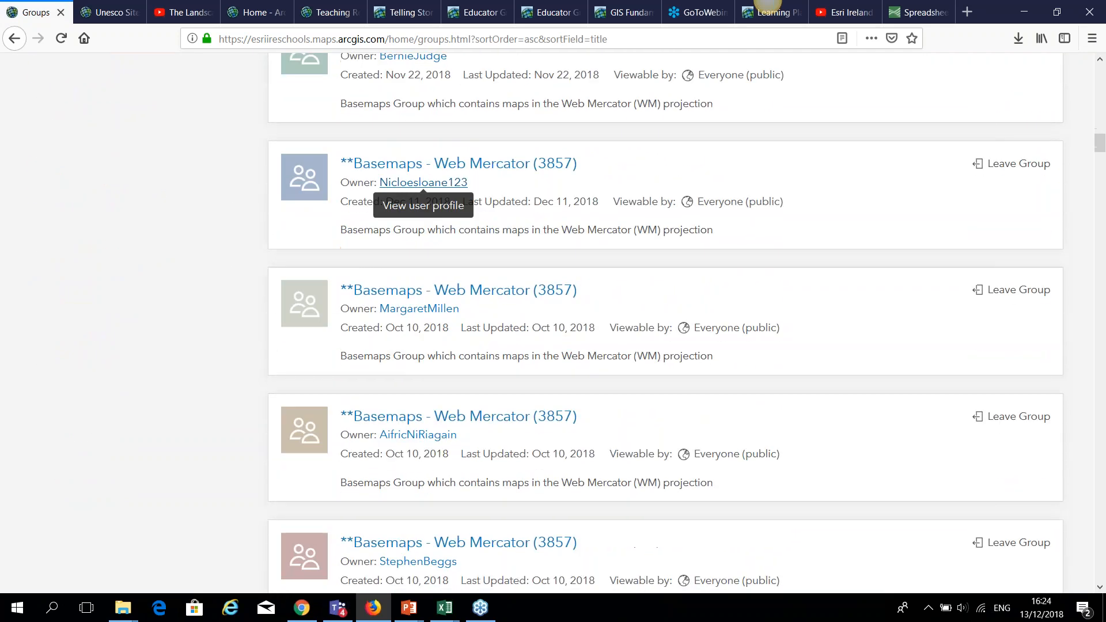
scroll(444, 380, down, 20)
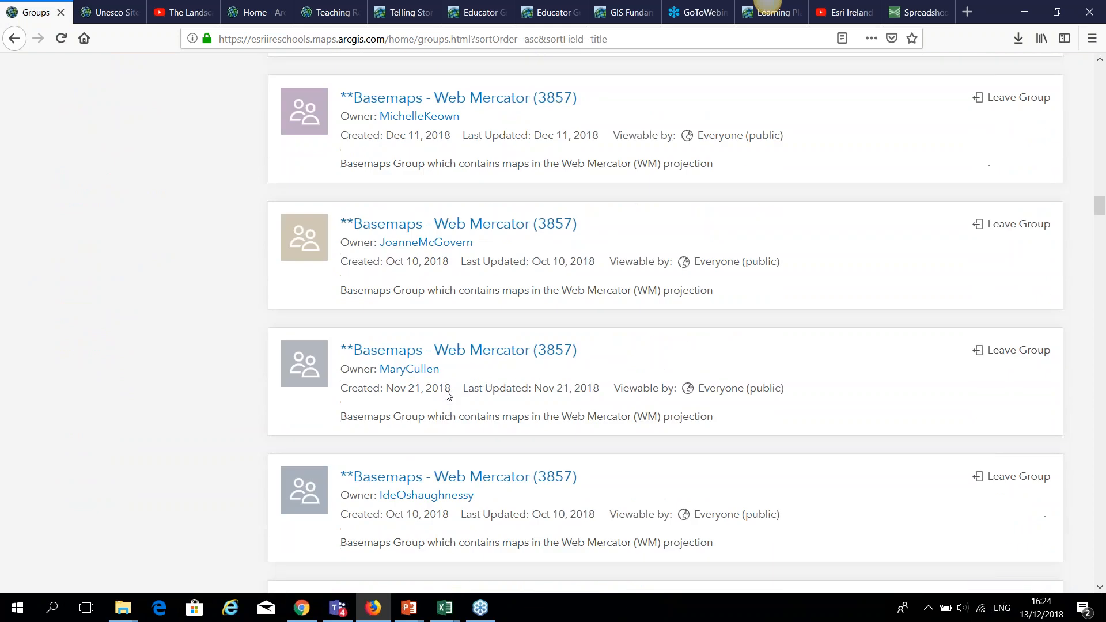
scroll(444, 380, down, 12)
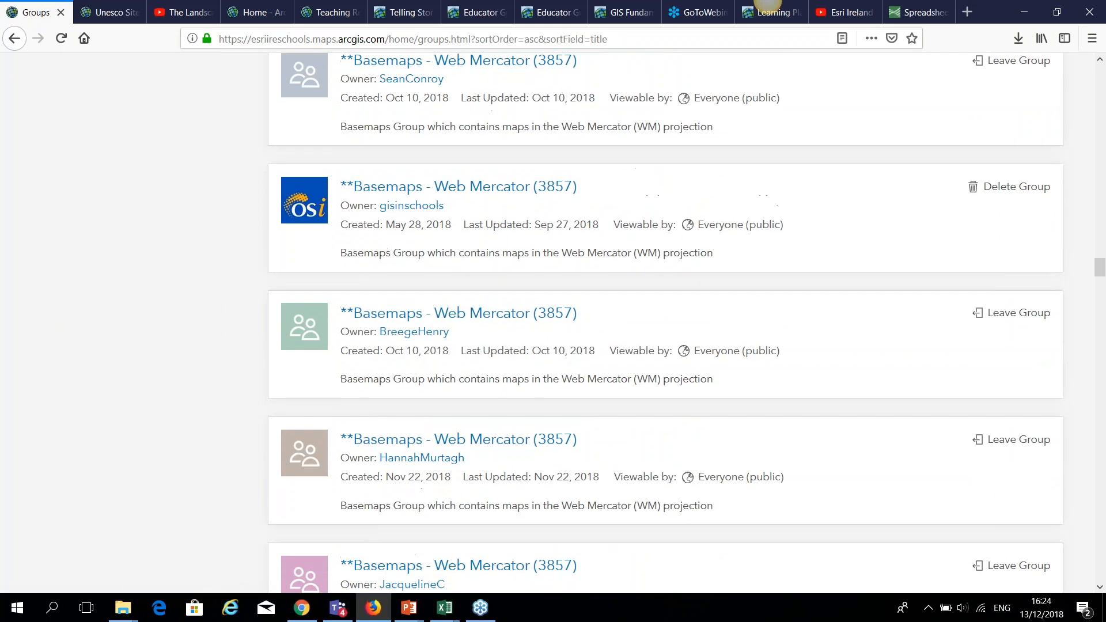
scroll(444, 381, down, 20)
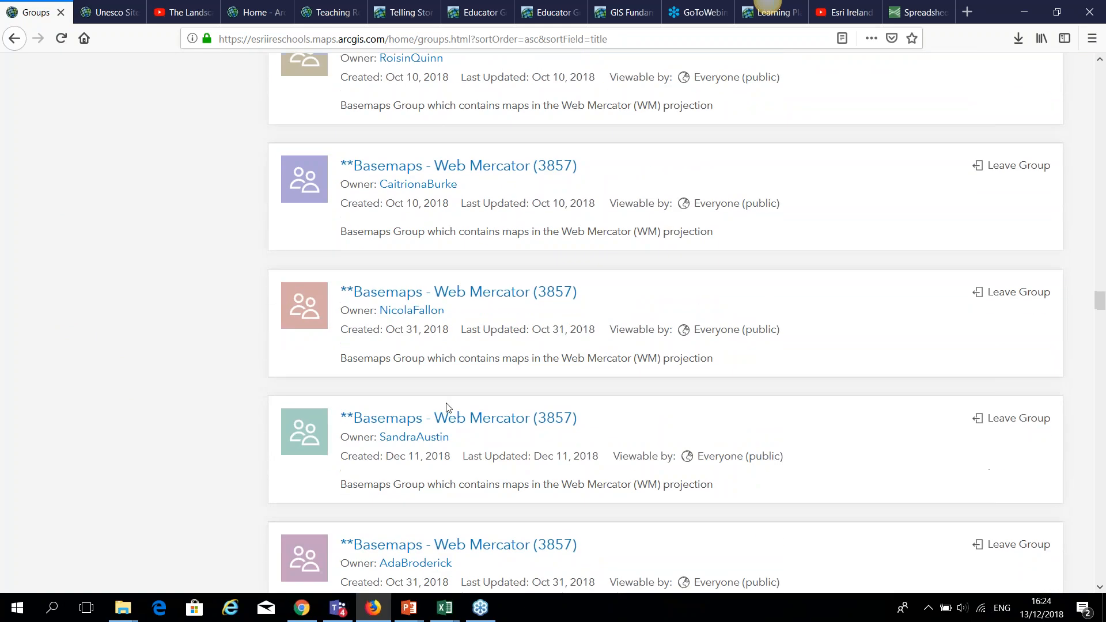
scroll(869, 365, down, 8)
drag(1100, 321, 1105, 486)
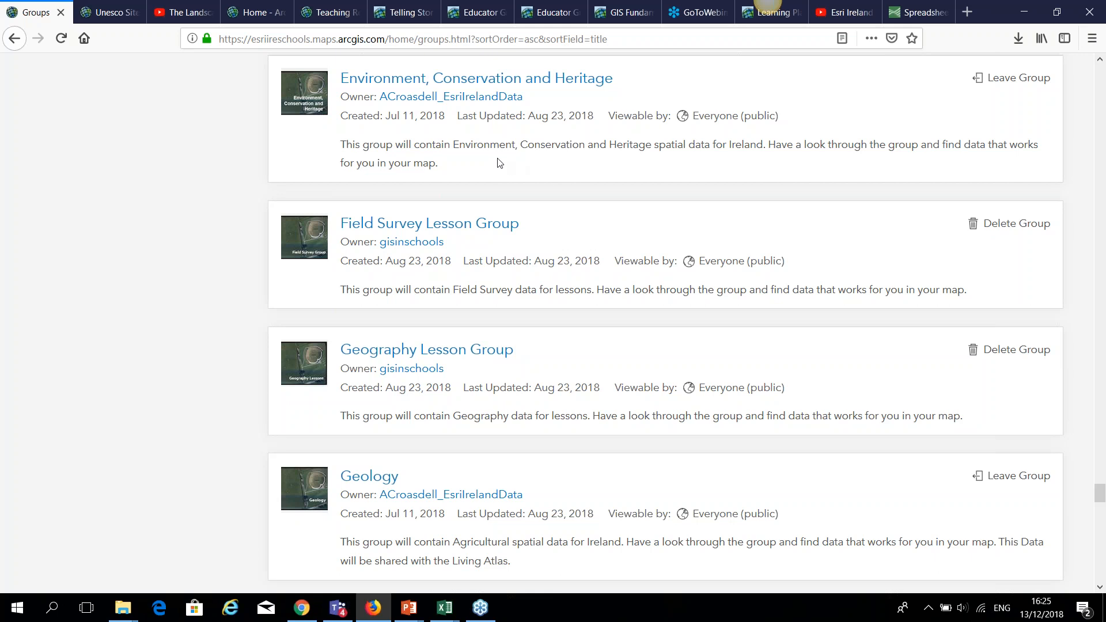
scroll(1102, 507, down, 3)
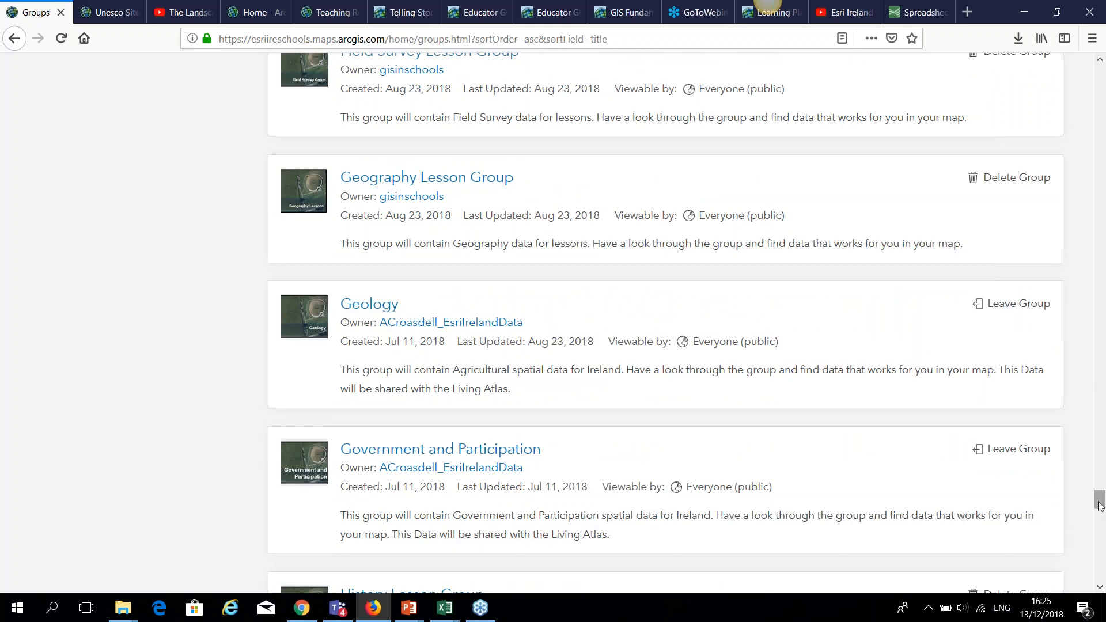
click(388, 307)
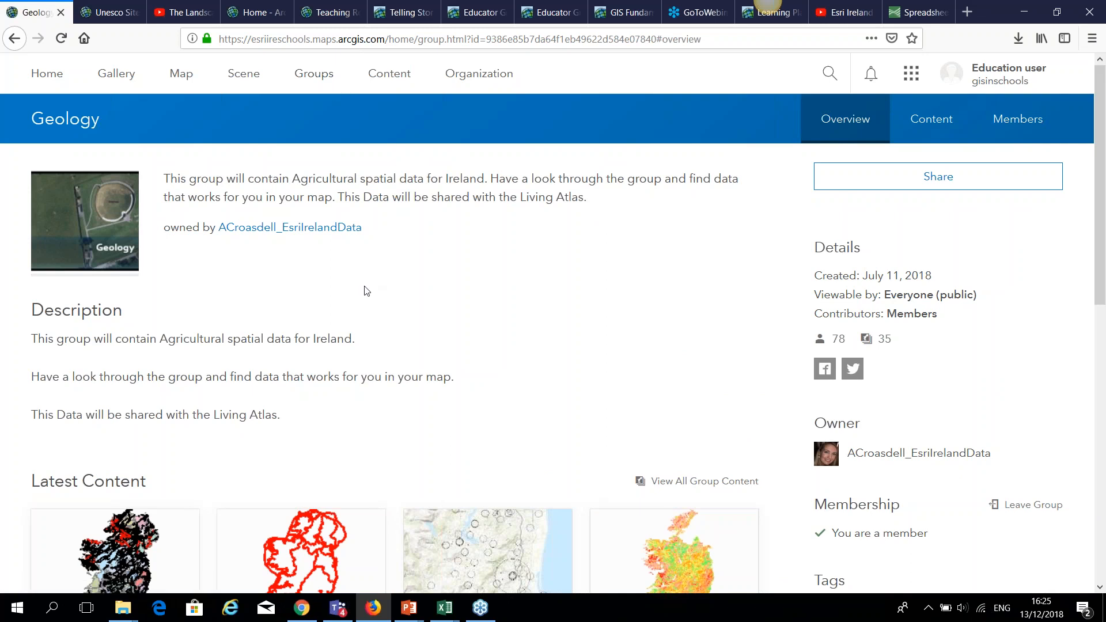
Scroll through the Geology group's latest bedrock and groundwater content, then go back to Groups.
scroll(410, 370, down, 4)
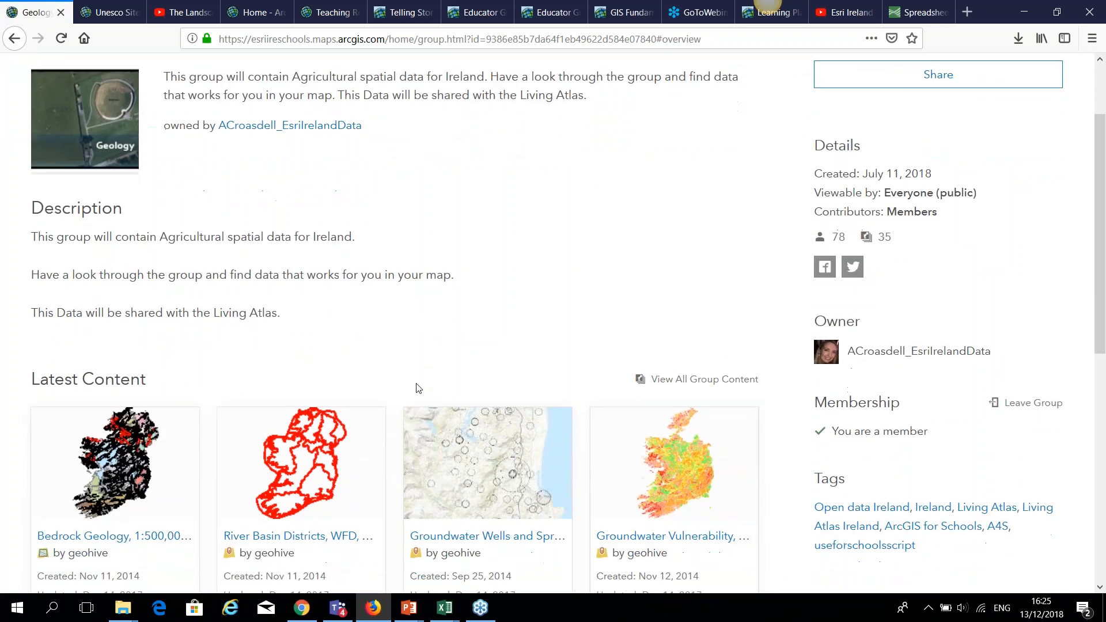
scroll(299, 438, down, 3)
scroll(300, 455, down, 1)
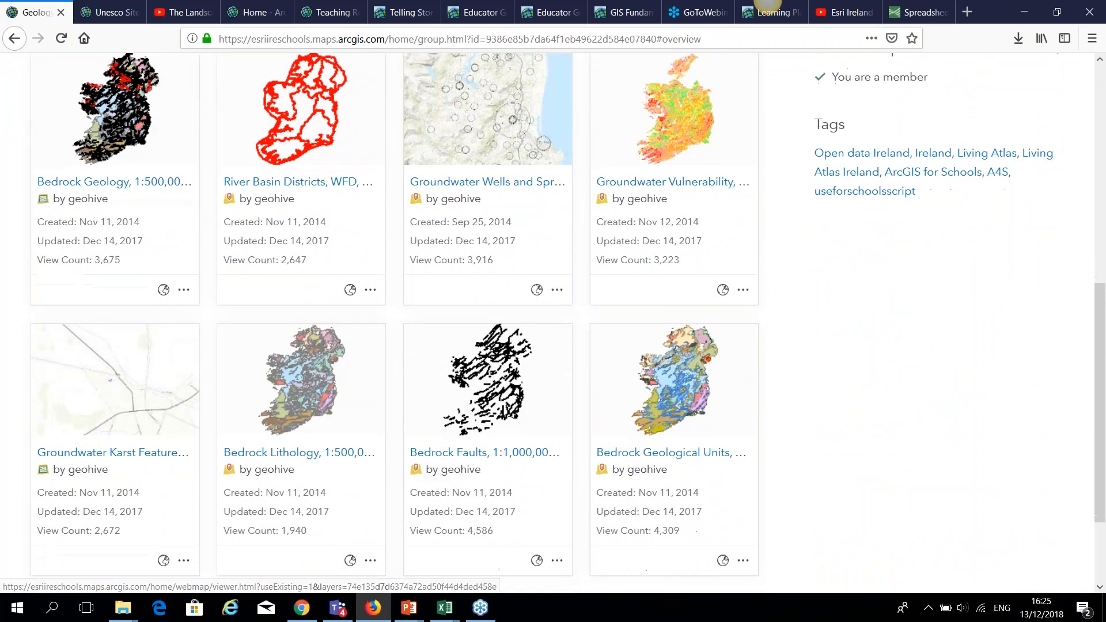
scroll(333, 489, down, 1)
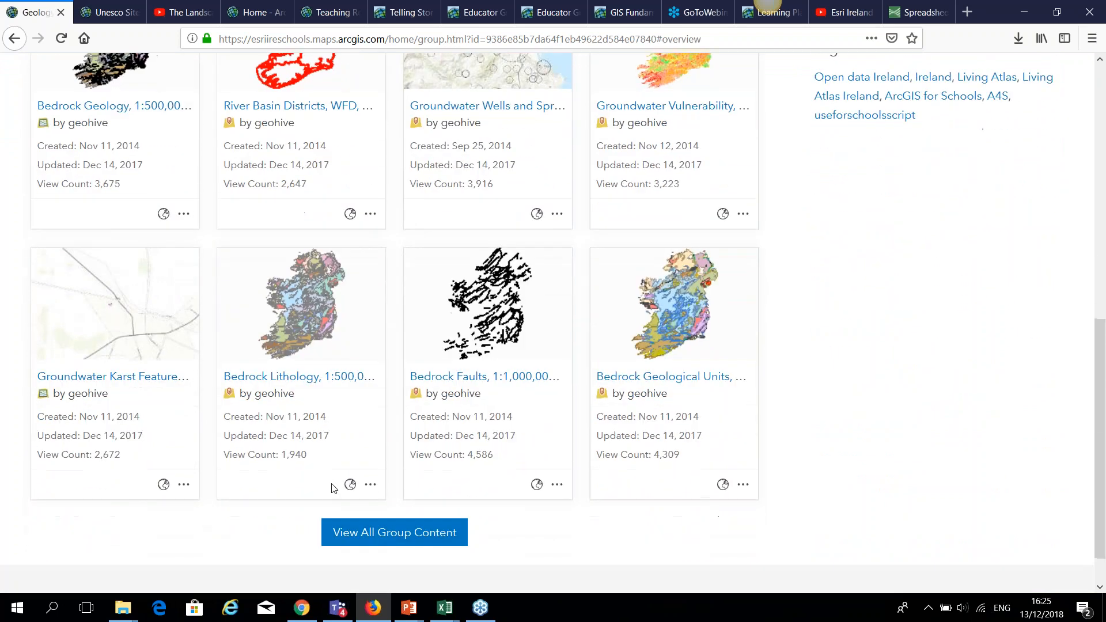
scroll(433, 472, up, 7)
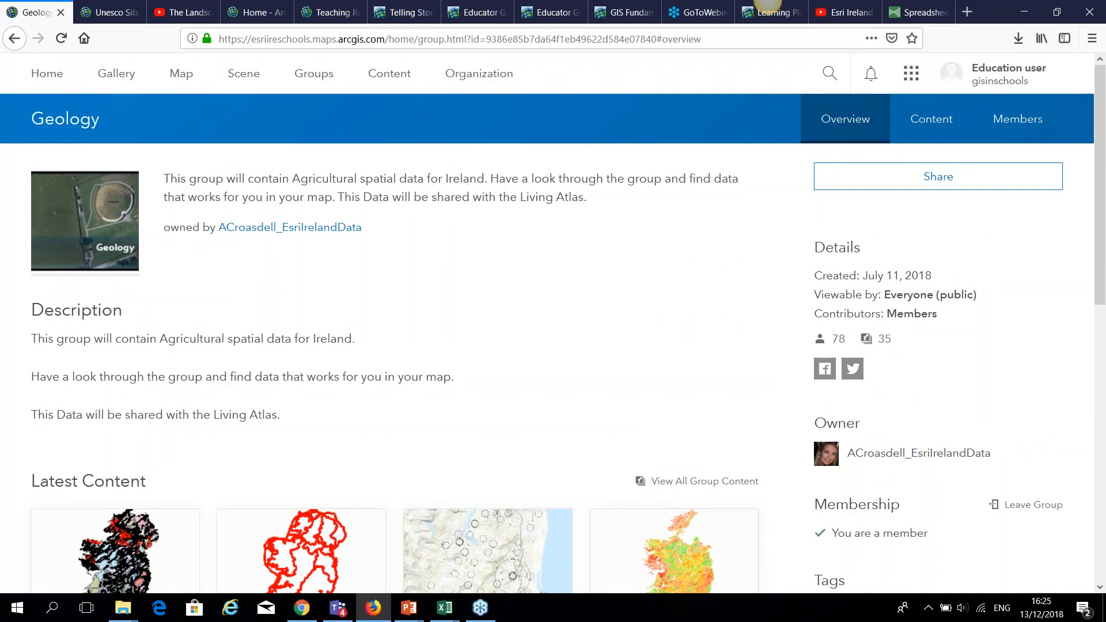
scroll(484, 461, down, 2)
scroll(484, 461, up, 2)
click(314, 73)
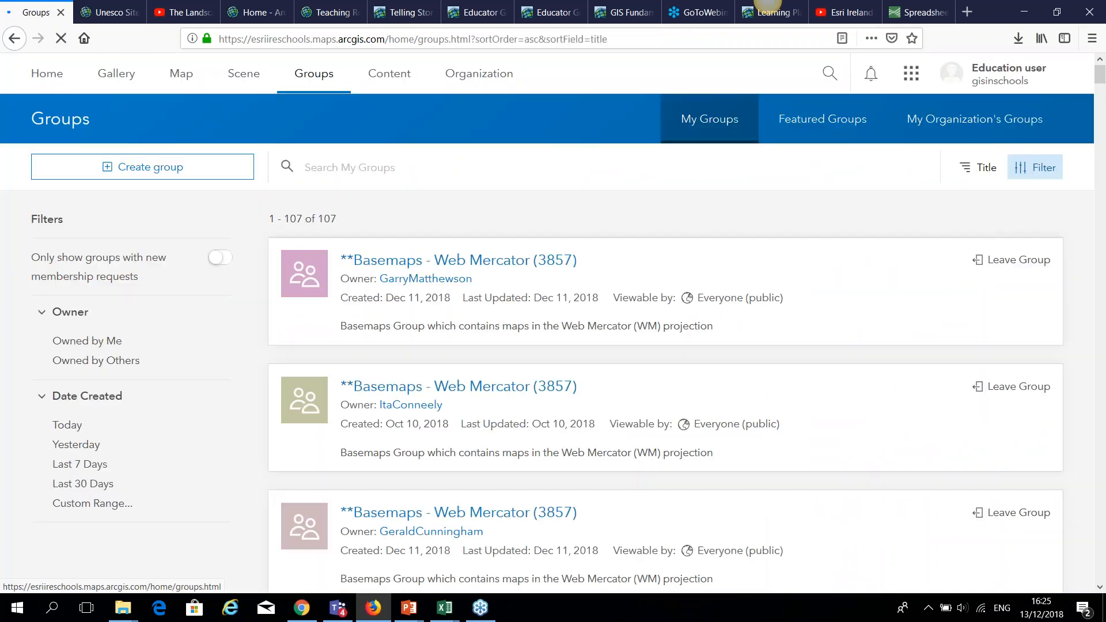
Start a new group and name it 'First Year Class'.
click(157, 165)
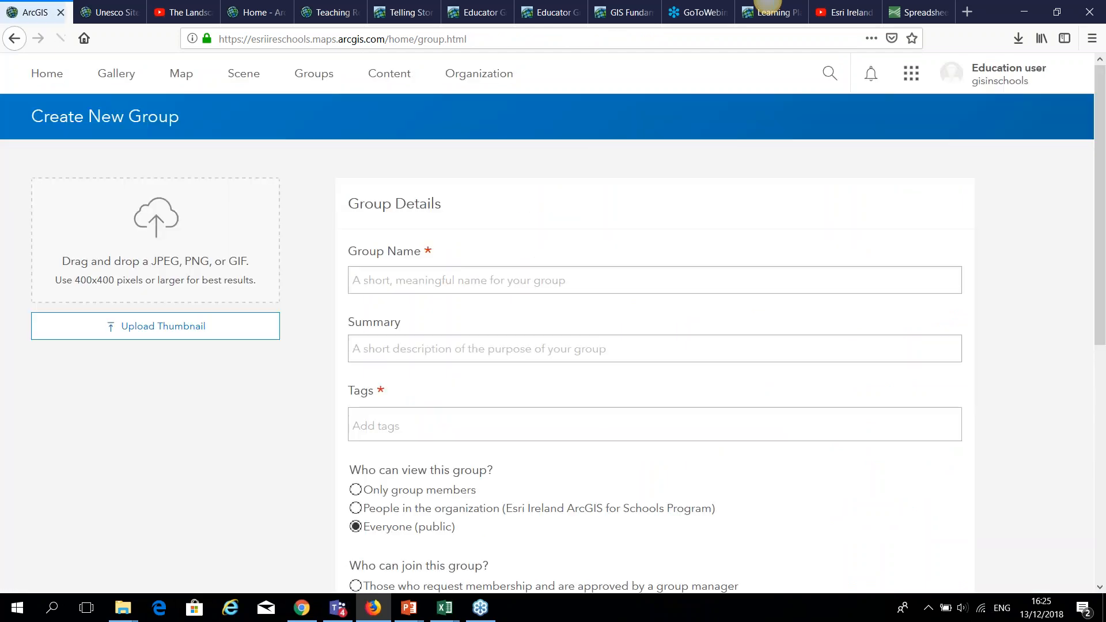
click(368, 272)
text(C)
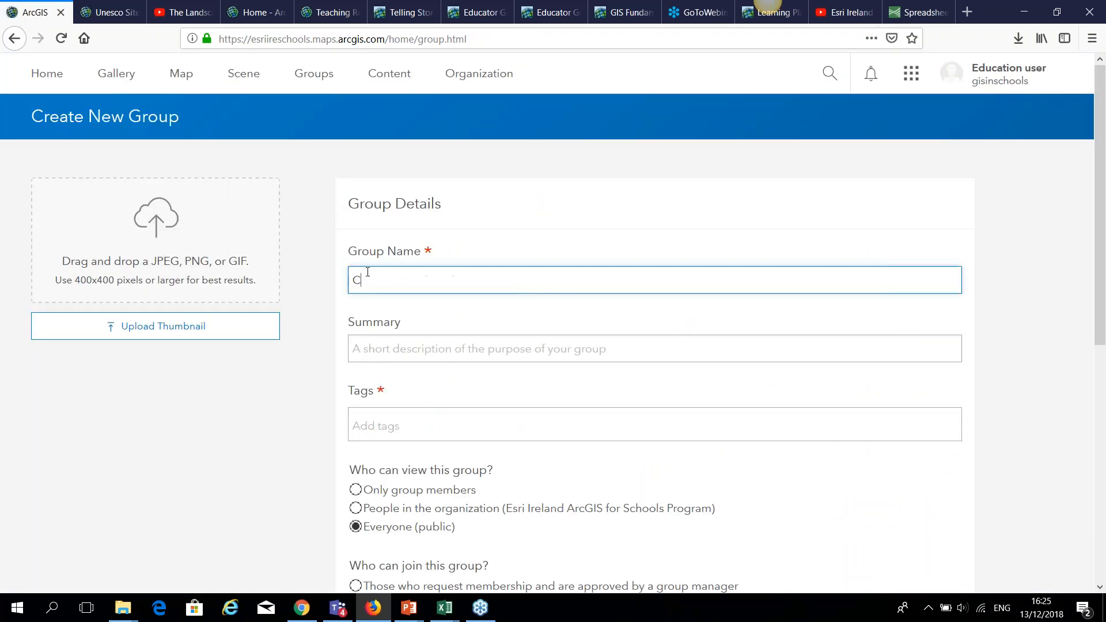
key(BackSpace)
text(First Year Class)
drag(432, 280, 338, 279)
Use 'First Year Class' as summary and tag, make it organization-viewable, and create it.
click(373, 348)
text(First Year Class)
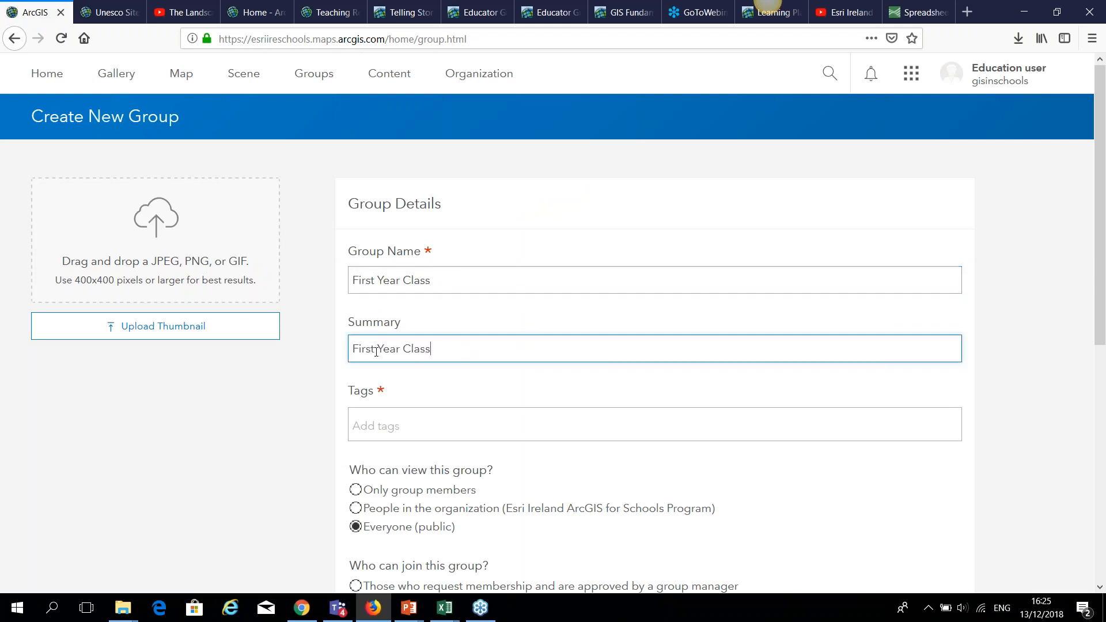
click(399, 425)
text(First Year Class)
key(Return)
scroll(318, 478, down, 2)
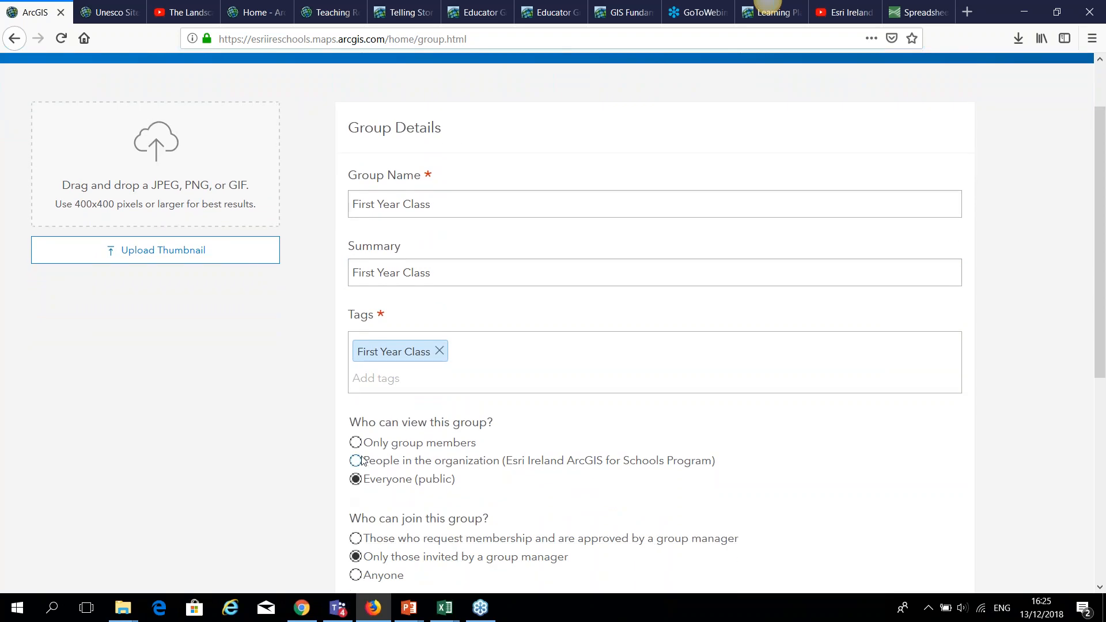
click(356, 461)
scroll(323, 470, down, 4)
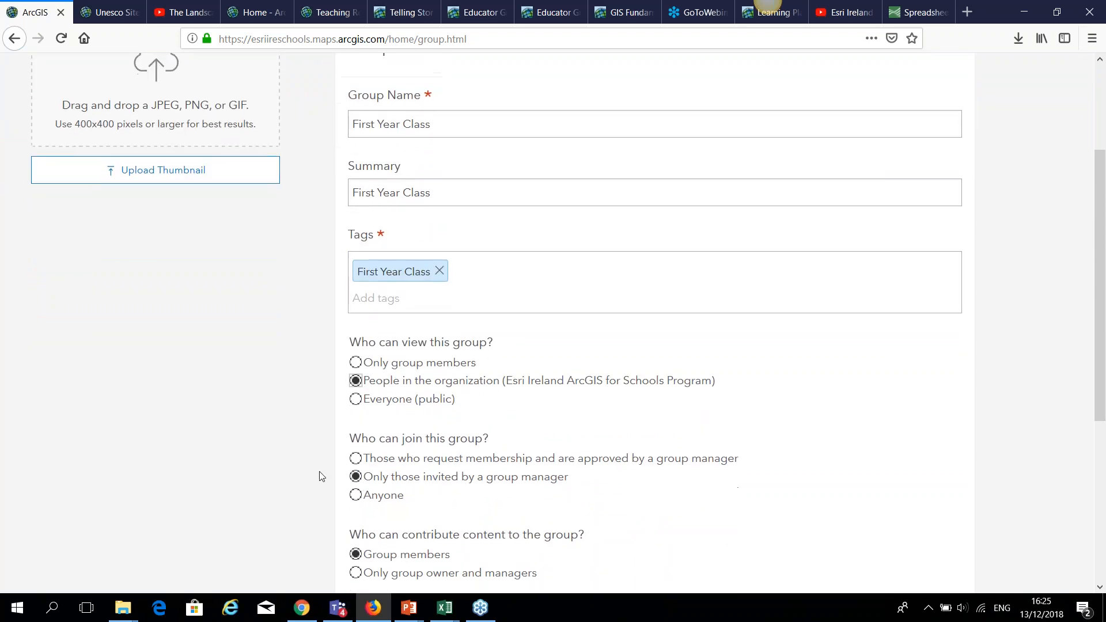
scroll(337, 455, down, 6)
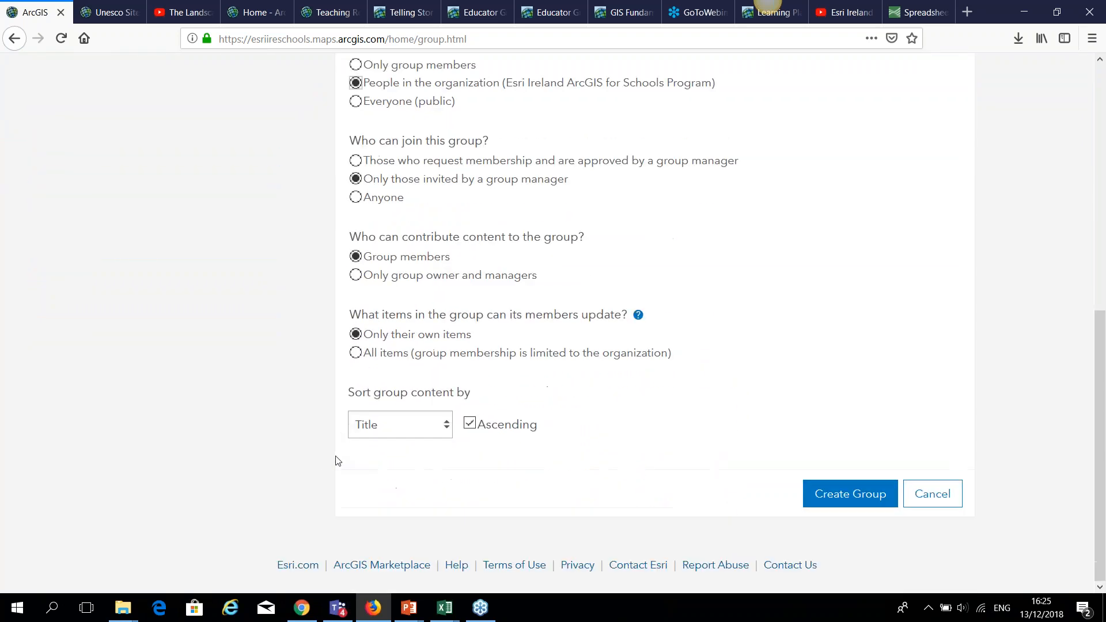
click(841, 495)
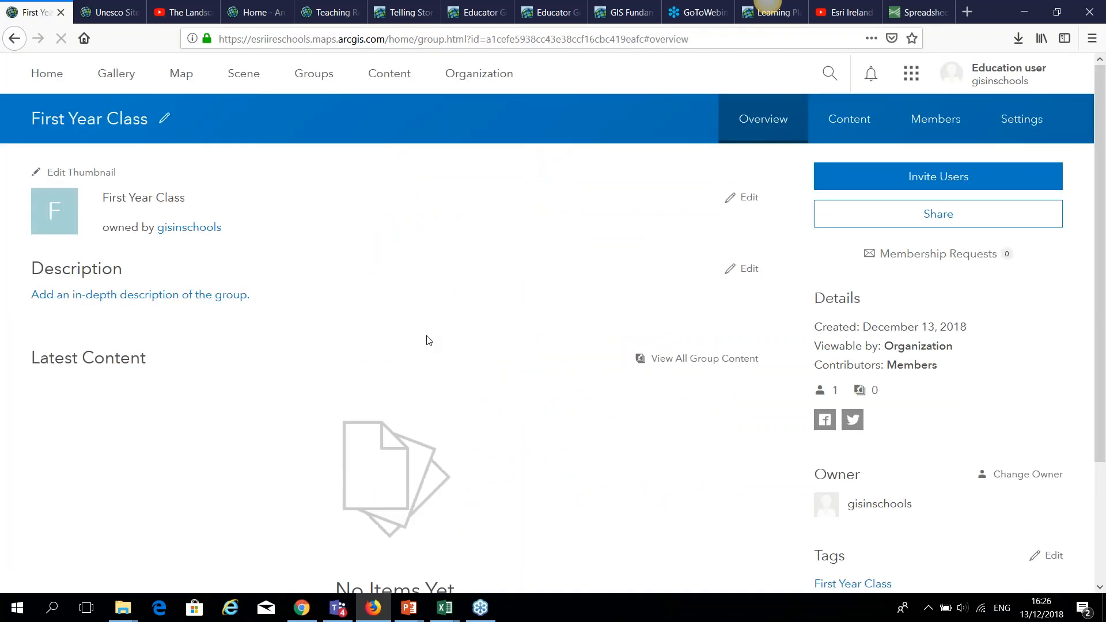
Invite two organization members to First Year Class, sending a separate invitation for each.
click(888, 182)
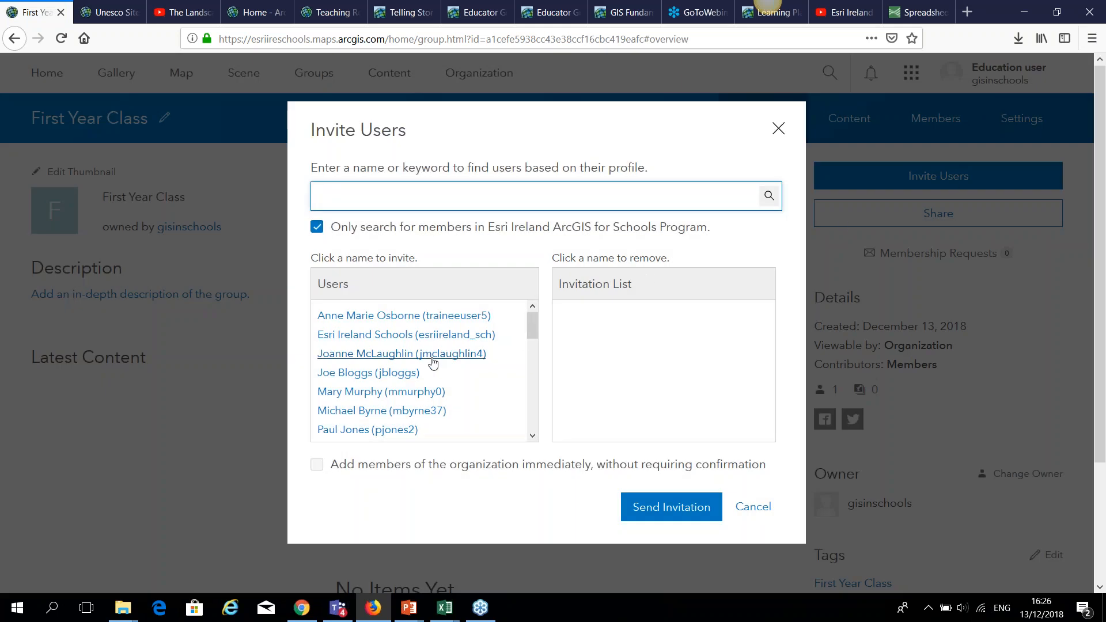
click(424, 396)
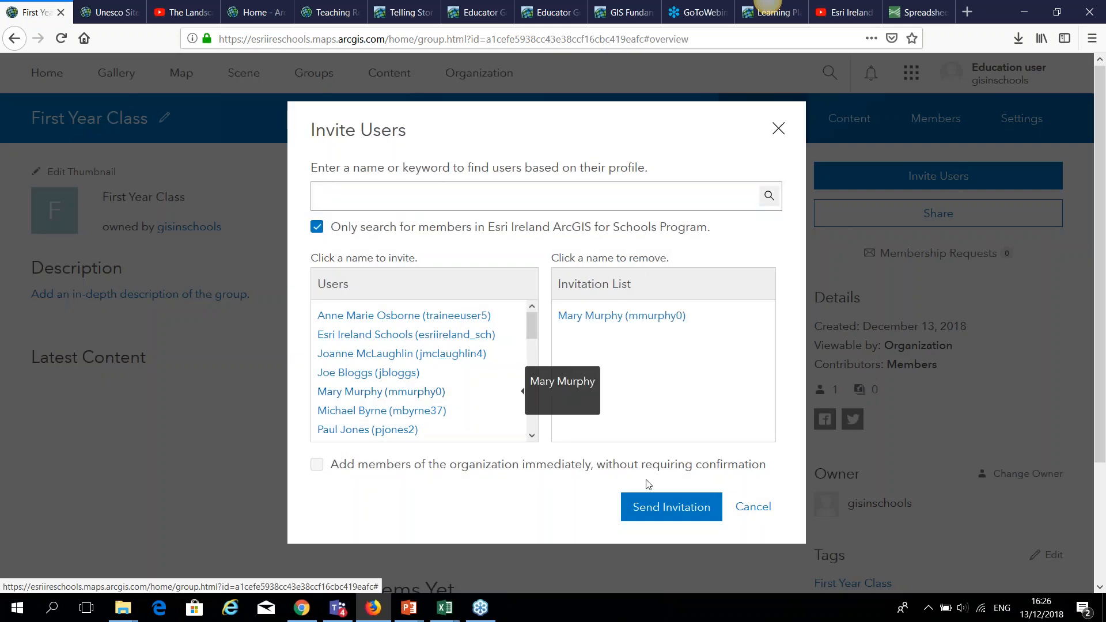
click(669, 513)
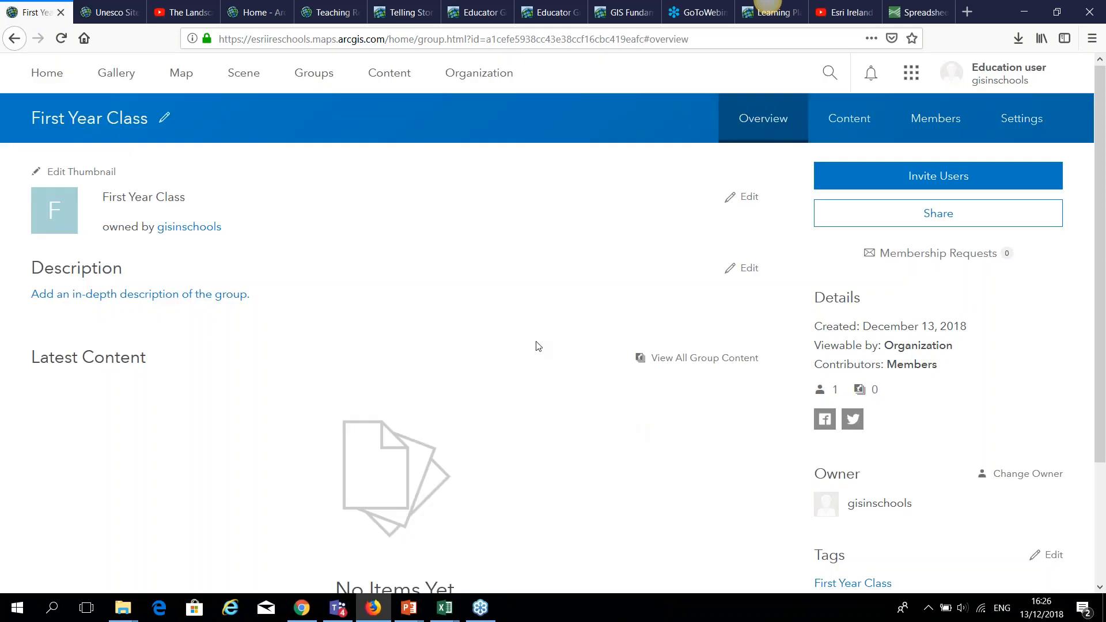
click(907, 183)
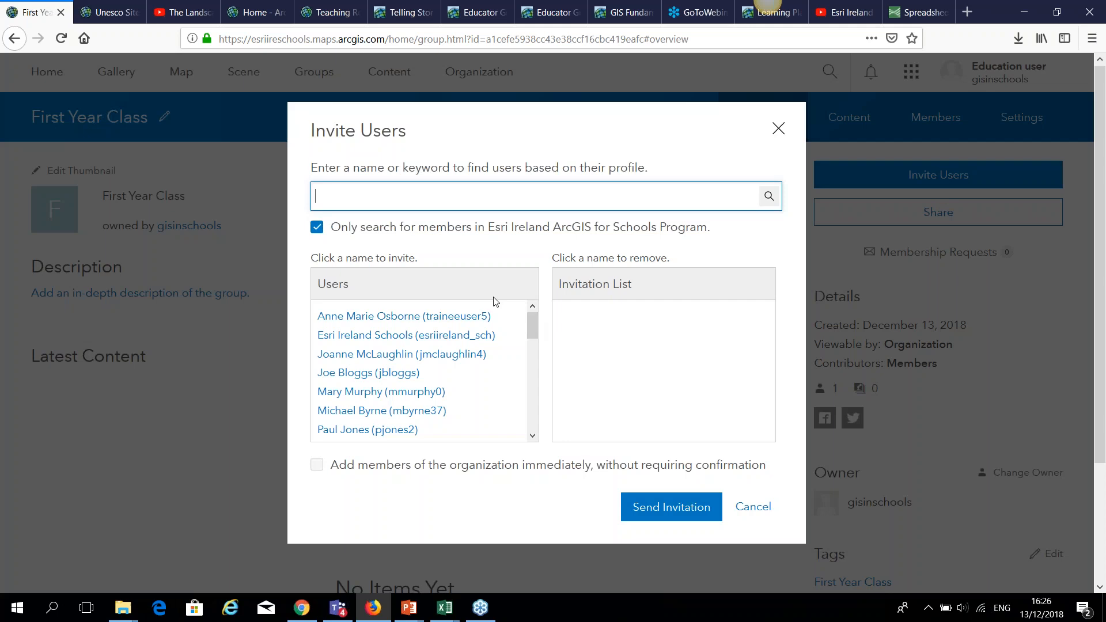
mouse_move(536, 340)
mouse_down()
mouse_move(535, 432)
mouse_move(543, 324)
mouse_up()
click(407, 373)
click(671, 507)
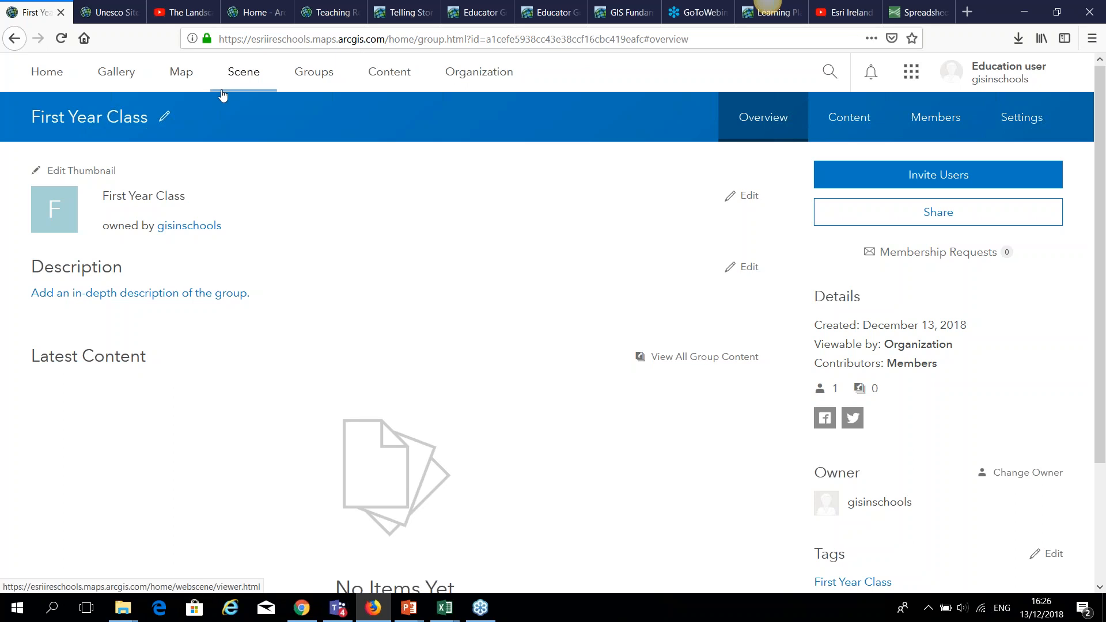
Check the organization overview and member list, open My Content, then bring up the Survey123 confirmation.
click(494, 78)
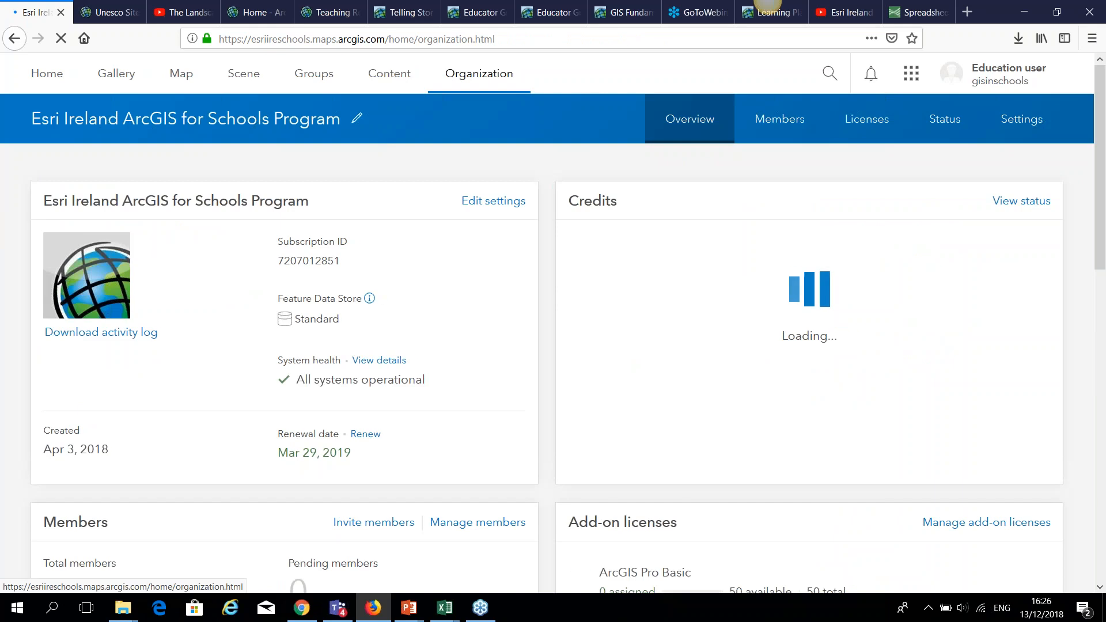
click(780, 121)
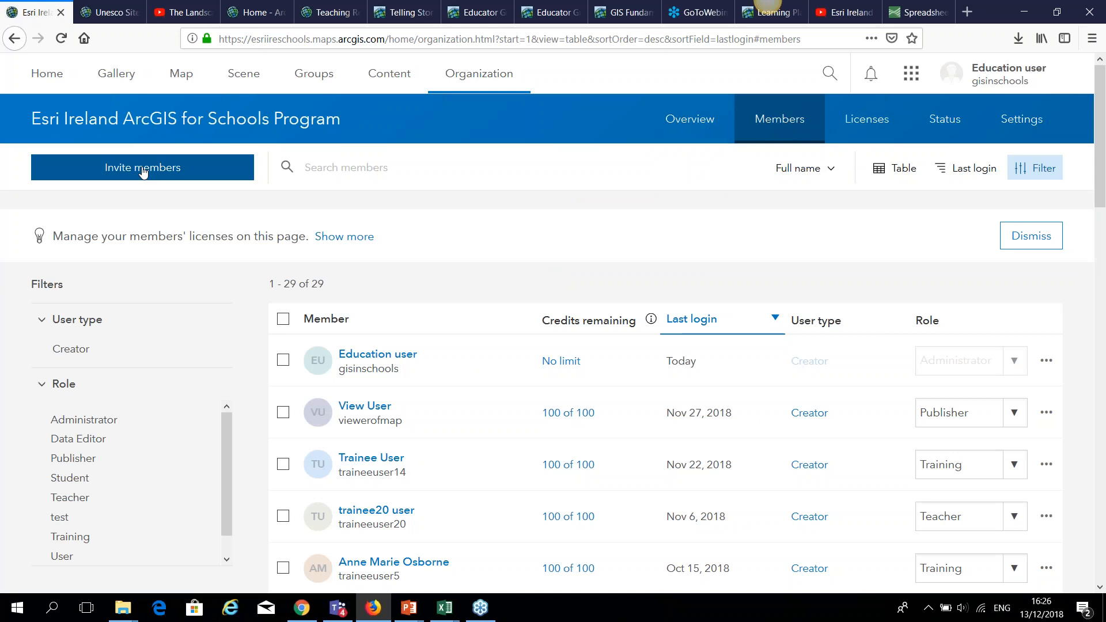
click(390, 73)
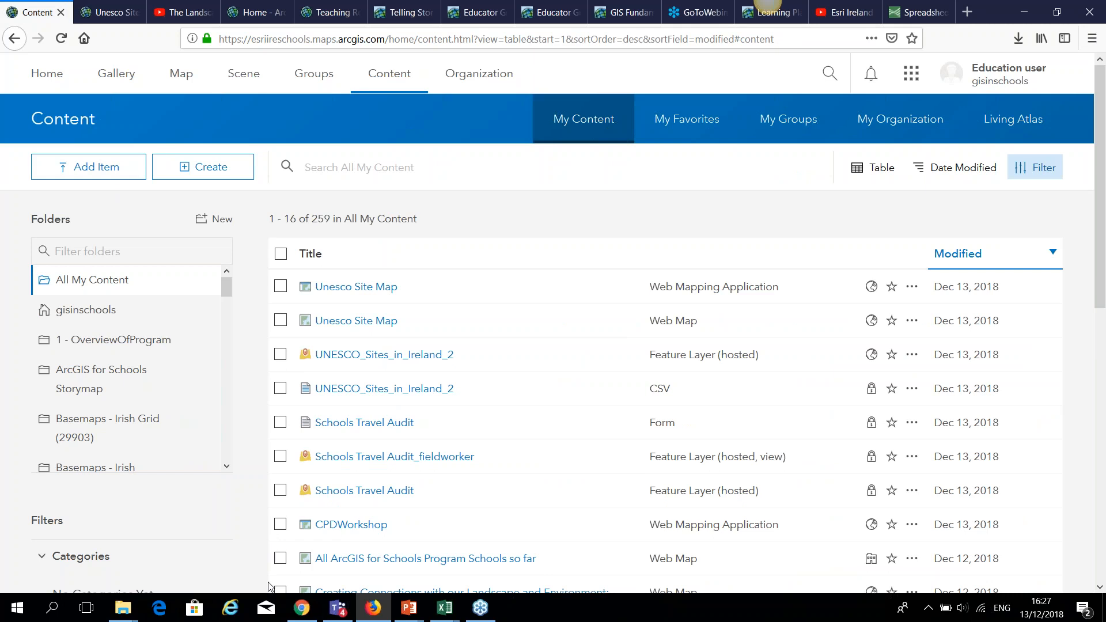
click(298, 611)
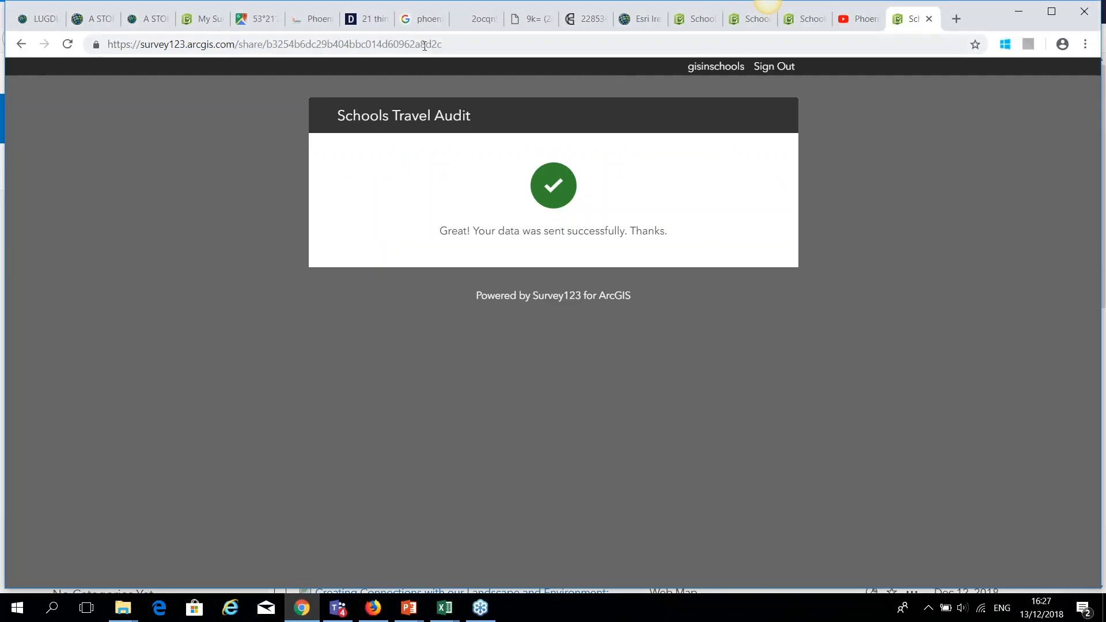
View the My Surveys gallery in Survey123, then return to ArcGIS Online's My Groups list.
click(206, 20)
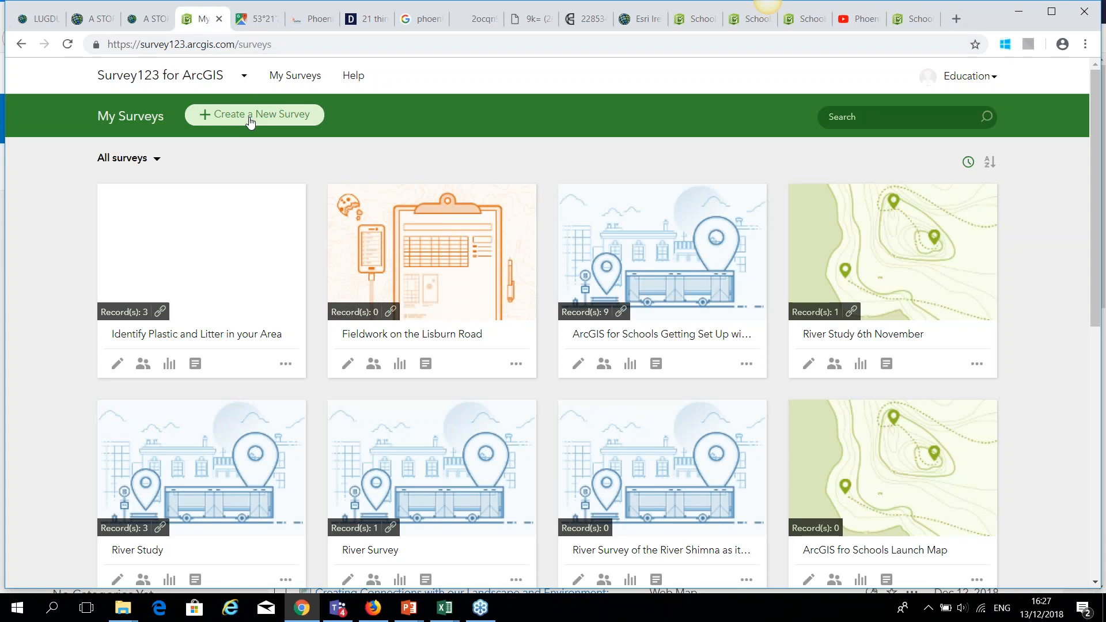
click(377, 619)
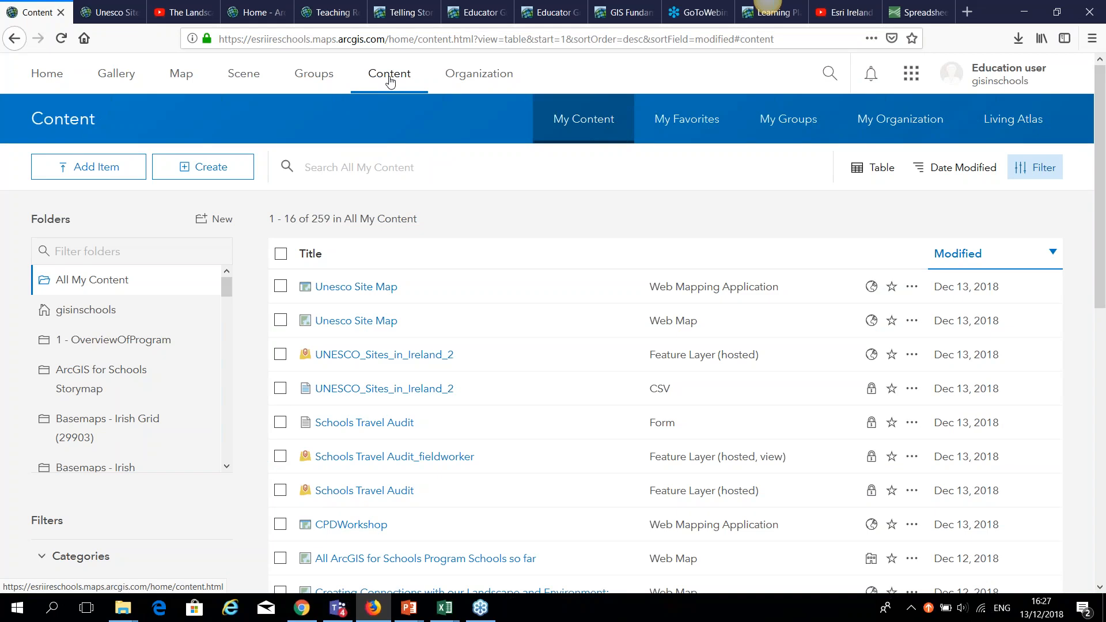
click(314, 78)
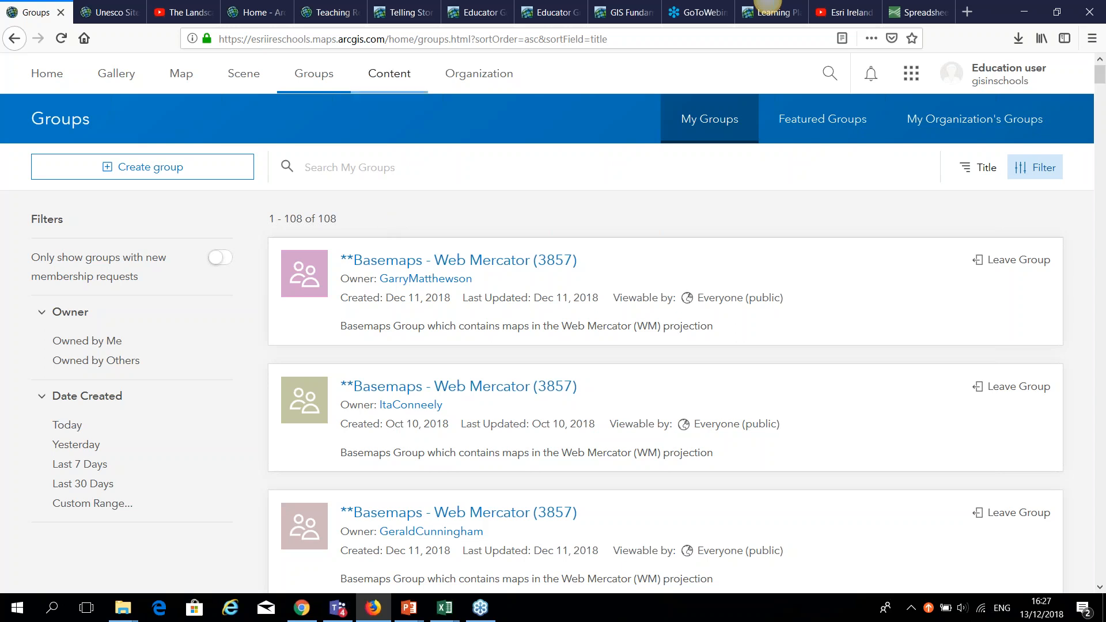
Move between browser windows and tabs to bring the schools.esriuk.com home page forward.
click(258, 13)
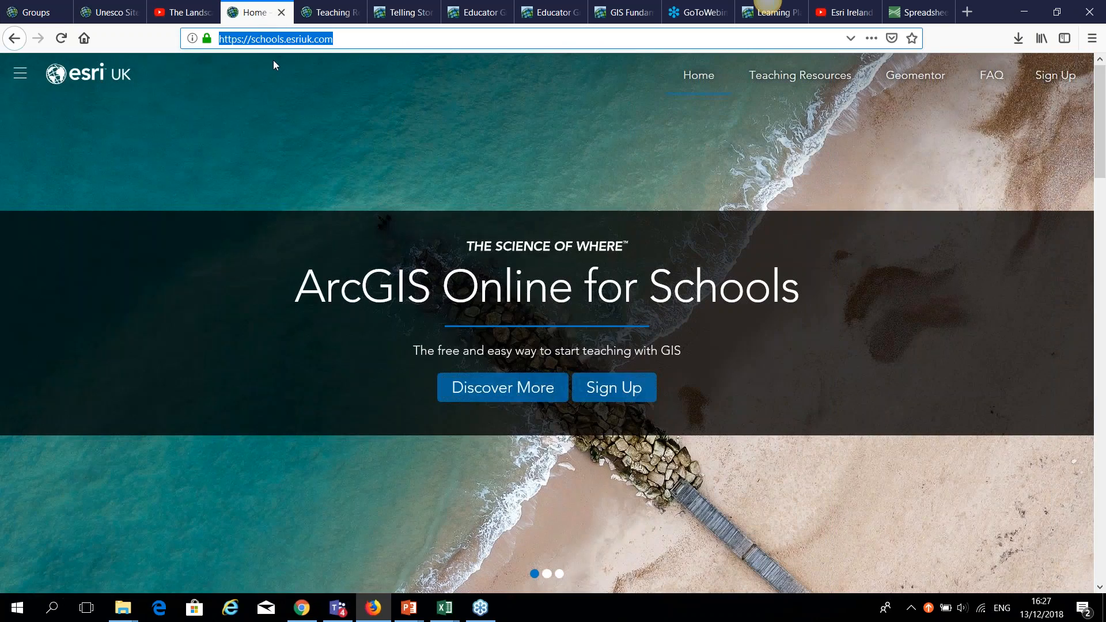
click(300, 606)
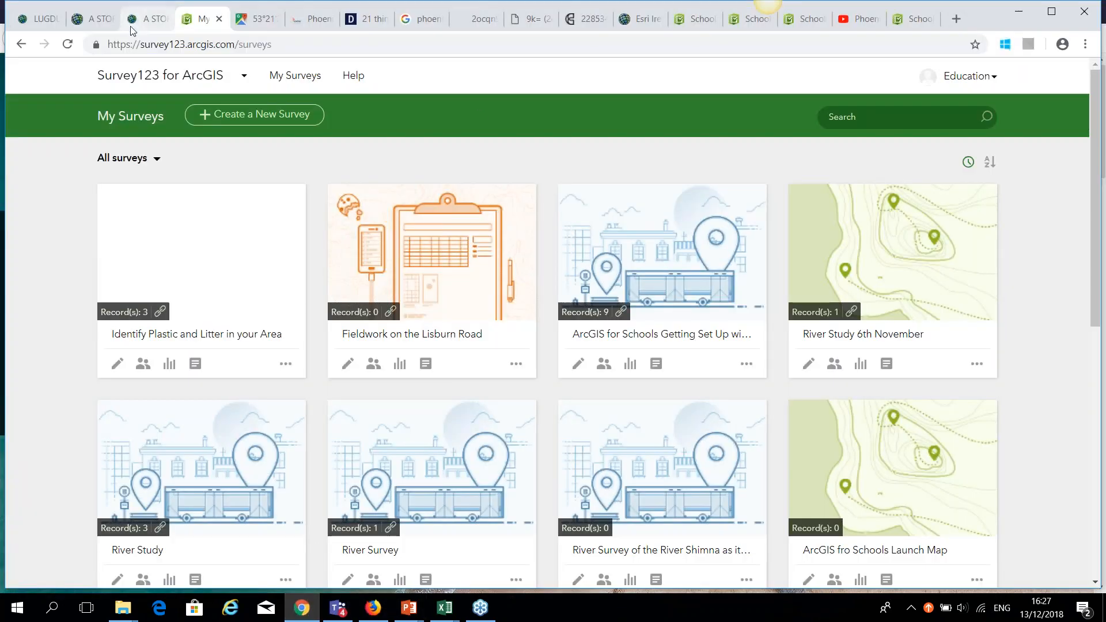
click(640, 18)
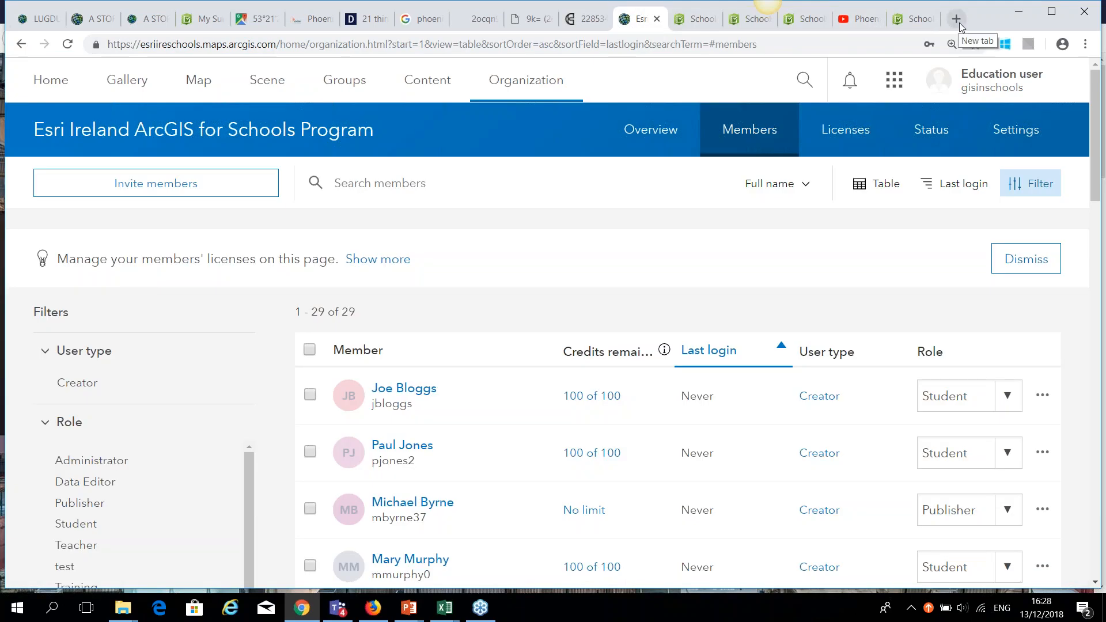
click(959, 23)
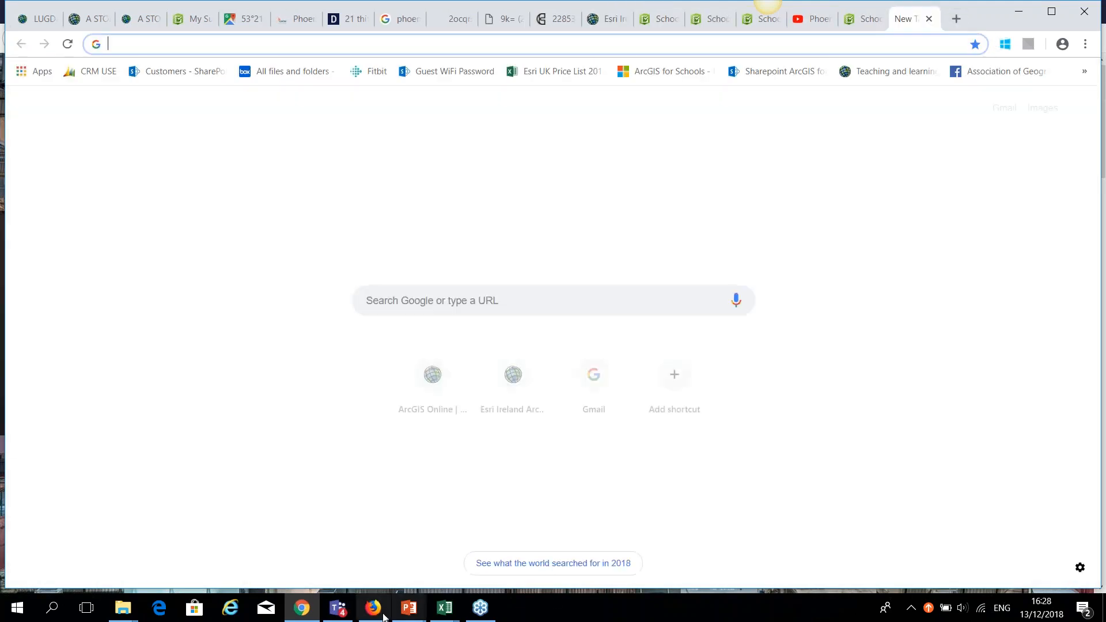
click(383, 615)
Change the web address to schools.esri-ireland.ie to load the Esri Ireland Schools site.
click(351, 42)
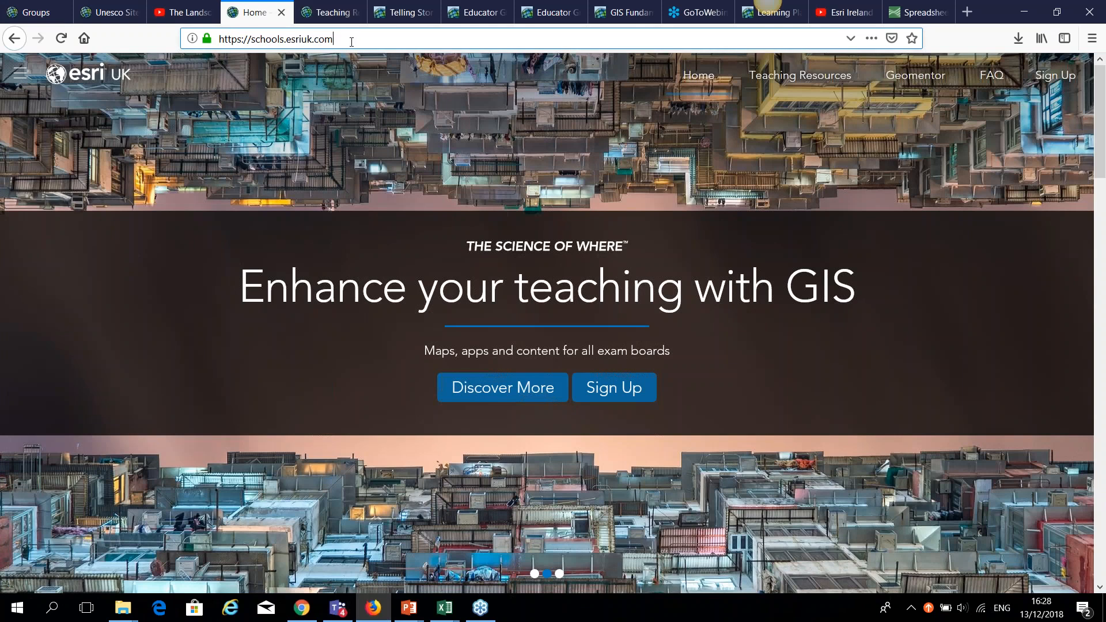
key(BackSpace)
key(BackSpace)
key(BackSpace)
key(BackSpace)
key(BackSpace)
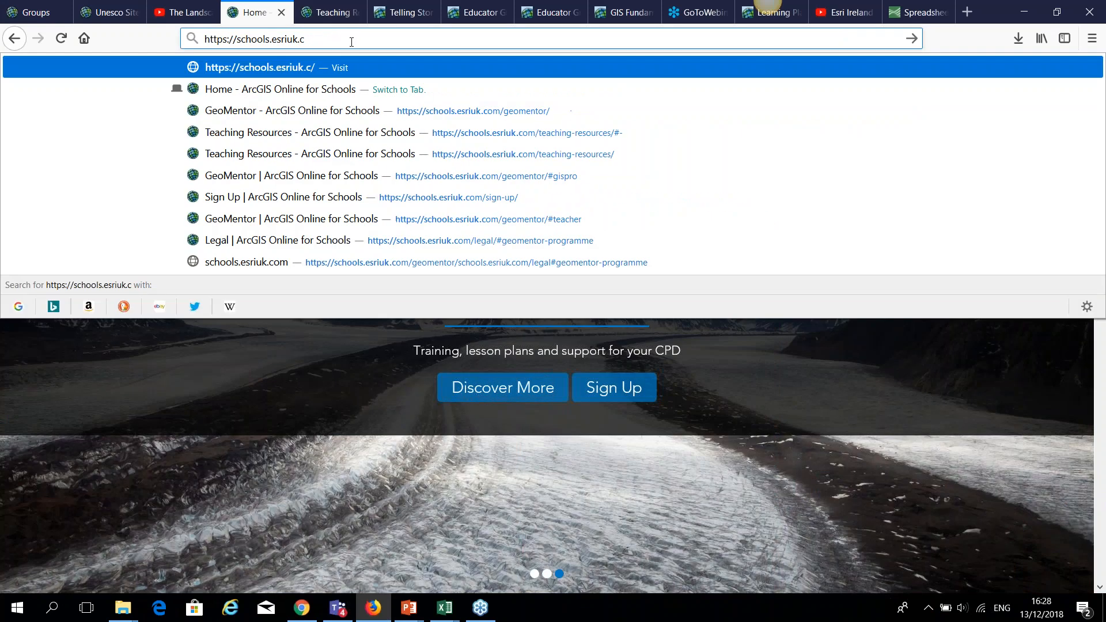
key(BackSpace)
text(-irela)
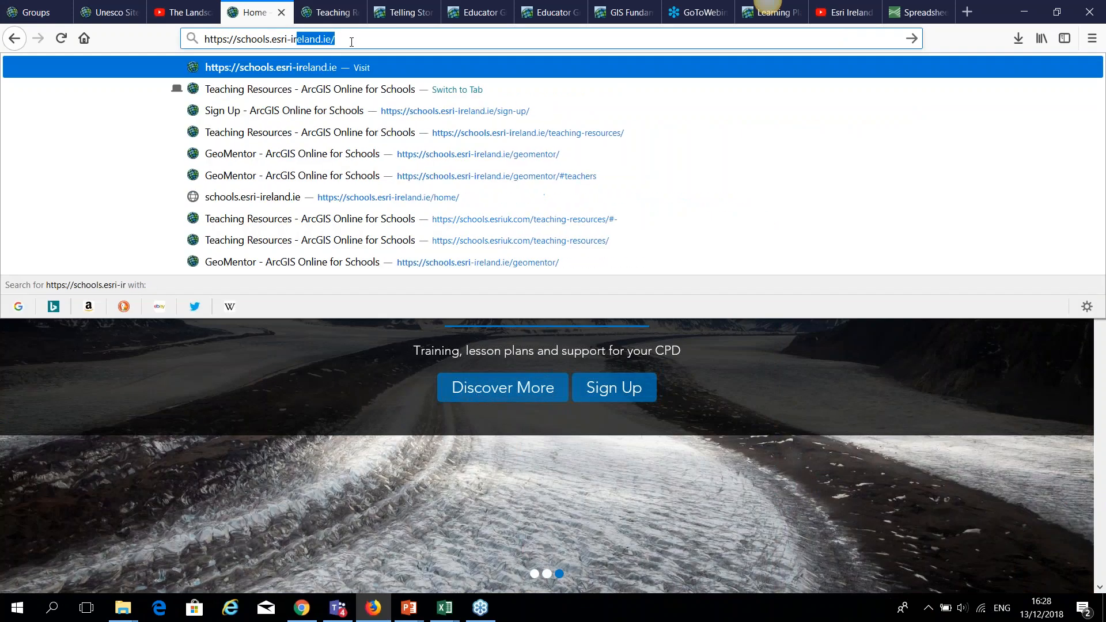
text(nd.ie)
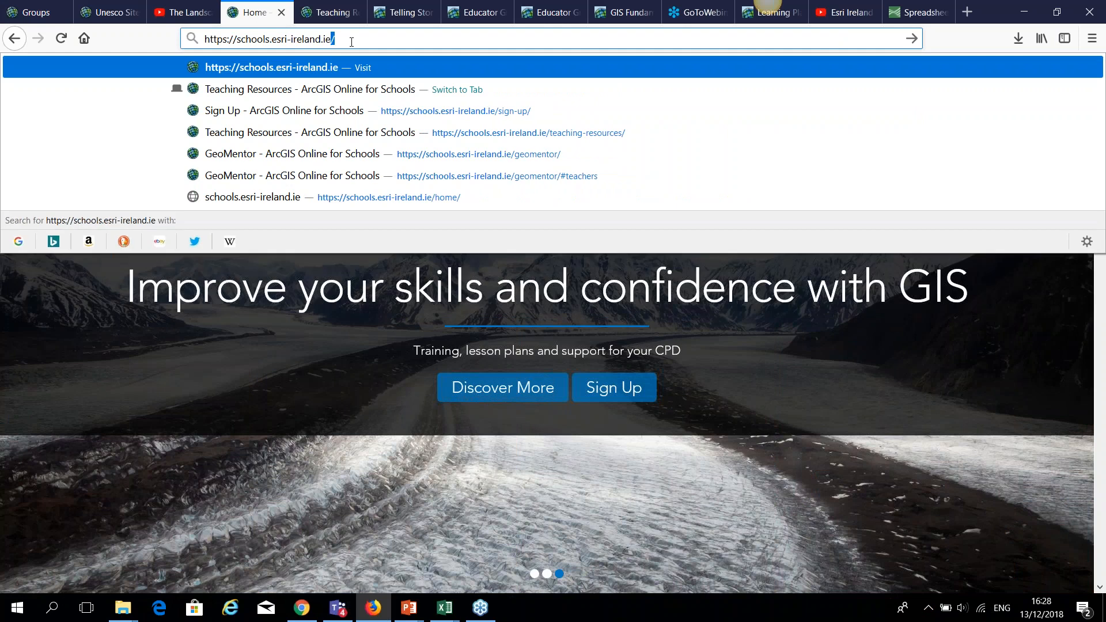
key(Return)
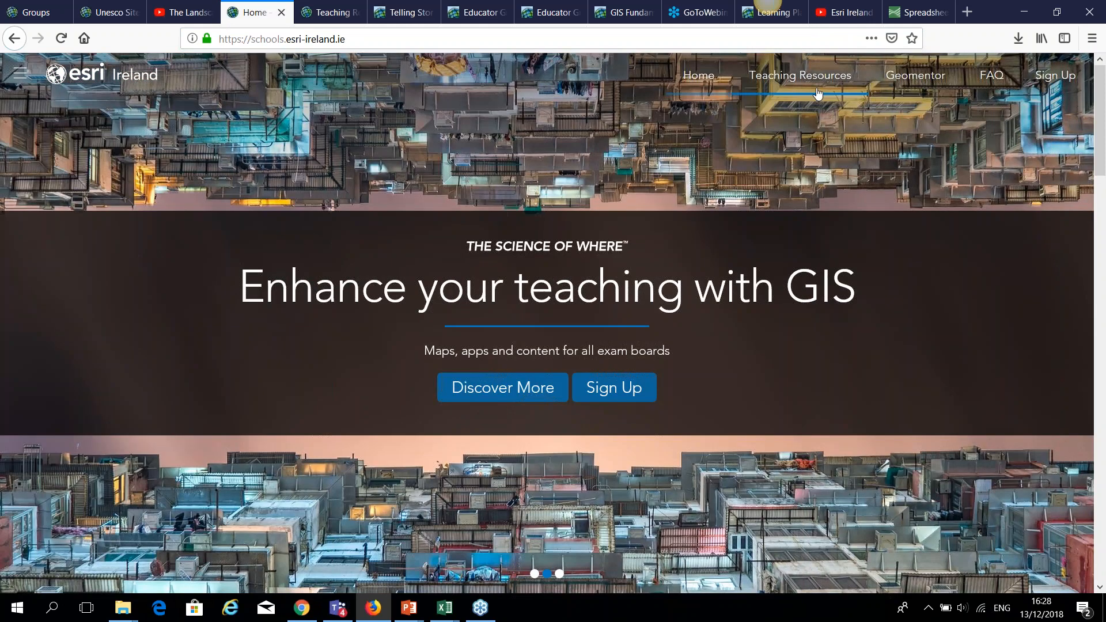
Open Teaching Resources and scroll through its 68 resource cards.
click(814, 77)
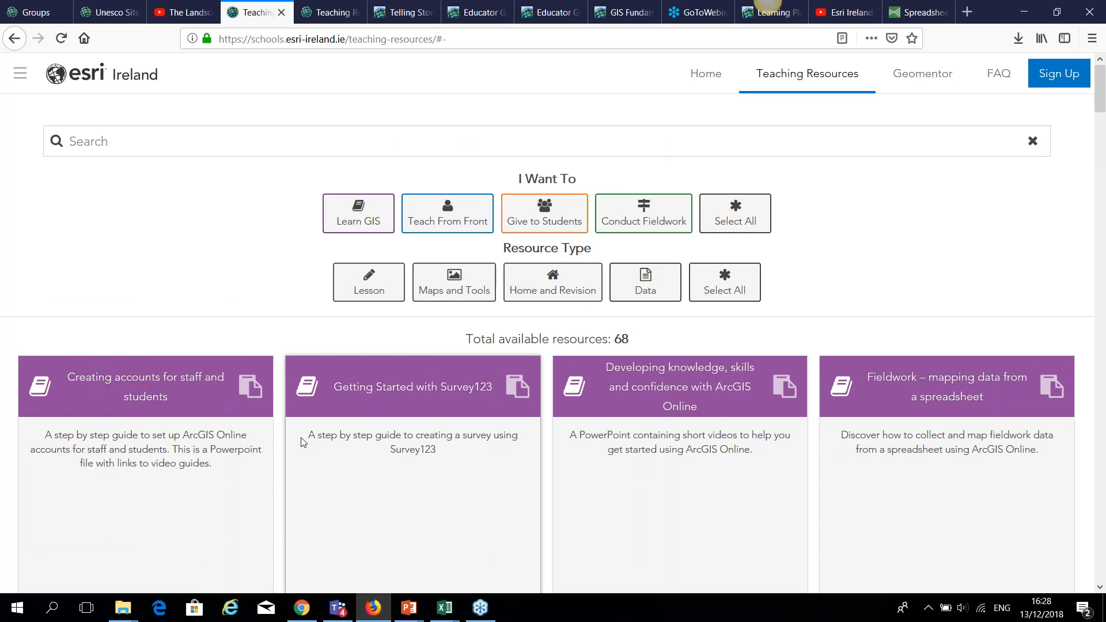
scroll(509, 432, down, 5)
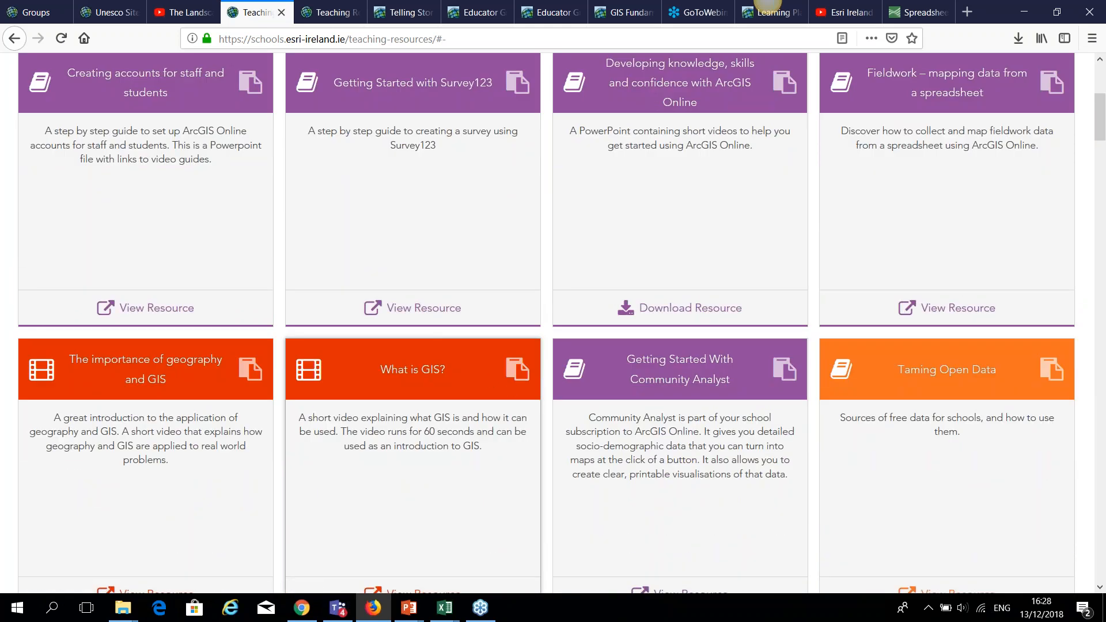
scroll(437, 452, down, 6)
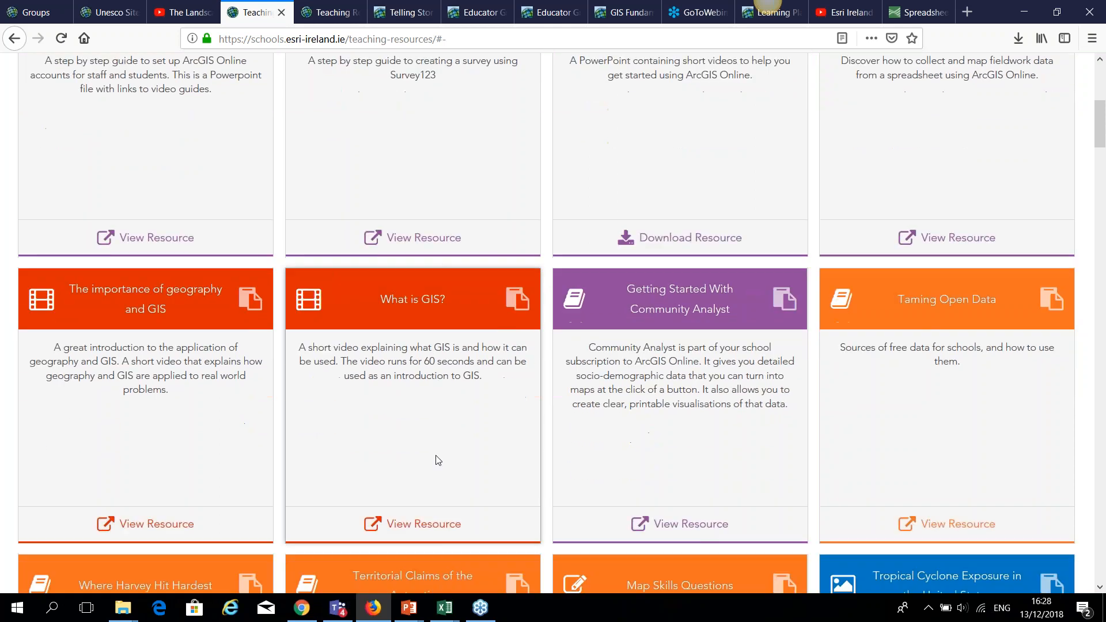
scroll(437, 459, down, 5)
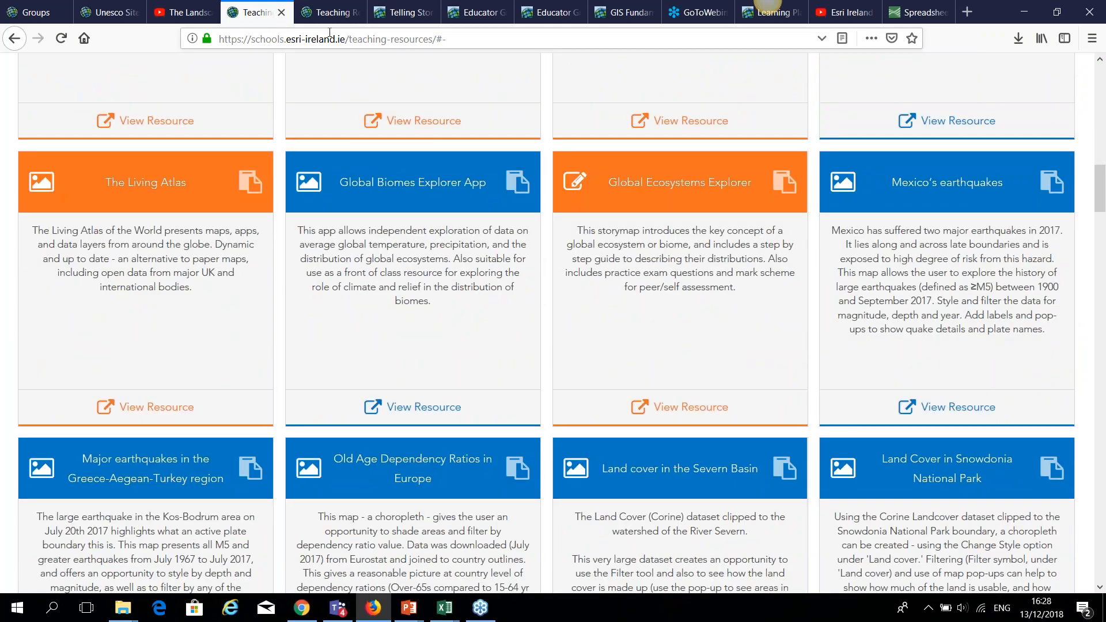
click(327, 13)
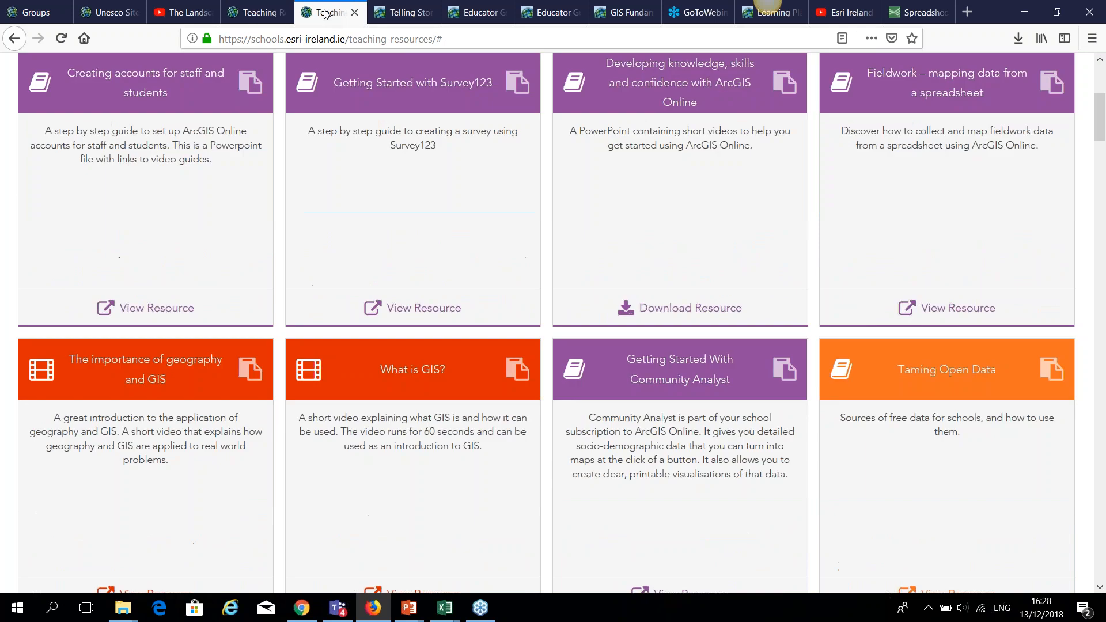
Show the Telling Stories with GIS Maps course page and scroll over its 1-hour free course details.
click(405, 13)
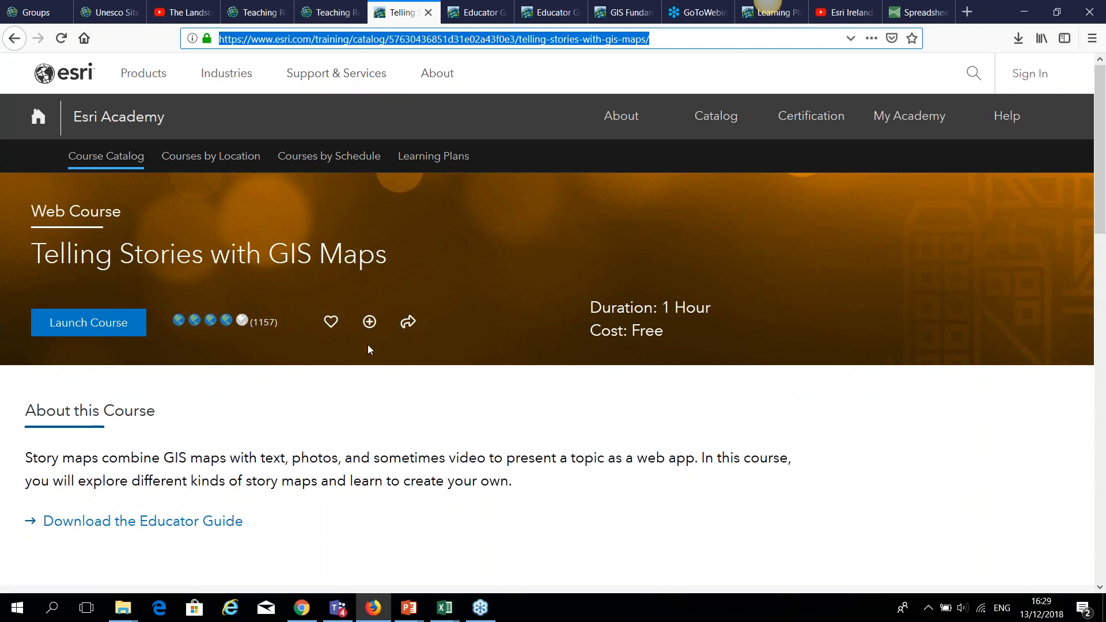
scroll(368, 347, down, 7)
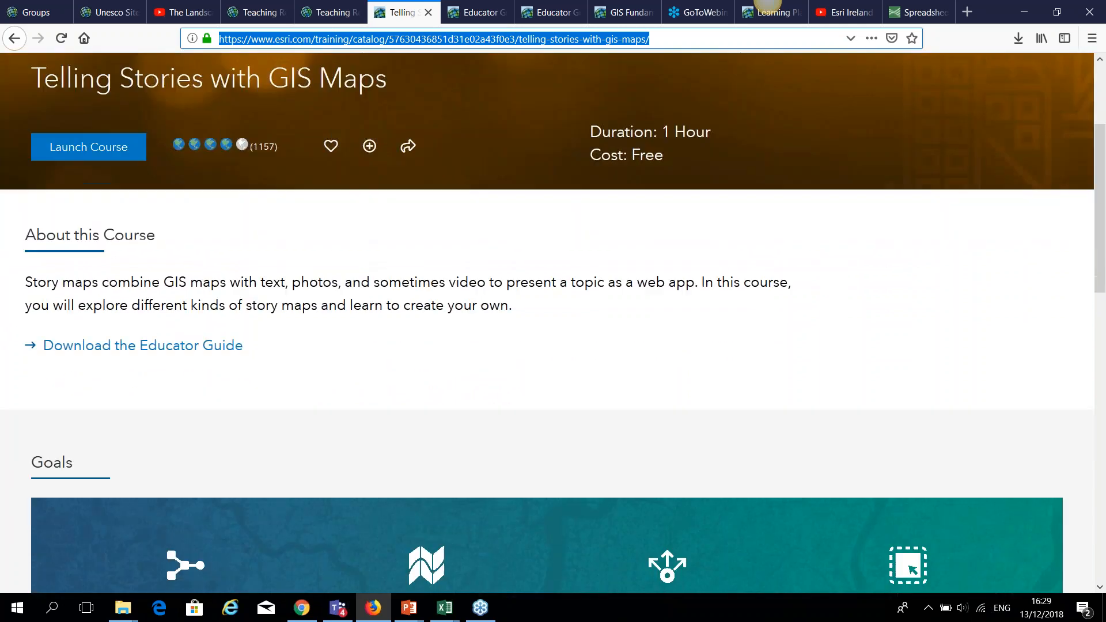
scroll(367, 354, down, 6)
scroll(367, 353, up, 6)
scroll(368, 354, up, 8)
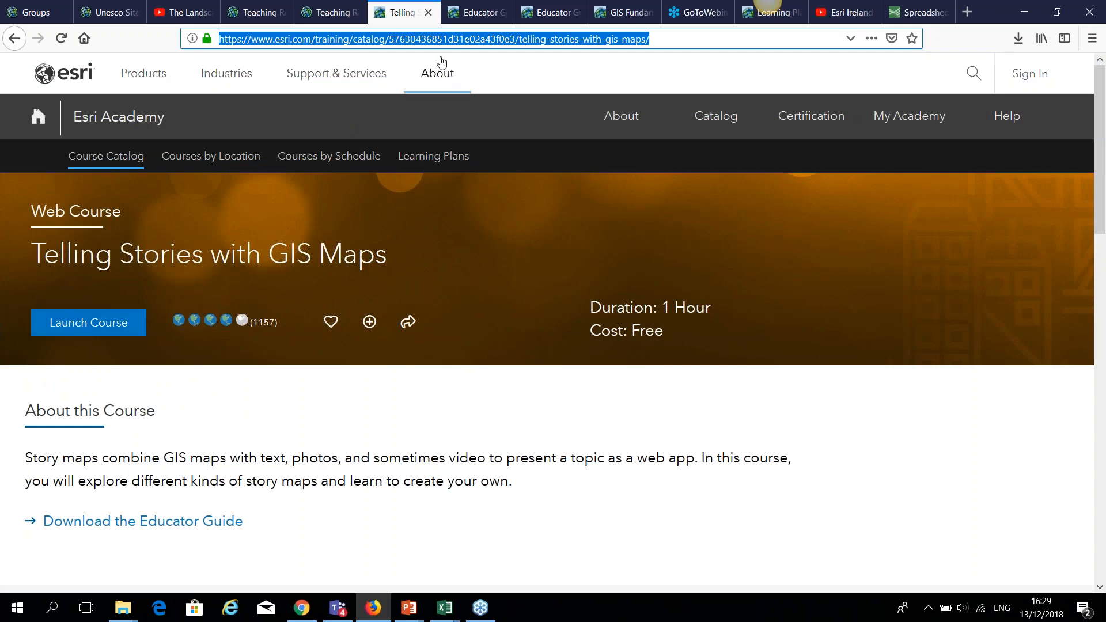
Read pages 16–19 of the Educator Guide PDF, then show the other copy's cover.
click(463, 11)
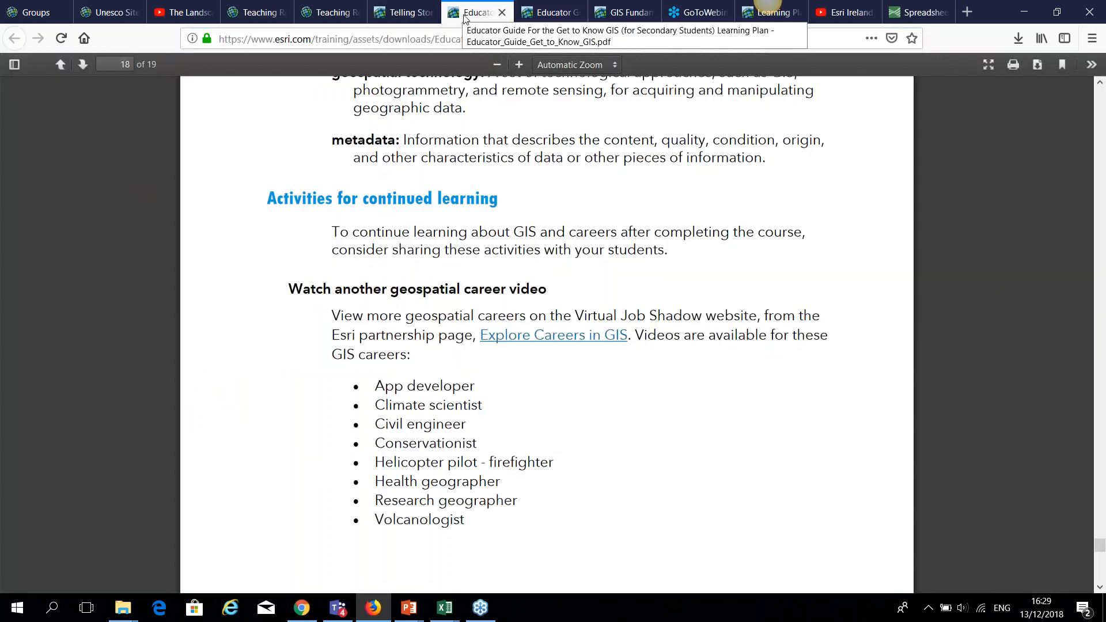
scroll(1005, 511, up, 7)
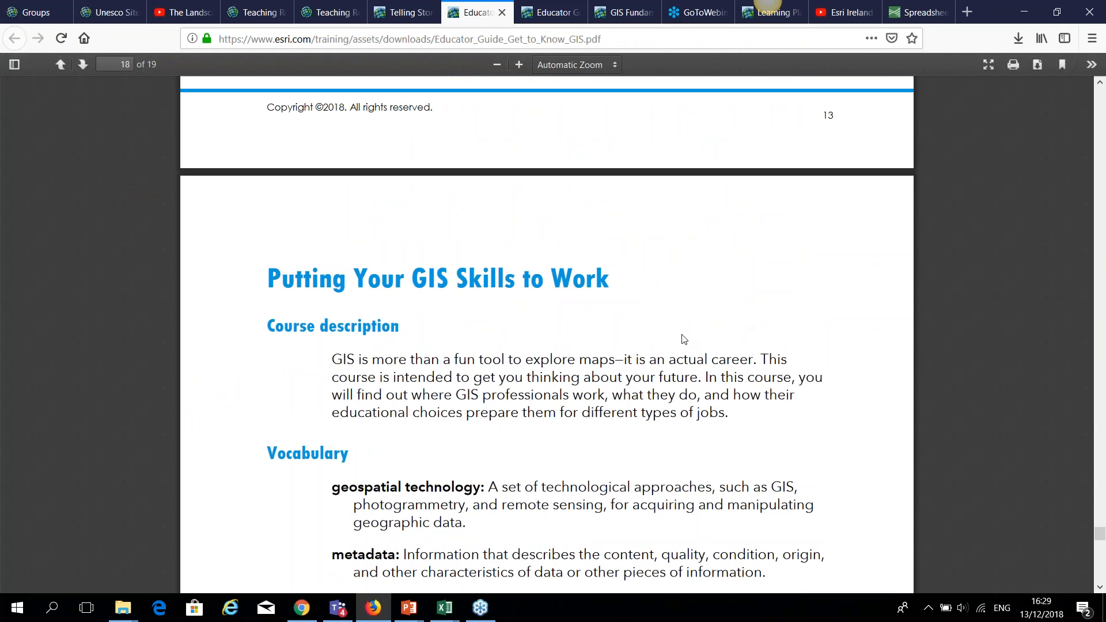
scroll(684, 338, up, 13)
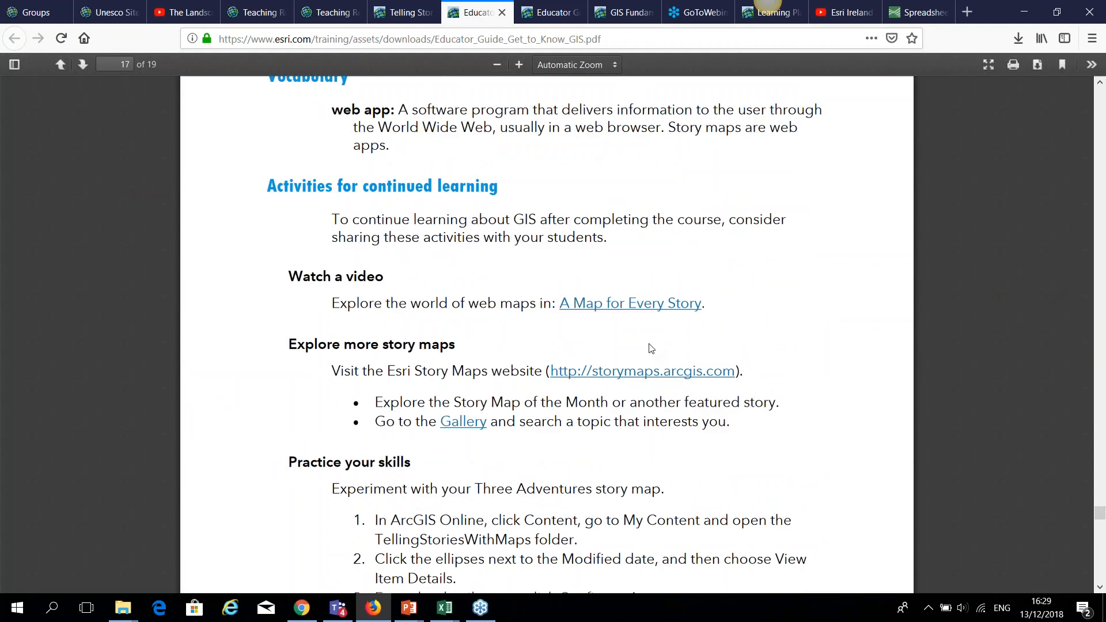
scroll(651, 348, up, 15)
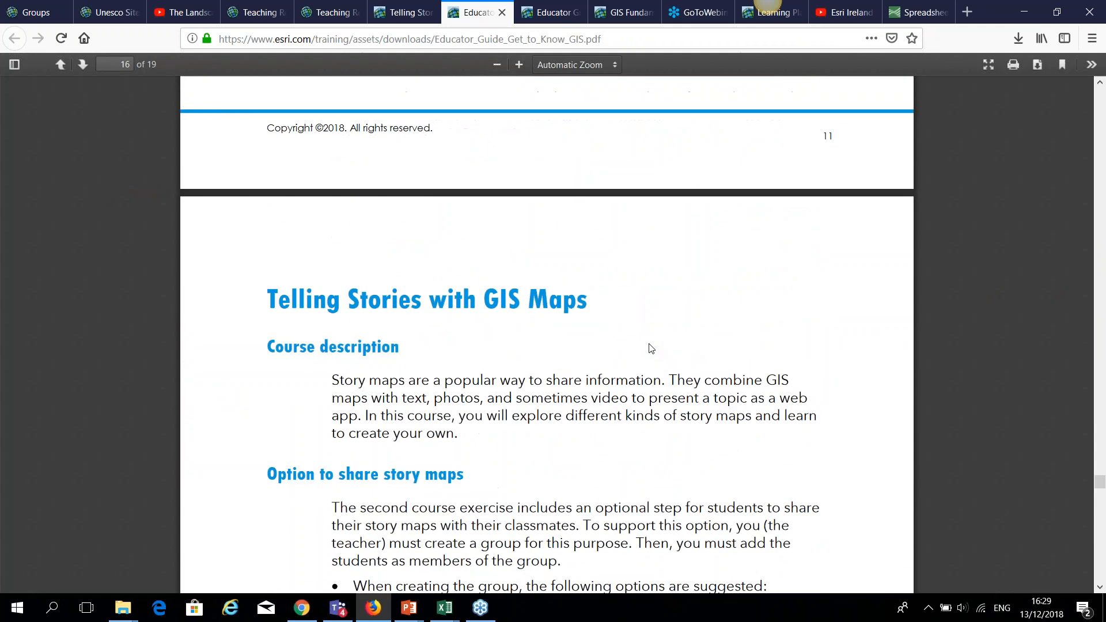
scroll(651, 348, down, 15)
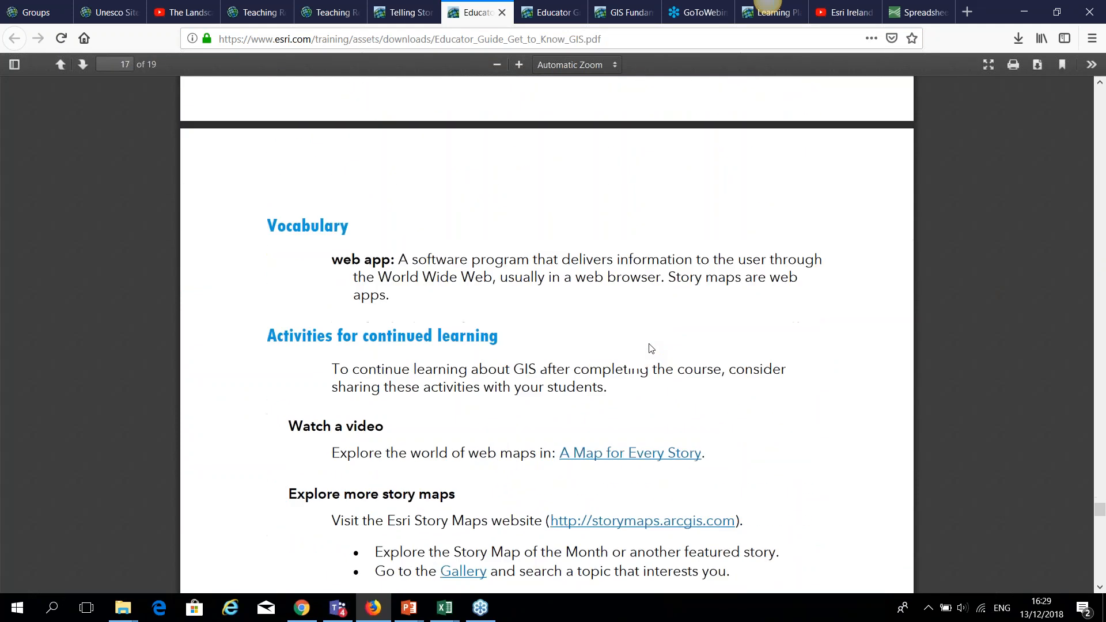
scroll(651, 349, down, 12)
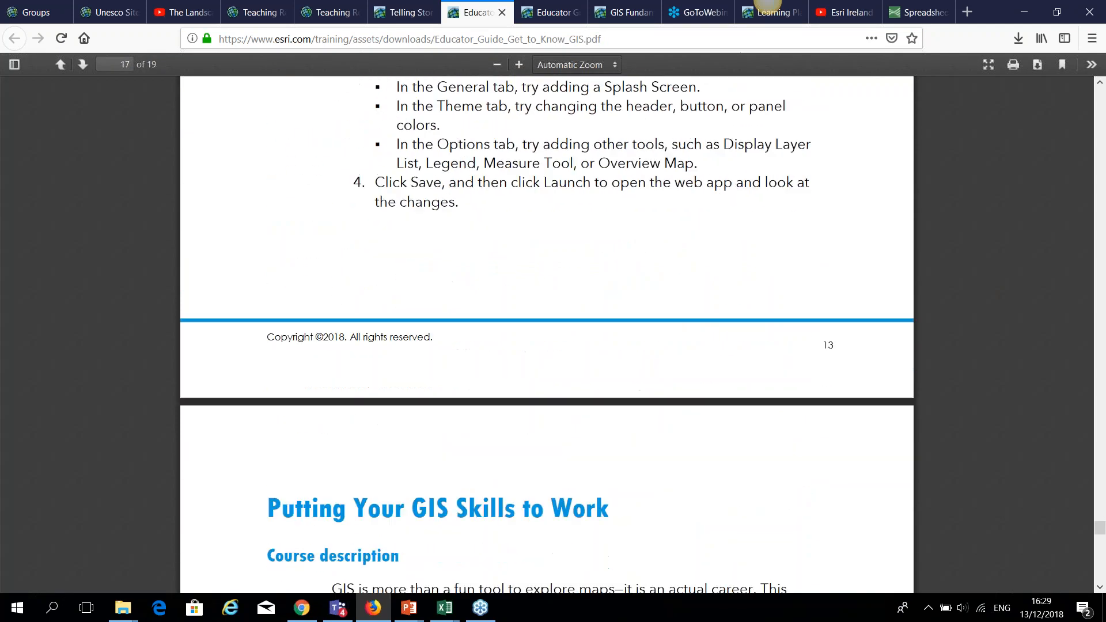
scroll(651, 349, down, 10)
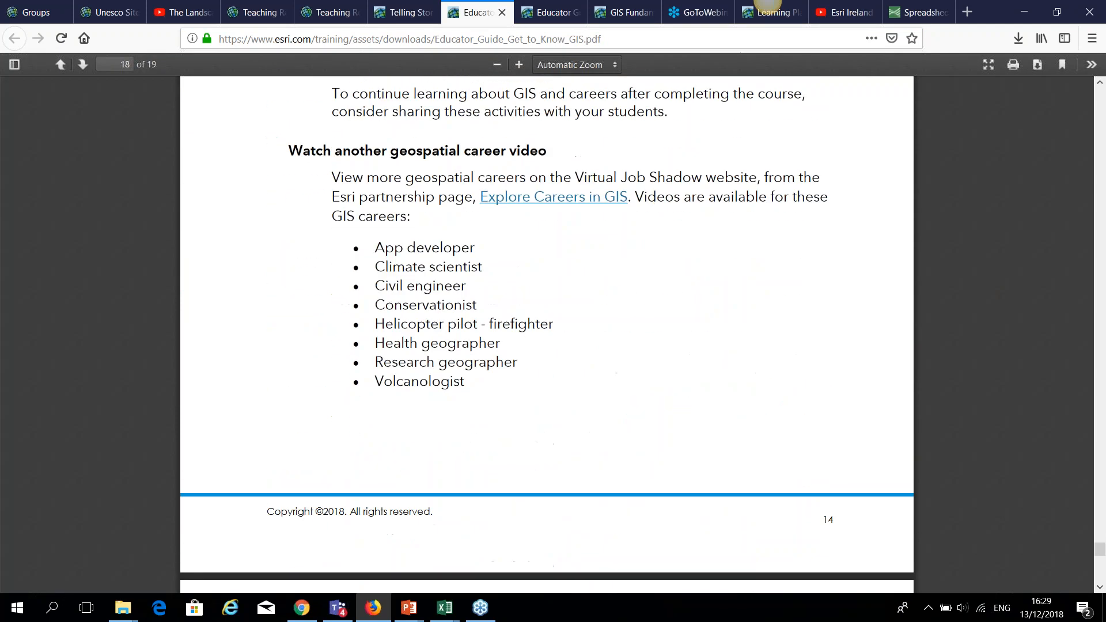
scroll(651, 349, down, 5)
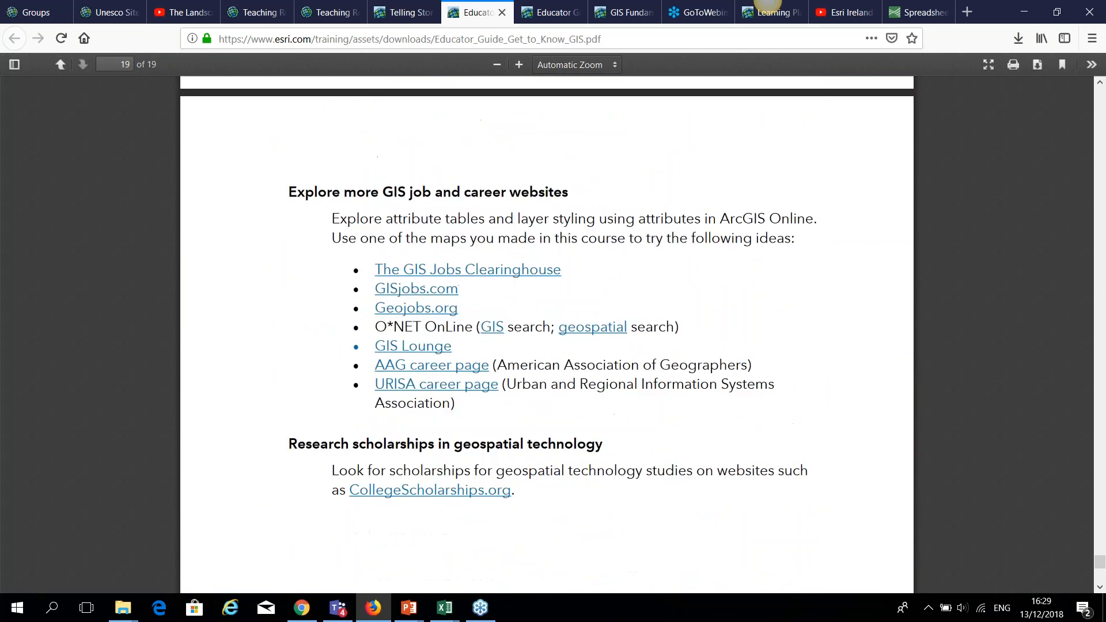
scroll(636, 338, down, 3)
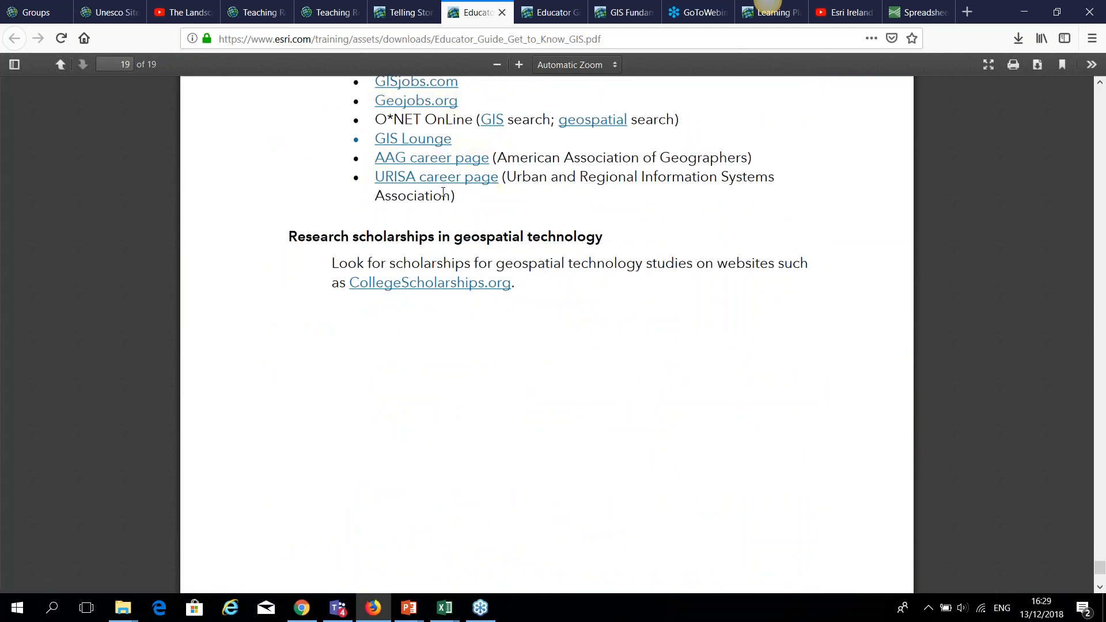
scroll(443, 192, down, 4)
scroll(444, 200, up, 7)
scroll(513, 99, up, 6)
click(549, 14)
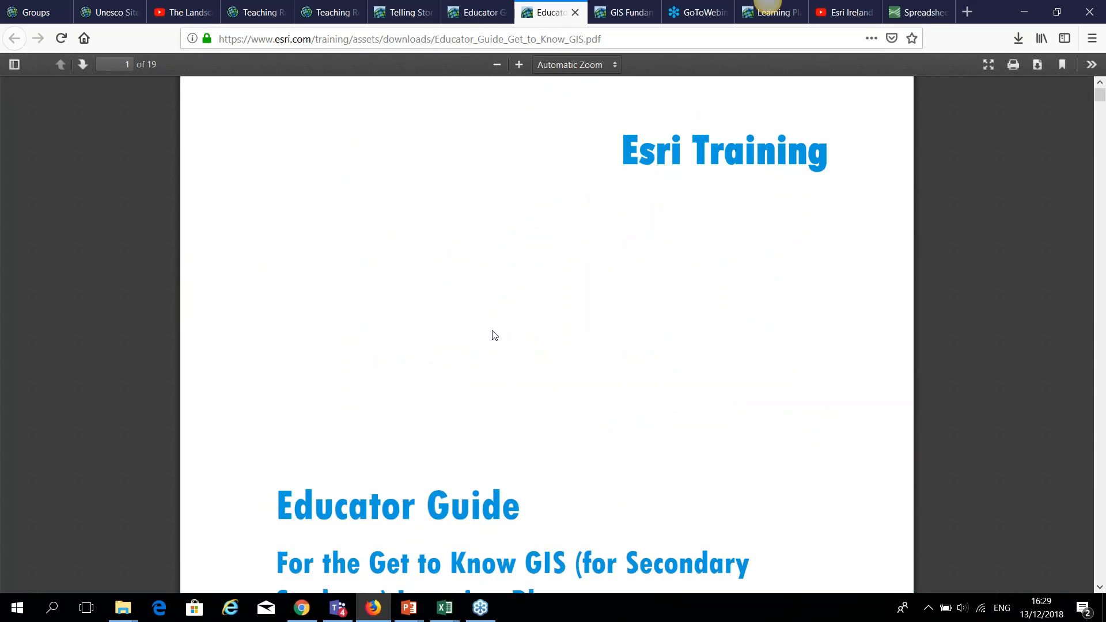
Scroll the Get to Know GIS Educator Guide to page 11's Practice your skills ideas.
scroll(495, 336, down, 6)
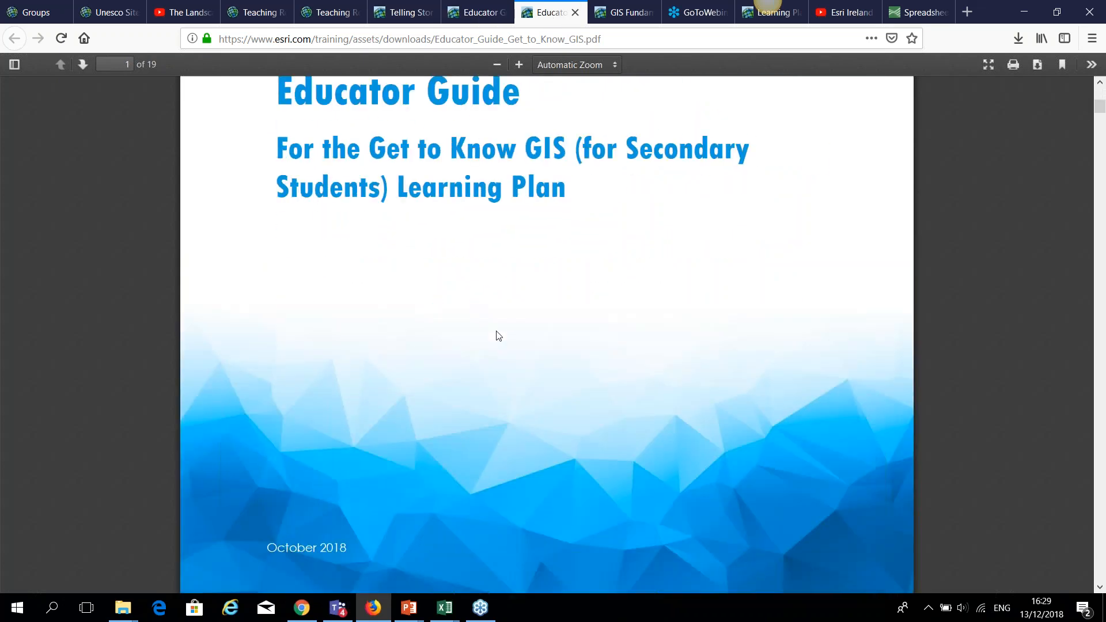
scroll(506, 333, down, 15)
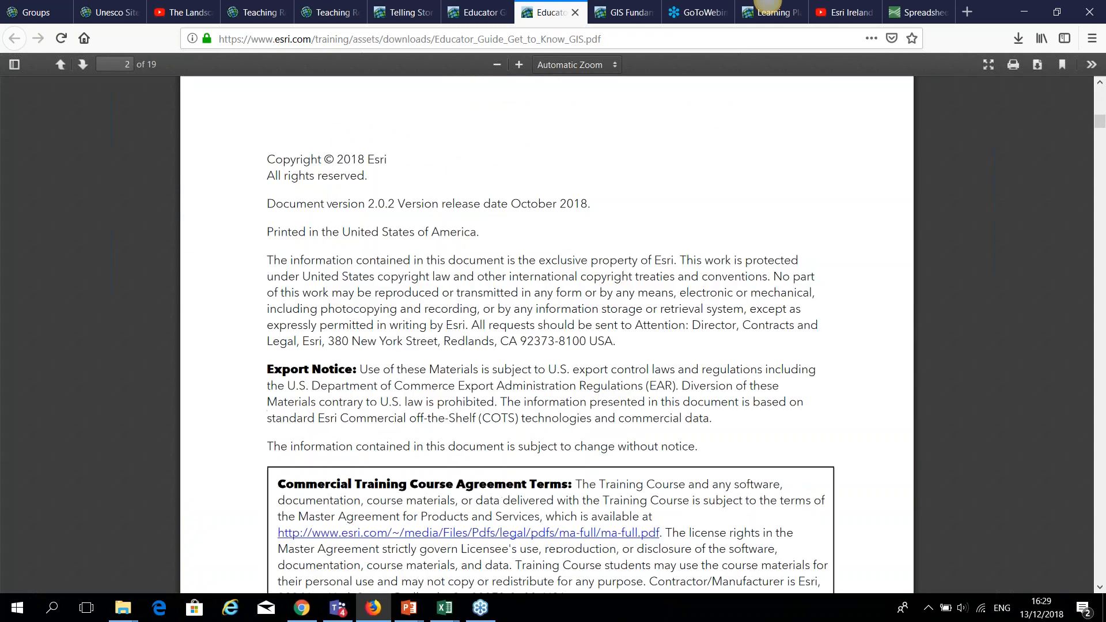
scroll(505, 333, down, 20)
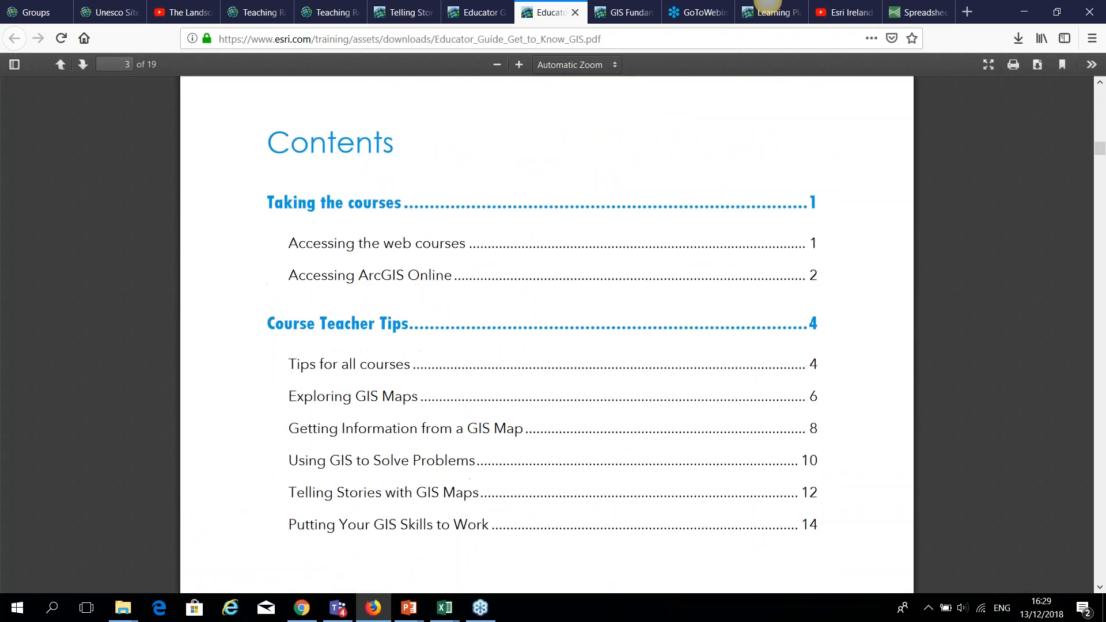
scroll(547, 334, down, 18)
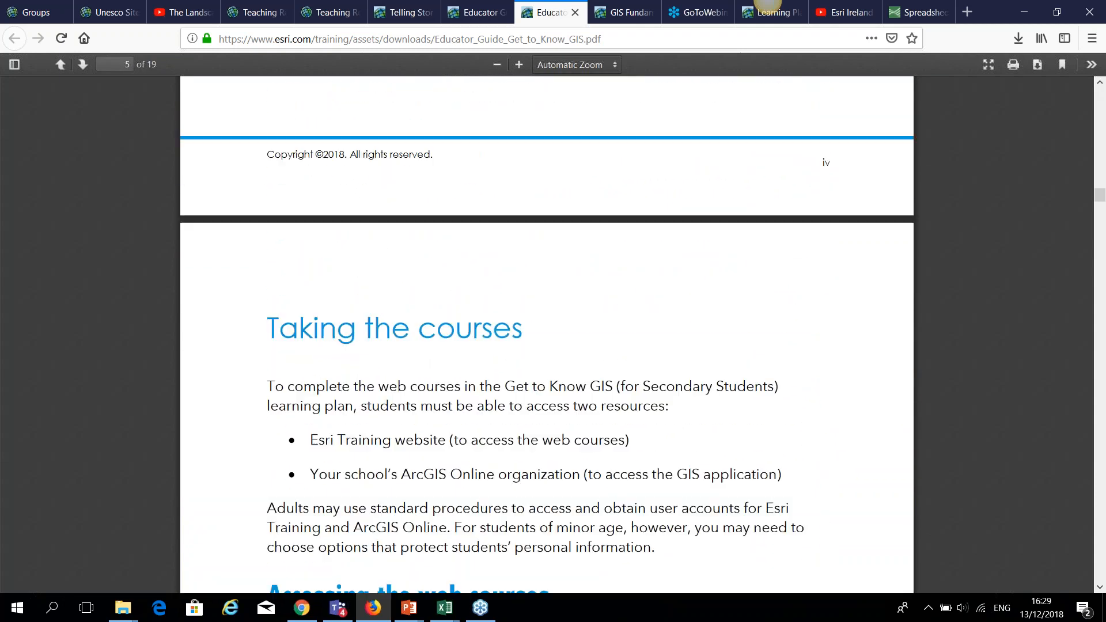
scroll(547, 334, down, 20)
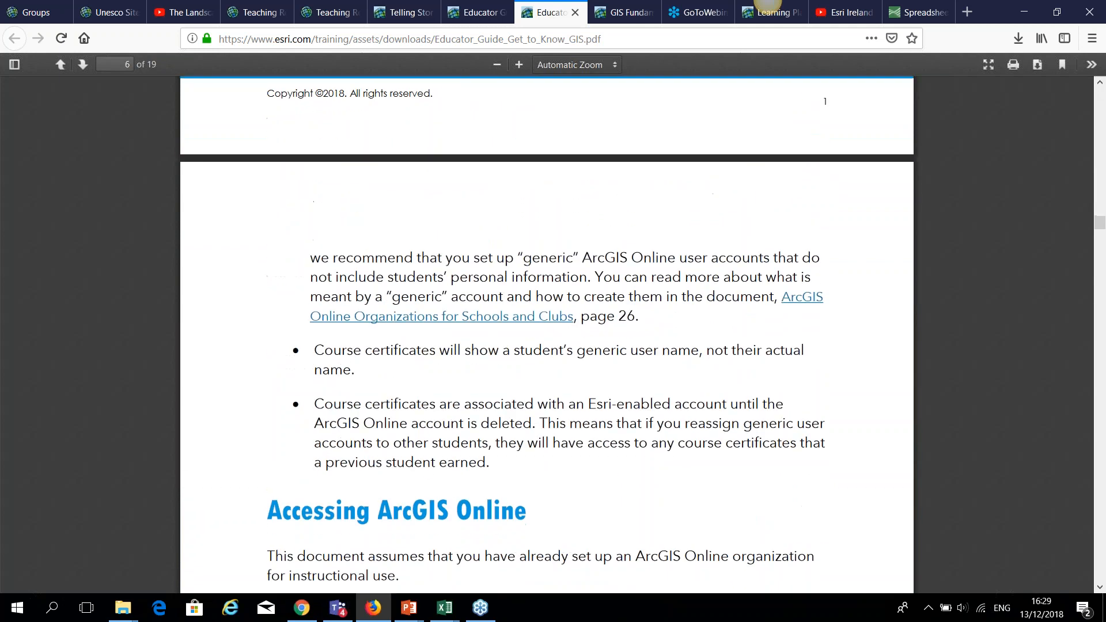
scroll(548, 334, down, 15)
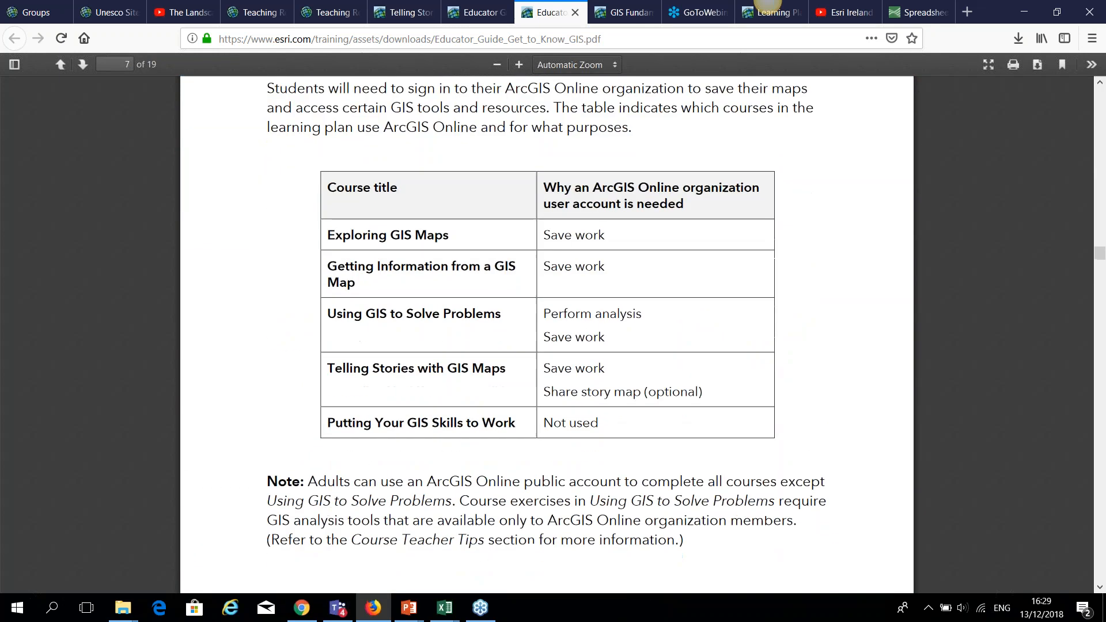
scroll(547, 334, down, 13)
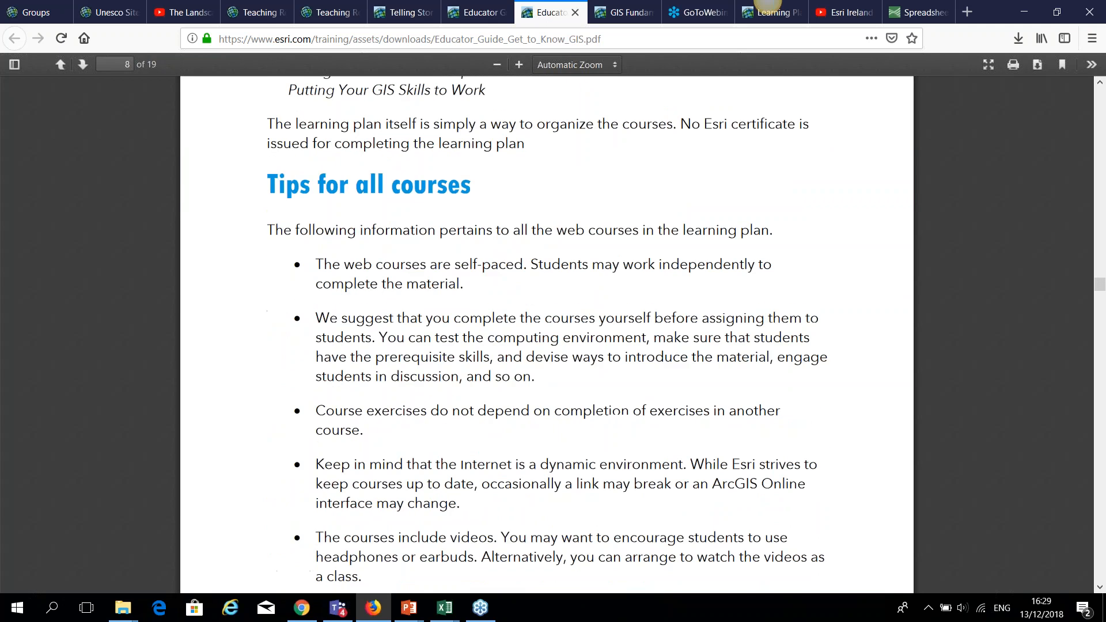
scroll(547, 334, down, 15)
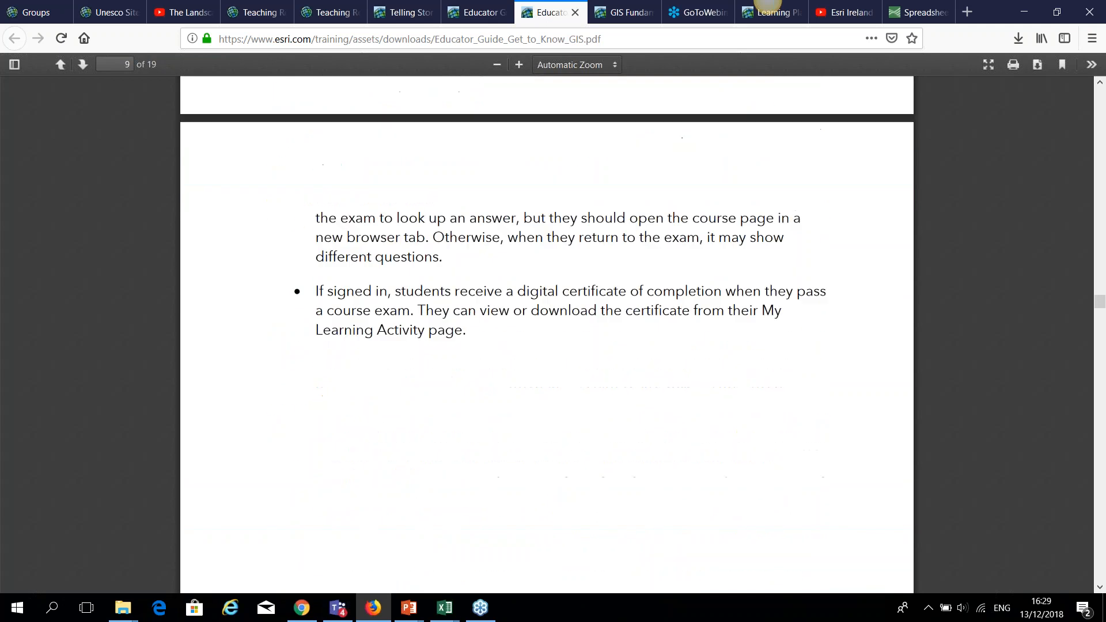
scroll(572, 326, down, 3)
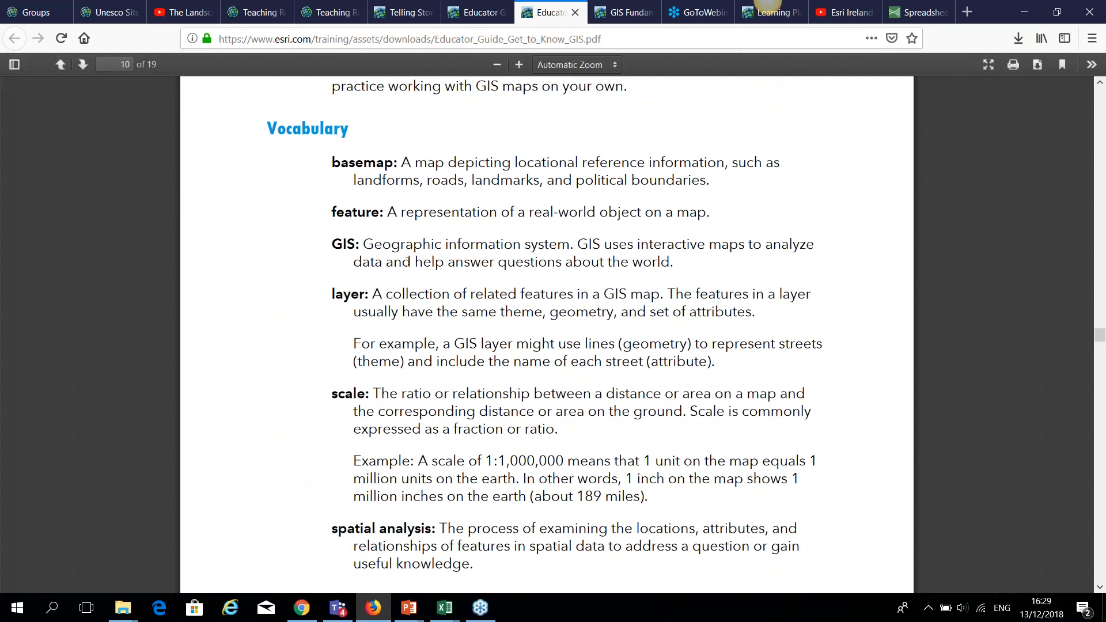
scroll(443, 391, down, 8)
scroll(447, 424, down, 2)
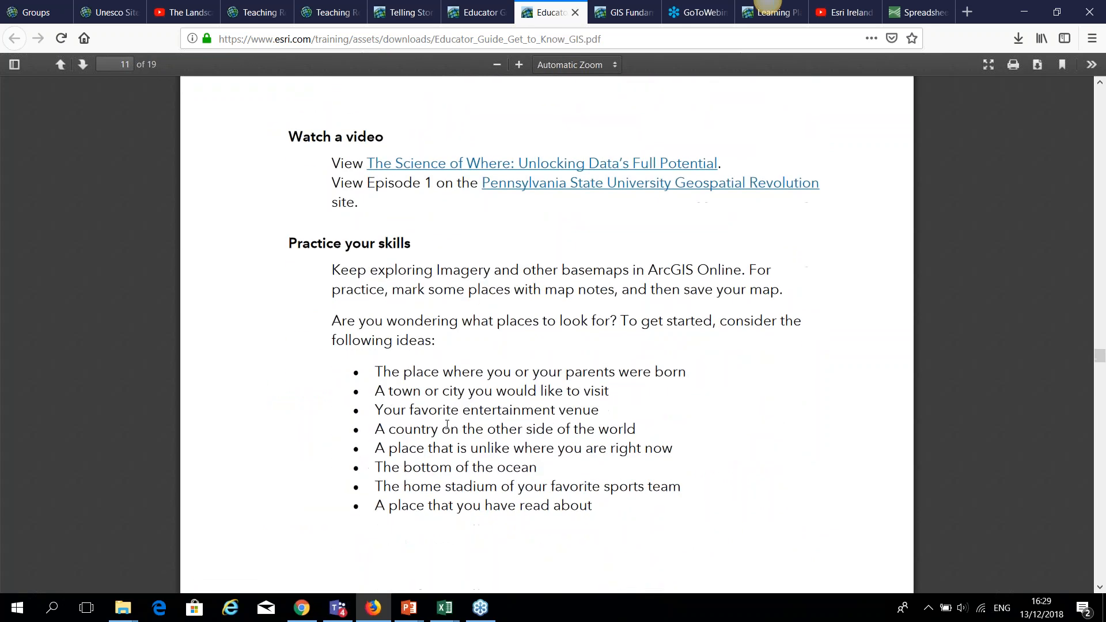
scroll(447, 425, down, 2)
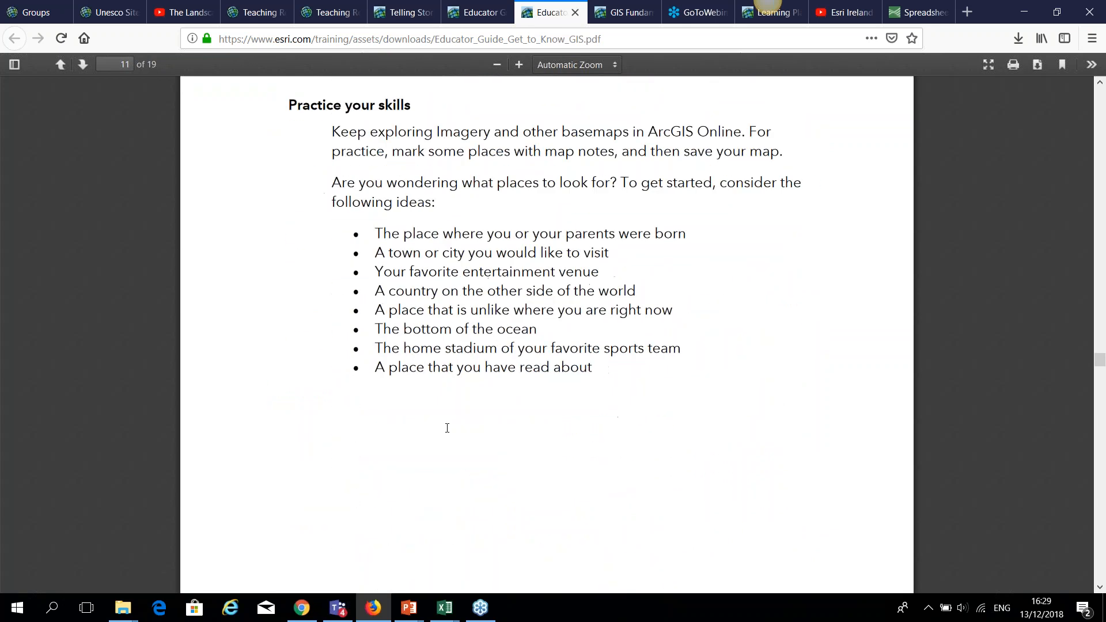
click(623, 11)
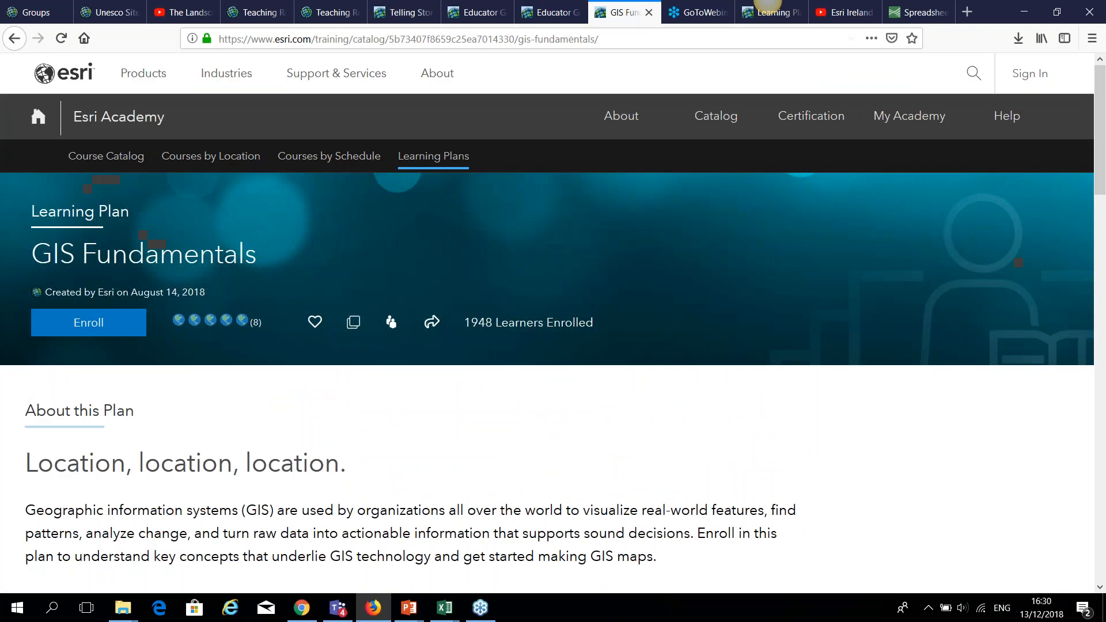
Scroll the GIS Fundamentals learning plan page, going back a page and forward again.
scroll(513, 380, down, 1)
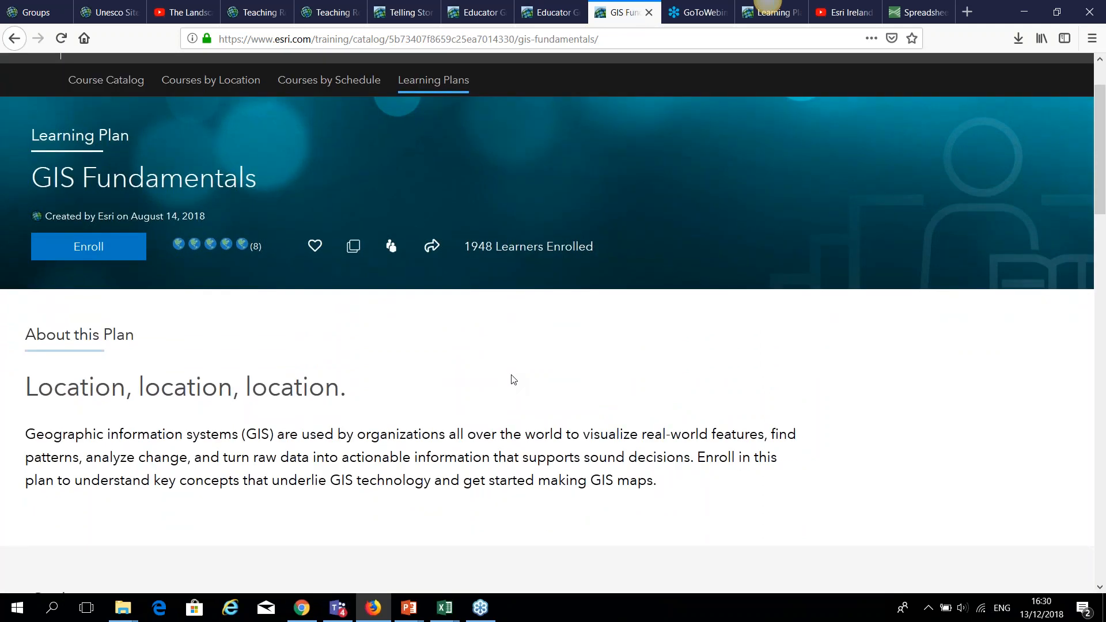
scroll(292, 292, down, 13)
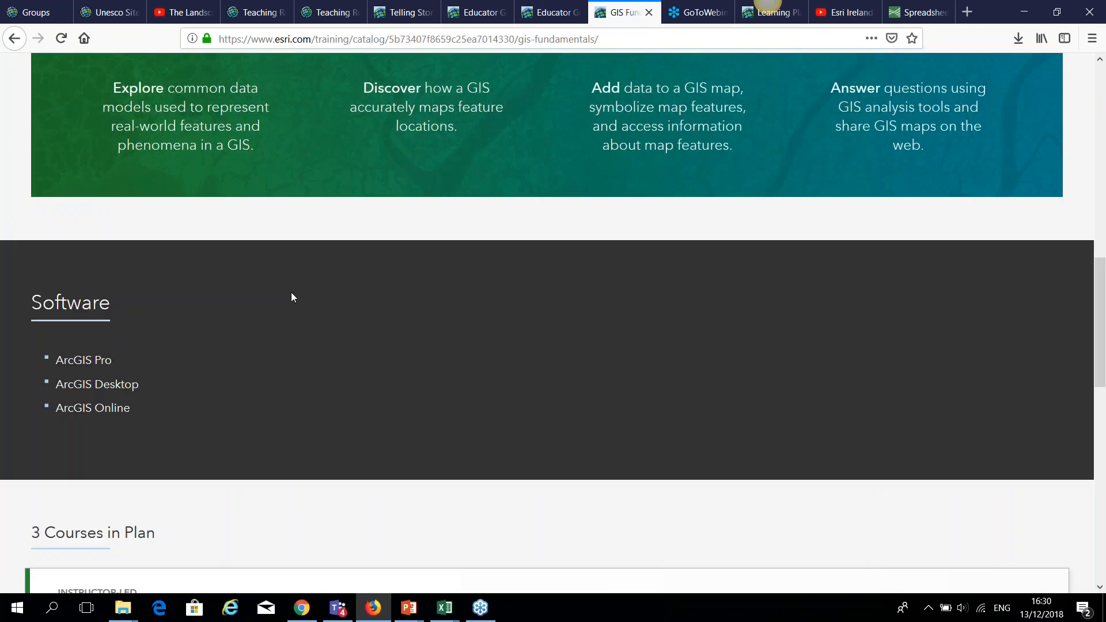
scroll(296, 301, down, 1)
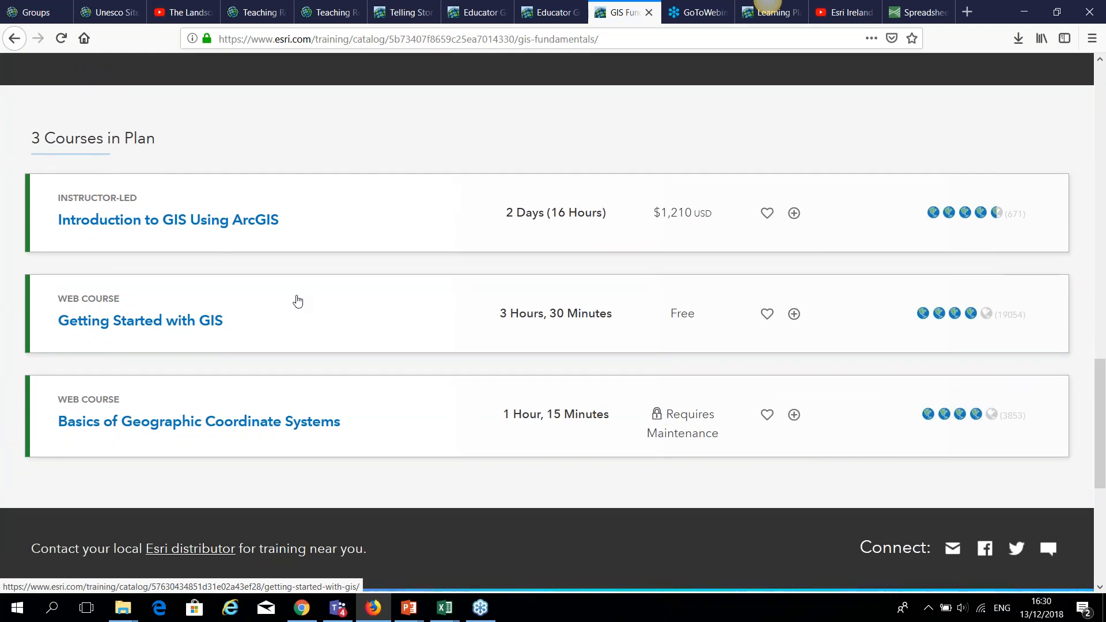
scroll(310, 303, up, 1)
scroll(311, 305, up, 13)
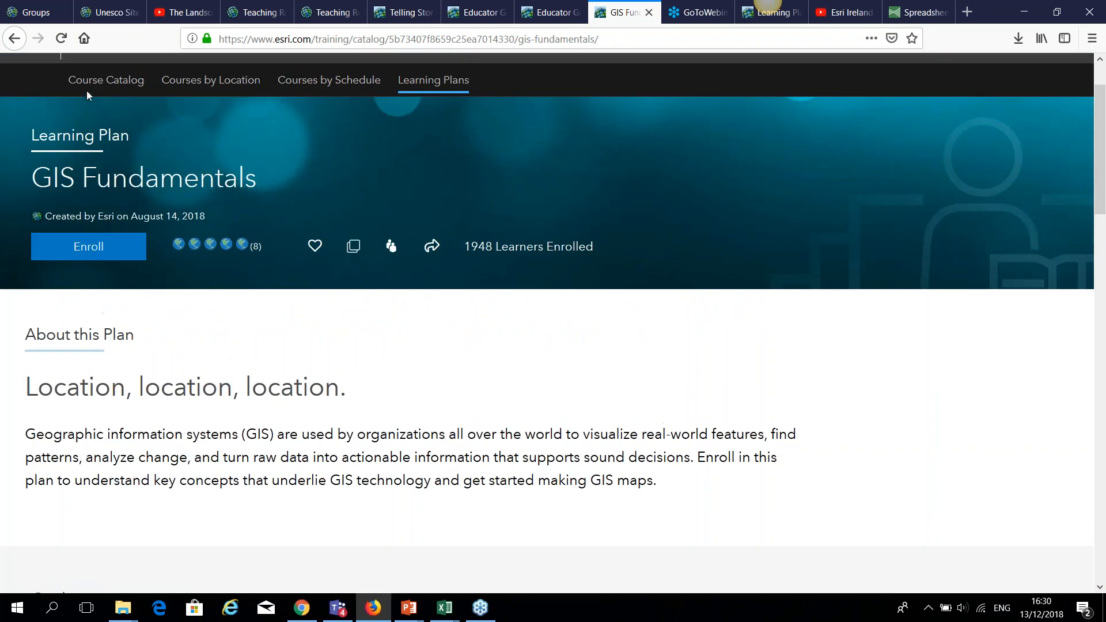
click(15, 38)
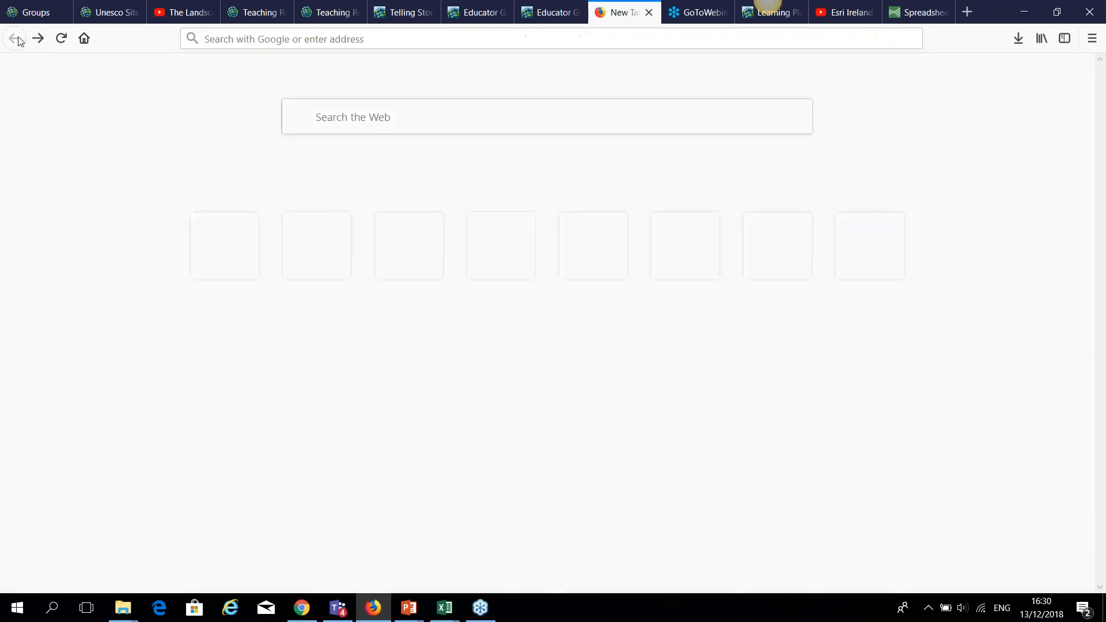
click(39, 38)
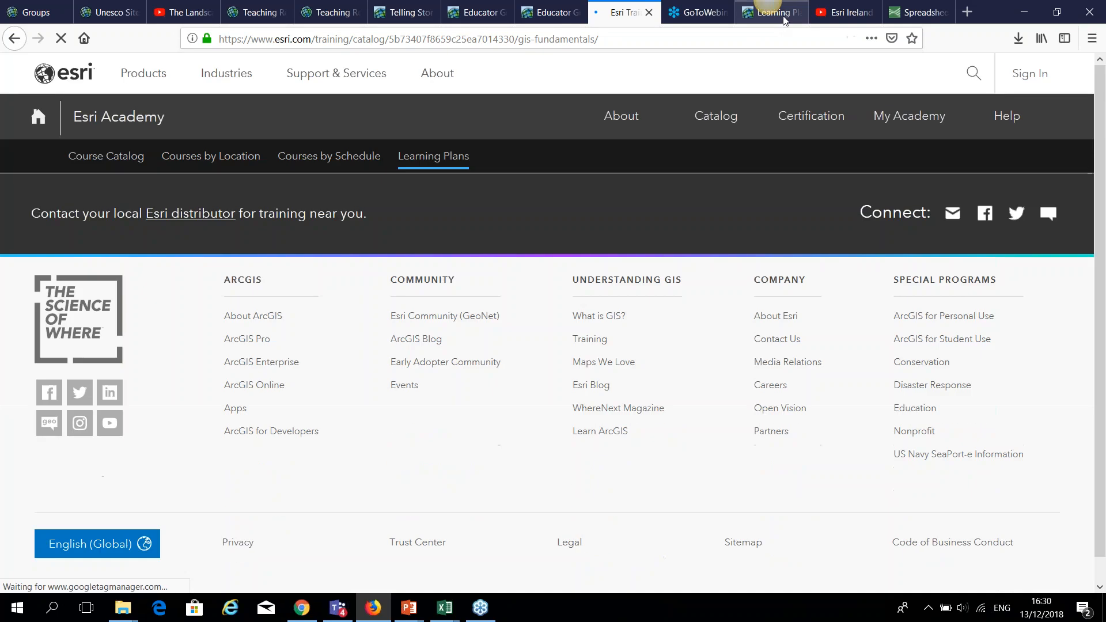
From the learning plans catalog, reopen GIS Fundamentals and scroll to its three courses.
click(769, 12)
mouse_move(716, 118)
scroll(986, 308, down, 10)
scroll(588, 415, down, 4)
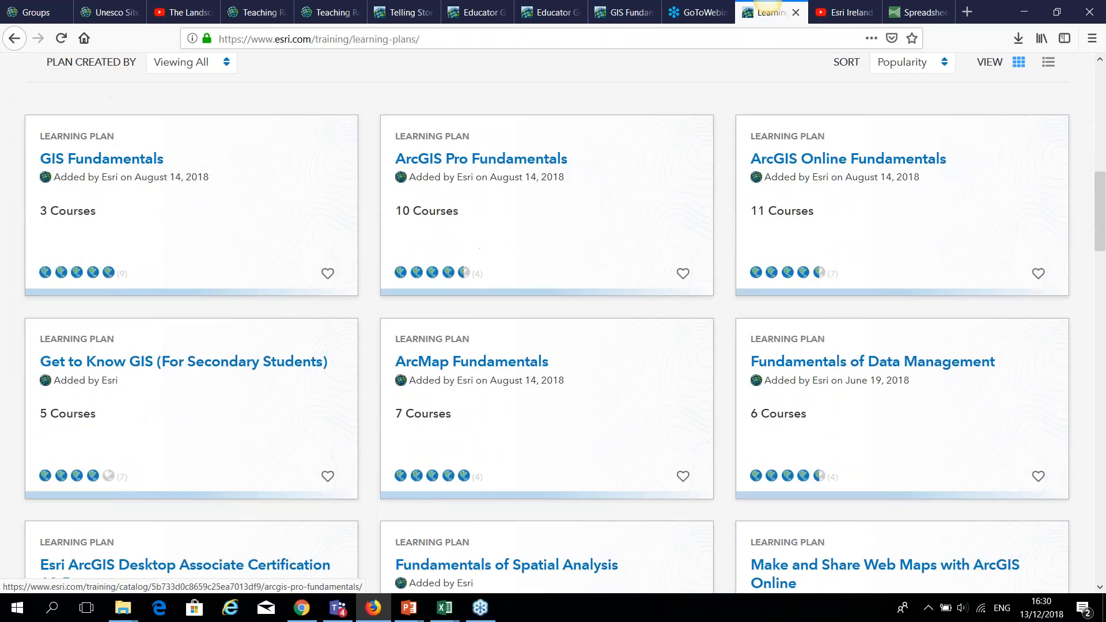
scroll(588, 415, down, 3)
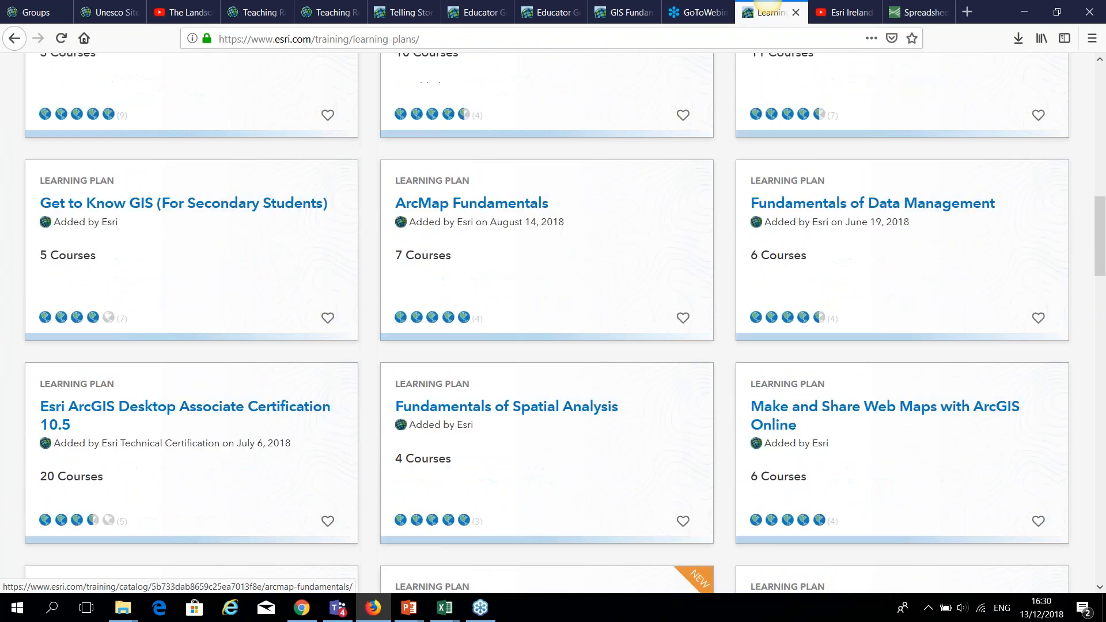
scroll(588, 416, up, 9)
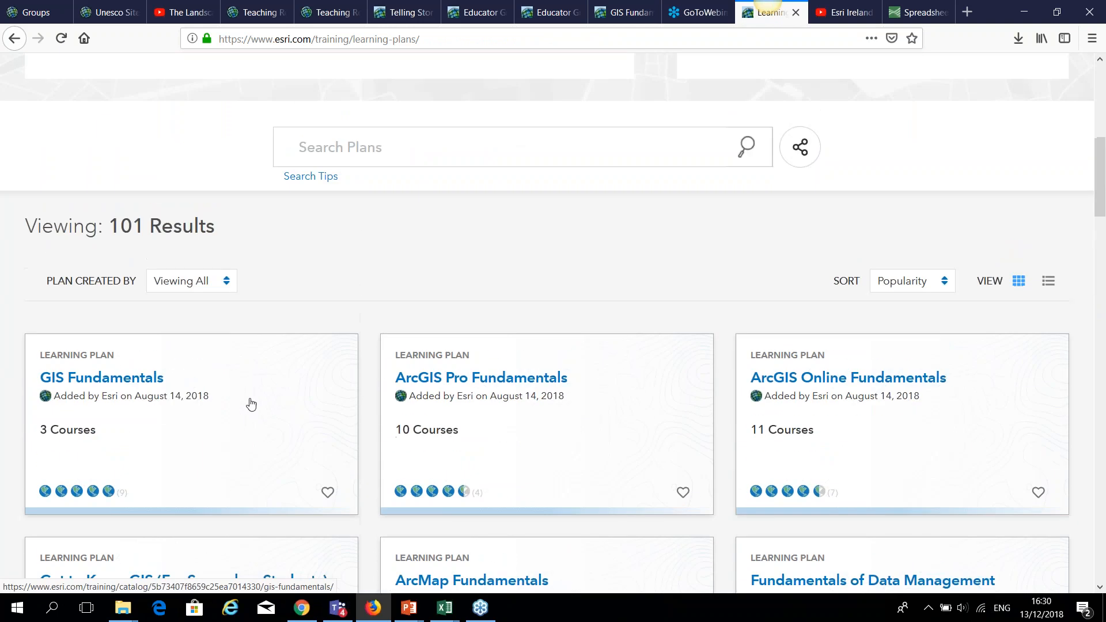
click(227, 395)
scroll(283, 424, down, 18)
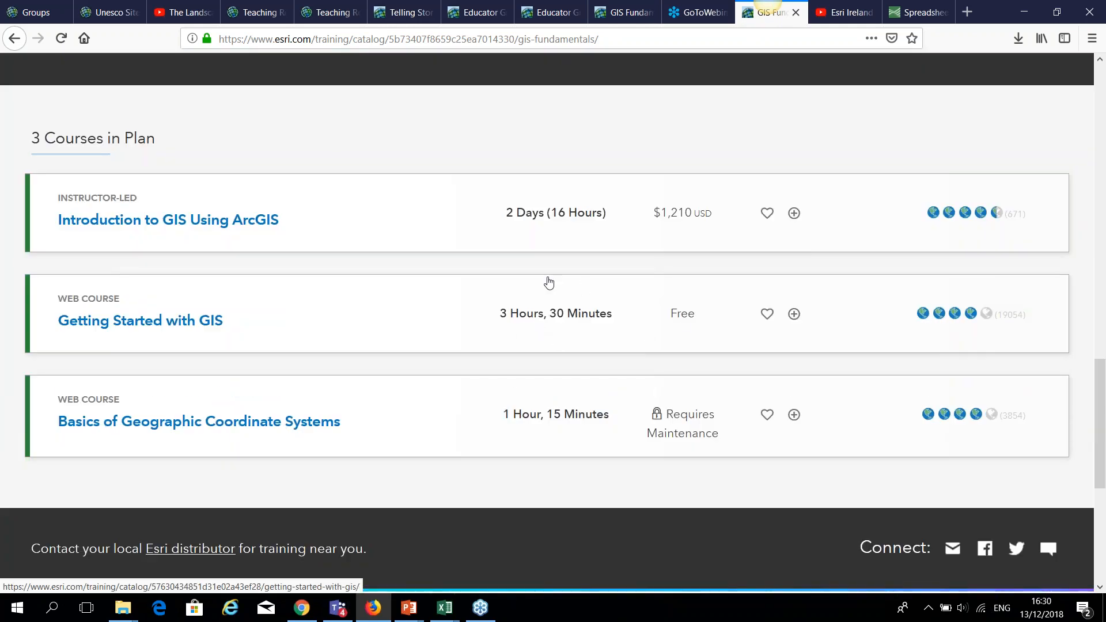
click(845, 13)
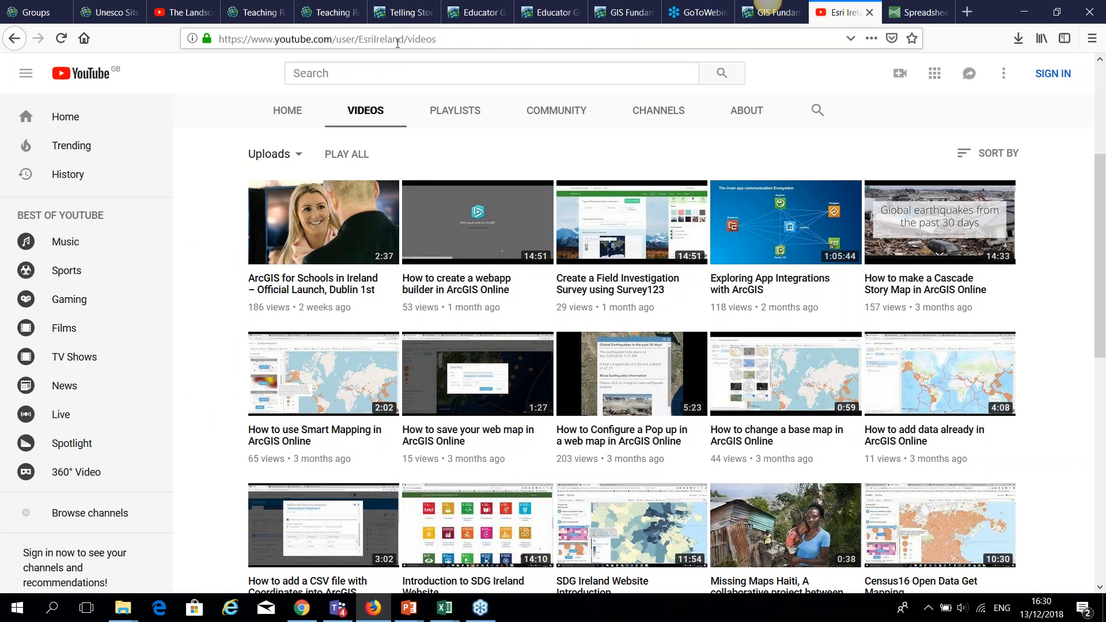
Scroll the Esri Ireland channel's Videos grid of ArcGIS Online how-to uploads and back to top.
scroll(614, 184, down, 2)
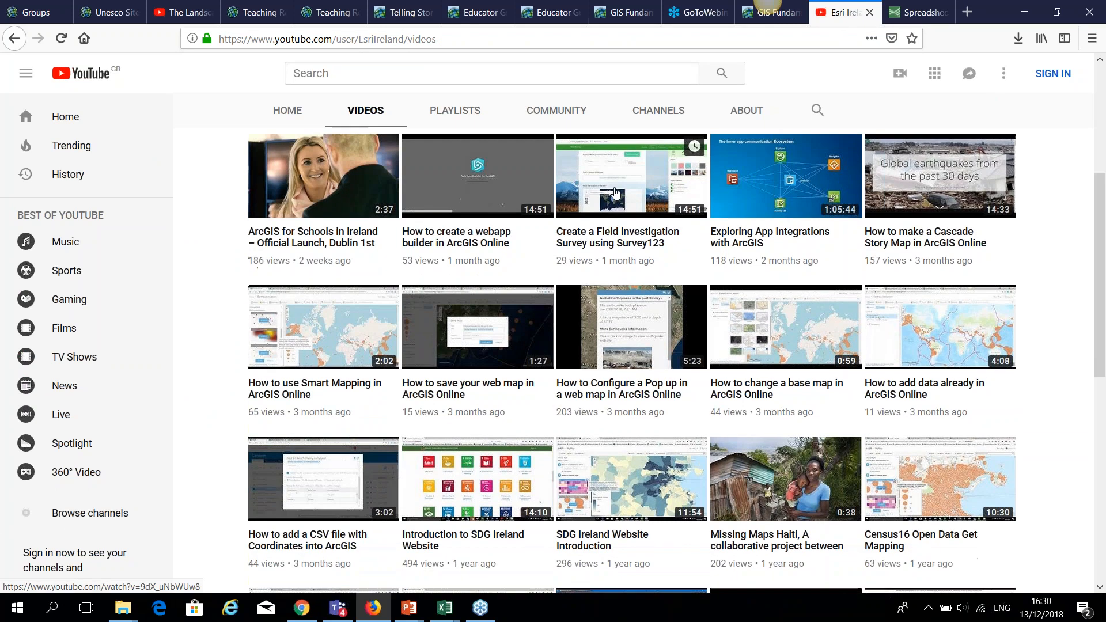
scroll(615, 192, up, 5)
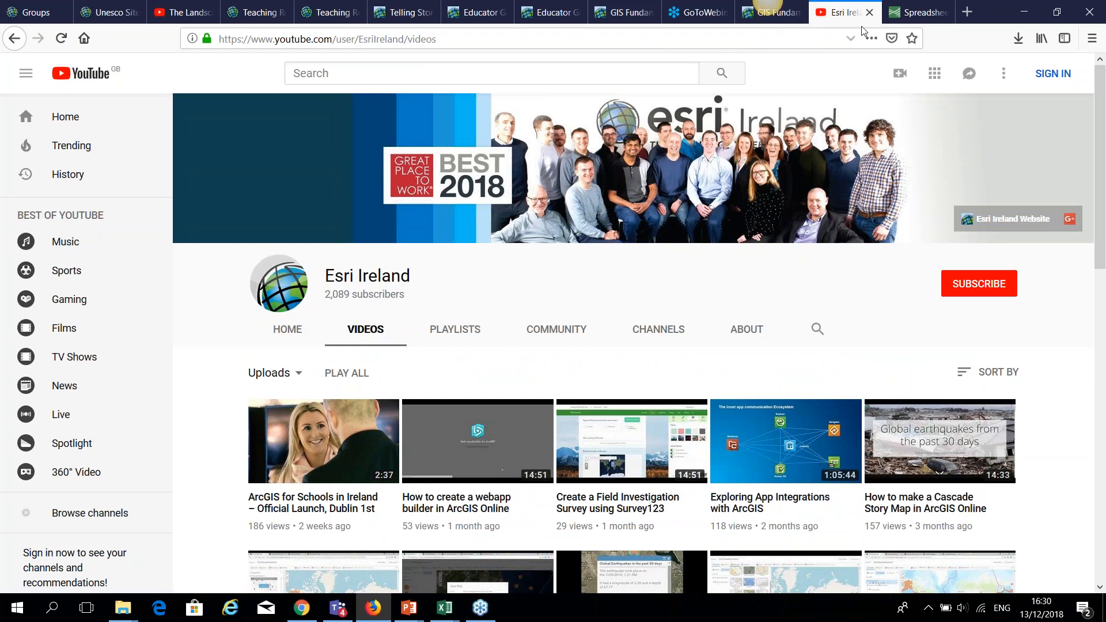
click(919, 13)
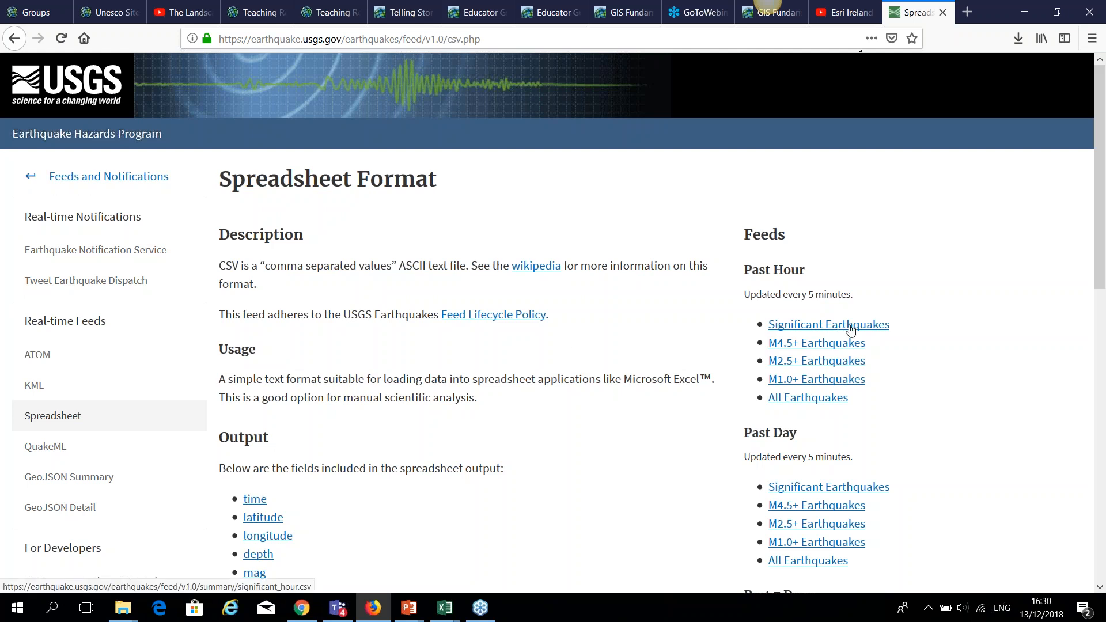
Scroll through the USGS Spreadsheet Format page's past-hour and past-day CSV feeds.
scroll(853, 375, down, 5)
scroll(852, 390, down, 3)
scroll(642, 447, up, 6)
scroll(645, 448, up, 1)
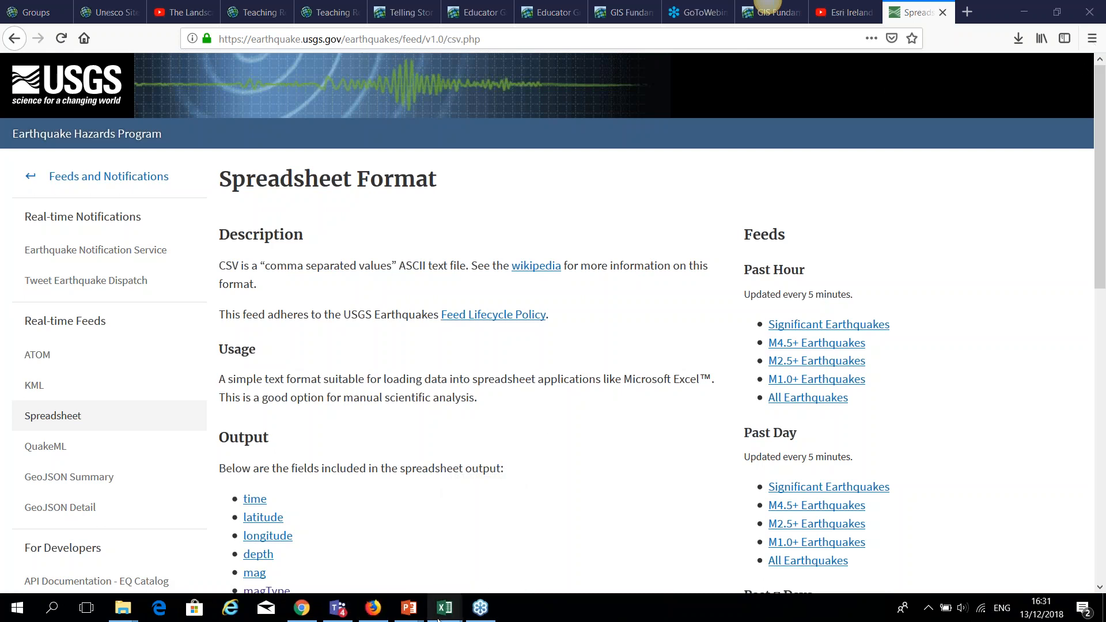
Return to the PowerPoint webinar and present slide 4, the FAQ's slide, full screen.
mouse_move(409, 608)
click(331, 540)
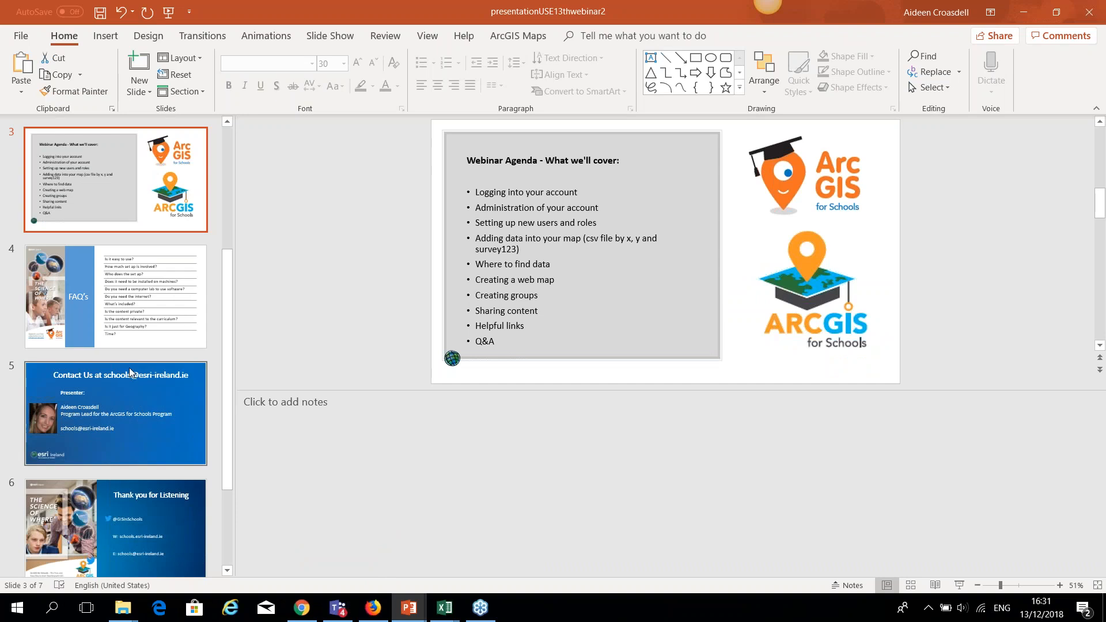
click(118, 297)
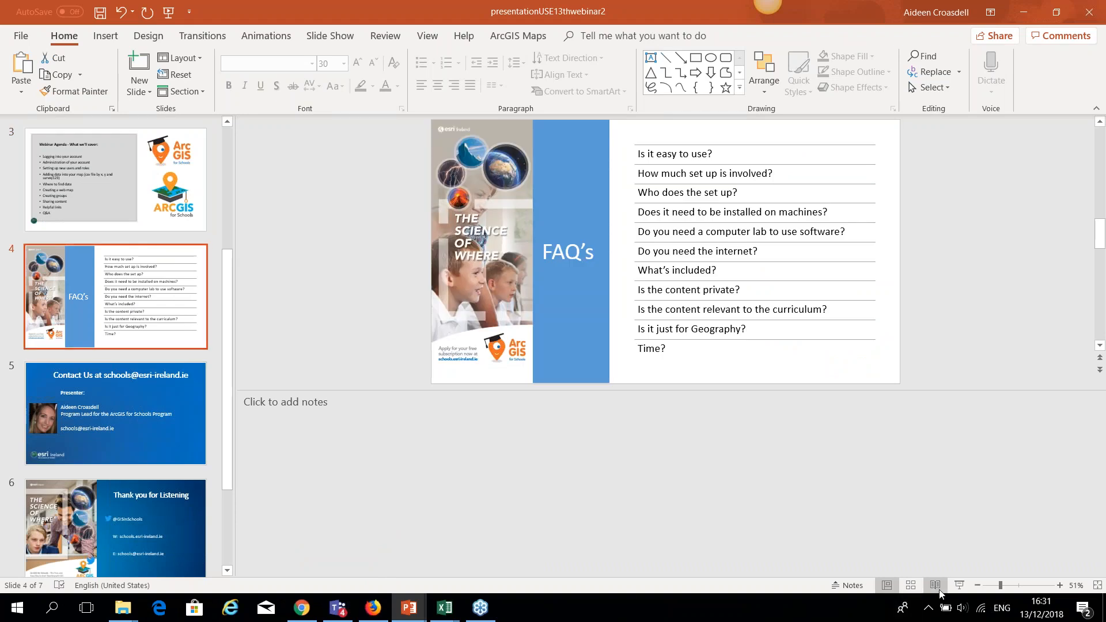
click(959, 585)
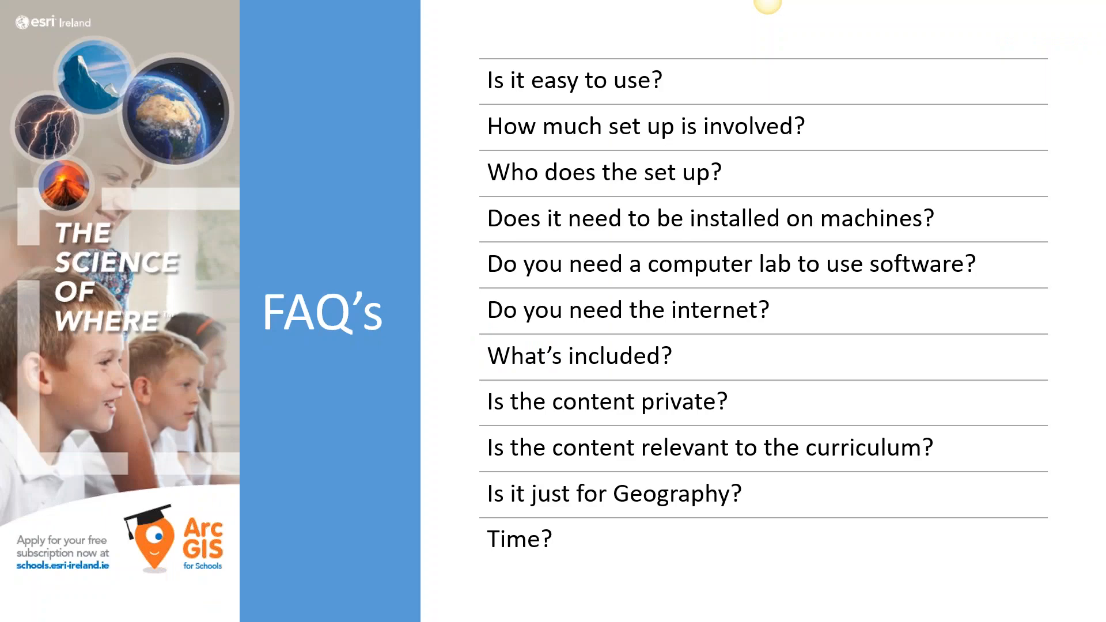